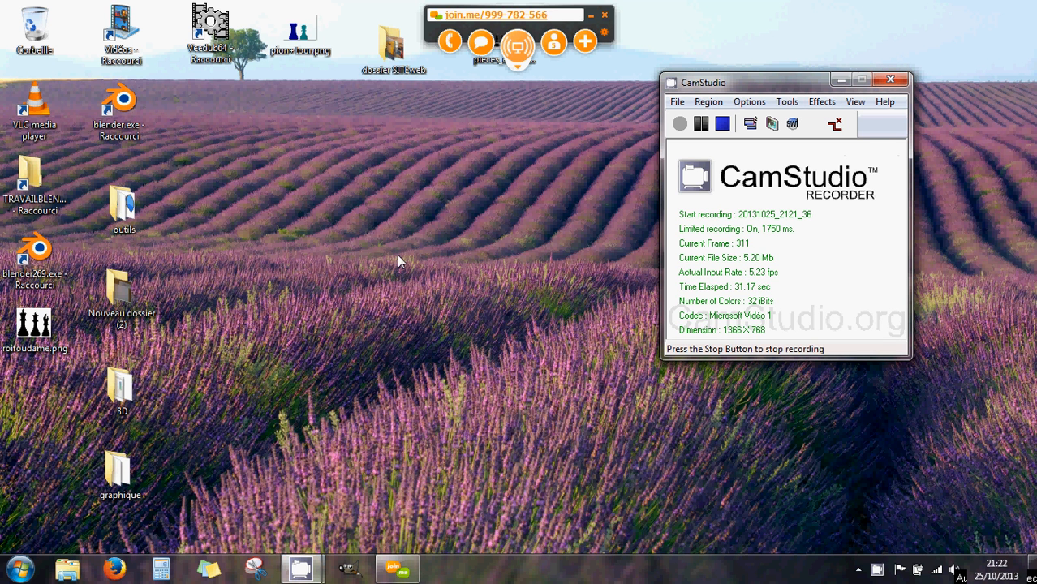
Launch Blender 2.69 with the high-performance NVIDIA processor, minimize the join.me bar and dismiss the splash screen
{"action": "left_click", "coordinate": [38, 258]}
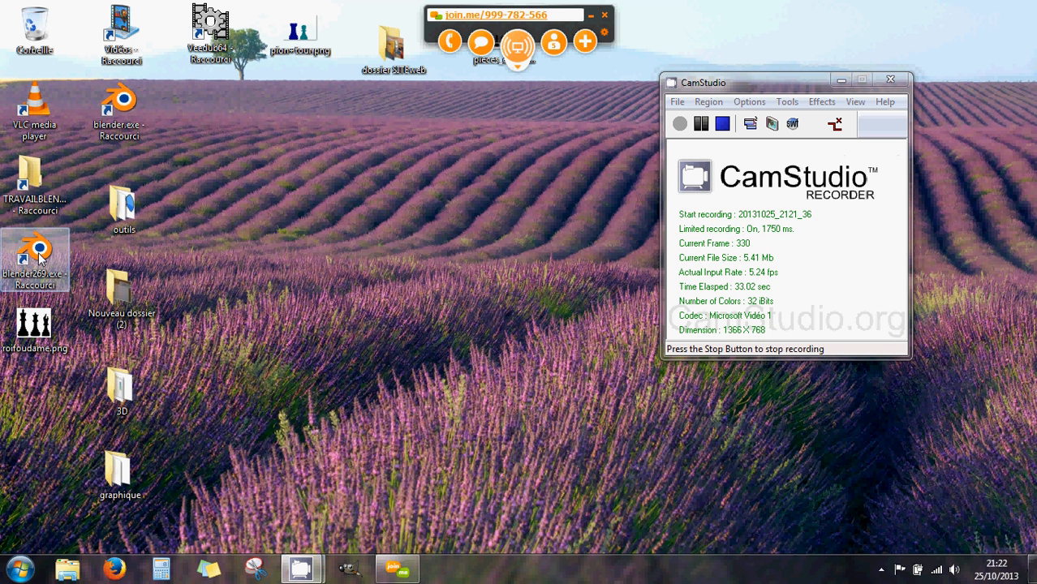
{"action": "right_click", "coordinate": [39, 258]}
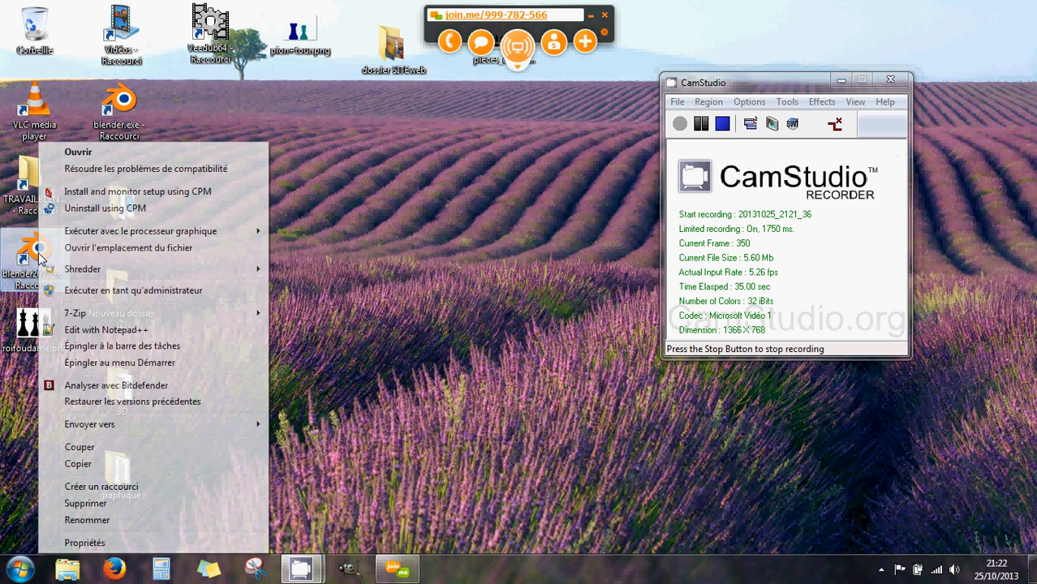
{"action": "mouse_move", "coordinate": [163, 231]}
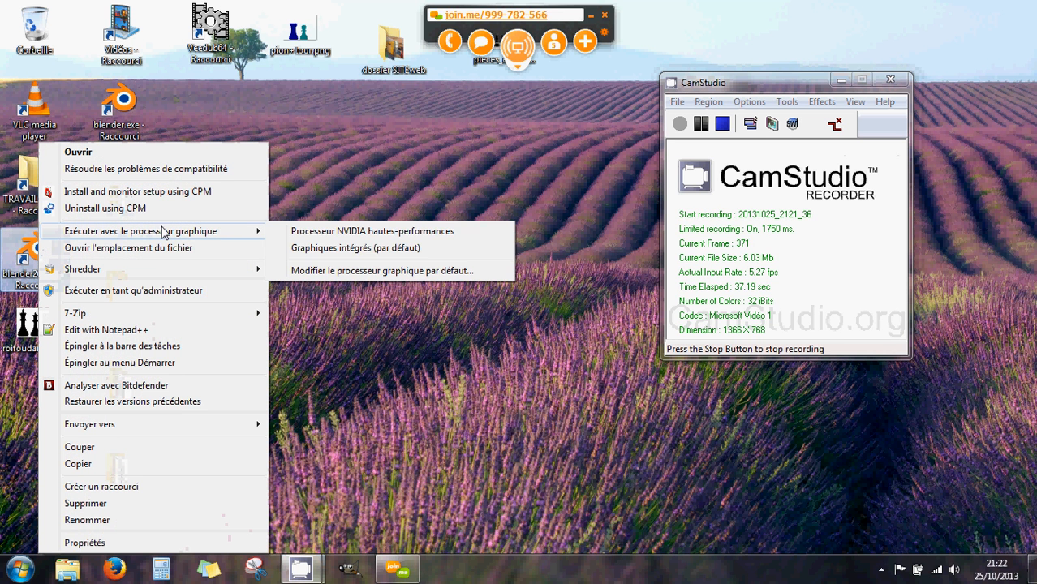
{"action": "left_click", "coordinate": [343, 233]}
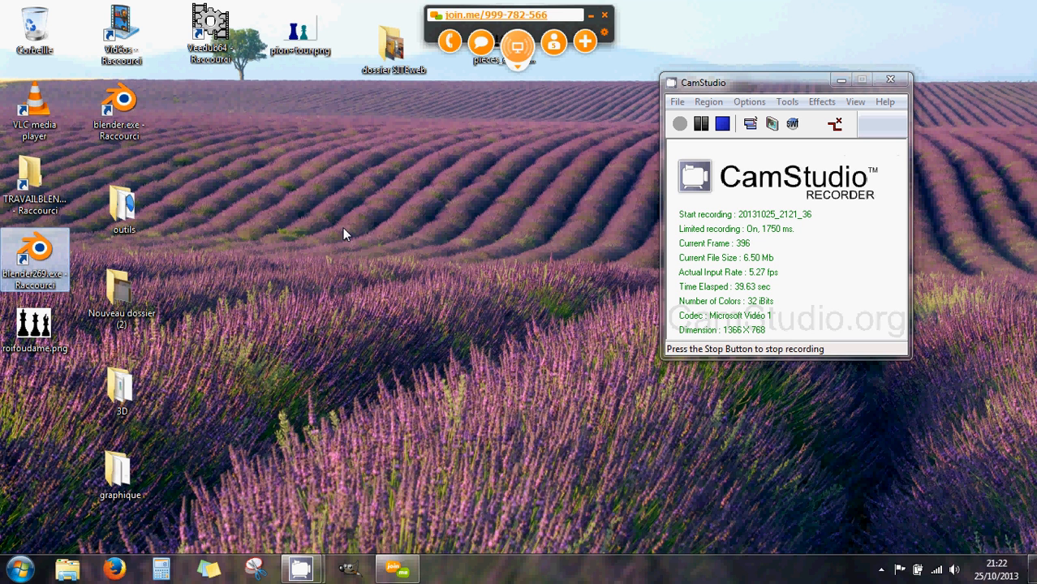
{"action": "left_click", "coordinate": [594, 16]}
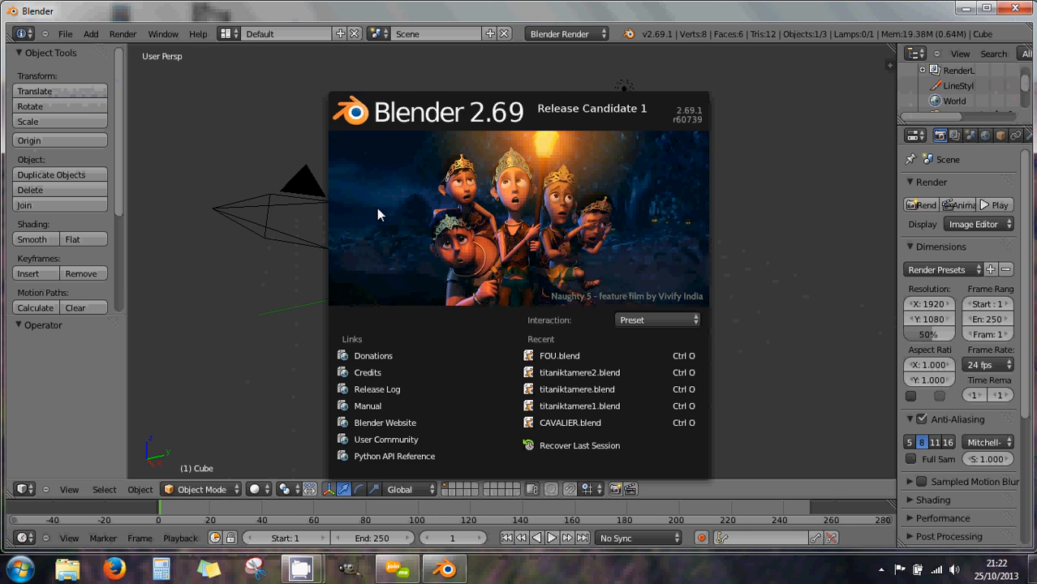
{"action": "left_click", "coordinate": [298, 303]}
{"action": "middle_click_drag", "start_coordinate": [412, 287], "coordinate": [383, 264]}
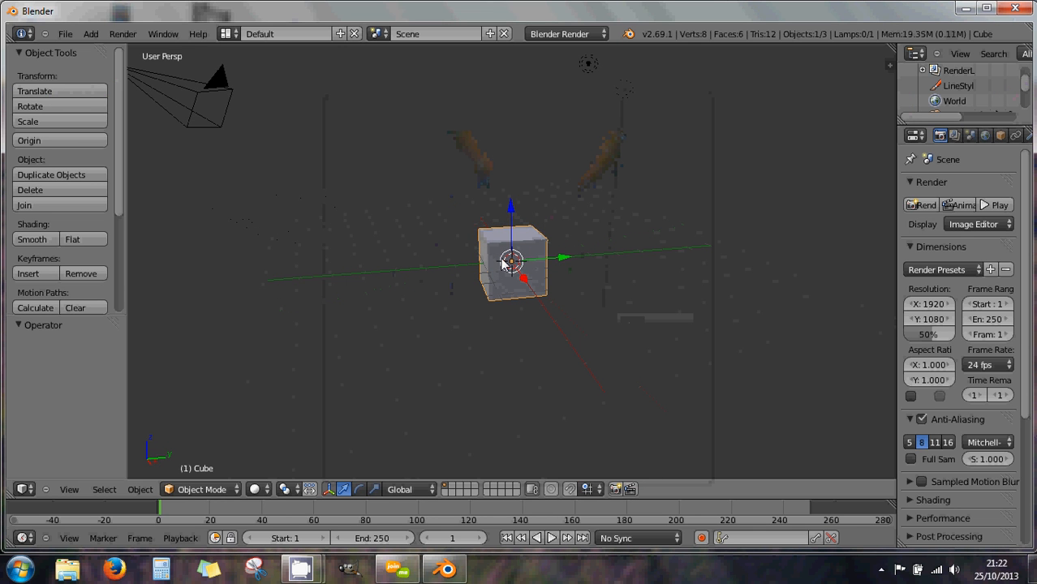
Browse the Documents\3d folder for a Blender file to open, cancel the browsing and close Blender
{"action": "left_click", "coordinate": [65, 36]}
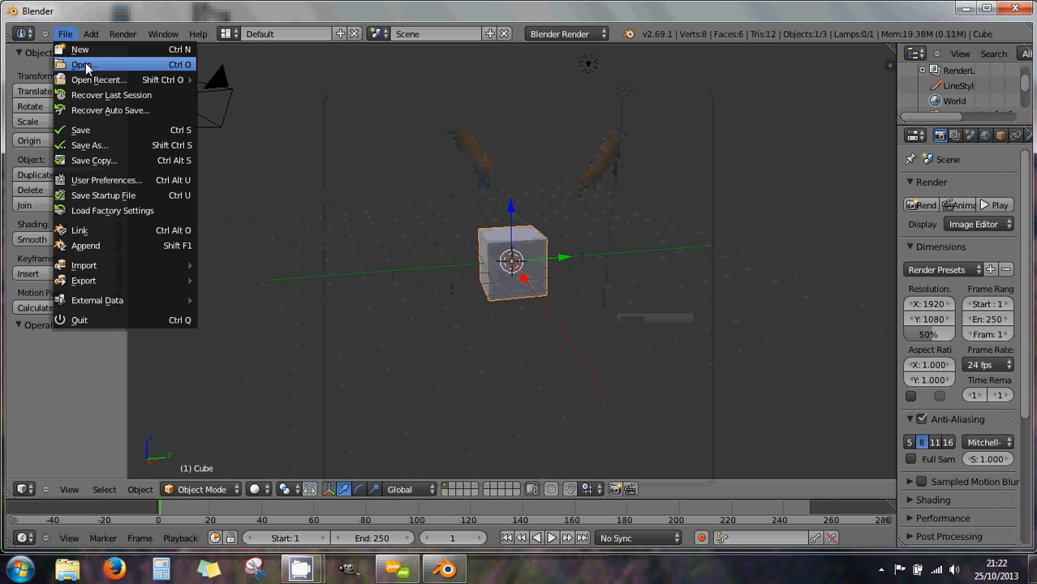
{"action": "left_click", "coordinate": [85, 66]}
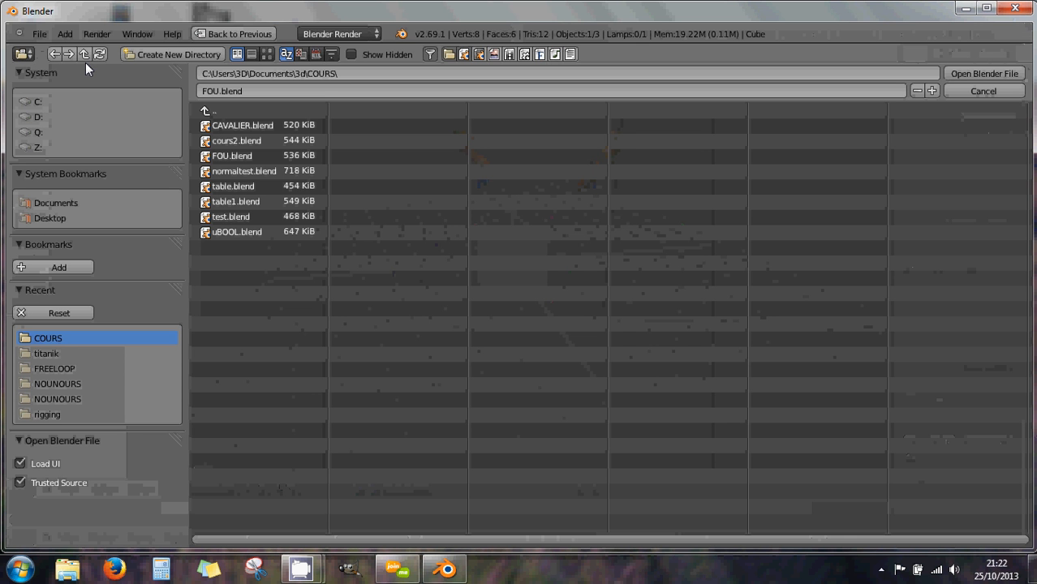
{"action": "left_click", "coordinate": [58, 202]}
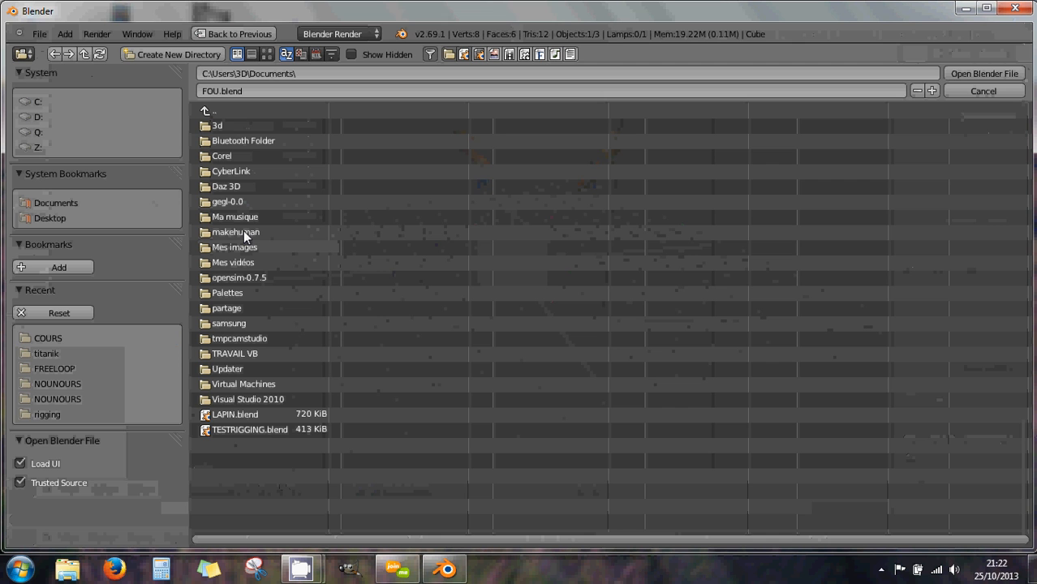
{"action": "left_click", "coordinate": [221, 126]}
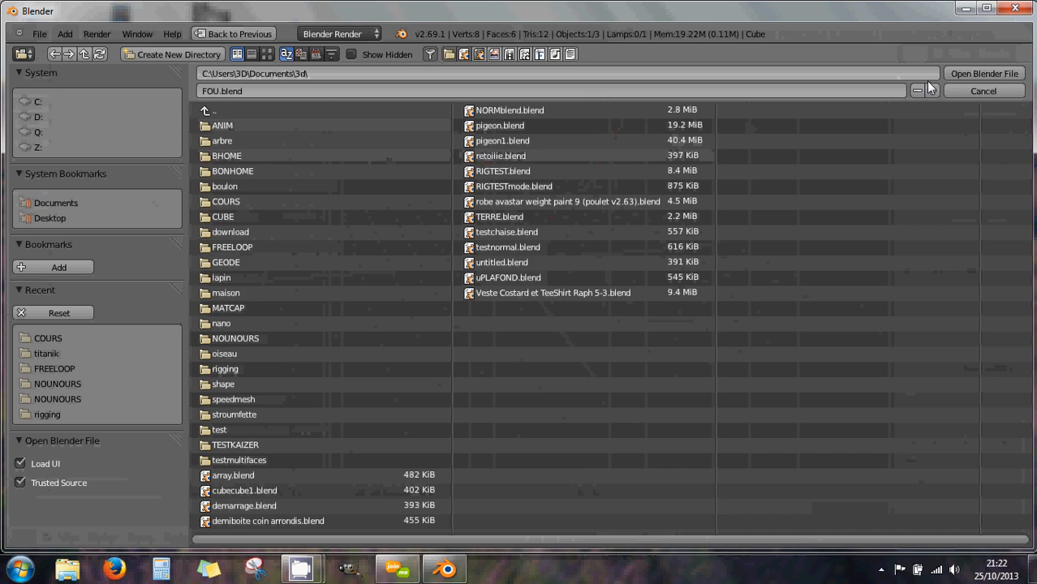
{"action": "left_click", "coordinate": [991, 94]}
{"action": "left_click", "coordinate": [1023, 8]}
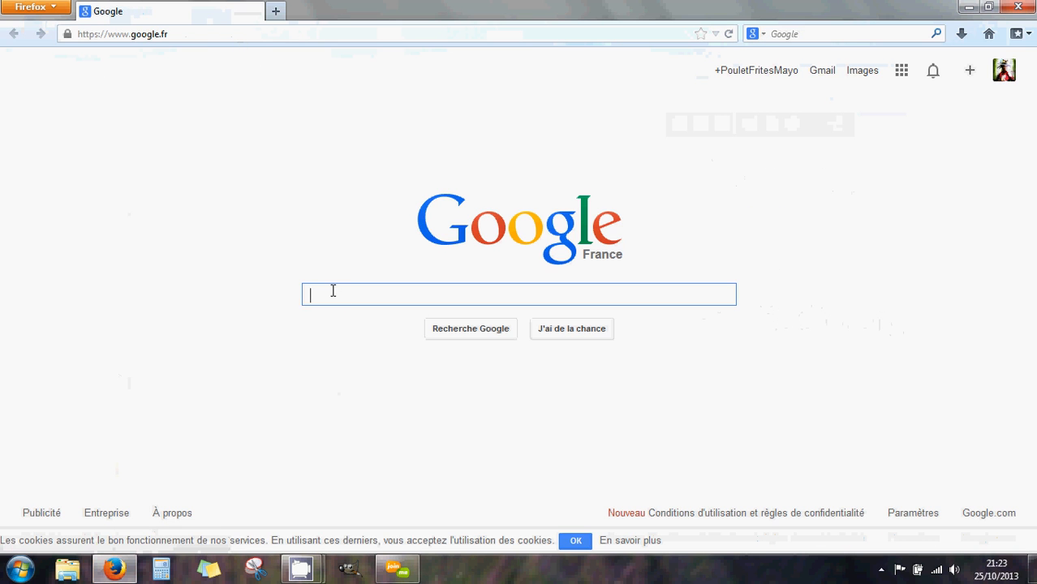
Search Google in Firefox for "avatar workbench" and open The Avatar Workbench page on Machinimatrix.org
{"action": "type", "text": "avat"}
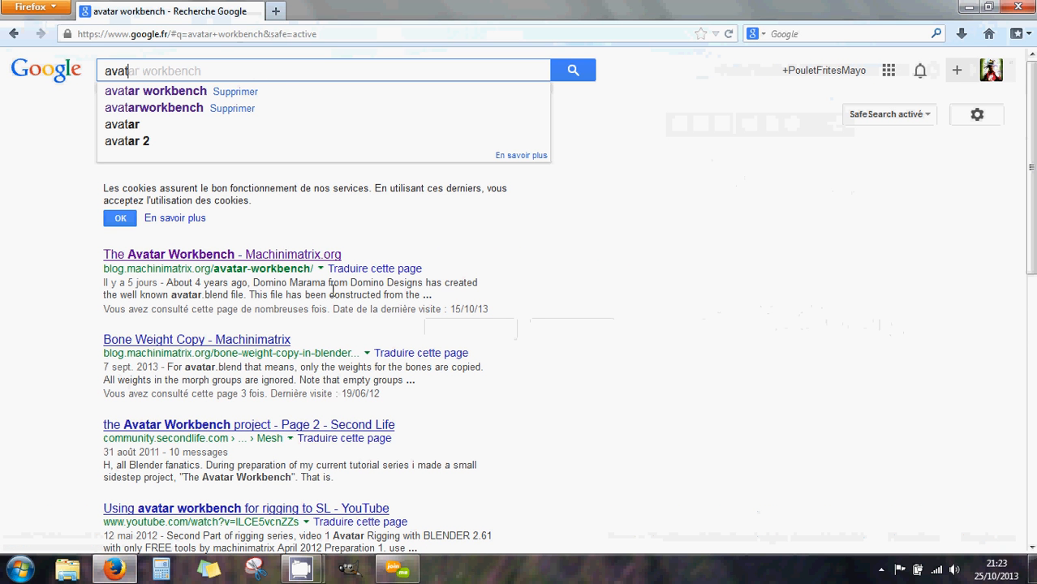
{"action": "type", "text": "ar wo"}
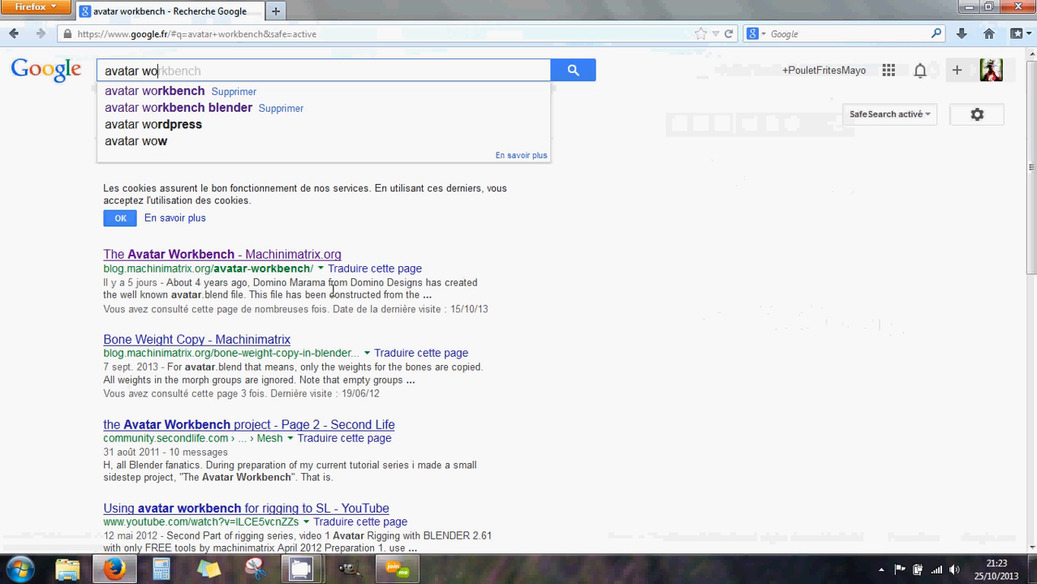
{"action": "type", "text": "rkbench"}
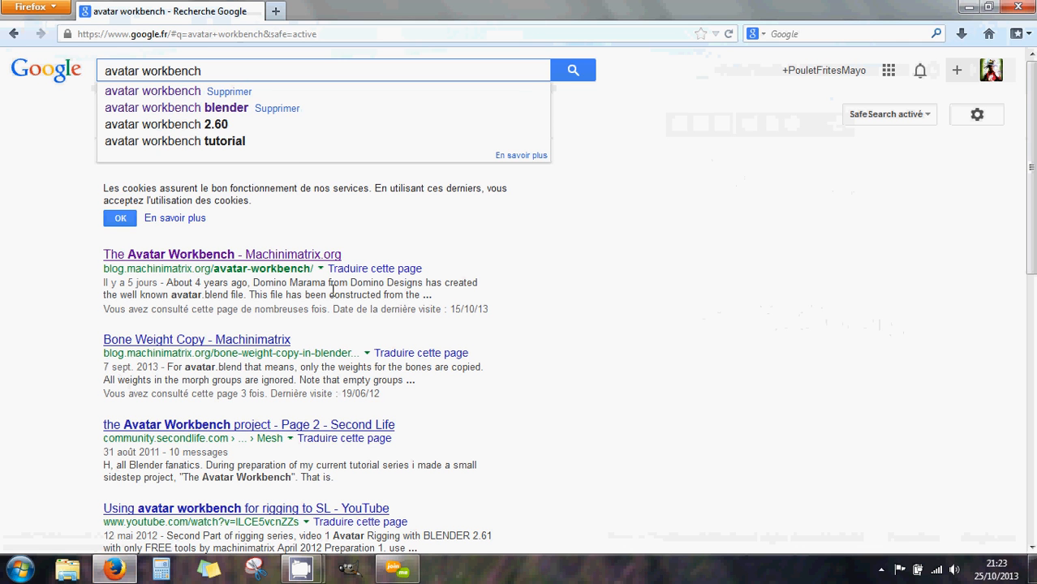
{"action": "key", "text": "Return"}
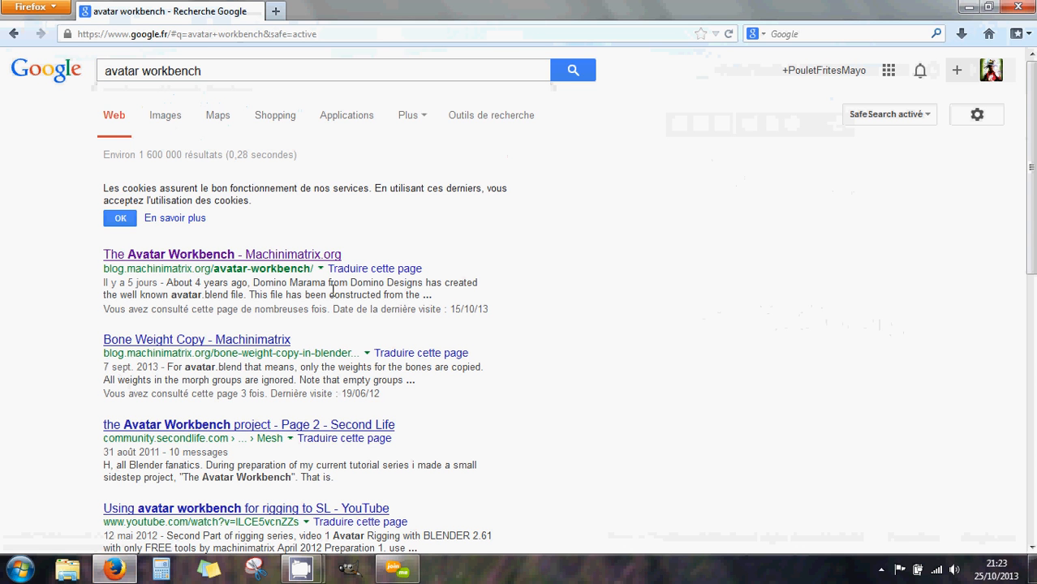
{"action": "left_click", "coordinate": [306, 257]}
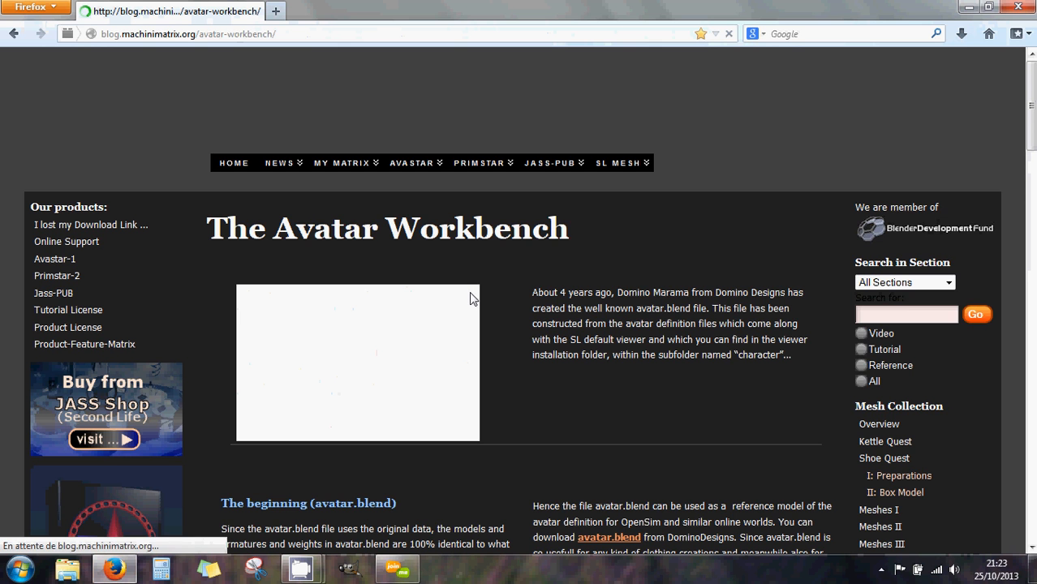
Save the Blender 2.65 download avatar-workbench-265.blend to C:\blender\addons and close the browser
{"action": "scroll", "coordinate": [459, 302], "scroll_direction": "down", "scroll_amount": 2}
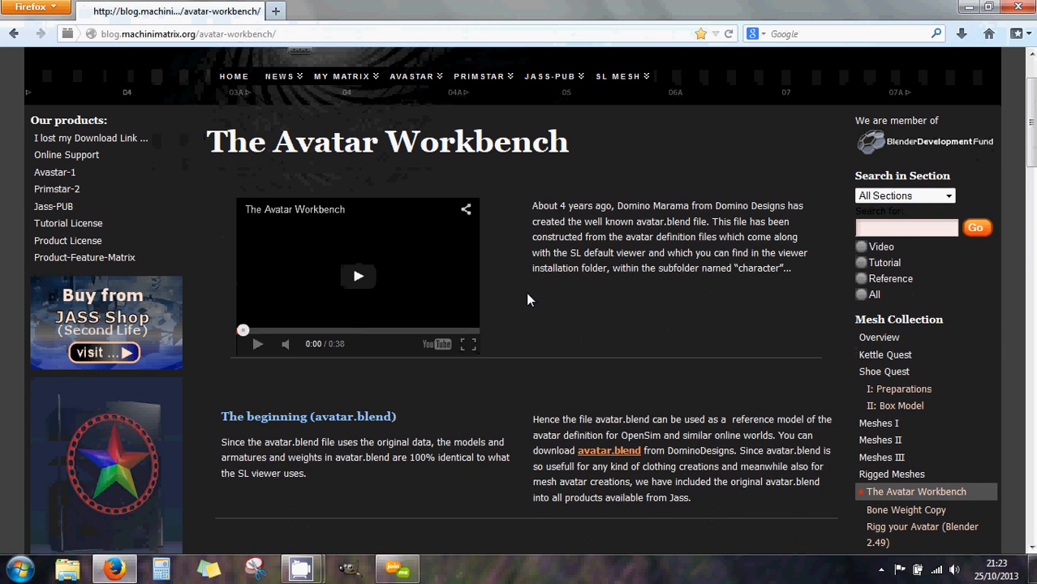
{"action": "scroll", "coordinate": [527, 300], "scroll_direction": "down", "scroll_amount": 2}
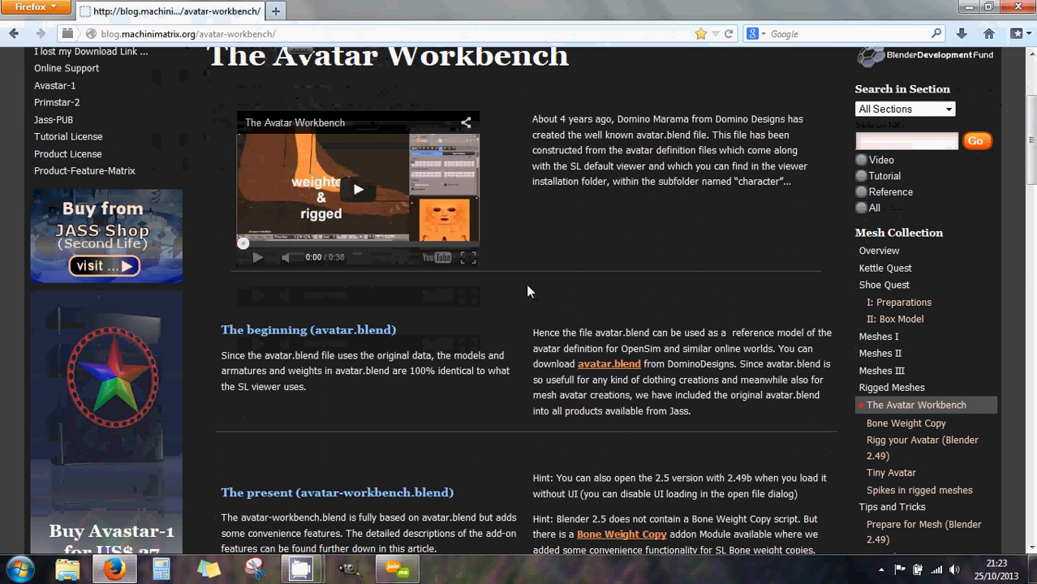
{"action": "scroll", "coordinate": [528, 291], "scroll_direction": "down", "scroll_amount": 8}
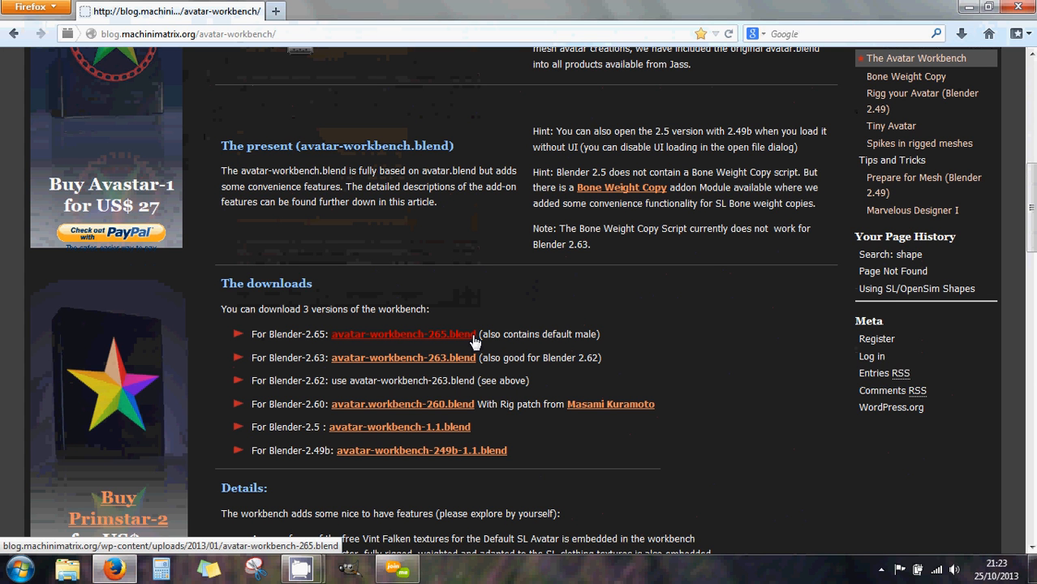
{"action": "right_click", "coordinate": [425, 342]}
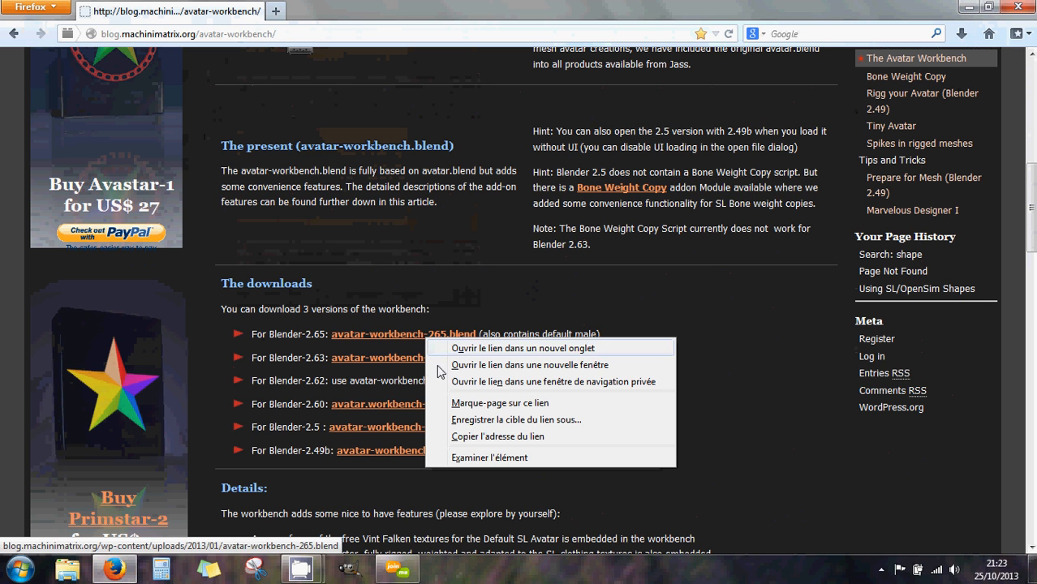
{"action": "left_click", "coordinate": [482, 420]}
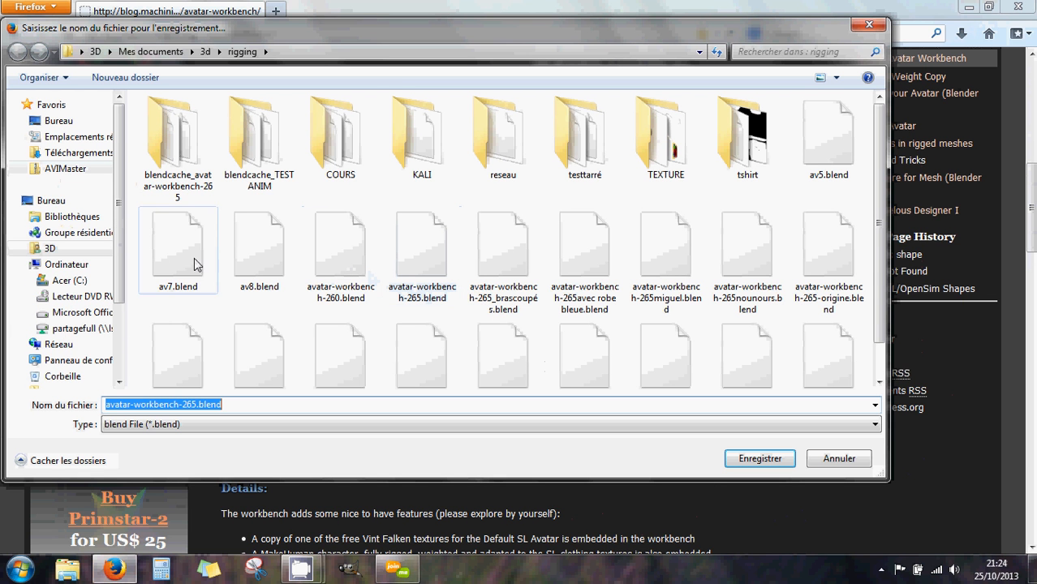
{"action": "left_click", "coordinate": [57, 284]}
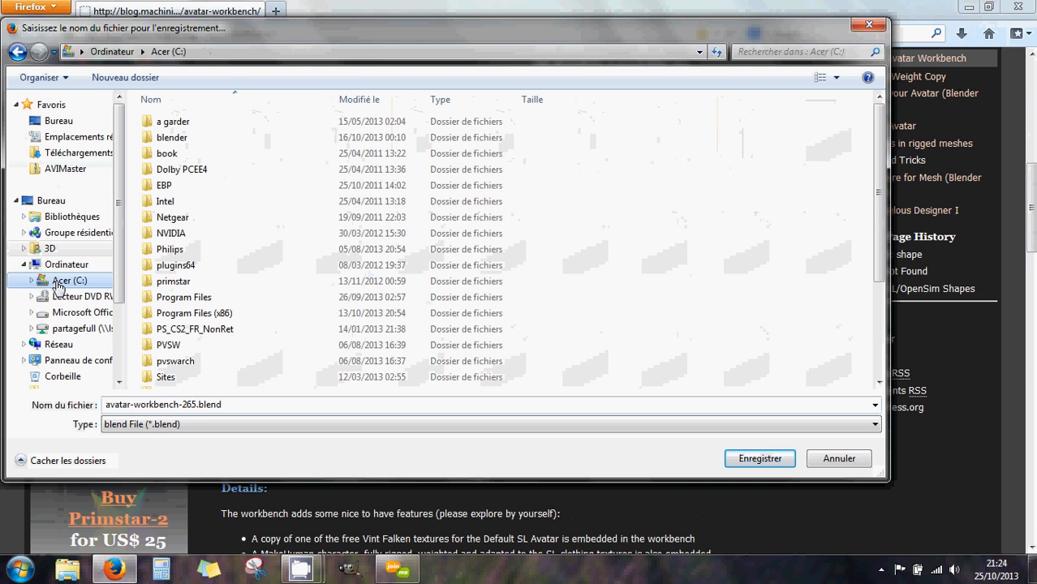
{"action": "double_click", "coordinate": [172, 137]}
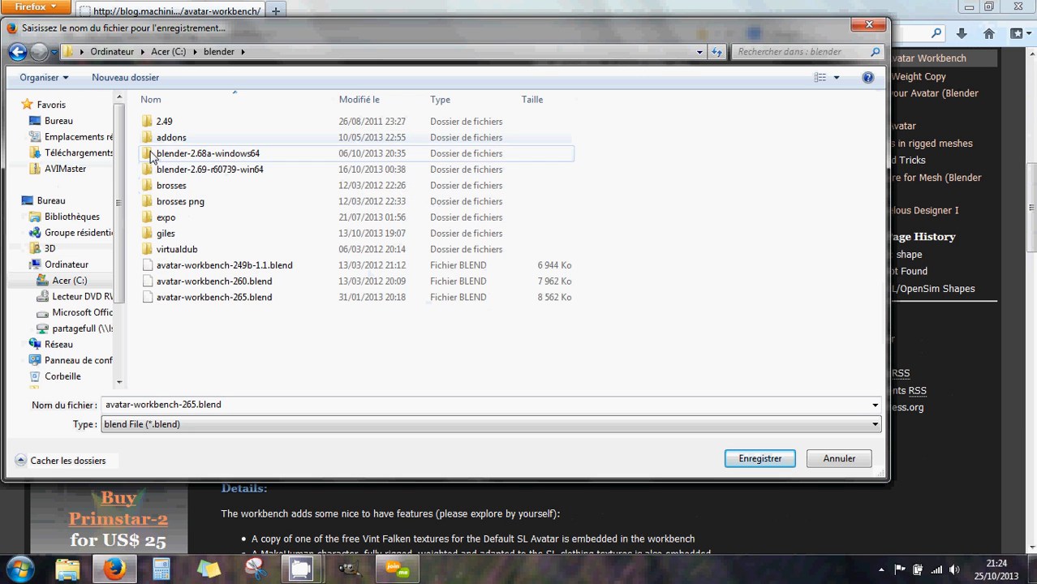
{"action": "double_click", "coordinate": [162, 138]}
{"action": "right_click", "coordinate": [204, 177]}
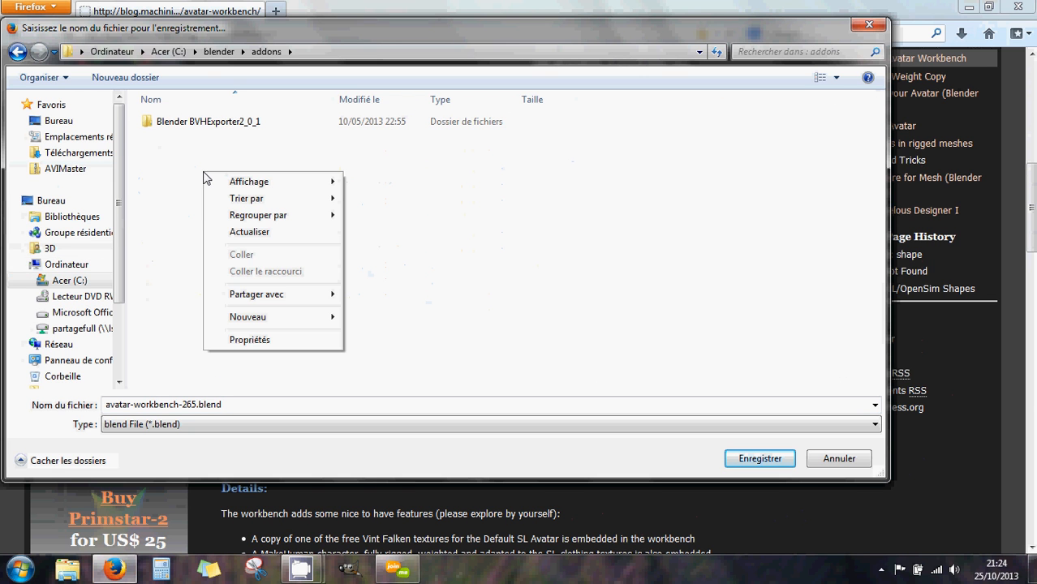
{"action": "left_click", "coordinate": [760, 458]}
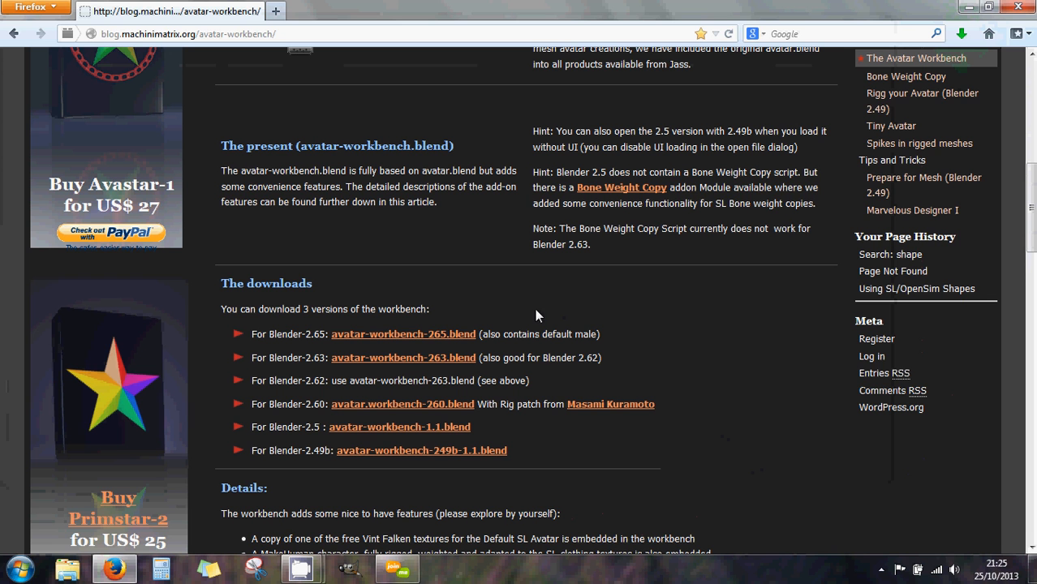
{"action": "left_click", "coordinate": [1019, 8]}
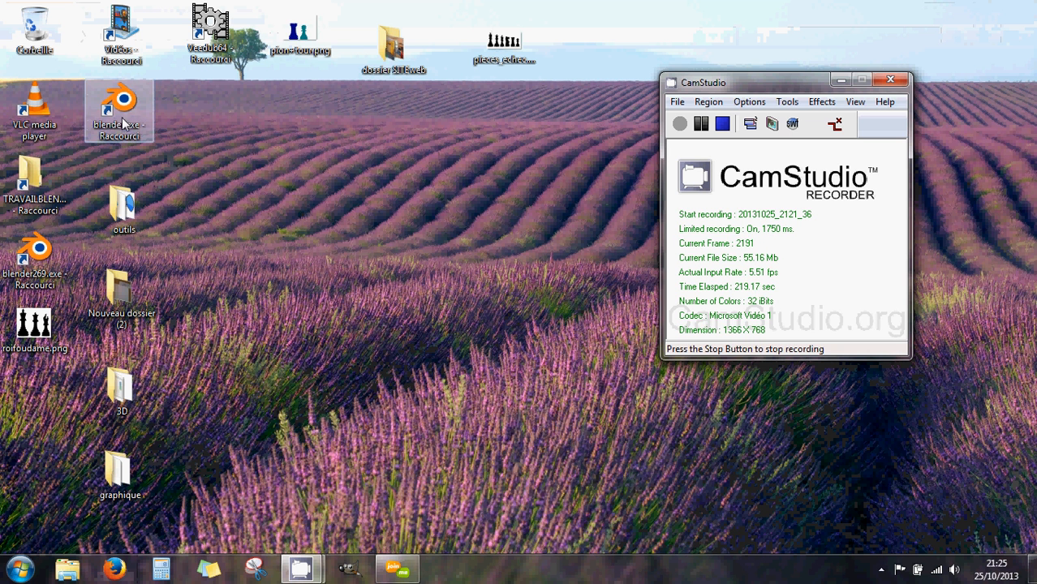
Launch Blender 2.69 from the desktop with the high-performance NVIDIA processor and dismiss its splash screen
{"action": "left_click", "coordinate": [50, 244]}
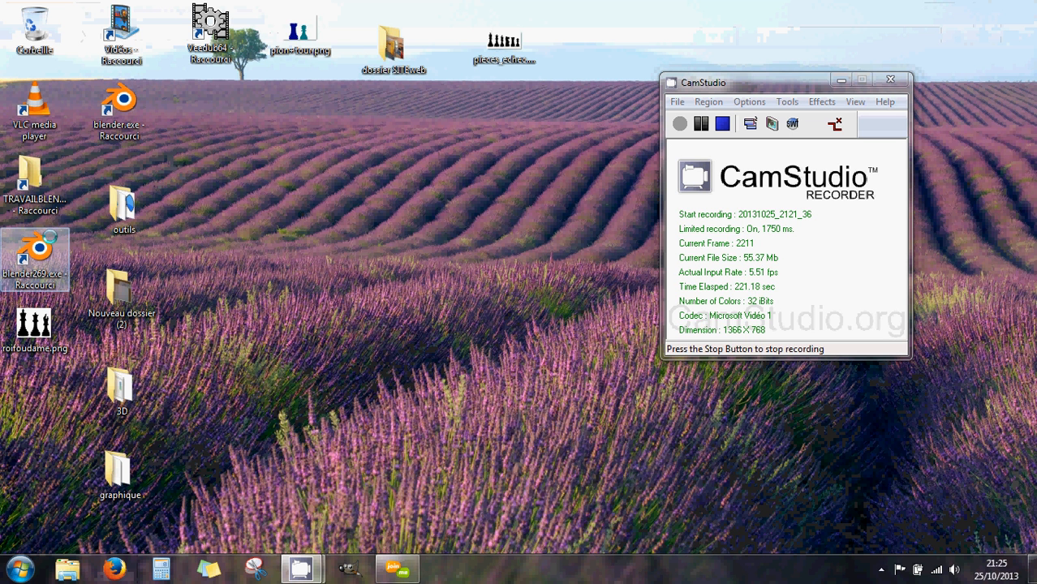
{"action": "right_click", "coordinate": [51, 242]}
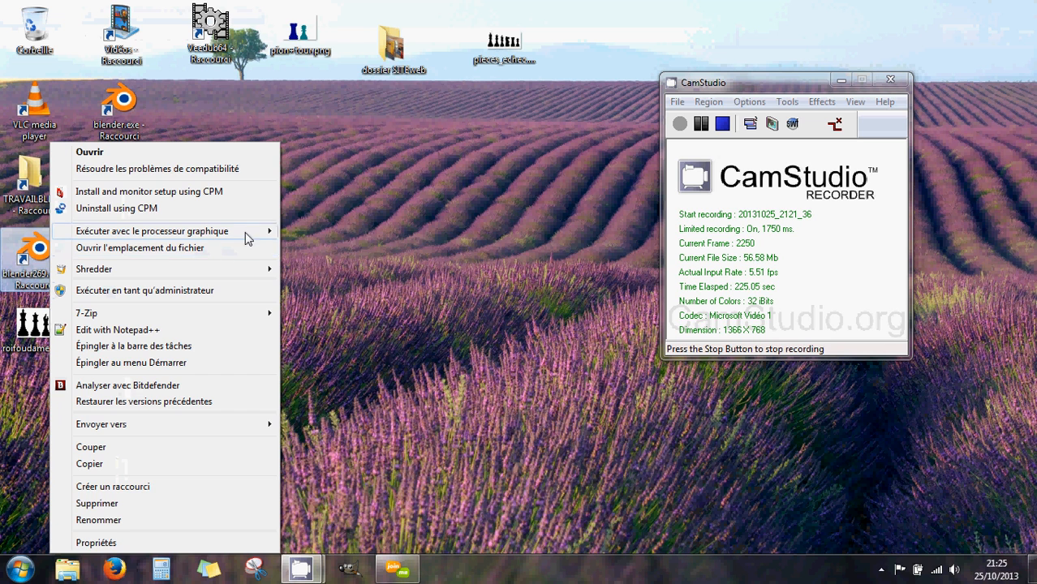
{"action": "mouse_move", "coordinate": [240, 232]}
{"action": "left_click", "coordinate": [325, 228]}
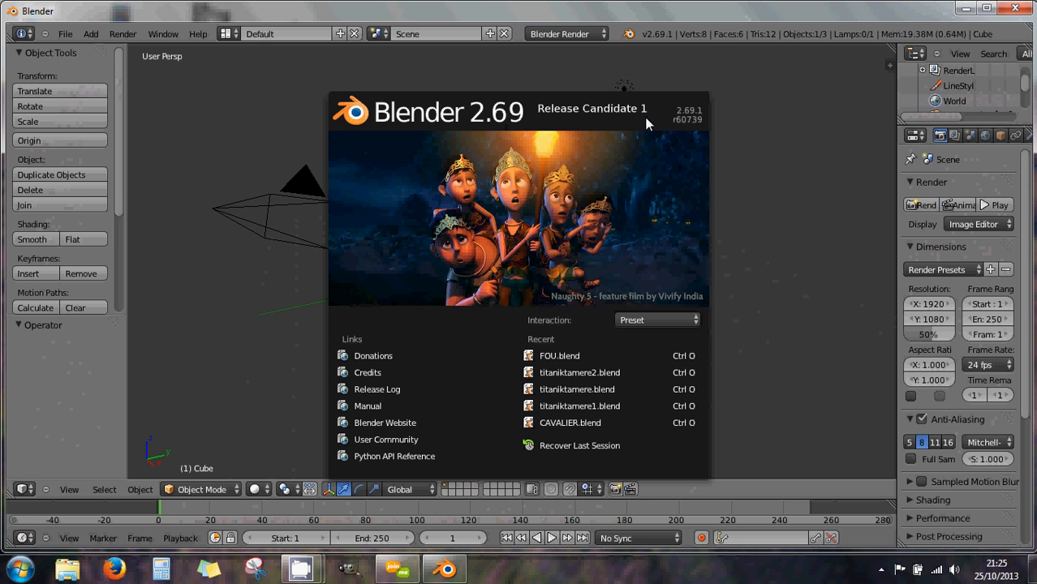
{"action": "left_click", "coordinate": [720, 265]}
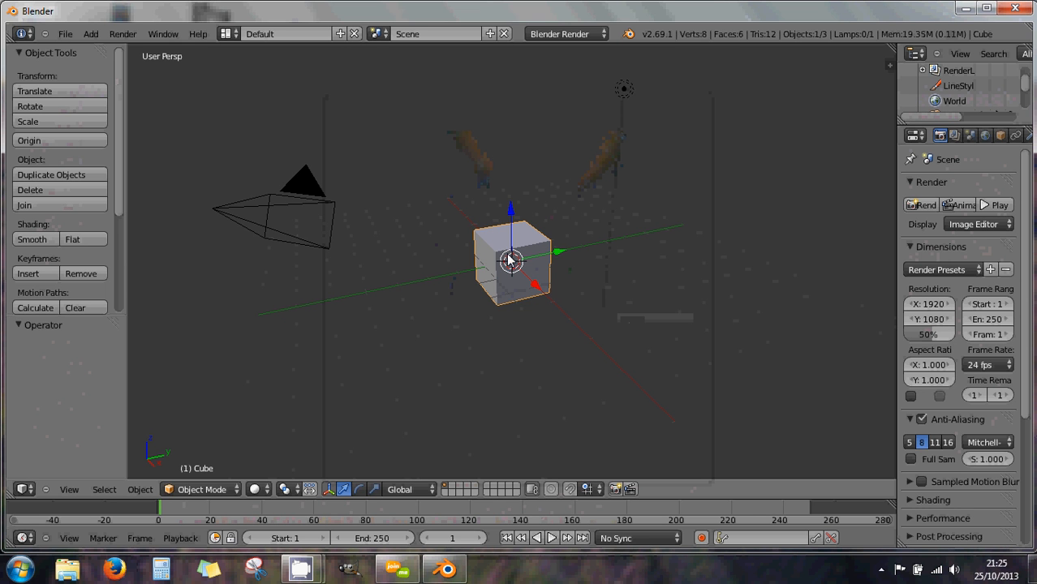
Open avatar-workbench-265.blend from the C:\blender\addons folder
{"action": "left_click", "coordinate": [67, 34]}
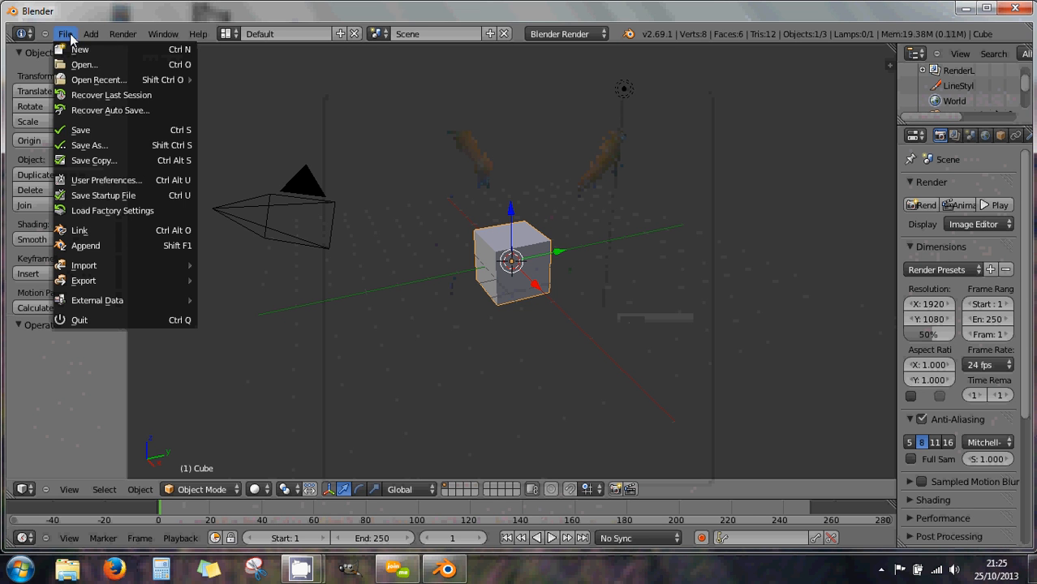
{"action": "left_click", "coordinate": [89, 65]}
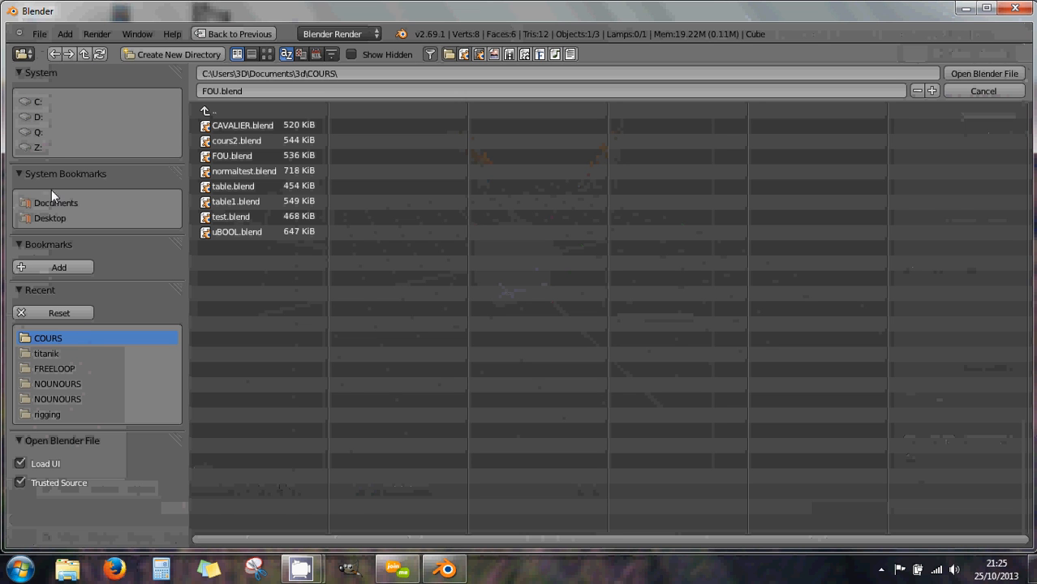
{"action": "left_click", "coordinate": [34, 102]}
{"action": "left_click", "coordinate": [208, 142]}
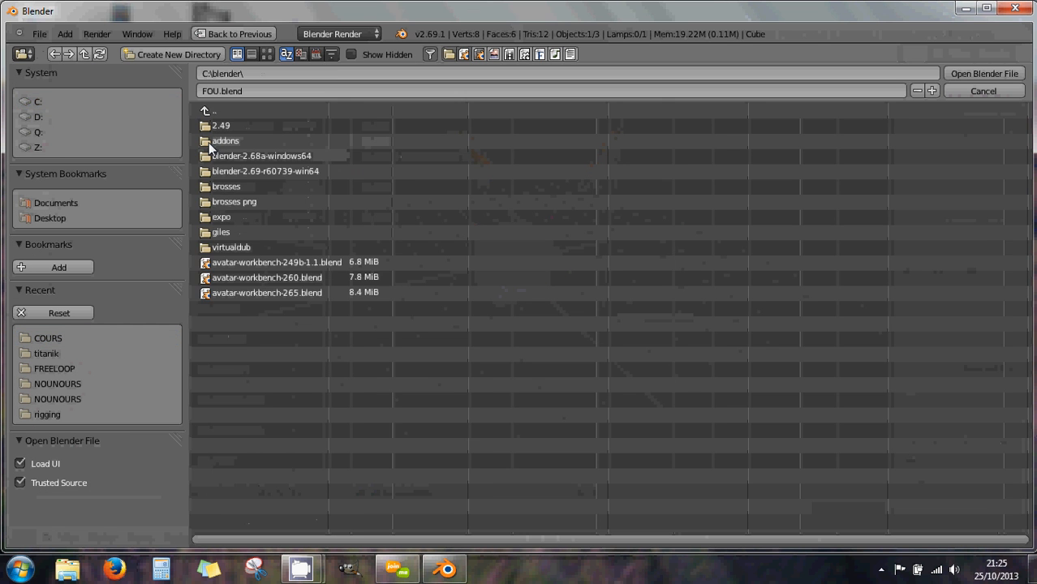
{"action": "left_click", "coordinate": [213, 140]}
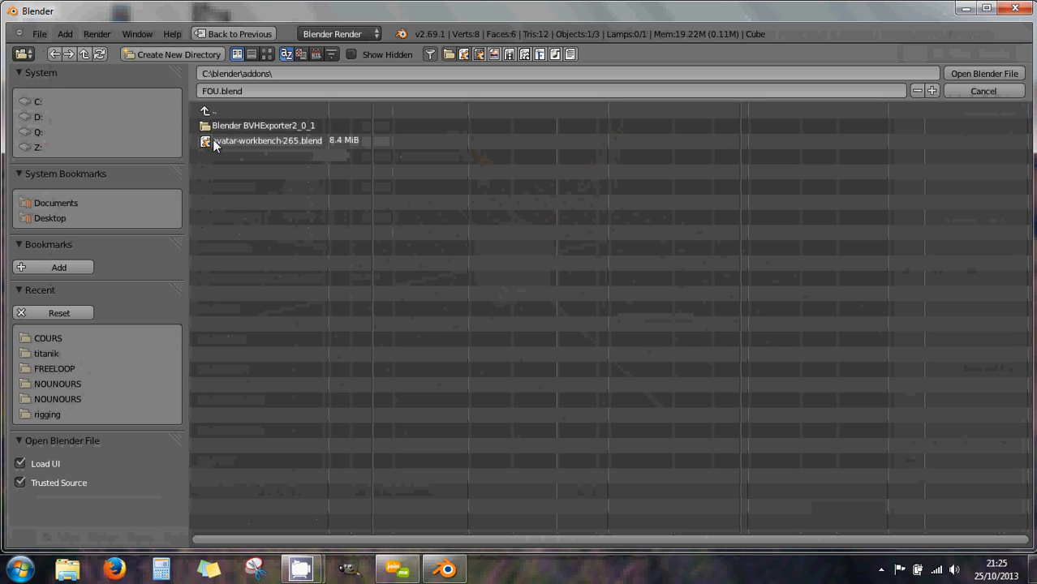
{"action": "double_click", "coordinate": [258, 140]}
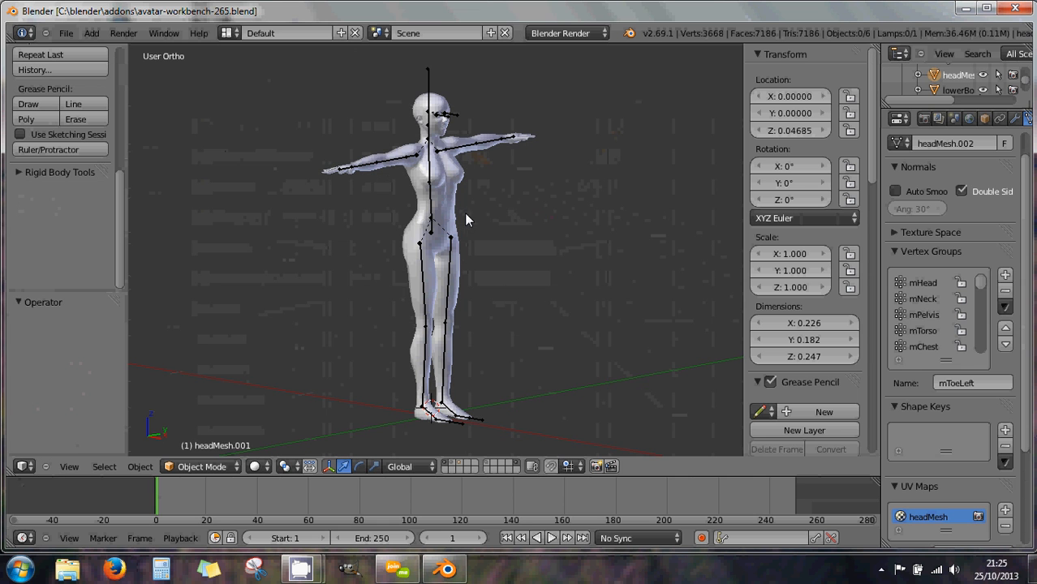
Clear the list of recent folders in the browser for opening Blender files
{"action": "key", "text": "KP_5"}
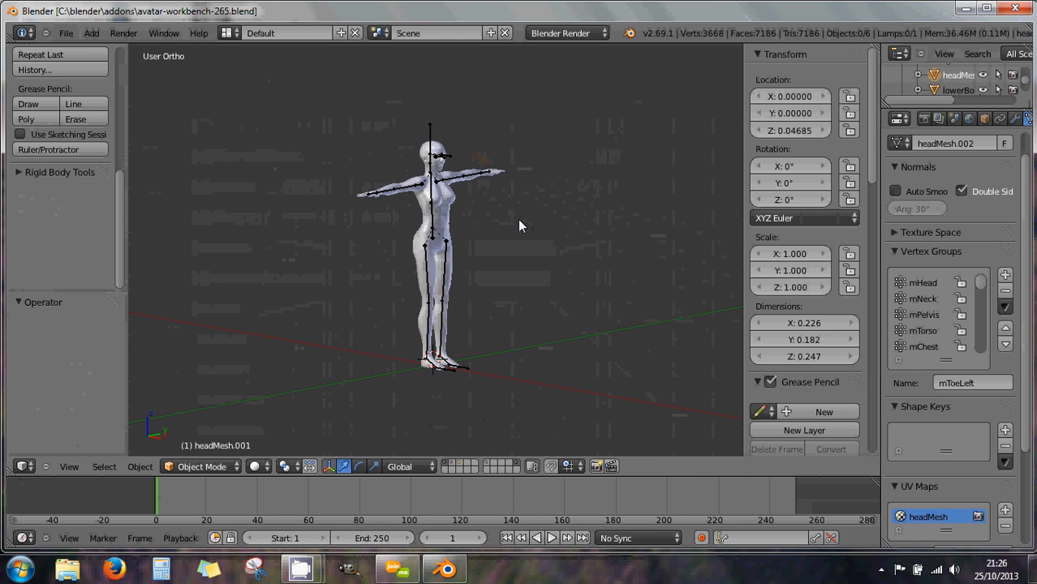
{"action": "middle_click_drag", "start_coordinate": [518, 219], "coordinate": [437, 206]}
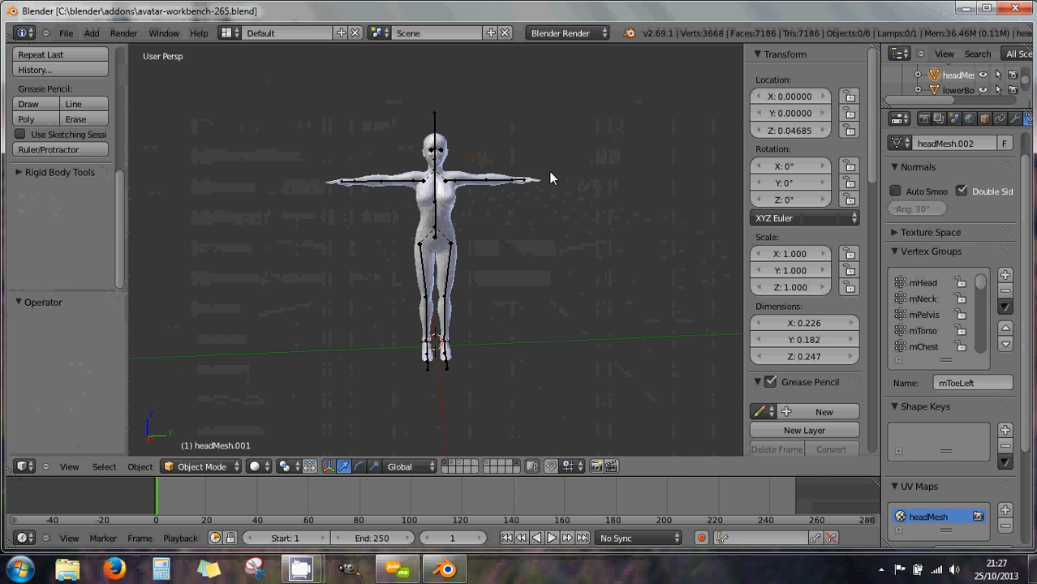
{"action": "left_click", "coordinate": [66, 33]}
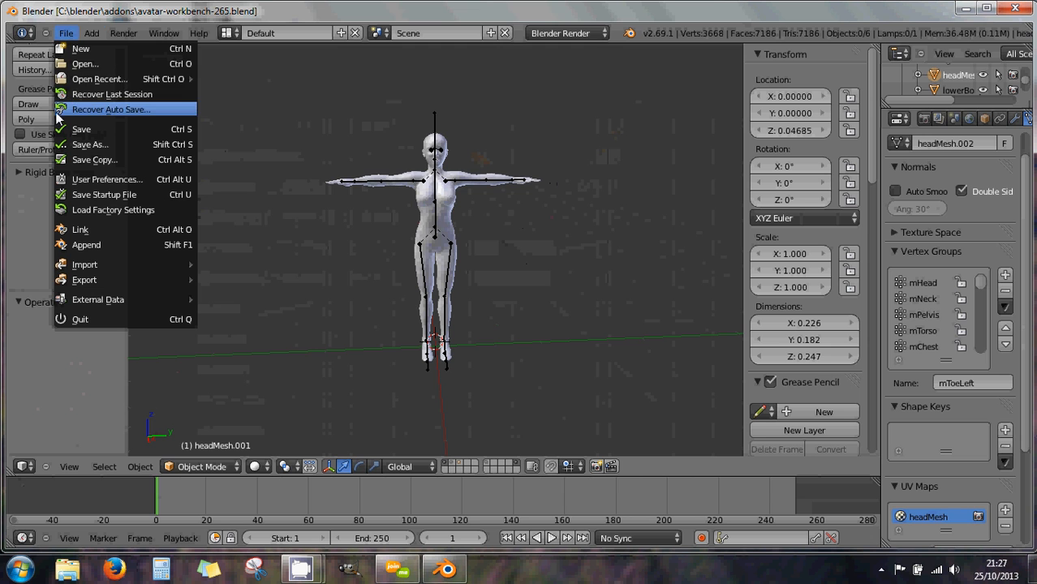
{"action": "left_click", "coordinate": [85, 64]}
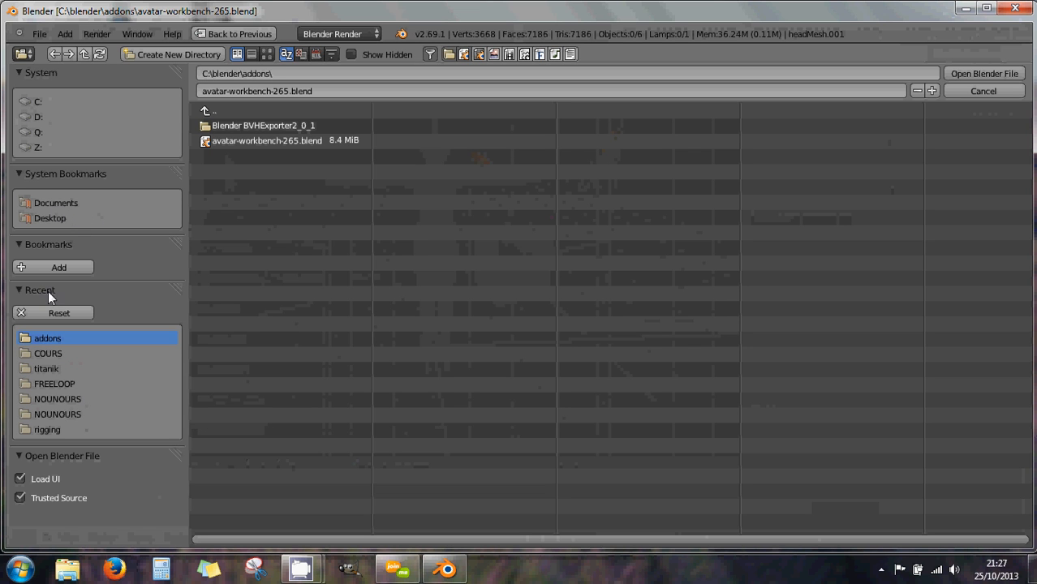
{"action": "left_click", "coordinate": [50, 312]}
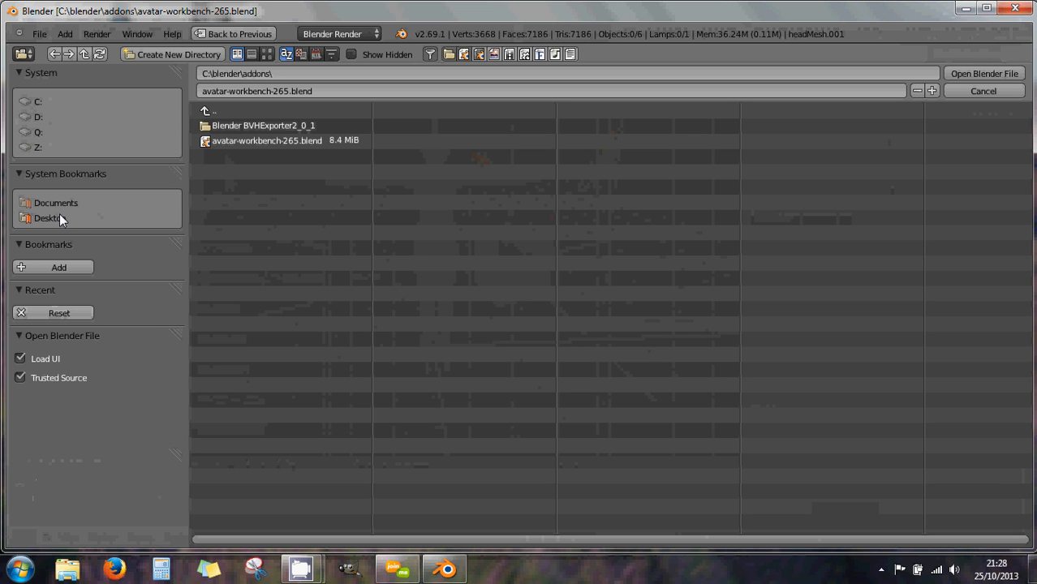
Bookmark the C:\blender folder in the file browser, browse to the root of C:, and leave without opening a file
{"action": "left_click", "coordinate": [37, 102]}
{"action": "left_click", "coordinate": [223, 142]}
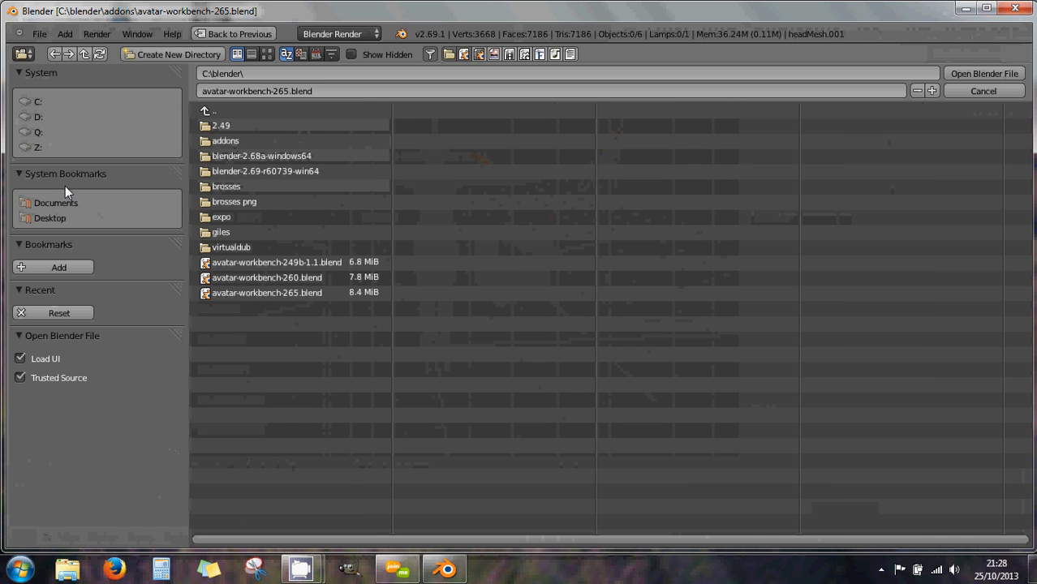
{"action": "left_click", "coordinate": [51, 265]}
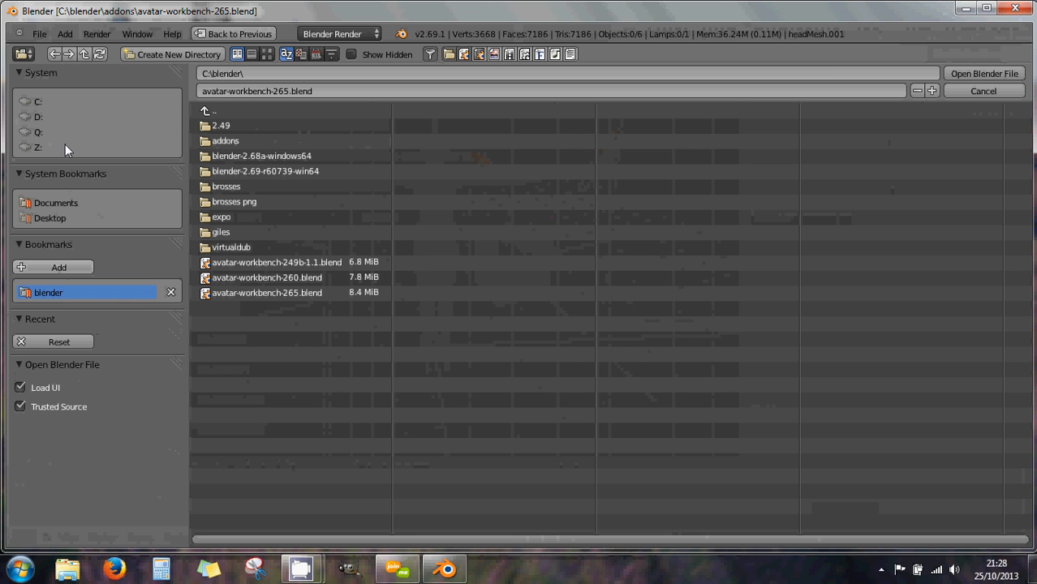
{"action": "left_click", "coordinate": [32, 104]}
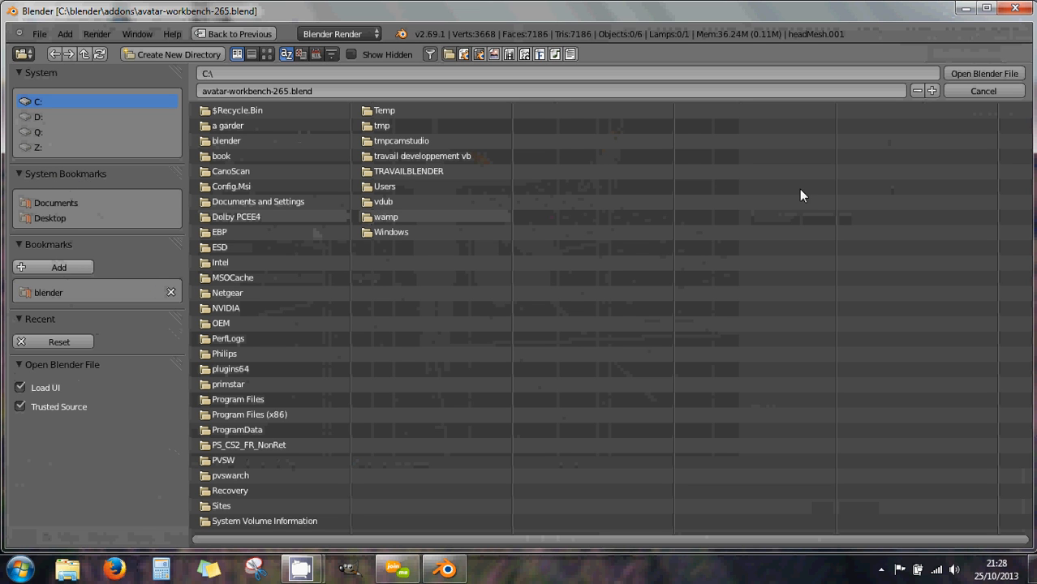
{"action": "left_click", "coordinate": [989, 90]}
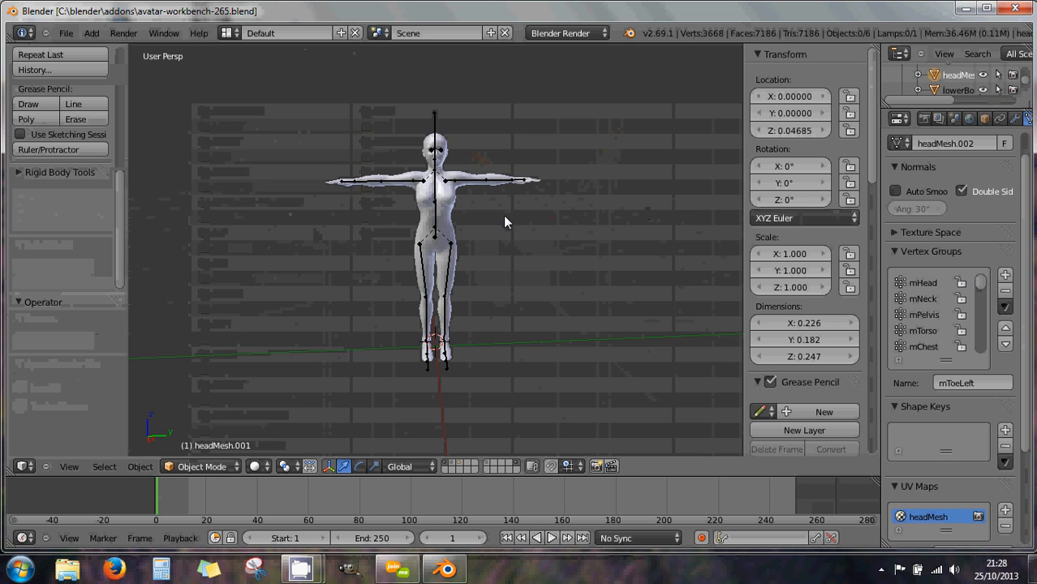
Inspect the rigged avatar from several angles and finish in the Front orthographic view
{"action": "scroll", "coordinate": [497, 223], "scroll_direction": "up", "scroll_amount": 2}
{"action": "scroll", "coordinate": [496, 223], "scroll_direction": "down", "scroll_amount": 1}
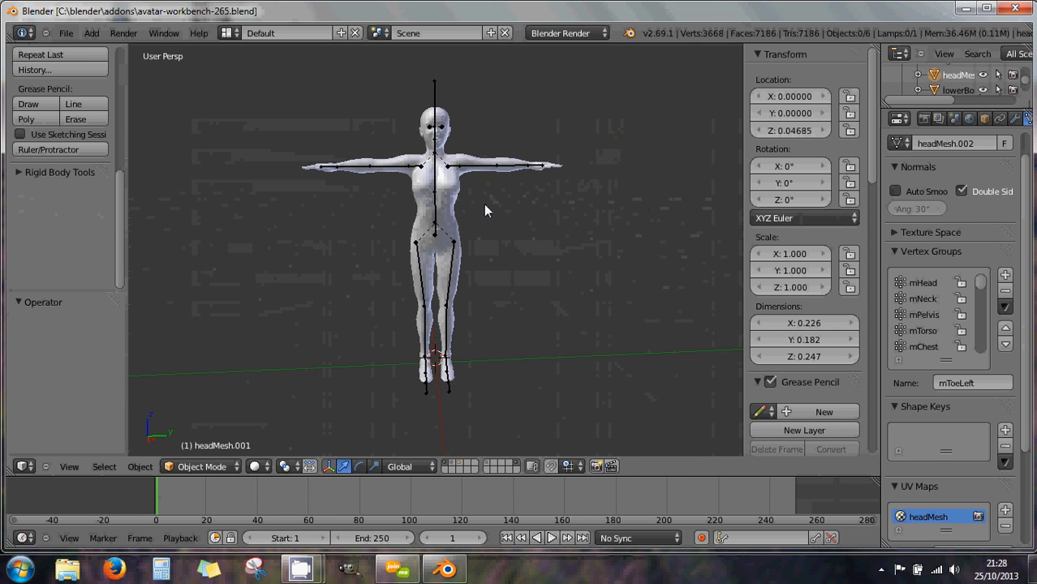
{"action": "middle_click_drag", "start_coordinate": [484, 203], "coordinate": [520, 186]}
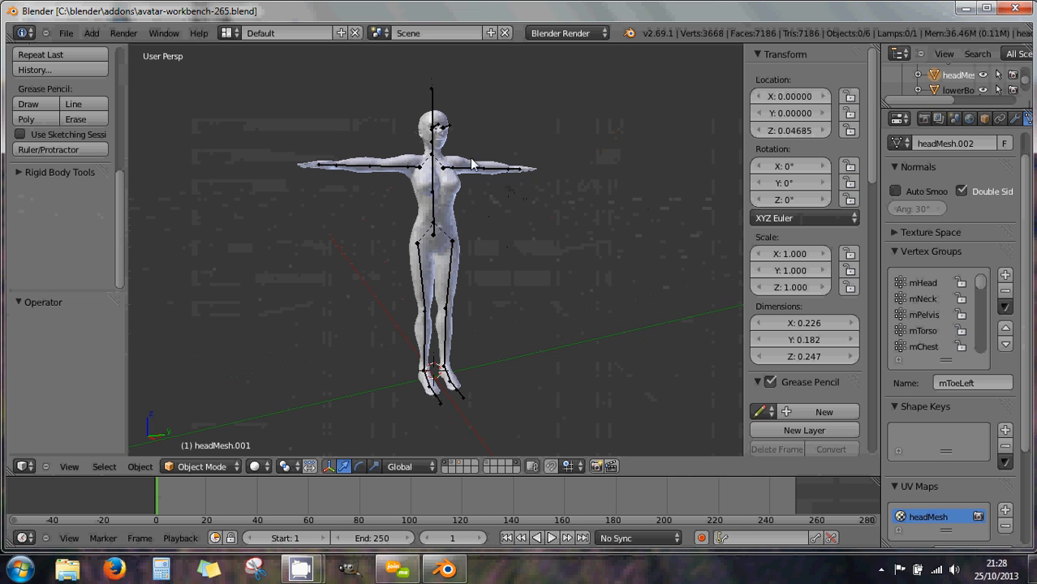
{"action": "middle_click_drag", "start_coordinate": [458, 154], "coordinate": [453, 199]}
{"action": "scroll", "coordinate": [413, 192], "scroll_direction": "up", "scroll_amount": 3}
{"action": "scroll", "coordinate": [413, 192], "scroll_direction": "down", "scroll_amount": 2}
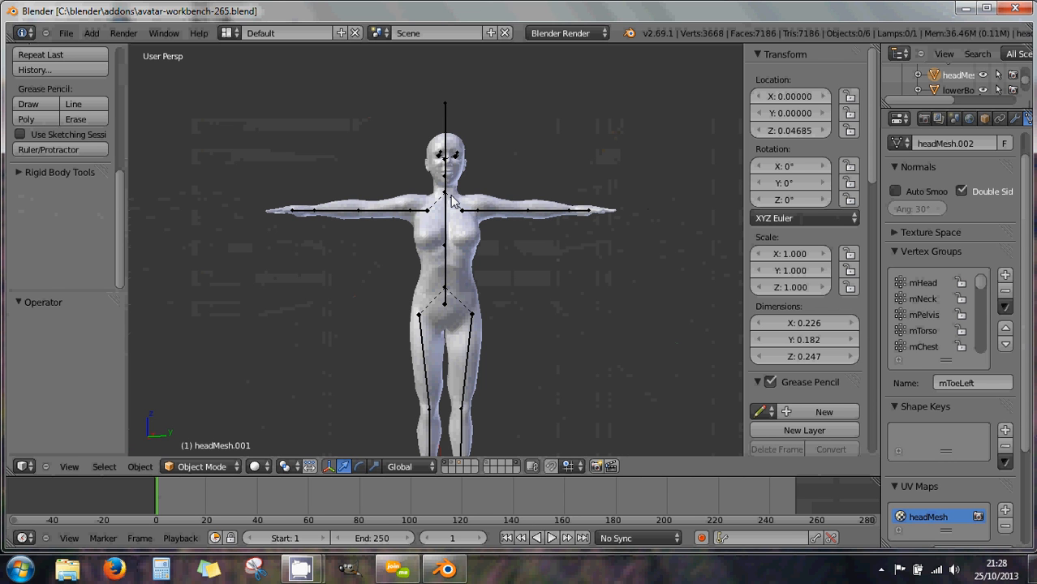
{"action": "key", "text": "KP_1"}
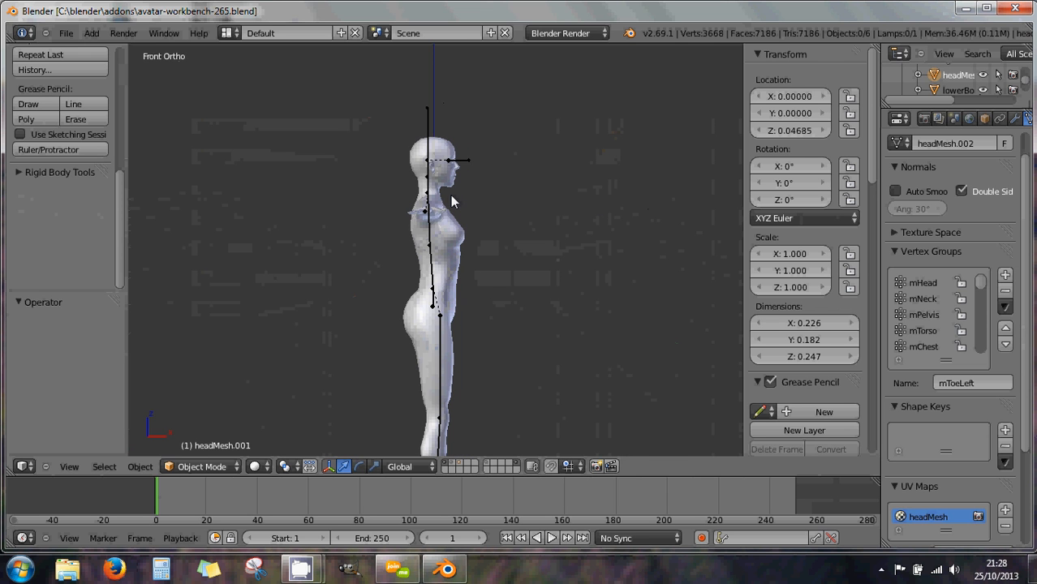
Select the armature, head, upper body and lower body one at a time to examine the avatar's separate objects
{"action": "right_click", "coordinate": [428, 127]}
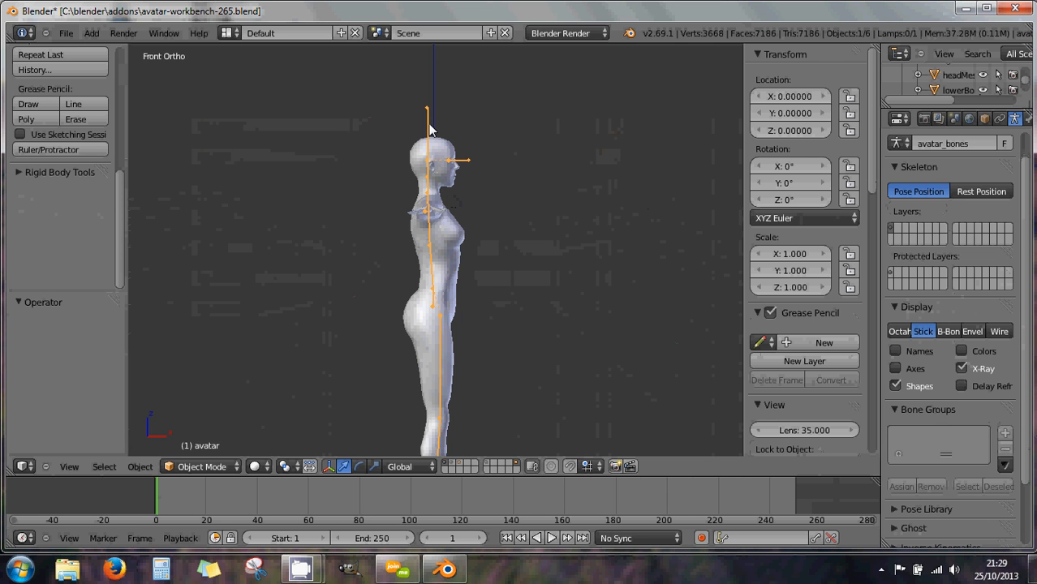
{"action": "right_click", "coordinate": [453, 171]}
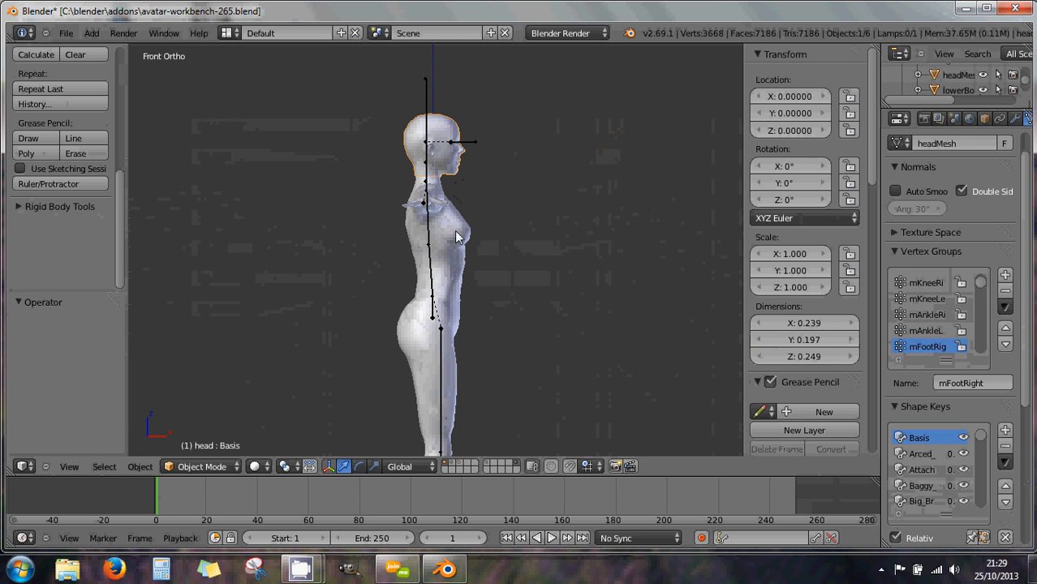
{"action": "right_click", "coordinate": [456, 237]}
{"action": "right_click", "coordinate": [419, 351]}
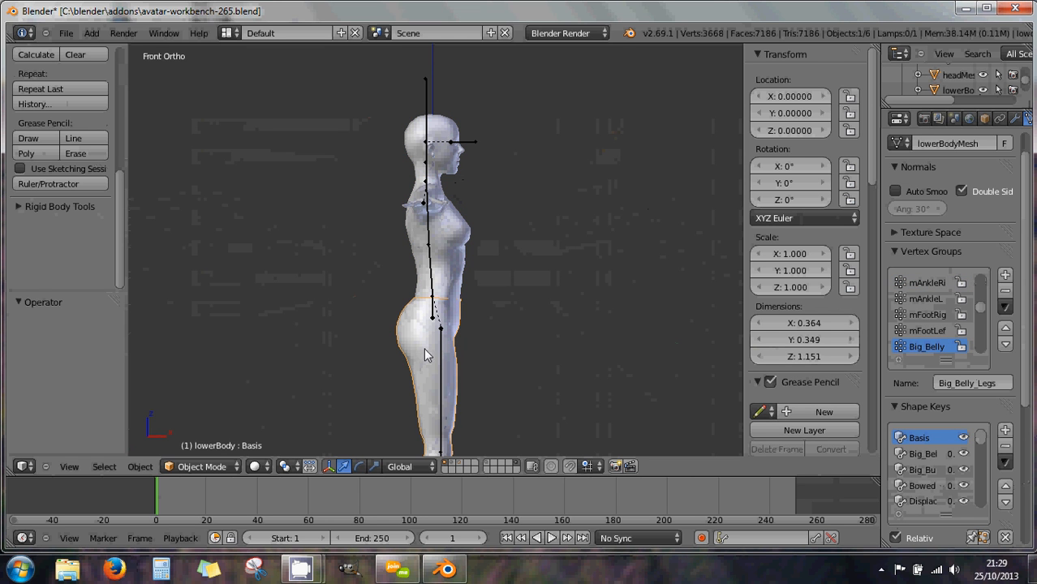
{"action": "scroll", "coordinate": [475, 308], "scroll_direction": "up", "scroll_amount": 3}
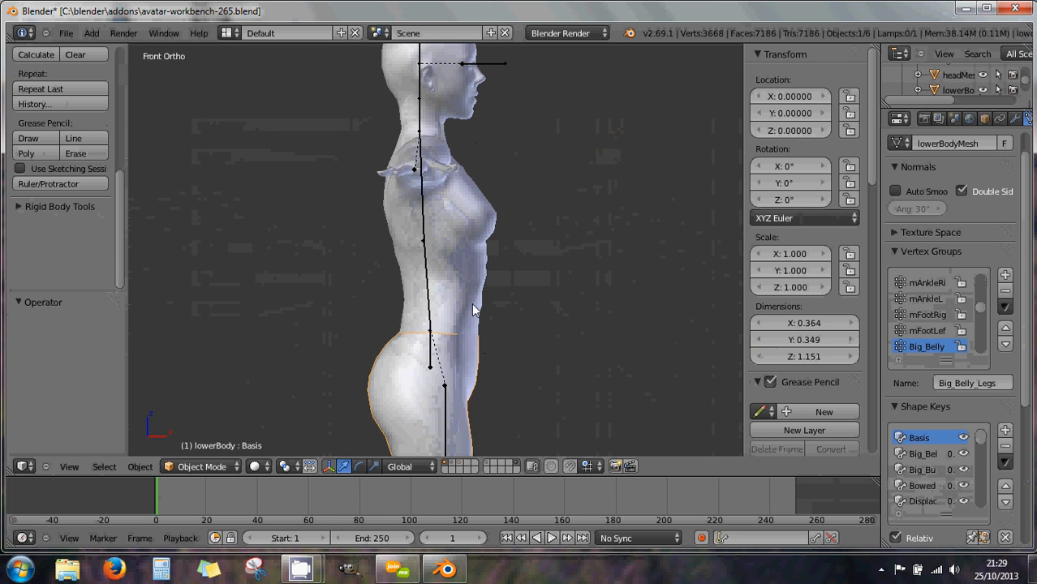
{"action": "right_click", "coordinate": [465, 284]}
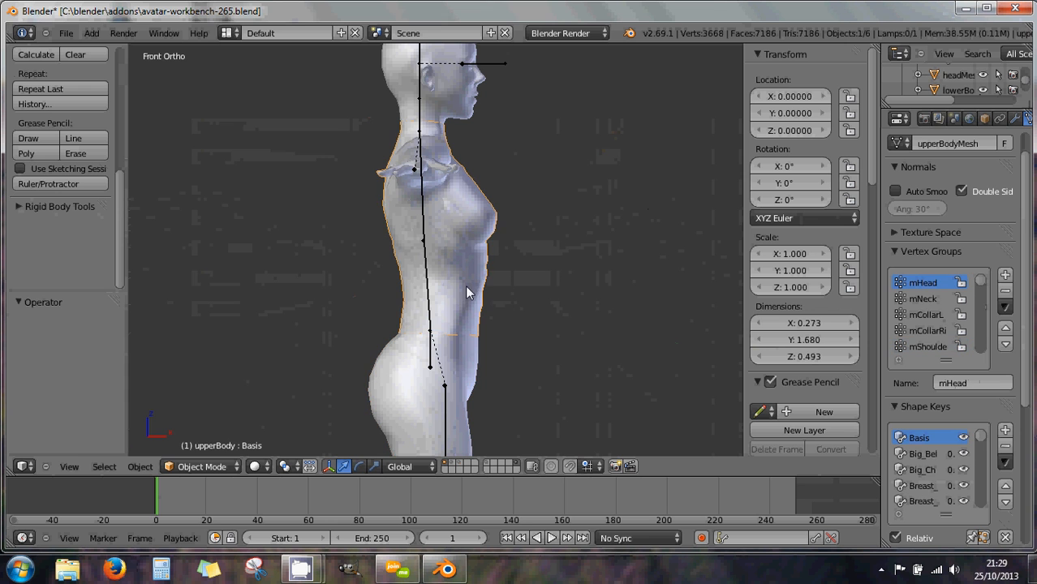
{"action": "right_click", "coordinate": [457, 114]}
{"action": "scroll", "coordinate": [475, 220], "scroll_direction": "down", "scroll_amount": 1}
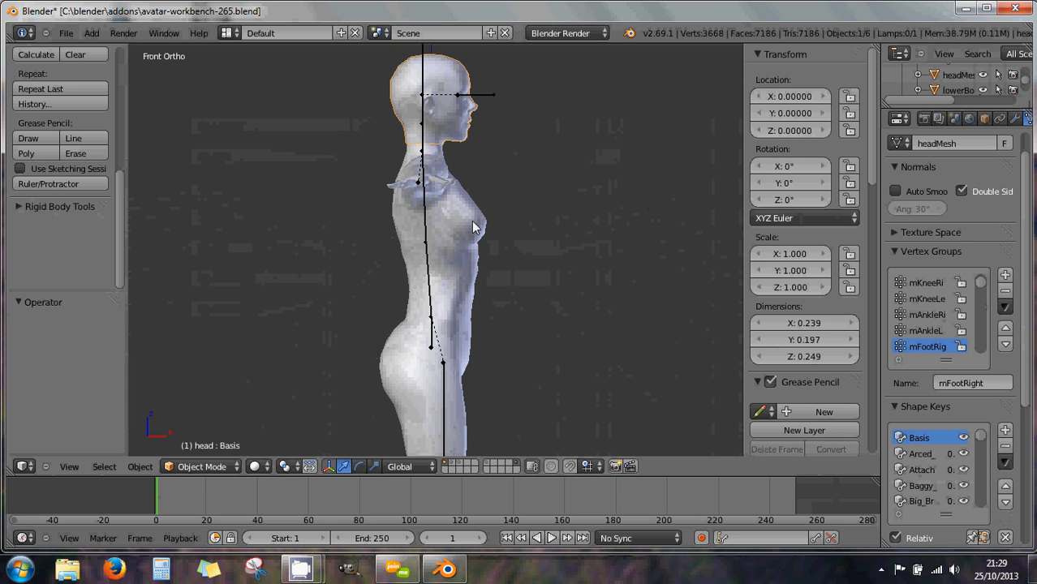
Select the avatar's upper body, head and lower body meshes together
{"action": "right_click", "coordinate": [472, 219]}
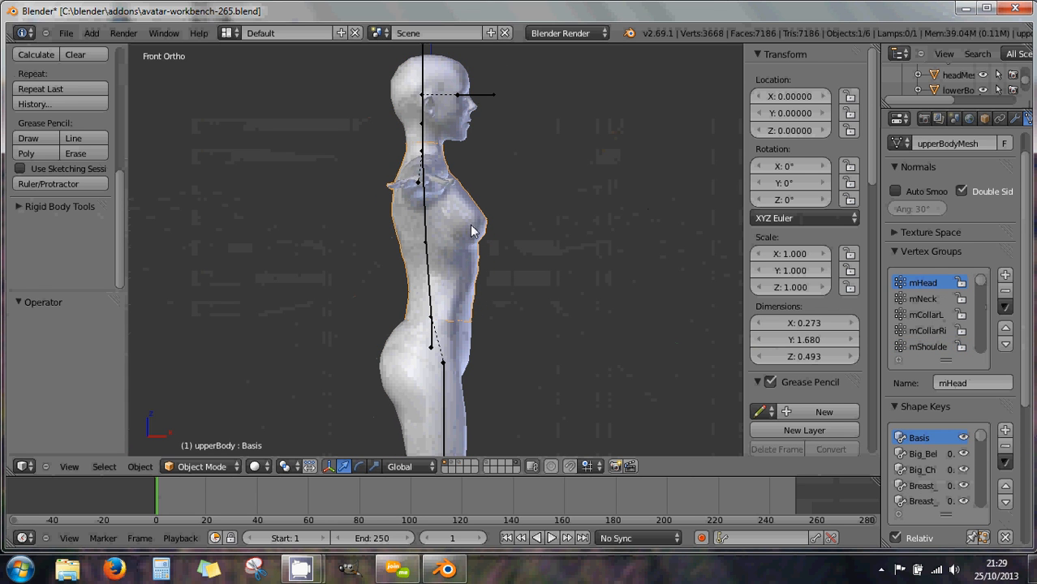
{"action": "right_click", "coordinate": [460, 125], "text": "shift"}
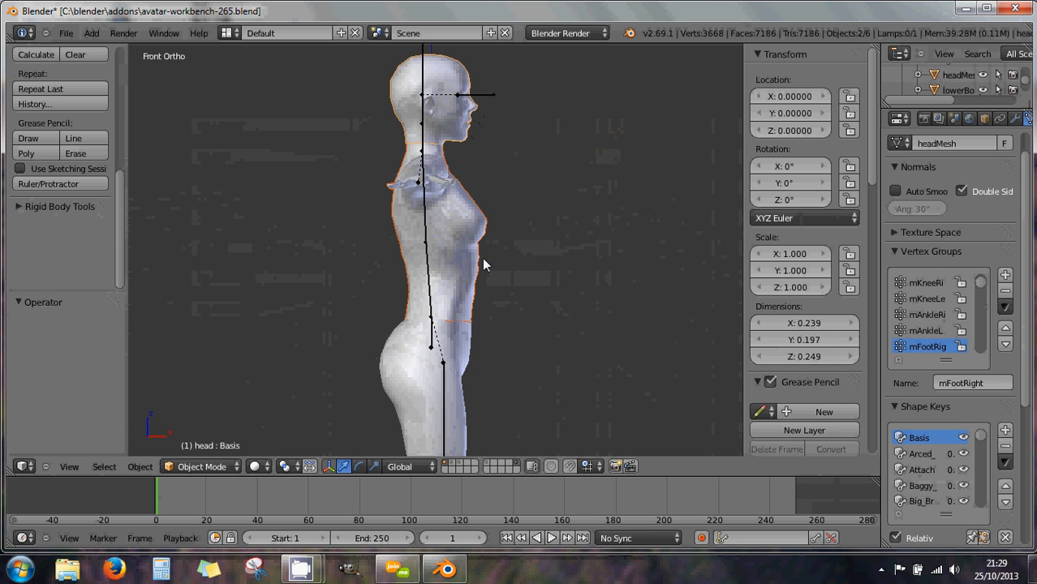
{"action": "right_click", "coordinate": [408, 369], "text": "shift"}
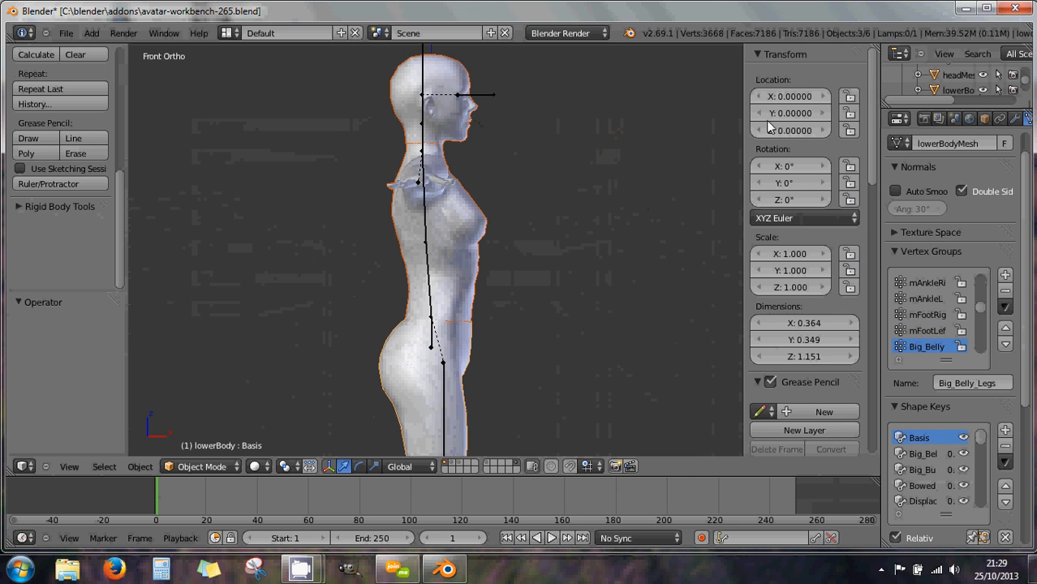
Start the Screencast Keys display, set its mouse display to Text, and try it out in the 3D view
{"action": "scroll", "coordinate": [798, 333], "scroll_direction": "down", "scroll_amount": 5}
{"action": "scroll", "coordinate": [798, 334], "scroll_direction": "down", "scroll_amount": 15}
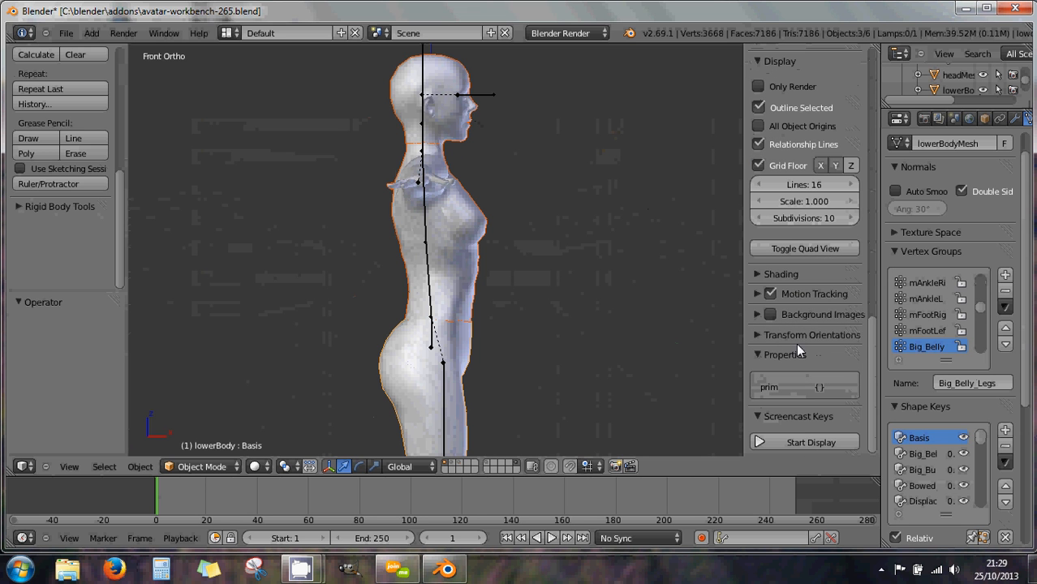
{"action": "left_click", "coordinate": [776, 439]}
{"action": "scroll", "coordinate": [781, 421], "scroll_direction": "down", "scroll_amount": 4}
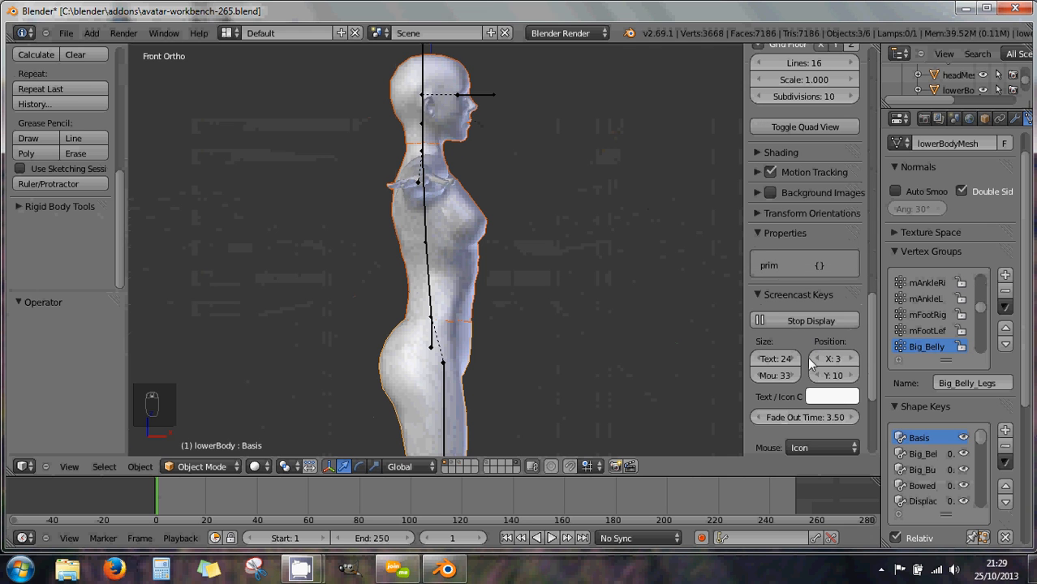
{"action": "left_click", "coordinate": [797, 448]}
{"action": "left_click", "coordinate": [800, 395]}
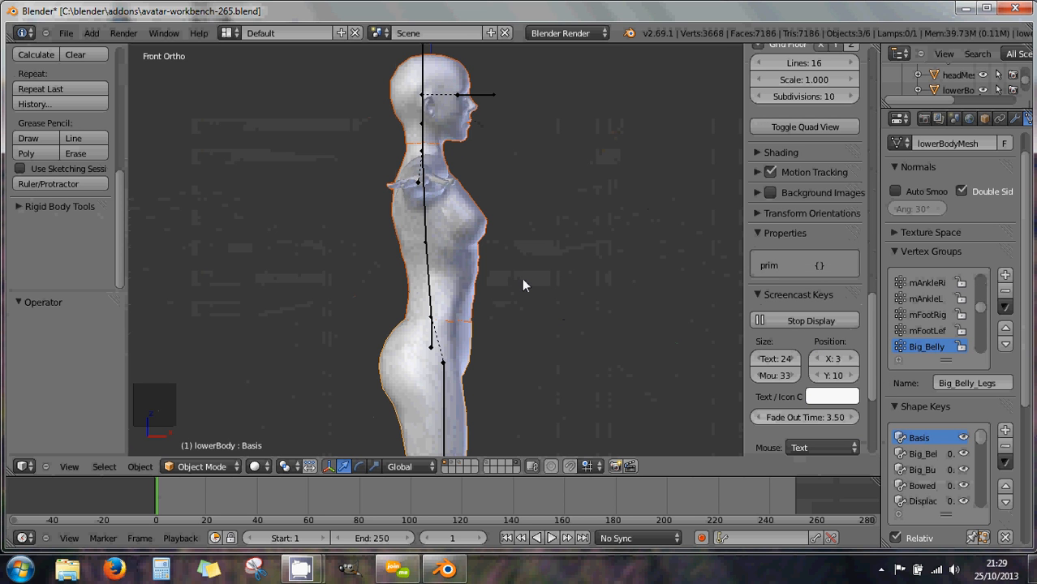
{"action": "left_click", "coordinate": [329, 344], "text": "shift"}
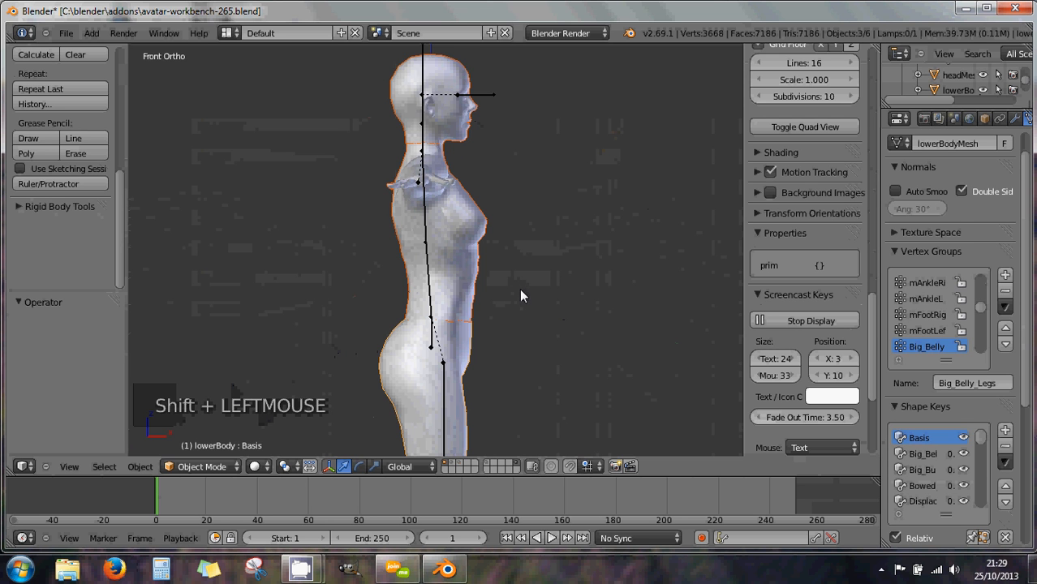
Face the avatar from the front of its body and set the Right orthographic view
{"action": "middle_click_drag", "start_coordinate": [519, 289], "coordinate": [339, 312]}
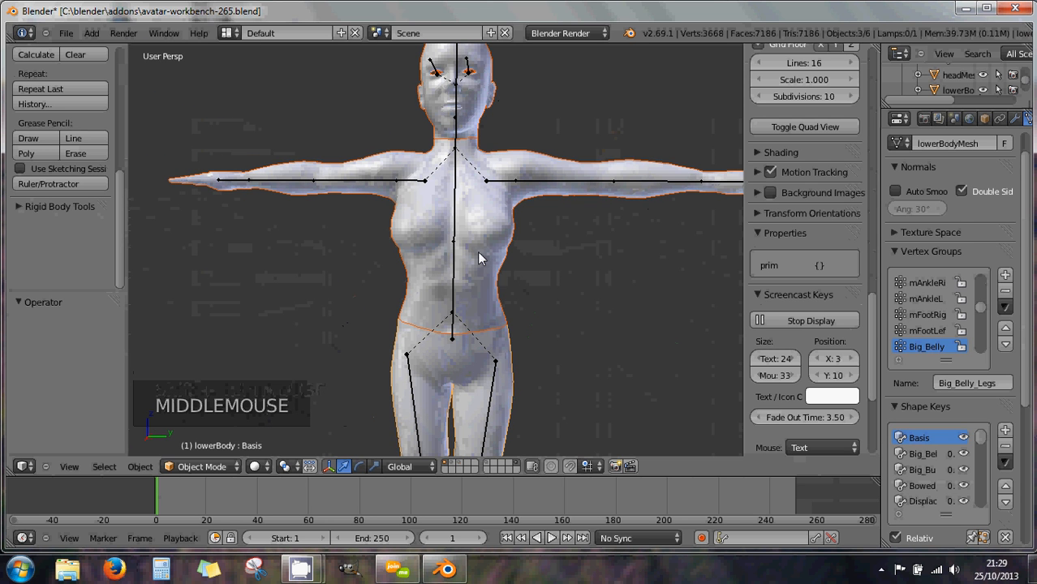
{"action": "scroll", "coordinate": [479, 237], "scroll_direction": "down", "scroll_amount": 2}
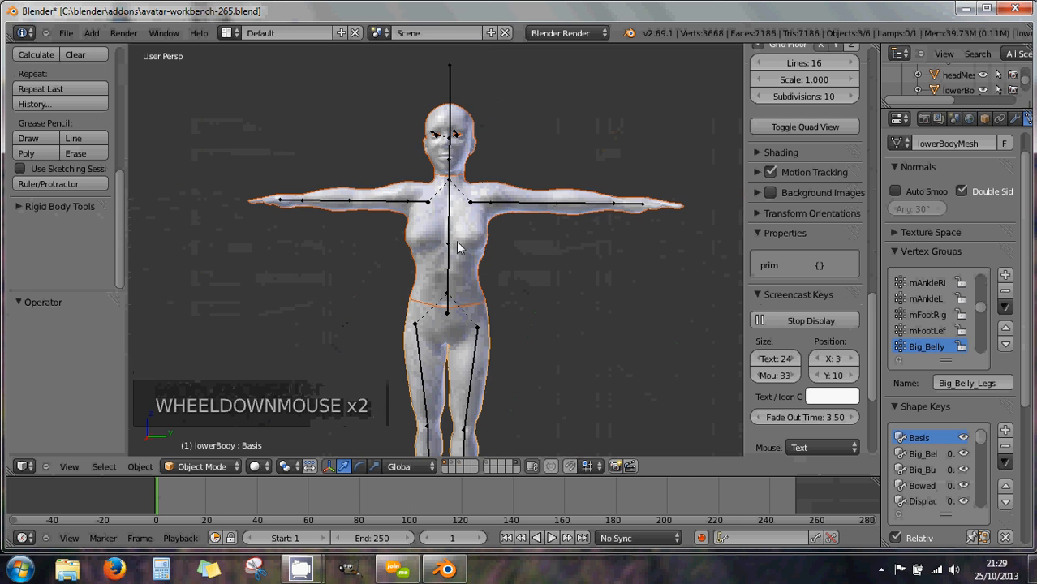
{"action": "middle_click_drag", "start_coordinate": [446, 209], "coordinate": [456, 231], "text": "shift"}
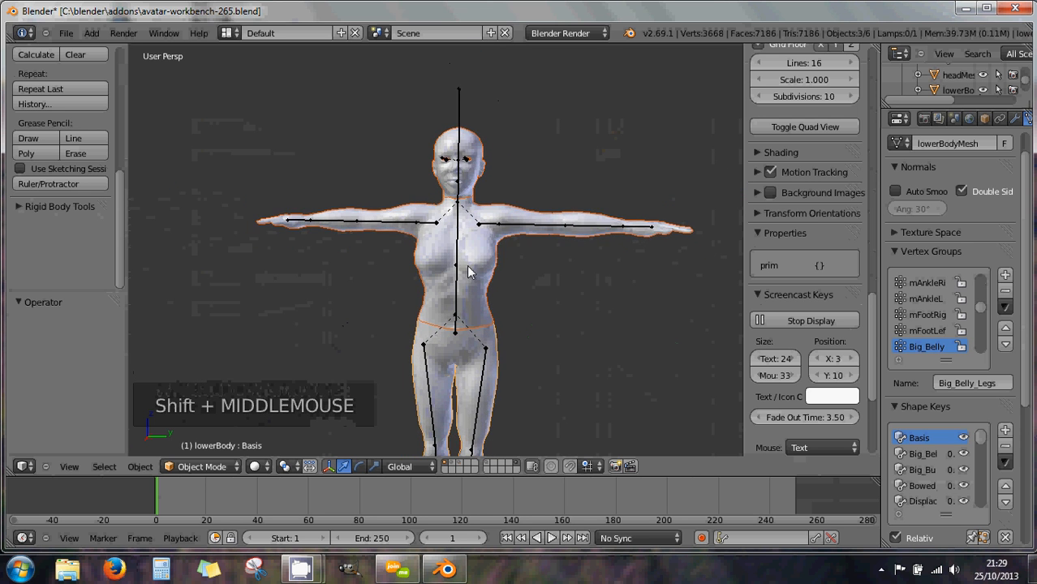
{"action": "scroll", "coordinate": [469, 265], "scroll_direction": "down", "scroll_amount": 1}
{"action": "middle_click_drag", "start_coordinate": [467, 266], "coordinate": [475, 263]}
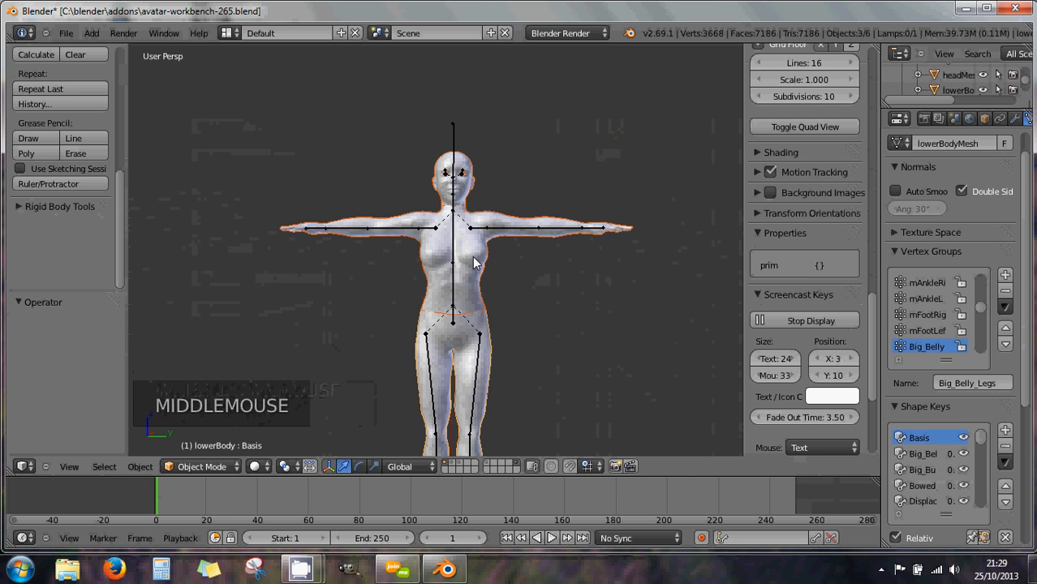
{"action": "key", "text": "KP_3"}
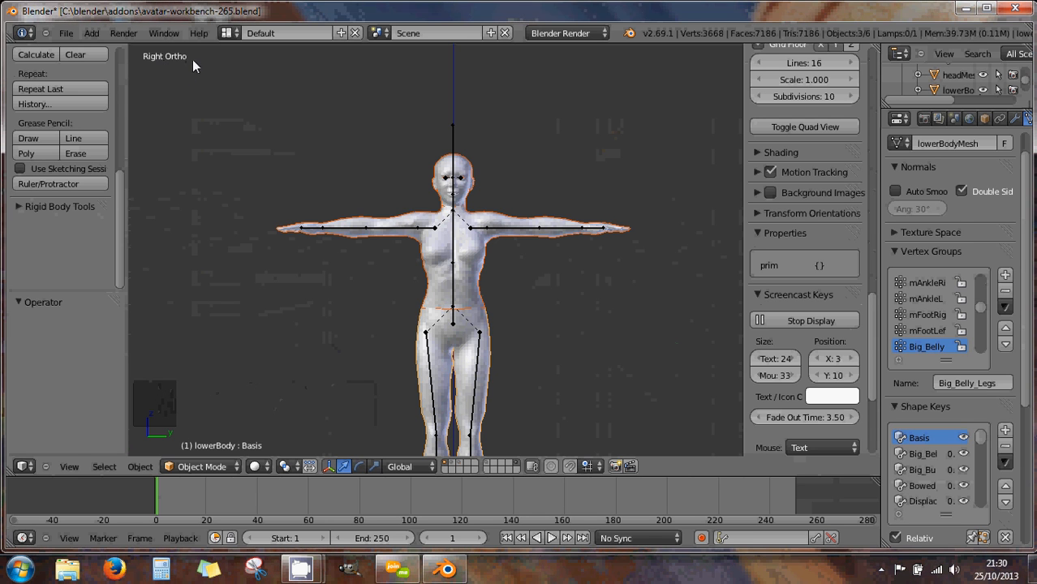
Switch the Right view between perspective and orthographic projection to compare them, ending in orthographic
{"action": "key", "text": "KP_5"}
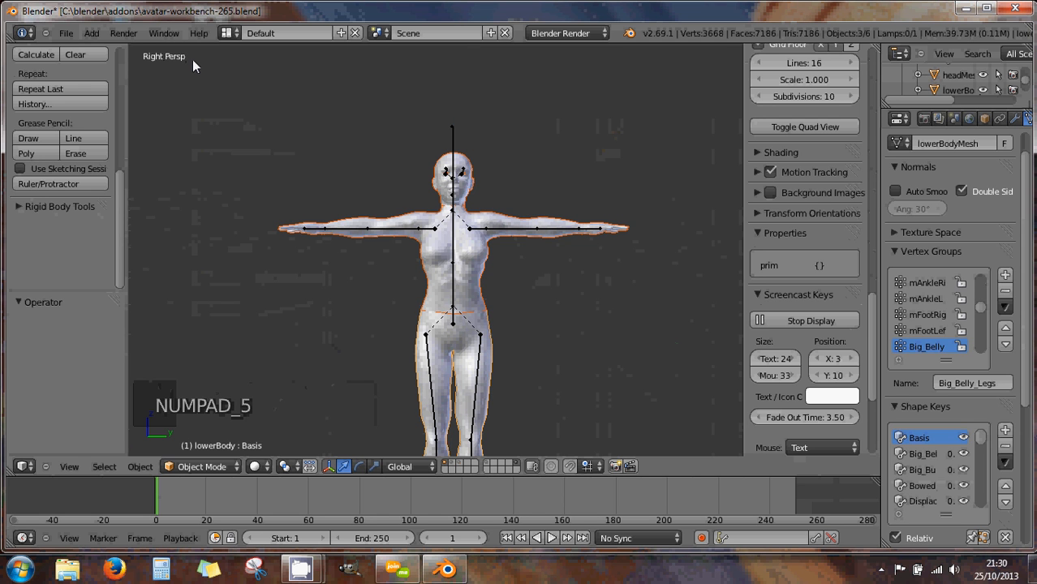
{"action": "key", "text": "KP_5"}
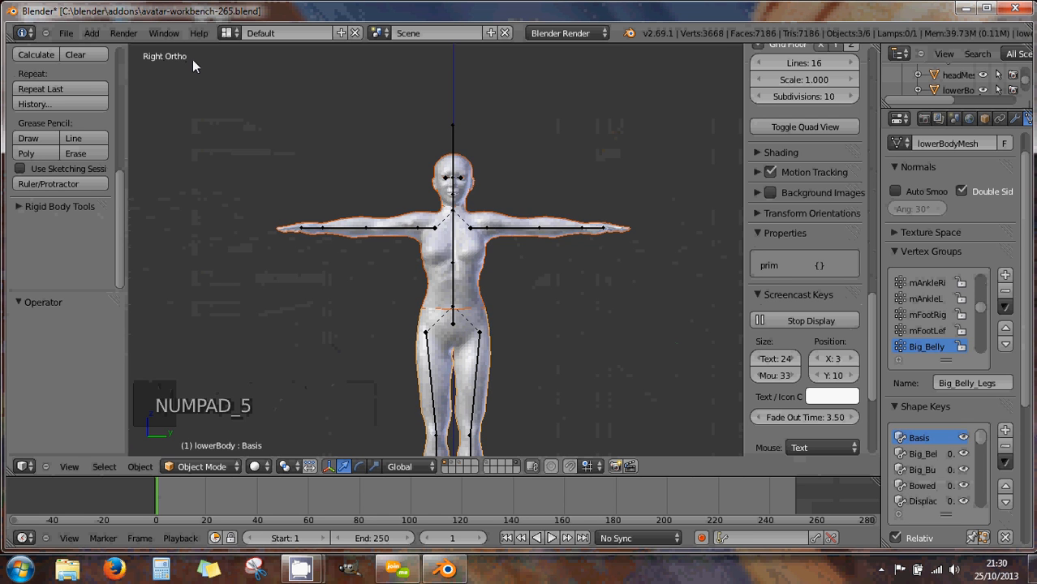
{"action": "key", "text": "KP_5"}
{"action": "key", "text": "KP_5"}
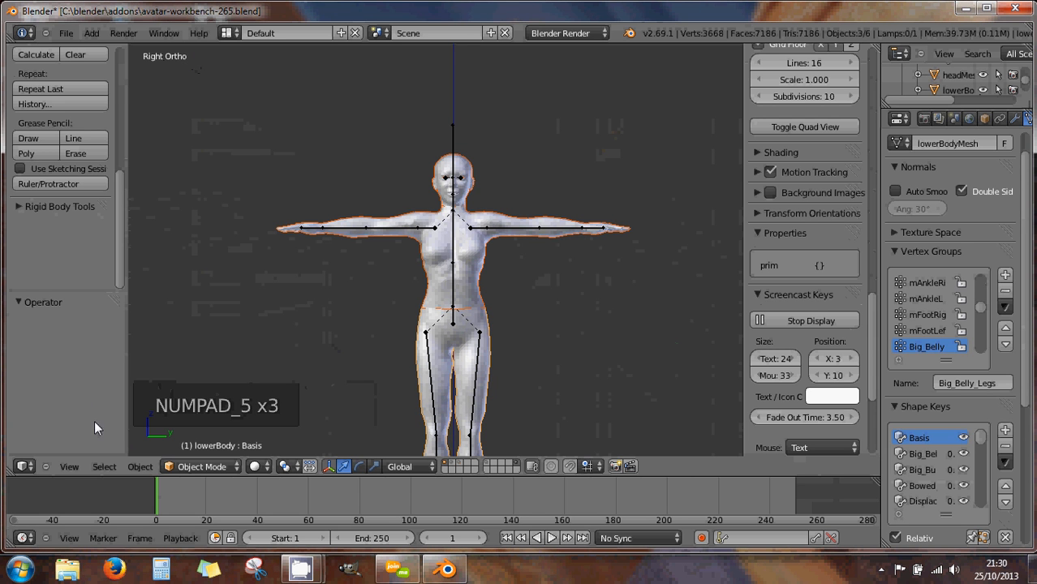
Review the viewport's viewpoint and projection commands with their shortcuts, and apply the Right view
{"action": "left_click", "coordinate": [64, 469]}
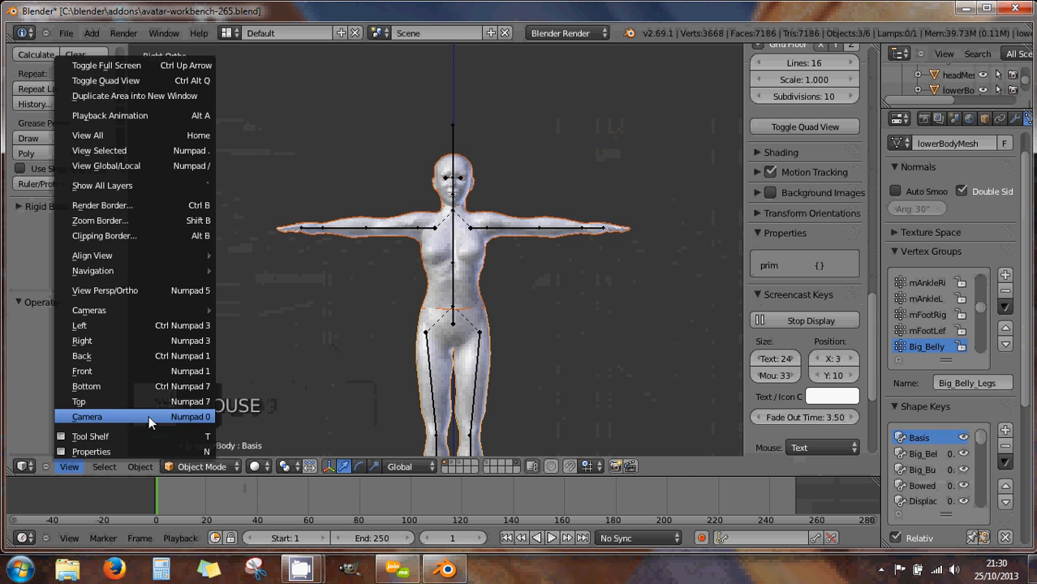
{"action": "left_click", "coordinate": [145, 341]}
{"action": "left_click", "coordinate": [69, 469]}
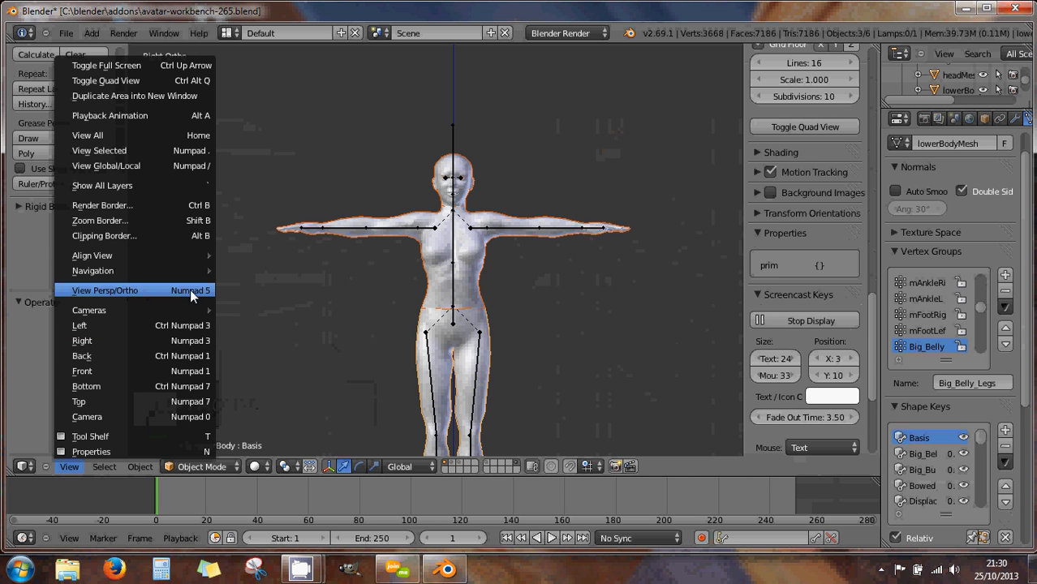
{"action": "left_click", "coordinate": [69, 467]}
{"action": "left_click", "coordinate": [68, 468]}
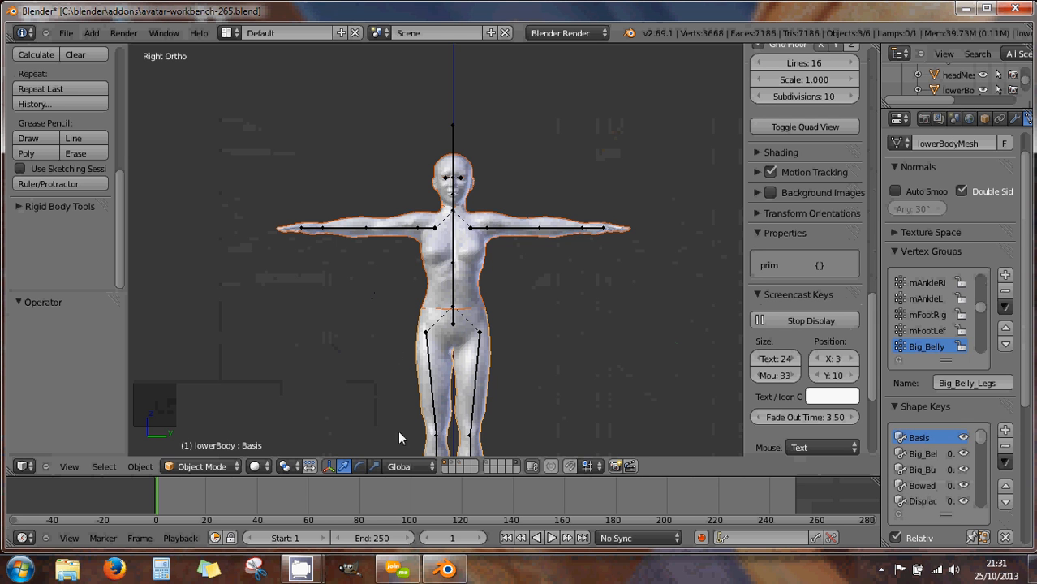
Switch to join.me, send the chat message "coucou" to everyone, and minimize the meeting toolbar
{"action": "left_click", "coordinate": [395, 570]}
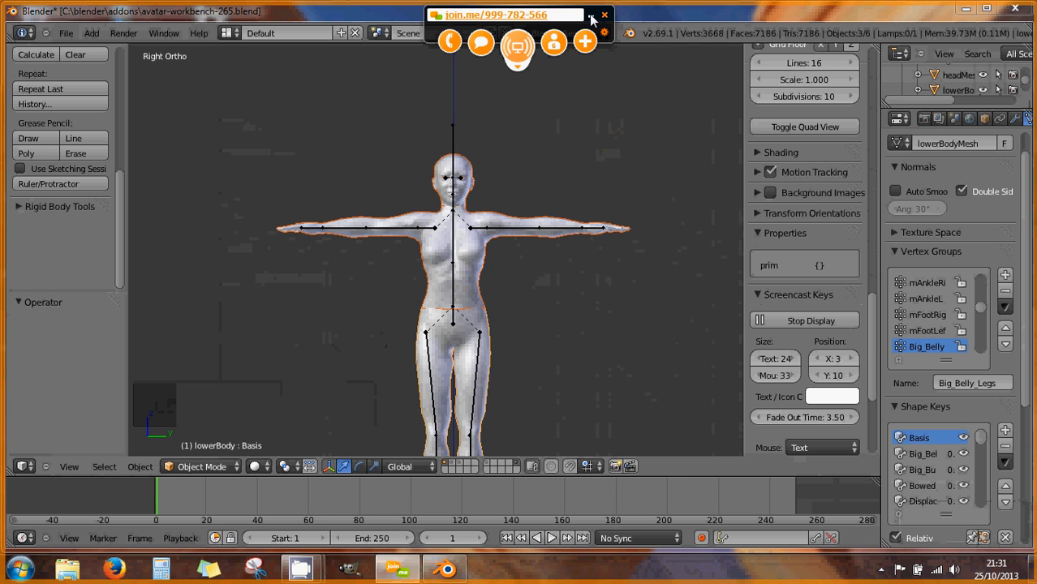
{"action": "left_click", "coordinate": [481, 44]}
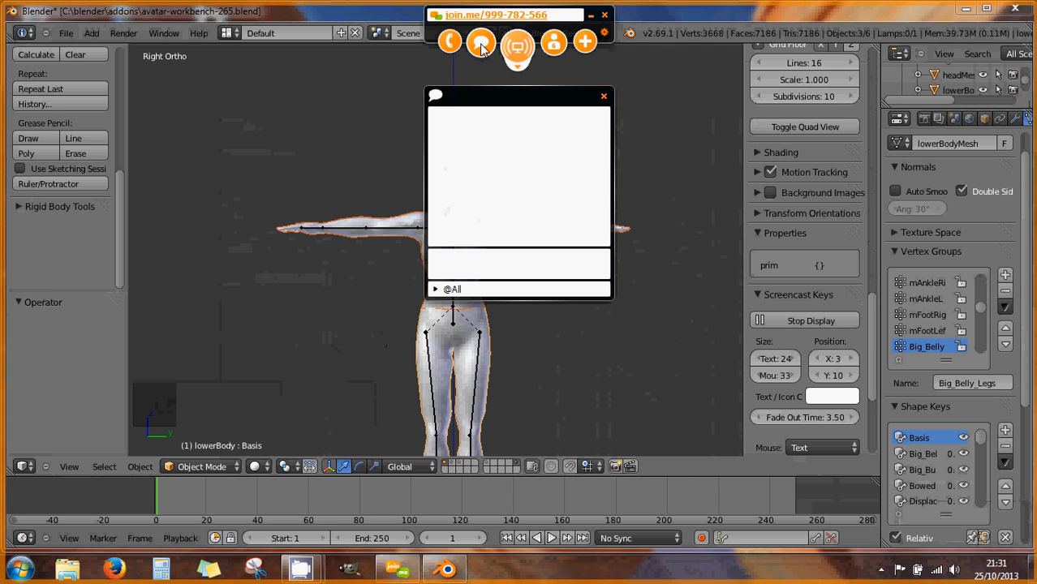
{"action": "left_click", "coordinate": [481, 45]}
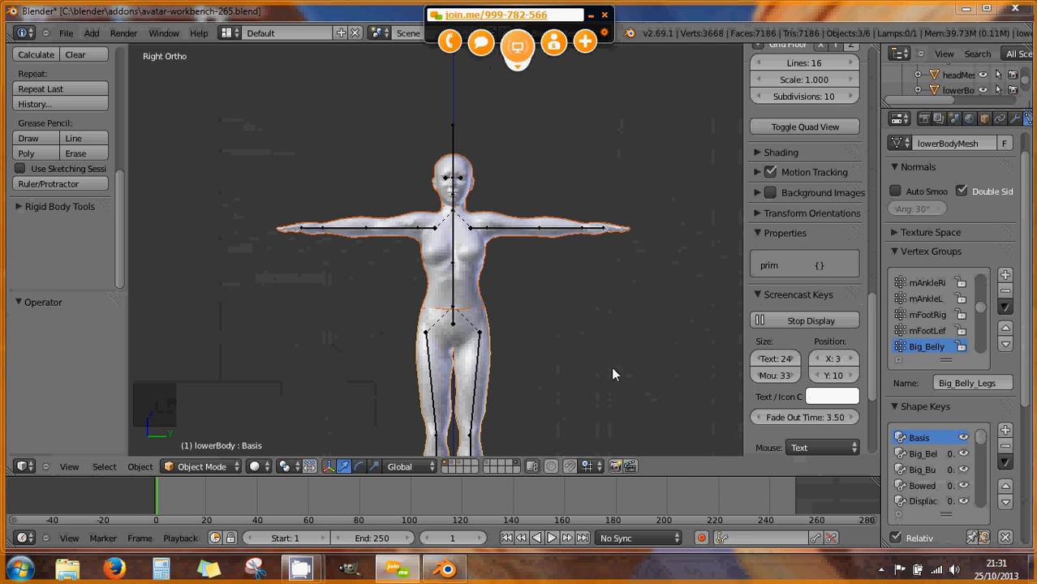
{"action": "left_click", "coordinate": [482, 46]}
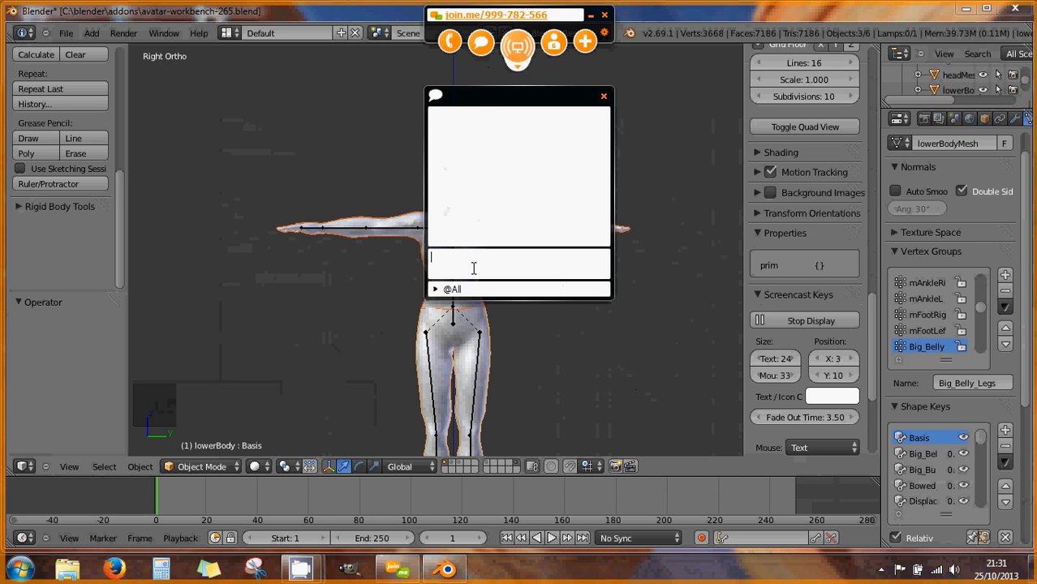
{"action": "type", "text": "coucou"}
{"action": "key", "text": "Return"}
{"action": "left_click", "coordinate": [604, 98]}
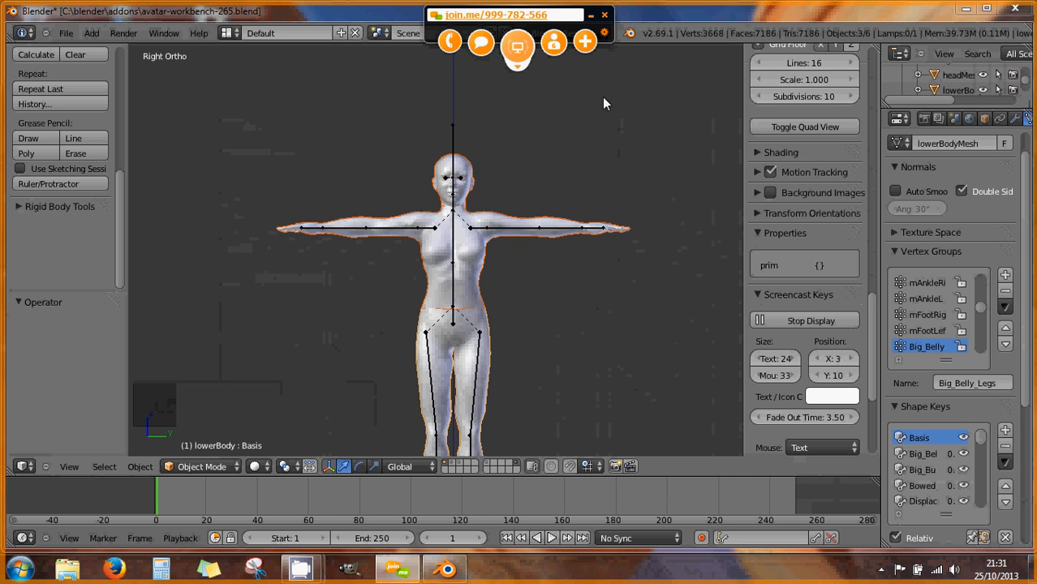
{"action": "left_click", "coordinate": [592, 16]}
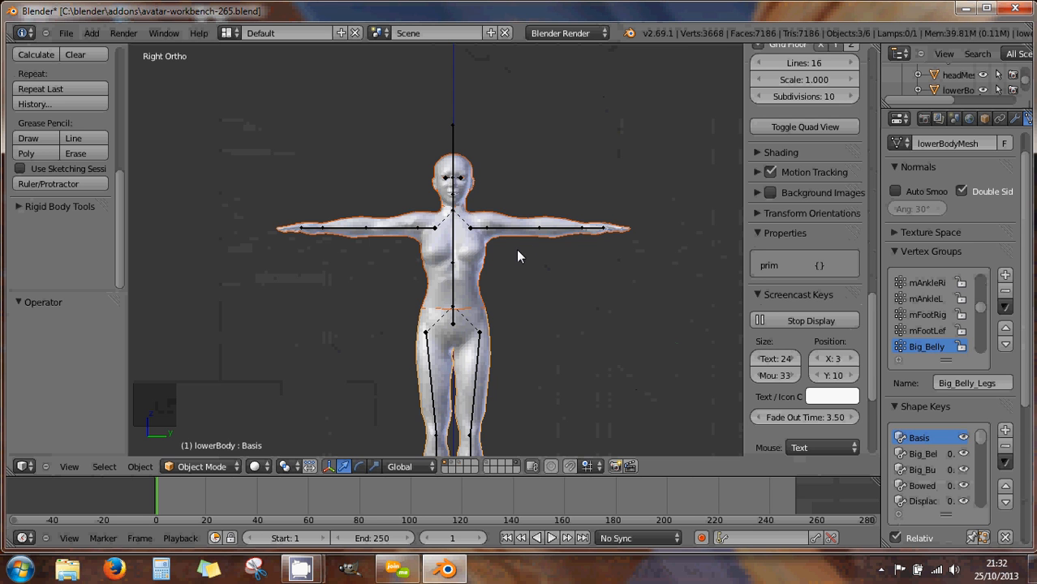
Select the avatar's armature by the bone above its head
{"action": "scroll", "coordinate": [516, 255], "scroll_direction": "up", "scroll_amount": 2}
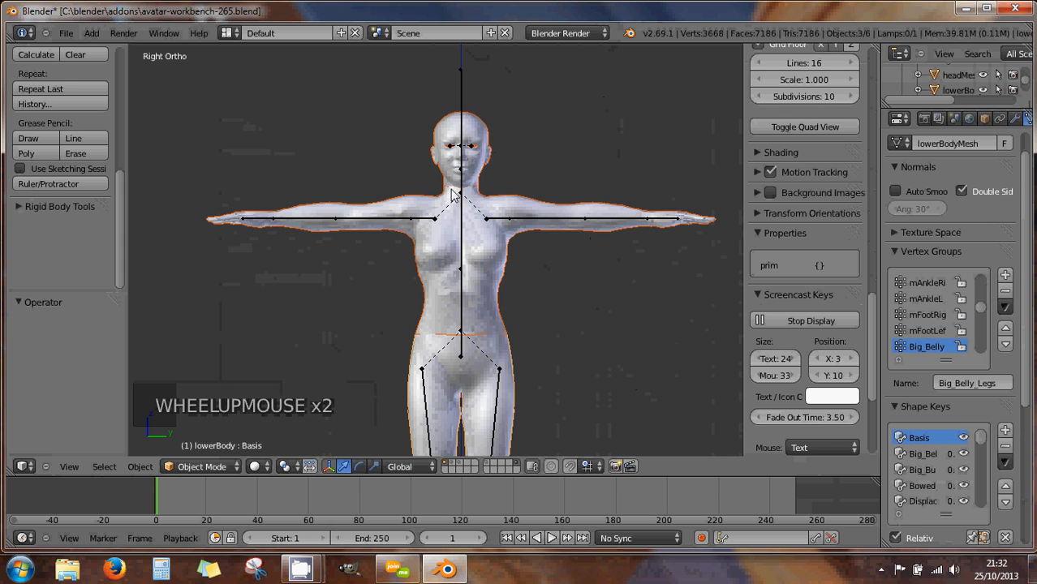
{"action": "right_click", "coordinate": [464, 92]}
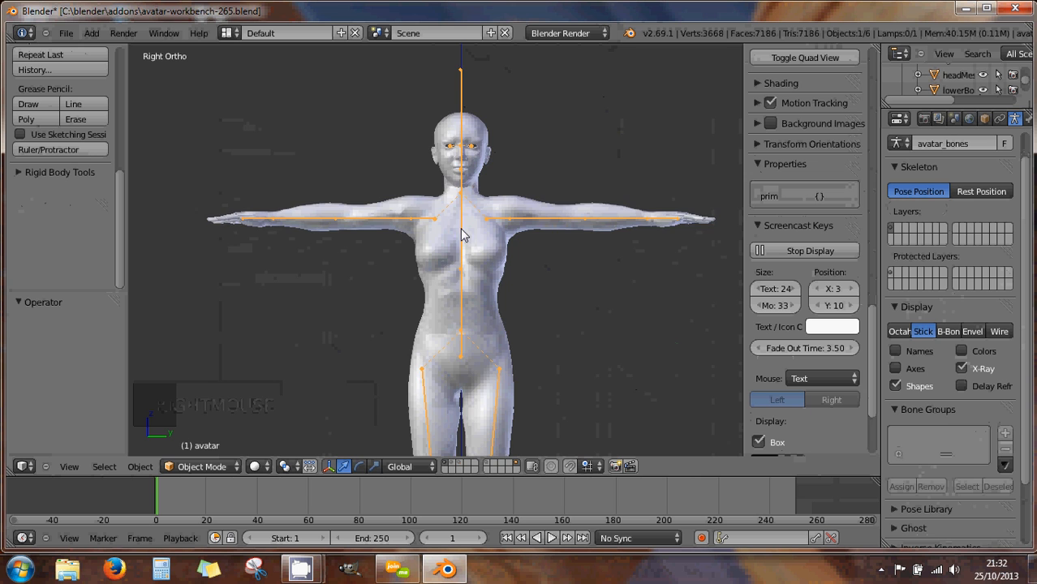
{"action": "scroll", "coordinate": [463, 243], "scroll_direction": "down", "scroll_amount": 2}
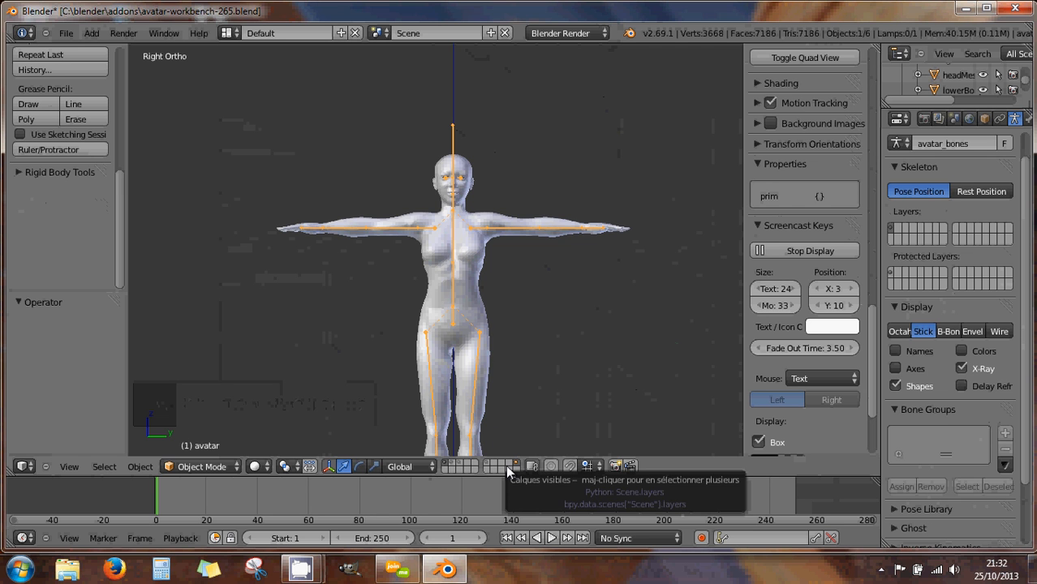
Show the scene layers one at a time to examine the body meshes and the armature stored on them
{"action": "left_click", "coordinate": [445, 469]}
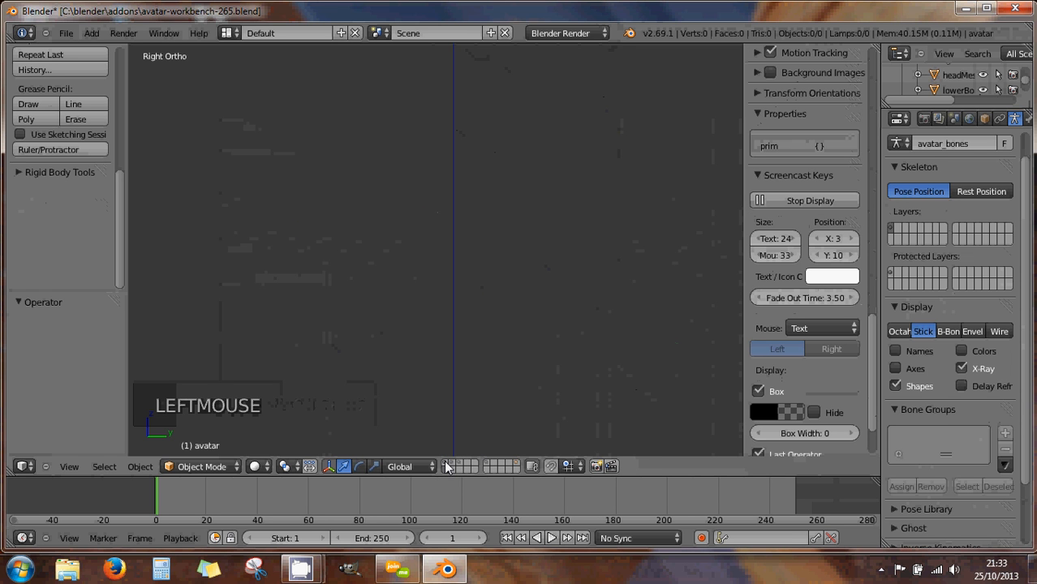
{"action": "left_click", "coordinate": [445, 466]}
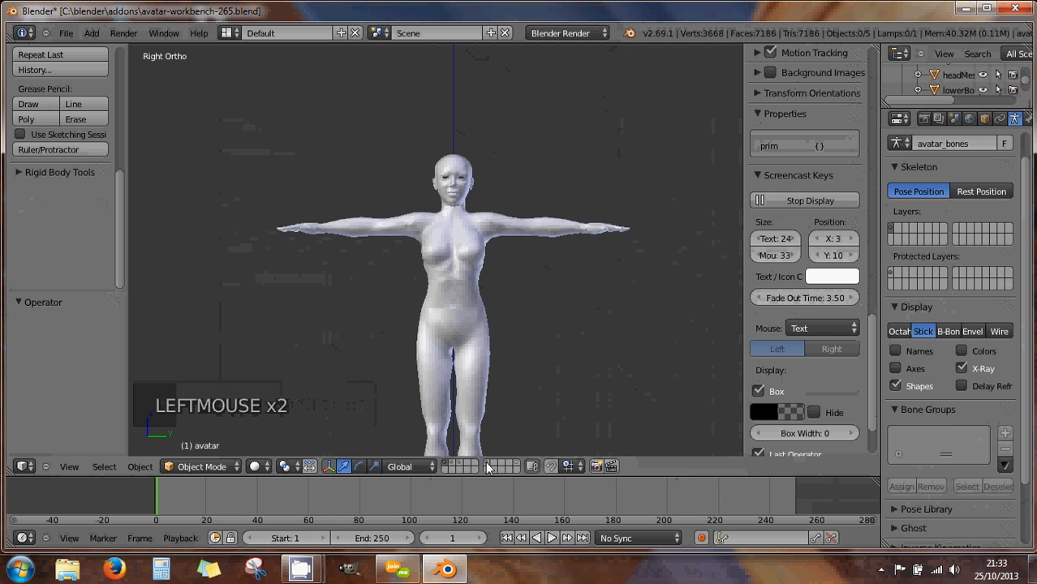
{"action": "left_click", "coordinate": [515, 466]}
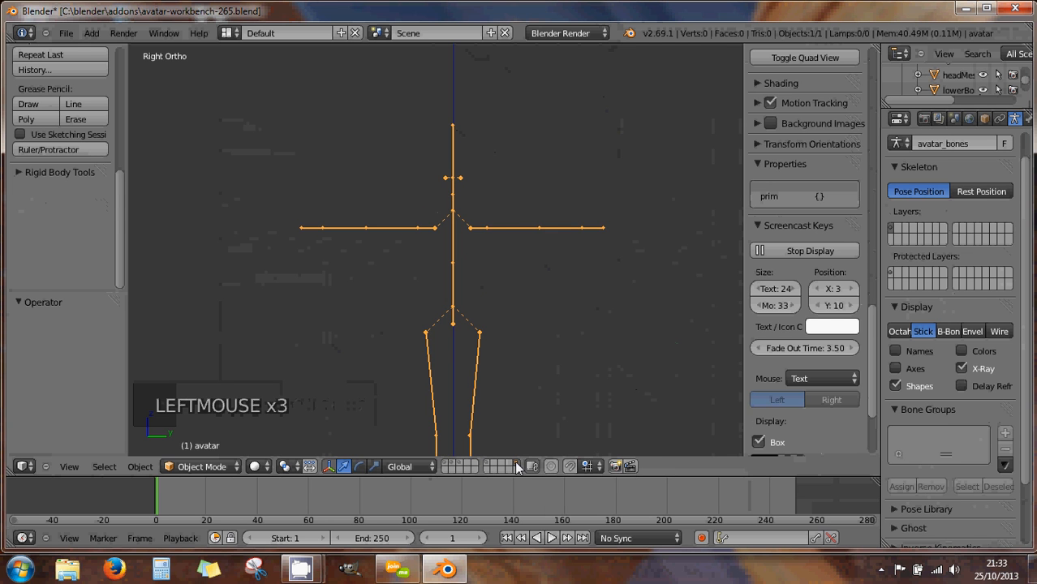
{"action": "left_click", "coordinate": [447, 467]}
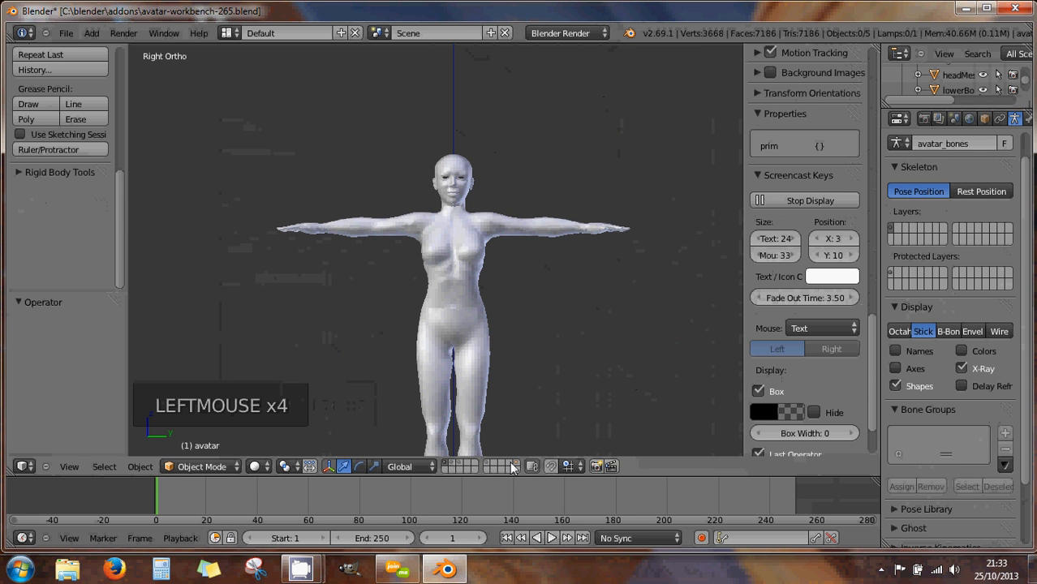
{"action": "left_click", "coordinate": [453, 467]}
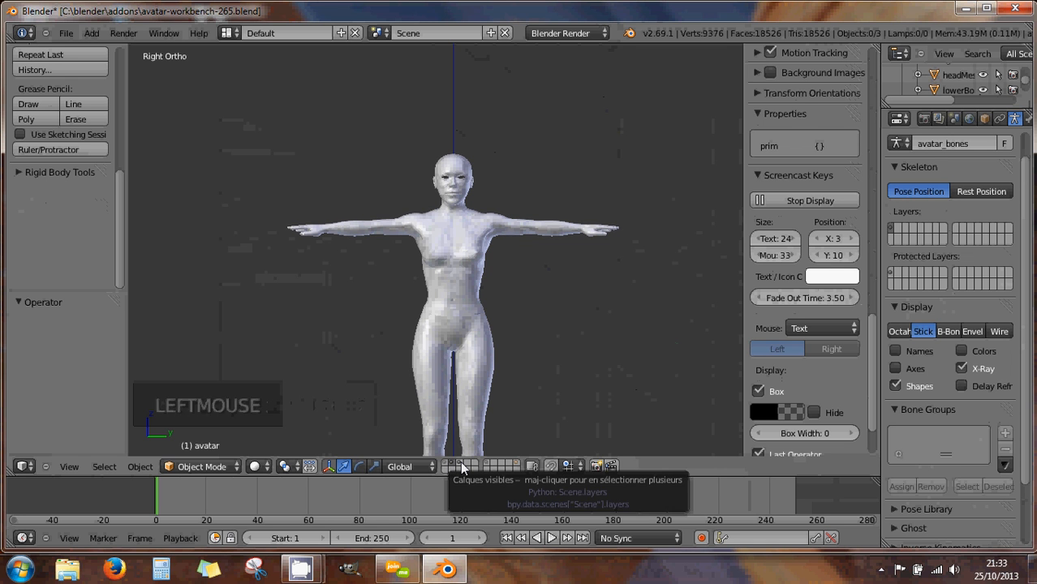
{"action": "left_click", "coordinate": [461, 467]}
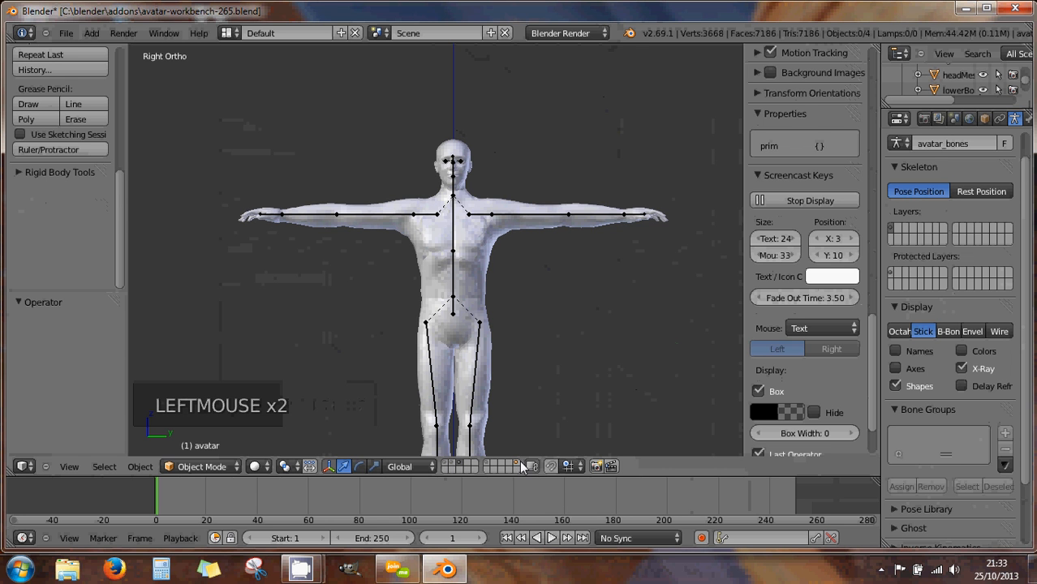
{"action": "left_click", "coordinate": [489, 465]}
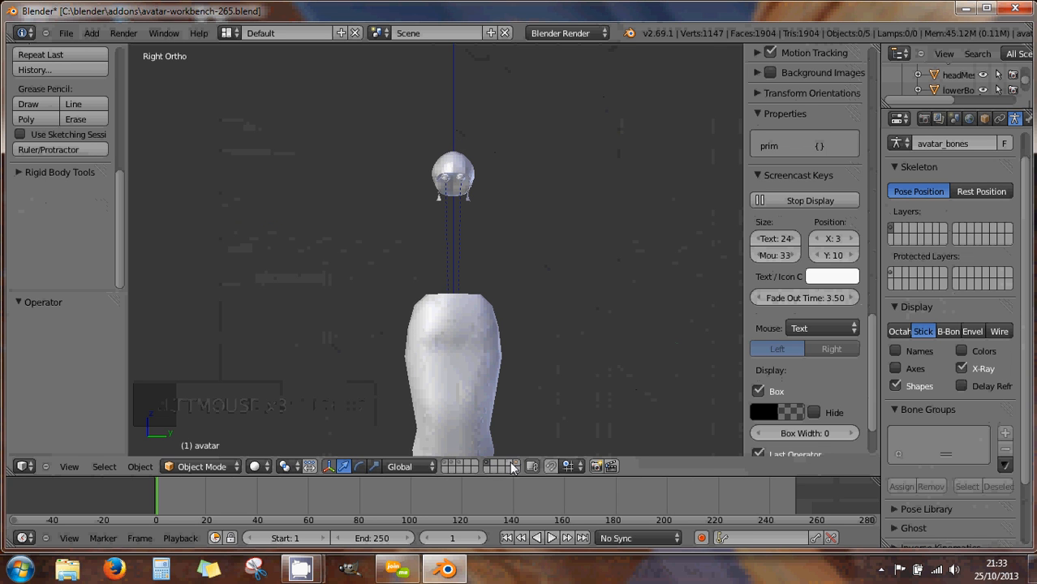
{"action": "left_click", "coordinate": [517, 464]}
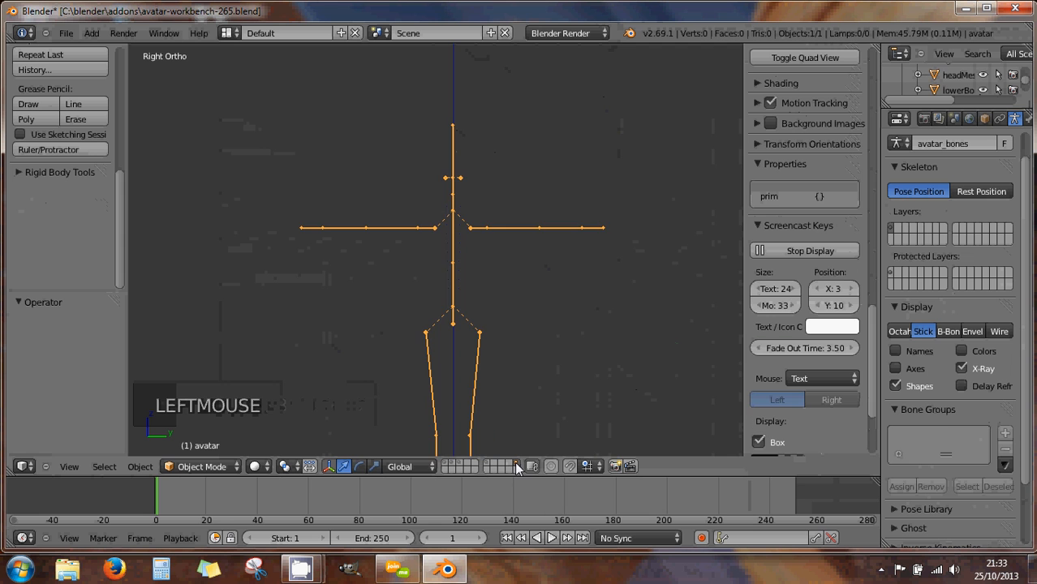
Show only the first layer and add a mesh plane at the avatar's feet
{"action": "left_click", "coordinate": [445, 464]}
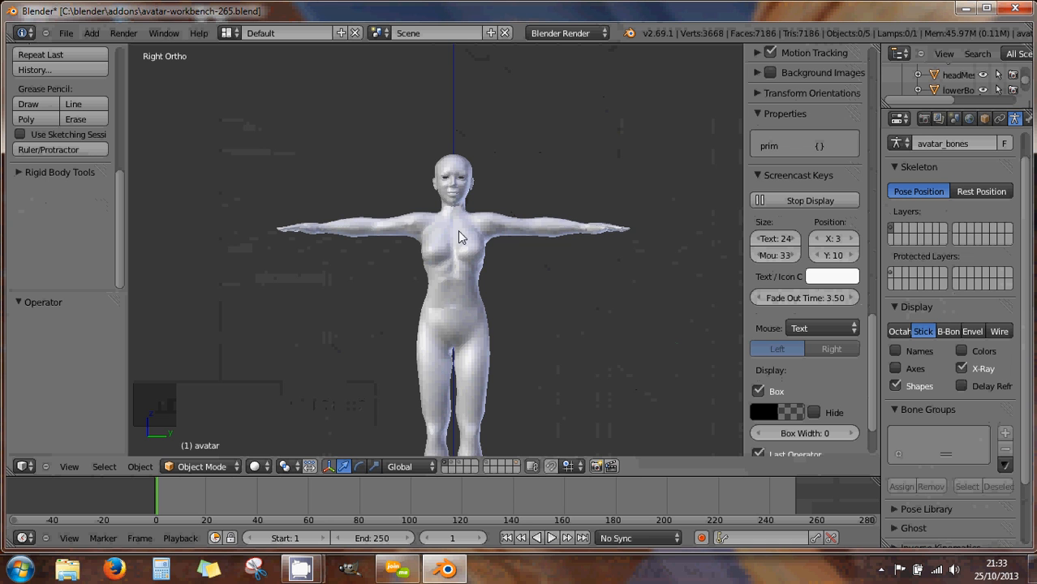
{"action": "scroll", "coordinate": [452, 322], "scroll_direction": "down", "scroll_amount": 3}
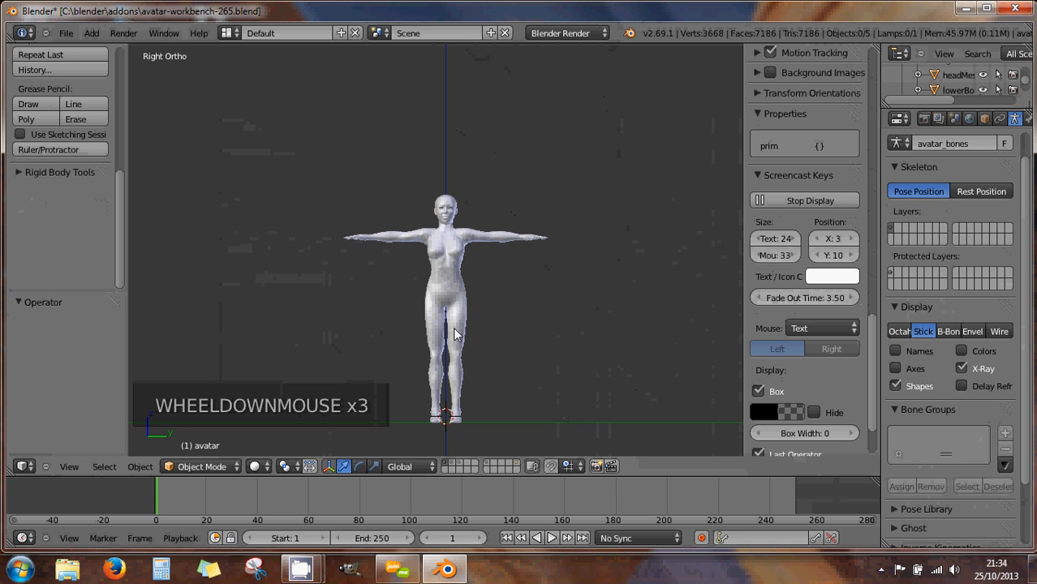
{"action": "left_click", "coordinate": [91, 32]}
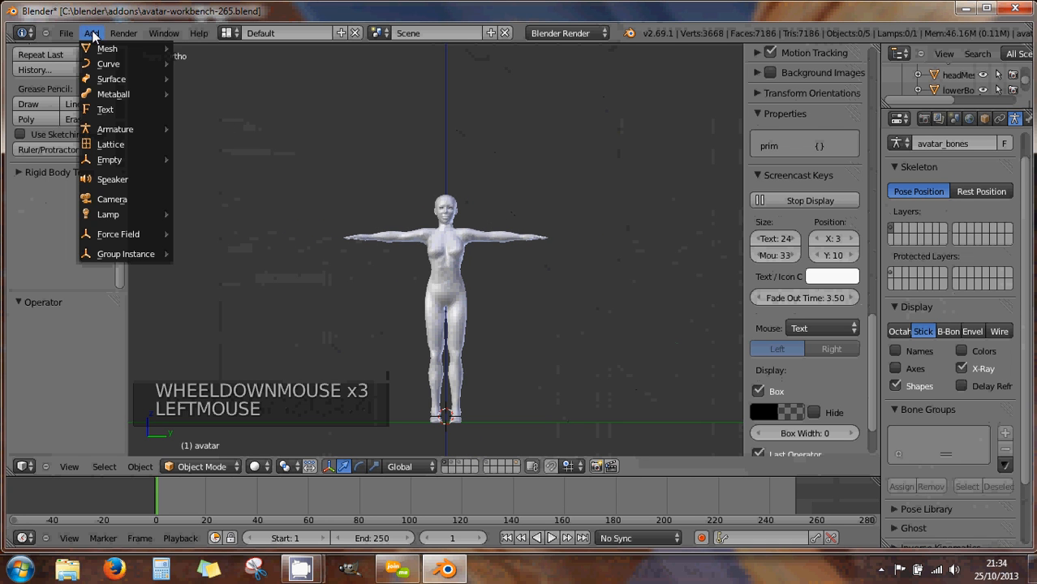
{"action": "mouse_move", "coordinate": [107, 49]}
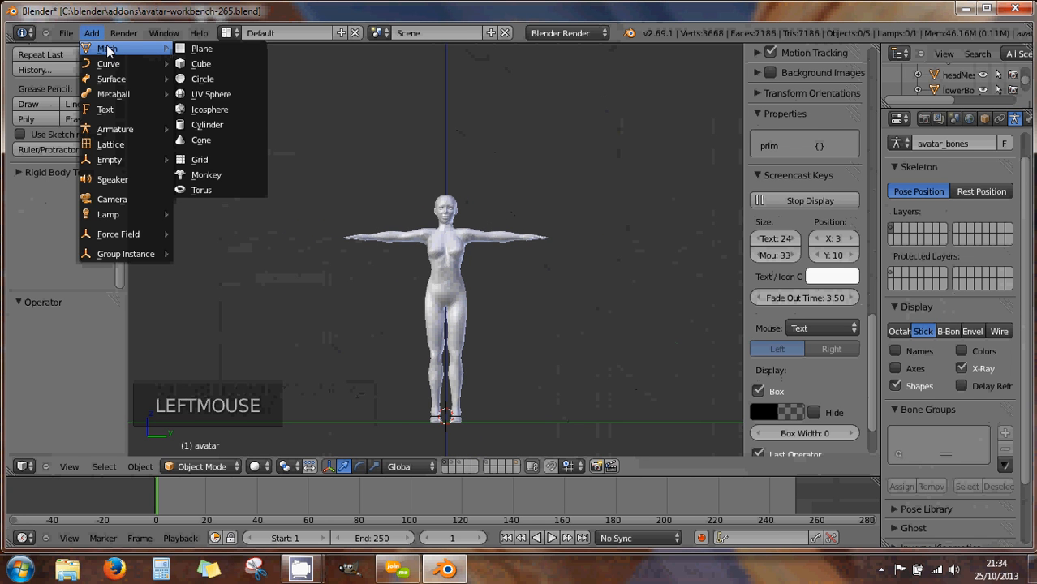
{"action": "left_click", "coordinate": [227, 47]}
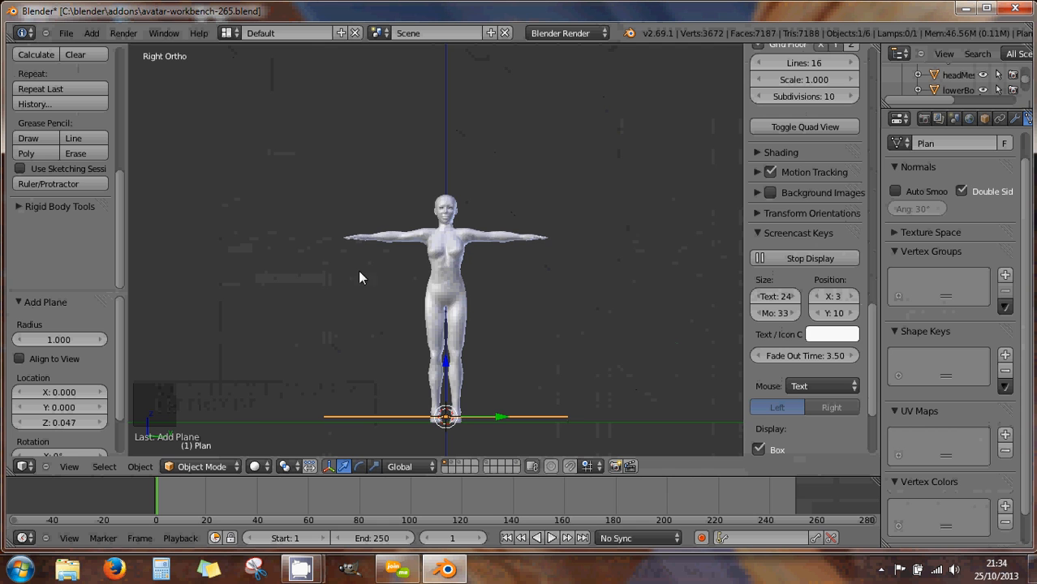
{"action": "scroll", "coordinate": [487, 328], "scroll_direction": "down", "scroll_amount": 2}
{"action": "mouse_move", "coordinate": [487, 328]}
{"action": "middle_mouse_down"}
{"action": "mouse_move", "coordinate": [474, 304]}
{"action": "mouse_move", "coordinate": [470, 341]}
{"action": "mouse_move", "coordinate": [473, 292]}
{"action": "mouse_move", "coordinate": [473, 335]}
{"action": "middle_mouse_up"}
{"action": "scroll", "coordinate": [474, 314], "scroll_direction": "down", "scroll_amount": 1}
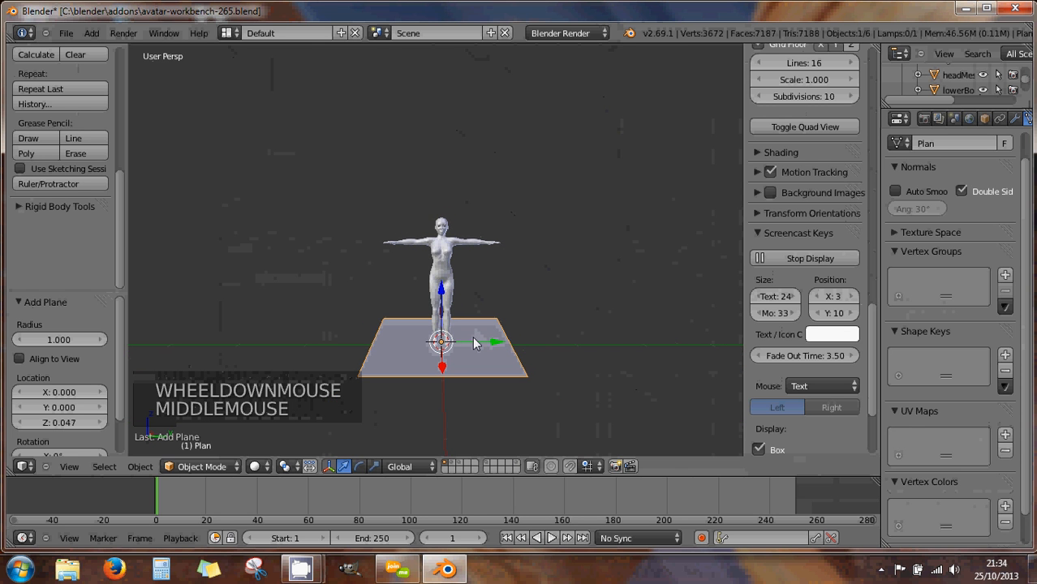
Put the plane in Edit Mode and set the selection mode to faces
{"action": "left_click", "coordinate": [217, 469]}
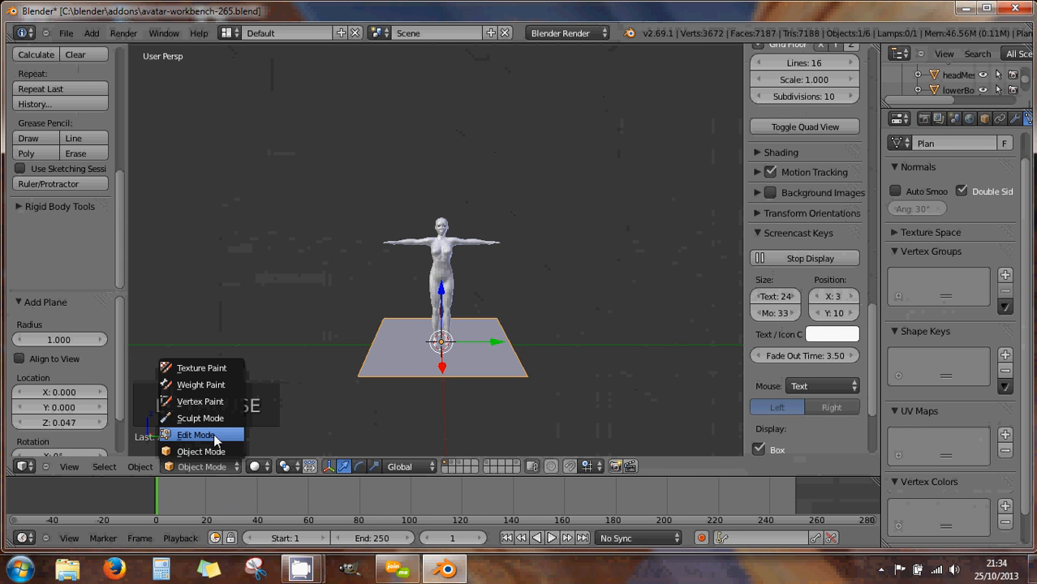
{"action": "left_click", "coordinate": [225, 435]}
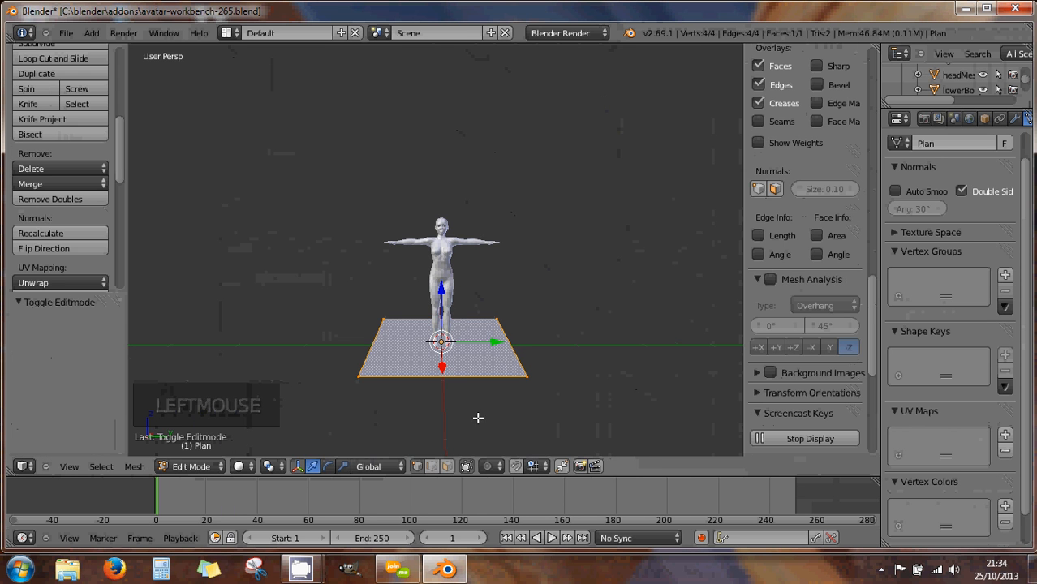
{"action": "scroll", "coordinate": [503, 415], "scroll_direction": "up", "scroll_amount": 1}
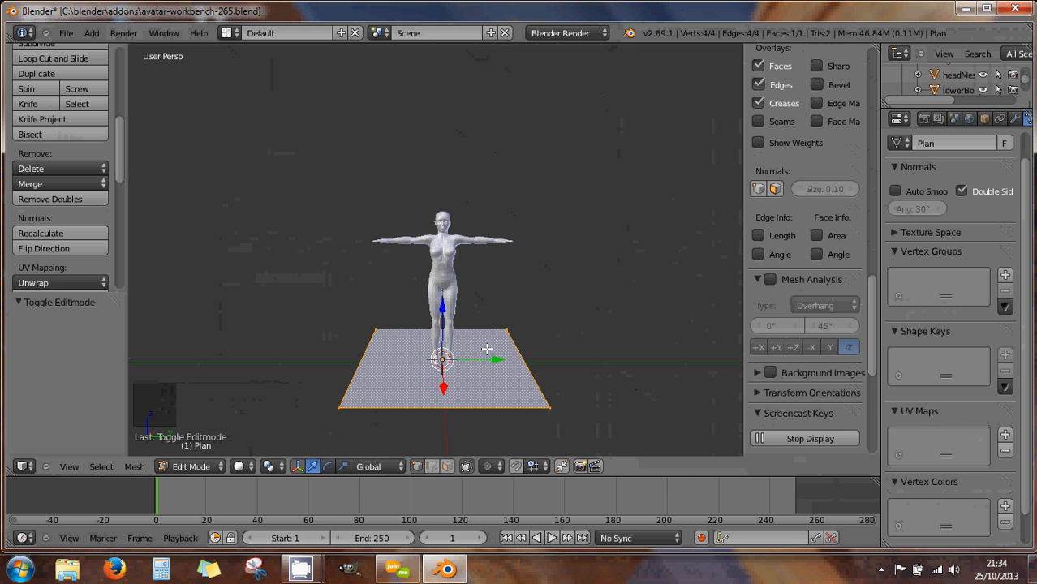
{"action": "left_click", "coordinate": [448, 469]}
Subdivide the plane at the avatar's feet and set the number of cuts to 32
{"action": "key", "text": "w"}
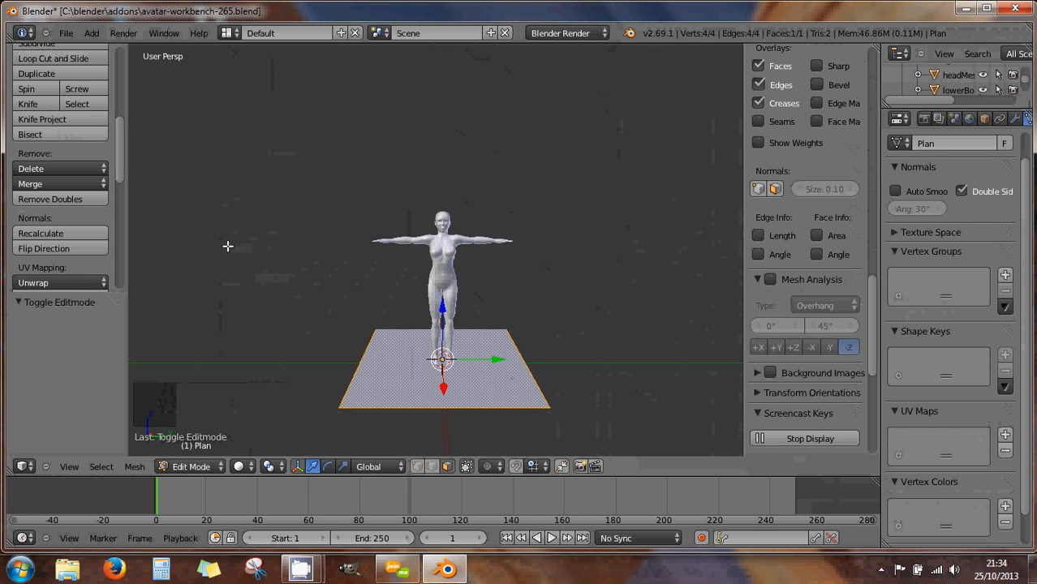
{"action": "scroll", "coordinate": [228, 246], "scroll_direction": "up", "scroll_amount": 1}
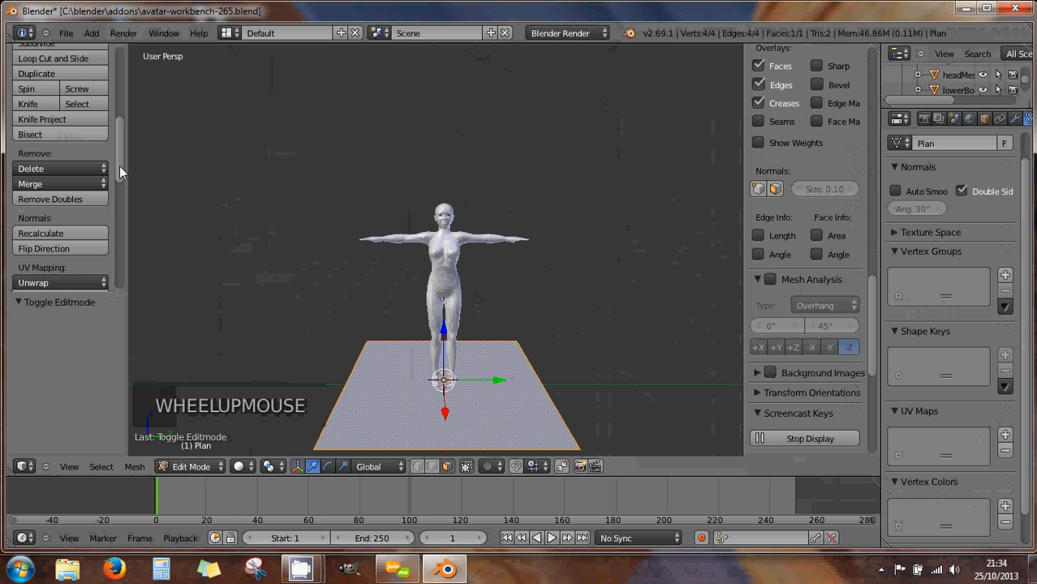
{"action": "left_click_drag", "start_coordinate": [120, 166], "coordinate": [118, 130]}
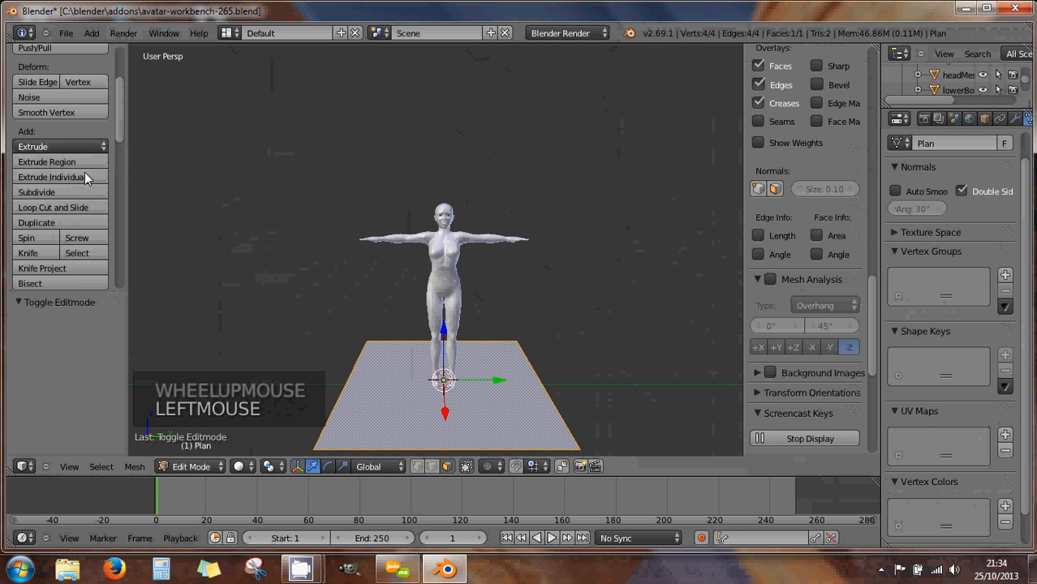
{"action": "left_click", "coordinate": [48, 192]}
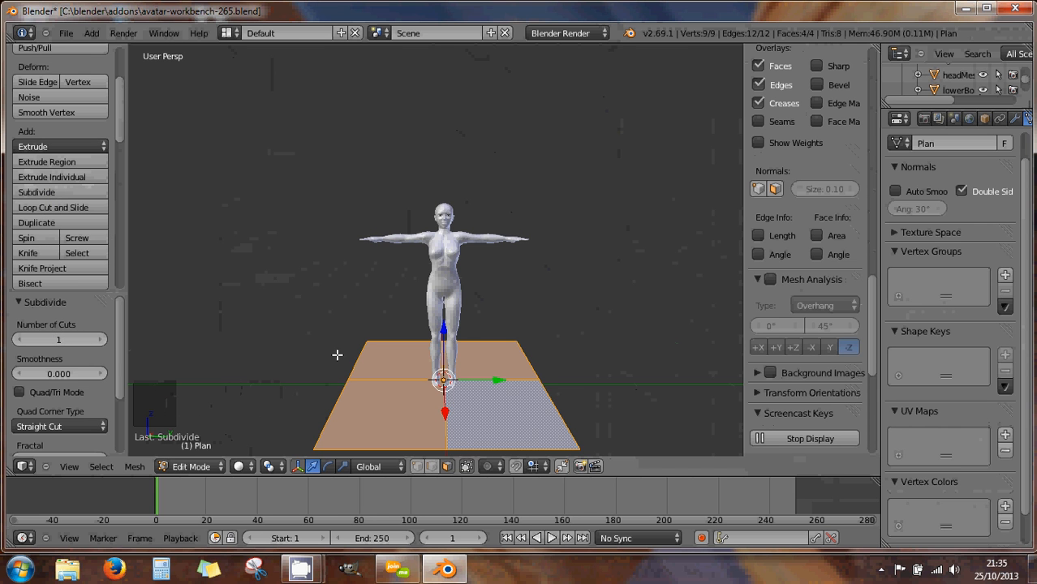
{"action": "scroll", "coordinate": [337, 355], "scroll_direction": "down", "scroll_amount": 2}
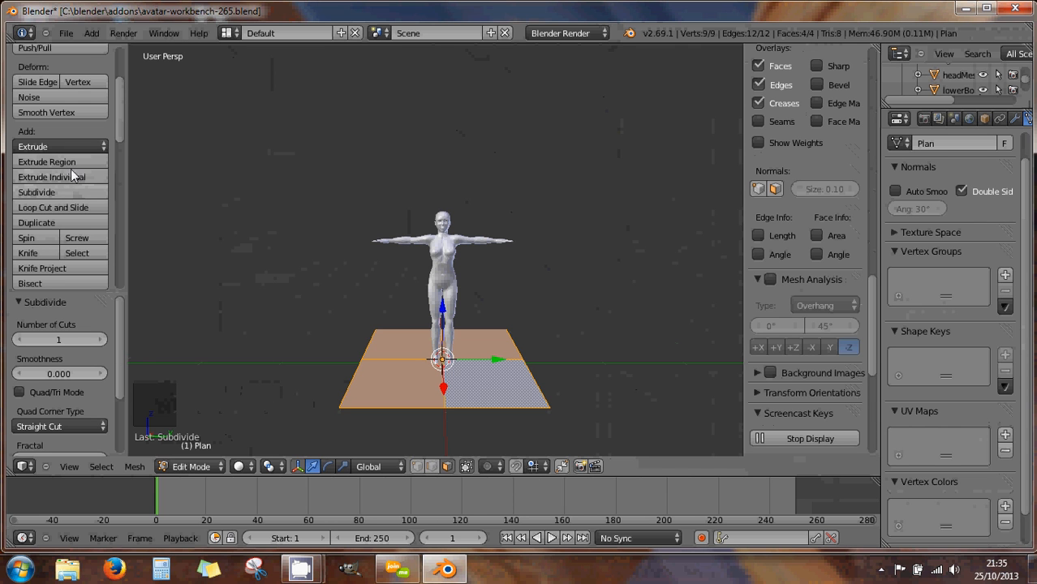
{"action": "left_click", "coordinate": [60, 339]}
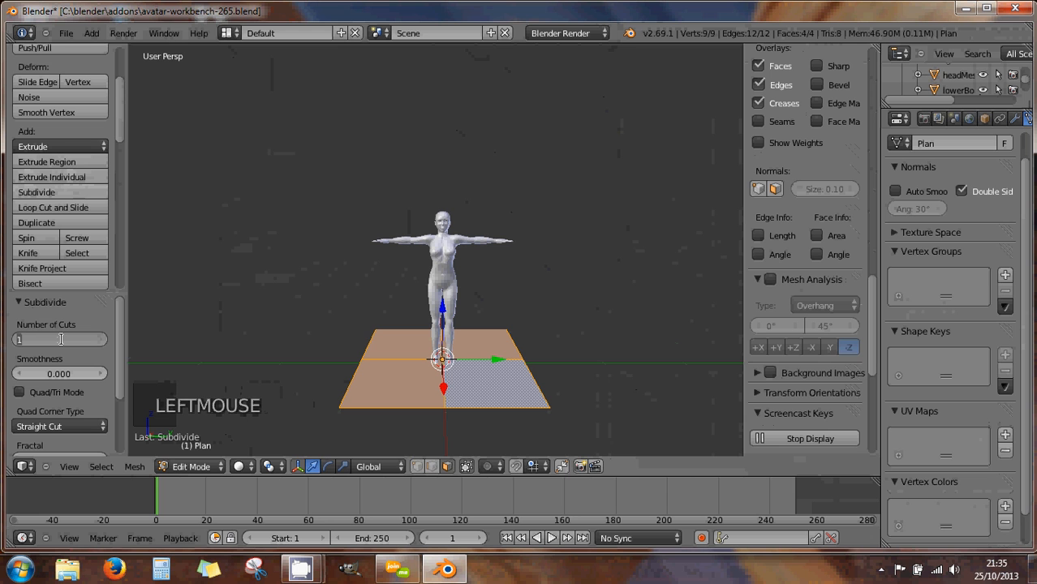
{"action": "type", "text": "32"}
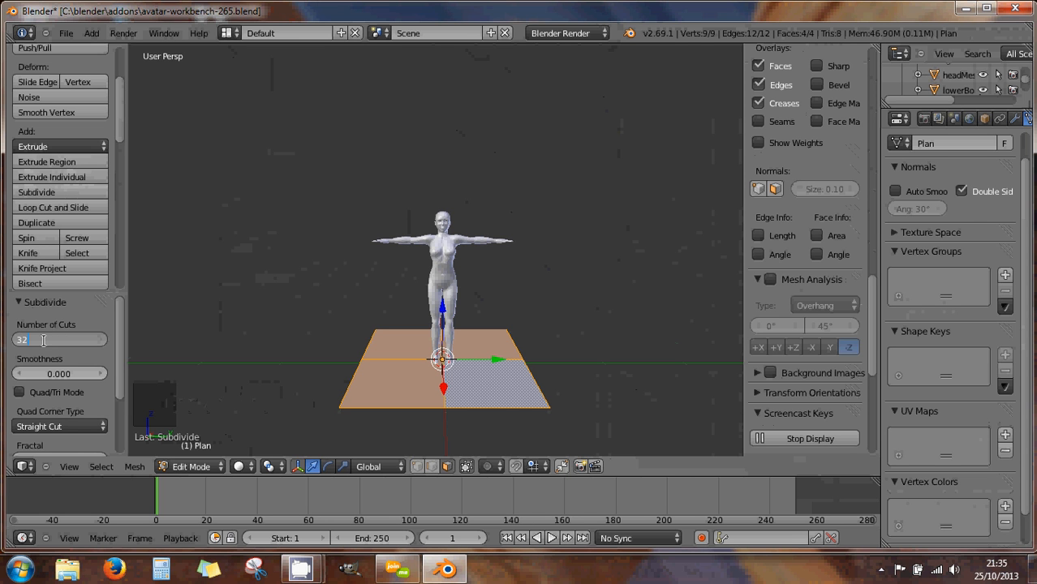
{"action": "key", "text": "Return"}
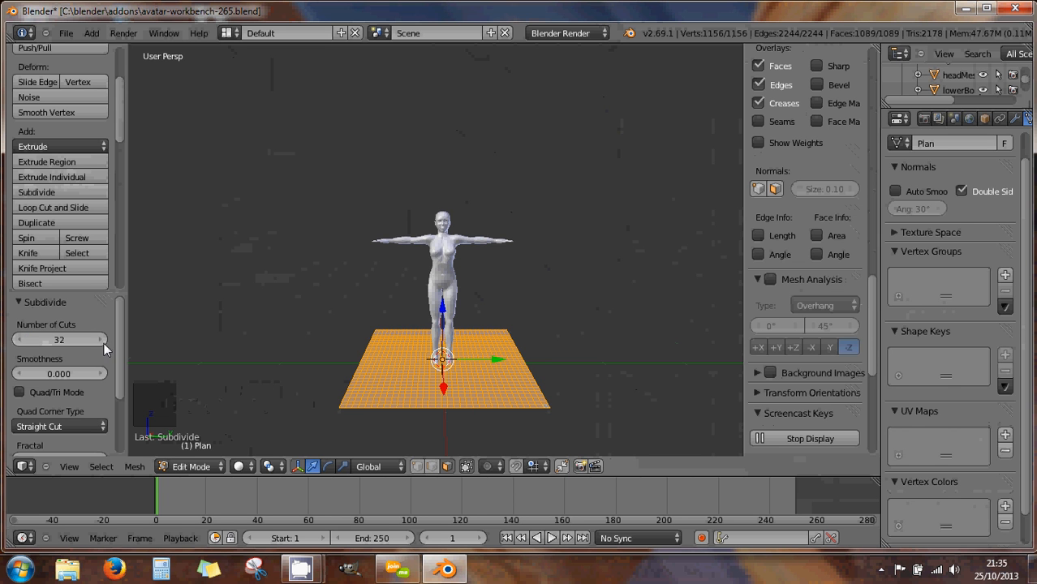
Move the subdivided plane up along Z by about 1.855 so it sits above the avatar's head
{"action": "scroll", "coordinate": [525, 468], "scroll_direction": "up", "scroll_amount": 3}
{"action": "scroll", "coordinate": [479, 401], "scroll_direction": "up", "scroll_amount": 3}
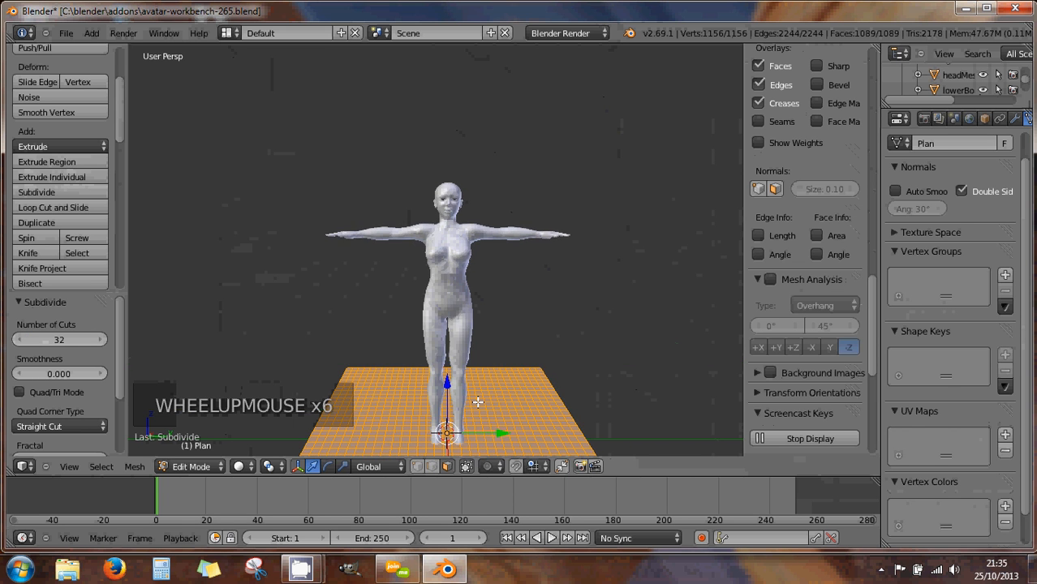
{"action": "scroll", "coordinate": [477, 399], "scroll_direction": "down", "scroll_amount": 2}
{"action": "middle_click_drag", "start_coordinate": [475, 400], "coordinate": [478, 226]}
{"action": "scroll", "coordinate": [471, 424], "scroll_direction": "up", "scroll_amount": 4}
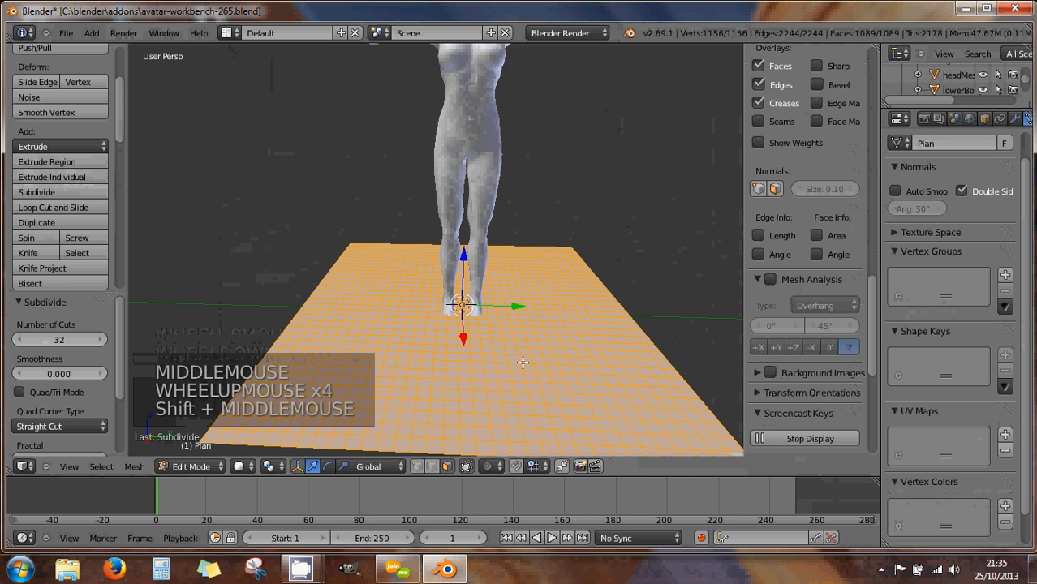
{"action": "scroll", "coordinate": [525, 383], "scroll_direction": "down", "scroll_amount": 1}
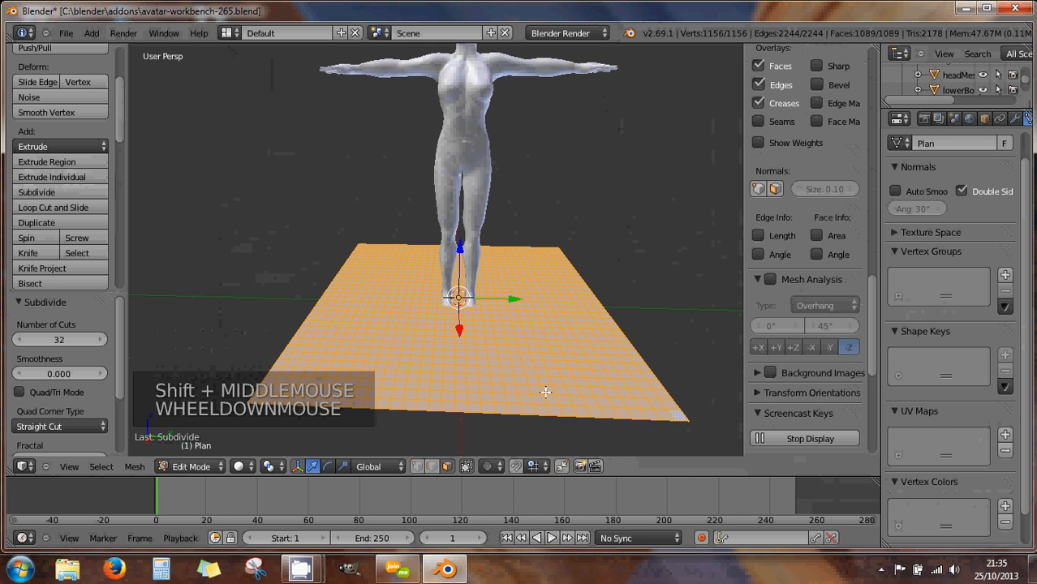
{"action": "scroll", "coordinate": [528, 330], "scroll_direction": "down", "scroll_amount": 2}
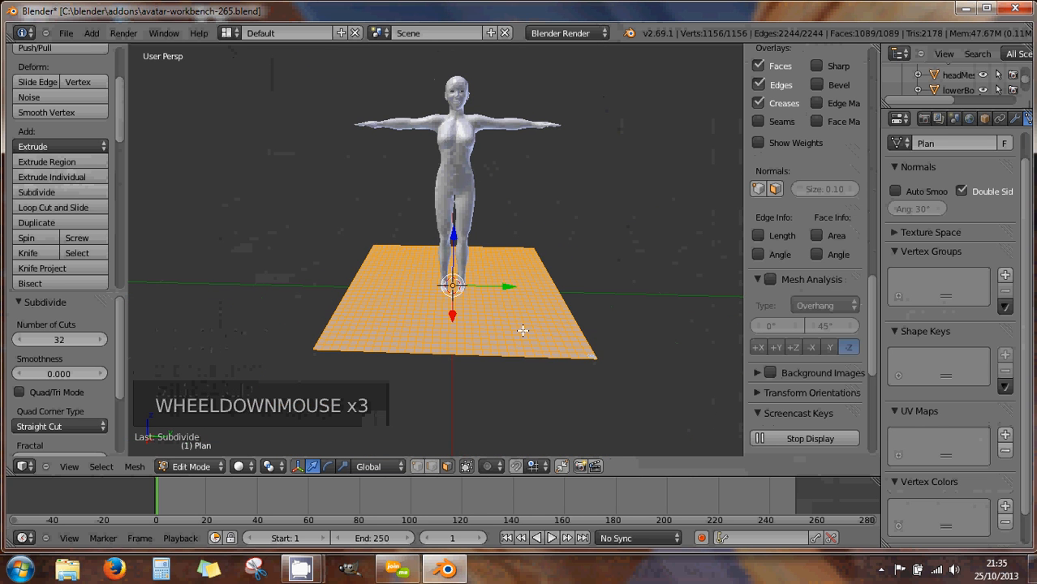
{"action": "scroll", "coordinate": [511, 328], "scroll_direction": "down", "scroll_amount": 1}
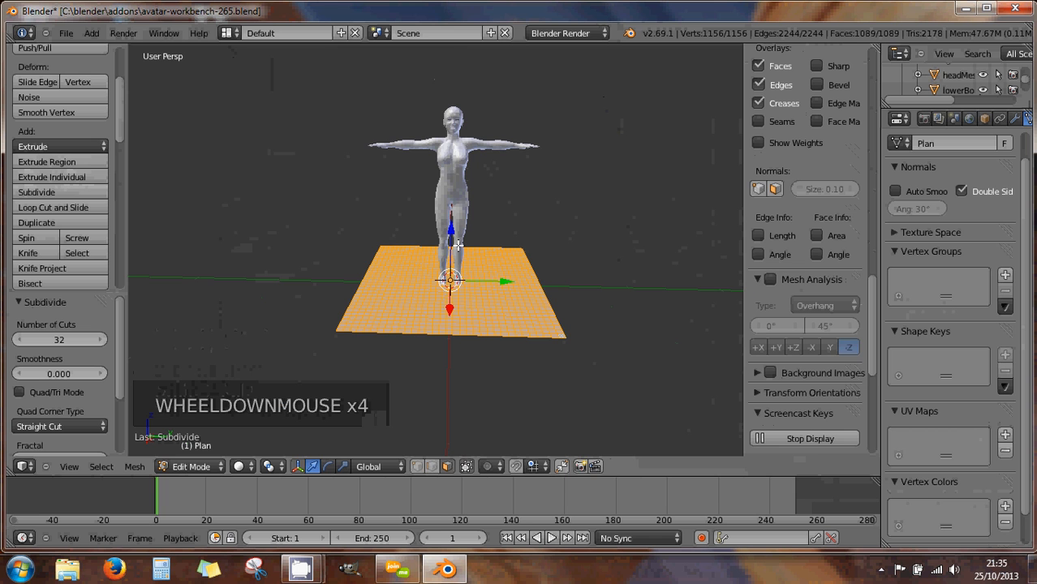
{"action": "left_click_drag", "start_coordinate": [451, 231], "coordinate": [472, 52]}
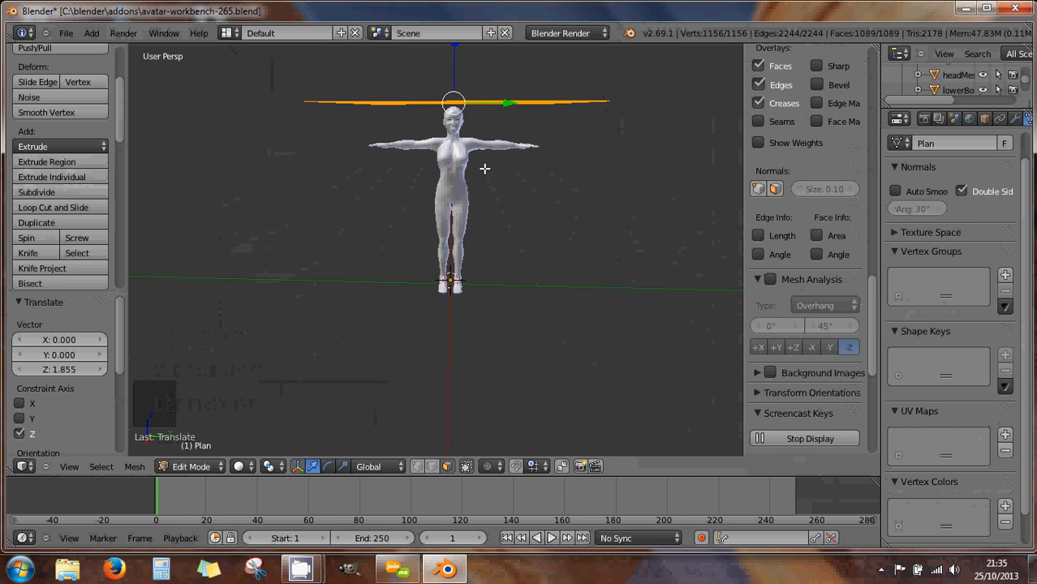
Scale the raised plane down uniformly to about 0.487 of its size
{"action": "middle_click_drag", "start_coordinate": [486, 164], "coordinate": [680, 188]}
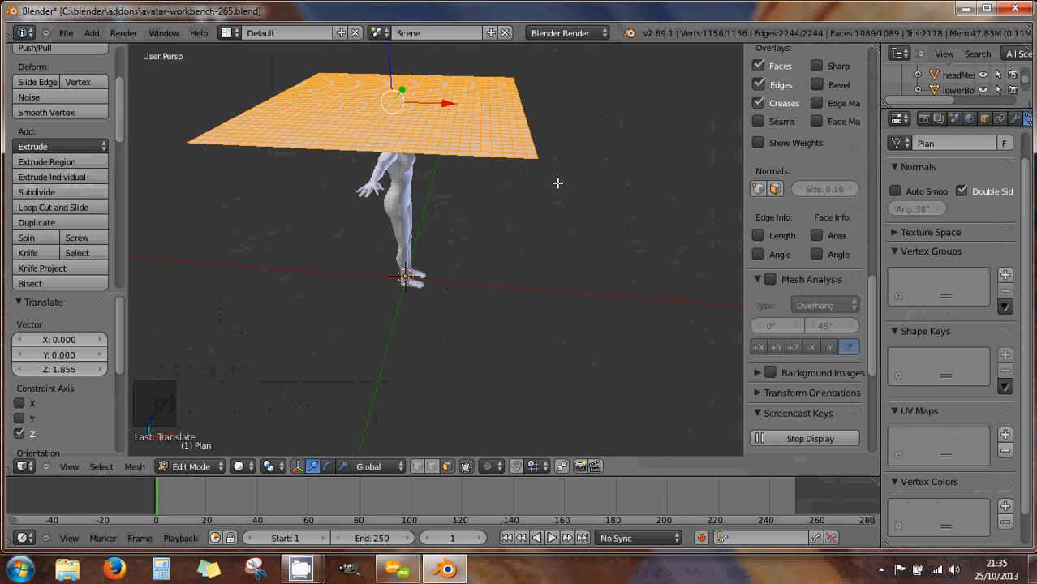
{"action": "middle_click_drag", "start_coordinate": [556, 181], "coordinate": [587, 186]}
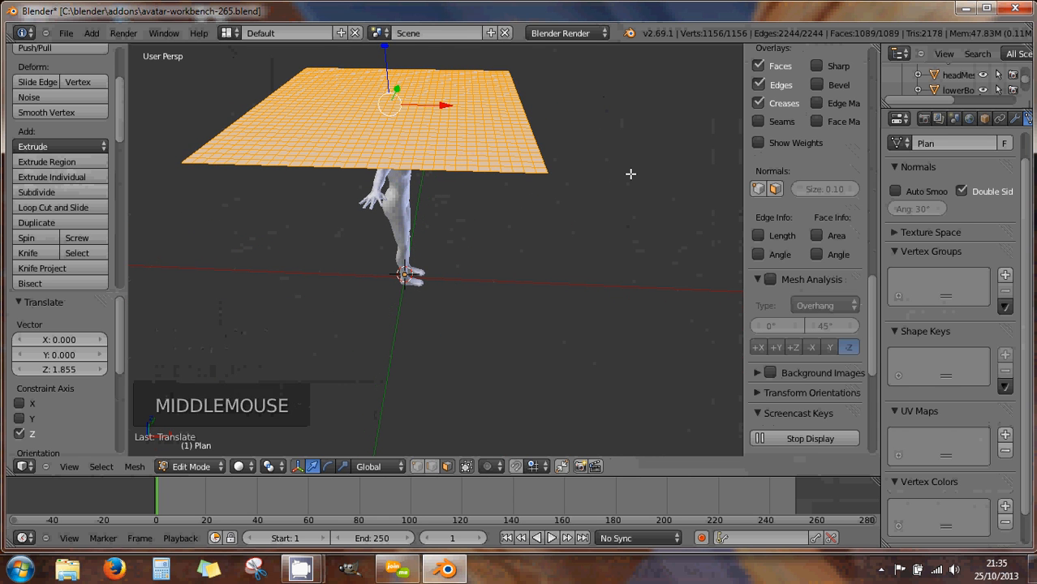
{"action": "key", "text": "s"}
{"action": "key", "text": "s"}
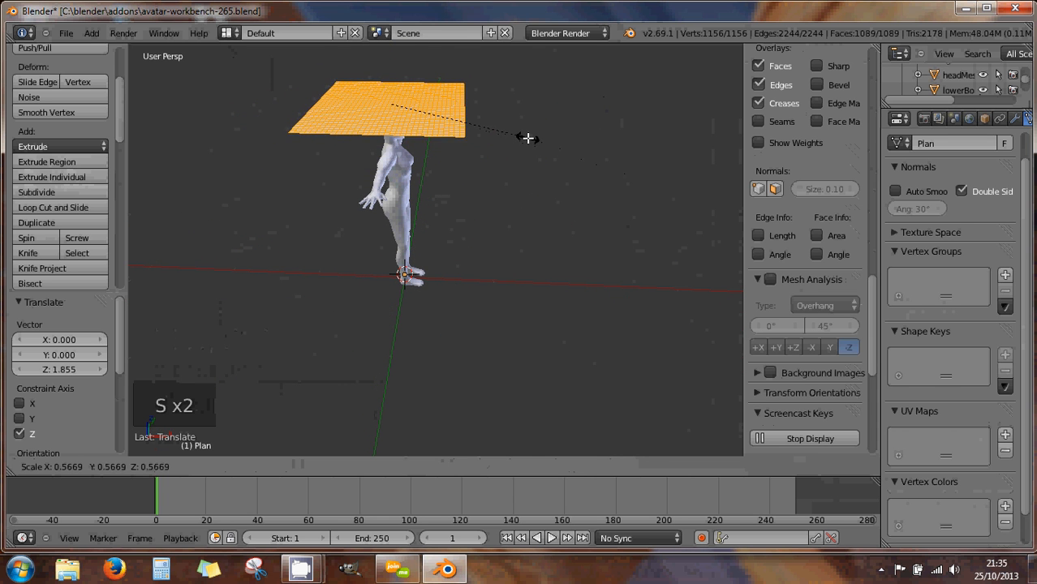
{"action": "key", "text": "Escape"}
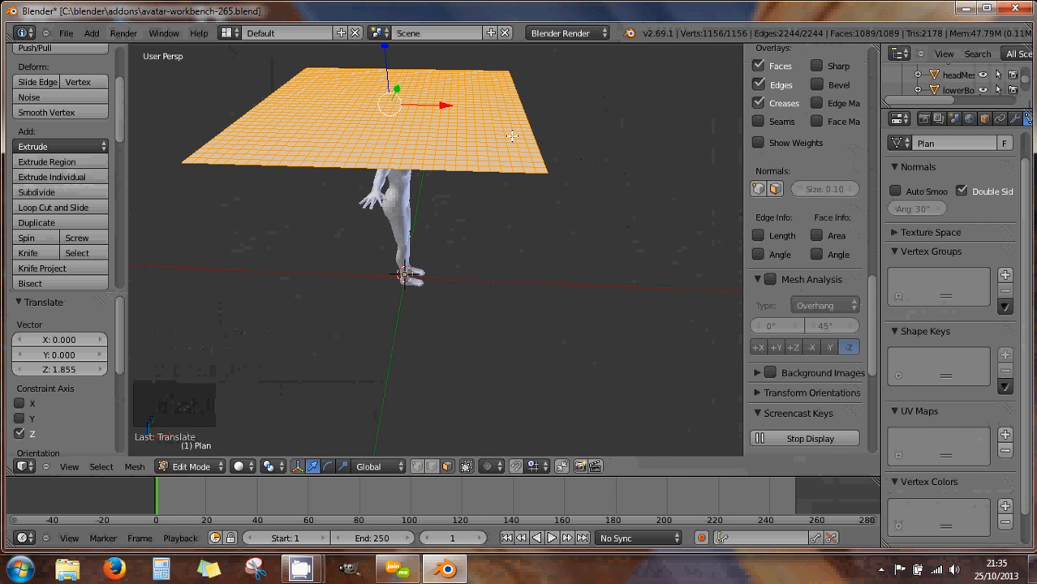
{"action": "left_click_drag", "start_coordinate": [116, 129], "coordinate": [123, 104]}
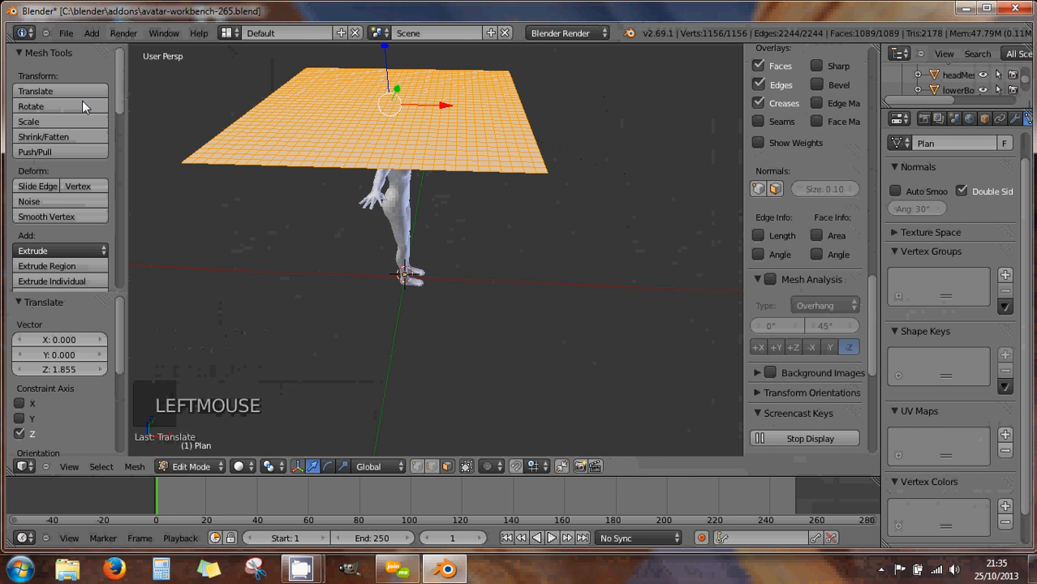
{"action": "left_click", "coordinate": [42, 120]}
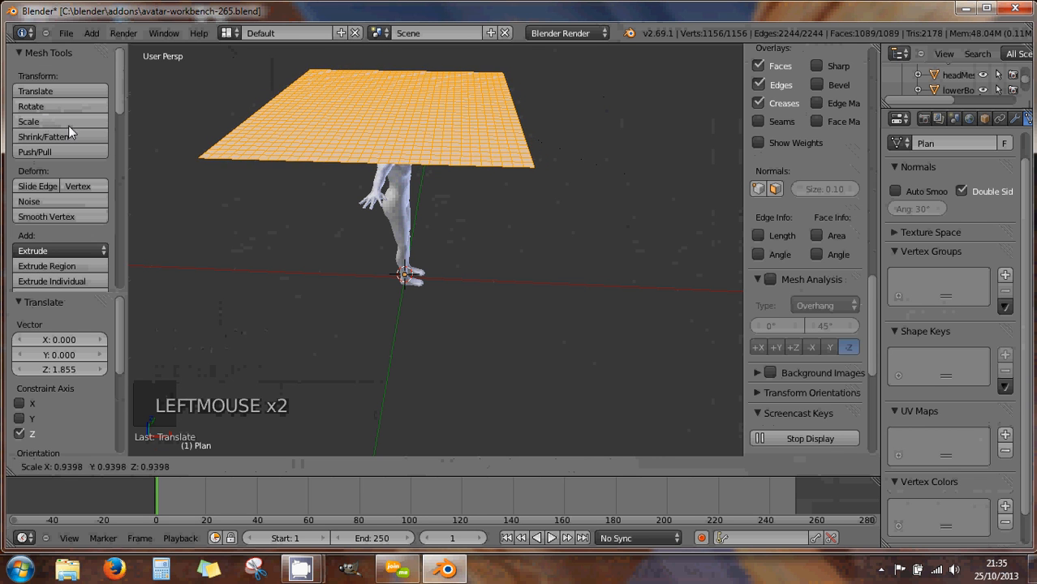
{"action": "left_click", "coordinate": [221, 111]}
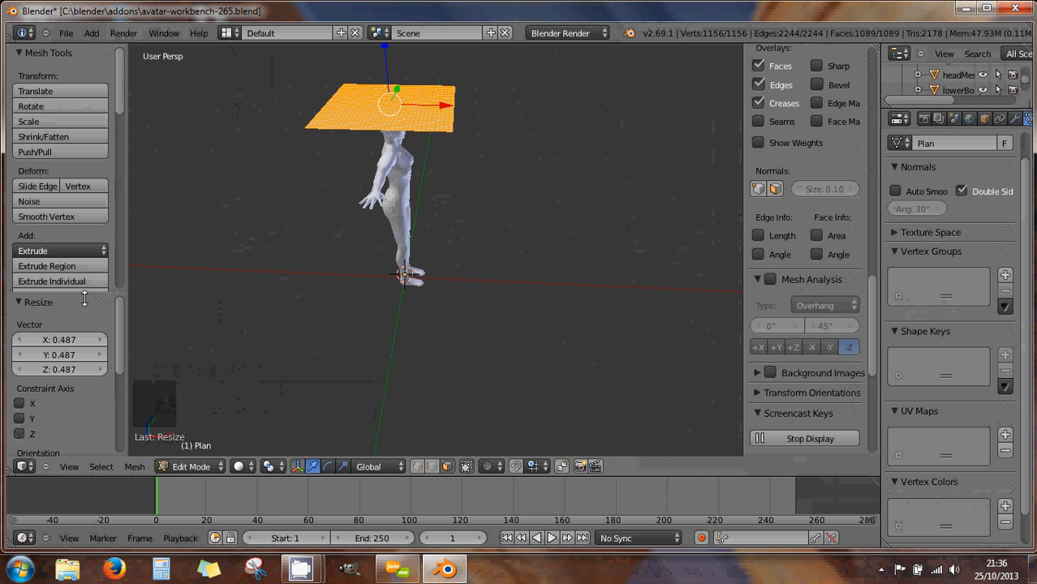
Undo the scaling, the upward move and the subdivision of the plane
{"action": "key", "text": "ctrl+z"}
{"action": "key", "text": "ctrl+z"}
{"action": "key", "text": "ctrl+z"}
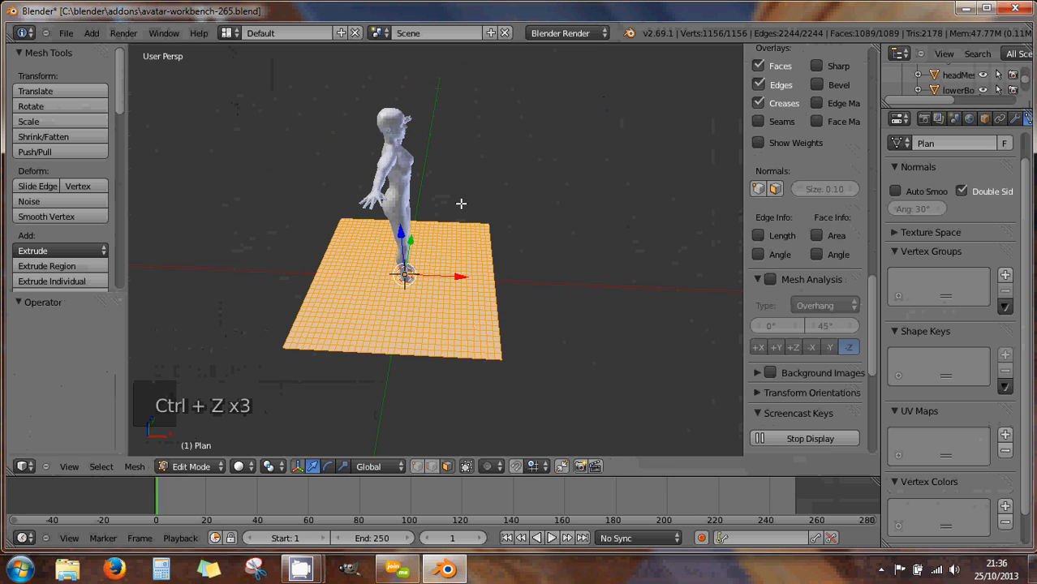
{"action": "key", "text": "ctrl+z"}
{"action": "key", "text": "ctrl+z"}
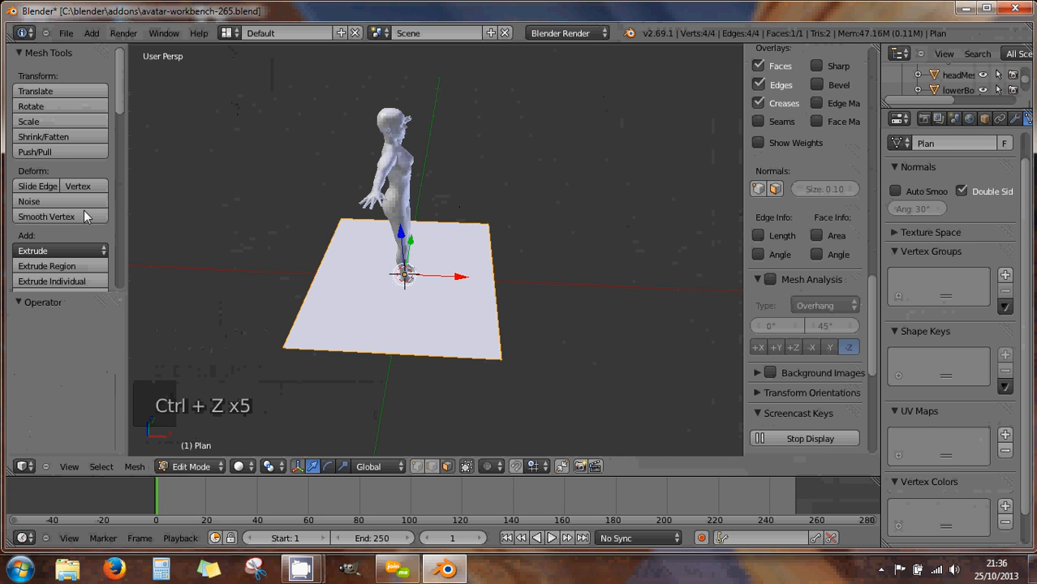
Repeat the plane's subdivision with 32 cuts, and undo it
{"action": "scroll", "coordinate": [91, 200], "scroll_direction": "down", "scroll_amount": 2}
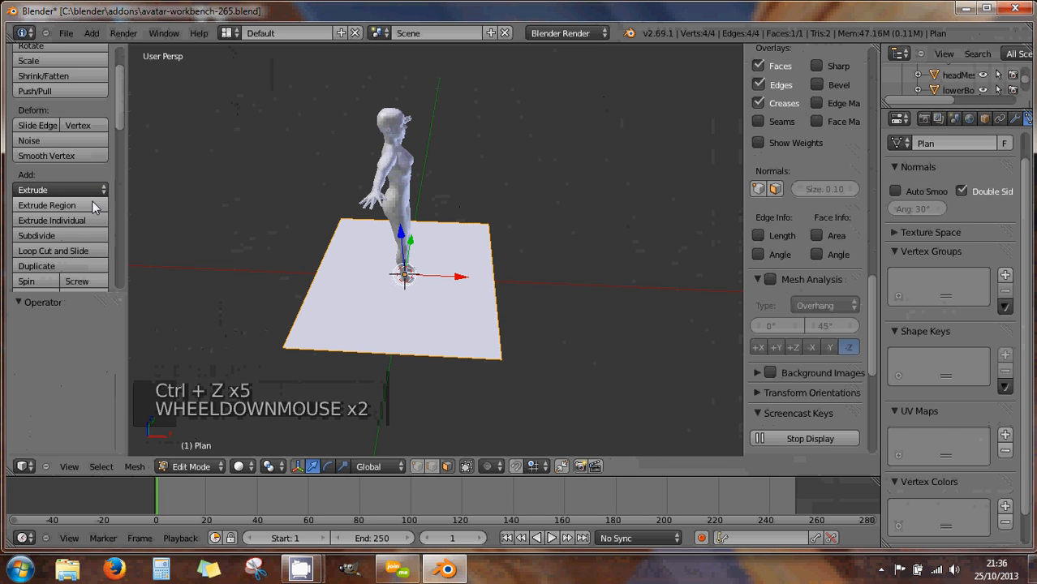
{"action": "left_click", "coordinate": [59, 238]}
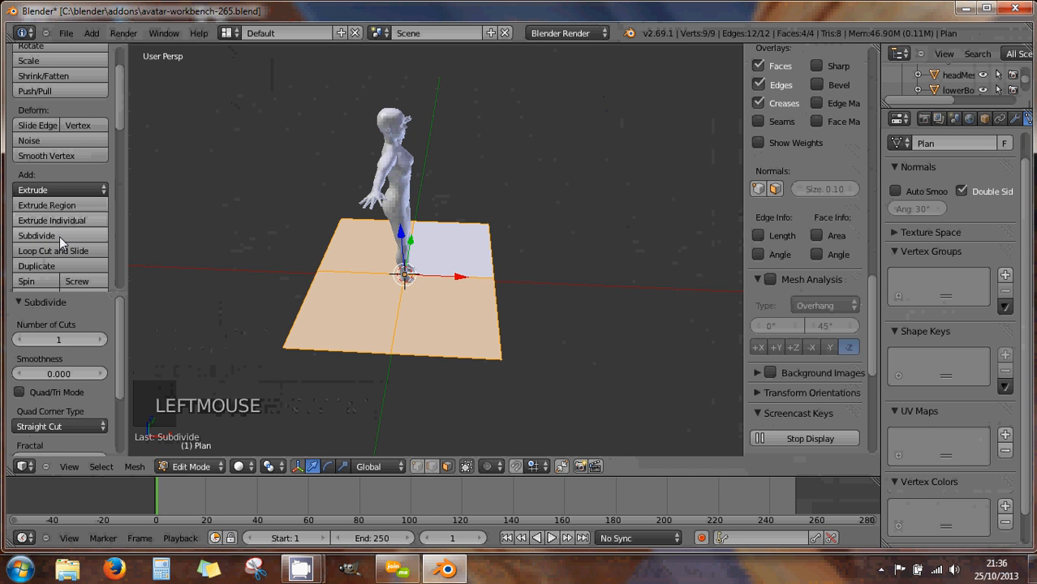
{"action": "double_click", "coordinate": [57, 341]}
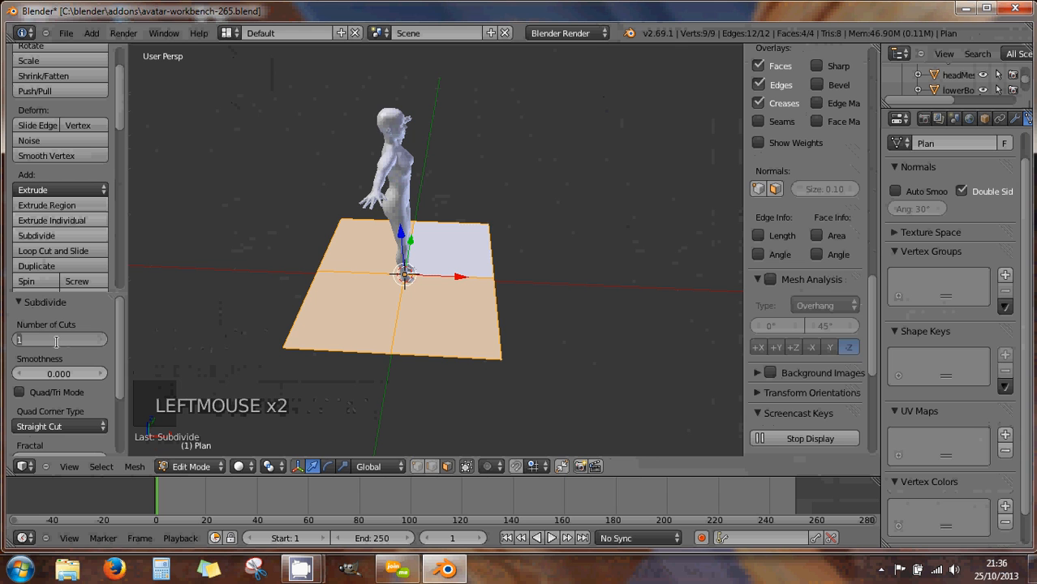
{"action": "type", "text": "32"}
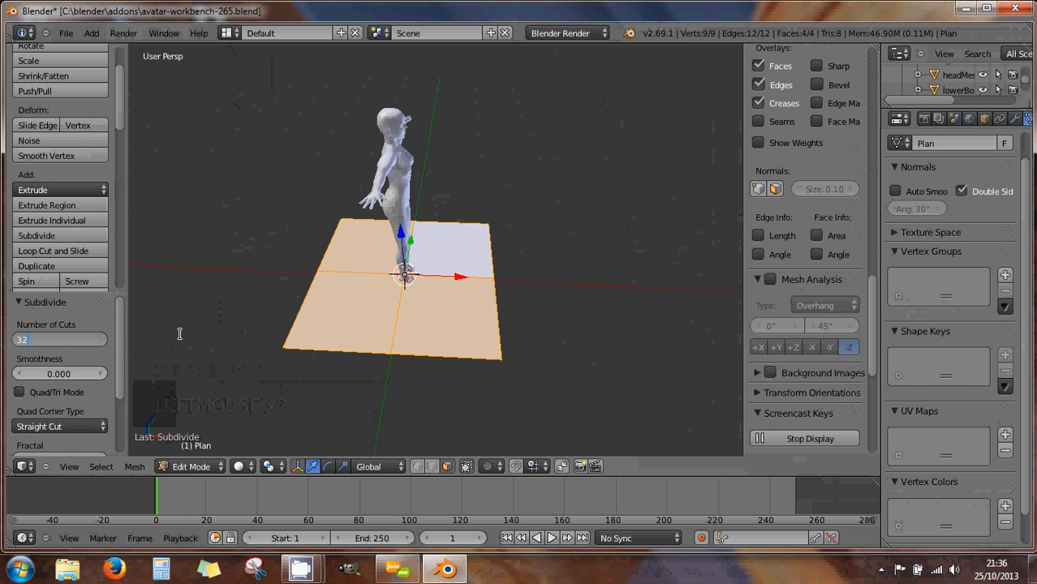
{"action": "key", "text": "Return"}
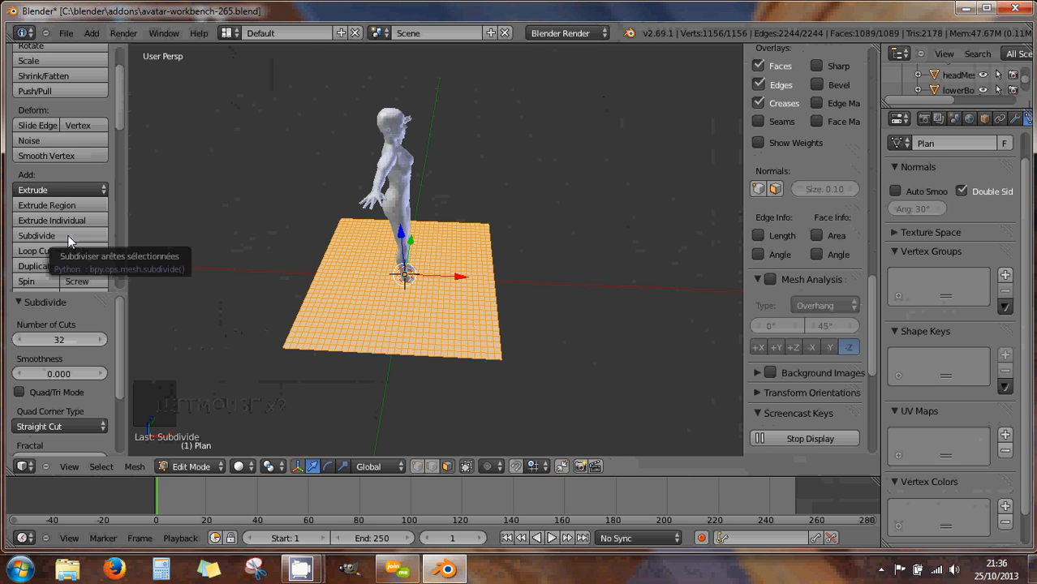
{"action": "scroll", "coordinate": [68, 236], "scroll_direction": "down", "scroll_amount": 1}
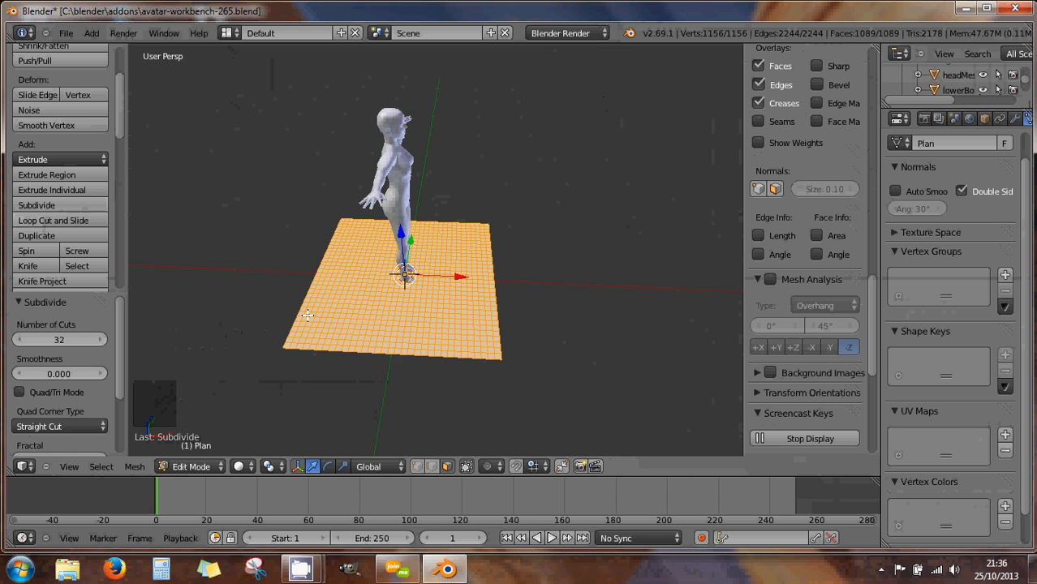
{"action": "key", "text": "ctrl+z"}
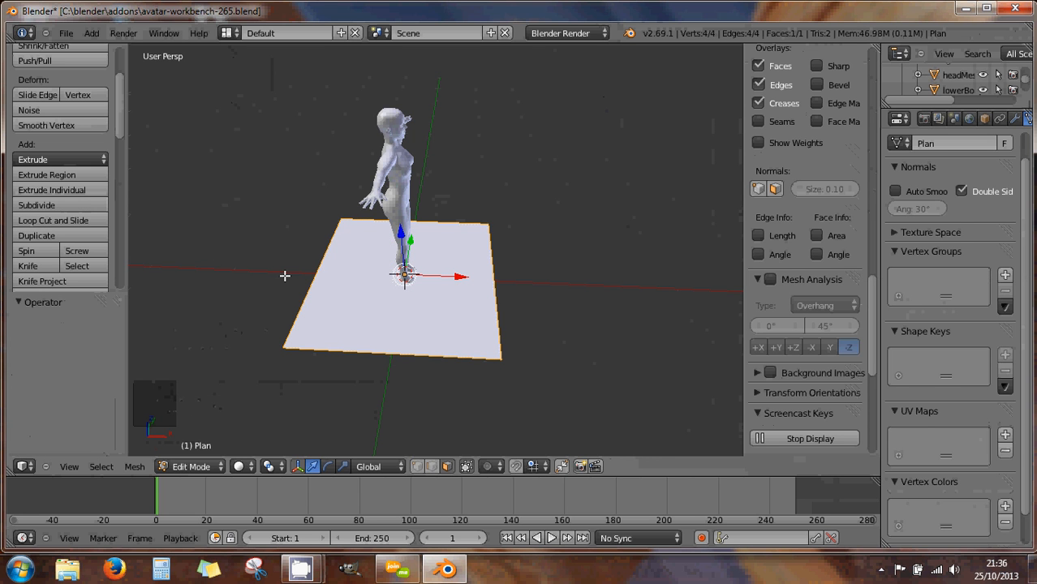
Subdivide the single-face plane using the Specials commands, with the number of cuts set to 32
{"action": "key", "text": "w"}
{"action": "mouse_move", "coordinate": [265, 173]}
{"action": "key", "text": "w"}
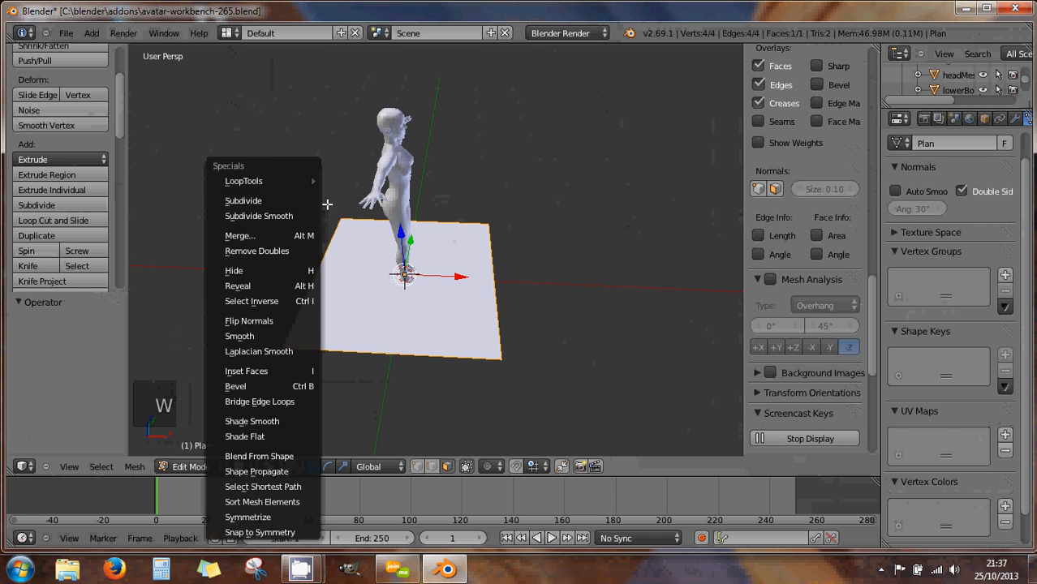
{"action": "left_click", "coordinate": [267, 201]}
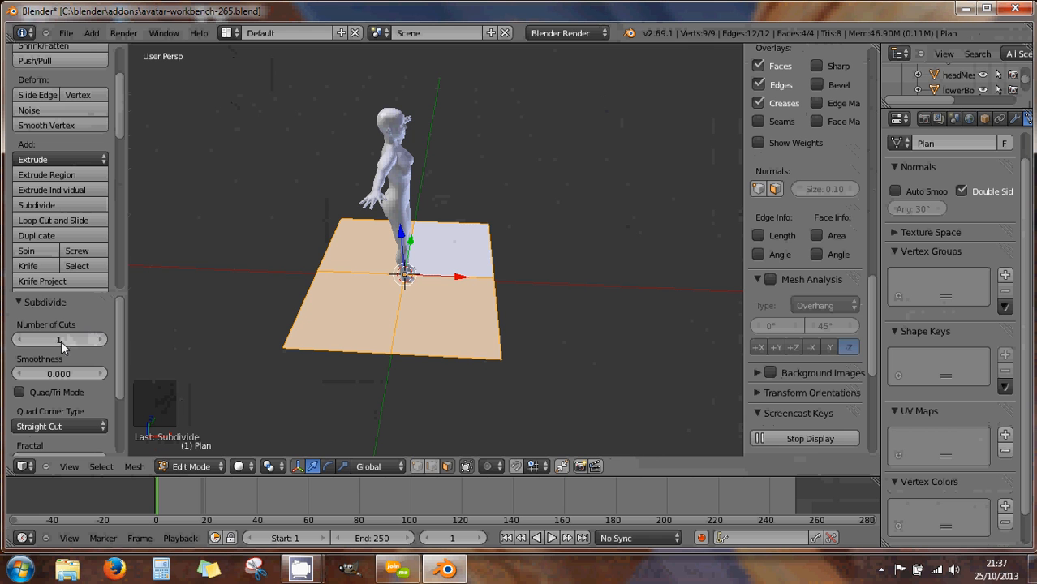
{"action": "left_click", "coordinate": [60, 340]}
{"action": "type", "text": "32"}
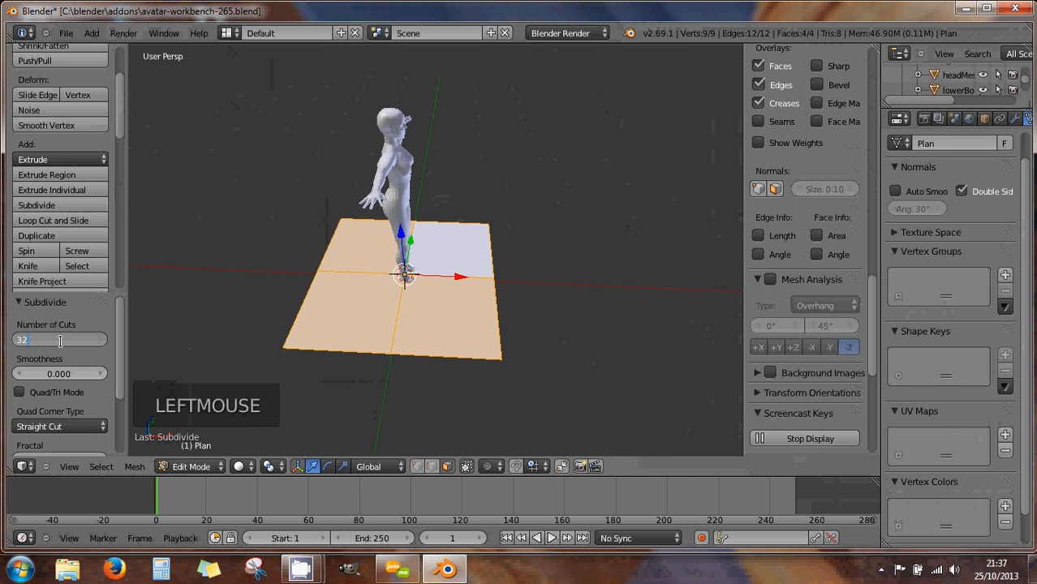
{"action": "key", "text": "Return"}
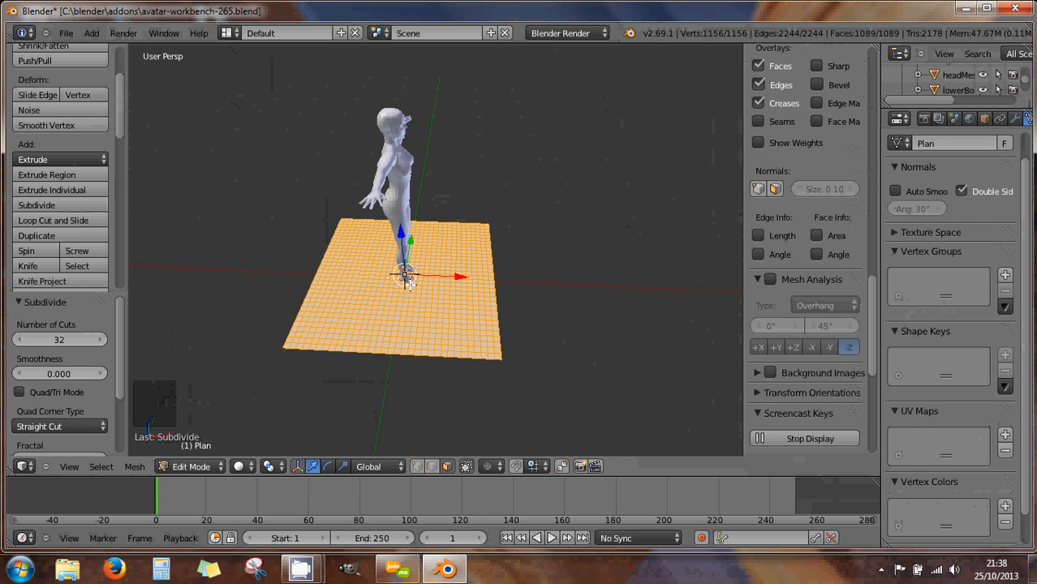
{"action": "scroll", "coordinate": [435, 284], "scroll_direction": "down", "scroll_amount": 2}
{"action": "middle_click_drag", "start_coordinate": [449, 269], "coordinate": [343, 241]}
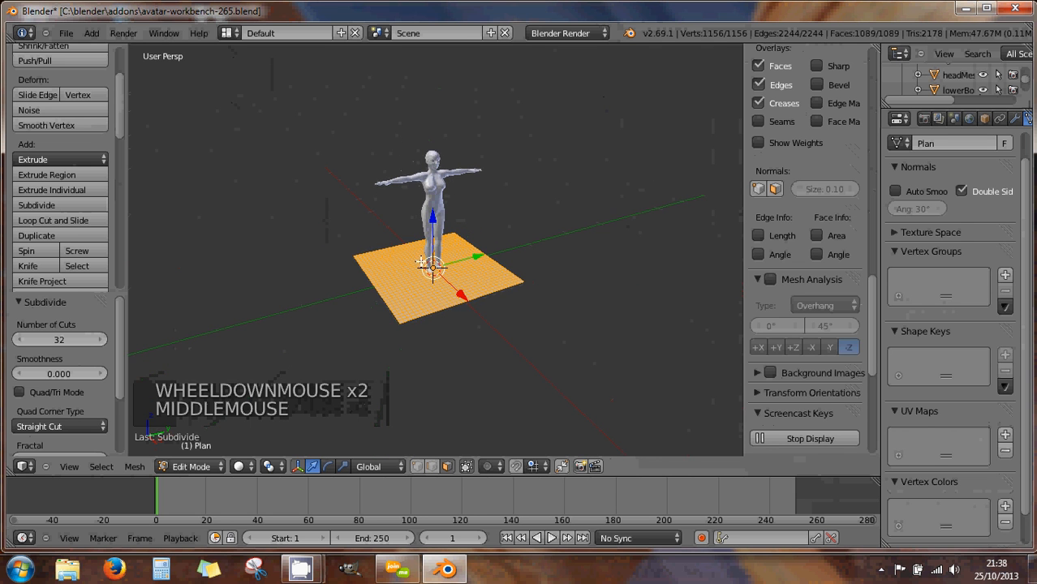
Subdivide the already gridded plane once more with a single cut, and undo that subdivision
{"action": "scroll", "coordinate": [422, 262], "scroll_direction": "up", "scroll_amount": 2}
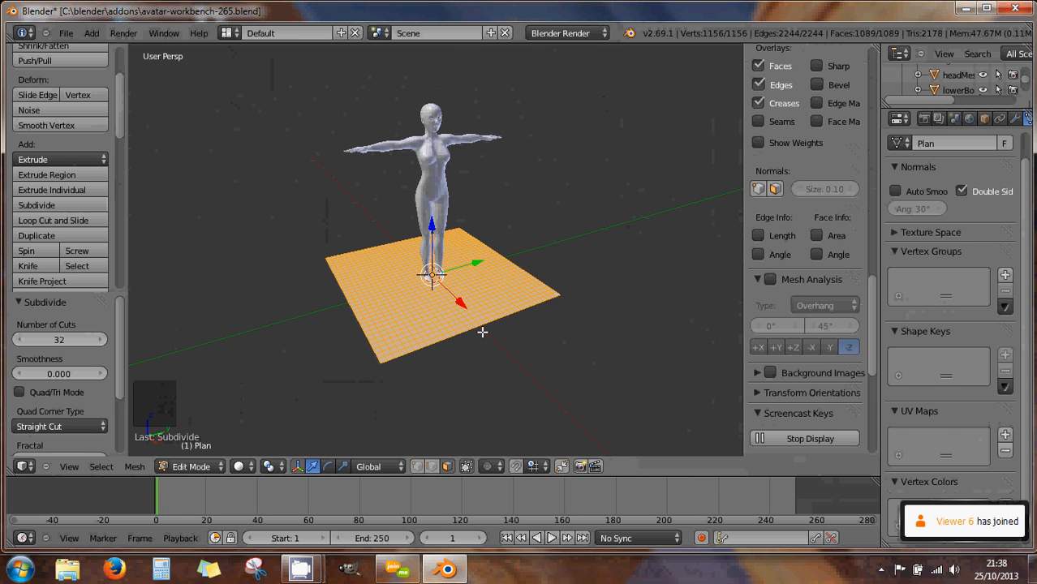
{"action": "scroll", "coordinate": [510, 280], "scroll_direction": "down", "scroll_amount": 1}
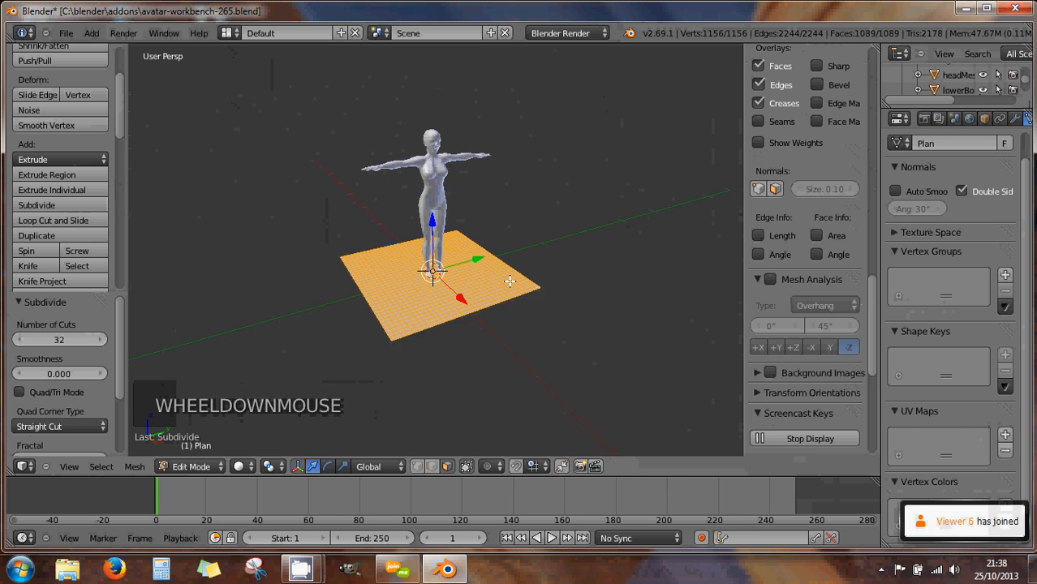
{"action": "scroll", "coordinate": [510, 281], "scroll_direction": "up", "scroll_amount": 1}
{"action": "mouse_move", "coordinate": [502, 265]}
{"action": "middle_mouse_down"}
{"action": "mouse_move", "coordinate": [512, 261]}
{"action": "mouse_move", "coordinate": [498, 245]}
{"action": "middle_mouse_up"}
{"action": "scroll", "coordinate": [500, 256], "scroll_direction": "up", "scroll_amount": 1}
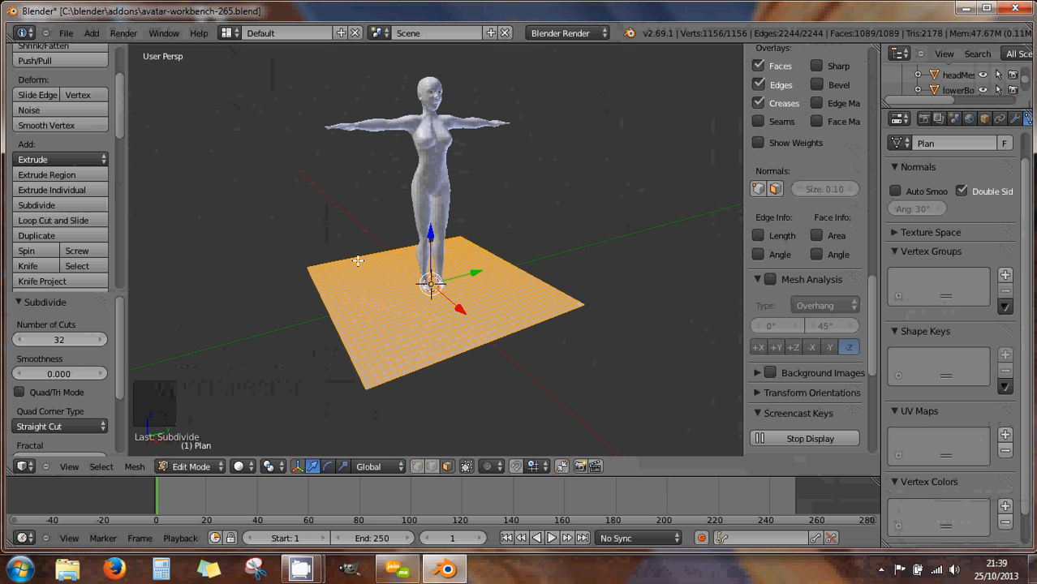
{"action": "key", "text": "w"}
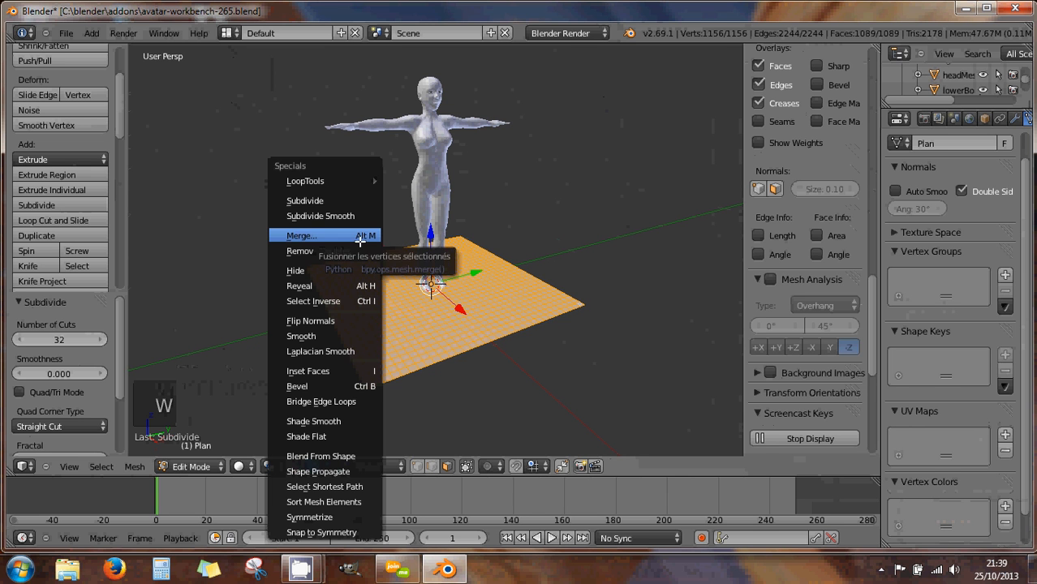
{"action": "left_click", "coordinate": [325, 201]}
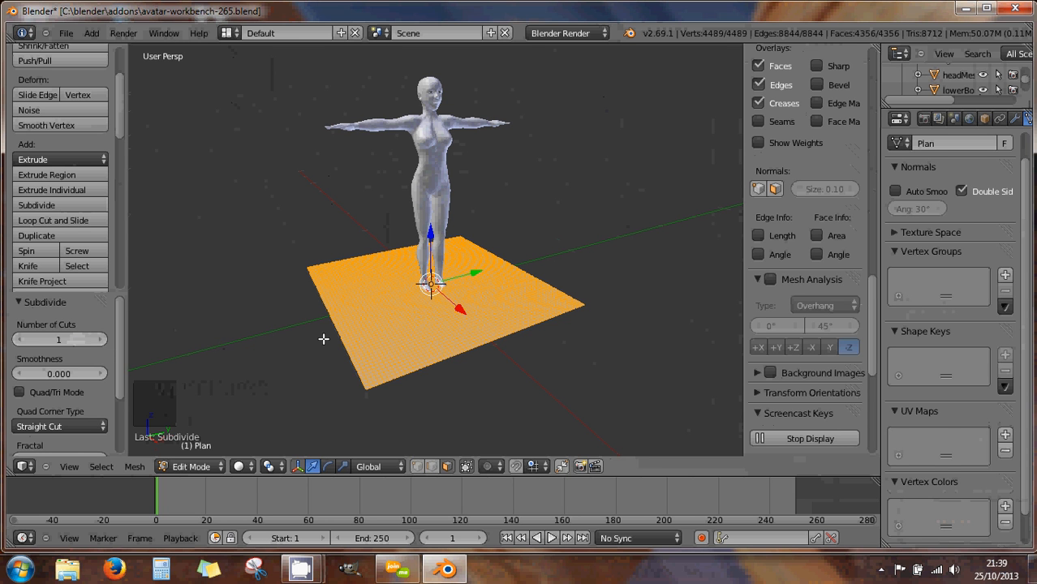
{"action": "key", "text": "ctrl+z"}
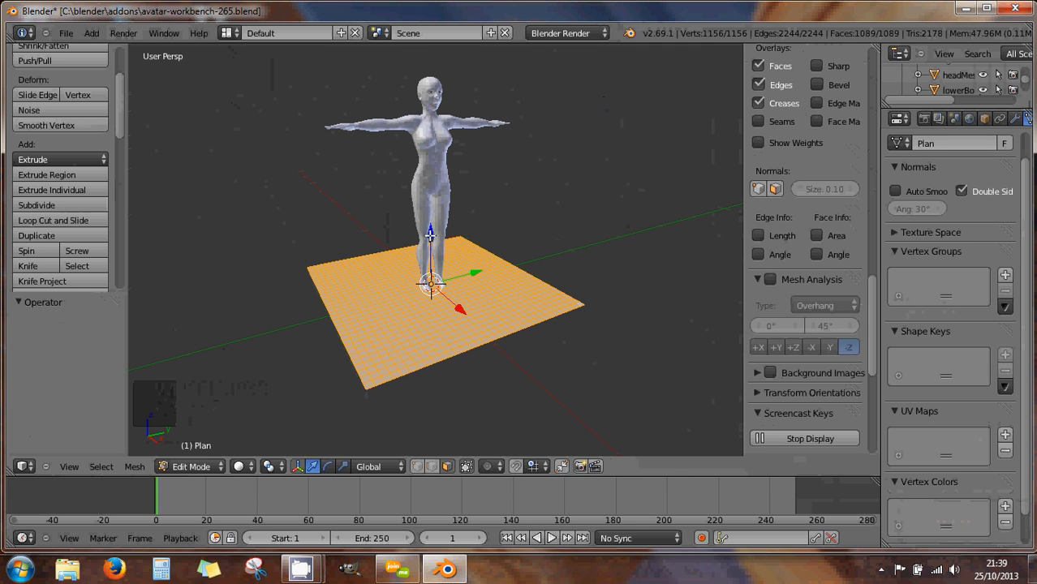
Move the gridded plane up along the Z axis by about 1.870, to just above the avatar's head
{"action": "left_click_drag", "start_coordinate": [430, 235], "coordinate": [439, 428]}
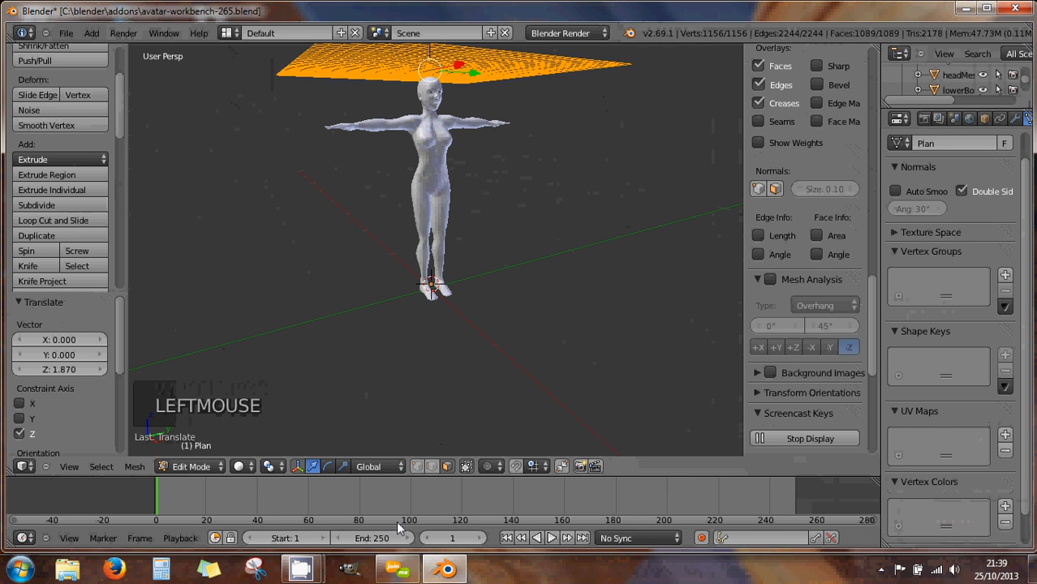
{"action": "middle_click_drag", "start_coordinate": [419, 271], "coordinate": [465, 245]}
{"action": "scroll", "coordinate": [482, 326], "scroll_direction": "down", "scroll_amount": 2}
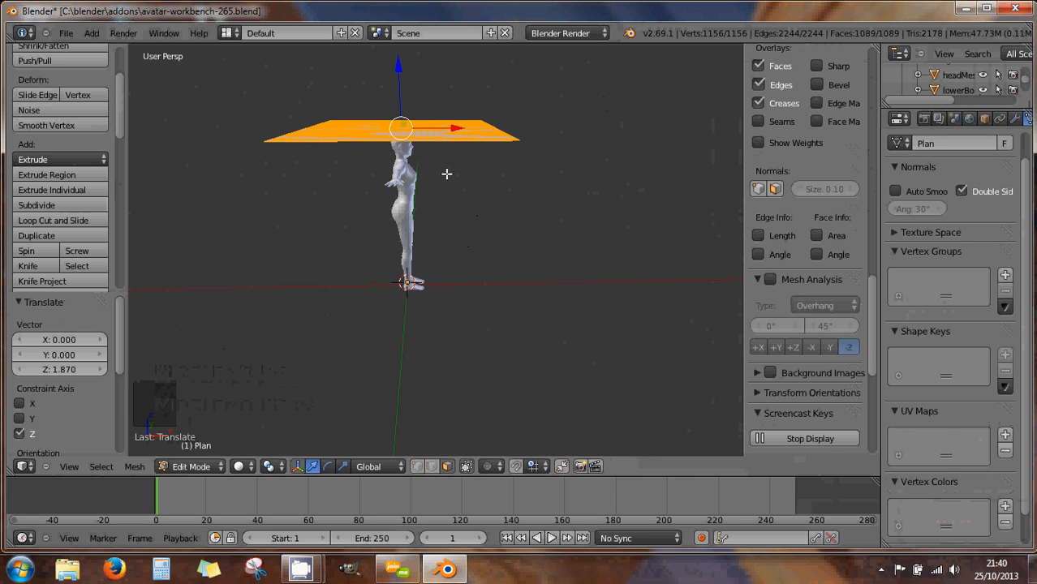
{"action": "mouse_move", "coordinate": [399, 143]}
{"action": "middle_mouse_down", "text": "shift"}
{"action": "mouse_move", "coordinate": [417, 194]}
{"action": "mouse_move", "coordinate": [347, 192]}
{"action": "mouse_move", "coordinate": [435, 199]}
{"action": "mouse_move", "coordinate": [440, 211]}
{"action": "mouse_move", "coordinate": [412, 157]}
{"action": "middle_mouse_up", "text": "shift"}
{"action": "scroll", "coordinate": [428, 203], "scroll_direction": "up", "scroll_amount": 1}
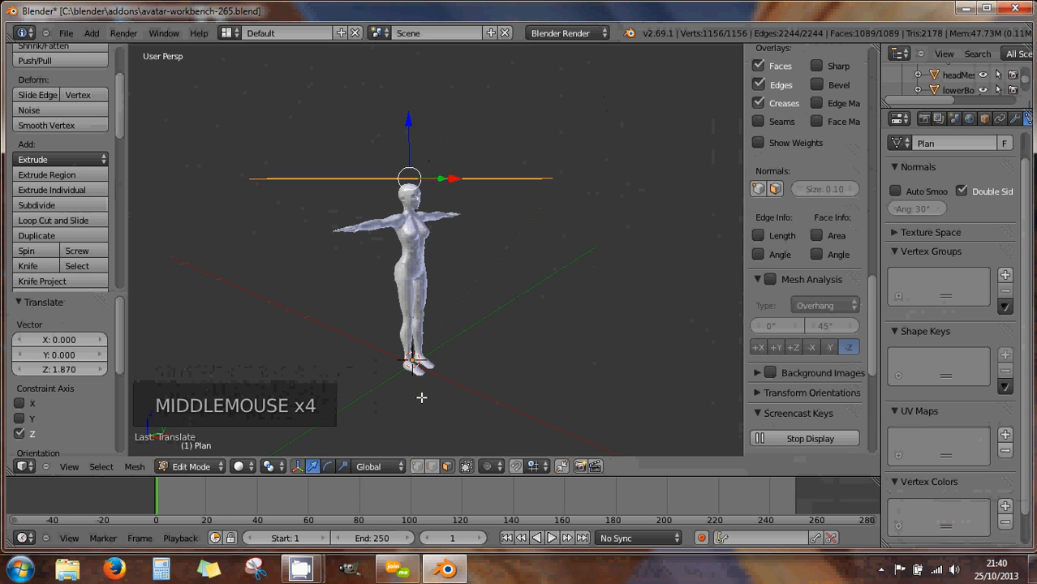
Leave mesh editing for Object Mode, show the first layer, and return to Edit Mode on the plane
{"action": "key", "text": "Tab"}
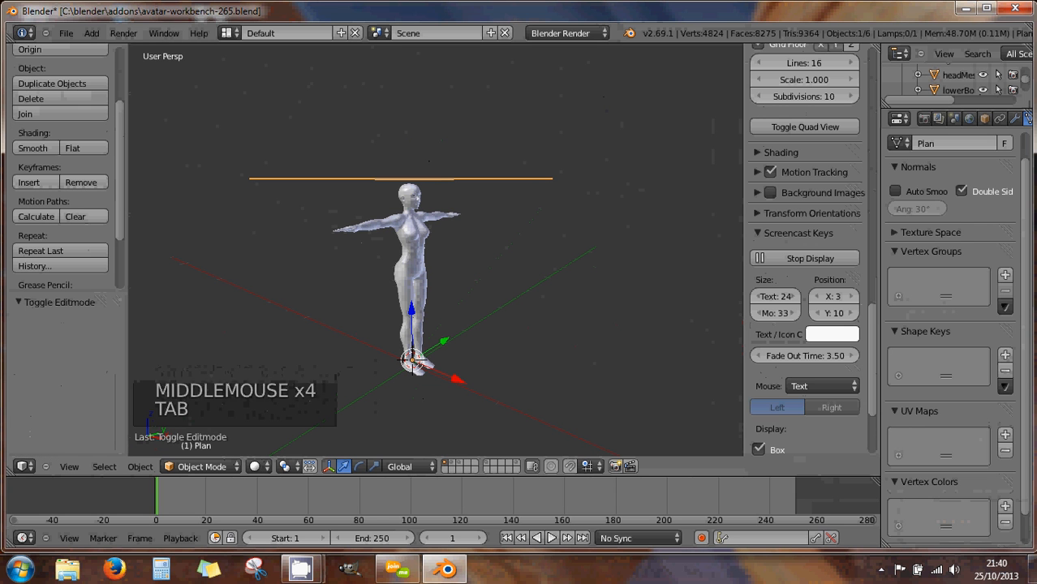
{"action": "left_click", "coordinate": [445, 467]}
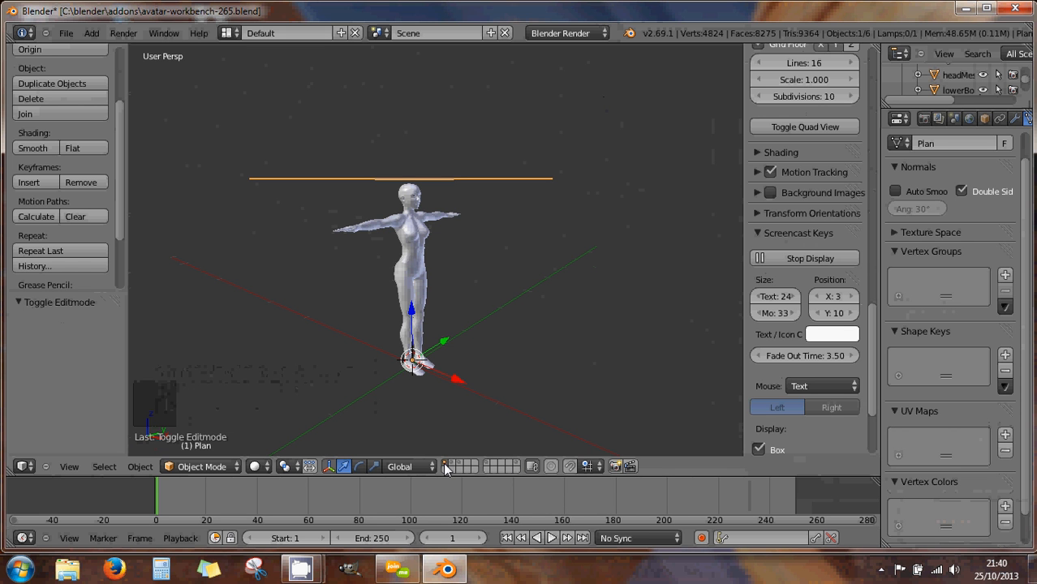
{"action": "key", "text": "Tab"}
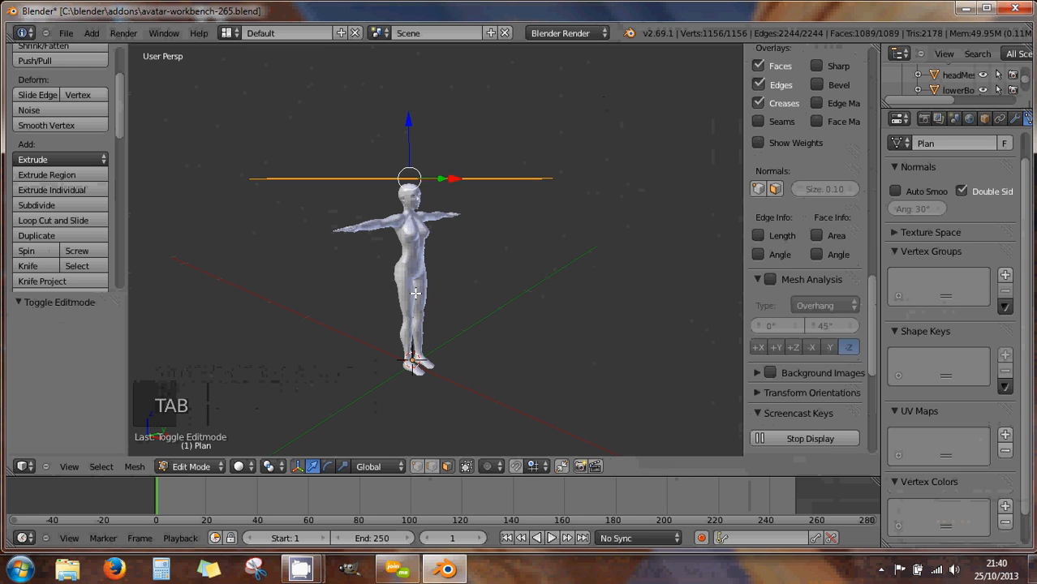
Scale the raised plane down uniformly to about 0.403 of its size
{"action": "middle_click_drag", "start_coordinate": [416, 293], "coordinate": [435, 309]}
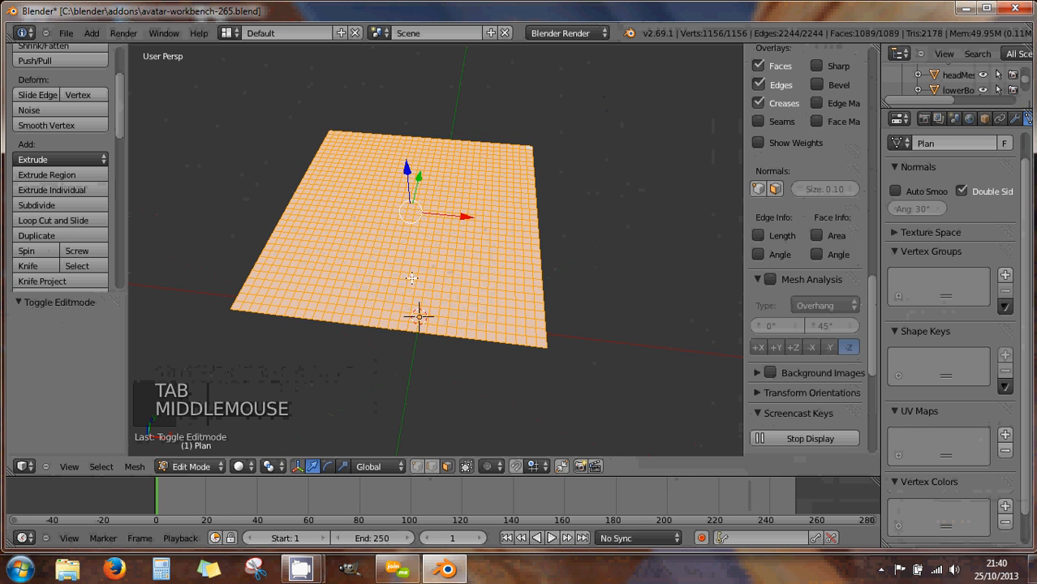
{"action": "middle_click_drag", "start_coordinate": [407, 265], "coordinate": [419, 292], "text": "shift"}
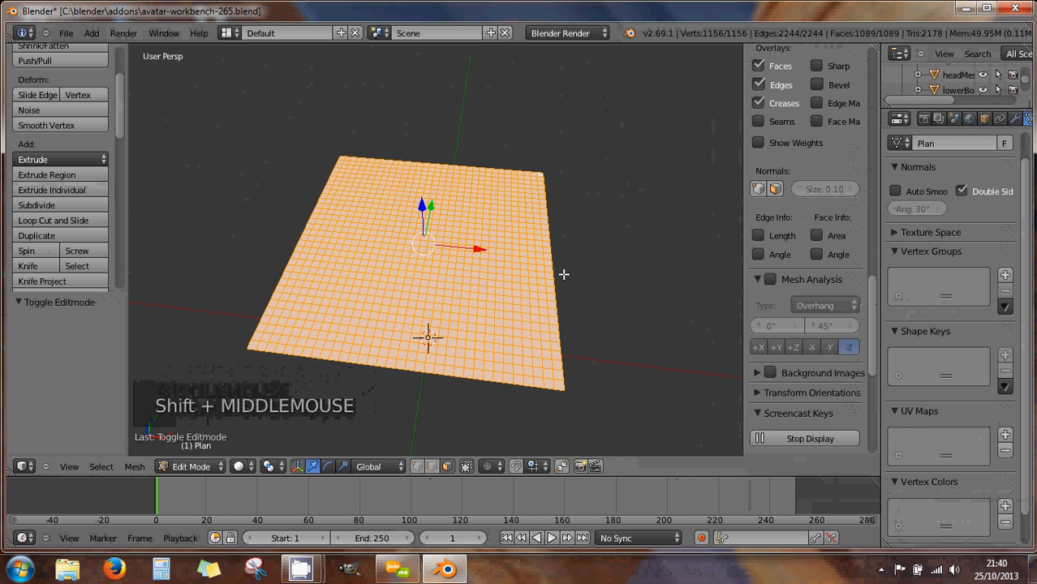
{"action": "middle_click_drag", "start_coordinate": [546, 262], "coordinate": [549, 198]}
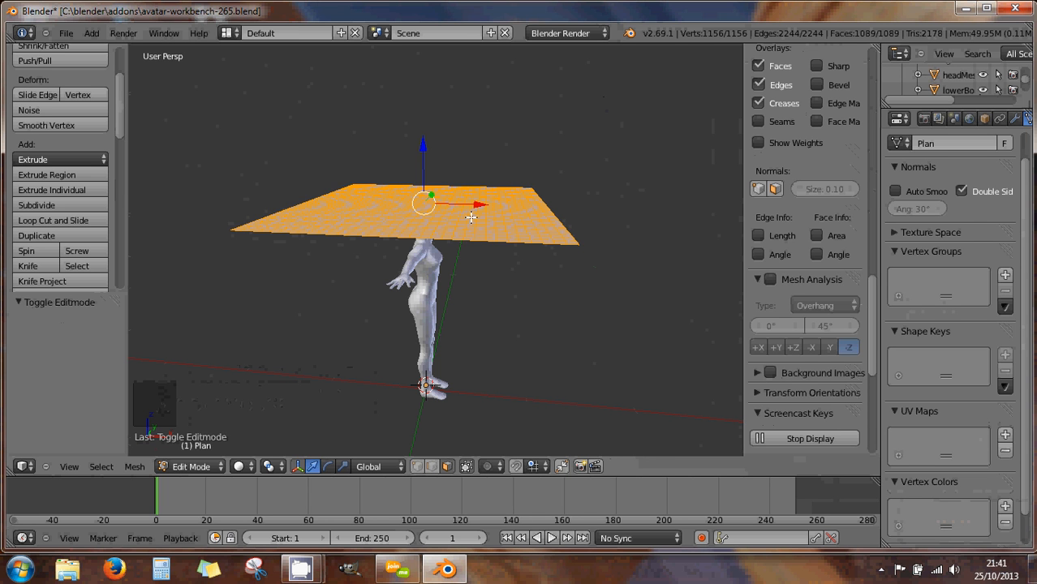
{"action": "middle_click_drag", "start_coordinate": [460, 203], "coordinate": [446, 242]}
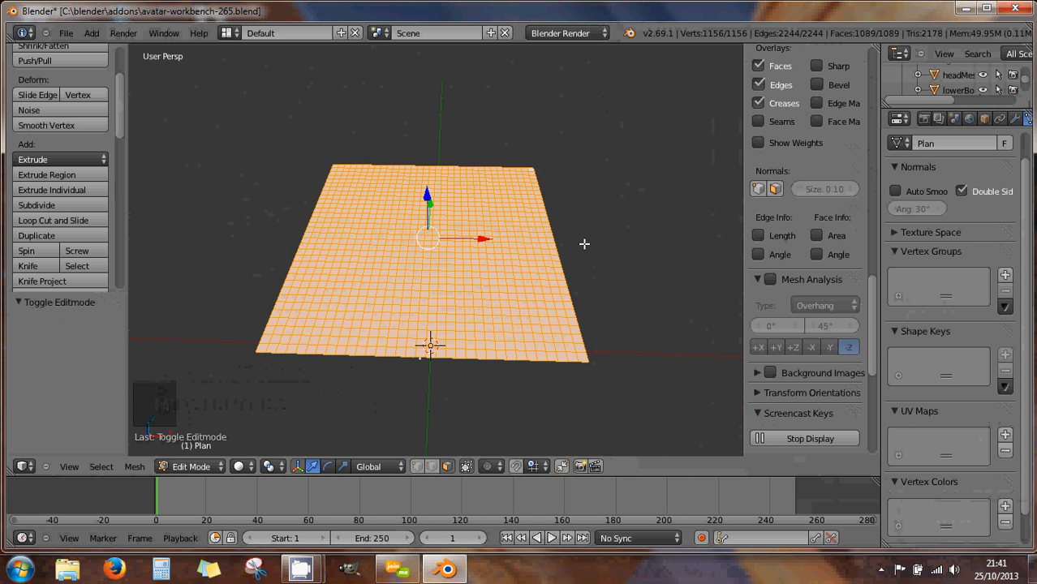
{"action": "key", "text": "s"}
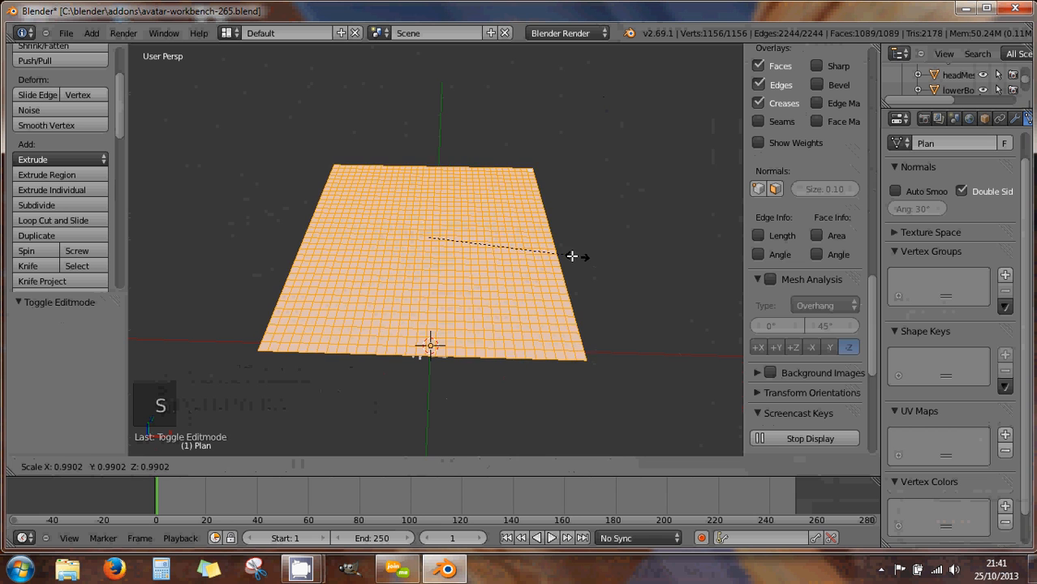
{"action": "left_click", "coordinate": [487, 221]}
Move the plane in two shifts along the negative X axis towards the back of the head, the last about -0.126
{"action": "middle_click_drag", "start_coordinate": [486, 220], "coordinate": [493, 200]}
{"action": "scroll", "coordinate": [428, 153], "scroll_direction": "up", "scroll_amount": 2}
{"action": "scroll", "coordinate": [428, 152], "scroll_direction": "up", "scroll_amount": 3}
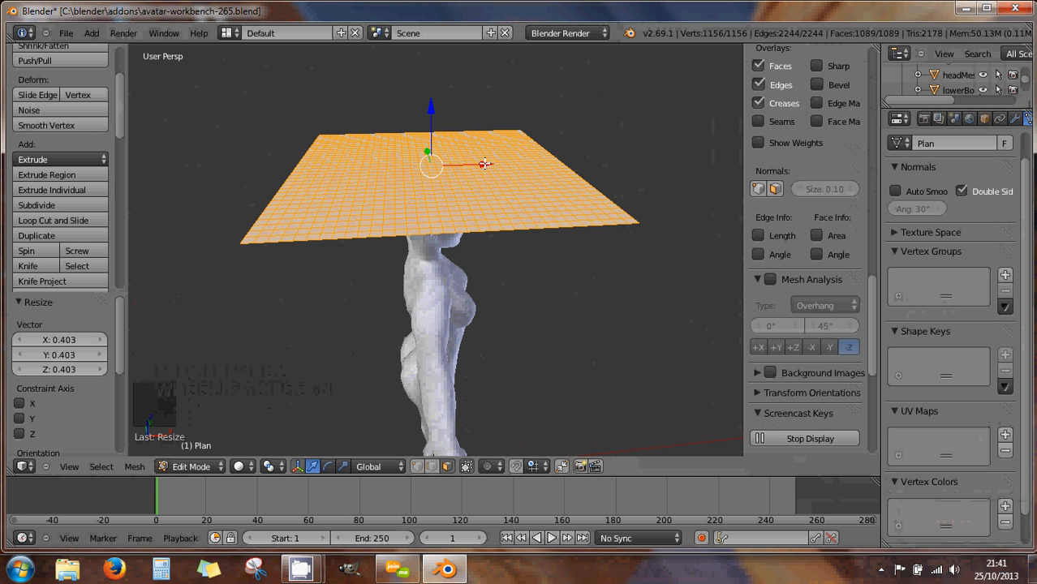
{"action": "left_click_drag", "start_coordinate": [485, 164], "coordinate": [452, 173]}
{"action": "middle_click_drag", "start_coordinate": [452, 173], "coordinate": [485, 174]}
{"action": "left_click_drag", "start_coordinate": [436, 165], "coordinate": [396, 162]}
{"action": "middle_click_drag", "start_coordinate": [435, 155], "coordinate": [457, 145]}
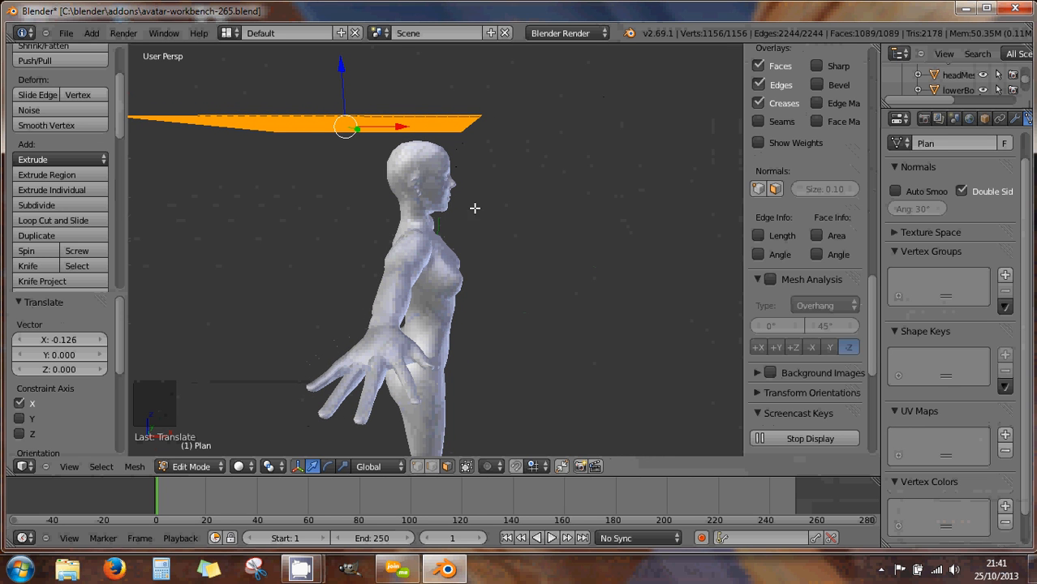
Examine the plane's position over the avatar's head from several angles, including the front orthographic view
{"action": "middle_click_drag", "start_coordinate": [474, 208], "coordinate": [394, 222]}
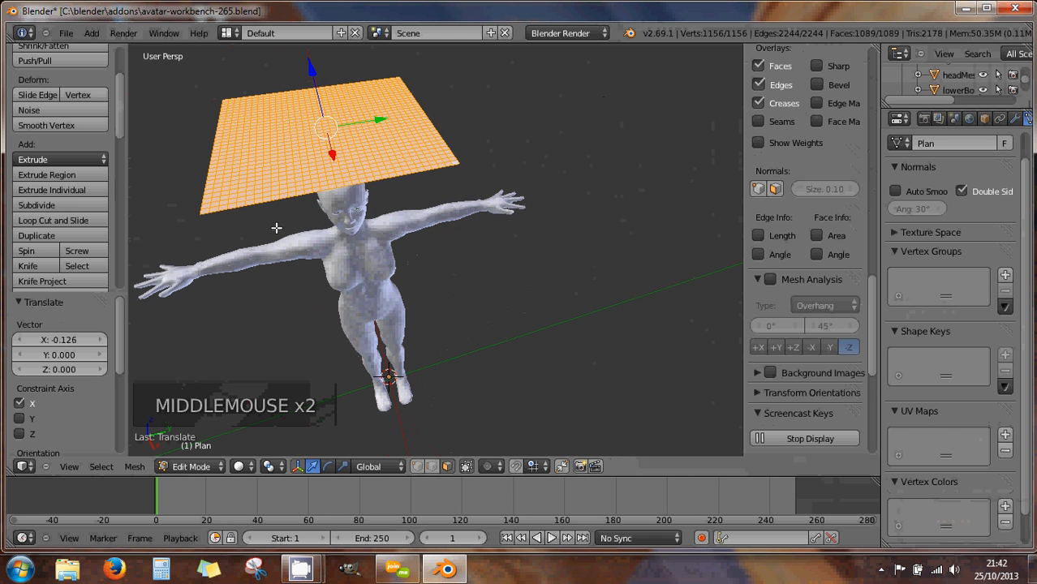
{"action": "middle_click_drag", "start_coordinate": [283, 227], "coordinate": [265, 174]}
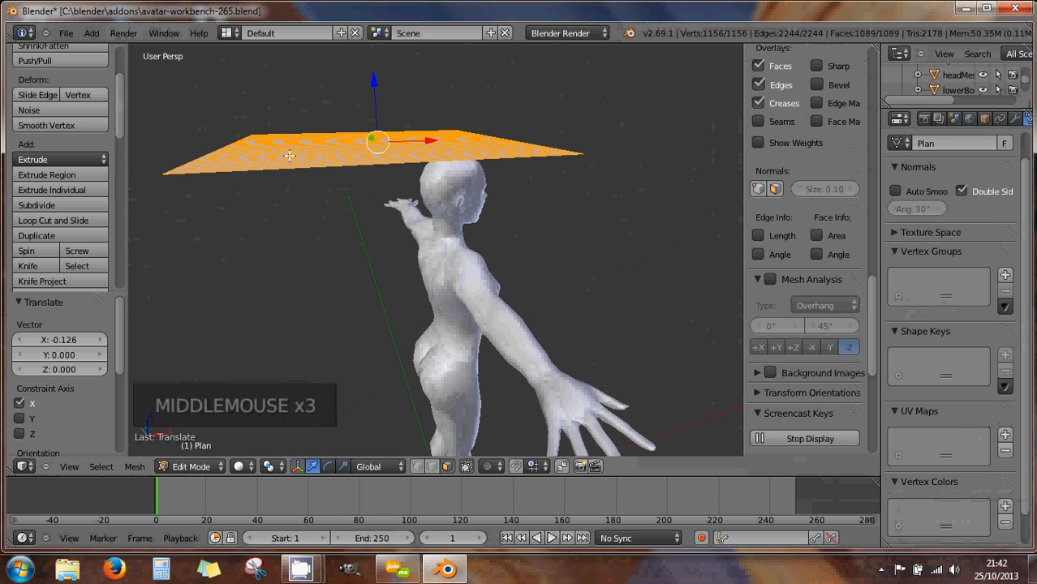
{"action": "middle_click_drag", "start_coordinate": [483, 199], "coordinate": [445, 172]}
{"action": "key", "text": "KP_1"}
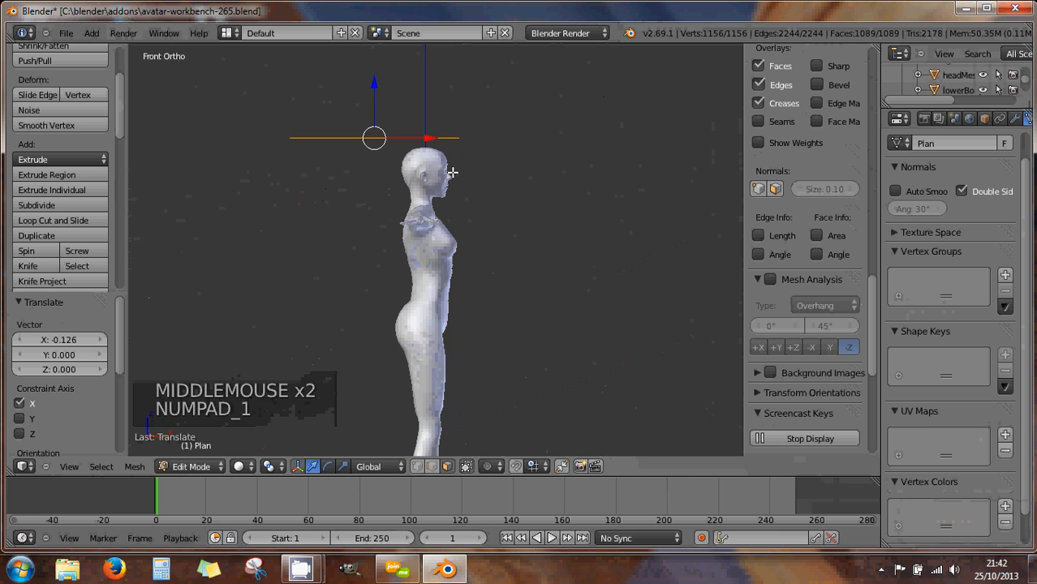
{"action": "scroll", "coordinate": [452, 174], "scroll_direction": "up", "scroll_amount": 2}
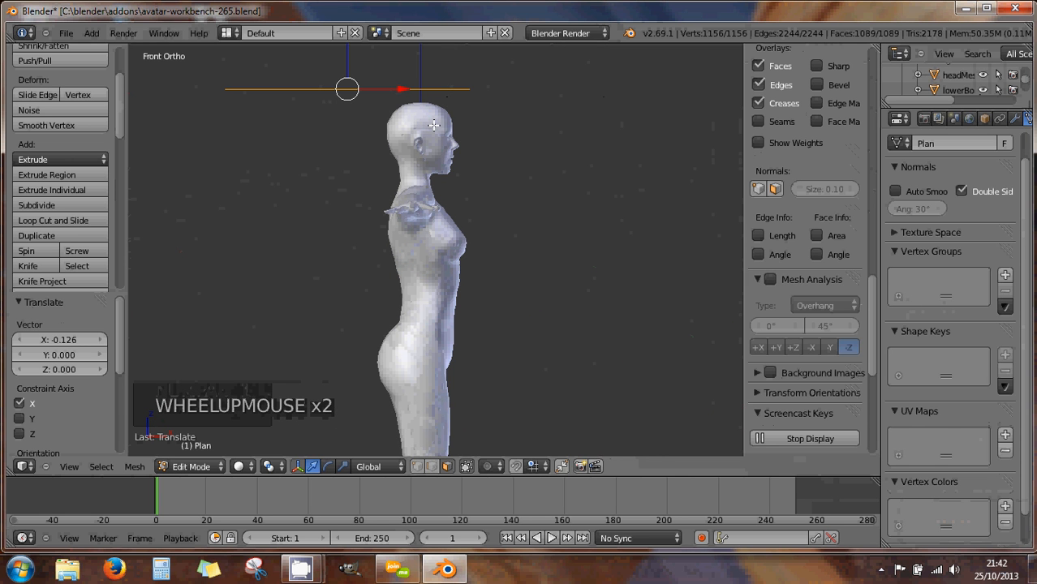
{"action": "middle_click_drag", "start_coordinate": [431, 111], "coordinate": [426, 175], "text": "shift"}
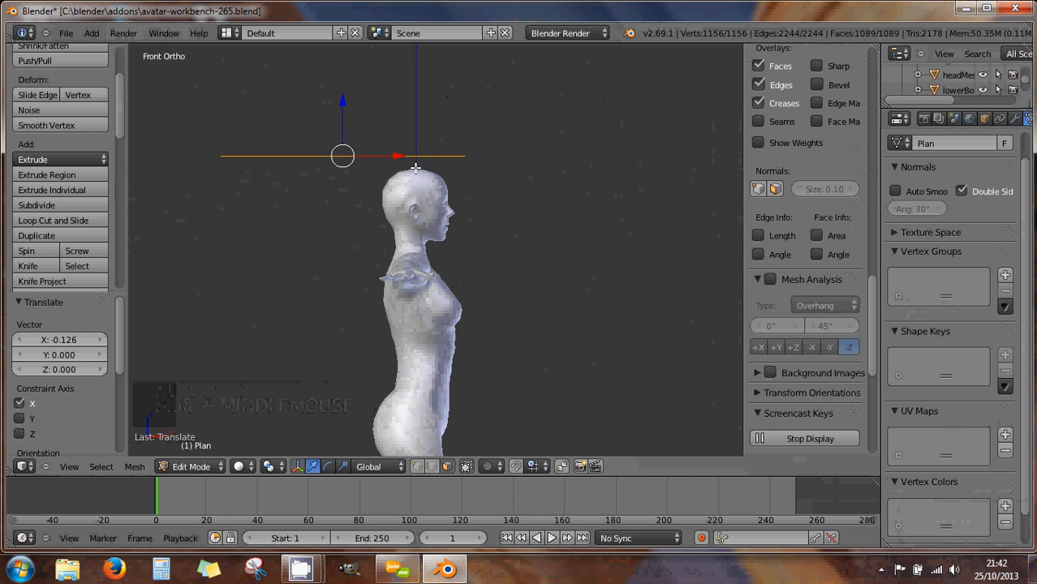
{"action": "middle_click_drag", "start_coordinate": [417, 166], "coordinate": [418, 206]}
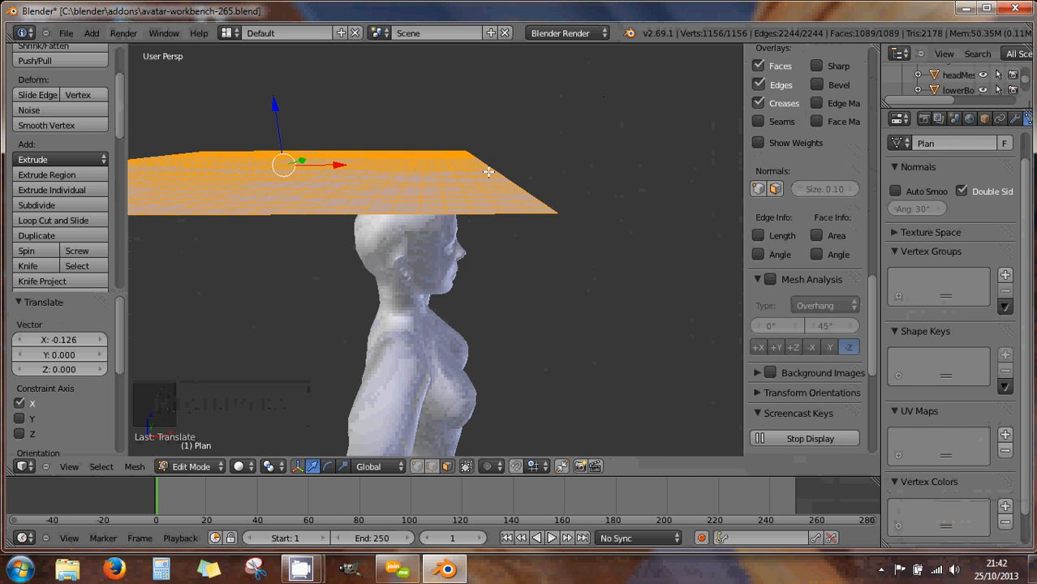
{"action": "scroll", "coordinate": [491, 178], "scroll_direction": "down", "scroll_amount": 1}
{"action": "middle_click_drag", "start_coordinate": [489, 178], "coordinate": [356, 177]}
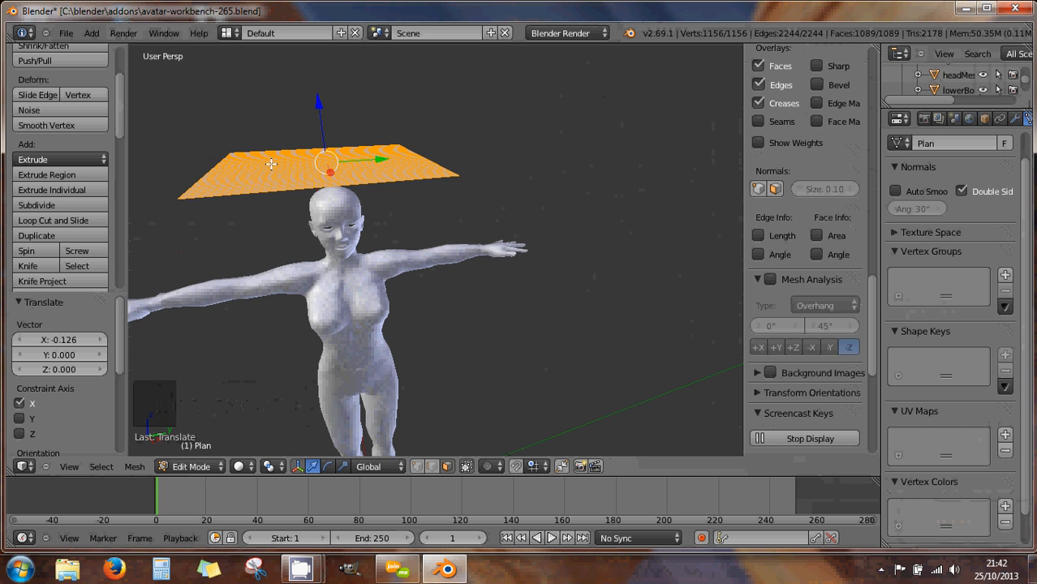
Scale the plane down uniformly to about 0.925 in the right orthographic view, and check it in the front and right views
{"action": "key", "text": "KP_1"}
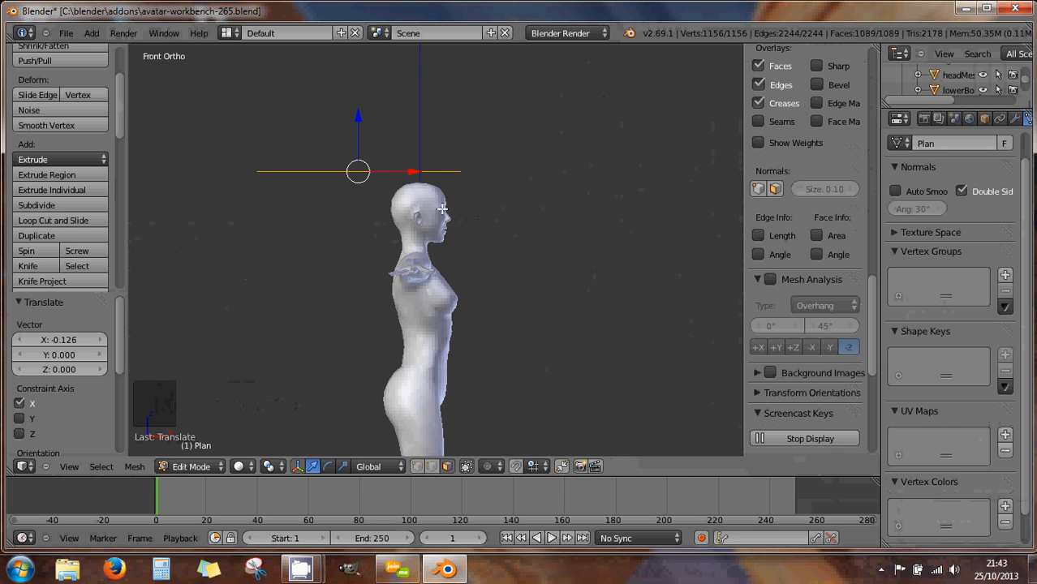
{"action": "key", "text": "KP_3"}
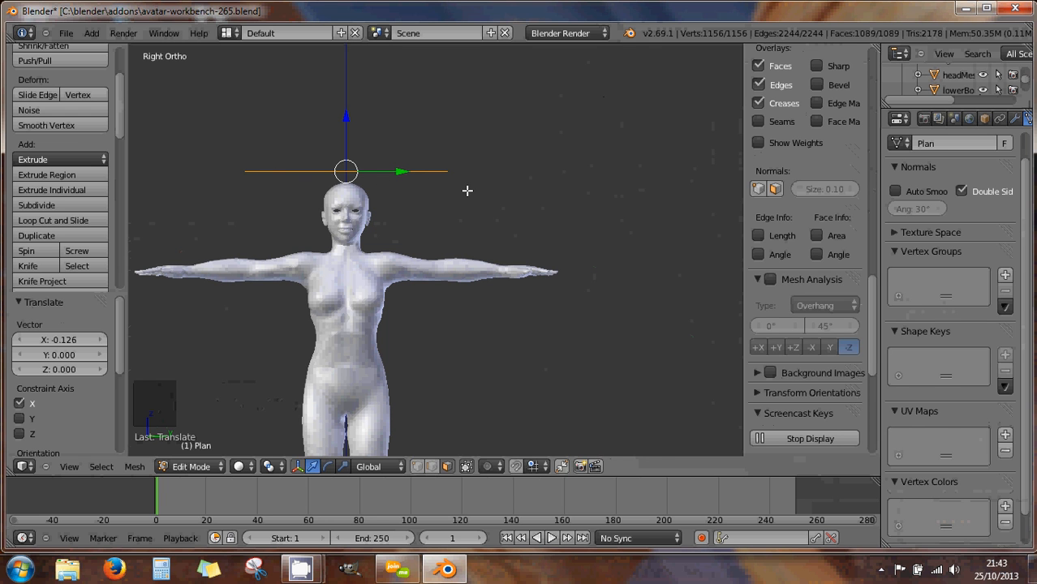
{"action": "key", "text": "s"}
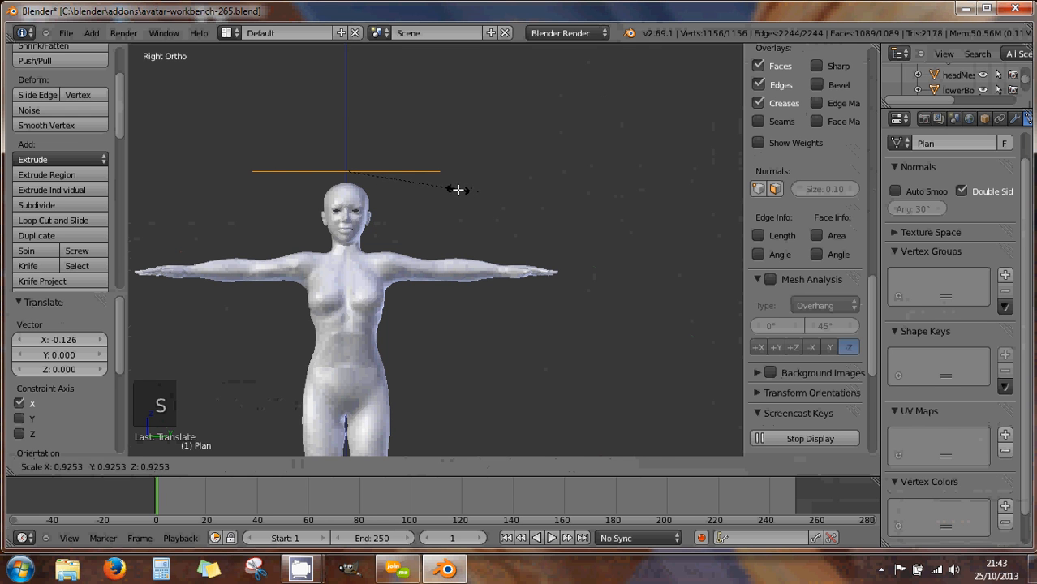
{"action": "left_click", "coordinate": [458, 190]}
{"action": "key", "text": "KP_1"}
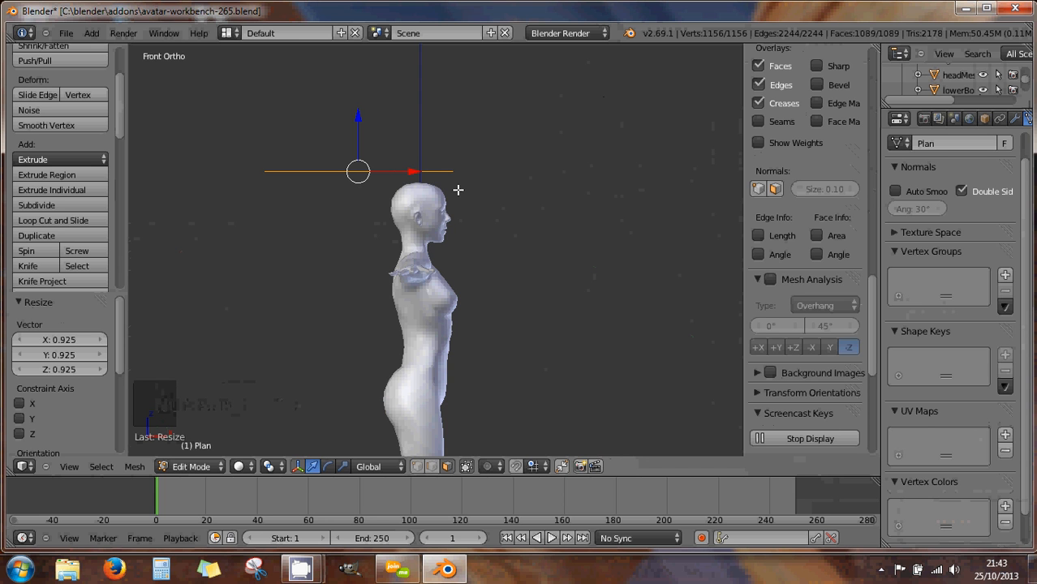
{"action": "key", "text": "KP_3"}
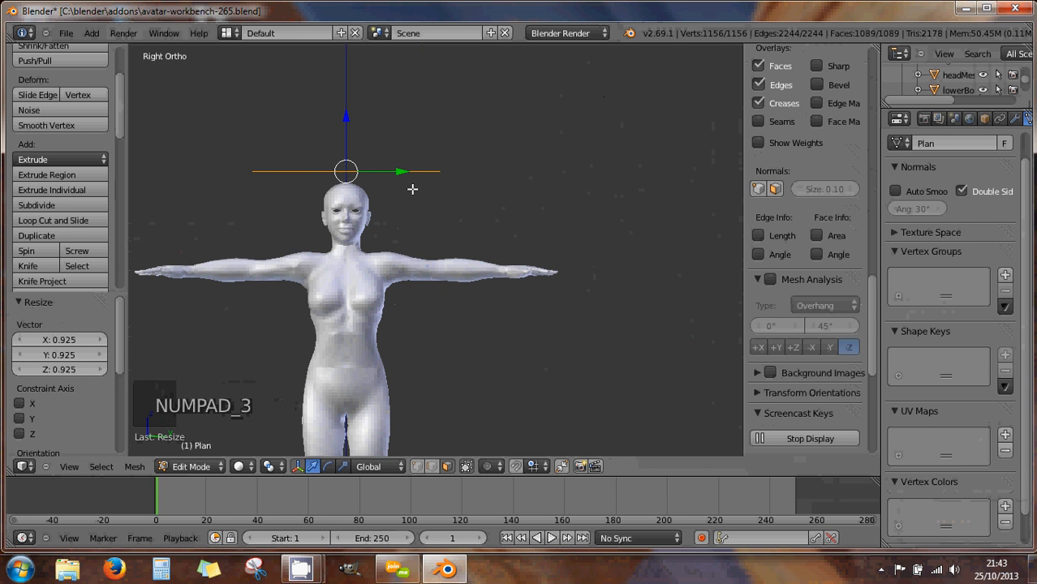
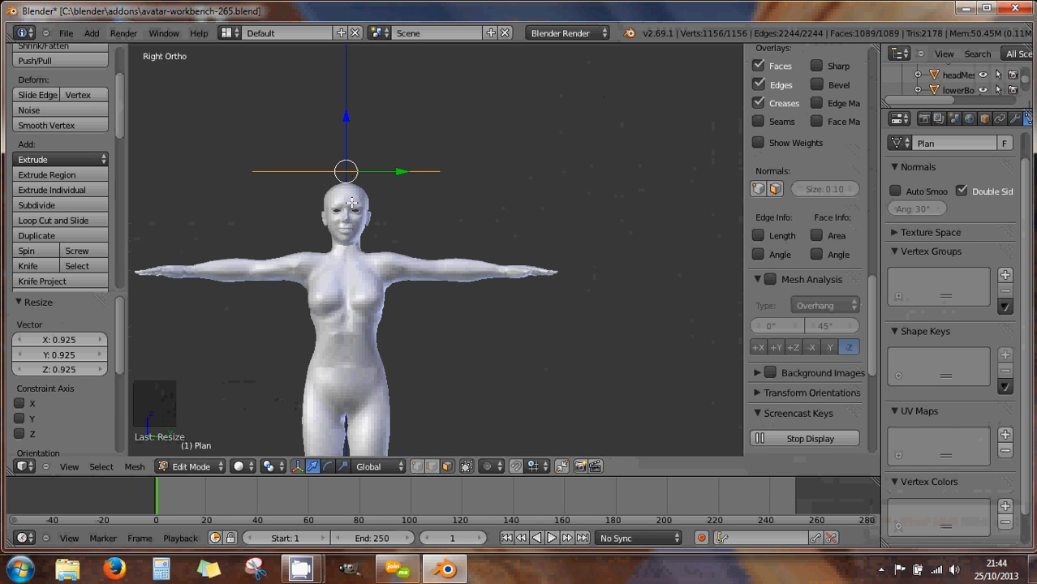
Widen the properties editor area and switch the plane from Edit Mode back to Object Mode
{"action": "middle_click_drag", "start_coordinate": [336, 208], "coordinate": [356, 231]}
{"action": "scroll", "coordinate": [454, 227], "scroll_direction": "down", "scroll_amount": 2}
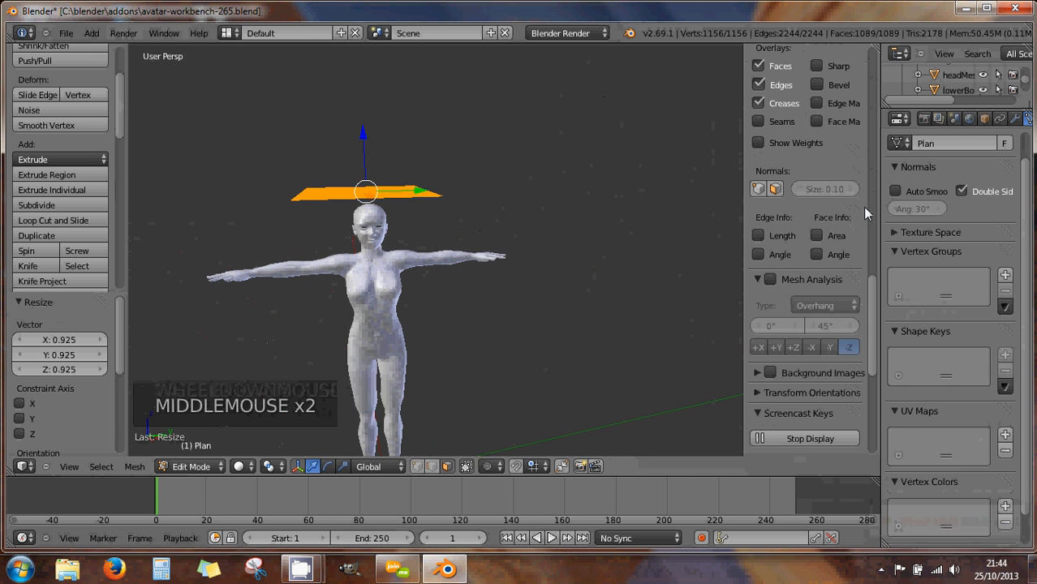
{"action": "left_click_drag", "start_coordinate": [879, 199], "coordinate": [793, 202]}
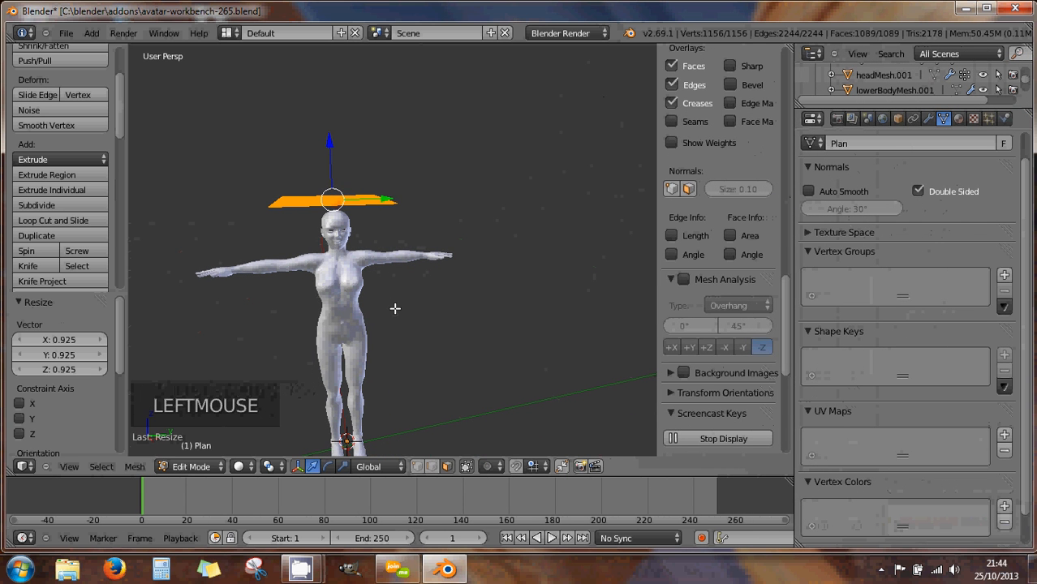
{"action": "key", "text": "Tab"}
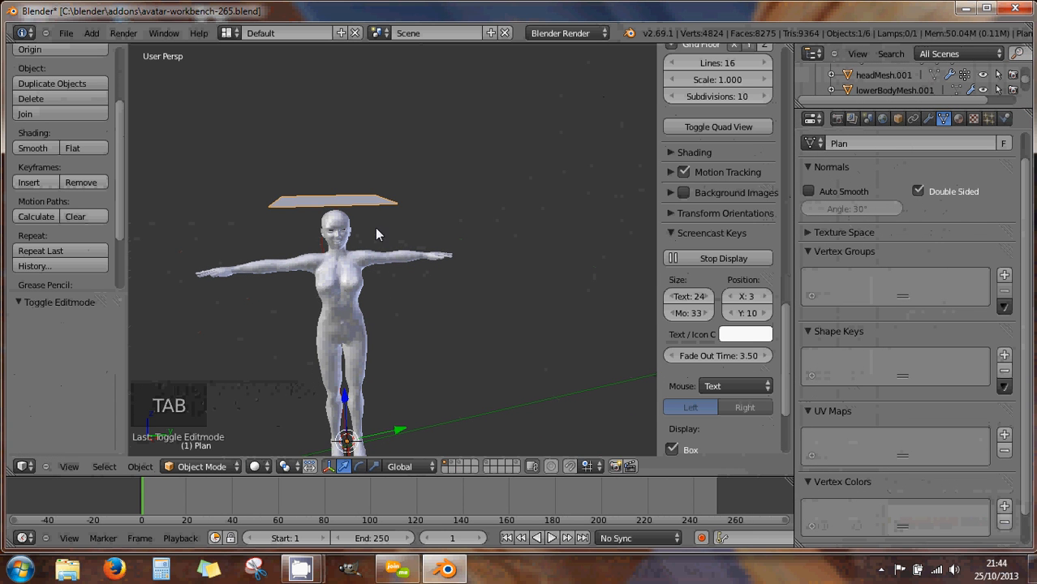
Create a new material named "voile" on the plane and set its diffuse colour to a crimson pink
{"action": "middle_click_drag", "start_coordinate": [361, 234], "coordinate": [360, 204]}
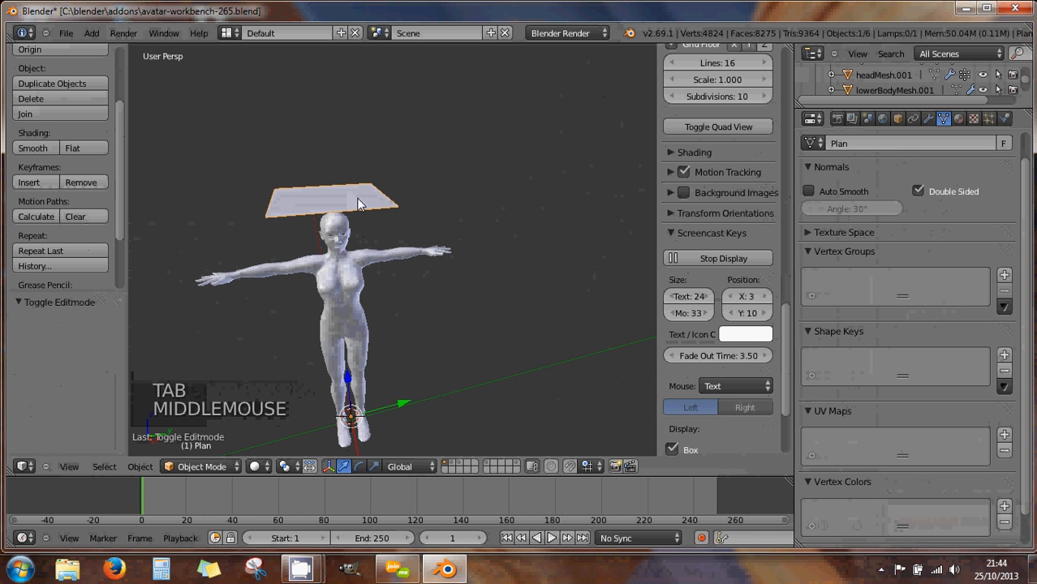
{"action": "right_click", "coordinate": [358, 203]}
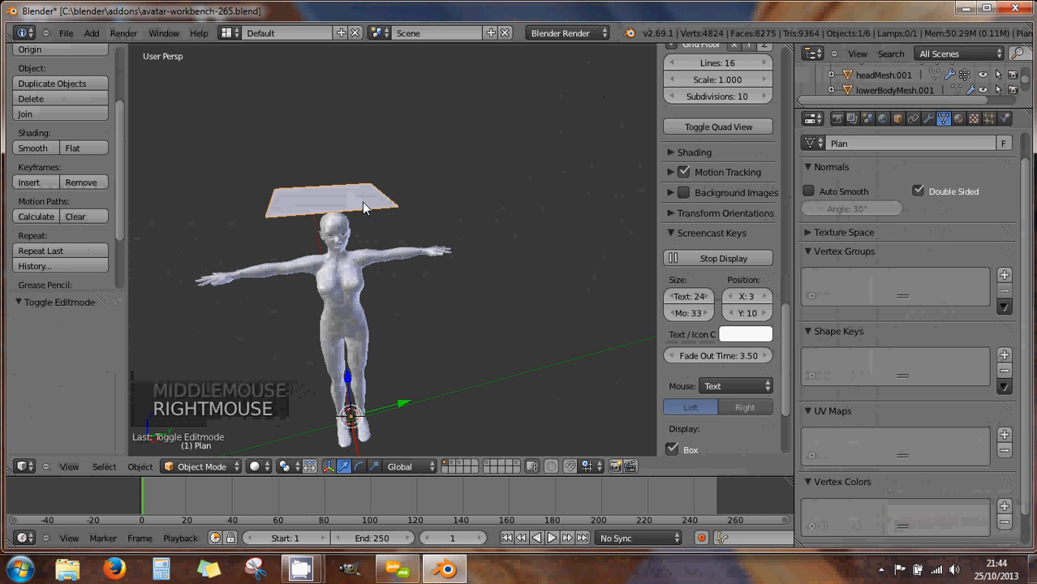
{"action": "left_click", "coordinate": [961, 119]}
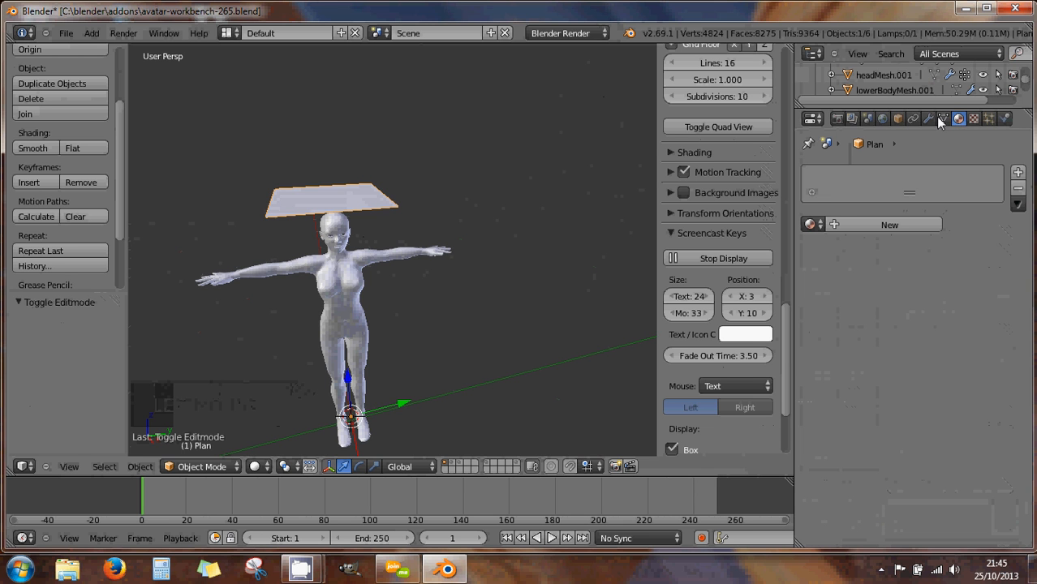
{"action": "left_click", "coordinate": [857, 222]}
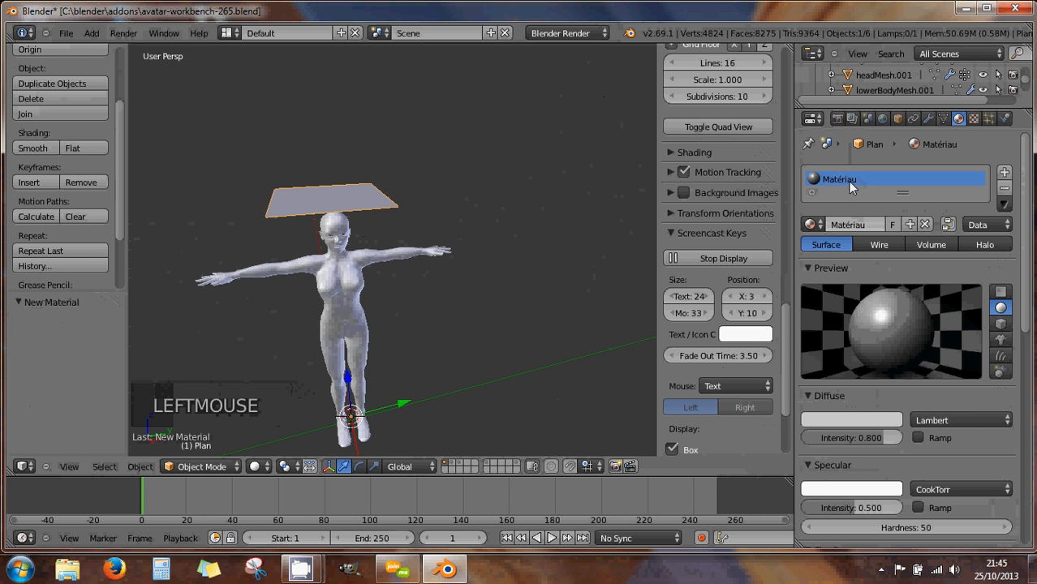
{"action": "left_click", "coordinate": [854, 227]}
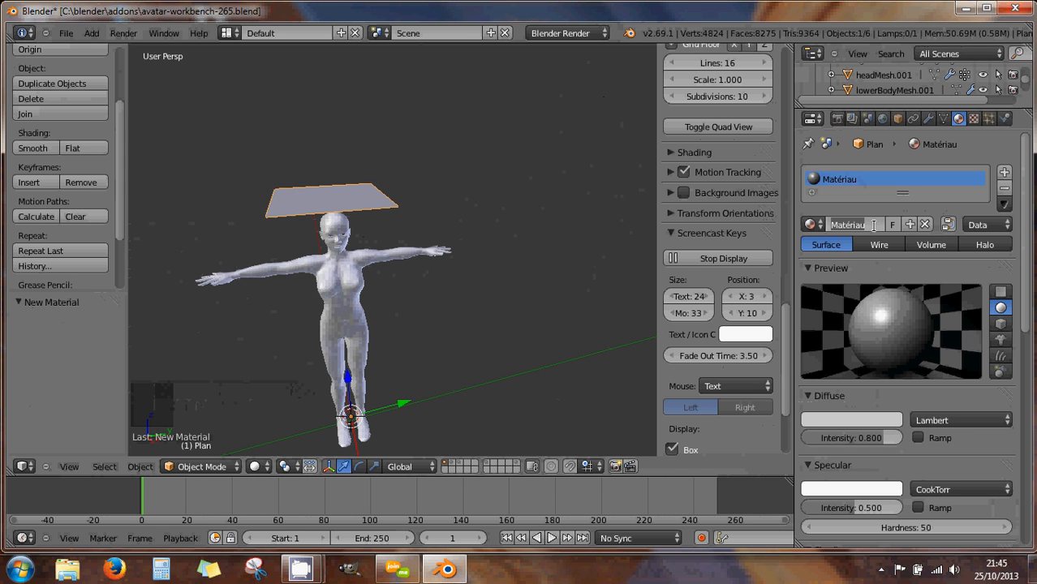
{"action": "type", "text": "voile"}
{"action": "key", "text": "Return"}
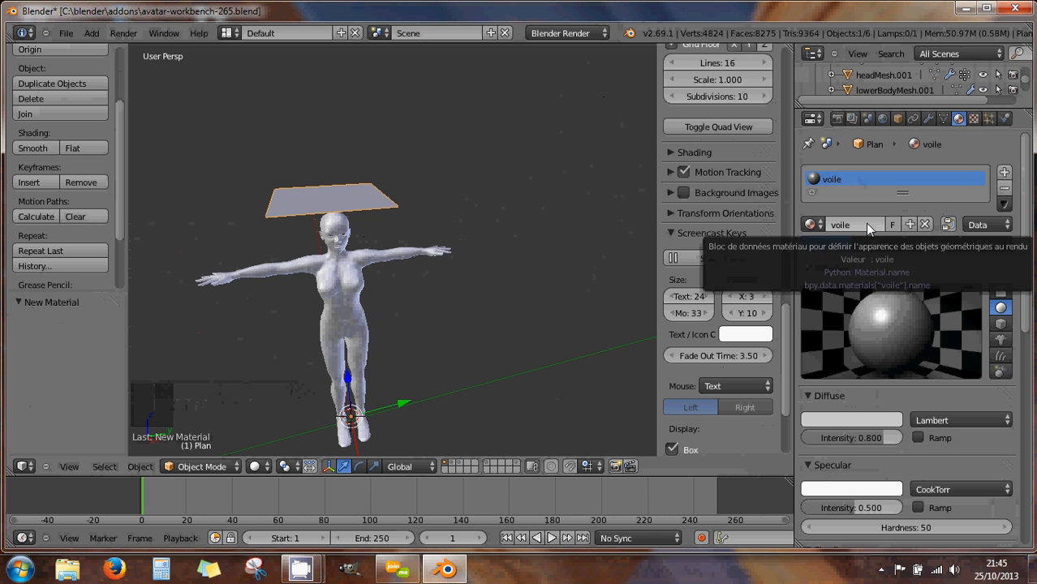
{"action": "left_click", "coordinate": [850, 420]}
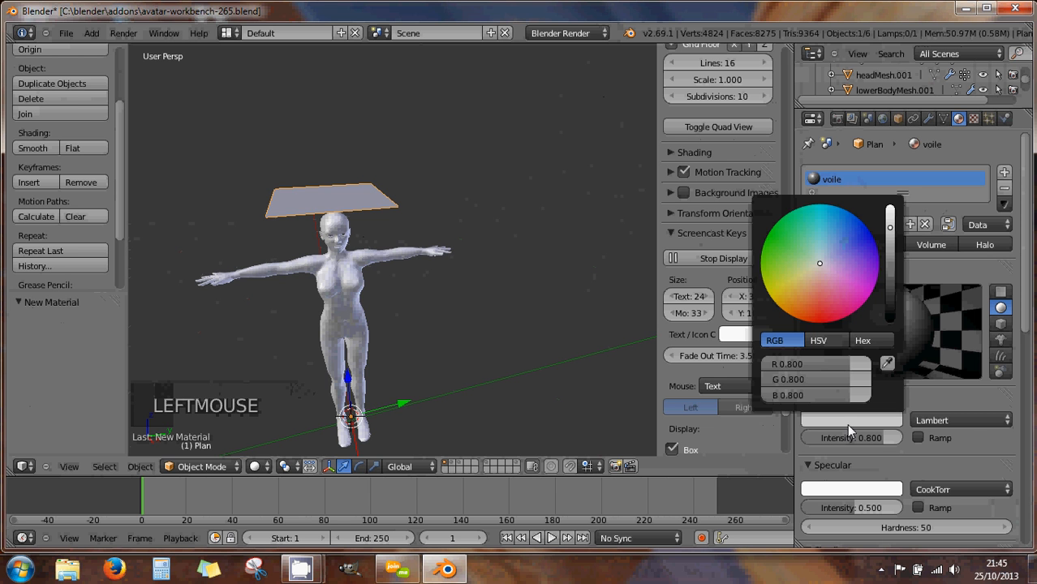
{"action": "left_click_drag", "start_coordinate": [836, 278], "coordinate": [851, 306]}
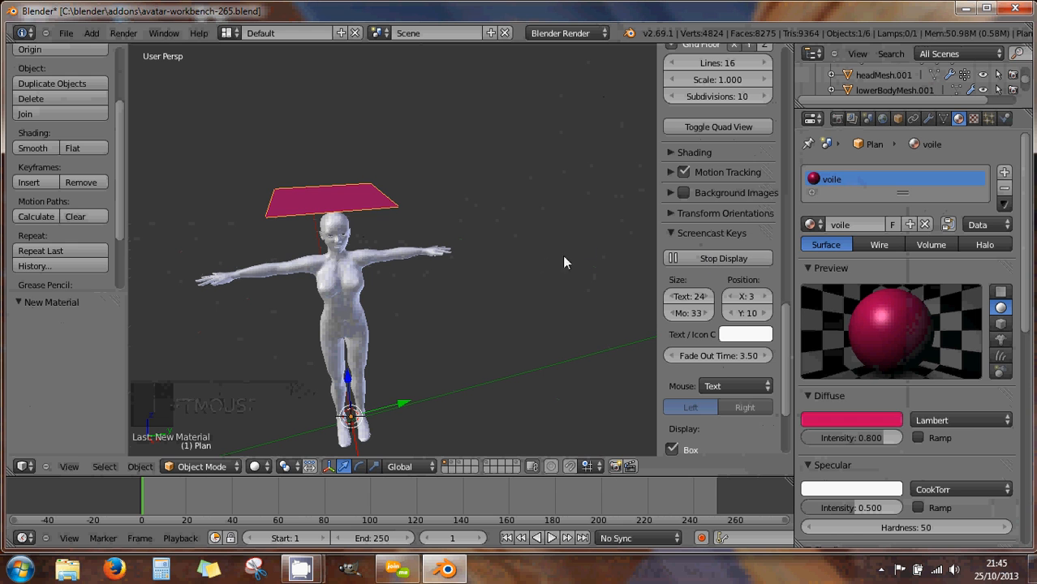
Enable Cloth physics on the plane above the avatar's head
{"action": "left_click", "coordinate": [1005, 119]}
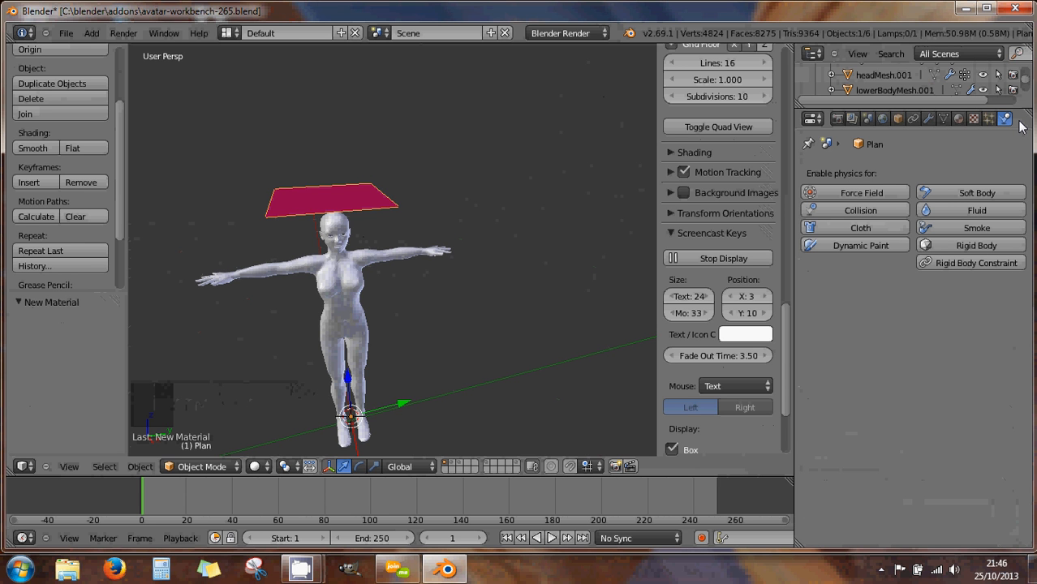
{"action": "left_click", "coordinate": [960, 120]}
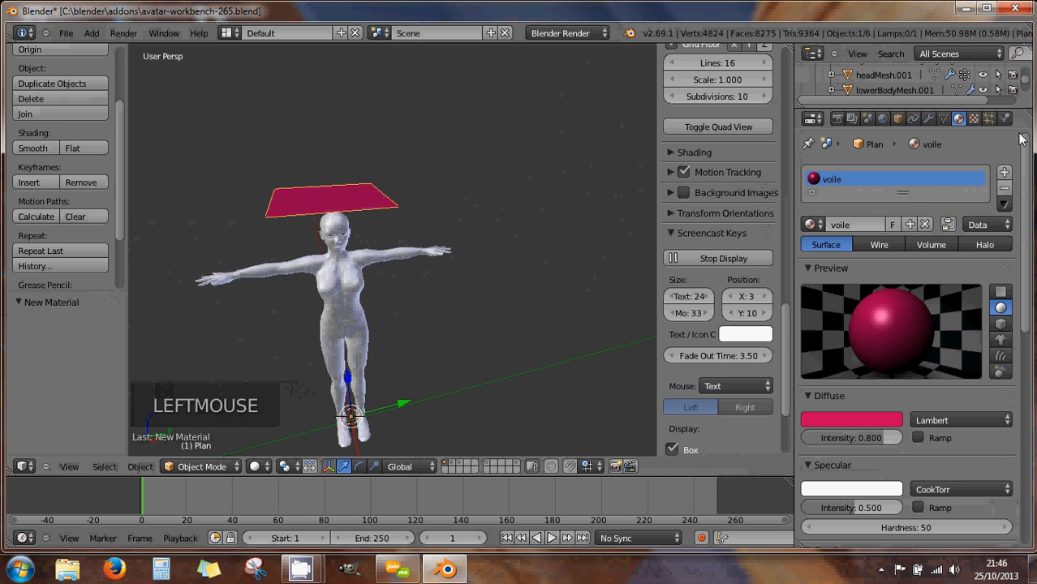
{"action": "left_click", "coordinate": [1005, 121]}
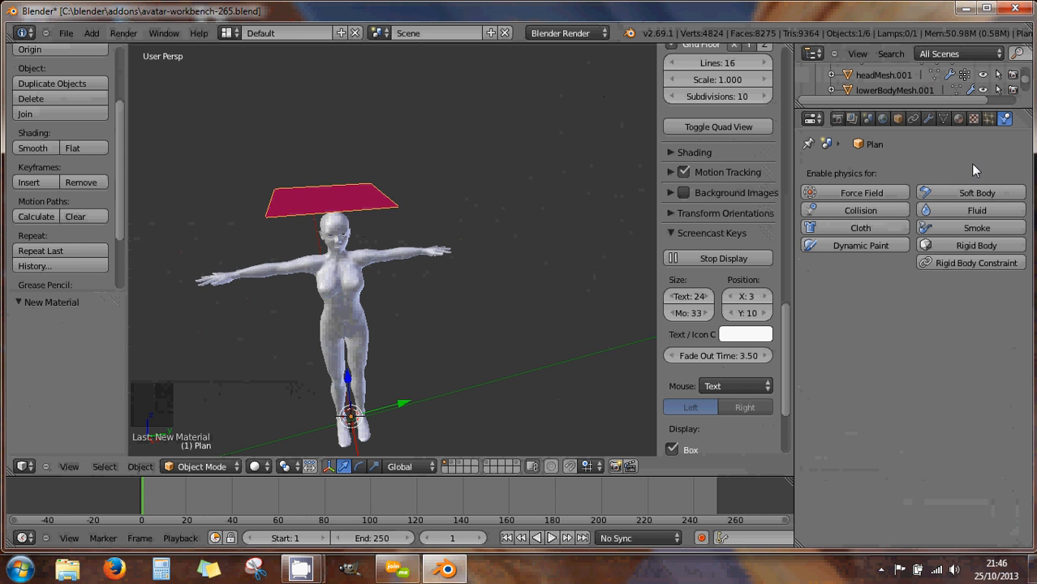
{"action": "left_click", "coordinate": [854, 229]}
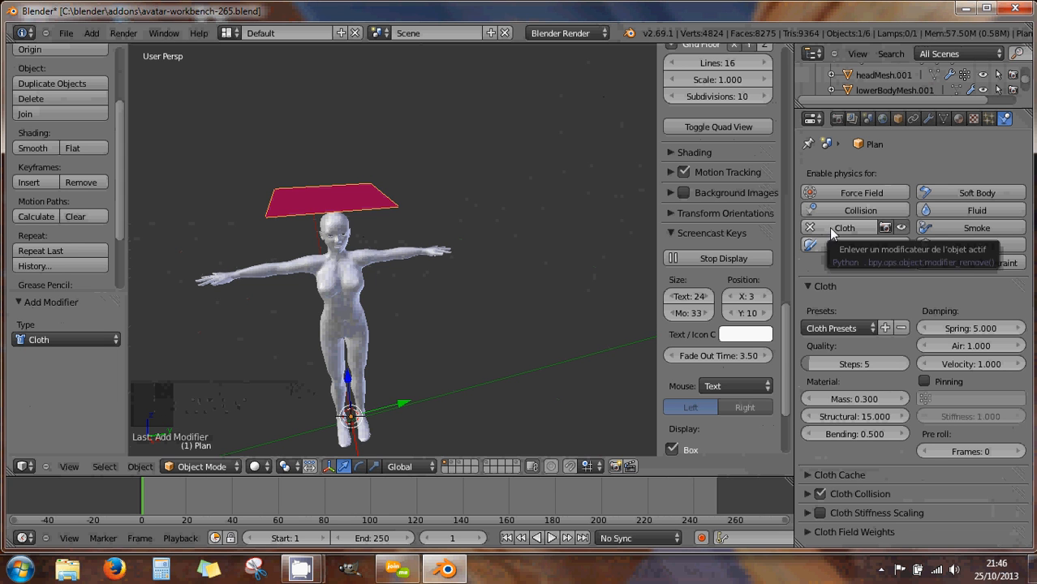
Apply the Cotton preset to the plane's cloth simulation
{"action": "scroll", "coordinate": [855, 299], "scroll_direction": "down", "scroll_amount": 1}
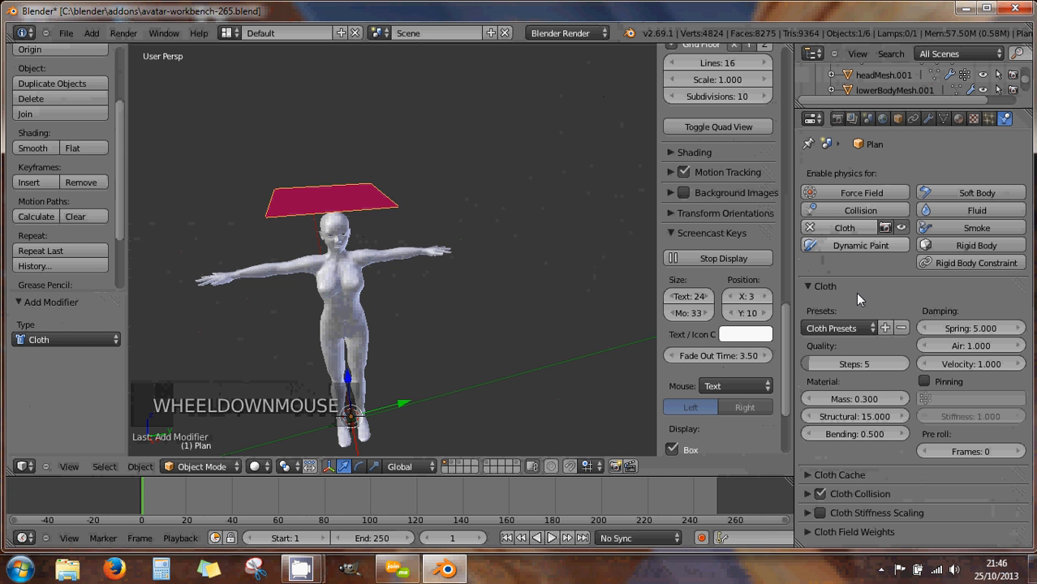
{"action": "scroll", "coordinate": [859, 292], "scroll_direction": "down", "scroll_amount": 2}
{"action": "left_click", "coordinate": [863, 285]}
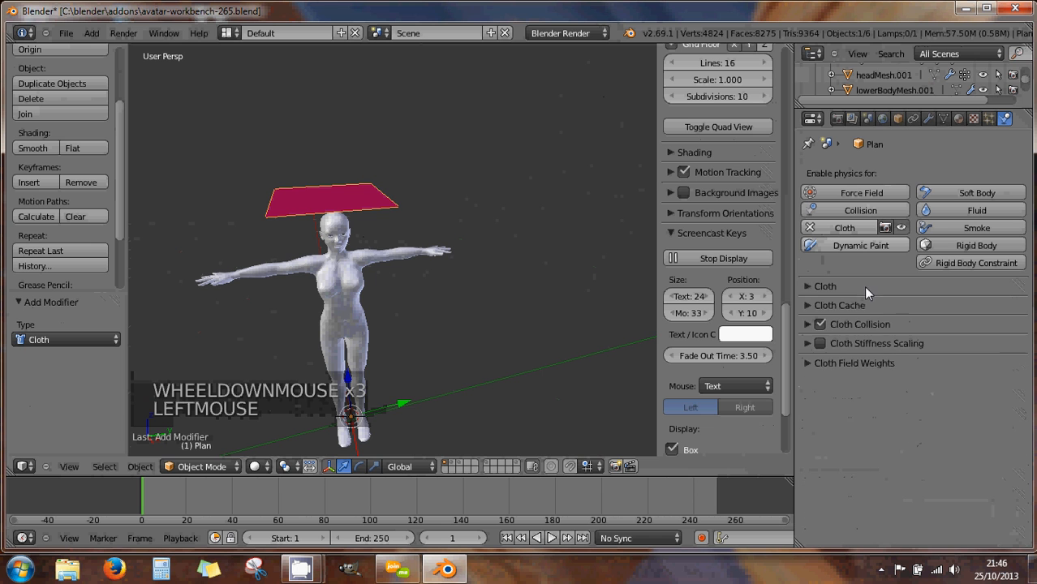
{"action": "left_click", "coordinate": [807, 286]}
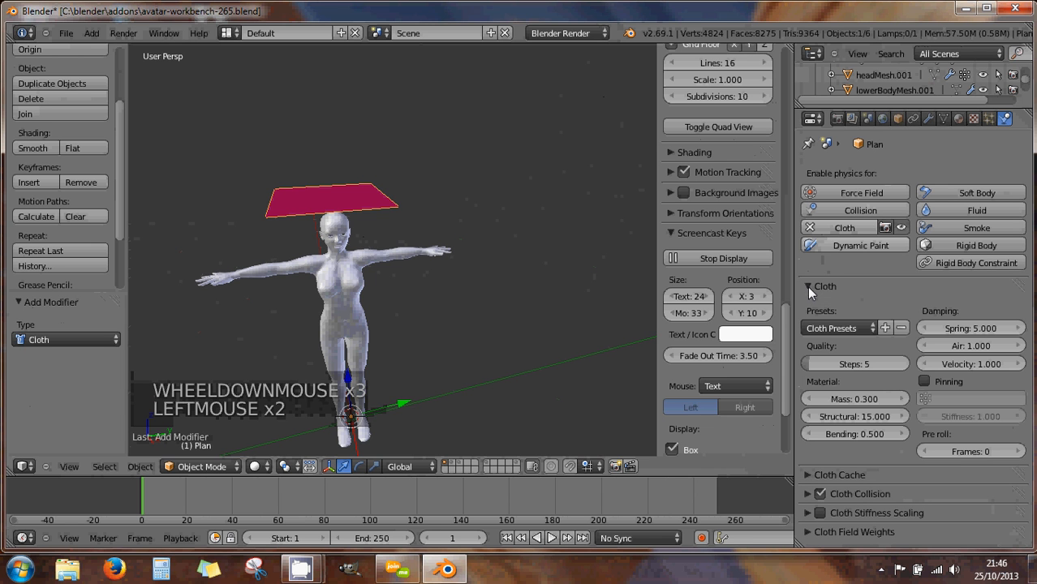
{"action": "left_click", "coordinate": [862, 328]}
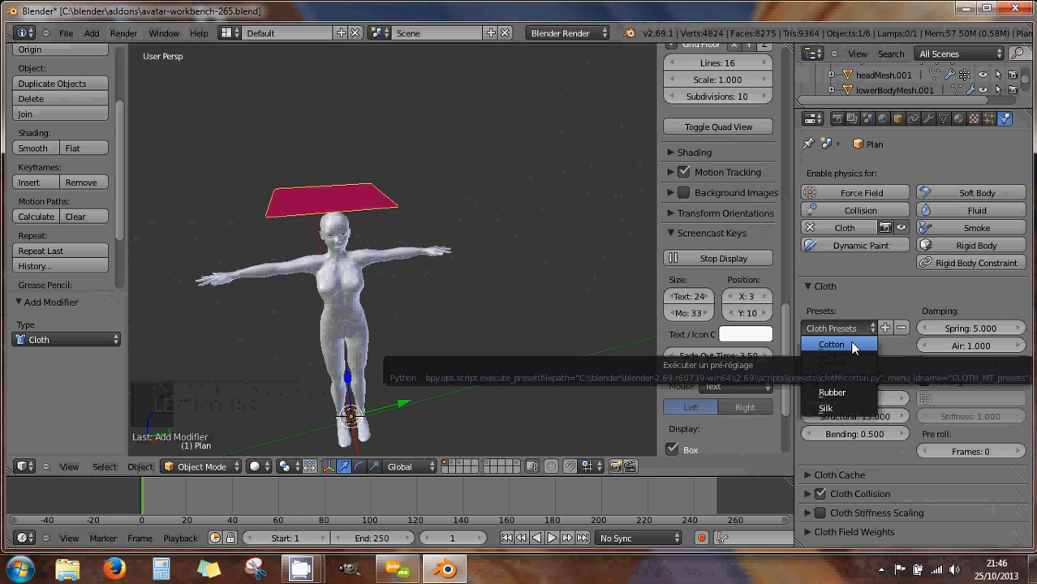
{"action": "left_click", "coordinate": [851, 346]}
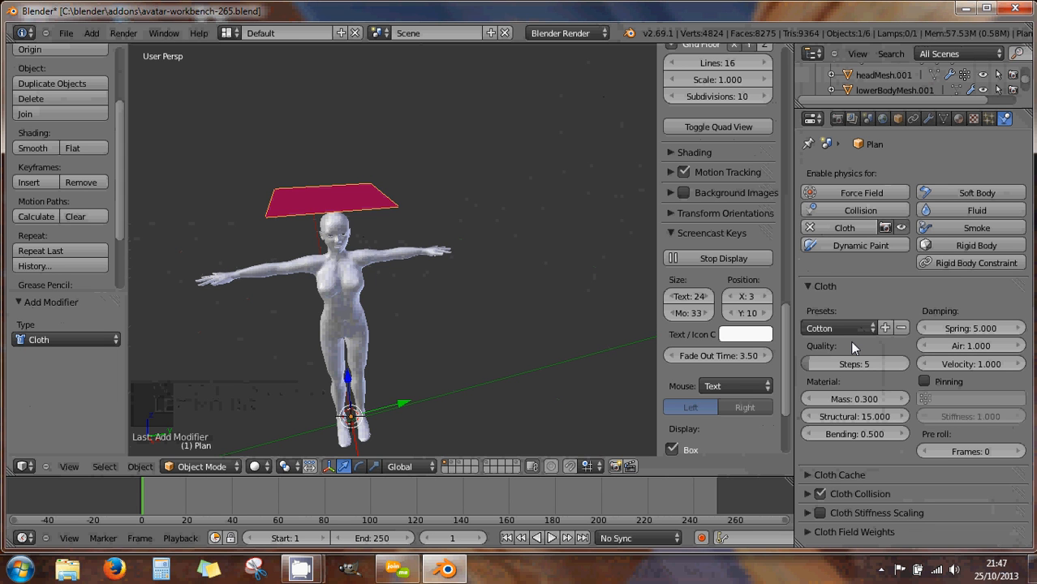
Set the cloth simulation's quality to 10 steps
{"action": "left_click", "coordinate": [810, 364]}
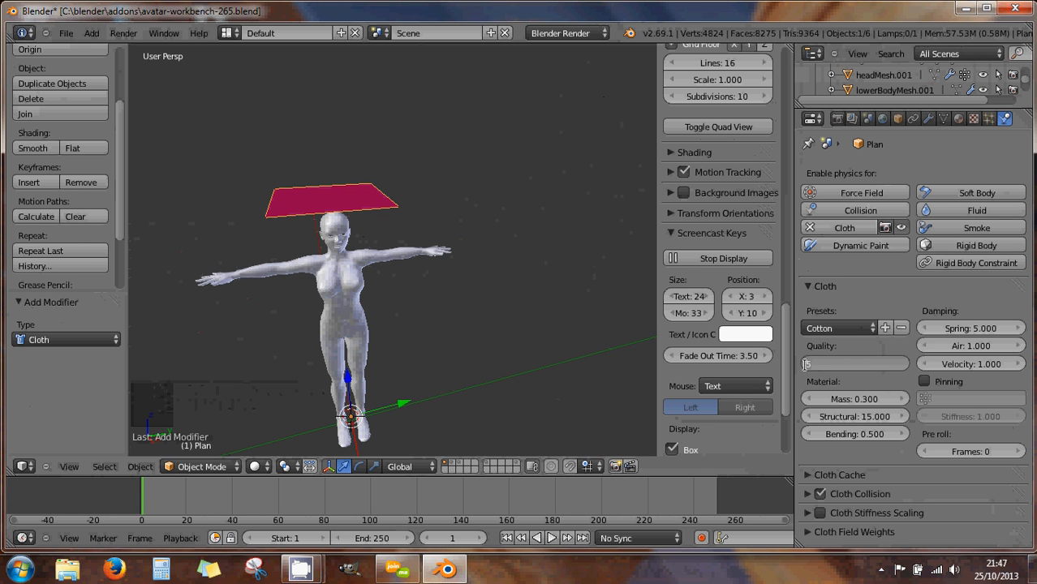
{"action": "type", "text": "10"}
{"action": "key", "text": "Return"}
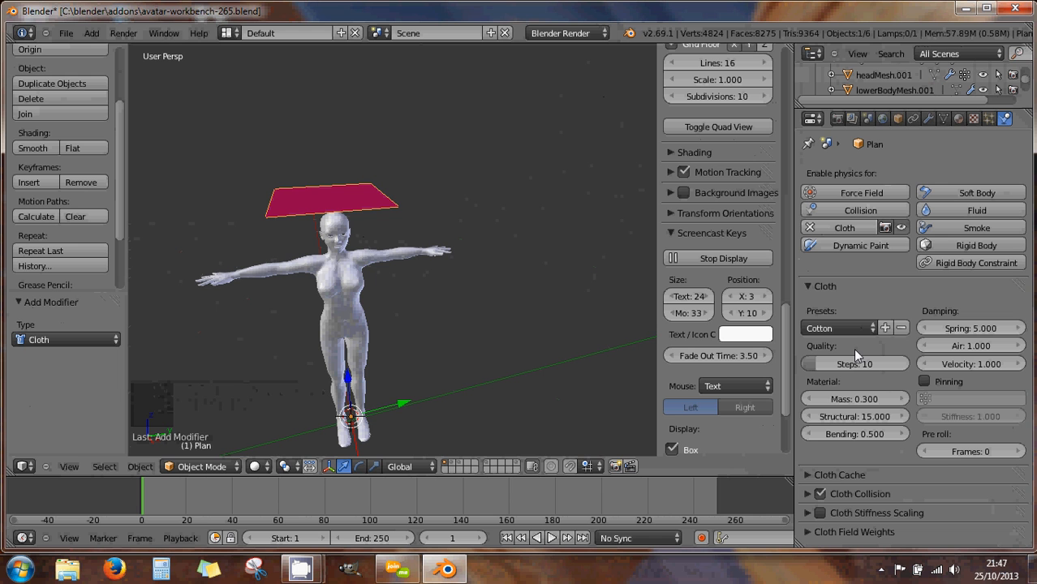
{"action": "scroll", "coordinate": [864, 355], "scroll_direction": "down", "scroll_amount": 1}
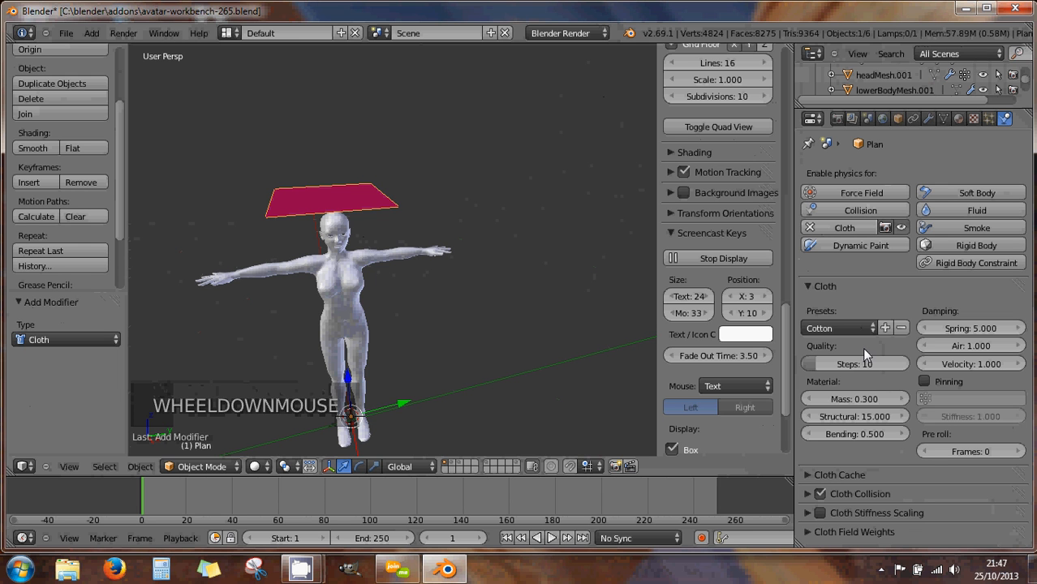
{"action": "left_click", "coordinate": [863, 351]}
{"action": "scroll", "coordinate": [865, 347], "scroll_direction": "down", "scroll_amount": 1}
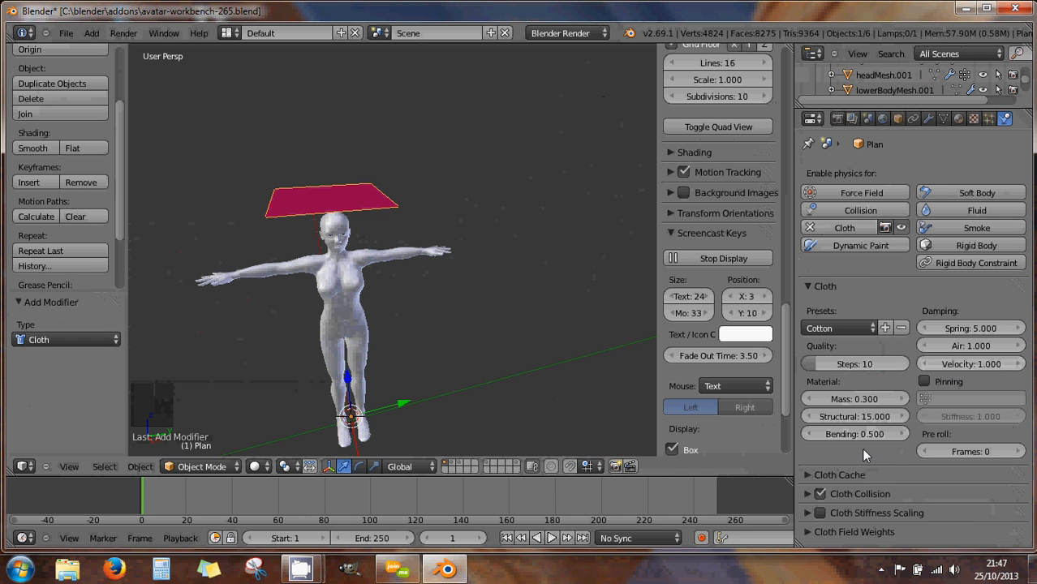
Set the end frame of the cloth cache to 100
{"action": "left_click", "coordinate": [807, 476]}
{"action": "scroll", "coordinate": [849, 458], "scroll_direction": "down", "scroll_amount": 2}
{"action": "scroll", "coordinate": [849, 460], "scroll_direction": "down", "scroll_amount": 3}
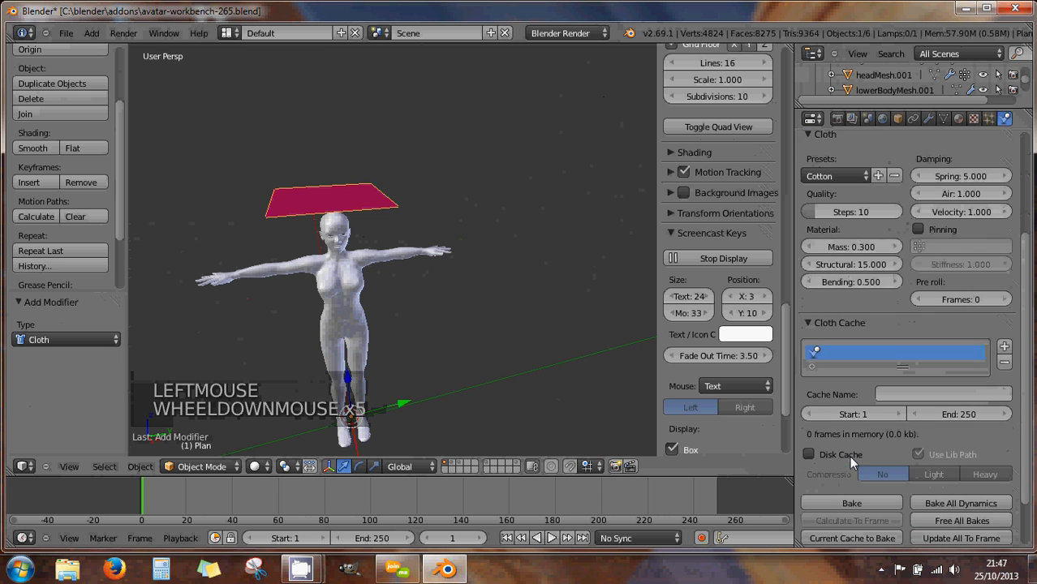
{"action": "scroll", "coordinate": [852, 450], "scroll_direction": "down", "scroll_amount": 1}
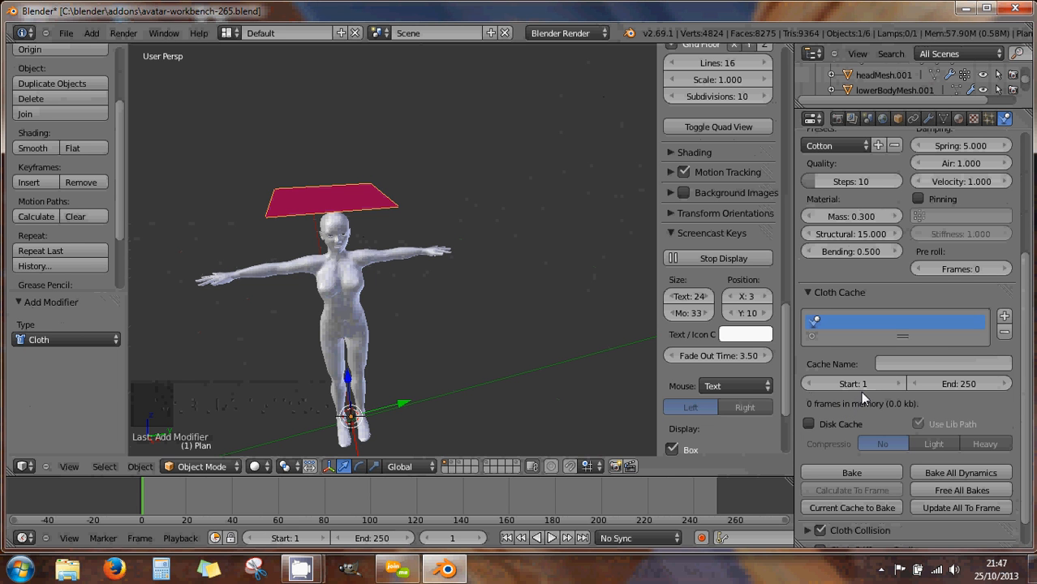
{"action": "left_click", "coordinate": [965, 384]}
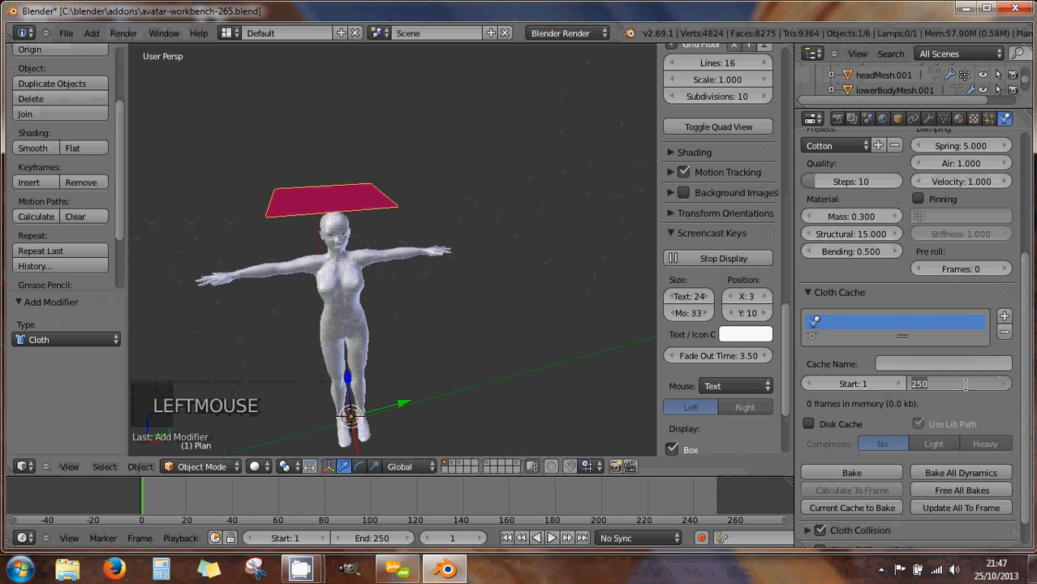
{"action": "type", "text": "100"}
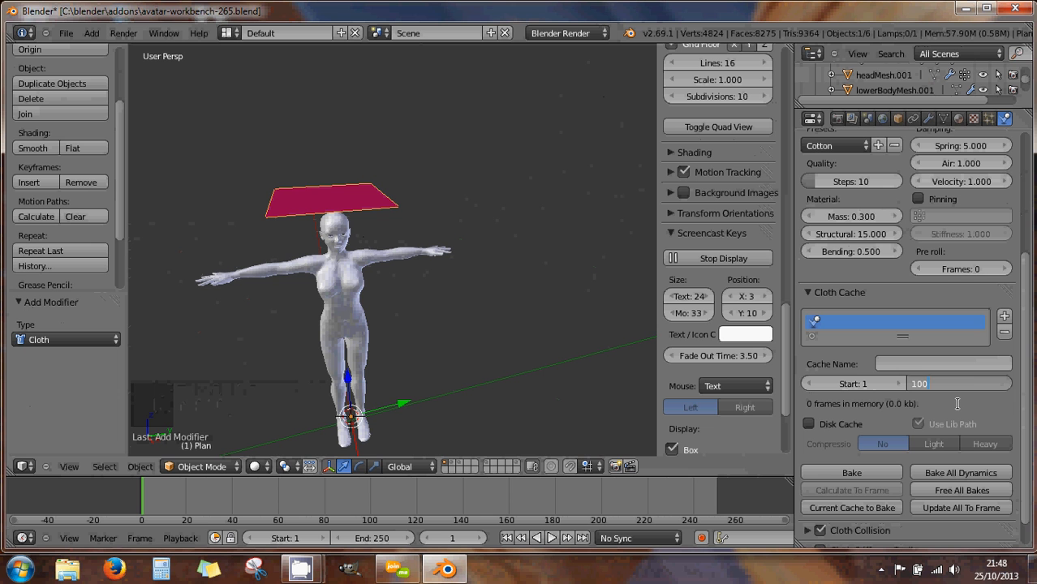
{"action": "key", "text": "Return"}
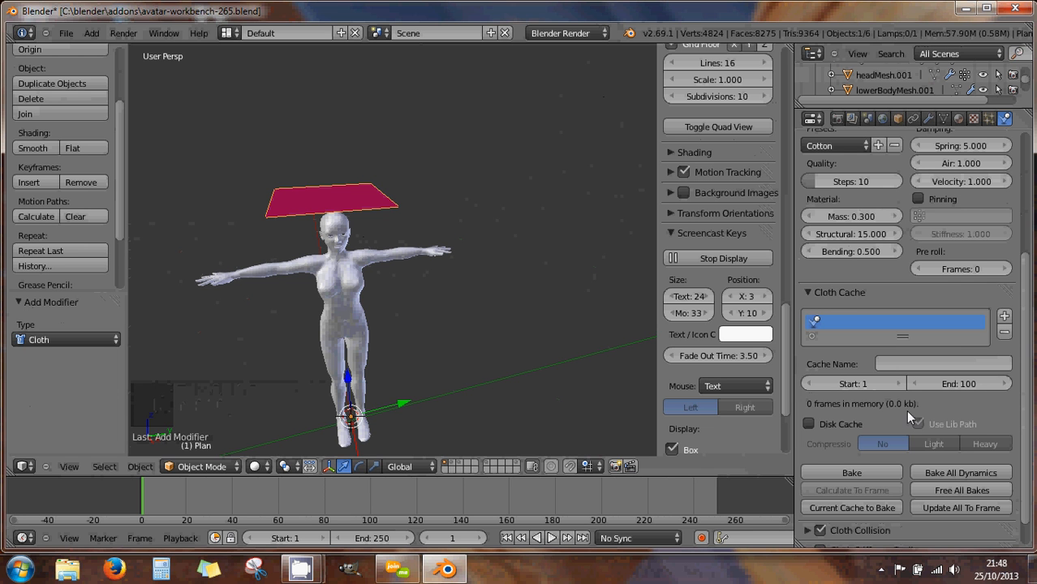
Enable Self Collision in the plane's cloth collision settings
{"action": "scroll", "coordinate": [893, 400], "scroll_direction": "down", "scroll_amount": 2}
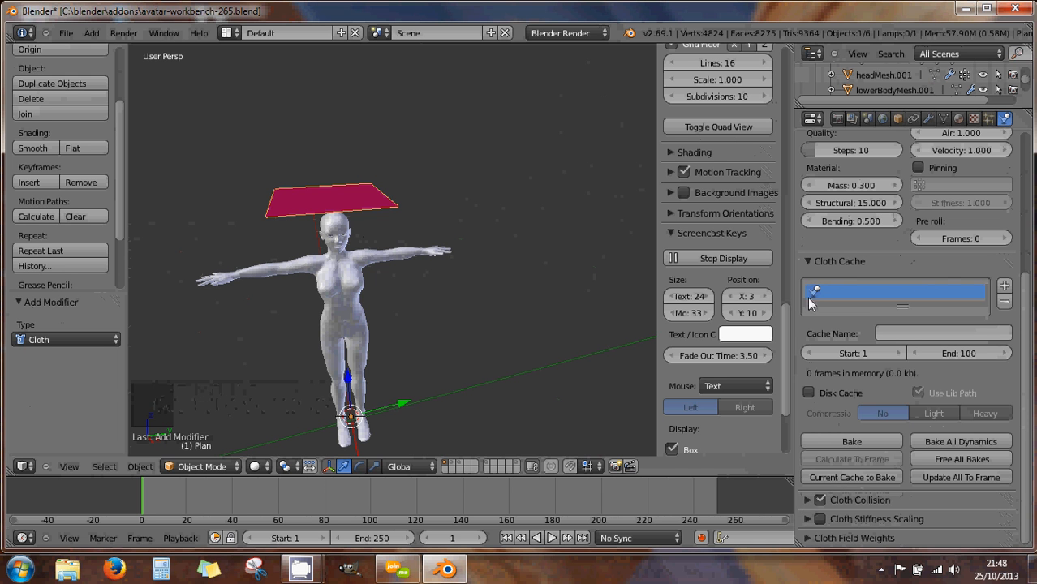
{"action": "left_click", "coordinate": [806, 261]}
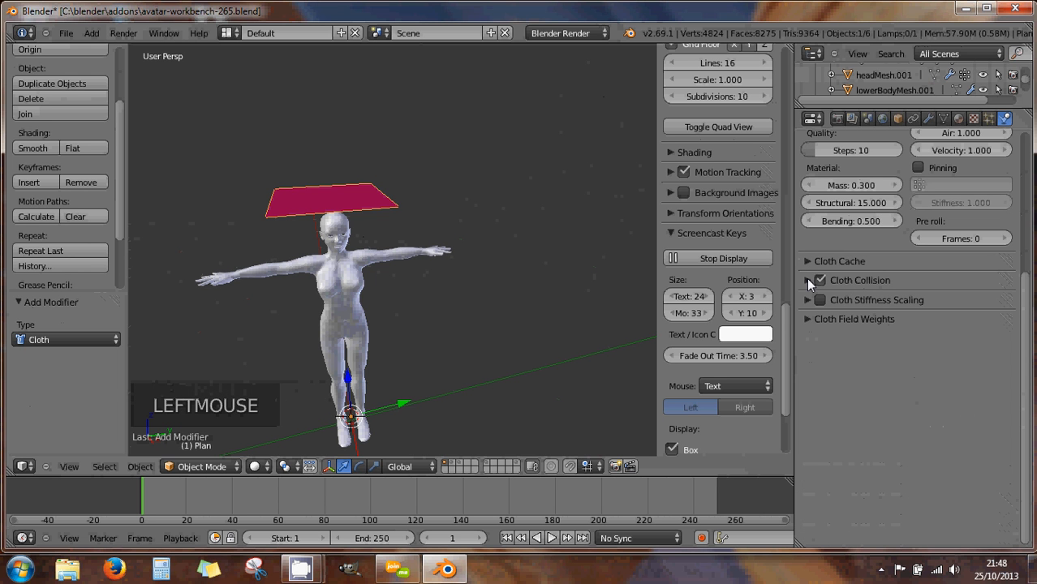
{"action": "left_click", "coordinate": [808, 281]}
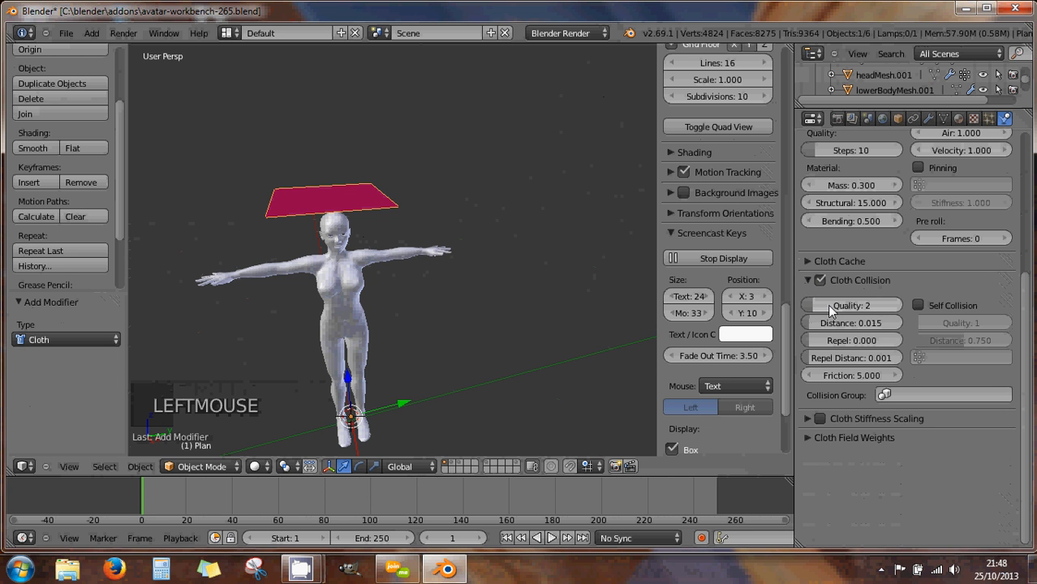
{"action": "left_click", "coordinate": [918, 303]}
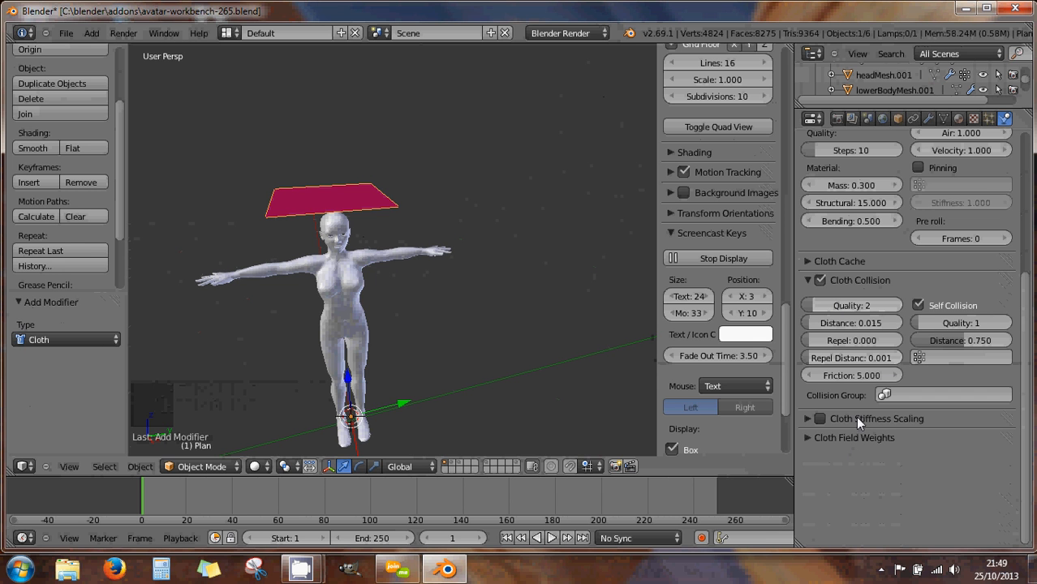
Examine the cloth's stiffness scaling options and its field weights, including gravity and wind
{"action": "left_click", "coordinate": [807, 419]}
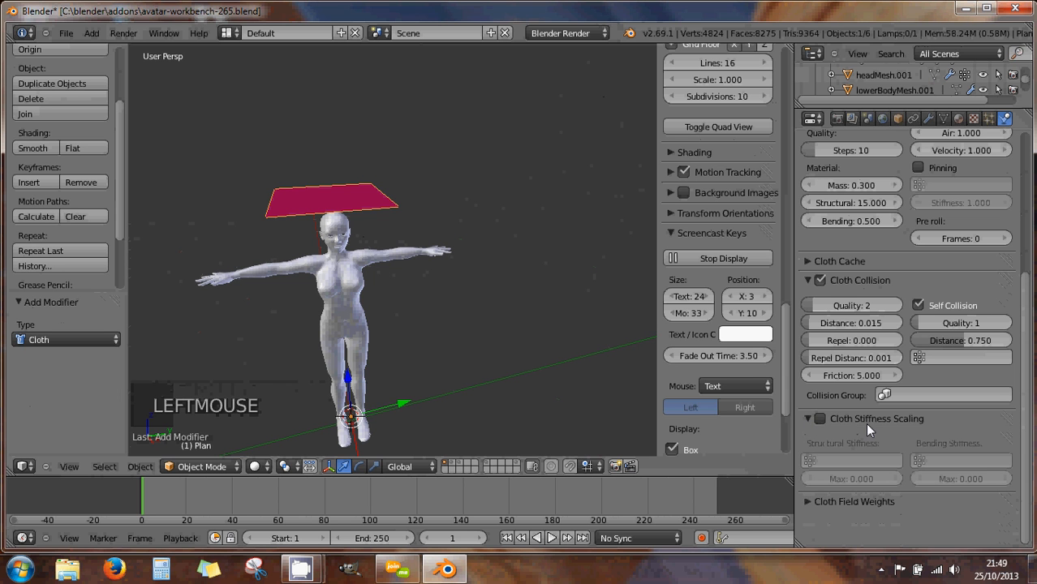
{"action": "scroll", "coordinate": [866, 423], "scroll_direction": "down", "scroll_amount": 2}
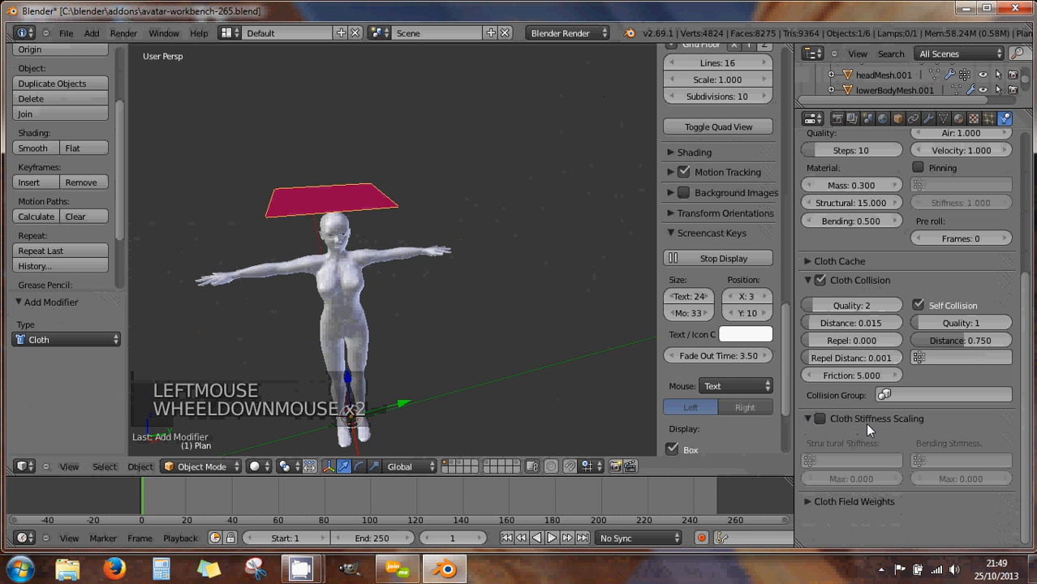
{"action": "left_click", "coordinate": [982, 420]}
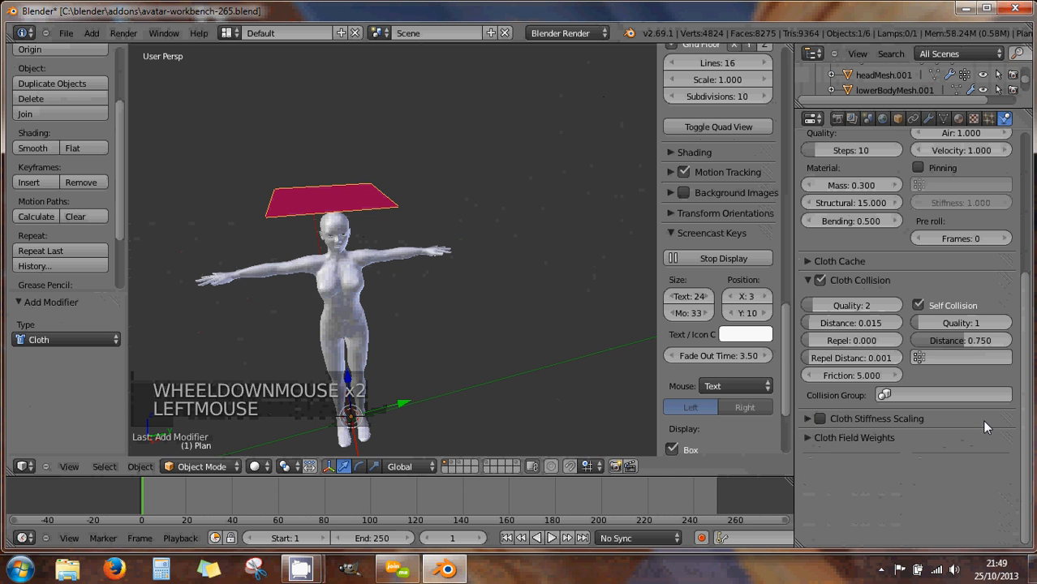
{"action": "left_click", "coordinate": [806, 439]}
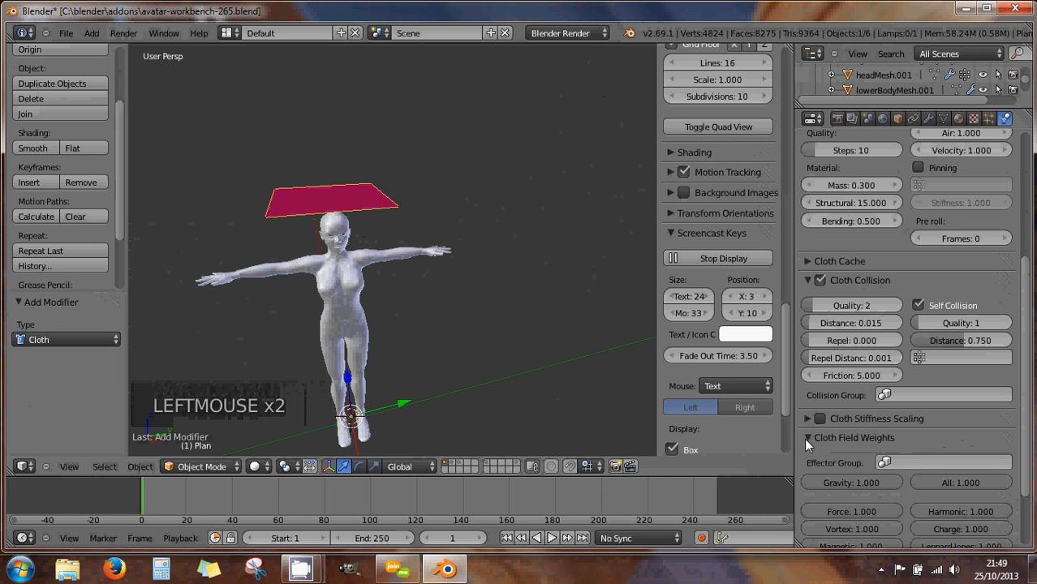
{"action": "left_click_drag", "start_coordinate": [1014, 440], "coordinate": [1024, 499]}
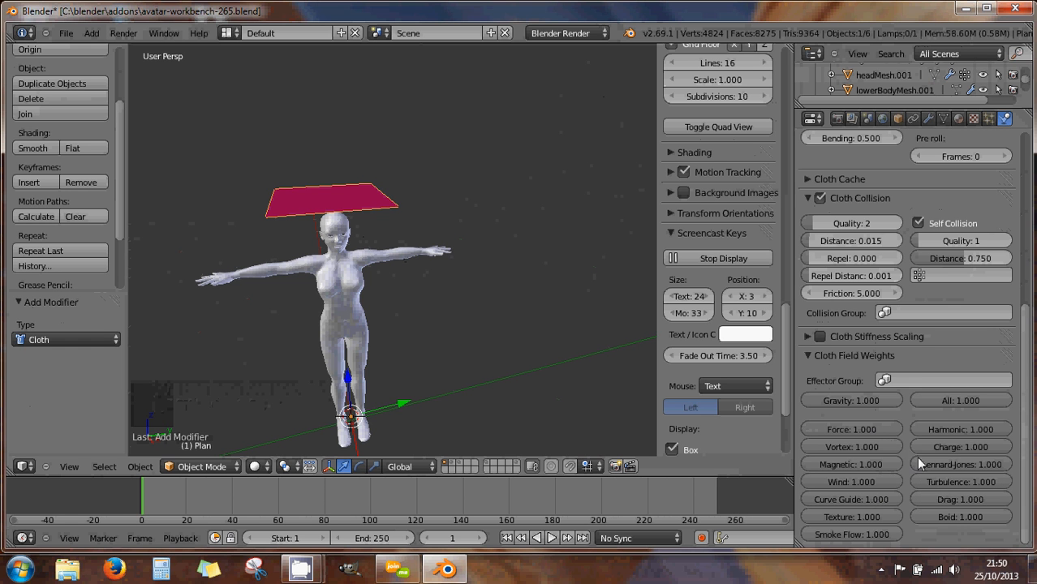
Enable Collision physics on the avatar's head and upper body with the default collision settings
{"action": "left_click", "coordinate": [808, 355]}
{"action": "scroll", "coordinate": [925, 458], "scroll_direction": "up", "scroll_amount": 9}
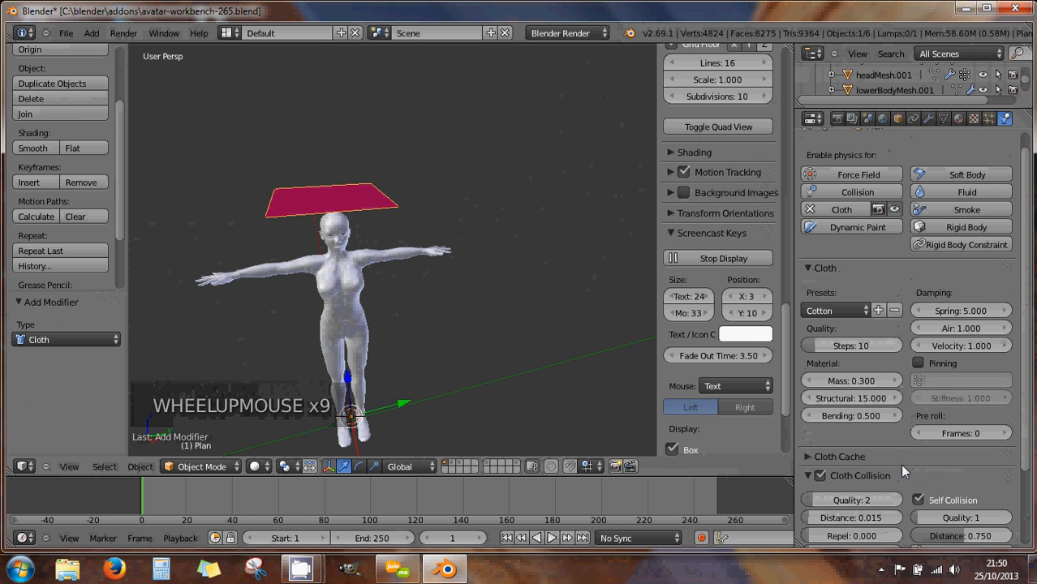
{"action": "scroll", "coordinate": [900, 463], "scroll_direction": "up", "scroll_amount": 3}
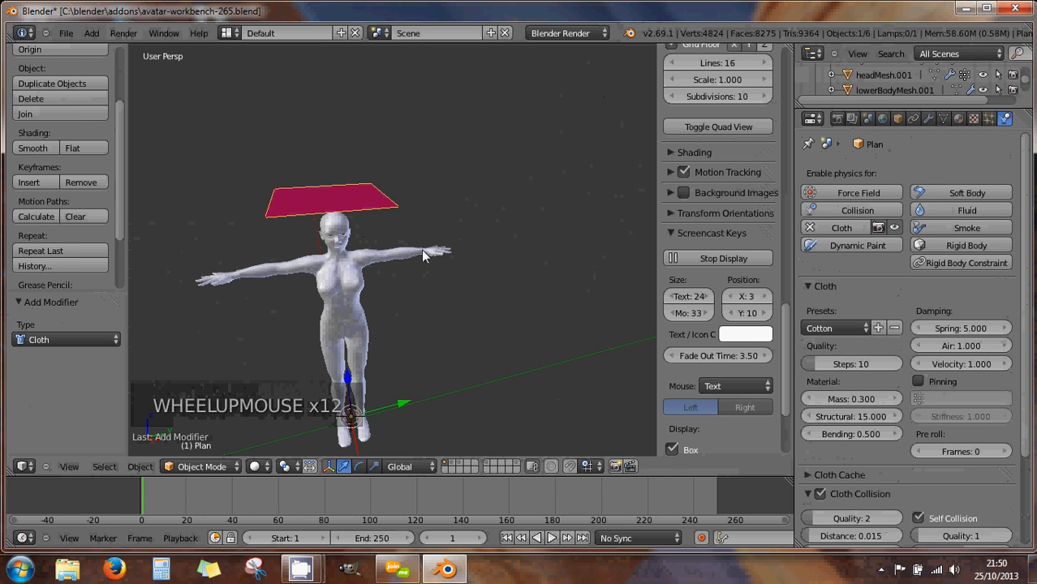
{"action": "right_click", "coordinate": [337, 231]}
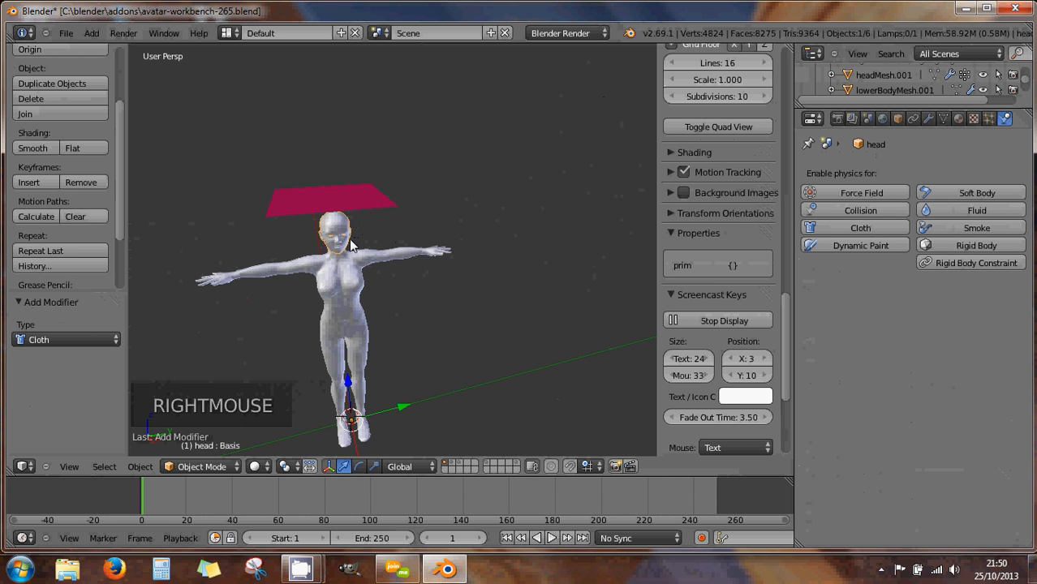
{"action": "middle_click", "coordinate": [356, 244]}
{"action": "middle_click_drag", "start_coordinate": [358, 249], "coordinate": [384, 243]}
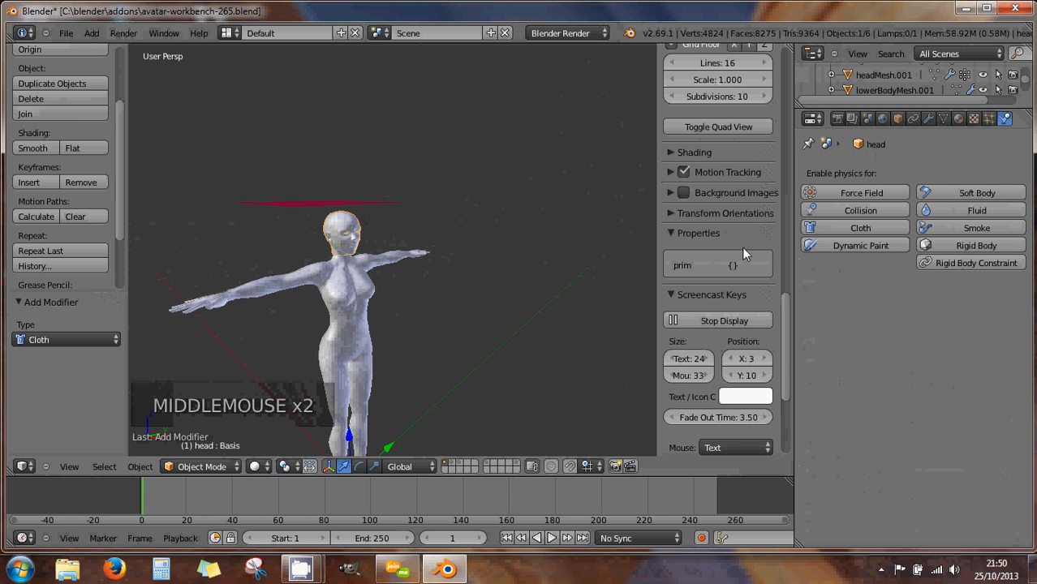
{"action": "left_click", "coordinate": [855, 211]}
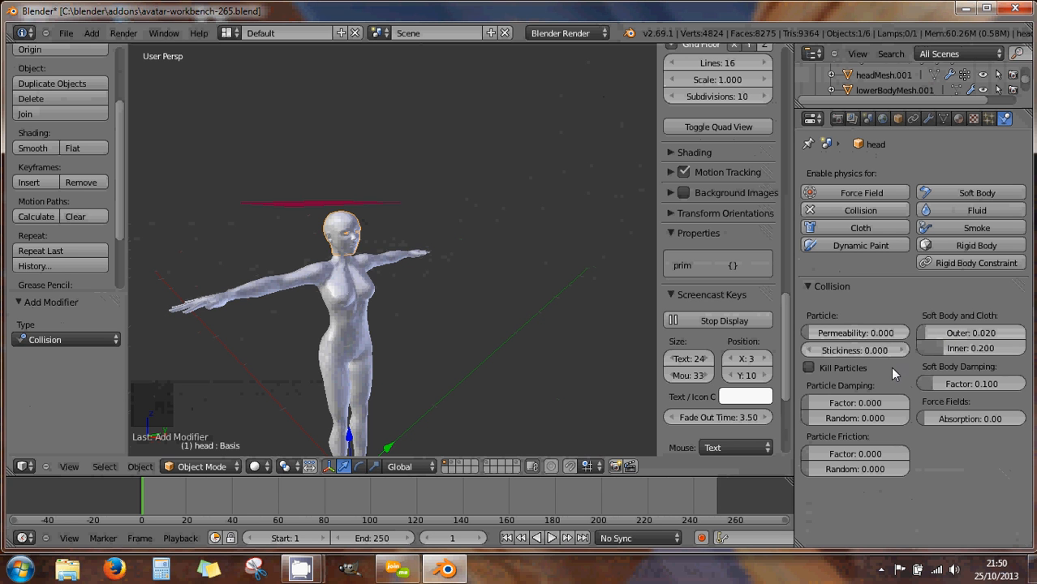
{"action": "right_click", "coordinate": [348, 287]}
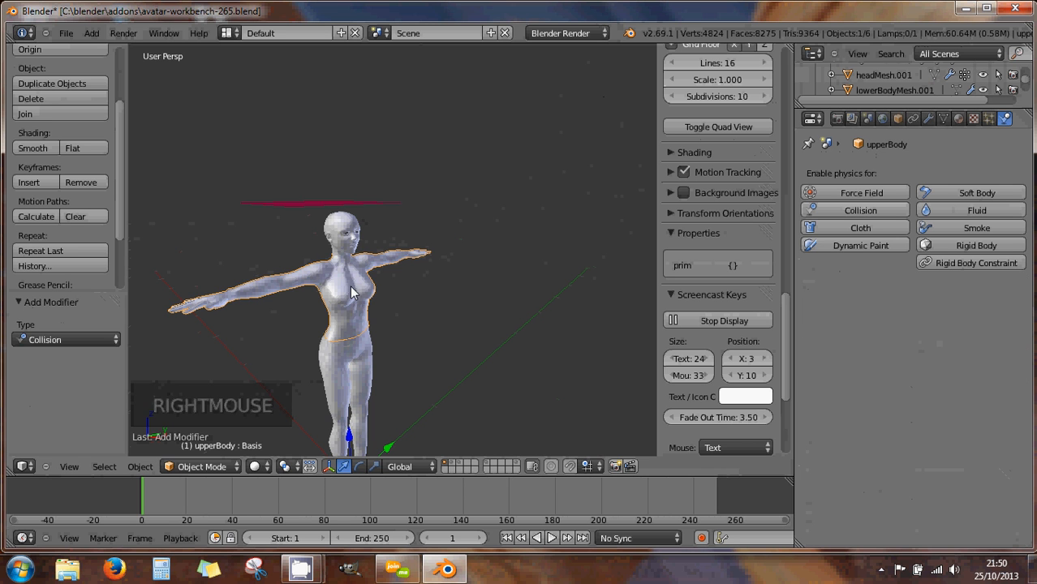
{"action": "left_click", "coordinate": [854, 213]}
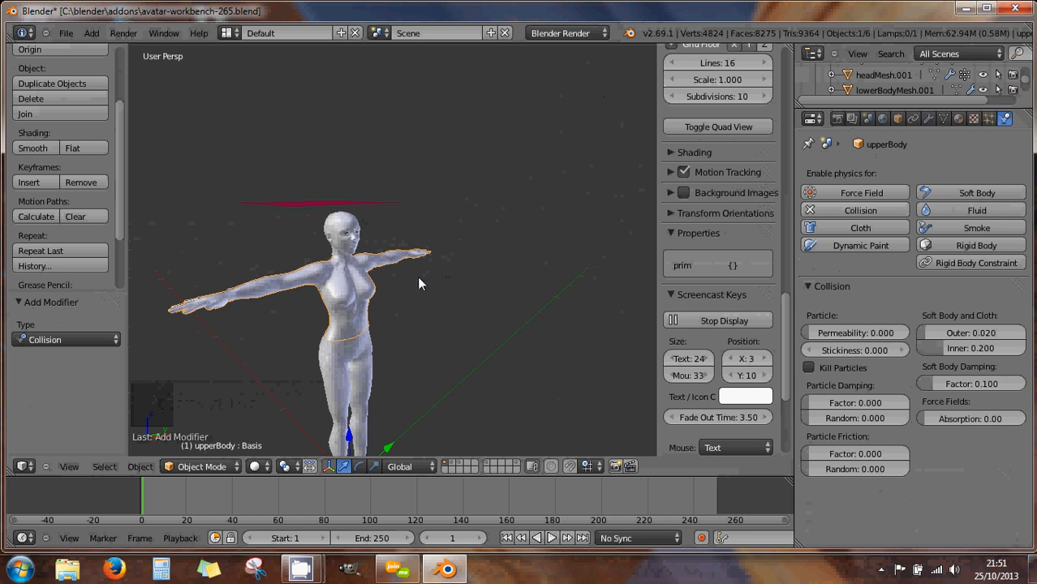
Review the plane's cloth settings, including its collision options and the frame range of its cloth cache
{"action": "middle_click_drag", "start_coordinate": [423, 275], "coordinate": [340, 199]}
{"action": "right_click", "coordinate": [338, 203]}
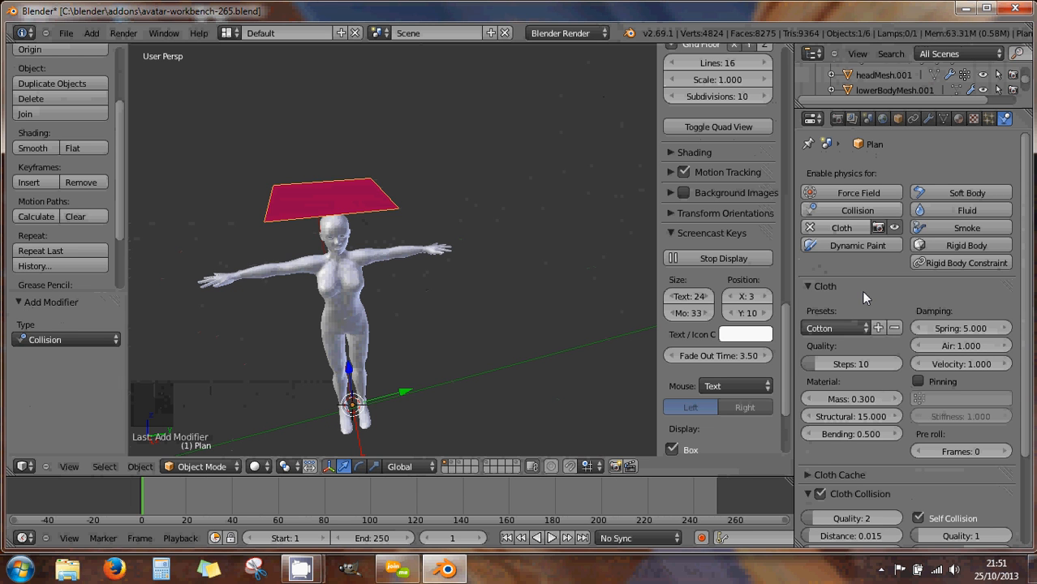
{"action": "scroll", "coordinate": [863, 297], "scroll_direction": "down", "scroll_amount": 2}
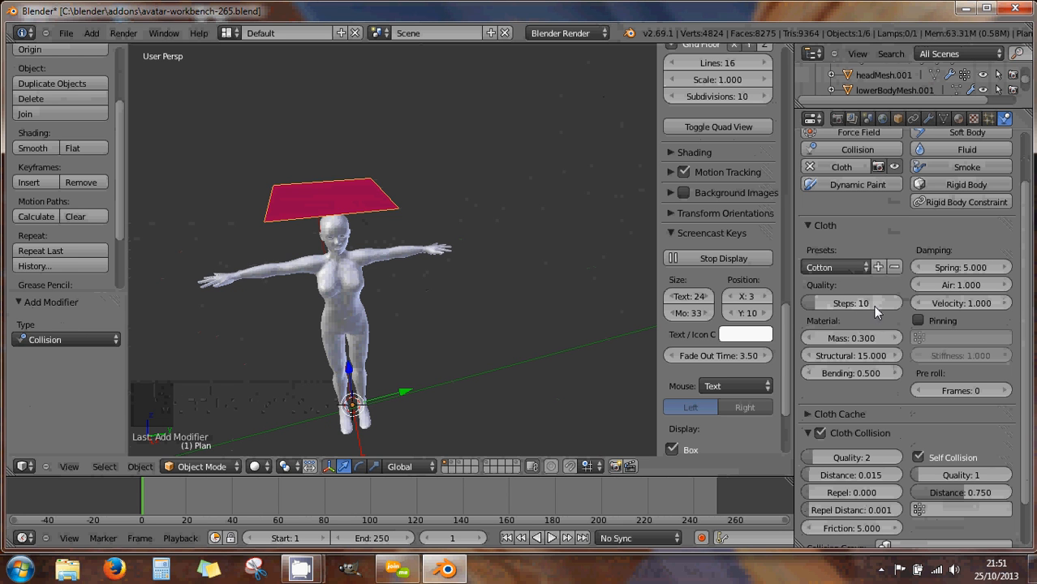
{"action": "scroll", "coordinate": [875, 306], "scroll_direction": "down", "scroll_amount": 3}
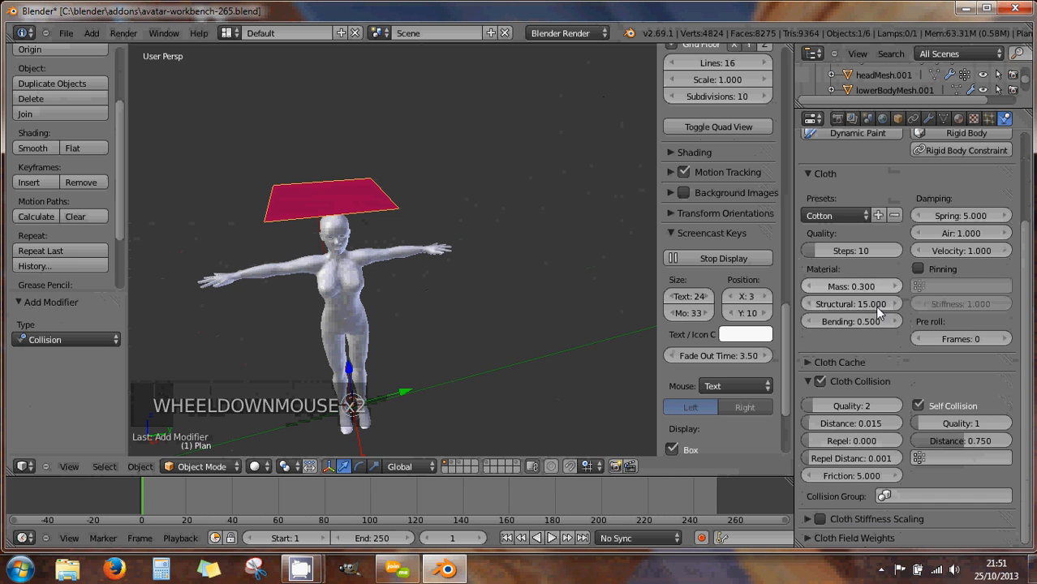
{"action": "scroll", "coordinate": [888, 348], "scroll_direction": "down", "scroll_amount": 1}
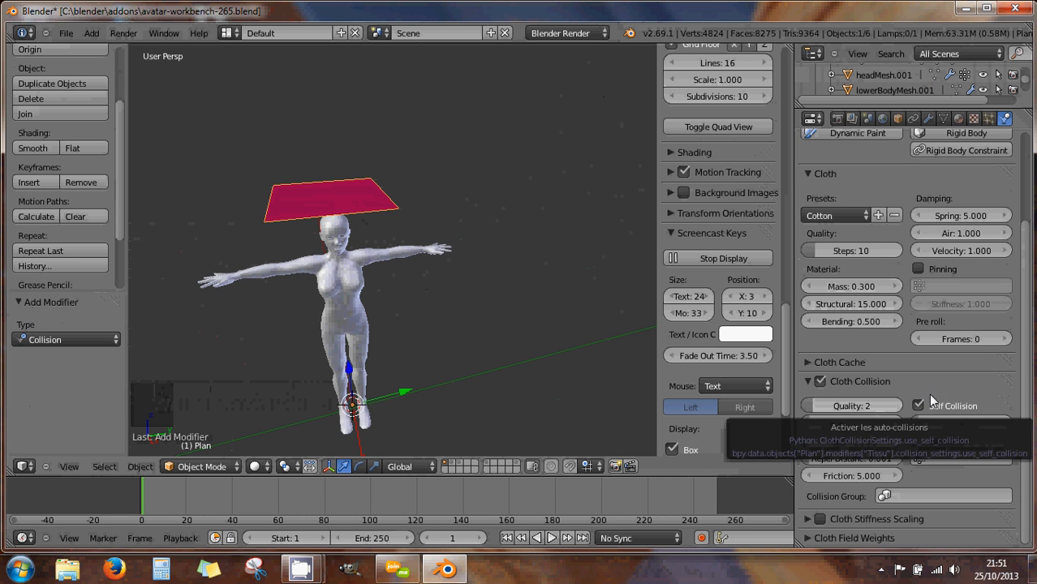
{"action": "left_click", "coordinate": [808, 363]}
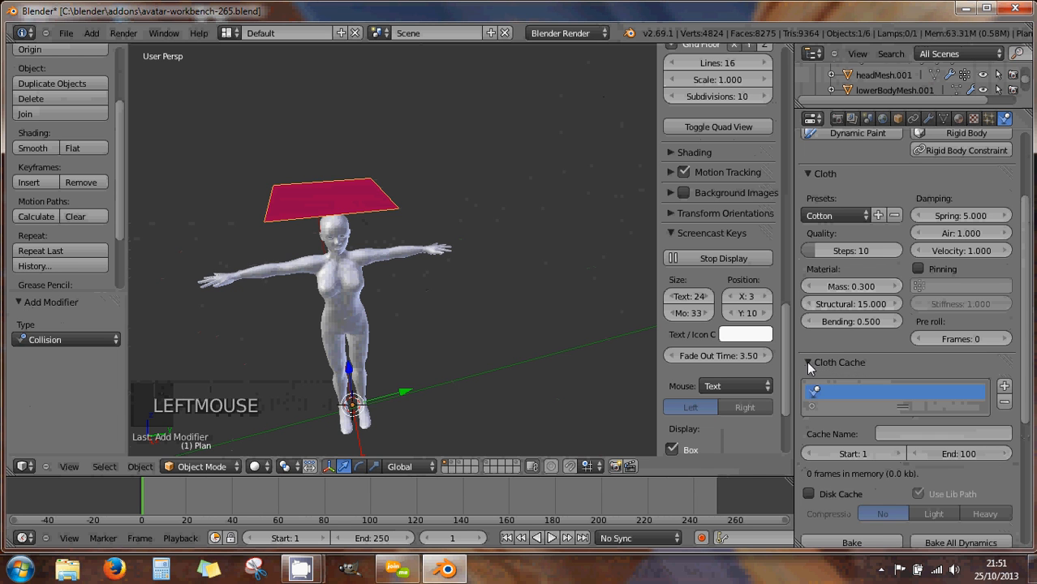
{"action": "left_click", "coordinate": [808, 363]}
{"action": "left_click", "coordinate": [806, 361]}
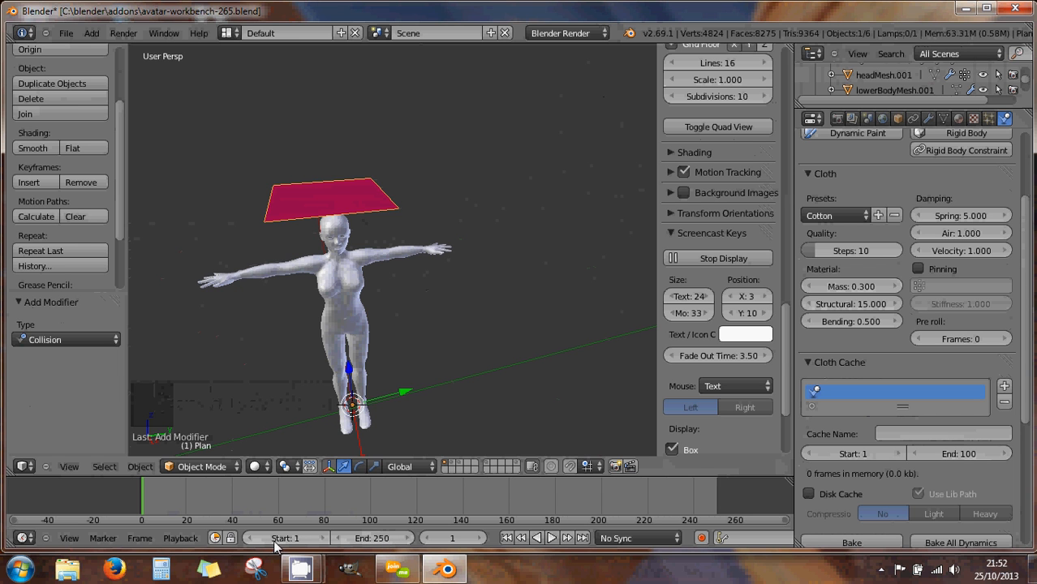
Set the end frame of the scene's timeline to 100
{"action": "left_click", "coordinate": [386, 543]}
{"action": "type", "text": "100"}
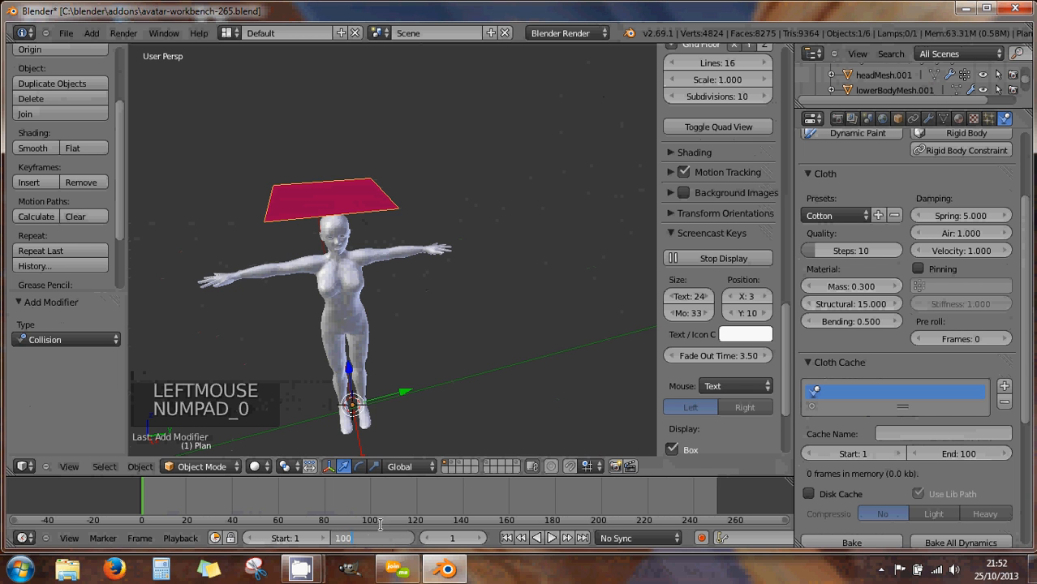
{"action": "key", "text": "Return"}
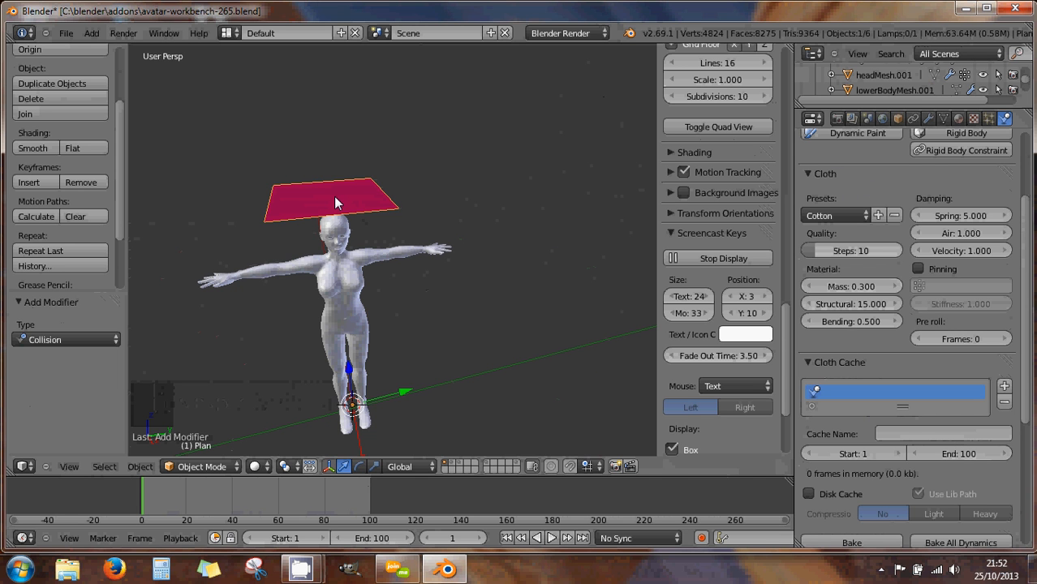
Check the Collision physics settings of the avatar's head and upper body
{"action": "right_click", "coordinate": [339, 242]}
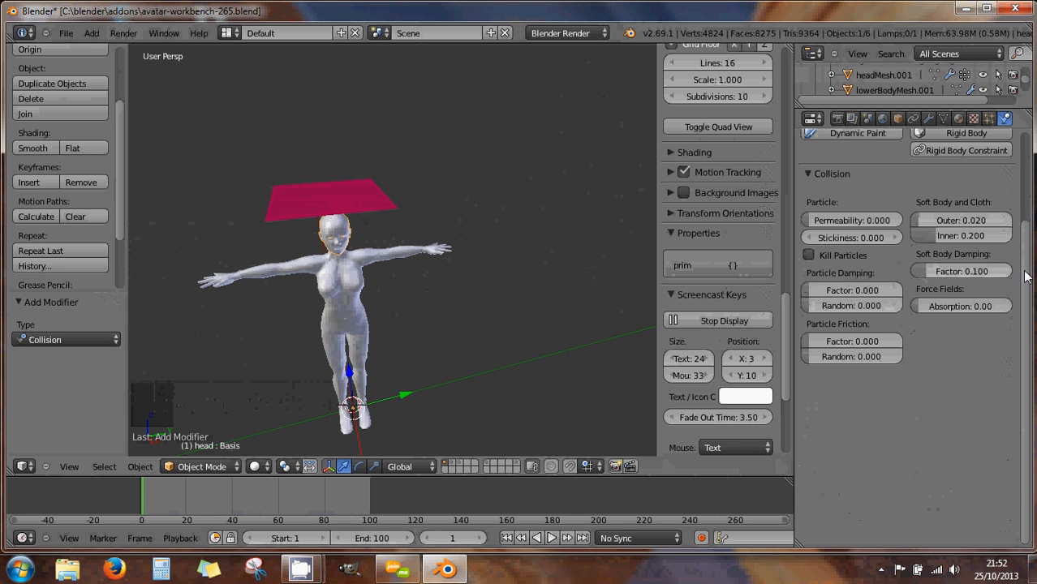
{"action": "left_click_drag", "start_coordinate": [1029, 268], "coordinate": [1027, 148]}
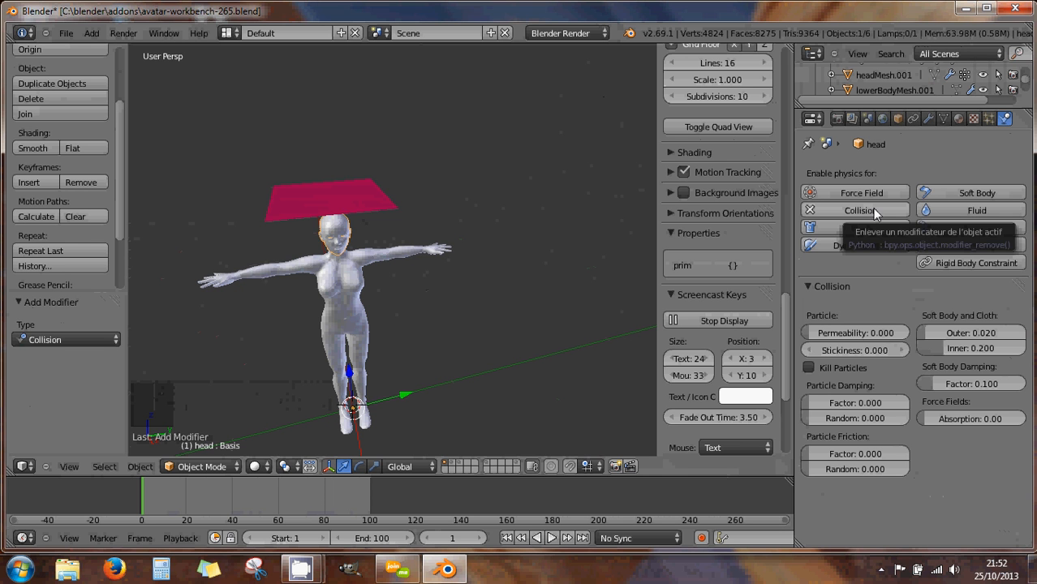
{"action": "right_click", "coordinate": [354, 290]}
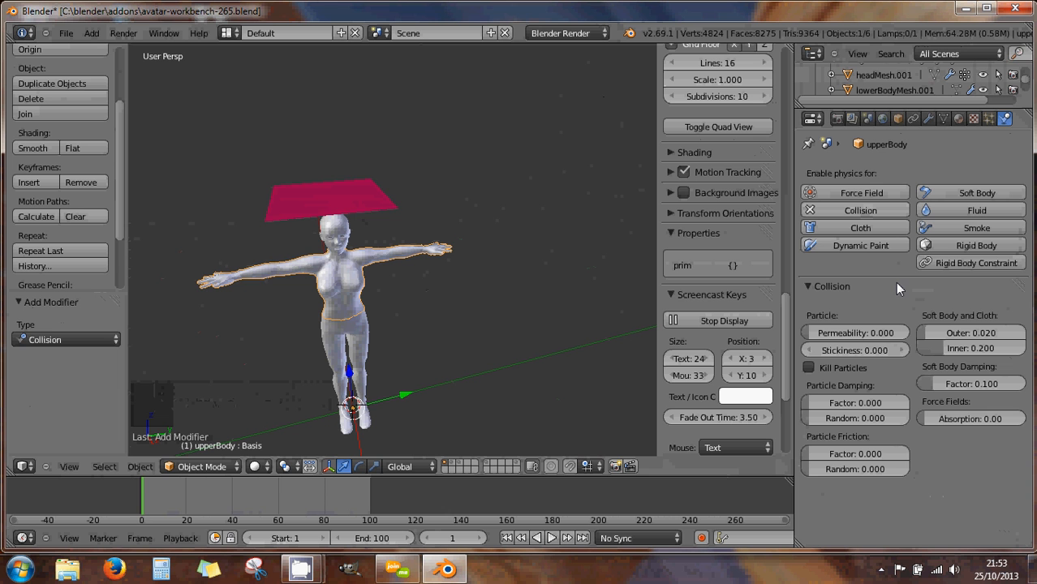
Play the cloth simulation, pause it at frame 36 and inspect the avatar's upper body up close
{"action": "middle_click_drag", "start_coordinate": [434, 292], "coordinate": [397, 289]}
{"action": "scroll", "coordinate": [387, 285], "scroll_direction": "up", "scroll_amount": 1}
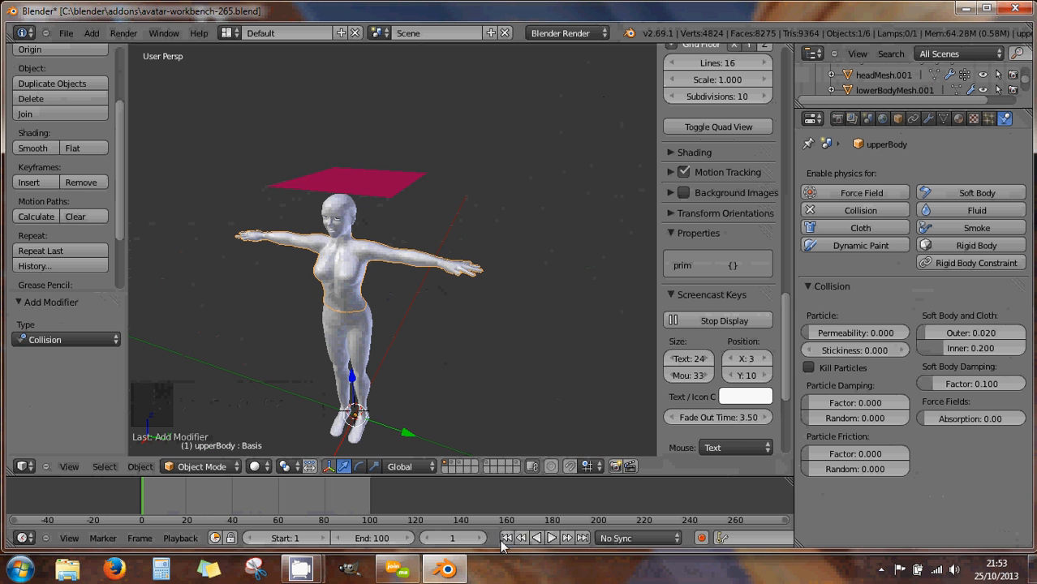
{"action": "left_click", "coordinate": [552, 538]}
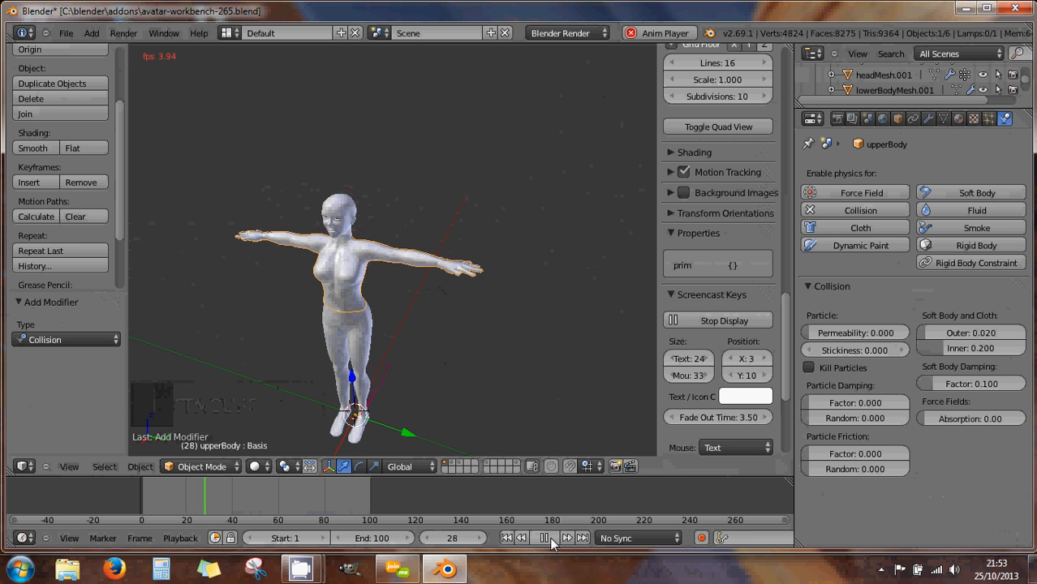
{"action": "left_click", "coordinate": [547, 540]}
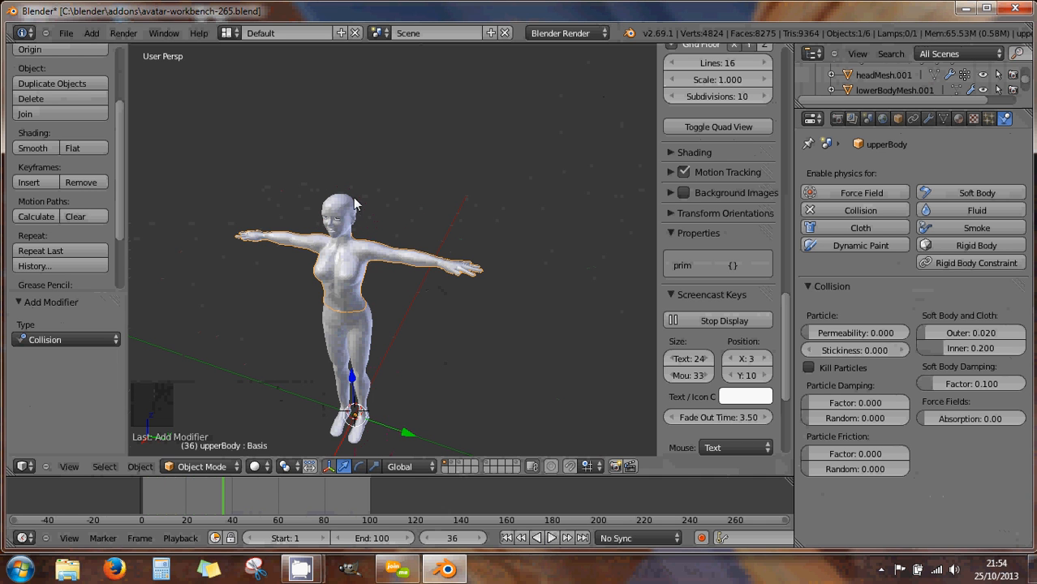
{"action": "scroll", "coordinate": [352, 204], "scroll_direction": "up", "scroll_amount": 4}
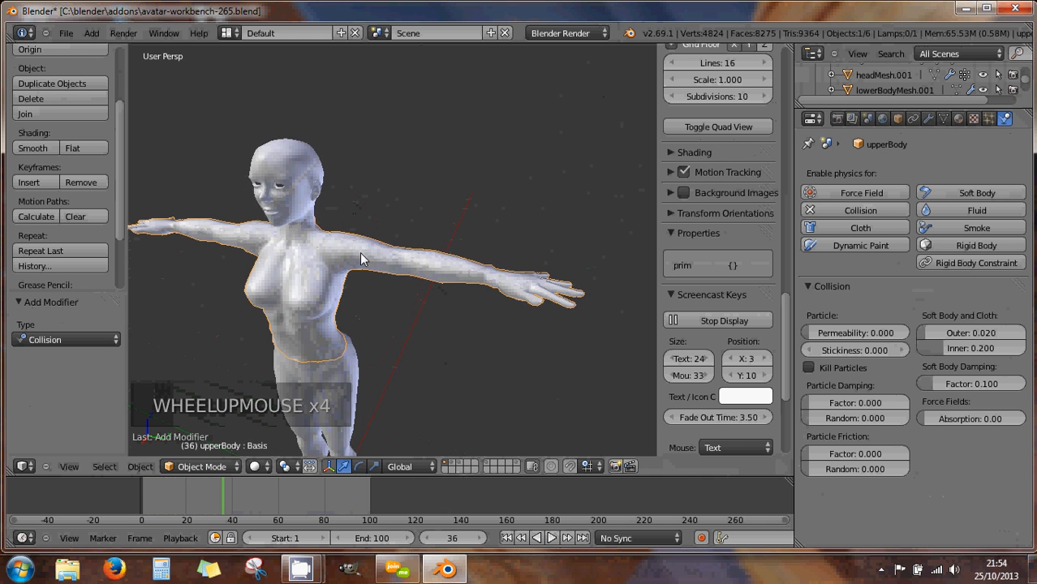
Scrub through frames 5, 10 and 21 to examine how the cloth falls around the head, and return to the timeline's start
{"action": "left_click", "coordinate": [223, 495]}
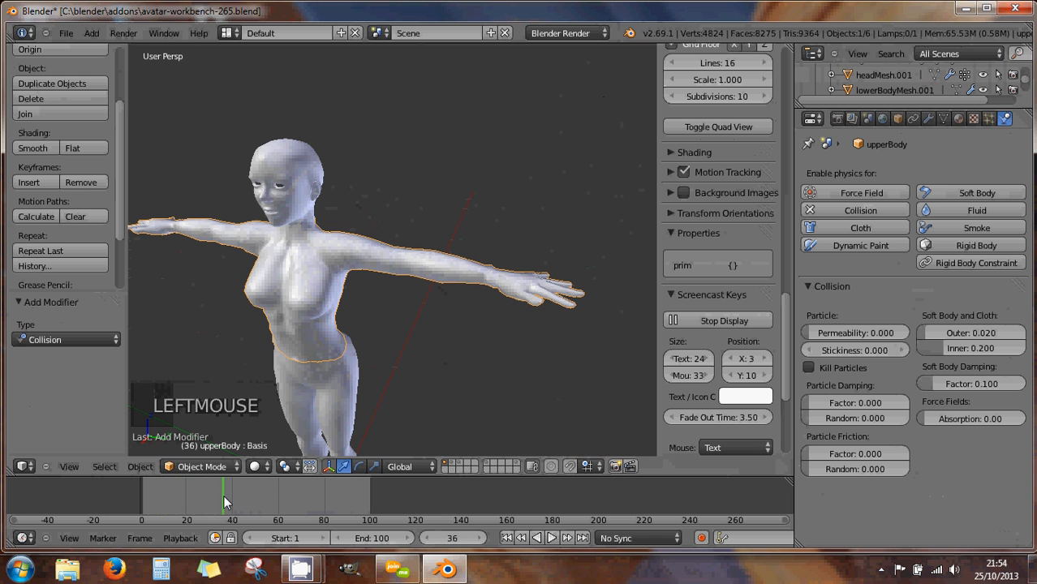
{"action": "left_click_drag", "start_coordinate": [223, 495], "coordinate": [151, 498]}
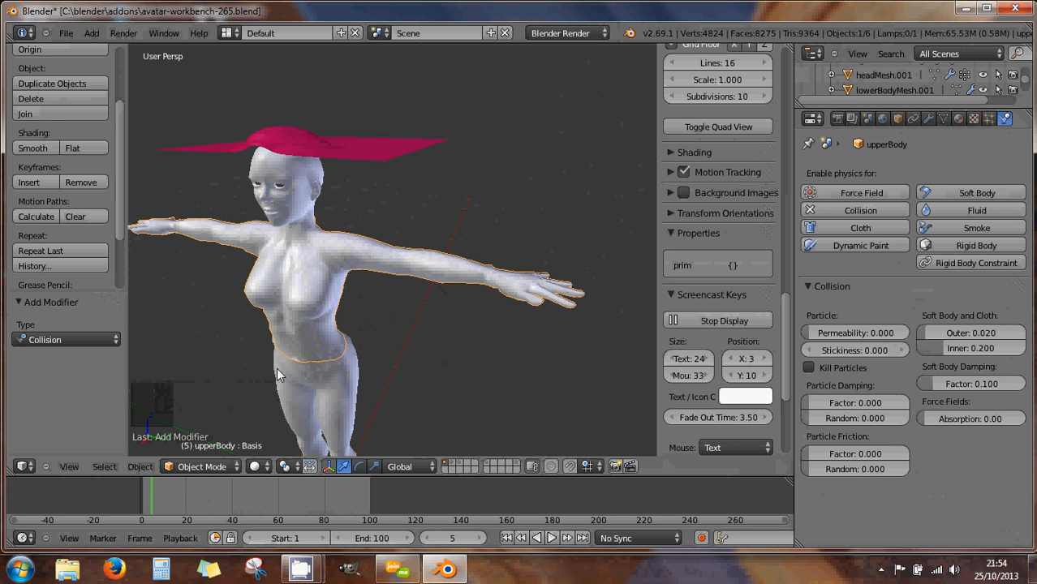
{"action": "middle_click_drag", "start_coordinate": [276, 368], "coordinate": [301, 375]}
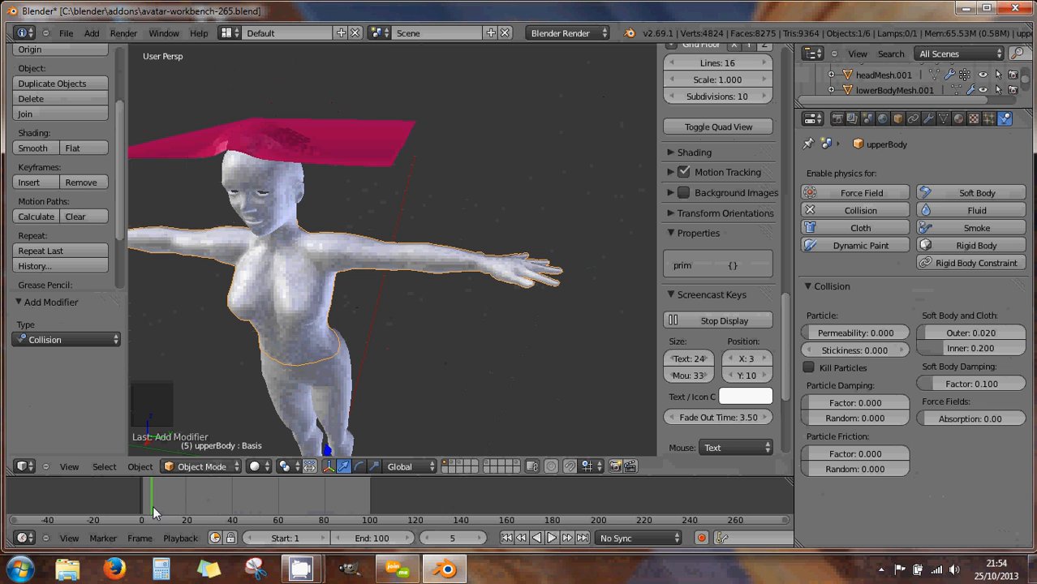
{"action": "left_click_drag", "start_coordinate": [152, 506], "coordinate": [163, 506]}
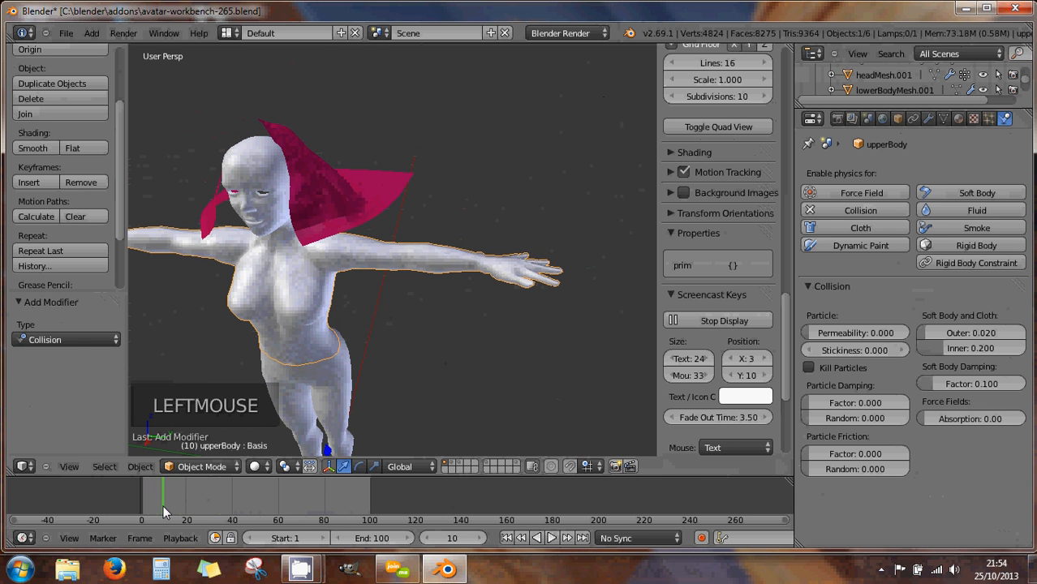
{"action": "scroll", "coordinate": [292, 334], "scroll_direction": "down", "scroll_amount": 2}
{"action": "middle_click_drag", "start_coordinate": [292, 334], "coordinate": [195, 318]}
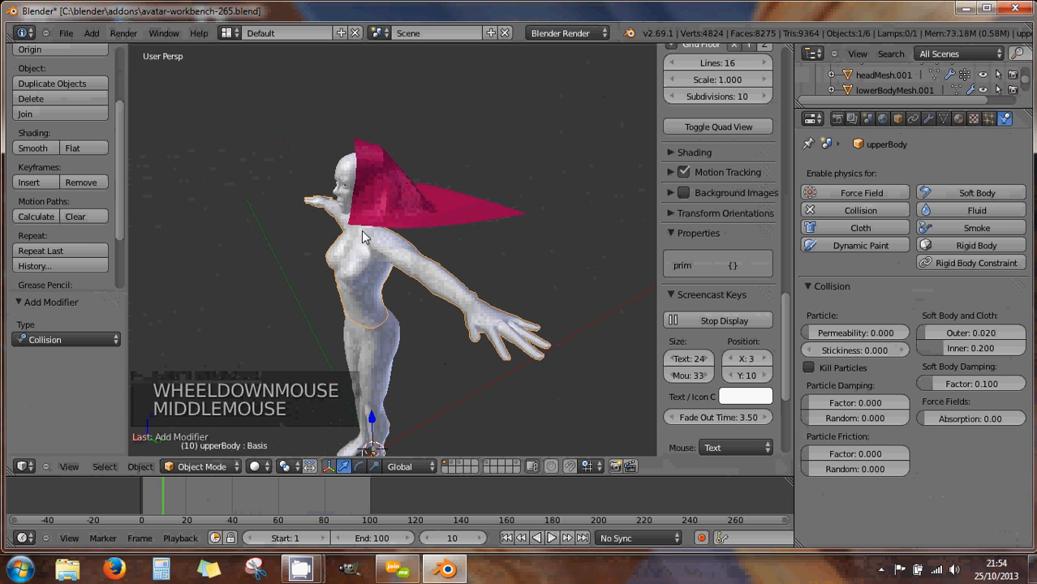
{"action": "left_click_drag", "start_coordinate": [168, 495], "coordinate": [187, 500]}
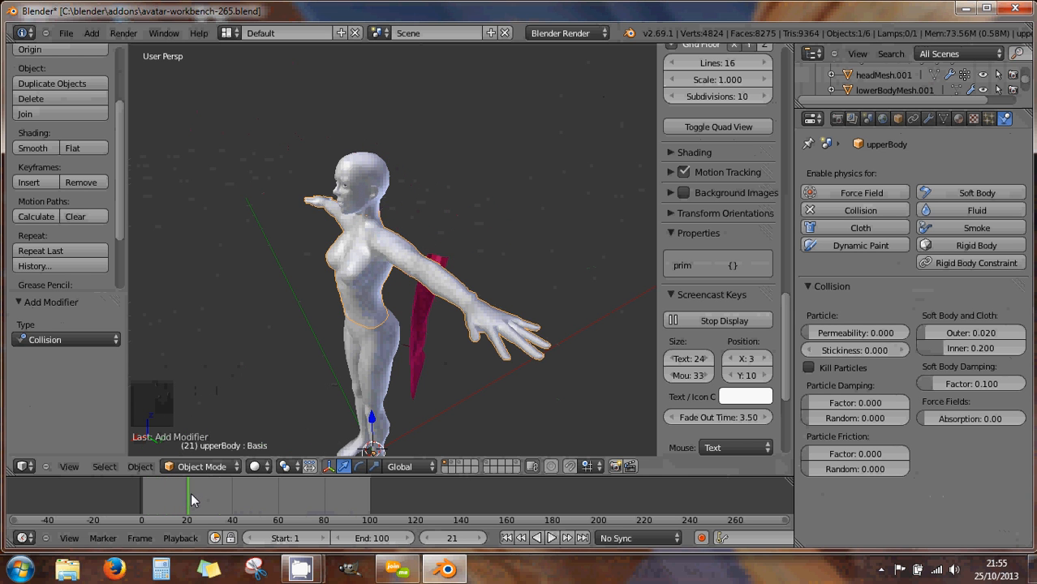
{"action": "left_click_drag", "start_coordinate": [188, 501], "coordinate": [137, 495]}
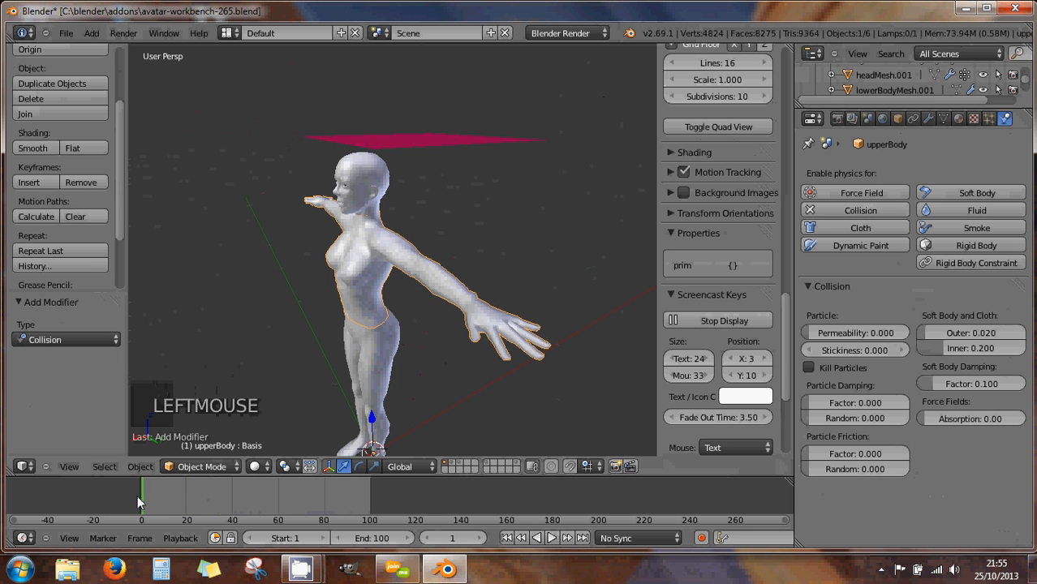
Lower the cloth plane by 0.021 along Z, closer to the top of the avatar's head
{"action": "middle_click_drag", "start_coordinate": [289, 269], "coordinate": [362, 305]}
{"action": "scroll", "coordinate": [361, 305], "scroll_direction": "down", "scroll_amount": 2}
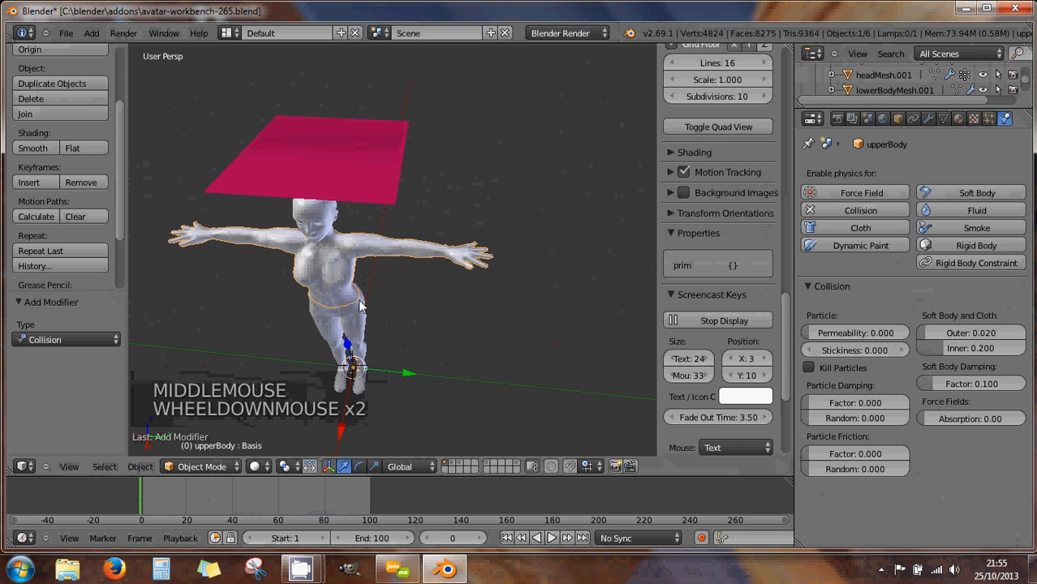
{"action": "right_click", "coordinate": [338, 174]}
{"action": "middle_click_drag", "start_coordinate": [338, 174], "coordinate": [344, 184]}
{"action": "scroll", "coordinate": [345, 379], "scroll_direction": "down", "scroll_amount": 2}
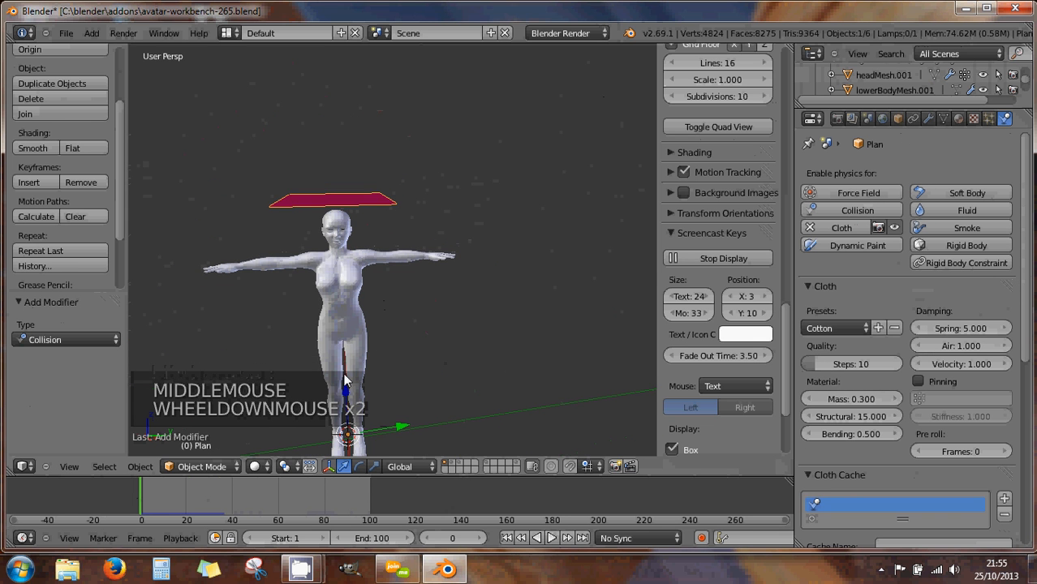
{"action": "left_click_drag", "start_coordinate": [346, 385], "coordinate": [348, 393]}
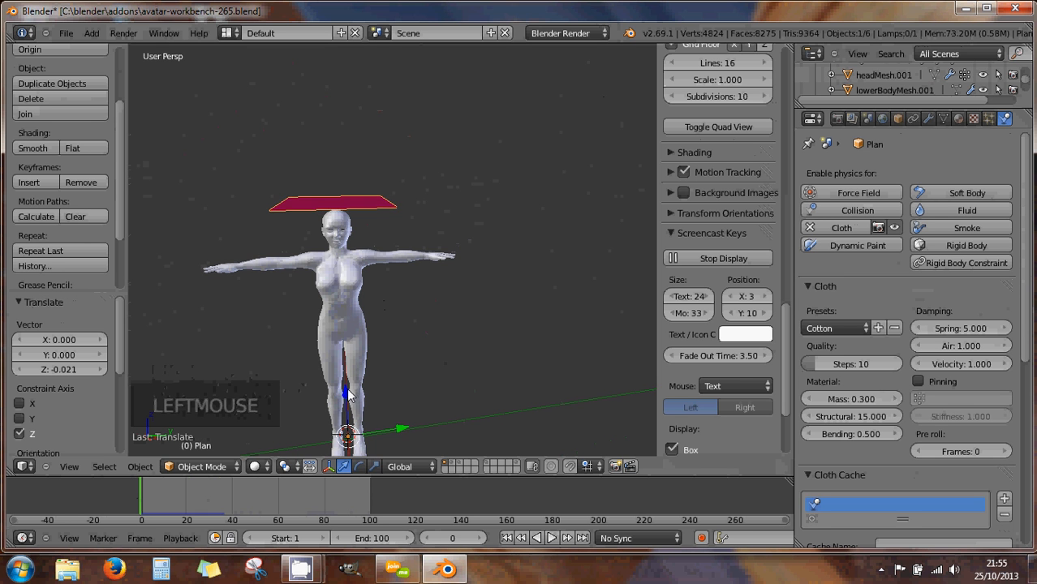
Shift the cloth plane forward over the avatar's head by 0.057 along X
{"action": "middle_click_drag", "start_coordinate": [323, 262], "coordinate": [457, 279]}
{"action": "scroll", "coordinate": [417, 428], "scroll_direction": "down", "scroll_amount": 2}
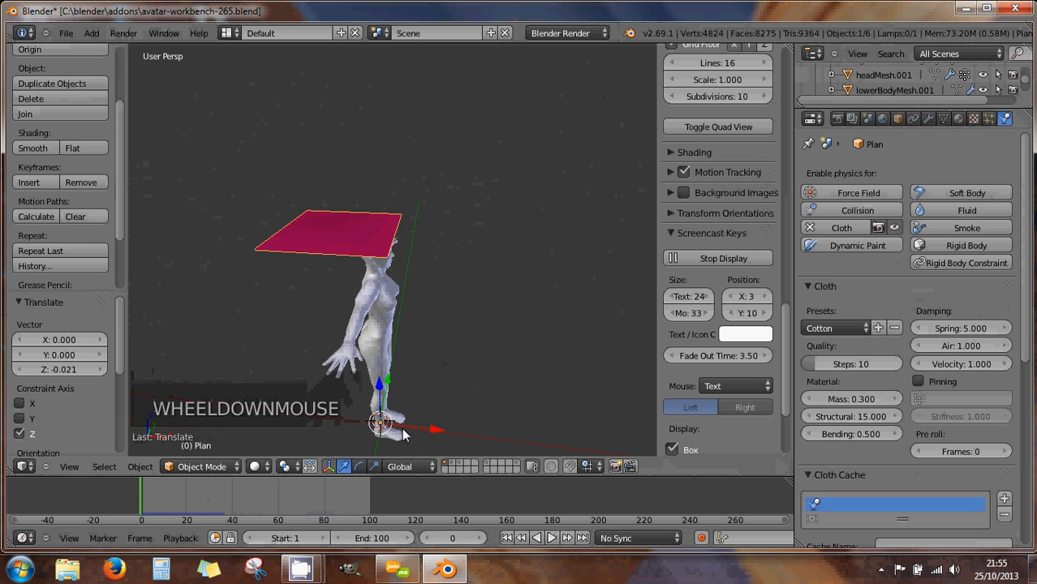
{"action": "left_click_drag", "start_coordinate": [432, 425], "coordinate": [438, 425]}
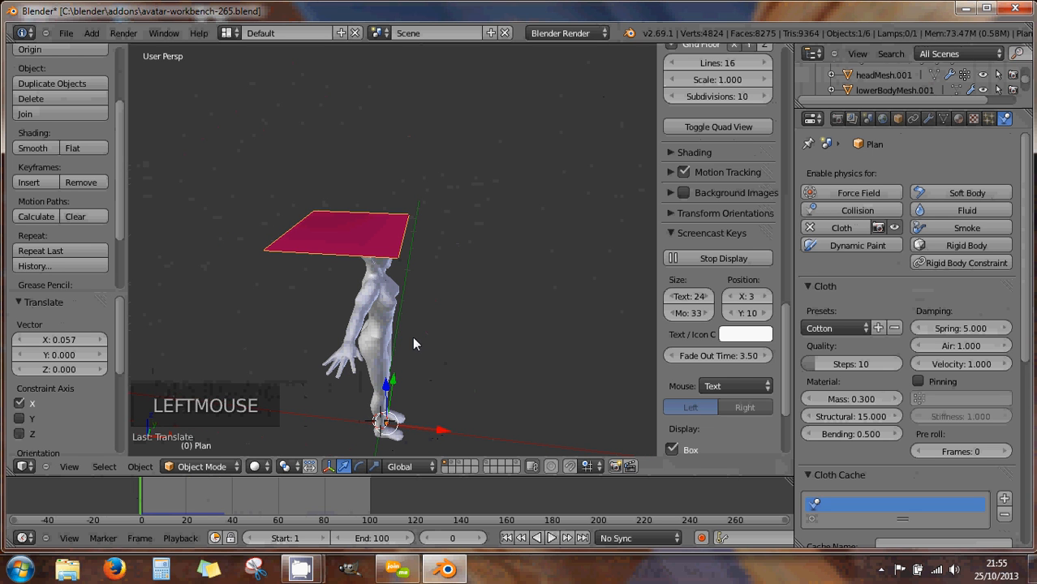
{"action": "middle_click", "coordinate": [405, 278]}
{"action": "middle_click_drag", "start_coordinate": [403, 276], "coordinate": [350, 271]}
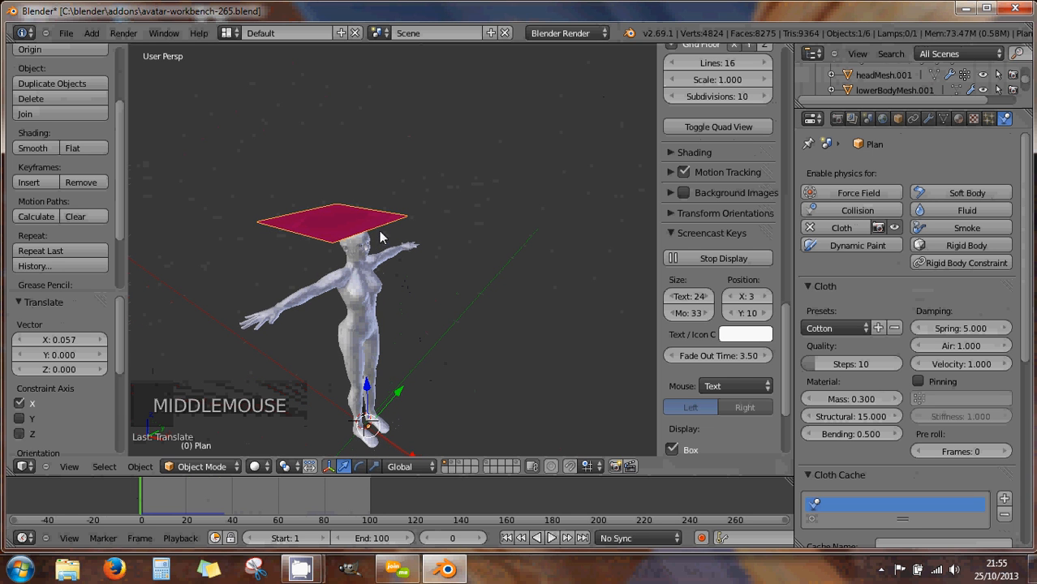
Enter Edit Mode on the cloth plane above the avatar's head
{"action": "scroll", "coordinate": [382, 230], "scroll_direction": "up", "scroll_amount": 1}
{"action": "scroll", "coordinate": [380, 223], "scroll_direction": "up", "scroll_amount": 2}
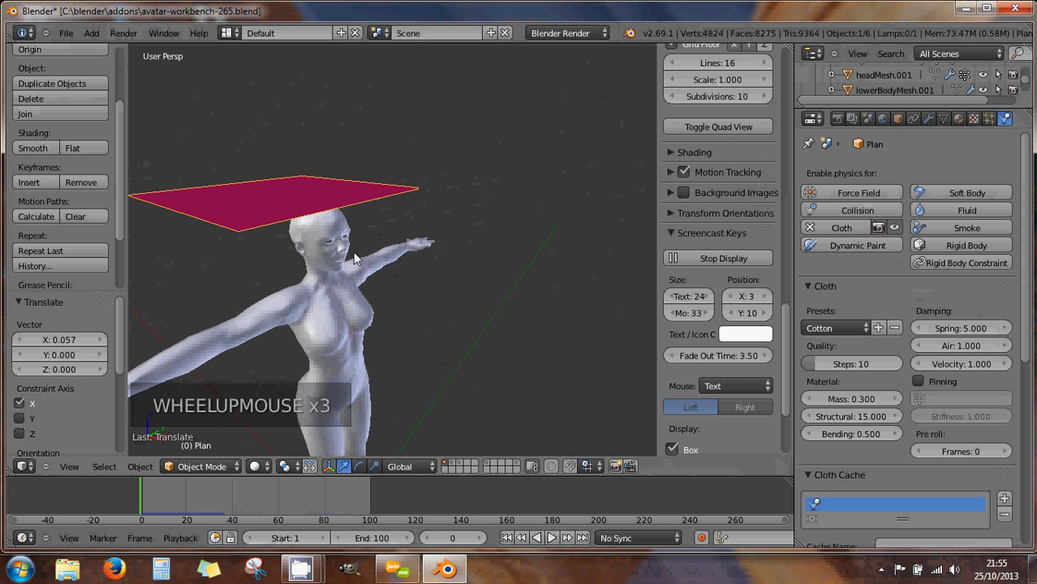
{"action": "middle_click_drag", "start_coordinate": [347, 252], "coordinate": [351, 233]}
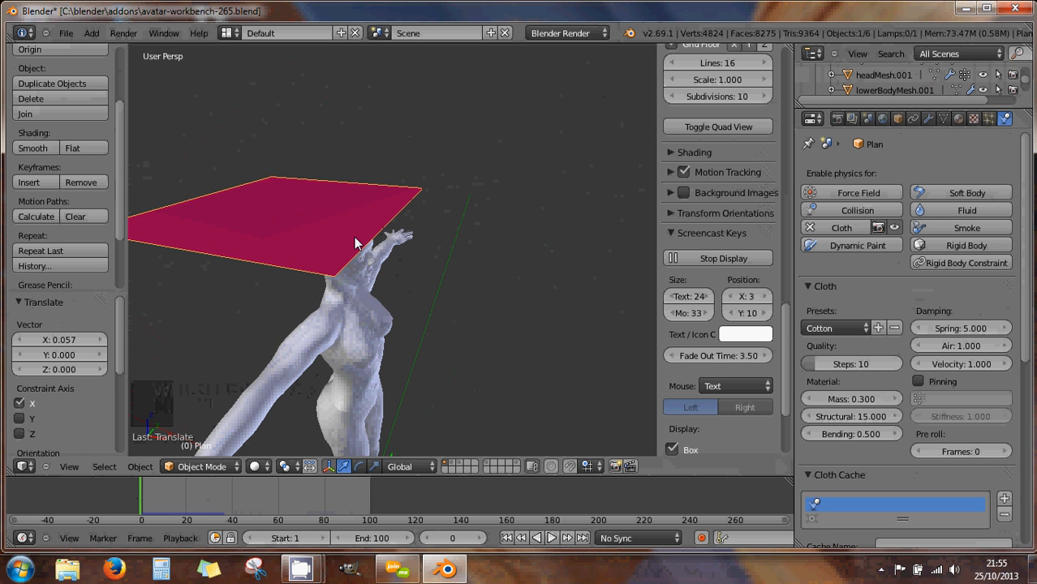
{"action": "middle_click_drag", "start_coordinate": [355, 243], "coordinate": [383, 218]}
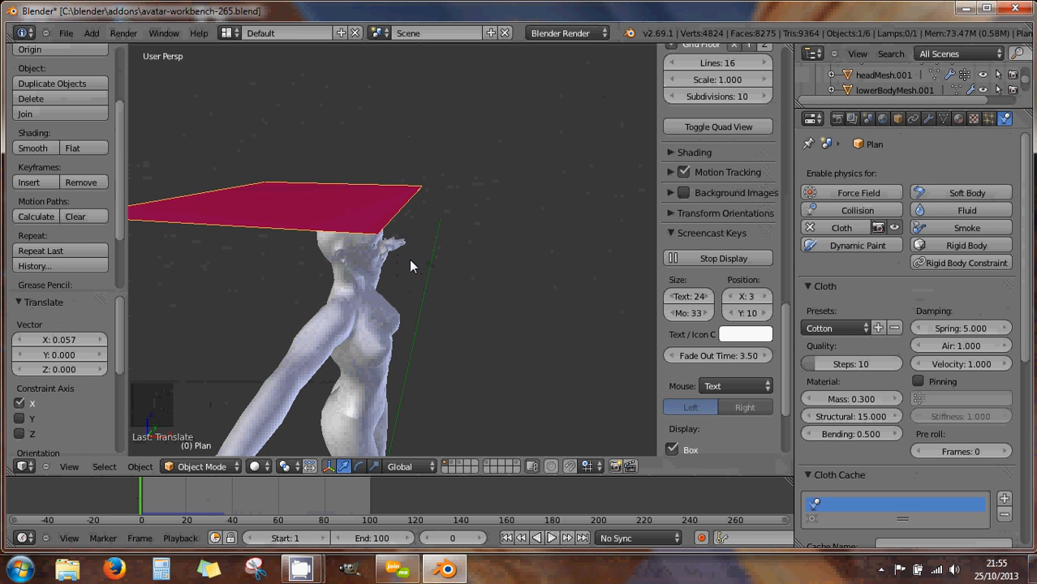
{"action": "middle_click_drag", "start_coordinate": [402, 254], "coordinate": [336, 264]}
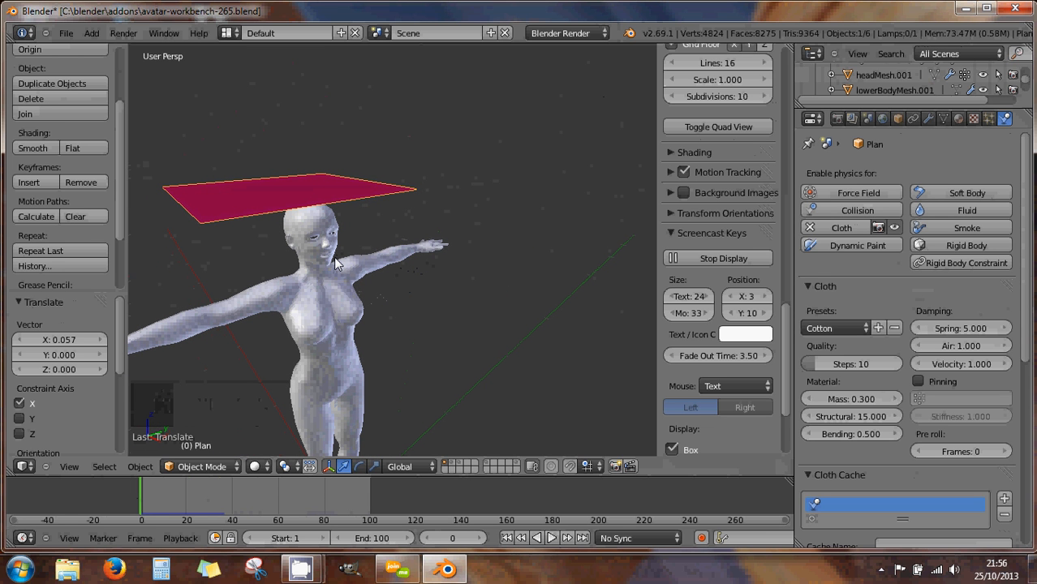
{"action": "left_click", "coordinate": [199, 465]}
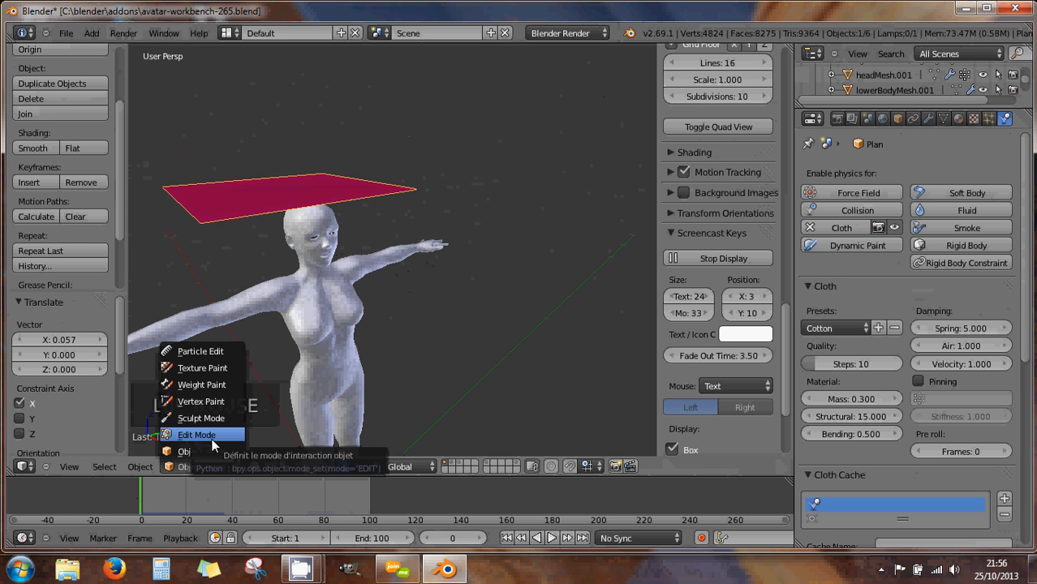
{"action": "left_click", "coordinate": [212, 441]}
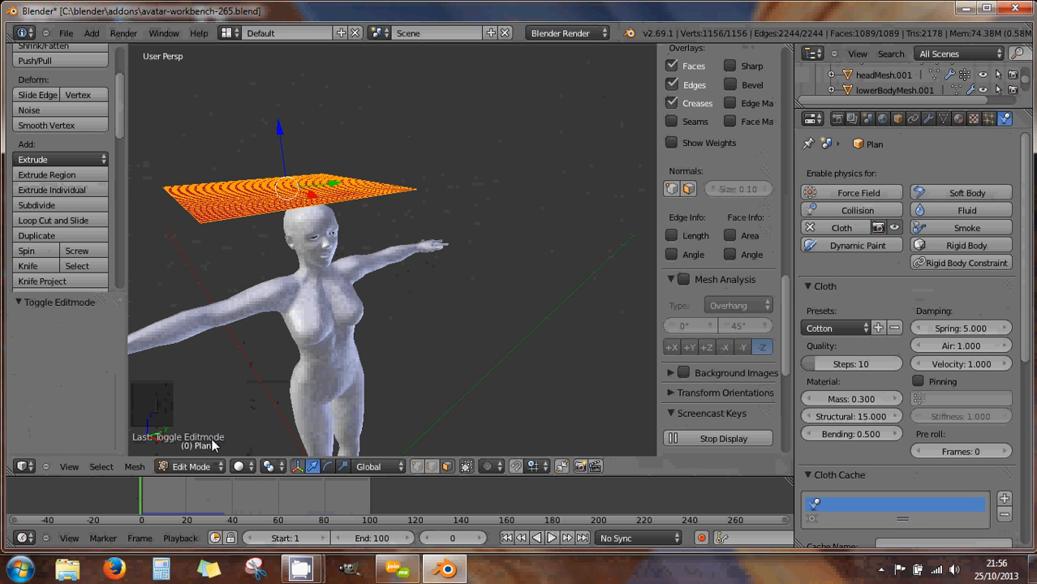
Select a single face near the cloth plane's front edge, in an orthographic view facing the avatar's front
{"action": "middle_click_drag", "start_coordinate": [300, 266], "coordinate": [347, 312]}
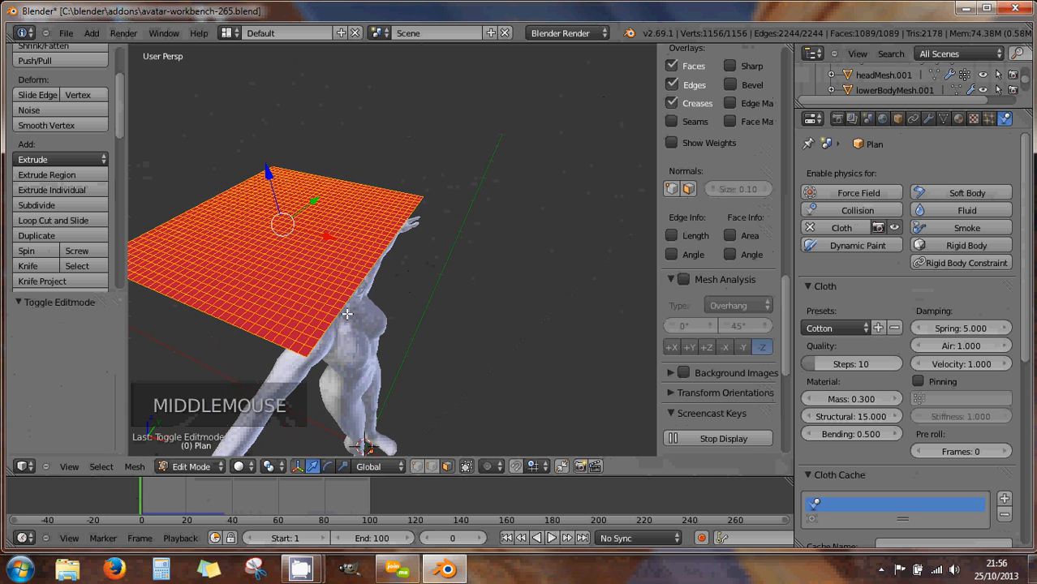
{"action": "right_click", "coordinate": [350, 255]}
{"action": "middle_click_drag", "start_coordinate": [350, 254], "coordinate": [284, 316]}
{"action": "middle_click_drag", "start_coordinate": [345, 263], "coordinate": [393, 292], "text": "shift"}
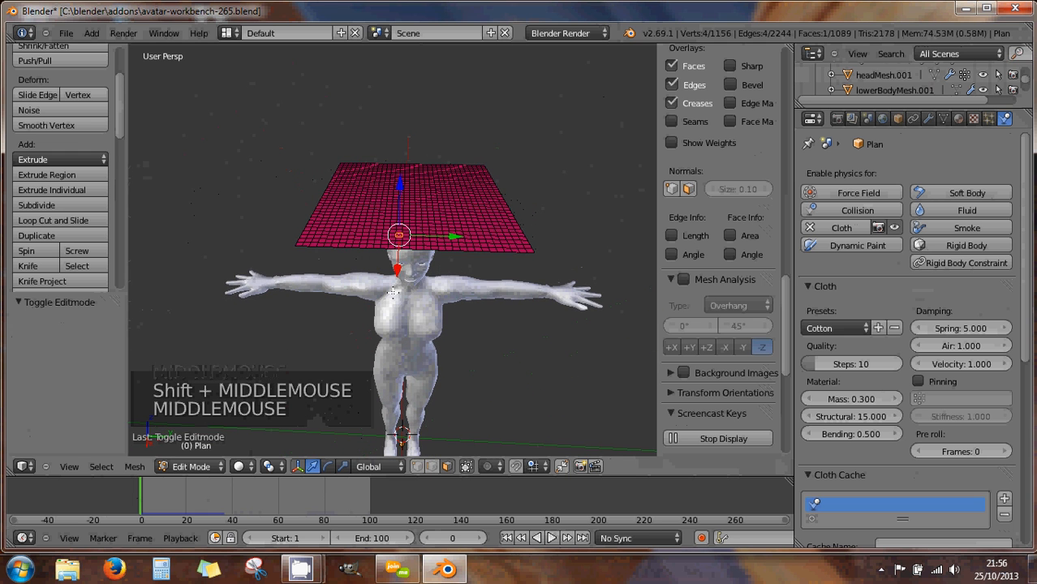
{"action": "key", "text": "KP_3"}
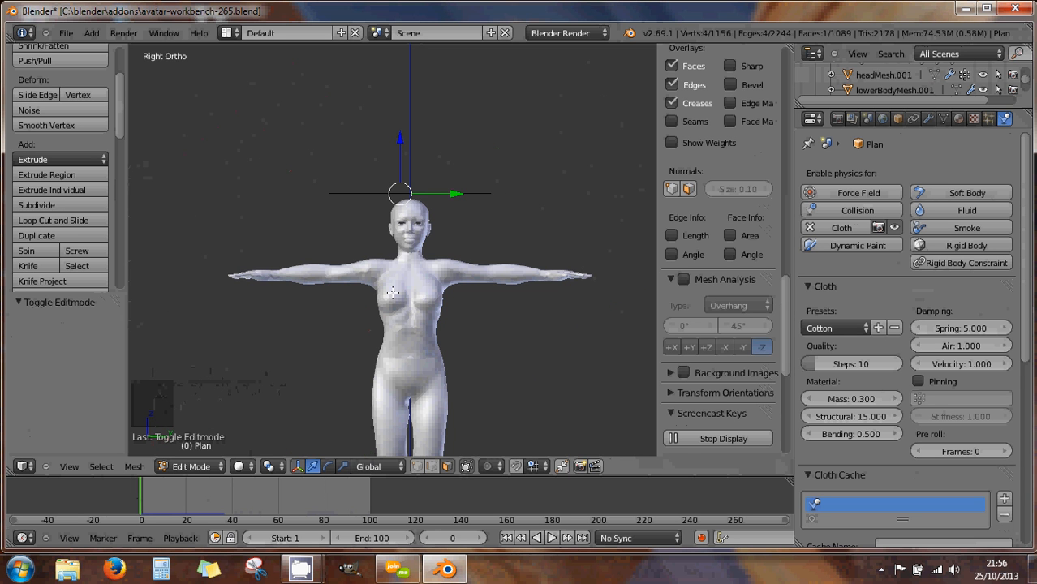
{"action": "key", "text": "KP_8"}
{"action": "key", "text": "KP_8"}
{"action": "key", "text": "KP_8"}
{"action": "key", "text": "KP_8"}
{"action": "key", "text": "KP_8"}
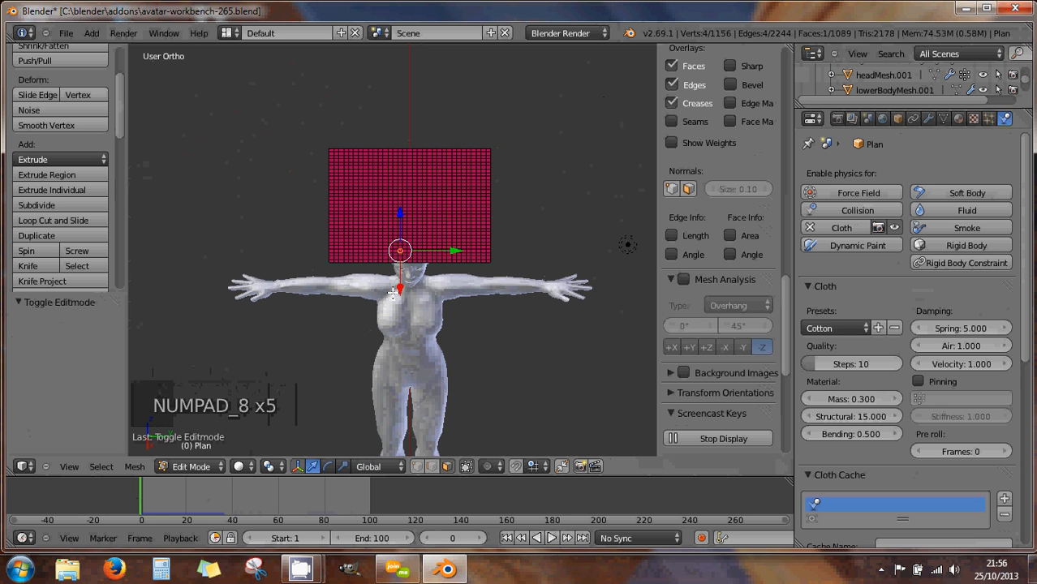
{"action": "scroll", "coordinate": [431, 250], "scroll_direction": "up", "scroll_amount": 6}
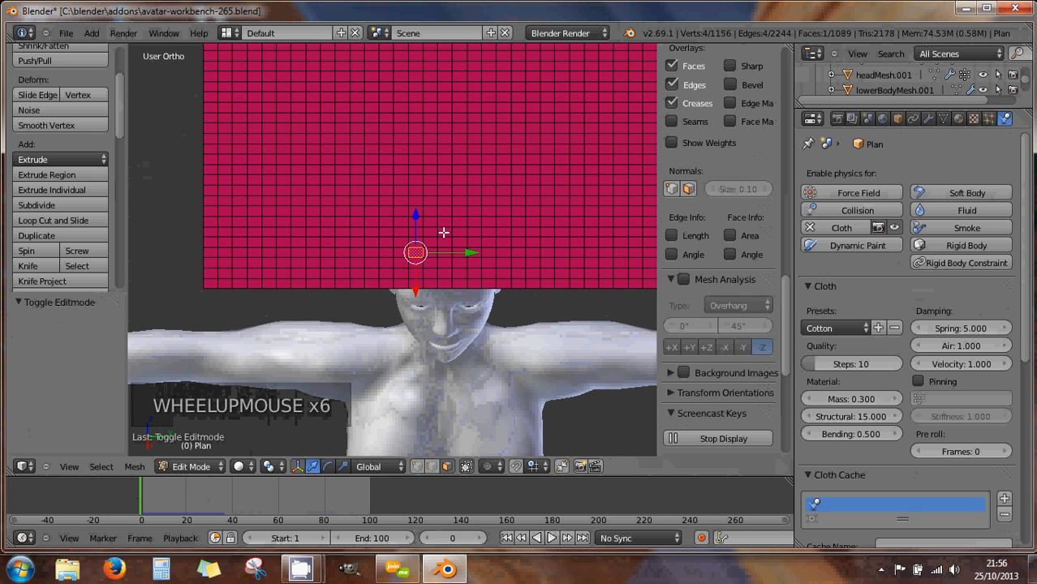
Try selecting three adjacent cloth faces above the avatar's forehead, then three in the row one nearer the front edge
{"action": "right_click", "coordinate": [444, 233]}
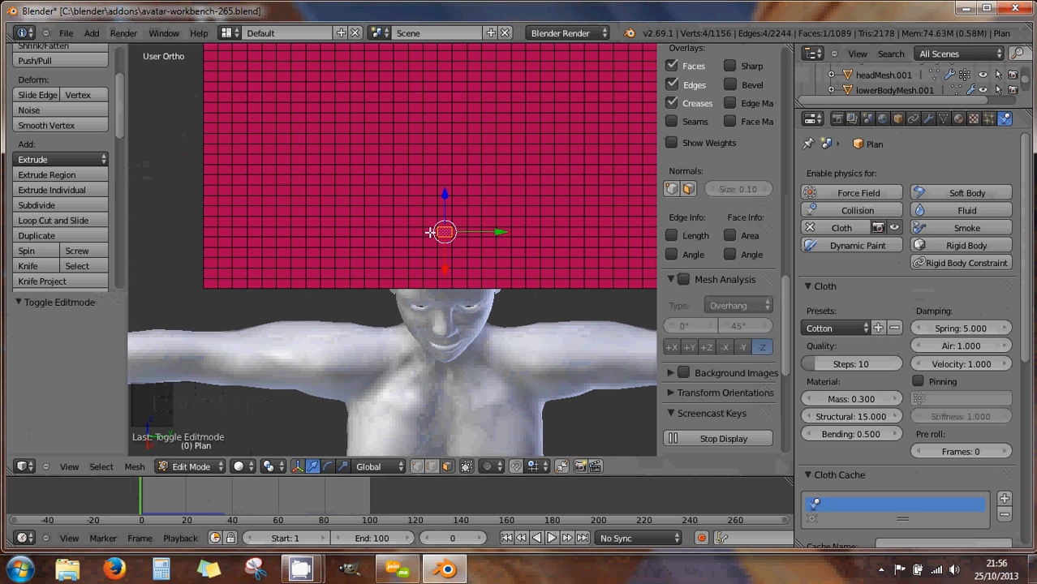
{"action": "right_click", "coordinate": [430, 233], "text": "shift"}
{"action": "right_click", "coordinate": [461, 235], "text": "shift"}
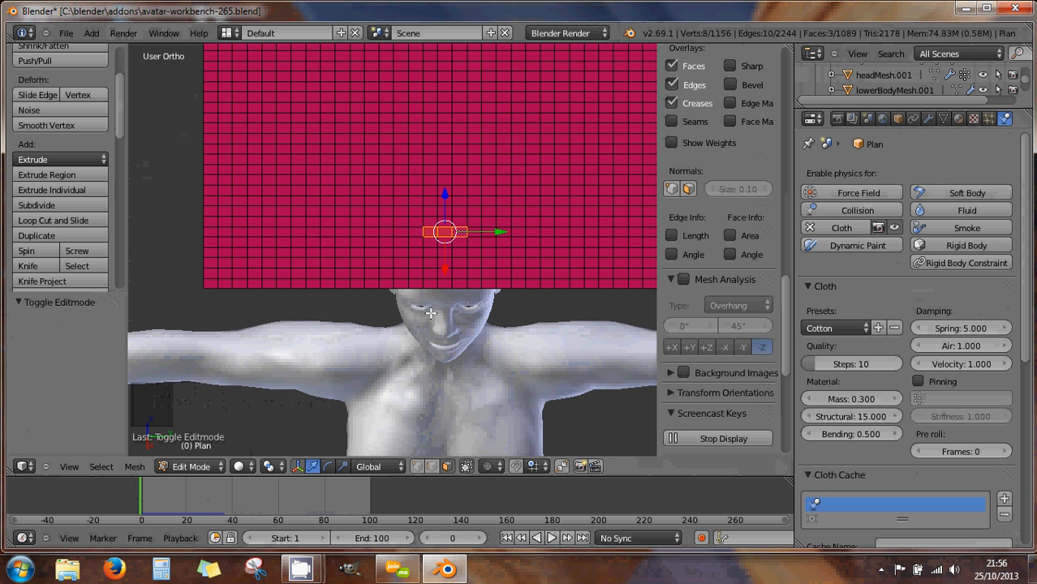
{"action": "right_click", "coordinate": [431, 251]}
{"action": "right_click", "coordinate": [445, 246]}
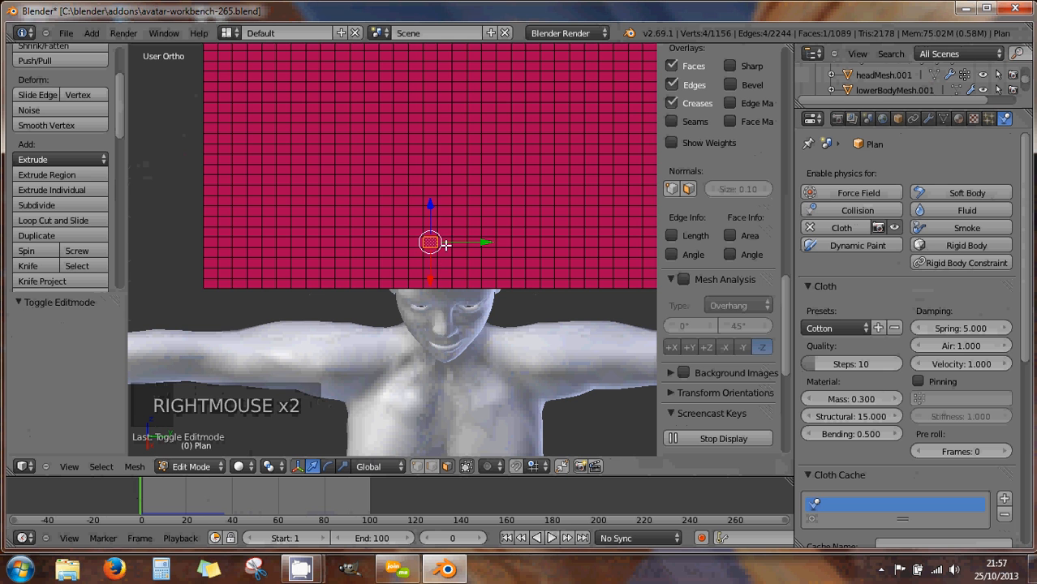
{"action": "right_click", "coordinate": [447, 245], "text": "shift"}
{"action": "right_click", "coordinate": [460, 245], "text": "shift"}
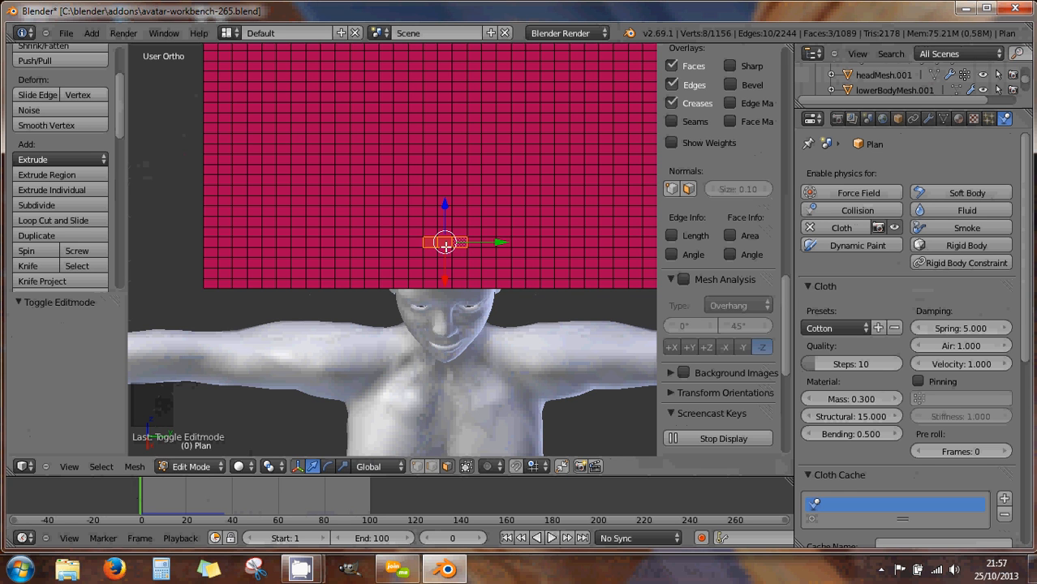
Select only the middle cloth face above the avatar's forehead and add a vertex group named front
{"action": "right_click", "coordinate": [445, 245]}
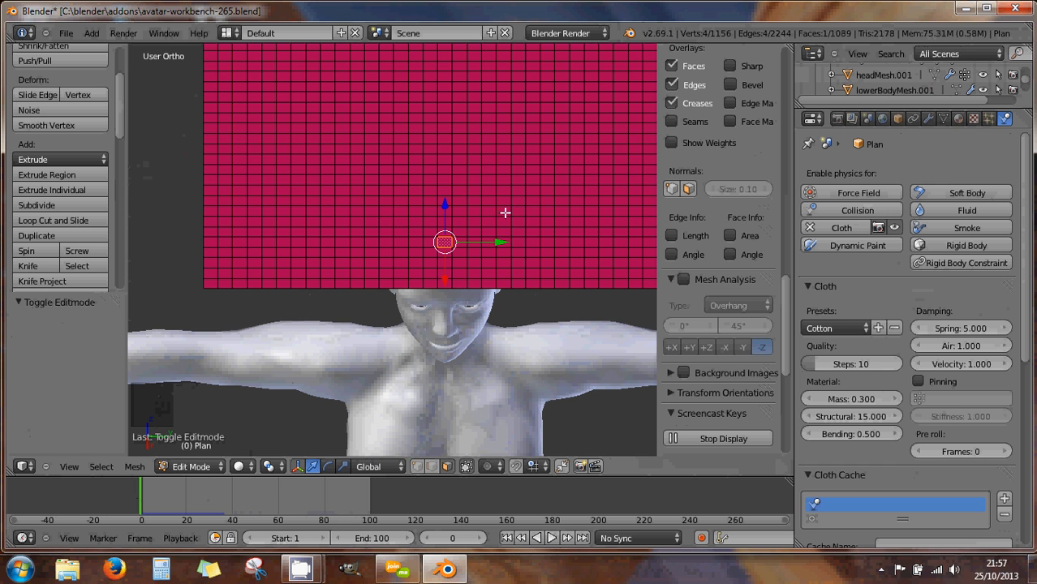
{"action": "left_click", "coordinate": [944, 120]}
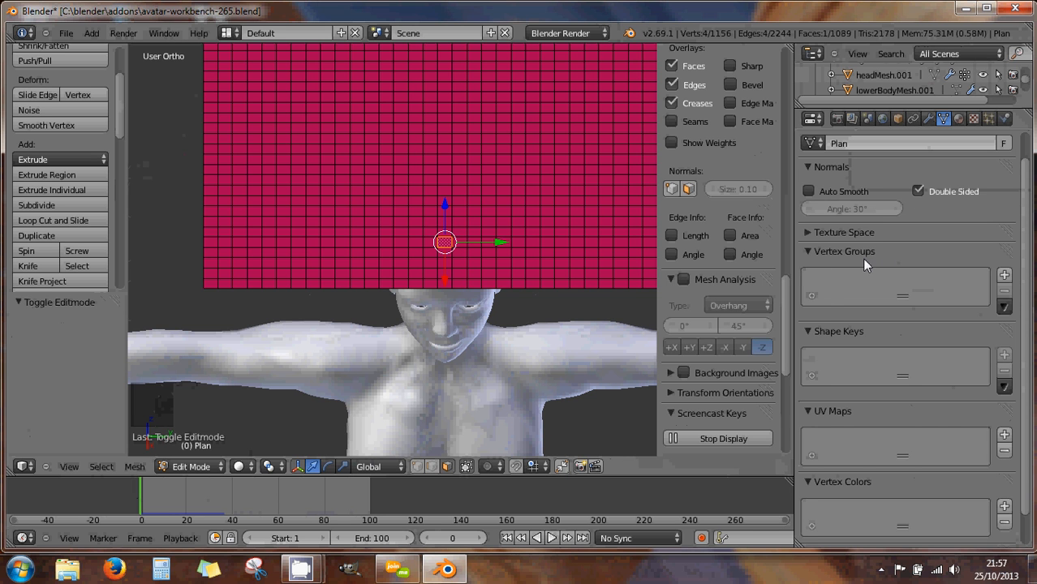
{"action": "left_click", "coordinate": [1005, 277]}
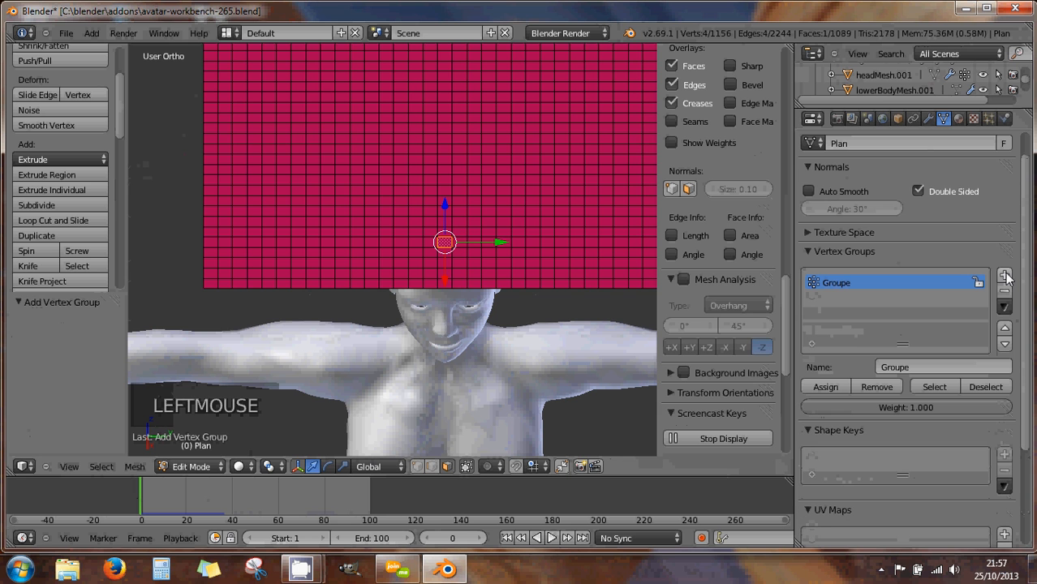
{"action": "left_click", "coordinate": [918, 368]}
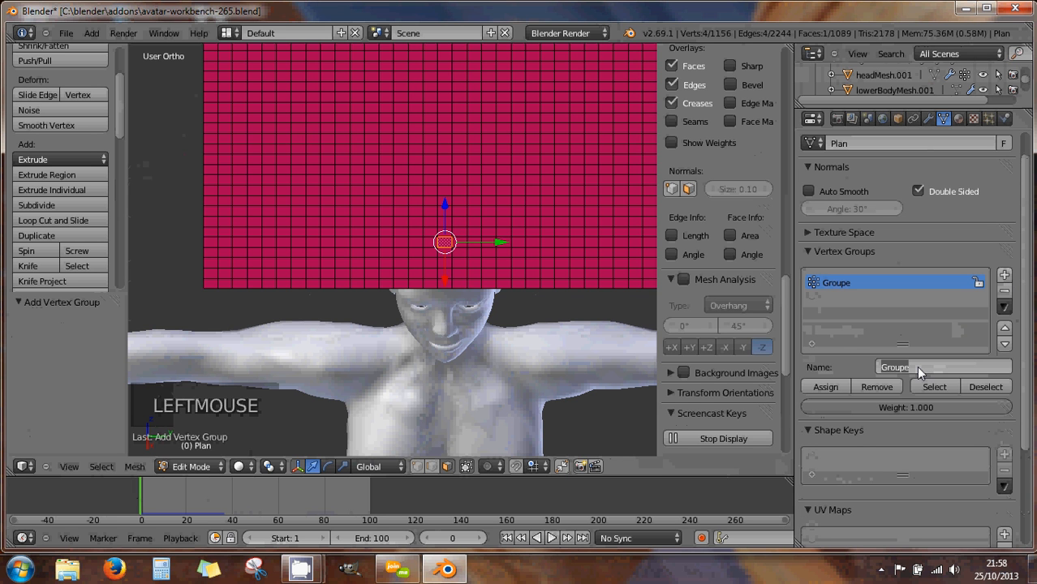
{"action": "type", "text": "front"}
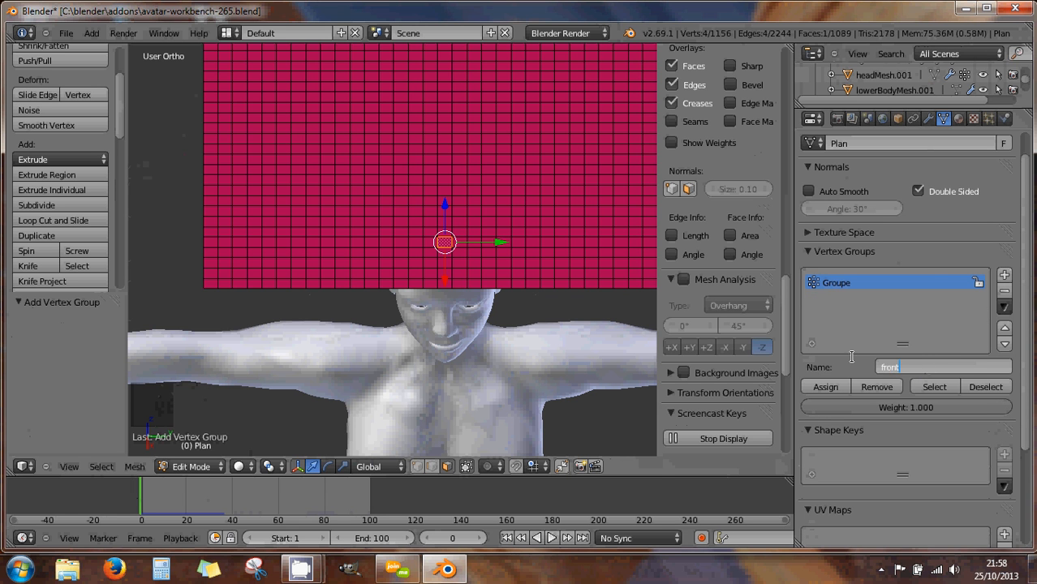
{"action": "key", "text": "Return"}
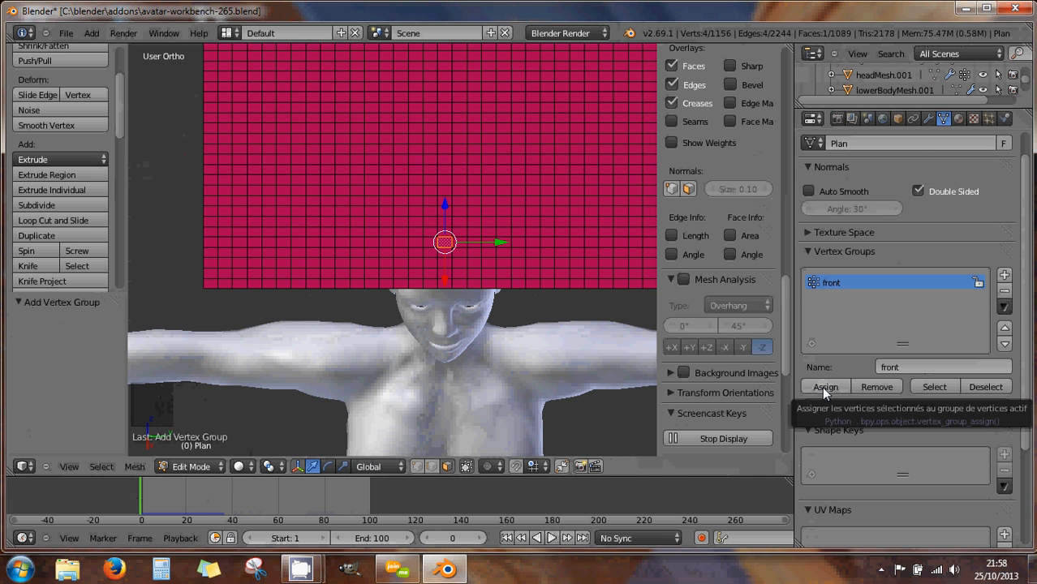
Assign the selected face to the front vertex group and check it by deselecting and reselecting the group
{"action": "left_click", "coordinate": [825, 388]}
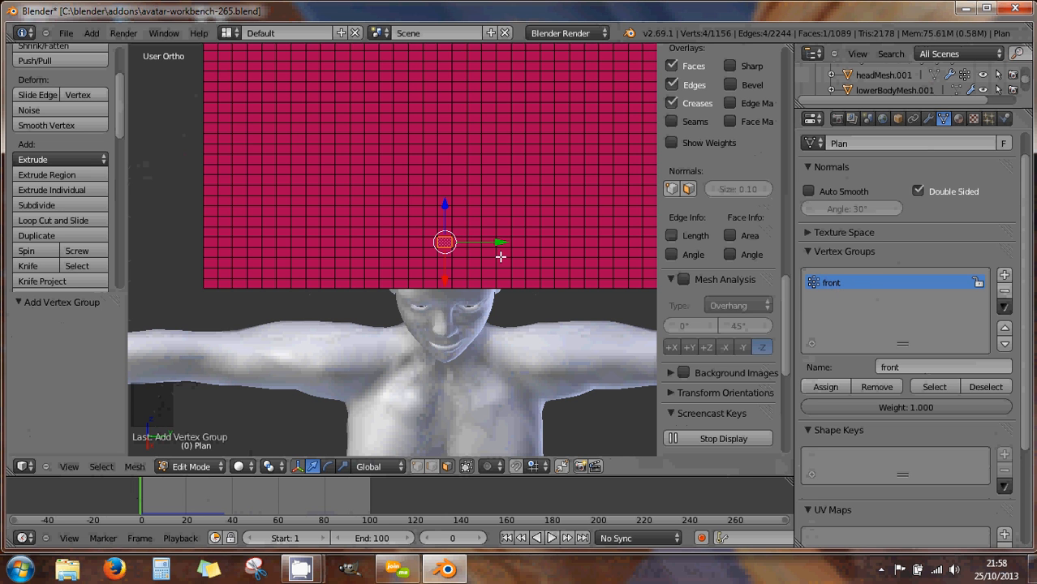
{"action": "left_click", "coordinate": [973, 382]}
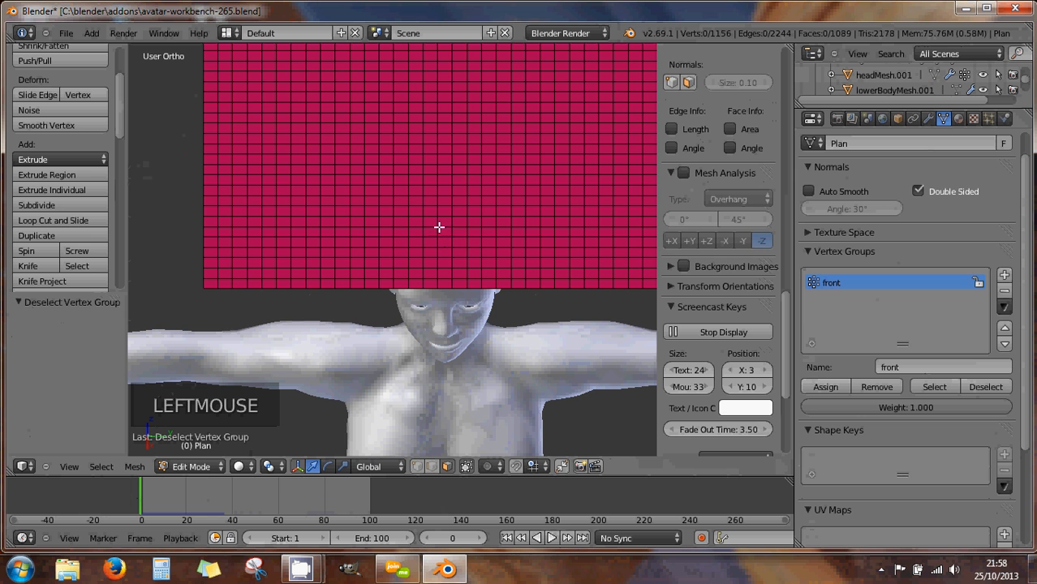
{"action": "left_click", "coordinate": [926, 383]}
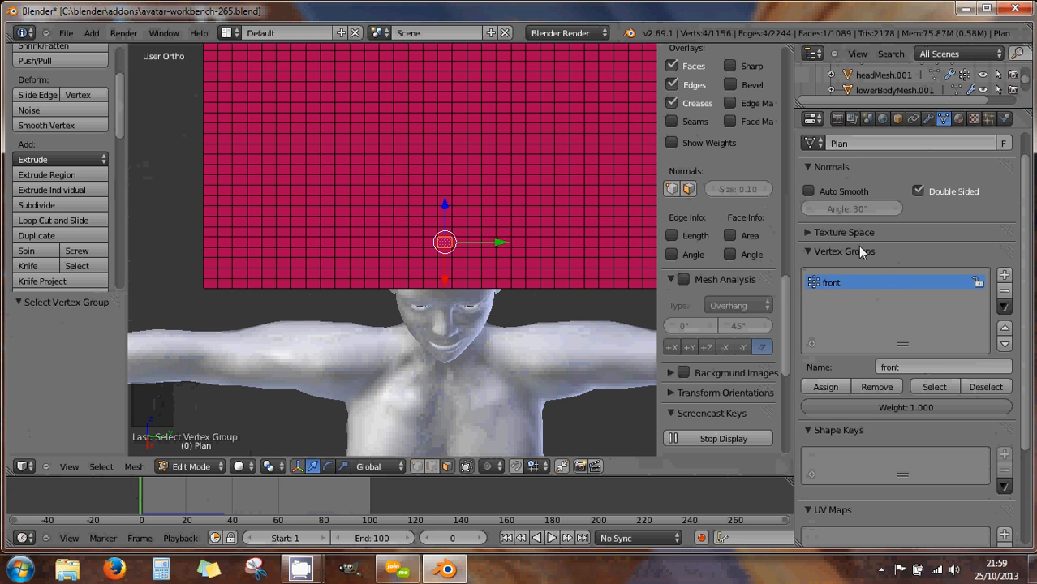
Enable Pinning in the plane's cloth physics settings and use front as the pinning vertex group
{"action": "left_click", "coordinate": [1006, 119]}
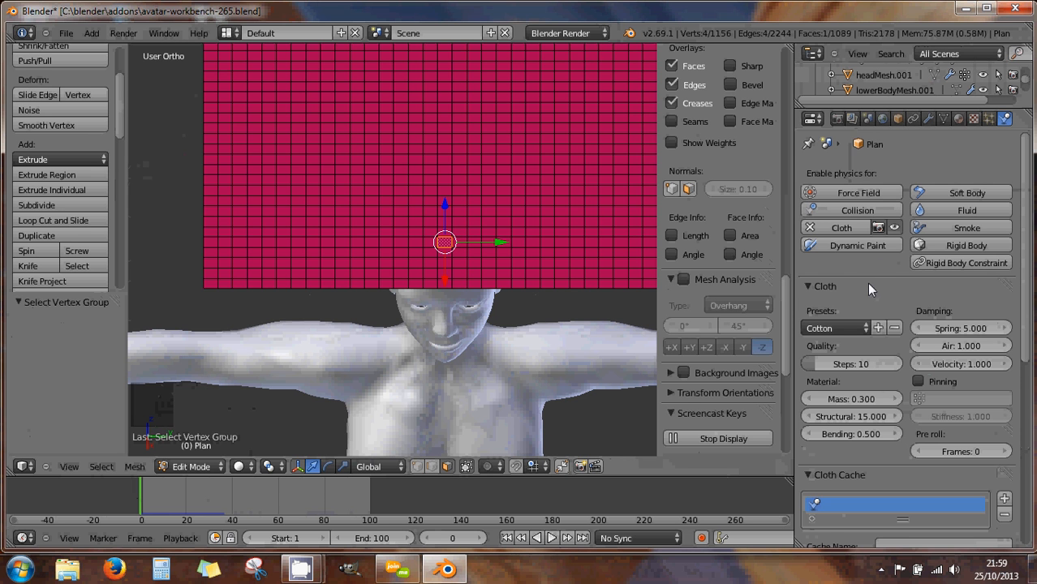
{"action": "scroll", "coordinate": [867, 290], "scroll_direction": "down", "scroll_amount": 1}
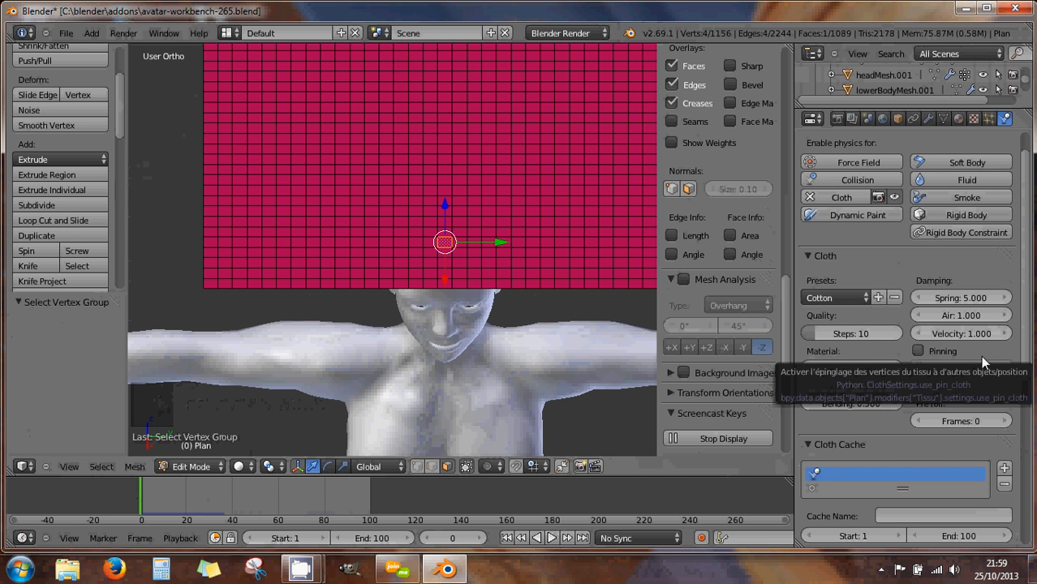
{"action": "left_click", "coordinate": [919, 349]}
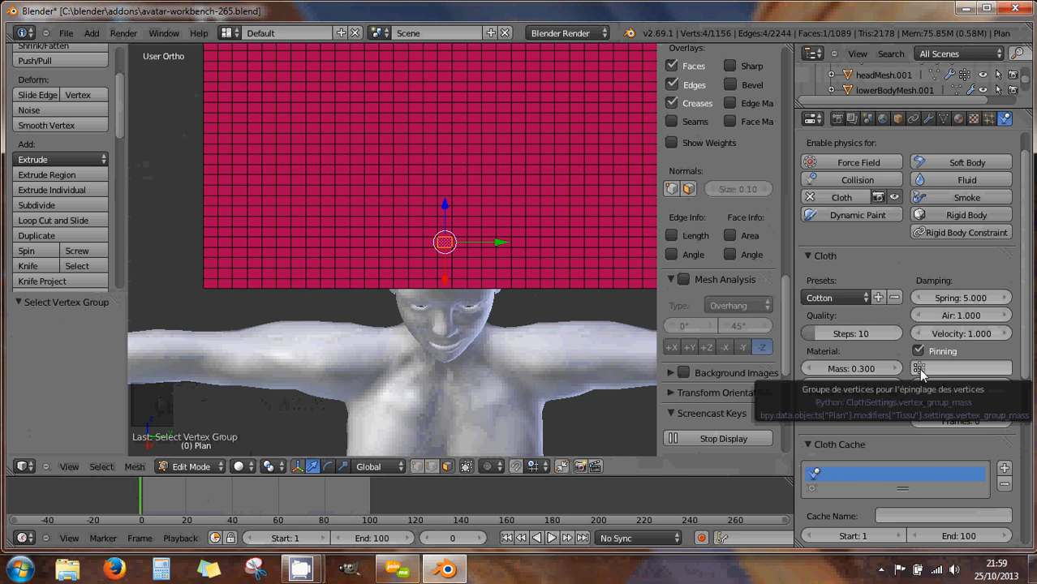
{"action": "left_click", "coordinate": [919, 369]}
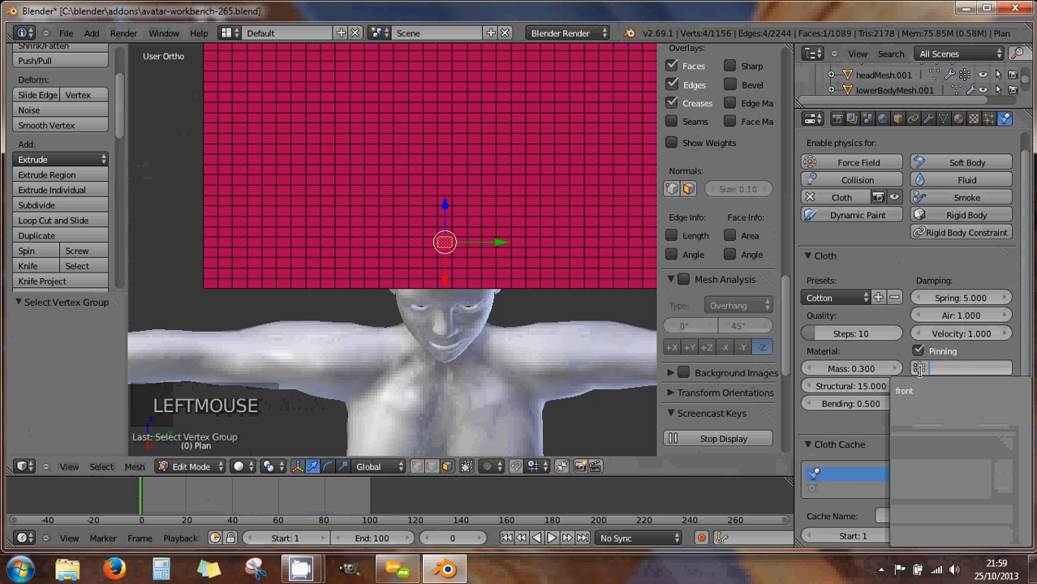
{"action": "left_click", "coordinate": [922, 391]}
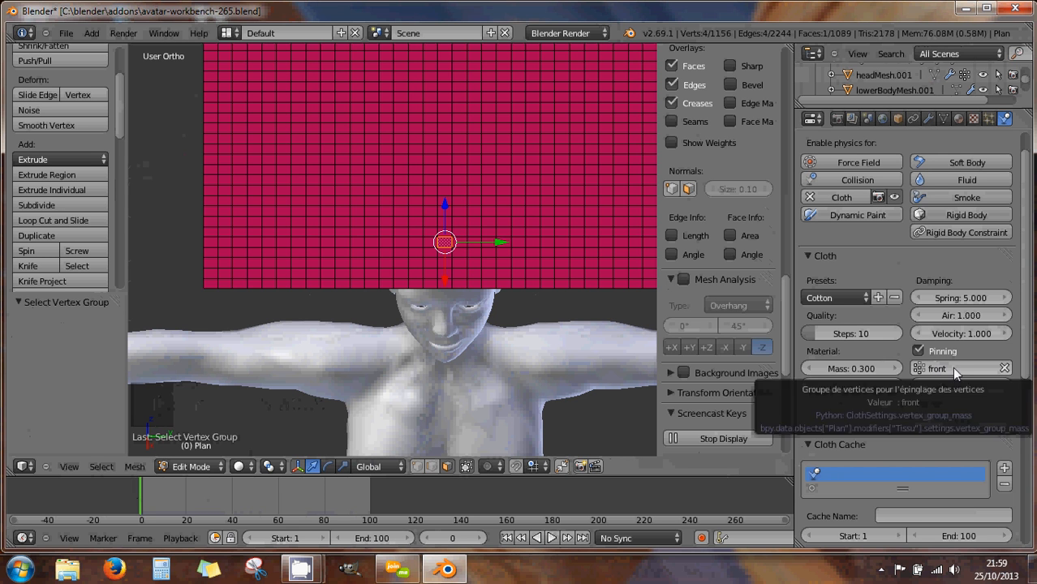
Return the plane to Object Mode and play the pinned cloth simulation, pausing it at frame 76
{"action": "scroll", "coordinate": [478, 251], "scroll_direction": "down", "scroll_amount": 2}
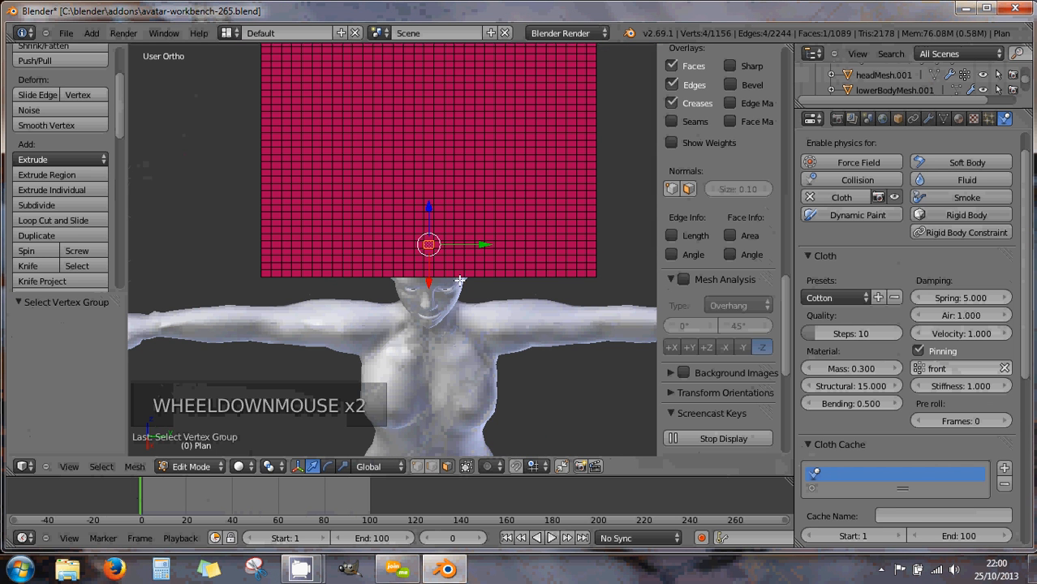
{"action": "middle_click_drag", "start_coordinate": [452, 284], "coordinate": [429, 241]}
{"action": "scroll", "coordinate": [451, 219], "scroll_direction": "down", "scroll_amount": 3}
{"action": "scroll", "coordinate": [448, 223], "scroll_direction": "down", "scroll_amount": 2}
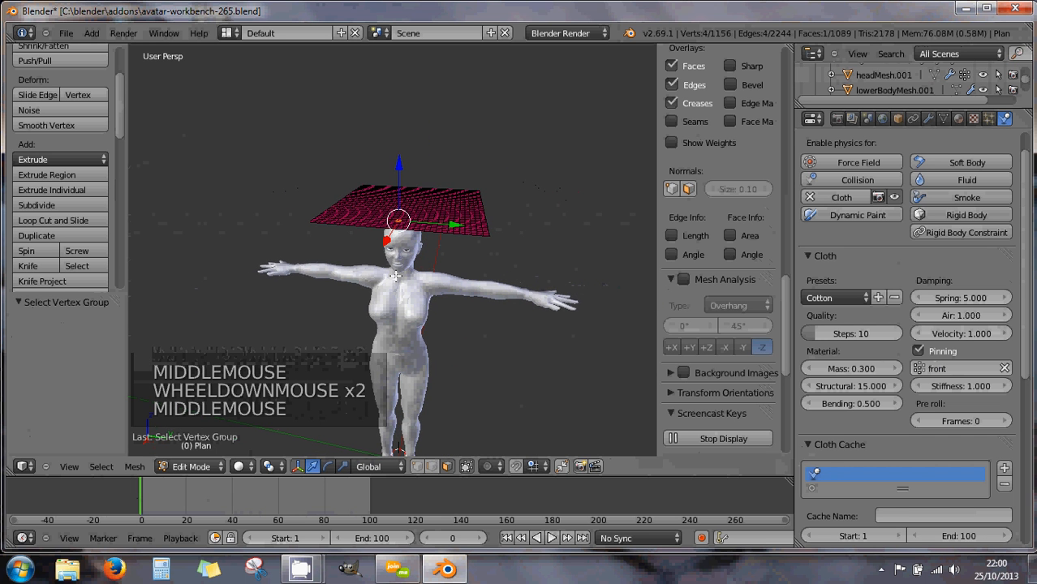
{"action": "left_click", "coordinate": [239, 467]}
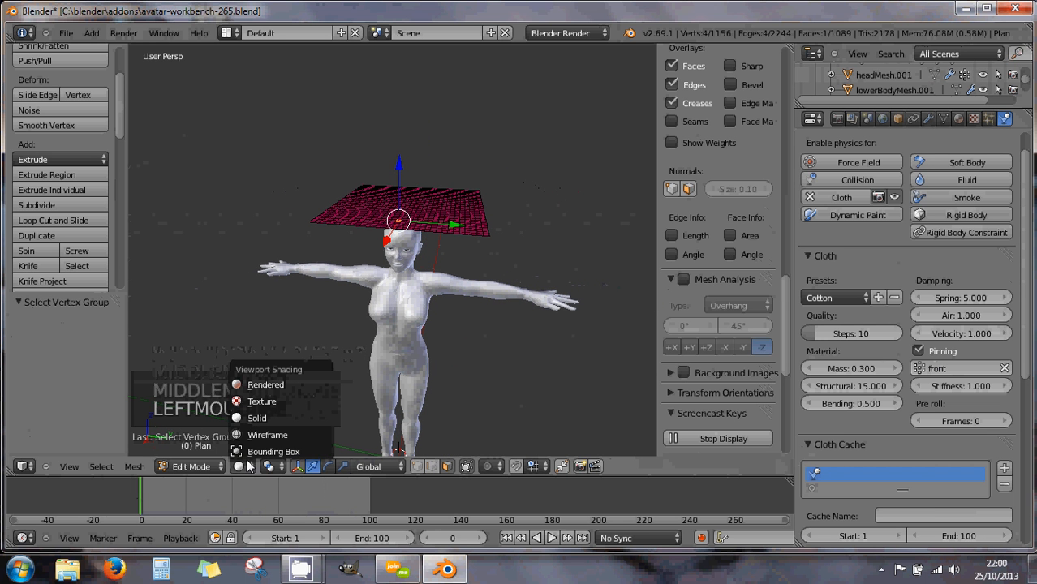
{"action": "left_click", "coordinate": [203, 468]}
{"action": "left_click", "coordinate": [204, 451]}
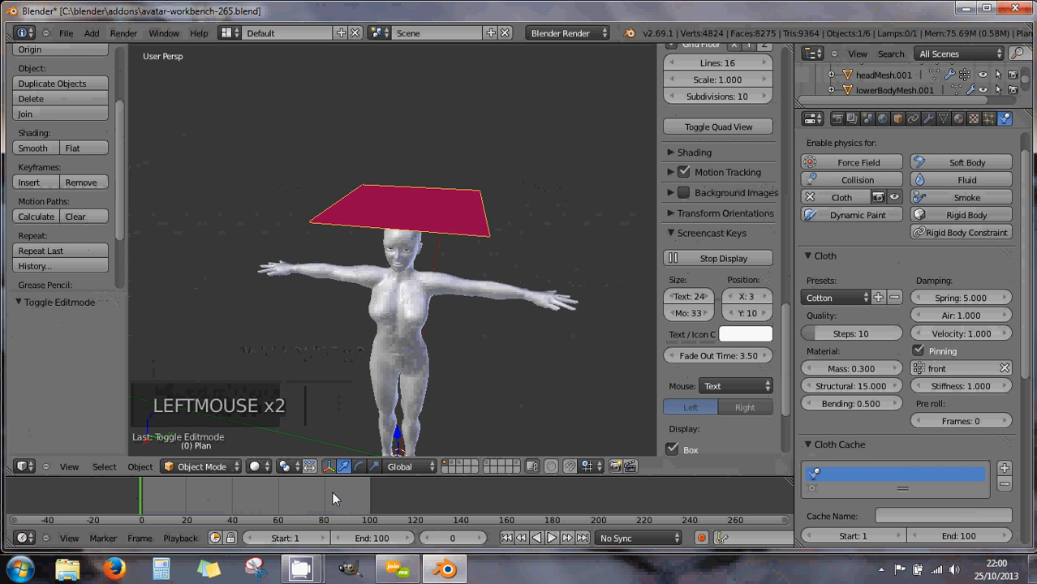
{"action": "left_click", "coordinate": [552, 538]}
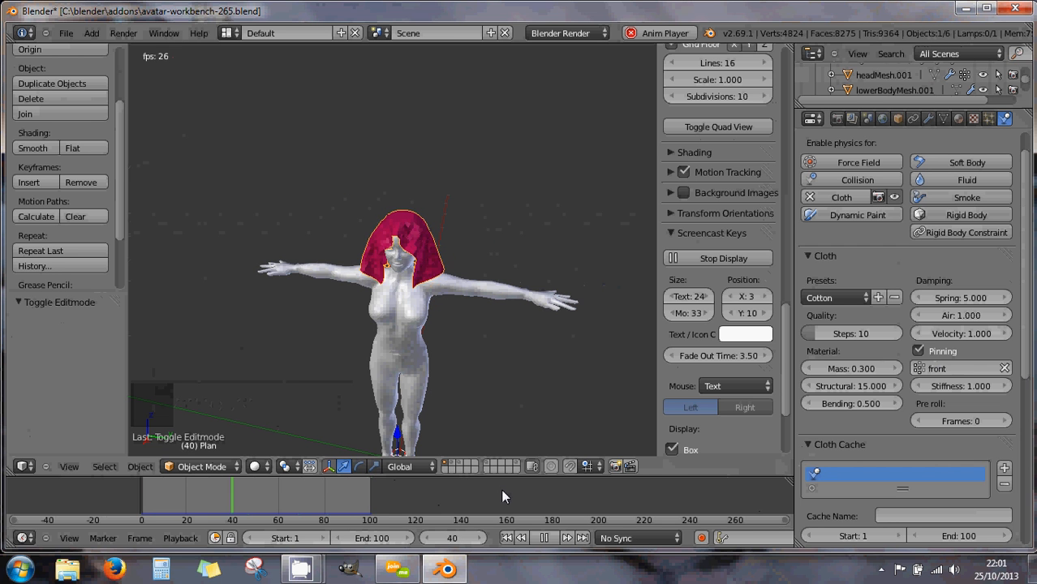
{"action": "left_click", "coordinate": [545, 539]}
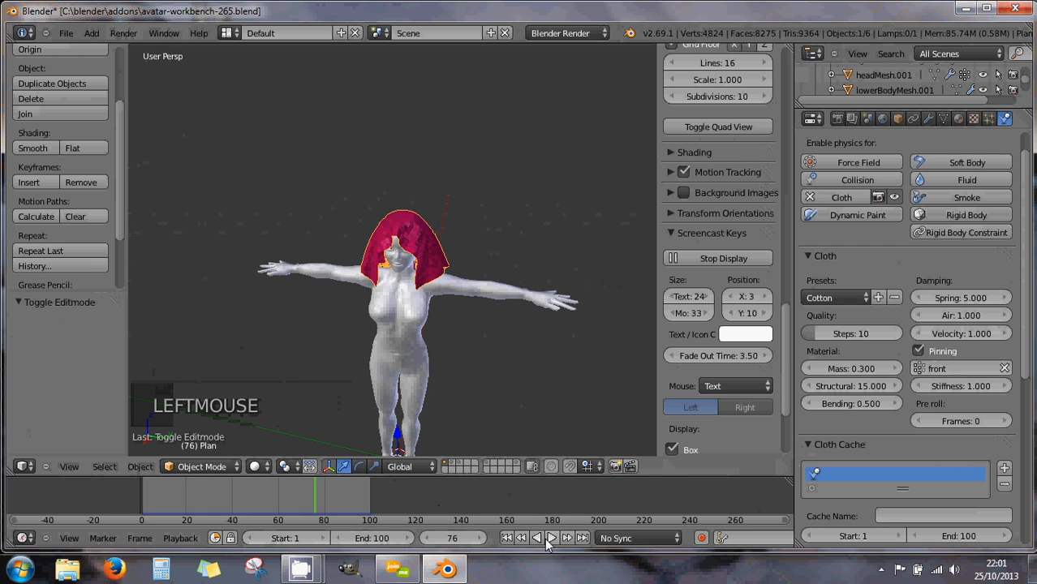
View the draped cloth from the avatar's side and scrub the simulation back to frame 8
{"action": "middle_click_drag", "start_coordinate": [497, 351], "coordinate": [627, 300]}
{"action": "scroll", "coordinate": [401, 316], "scroll_direction": "up", "scroll_amount": 2}
{"action": "scroll", "coordinate": [401, 311], "scroll_direction": "up", "scroll_amount": 1}
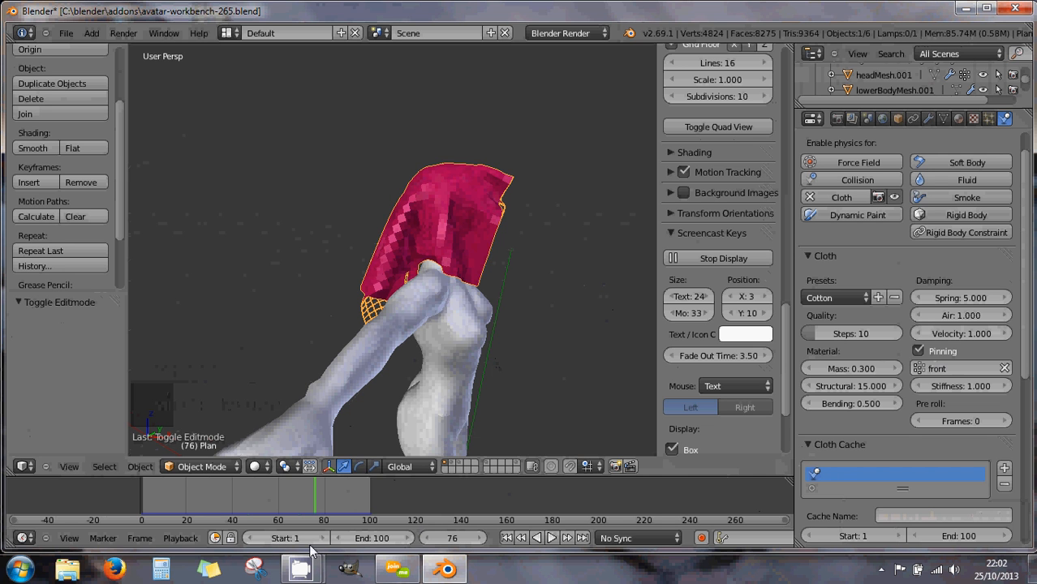
{"action": "left_click", "coordinate": [193, 543]}
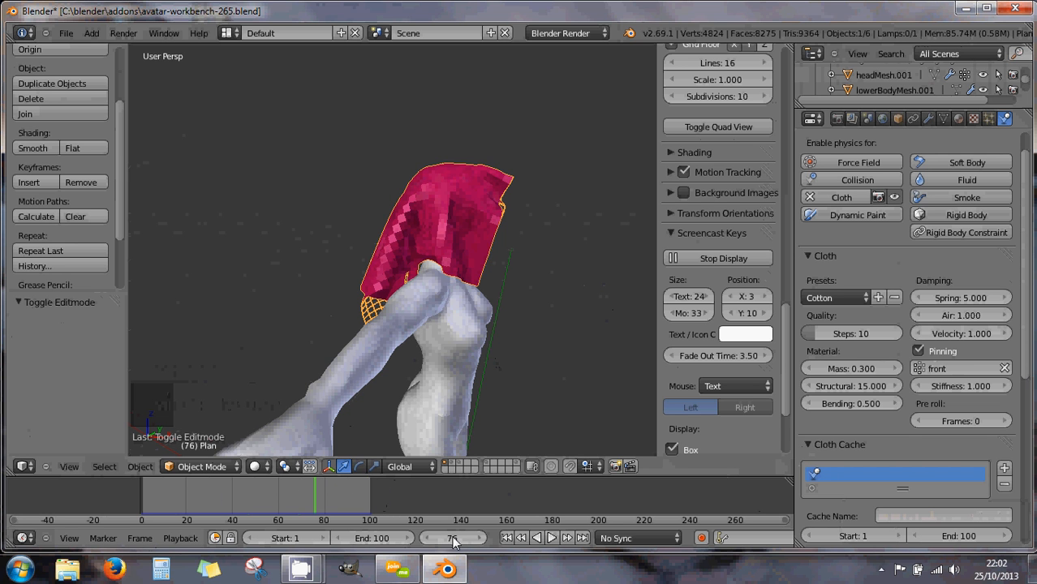
{"action": "left_click", "coordinate": [429, 539]}
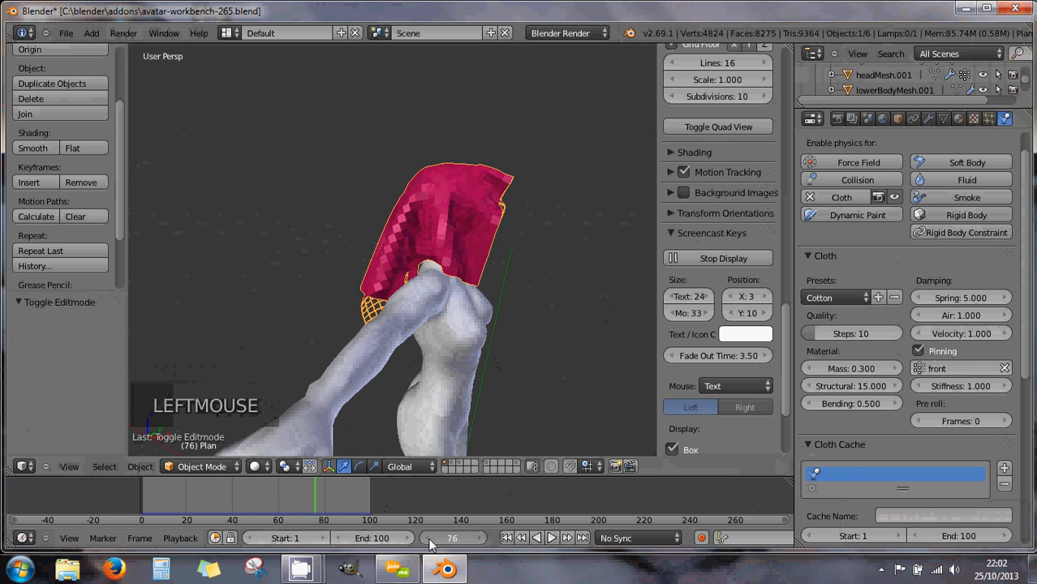
{"action": "left_click", "coordinate": [429, 539]}
{"action": "left_click", "coordinate": [429, 539]}
{"action": "left_click_drag", "start_coordinate": [426, 539], "coordinate": [375, 544]}
{"action": "left_click", "coordinate": [480, 541]}
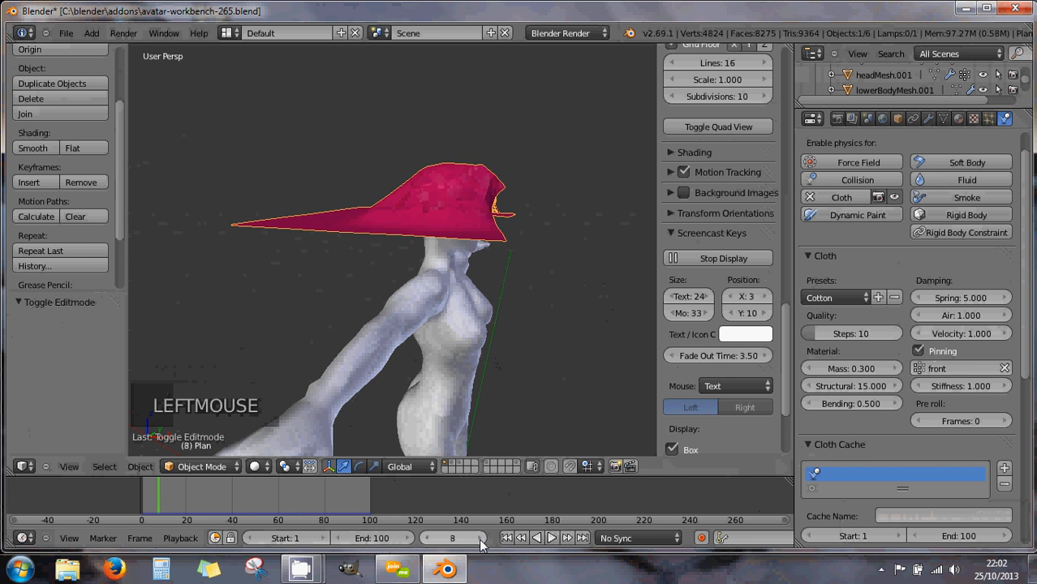
Step the cloth simulation forward frame by frame to frame 36 and examine the drape from the avatar's front
{"action": "left_click", "coordinate": [480, 540]}
{"action": "left_click", "coordinate": [480, 541]}
{"action": "left_click", "coordinate": [479, 540]}
{"action": "left_click", "coordinate": [480, 541]}
{"action": "left_click", "coordinate": [479, 540]}
{"action": "left_click", "coordinate": [480, 541]}
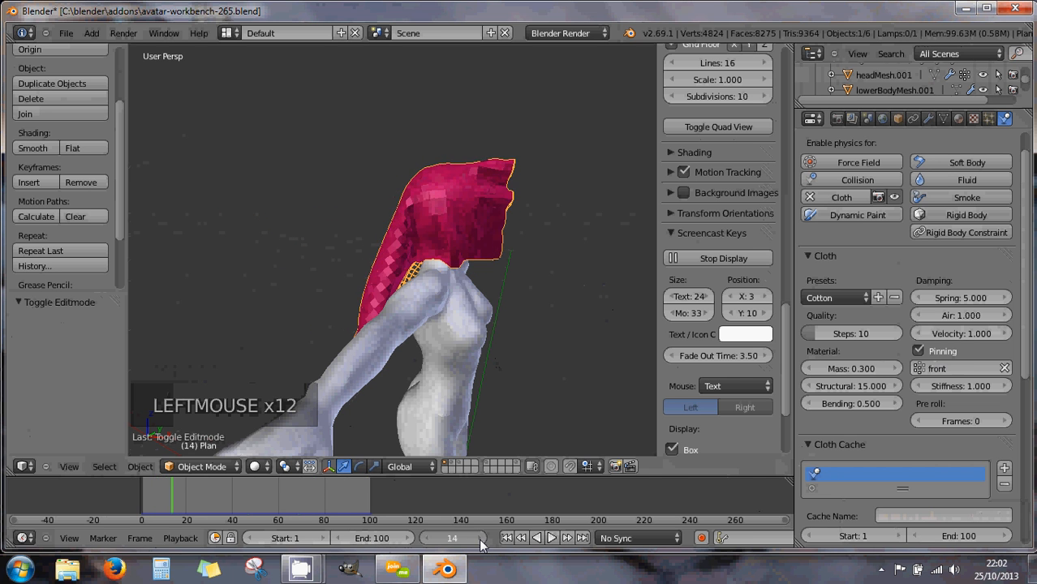
{"action": "left_click", "coordinate": [479, 540]}
{"action": "left_click", "coordinate": [480, 540]}
{"action": "left_click", "coordinate": [480, 540]}
{"action": "left_click", "coordinate": [480, 541]}
{"action": "left_click", "coordinate": [479, 540]}
{"action": "left_click", "coordinate": [480, 540]}
{"action": "left_click", "coordinate": [480, 541]}
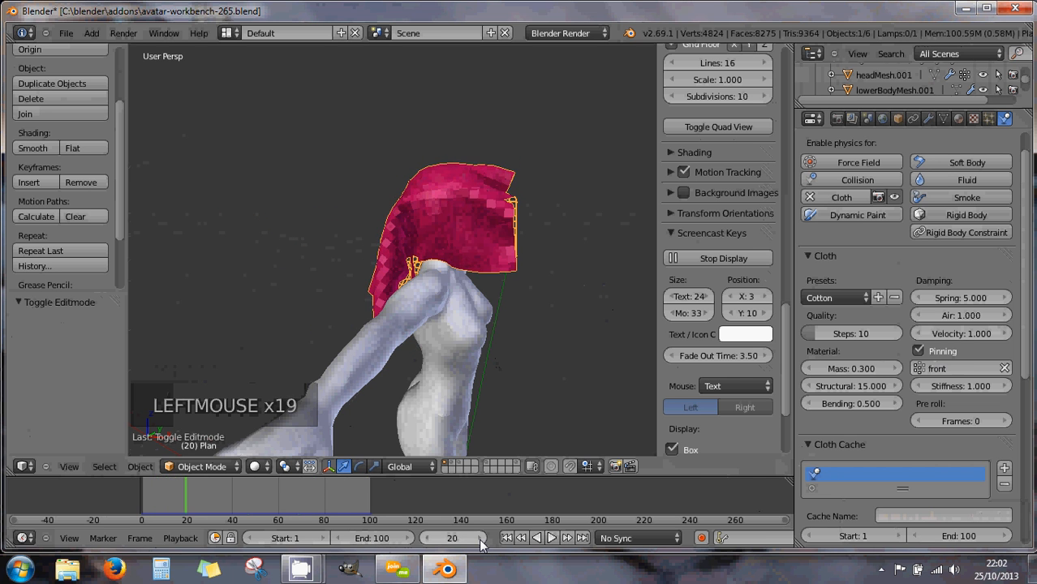
{"action": "left_click", "coordinate": [480, 541]}
{"action": "left_click", "coordinate": [480, 541]}
{"action": "left_click", "coordinate": [480, 540]}
{"action": "left_click", "coordinate": [480, 541]}
{"action": "left_click", "coordinate": [480, 541]}
{"action": "left_click", "coordinate": [480, 541]}
{"action": "left_click", "coordinate": [480, 540]}
{"action": "left_click", "coordinate": [480, 541]}
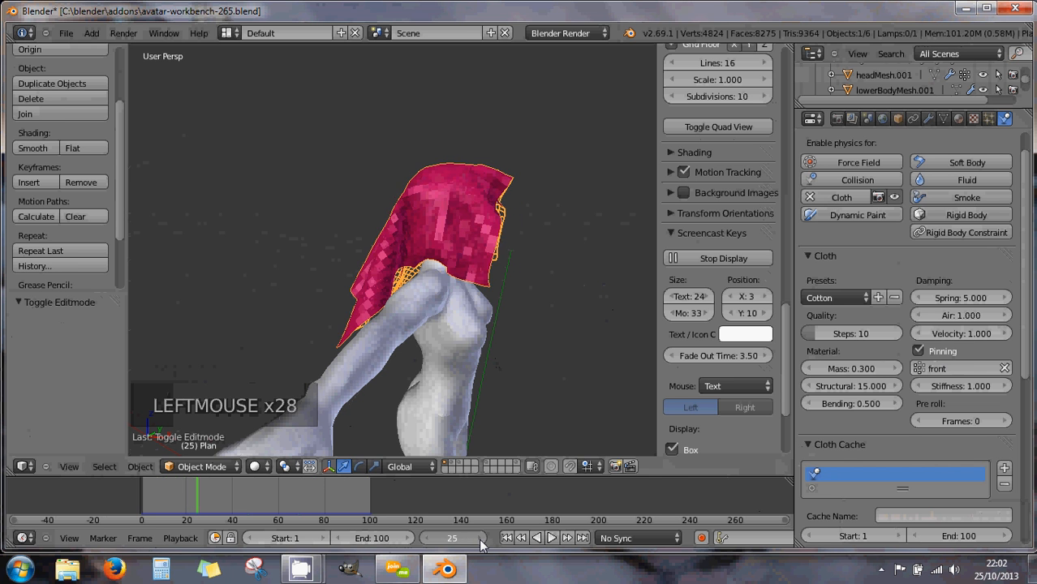
{"action": "left_click", "coordinate": [479, 541]}
{"action": "left_click", "coordinate": [480, 541]}
{"action": "left_click", "coordinate": [480, 541]}
{"action": "left_click", "coordinate": [479, 541]}
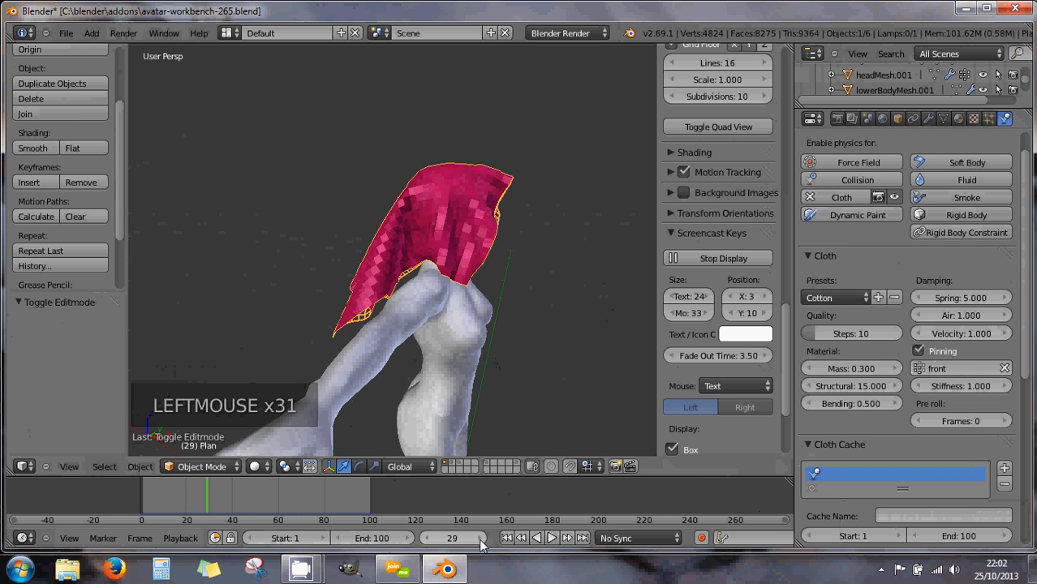
{"action": "left_click", "coordinate": [480, 540]}
{"action": "left_click", "coordinate": [480, 541]}
{"action": "left_click", "coordinate": [480, 540]}
{"action": "left_click", "coordinate": [480, 540]}
{"action": "left_click", "coordinate": [480, 541]}
{"action": "left_click", "coordinate": [479, 540]}
{"action": "left_click", "coordinate": [479, 541]}
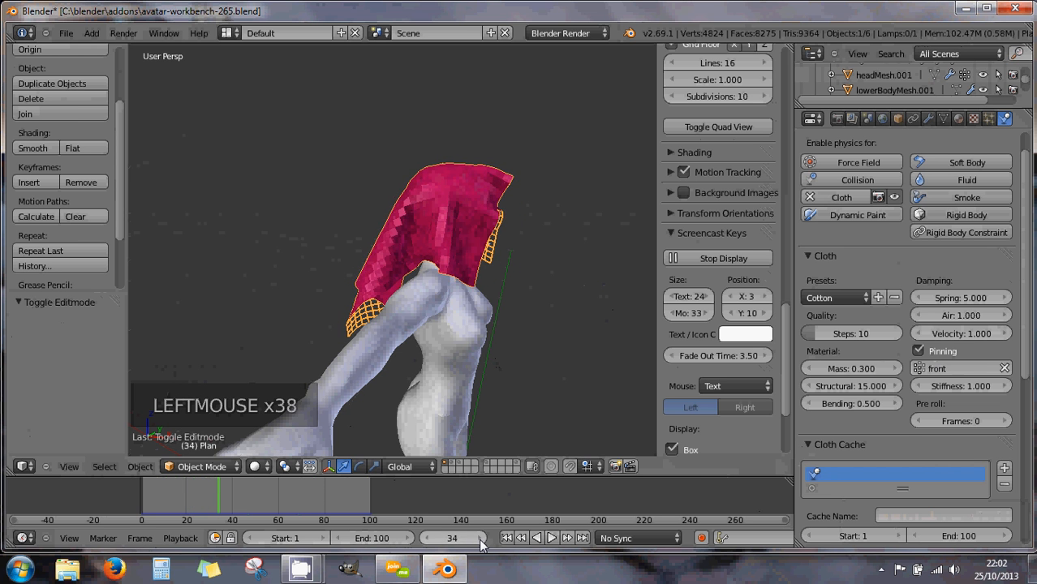
{"action": "left_click", "coordinate": [480, 541]}
{"action": "left_click", "coordinate": [480, 540]}
{"action": "left_click", "coordinate": [480, 541]}
{"action": "middle_click_drag", "start_coordinate": [487, 369], "coordinate": [351, 341]}
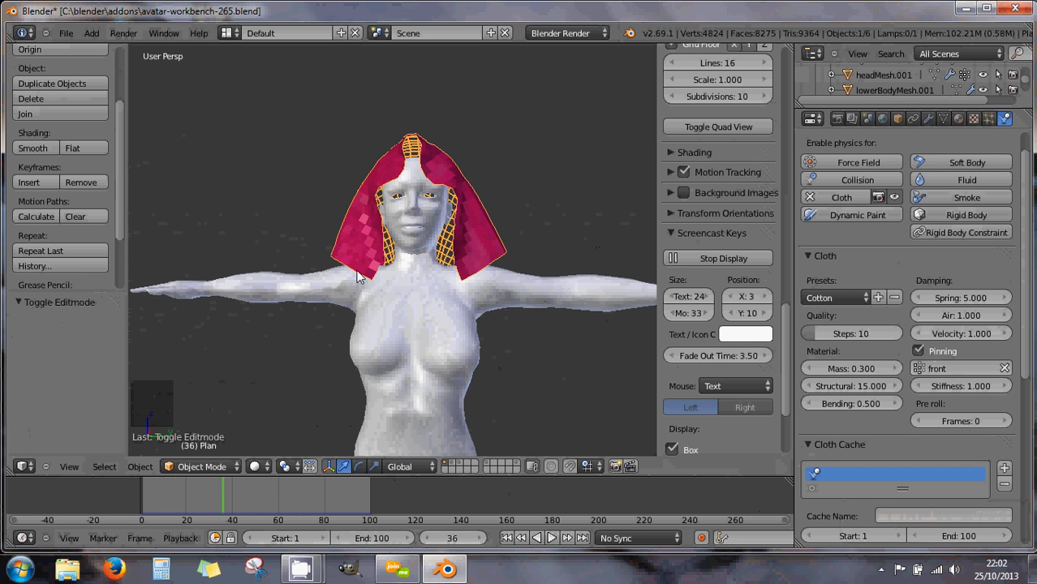
{"action": "middle_click_drag", "start_coordinate": [355, 260], "coordinate": [410, 271]}
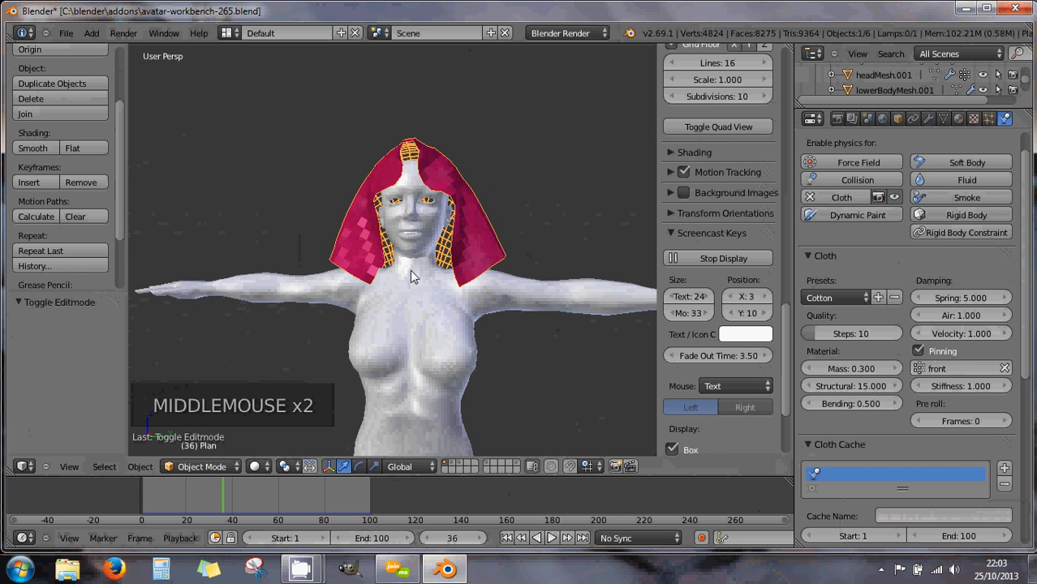
Select the whole plane mesh in Edit Mode and scale it by about 1.328 along the Y axis
{"action": "key", "text": "Tab"}
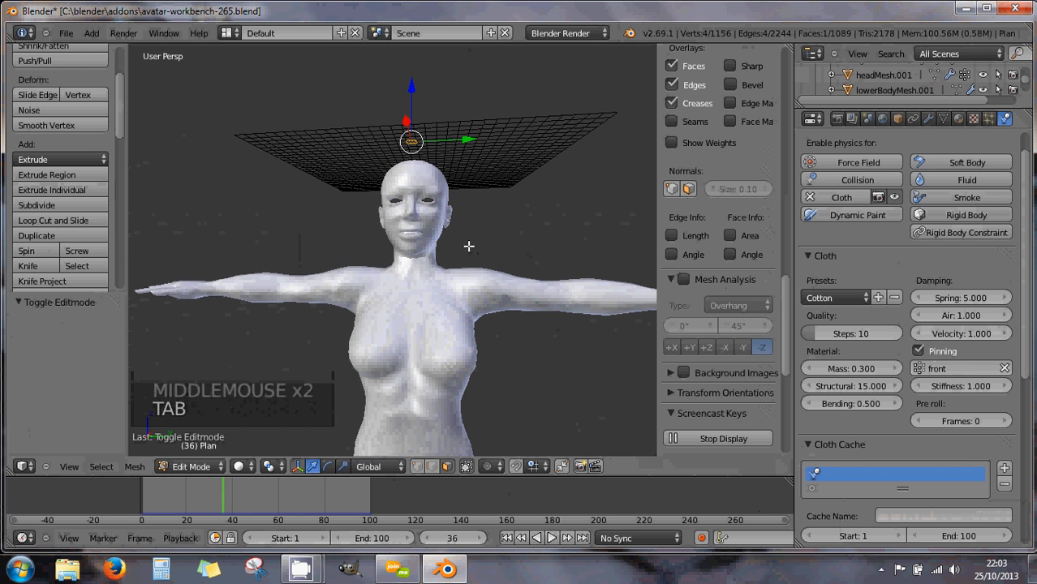
{"action": "scroll", "coordinate": [461, 259], "scroll_direction": "down", "scroll_amount": 2}
{"action": "middle_click_drag", "start_coordinate": [454, 245], "coordinate": [526, 325]}
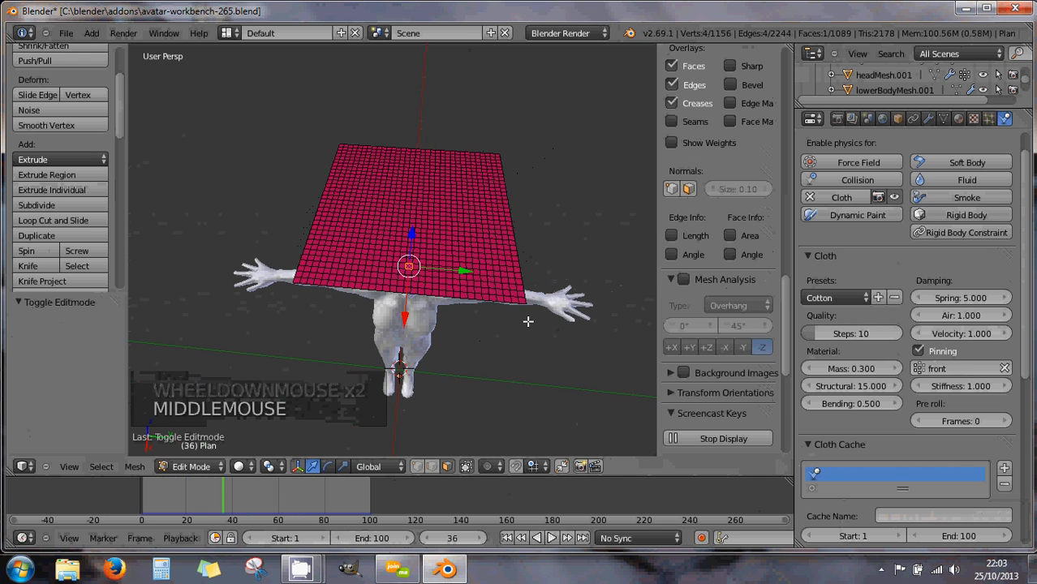
{"action": "key", "text": "a"}
{"action": "key", "text": "a"}
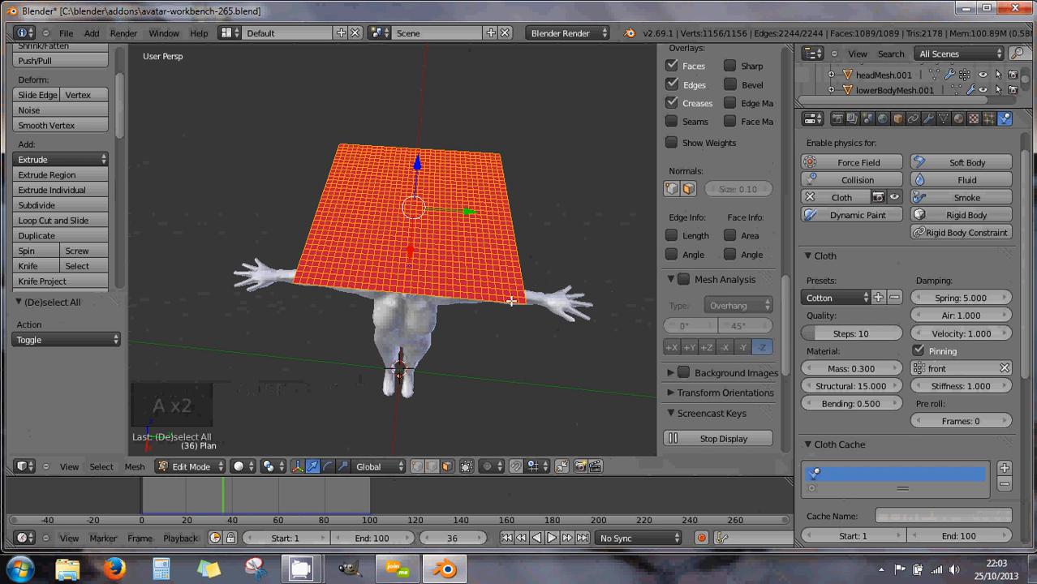
{"action": "key", "text": "s"}
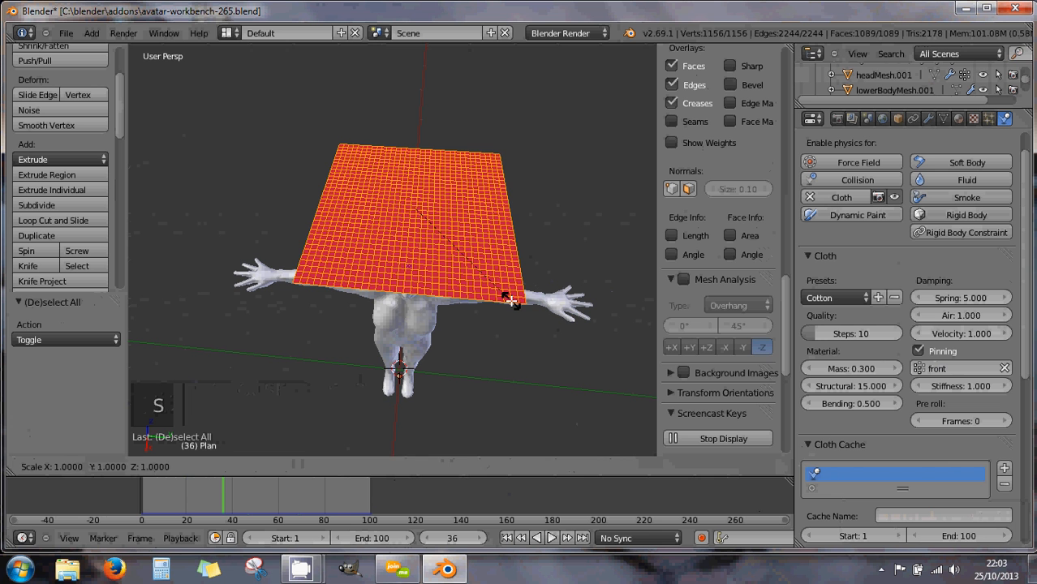
{"action": "key", "text": "y"}
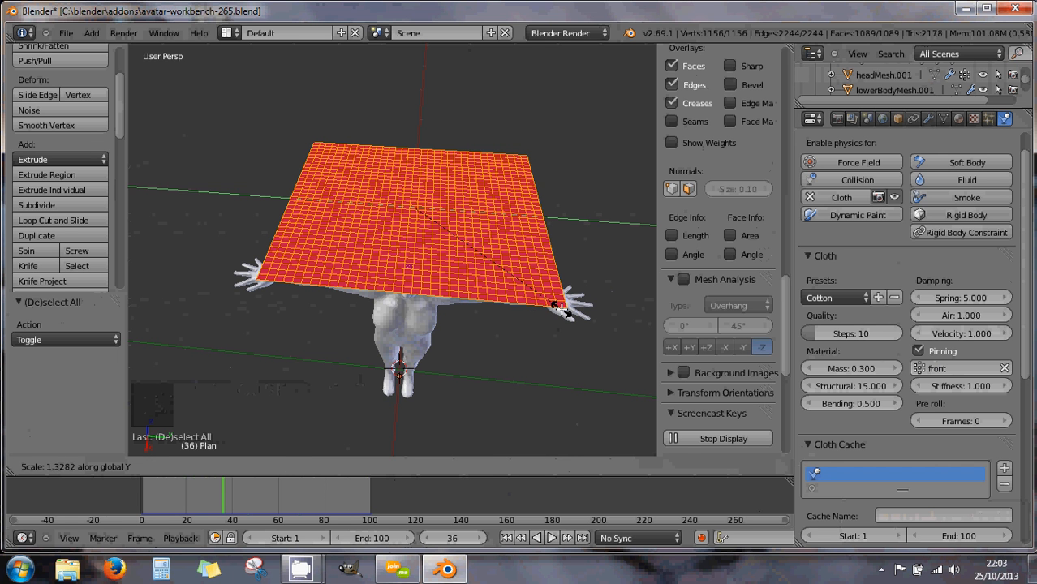
{"action": "left_click", "coordinate": [561, 308]}
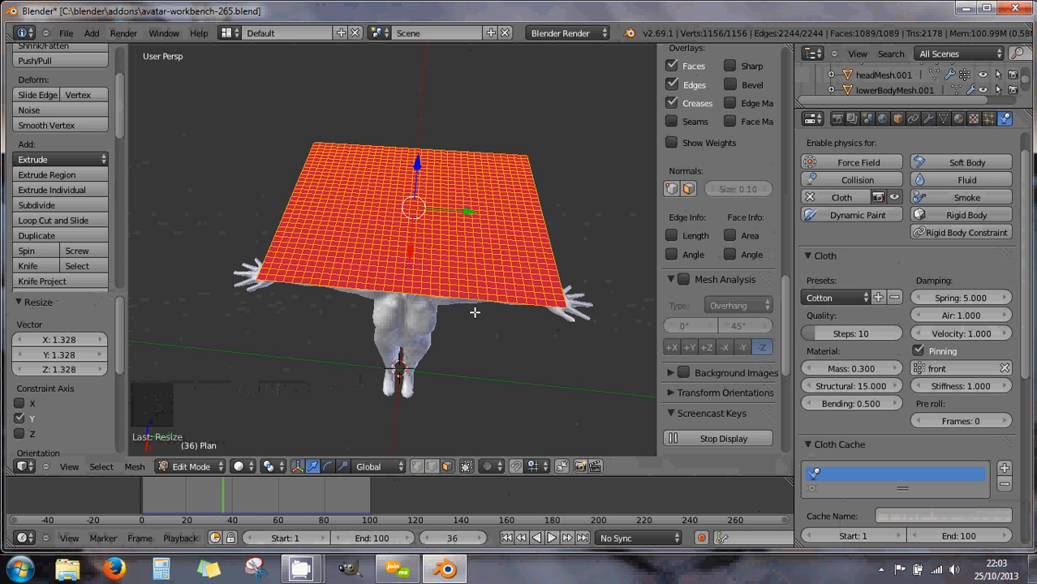
Return the widened plane to Object Mode and play the cloth simulation, pausing it at frame 70
{"action": "middle_click_drag", "start_coordinate": [433, 348], "coordinate": [436, 324]}
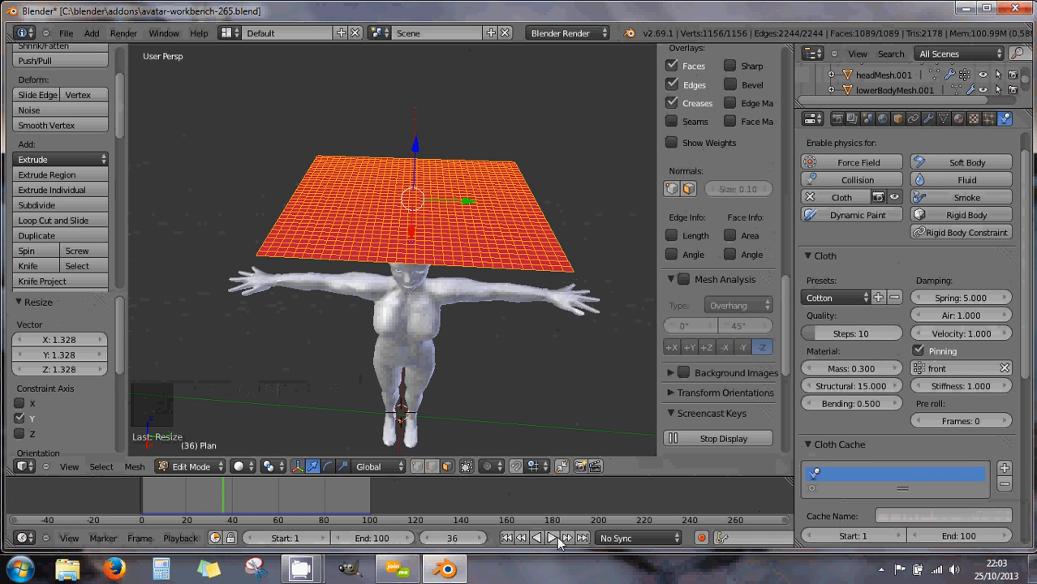
{"action": "left_click", "coordinate": [555, 541]}
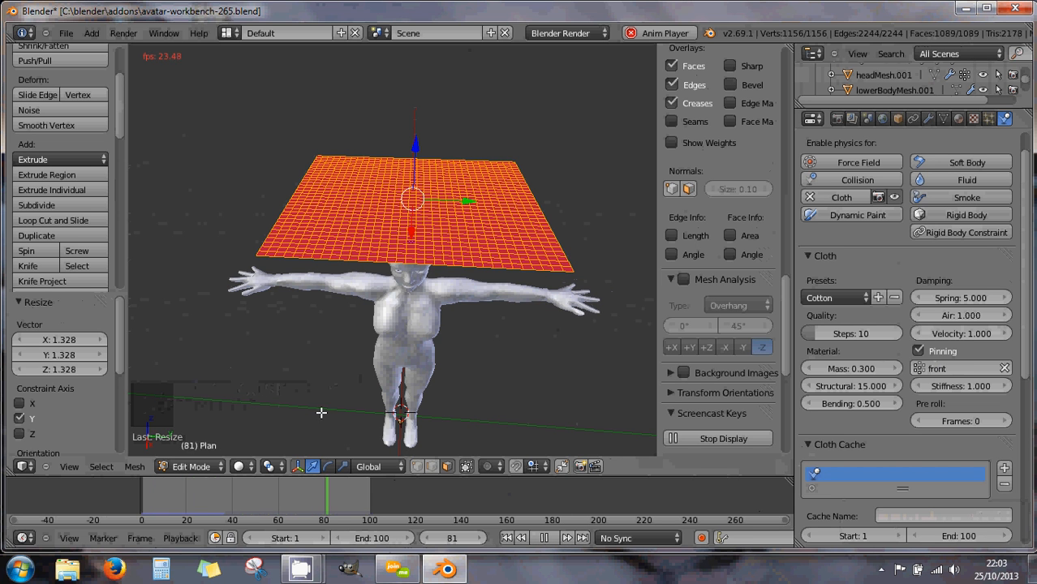
{"action": "left_click", "coordinate": [190, 467]}
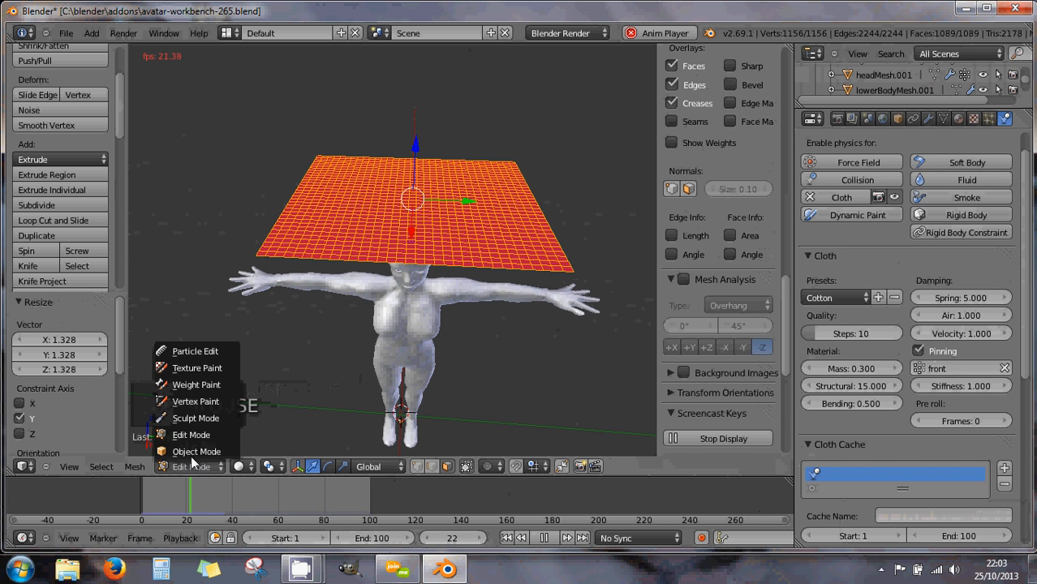
{"action": "left_click", "coordinate": [191, 451]}
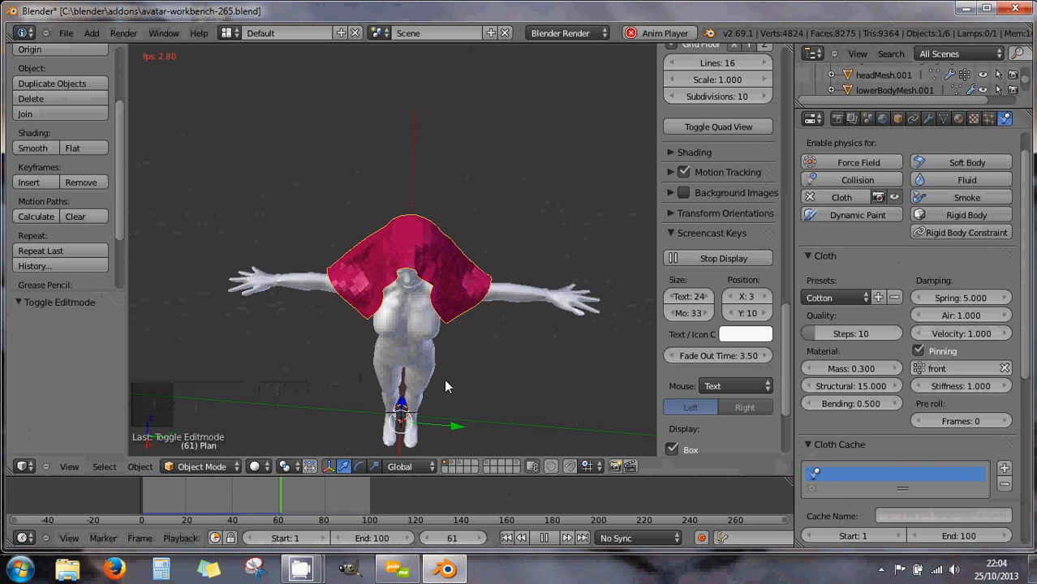
{"action": "left_click", "coordinate": [545, 539]}
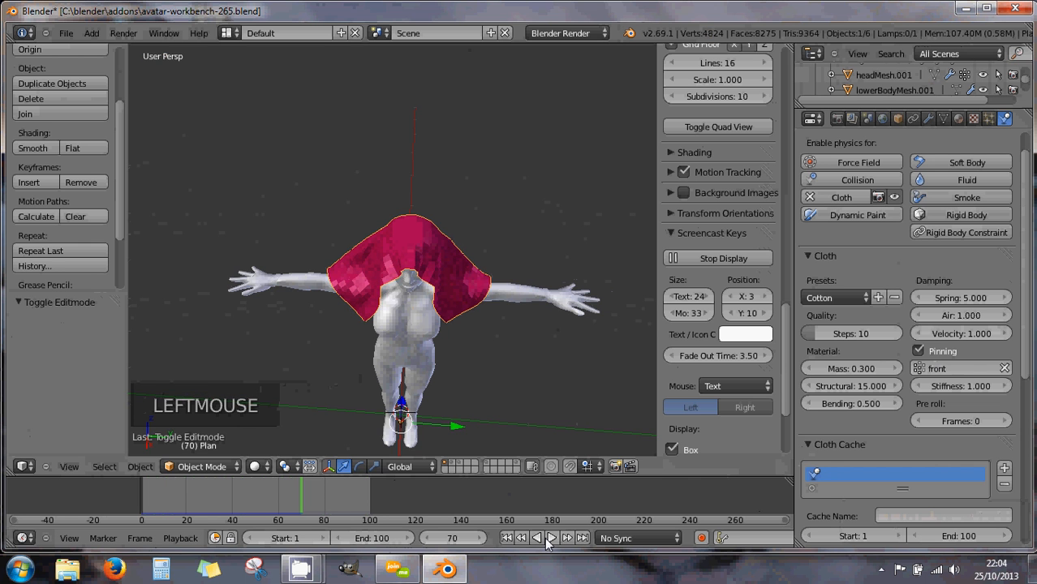
Scrub the simulation back to frame 18 and examine how the veil falls around the head and shoulders
{"action": "middle_click_drag", "start_coordinate": [335, 370], "coordinate": [273, 446]}
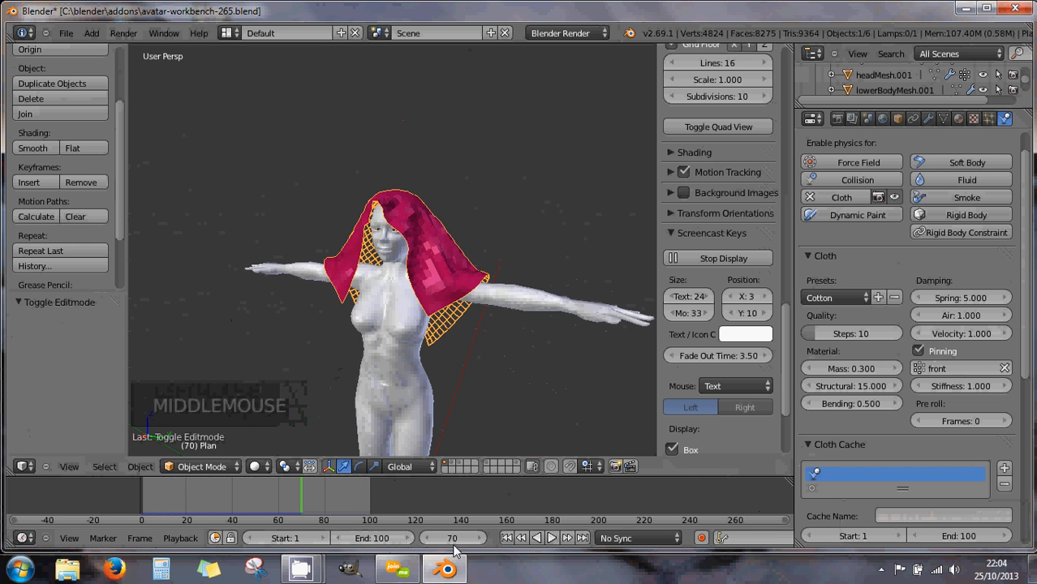
{"action": "left_click", "coordinate": [428, 539]}
{"action": "left_click", "coordinate": [427, 538]}
{"action": "left_click", "coordinate": [428, 539]}
{"action": "left_click", "coordinate": [428, 539]}
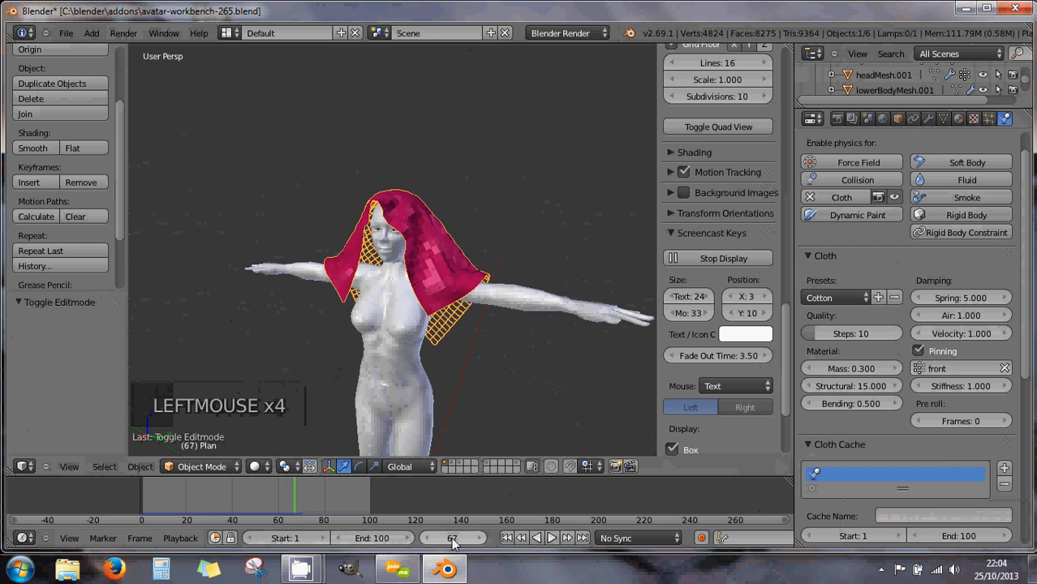
{"action": "left_click", "coordinate": [428, 539]}
{"action": "left_click", "coordinate": [428, 539]}
{"action": "left_click", "coordinate": [428, 539]}
{"action": "left_click", "coordinate": [428, 539]}
{"action": "left_click", "coordinate": [428, 539]}
{"action": "left_click_drag", "start_coordinate": [428, 542], "coordinate": [390, 545]}
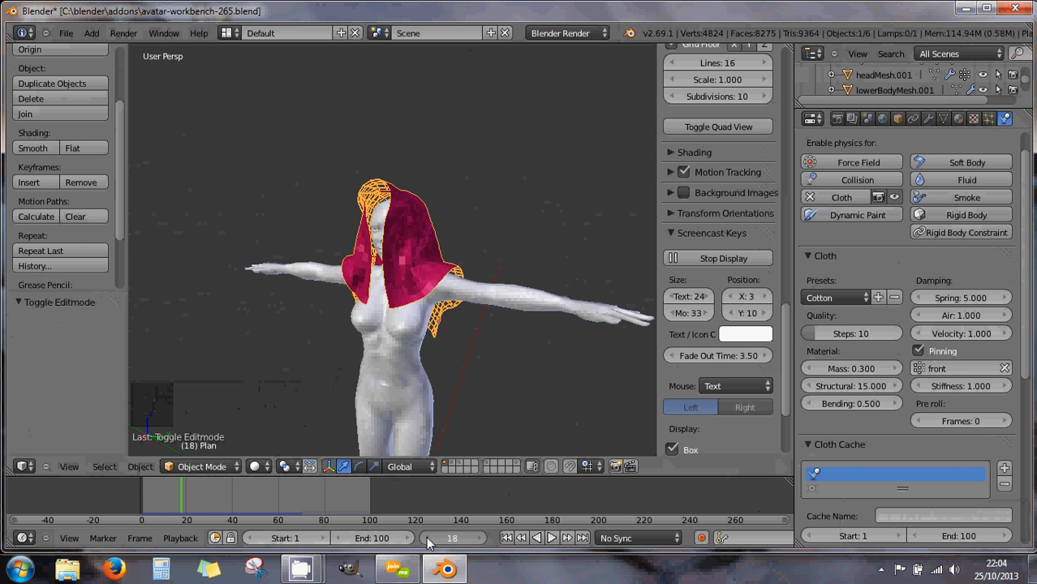
{"action": "middle_click_drag", "start_coordinate": [456, 423], "coordinate": [430, 406]}
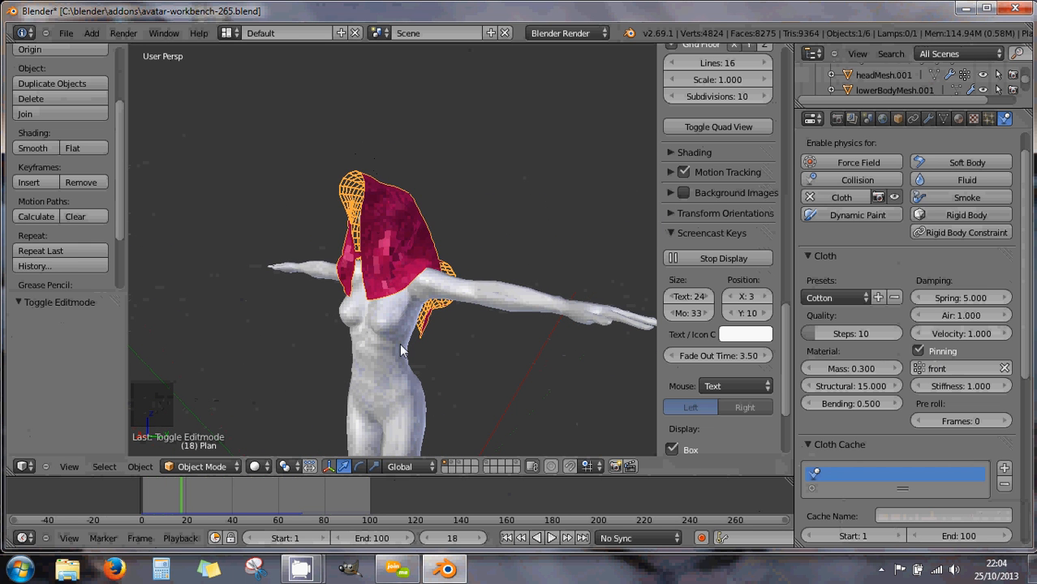
{"action": "scroll", "coordinate": [400, 340], "scroll_direction": "up", "scroll_amount": 3}
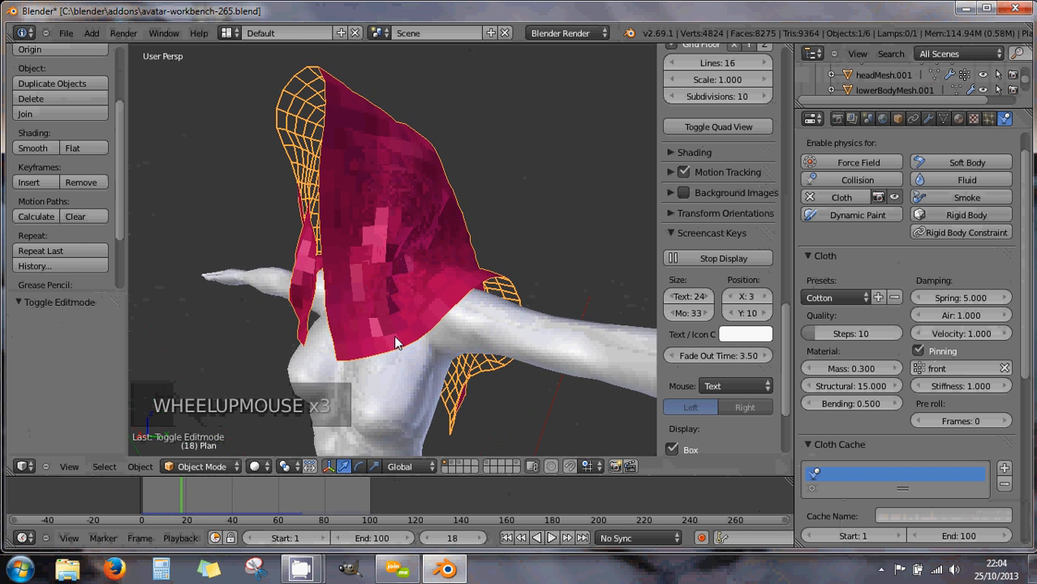
{"action": "middle_click_drag", "start_coordinate": [394, 335], "coordinate": [418, 471]}
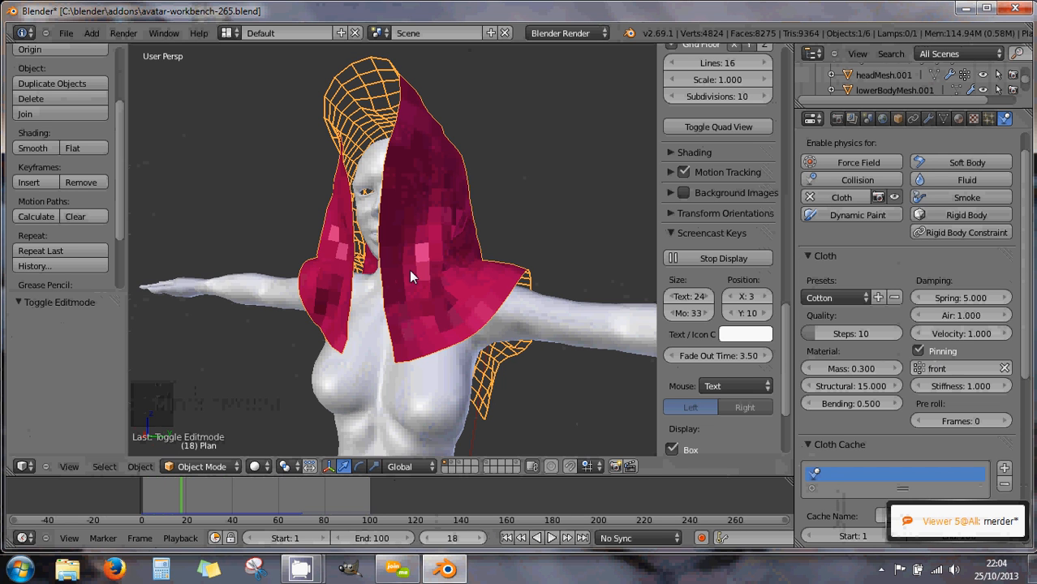
Switch the plane to Edit Mode, clear its selection and select the face belonging to the front vertex group
{"action": "left_click", "coordinate": [201, 465]}
{"action": "left_click", "coordinate": [203, 442]}
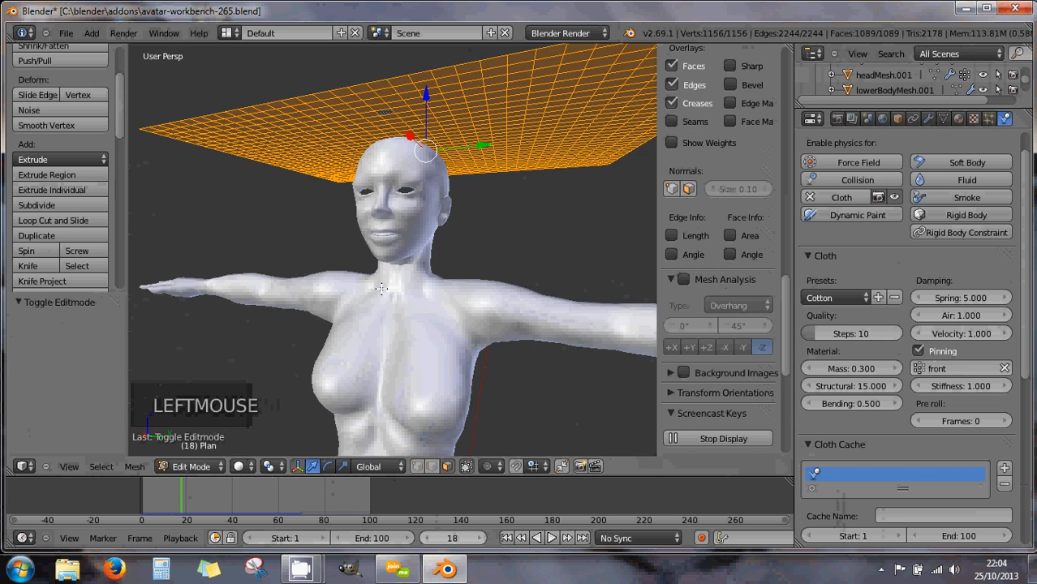
{"action": "middle_click_drag", "start_coordinate": [382, 289], "coordinate": [436, 379]}
{"action": "key", "text": "a"}
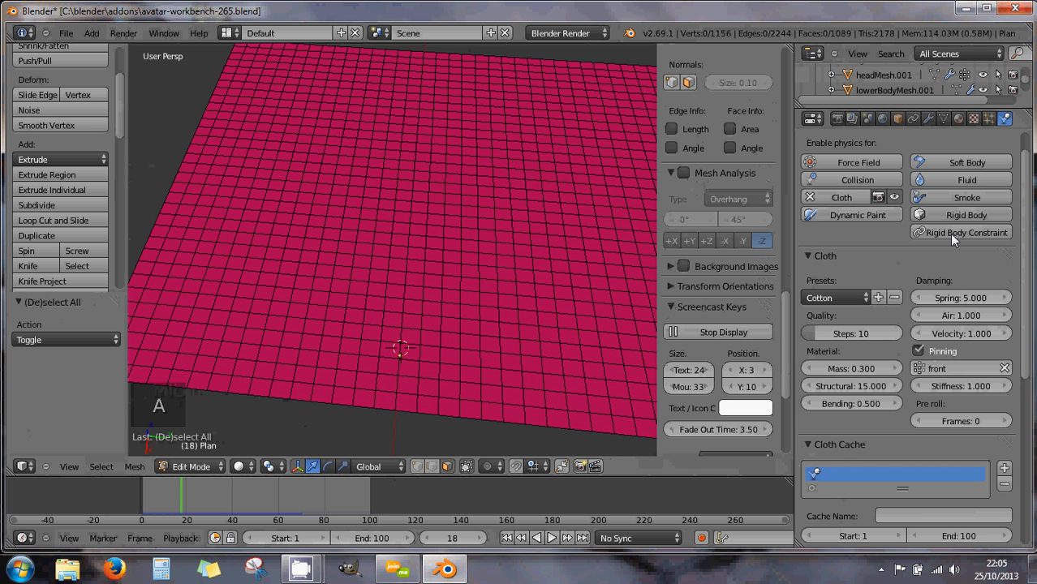
{"action": "left_click", "coordinate": [944, 119]}
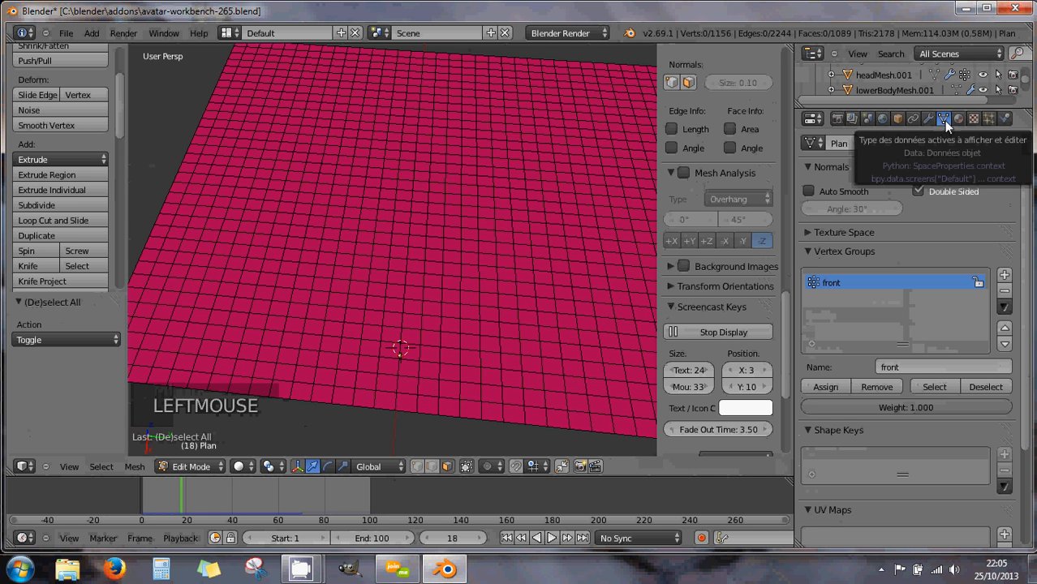
{"action": "left_click", "coordinate": [924, 385]}
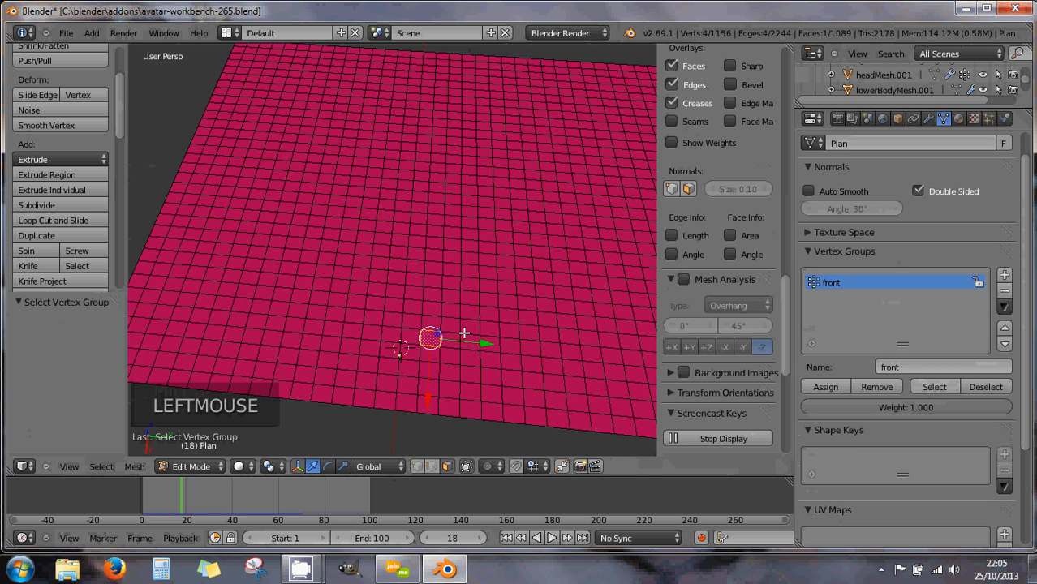
{"action": "key", "text": "KP_3"}
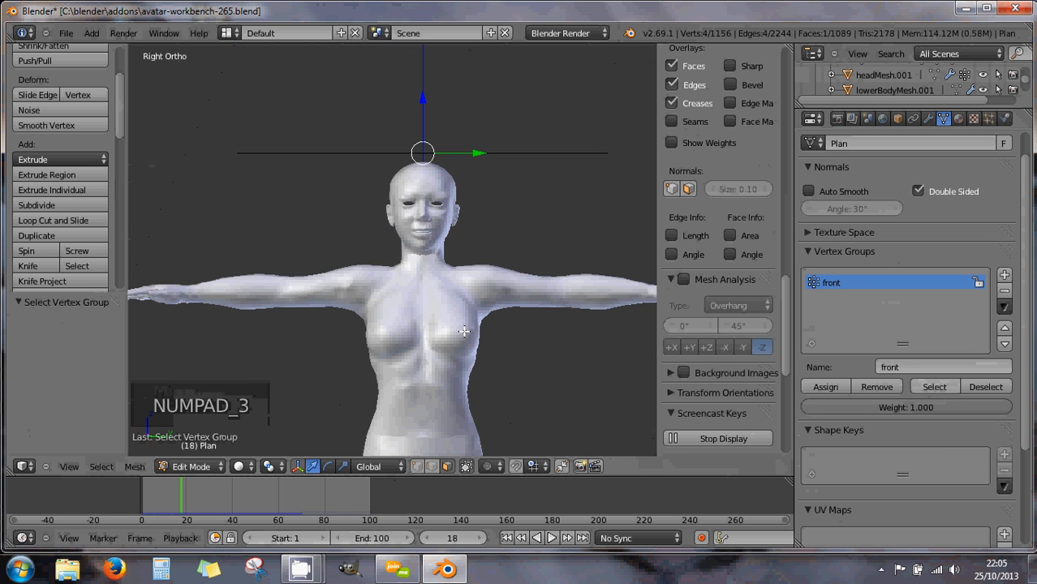
{"action": "key", "text": "KP_8"}
{"action": "key", "text": "KP_8"}
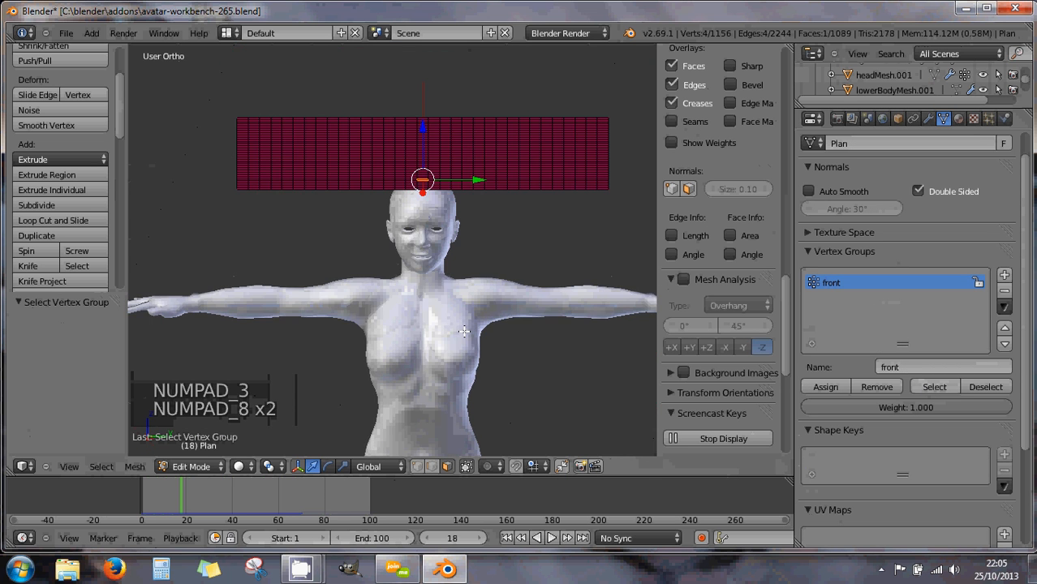
{"action": "key", "text": "KP_8"}
{"action": "scroll", "coordinate": [466, 332], "scroll_direction": "up", "scroll_amount": 5}
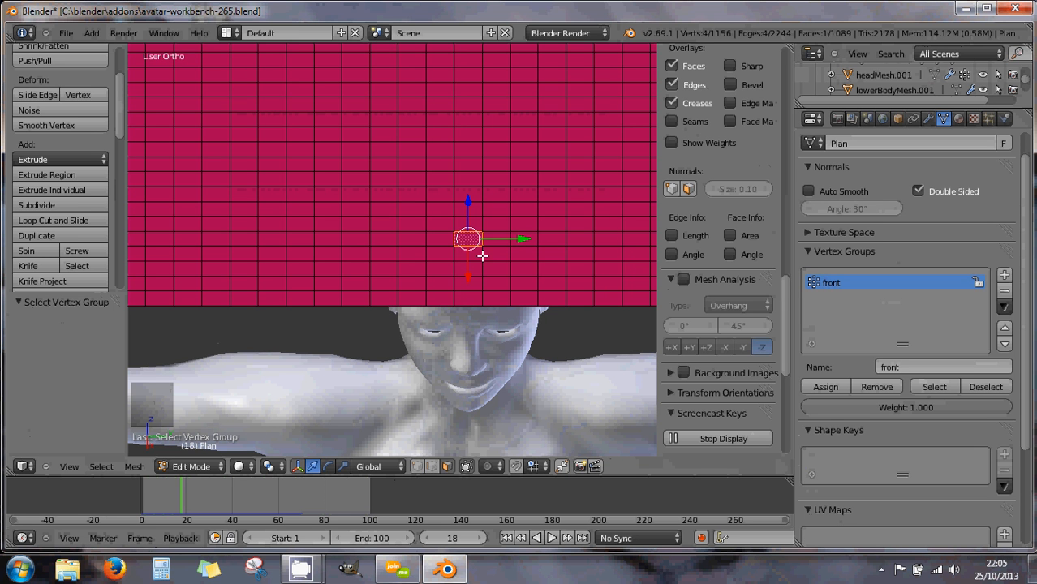
Remove the current face from the front vertex group and assign the face six rows farther back on the plane instead
{"action": "right_click", "coordinate": [467, 149]}
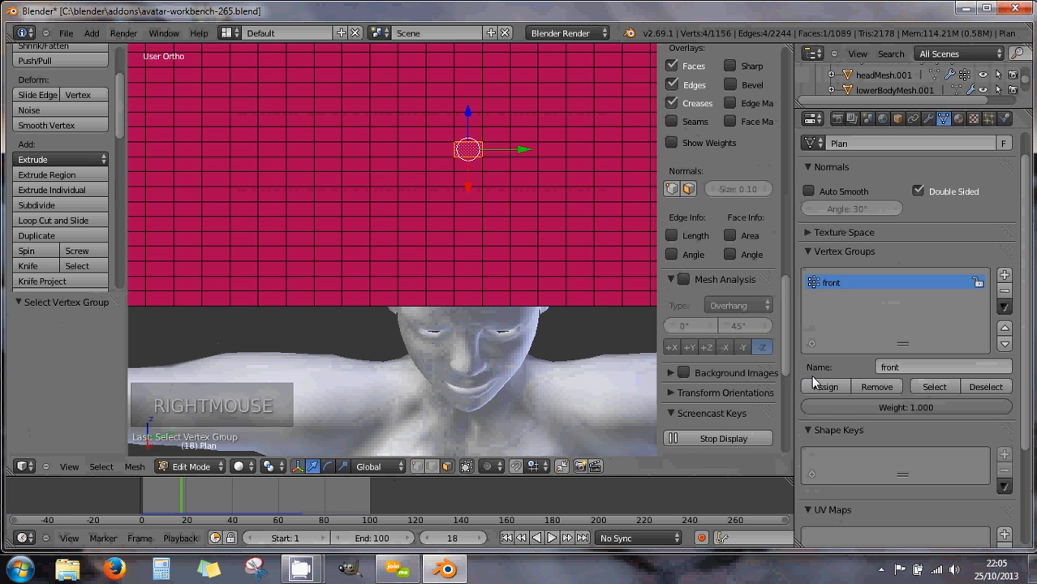
{"action": "left_click", "coordinate": [930, 388]}
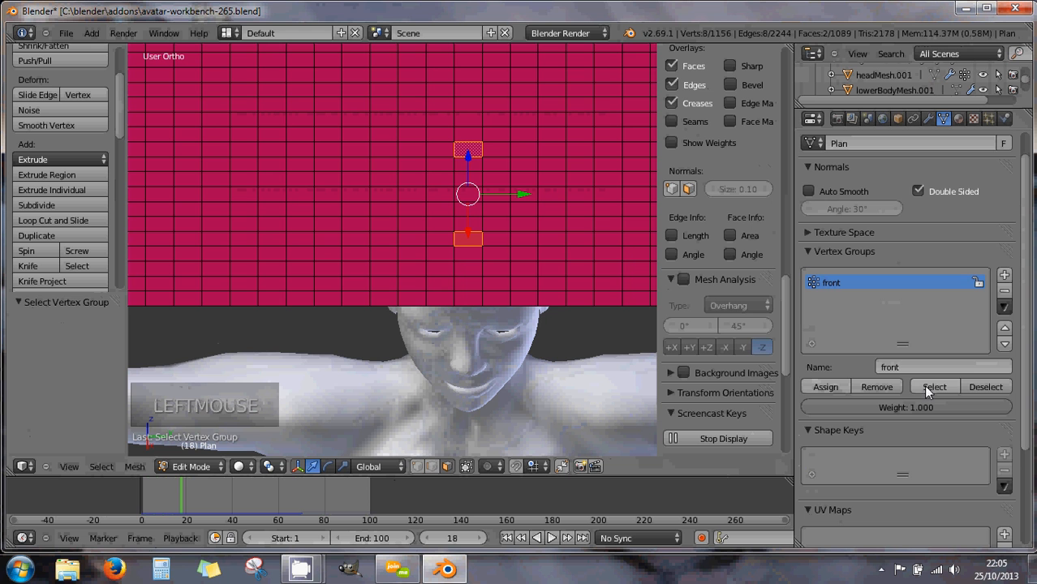
{"action": "left_click", "coordinate": [879, 385]}
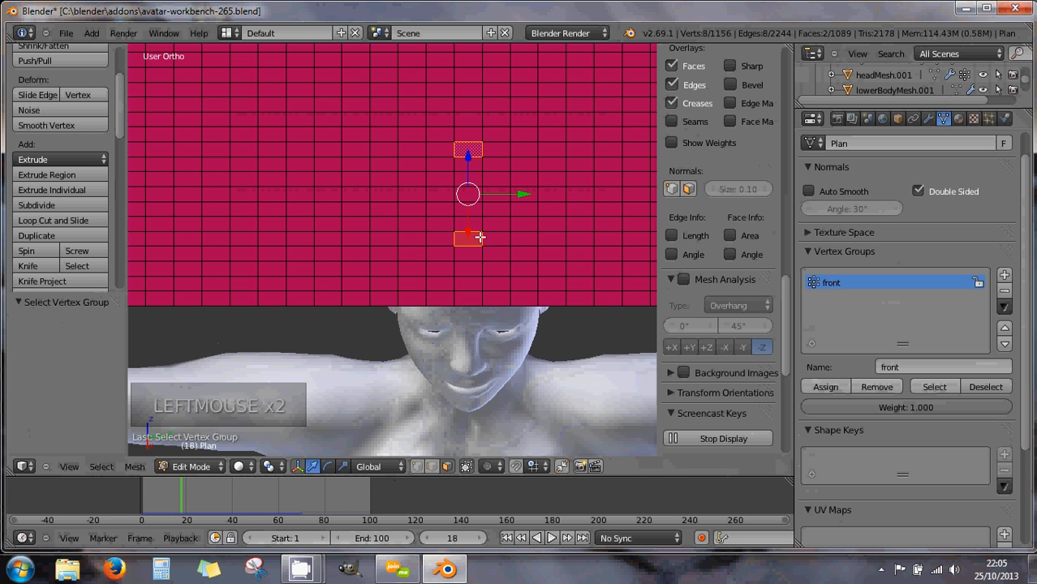
{"action": "right_click", "coordinate": [469, 151]}
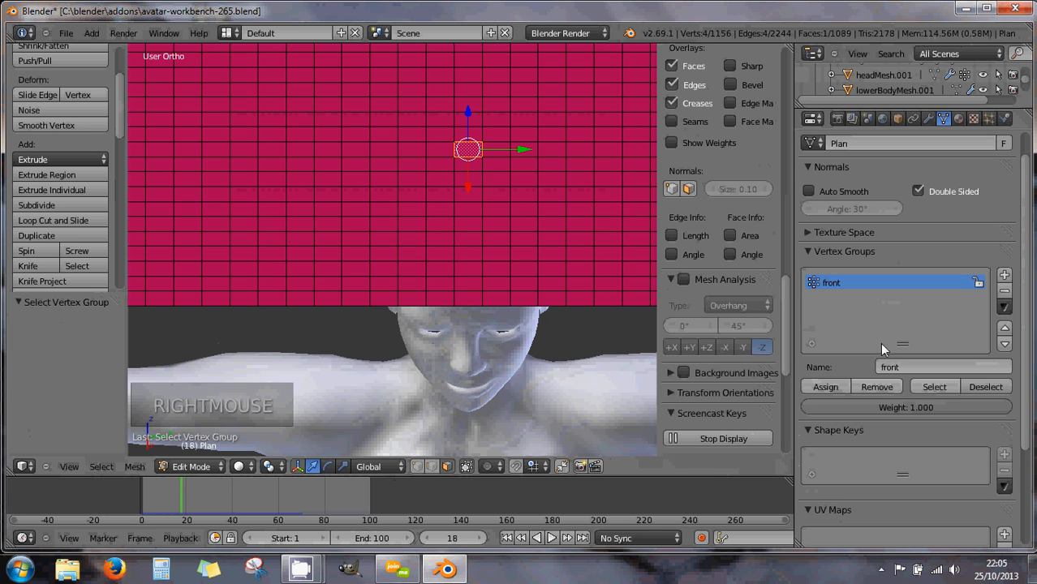
{"action": "left_click", "coordinate": [826, 387]}
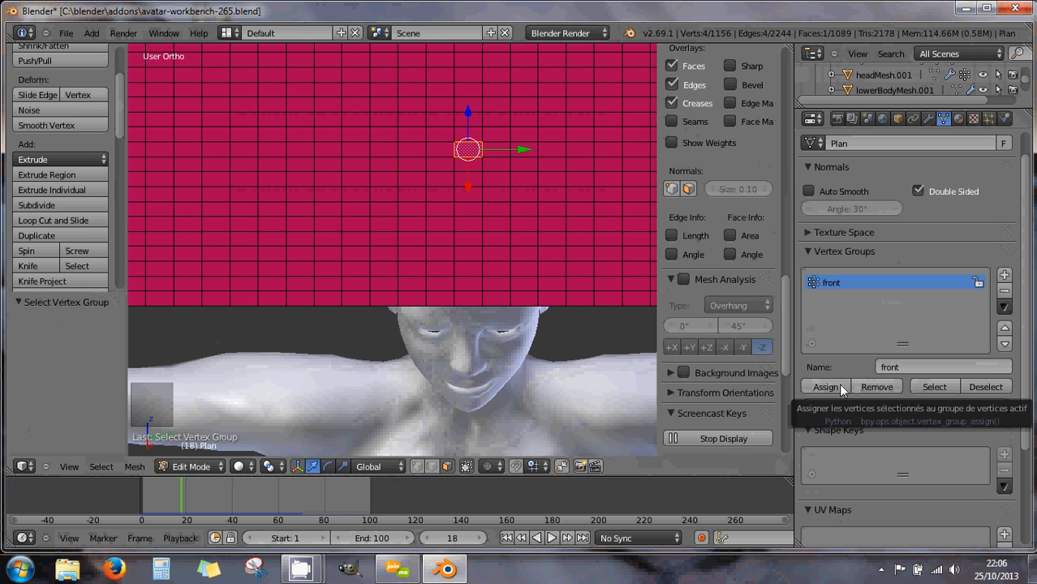
Deselect and reselect the front vertex group to check which face it contains
{"action": "left_click", "coordinate": [942, 385]}
{"action": "left_click", "coordinate": [974, 386]}
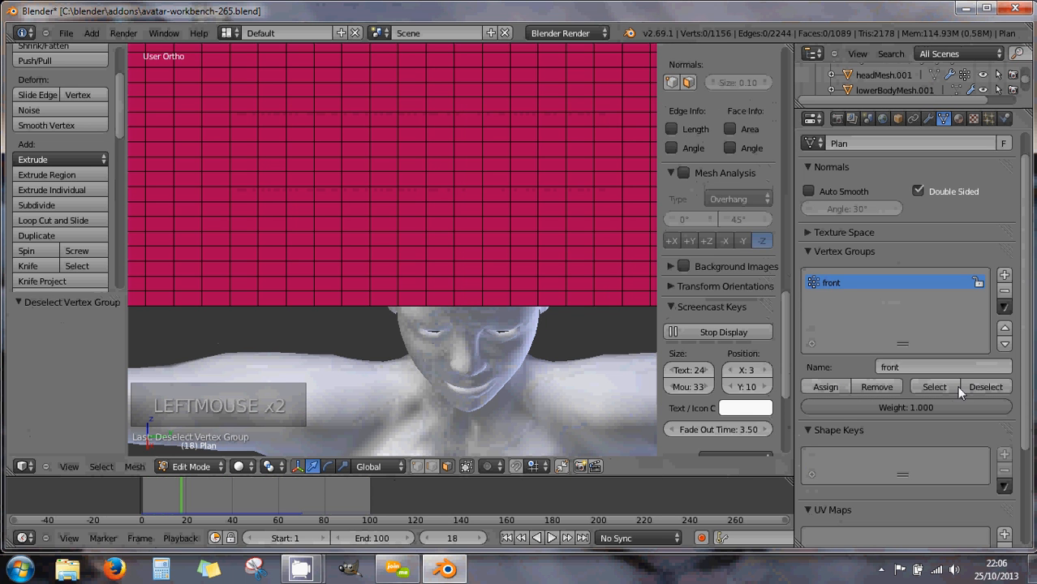
{"action": "left_click", "coordinate": [941, 386]}
{"action": "left_click", "coordinate": [979, 385]}
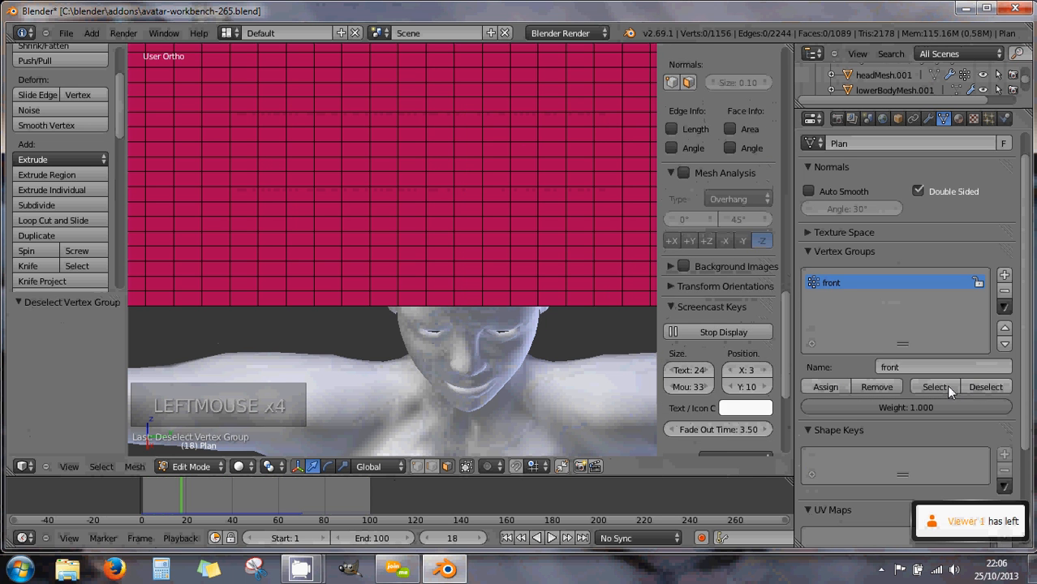
{"action": "left_click", "coordinate": [935, 385]}
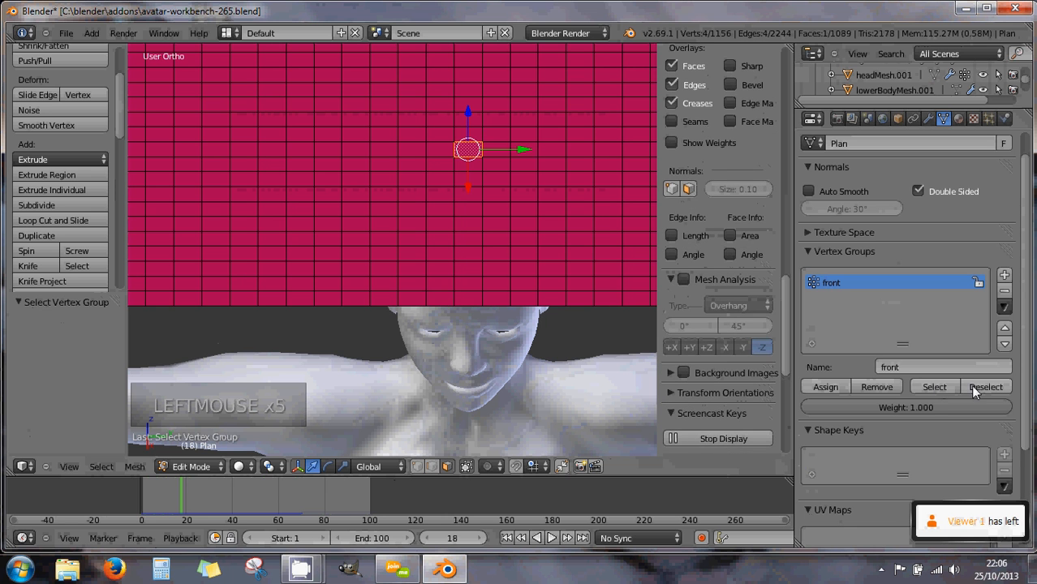
{"action": "left_click", "coordinate": [974, 387]}
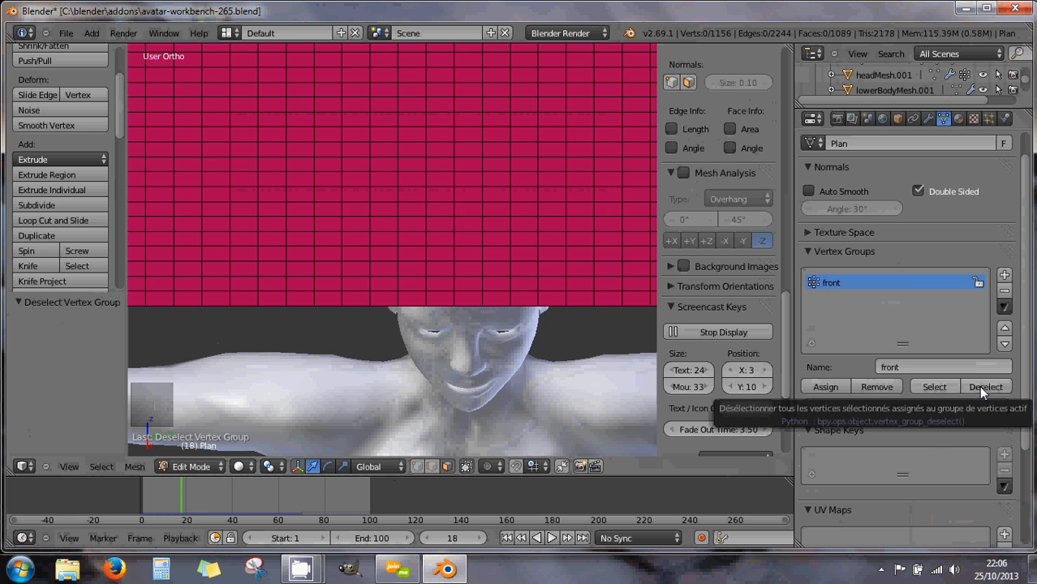
{"action": "left_click", "coordinate": [940, 387]}
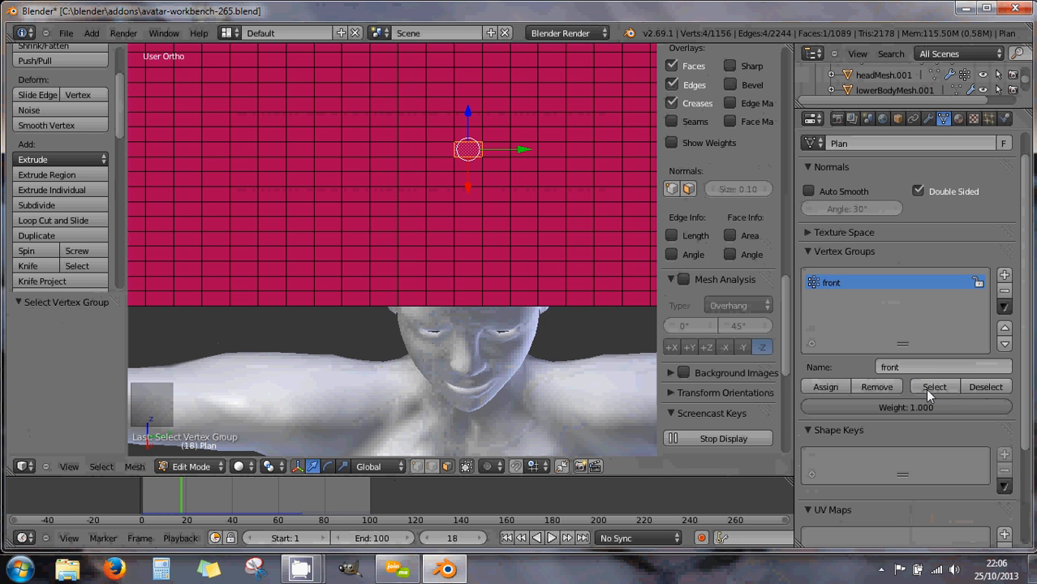
Add a second material slot to the plane with a new material named tt and a green diffuse colour
{"action": "left_click", "coordinate": [959, 119]}
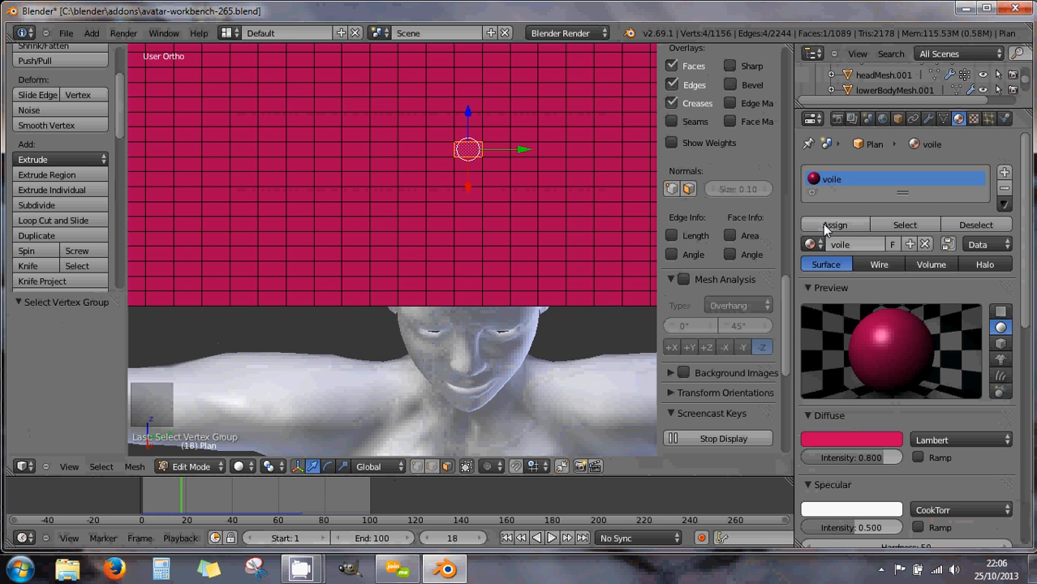
{"action": "left_click", "coordinate": [1005, 178]}
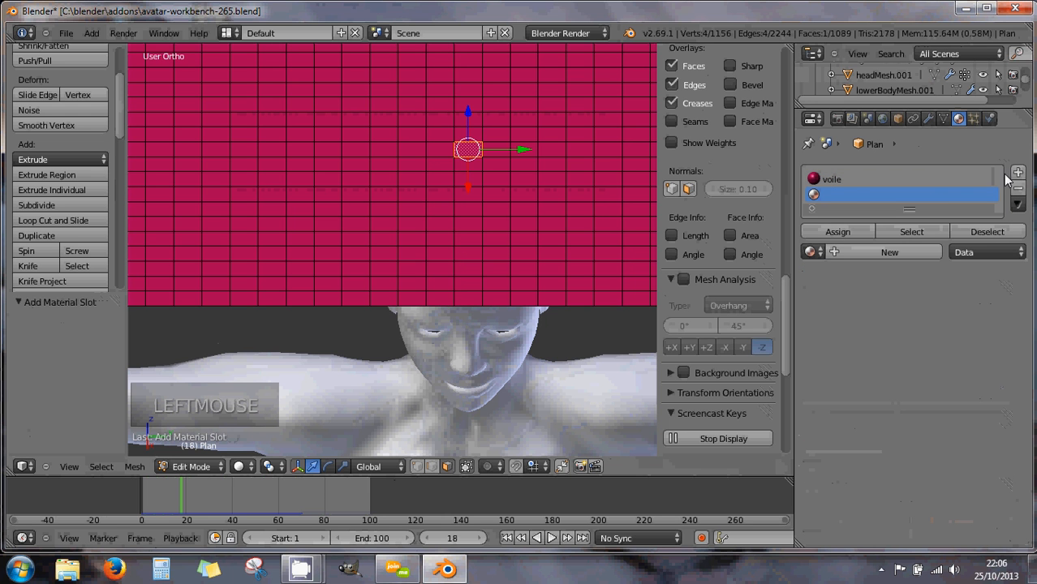
{"action": "left_click", "coordinate": [855, 253]}
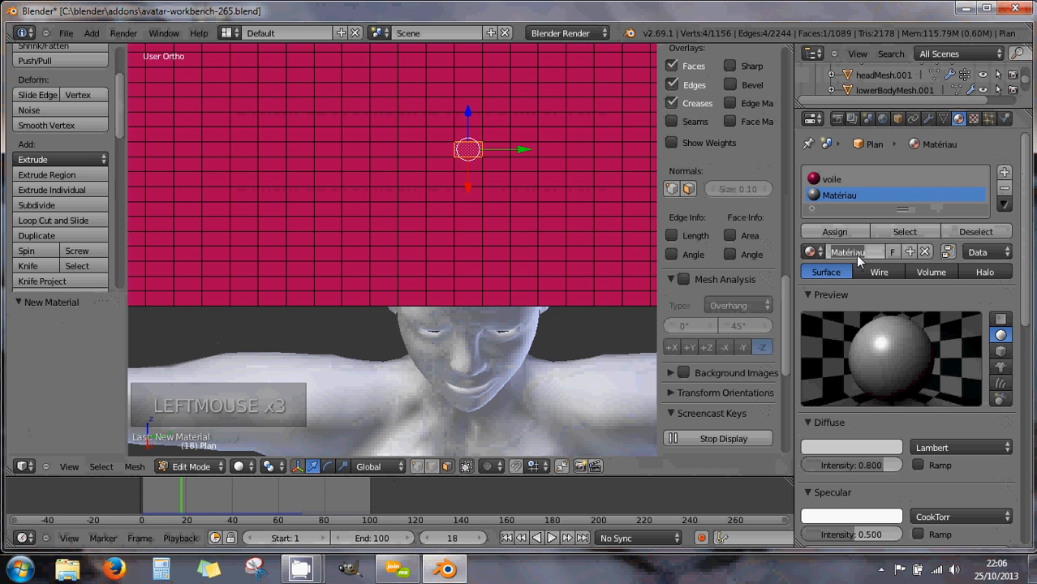
{"action": "left_click", "coordinate": [856, 253]}
{"action": "type", "text": "tt"}
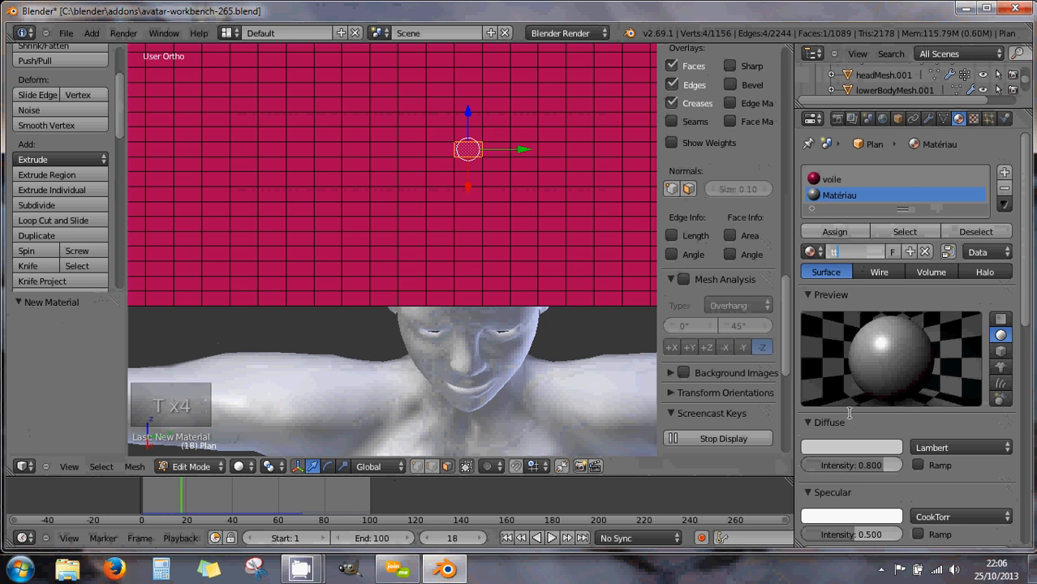
{"action": "left_click", "coordinate": [850, 445]}
{"action": "left_click_drag", "start_coordinate": [823, 309], "coordinate": [762, 267]}
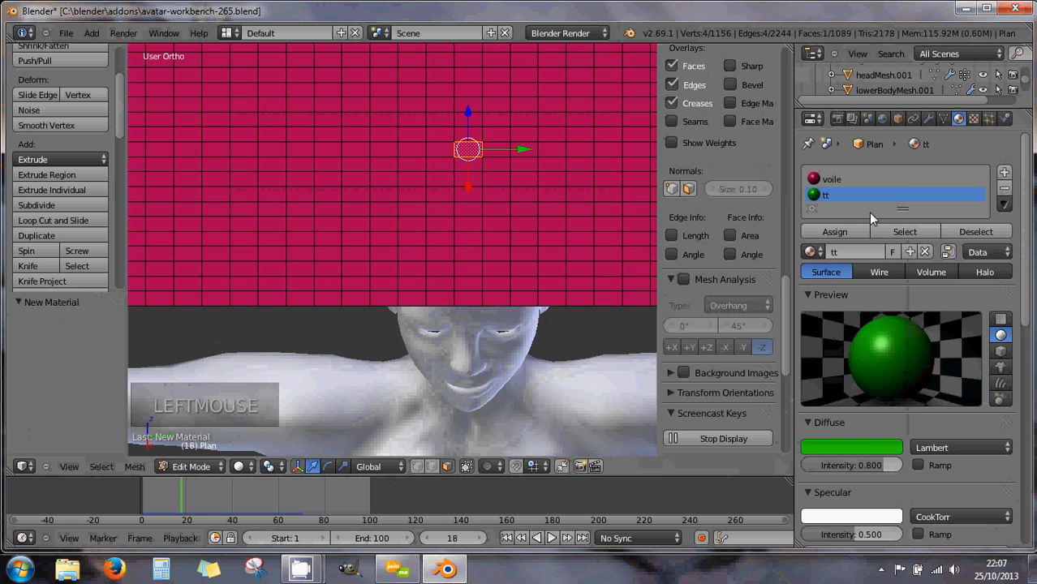
Assign the tt material to the selected front-group face and check it by deselecting and reselecting the slot's faces
{"action": "left_click", "coordinate": [838, 232]}
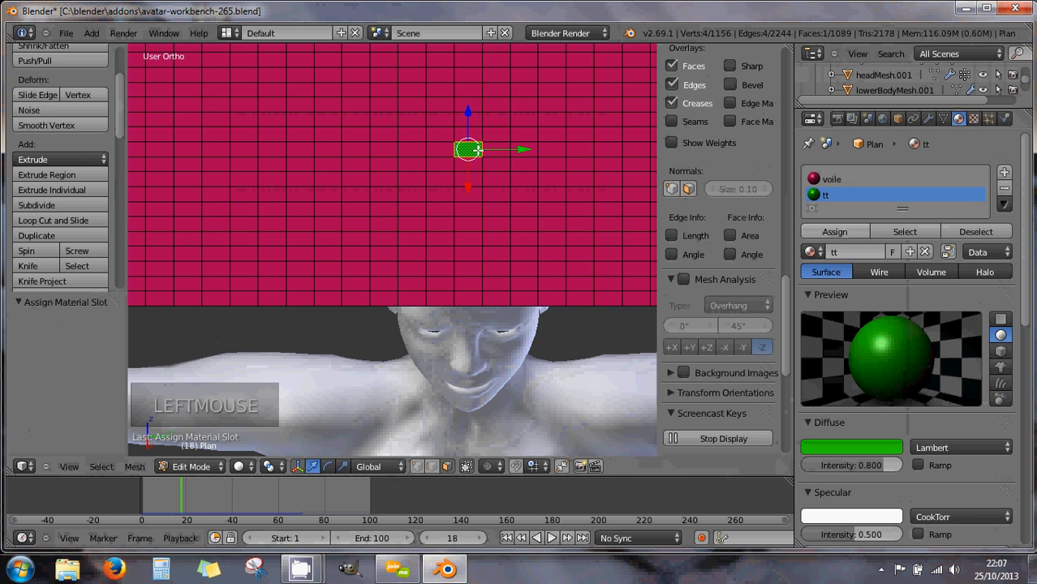
{"action": "left_click", "coordinate": [968, 232]}
{"action": "left_click", "coordinate": [921, 232]}
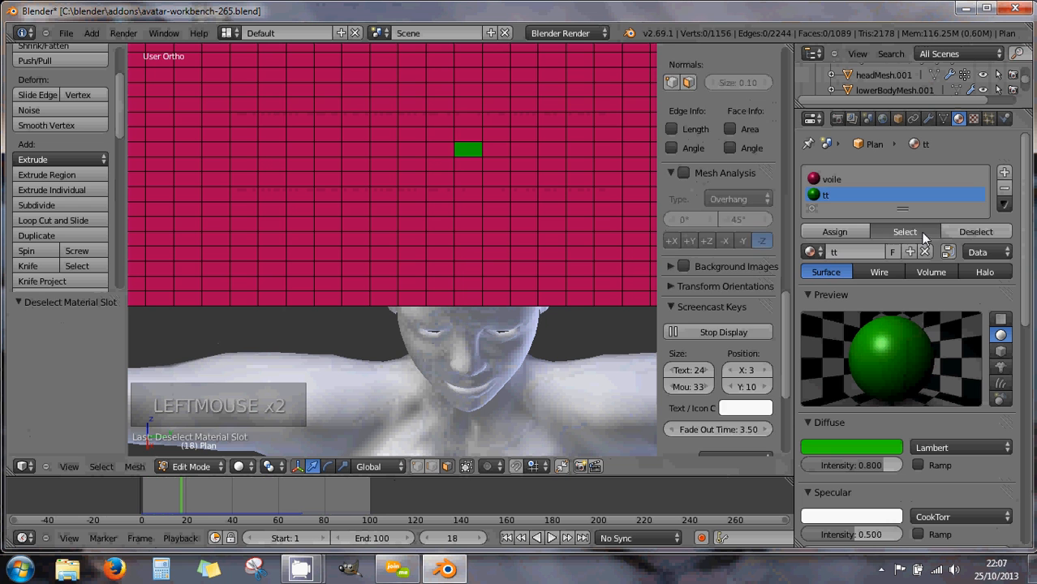
{"action": "left_click", "coordinate": [966, 233]}
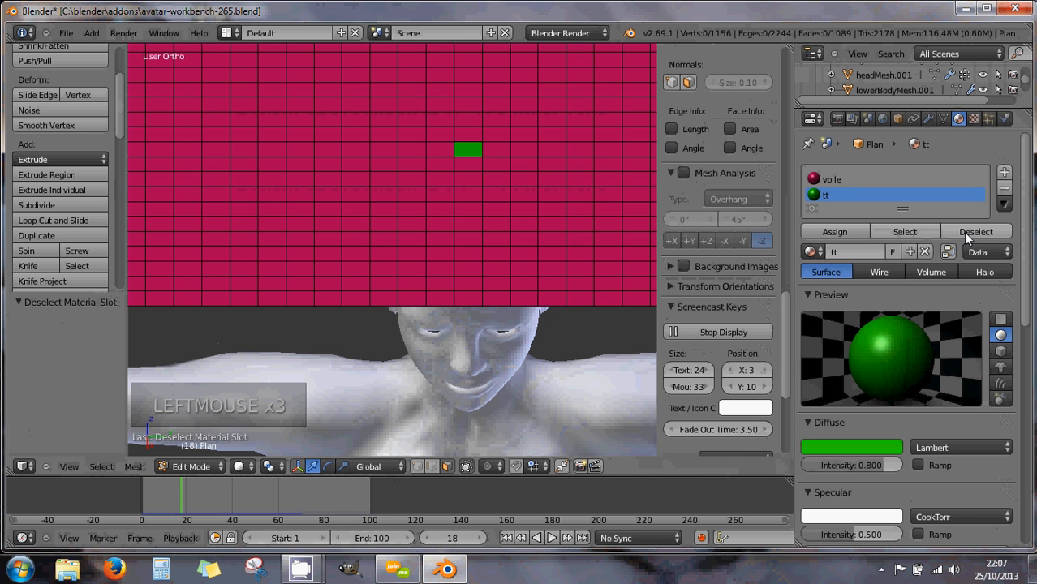
{"action": "left_click", "coordinate": [915, 232]}
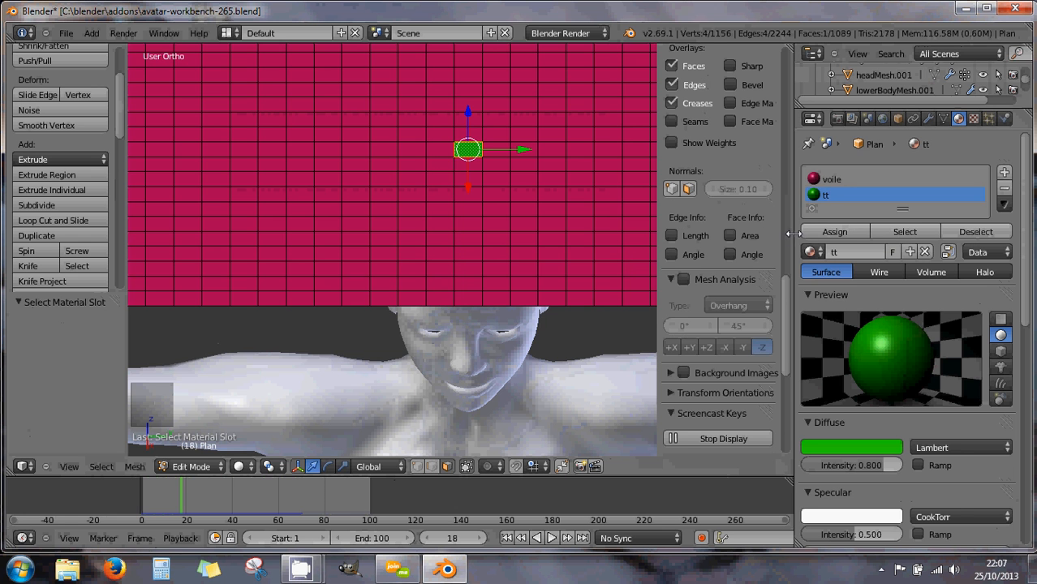
Widen the properties area and compare the voile and tt material slots, leaving tt active
{"action": "left_click_drag", "start_coordinate": [794, 234], "coordinate": [712, 237]}
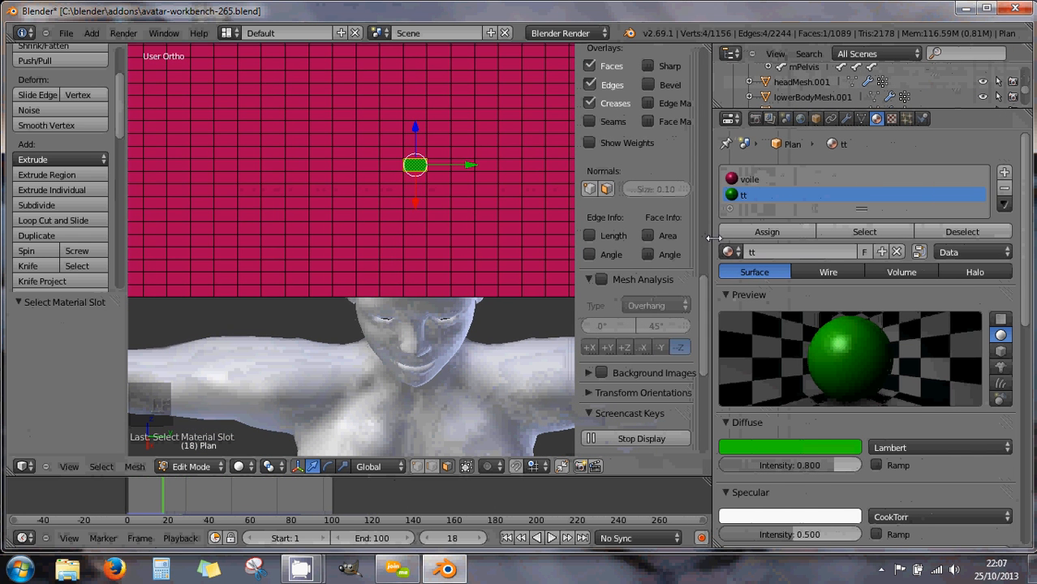
{"action": "left_click", "coordinate": [754, 180]}
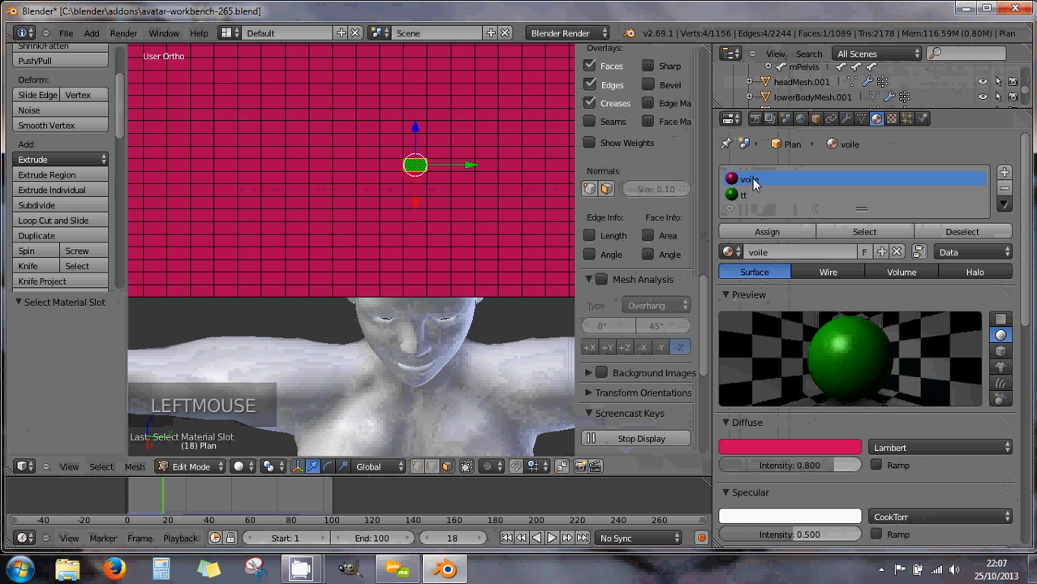
{"action": "double_click", "coordinate": [753, 196]}
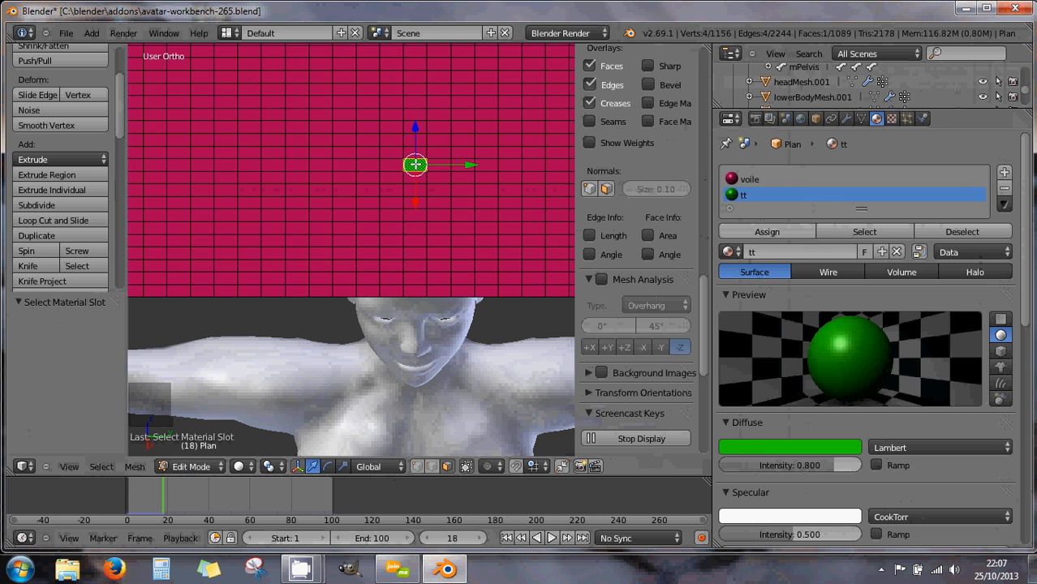
Try assigning the voile material to the selected face and check the tt slot by deselecting and selecting its faces
{"action": "left_click", "coordinate": [750, 181]}
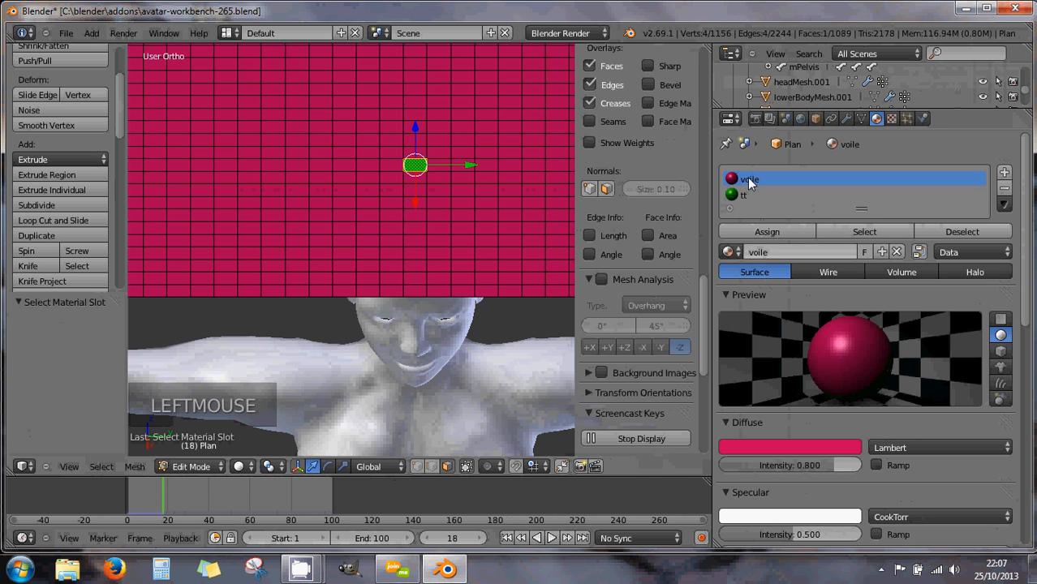
{"action": "left_click", "coordinate": [771, 232]}
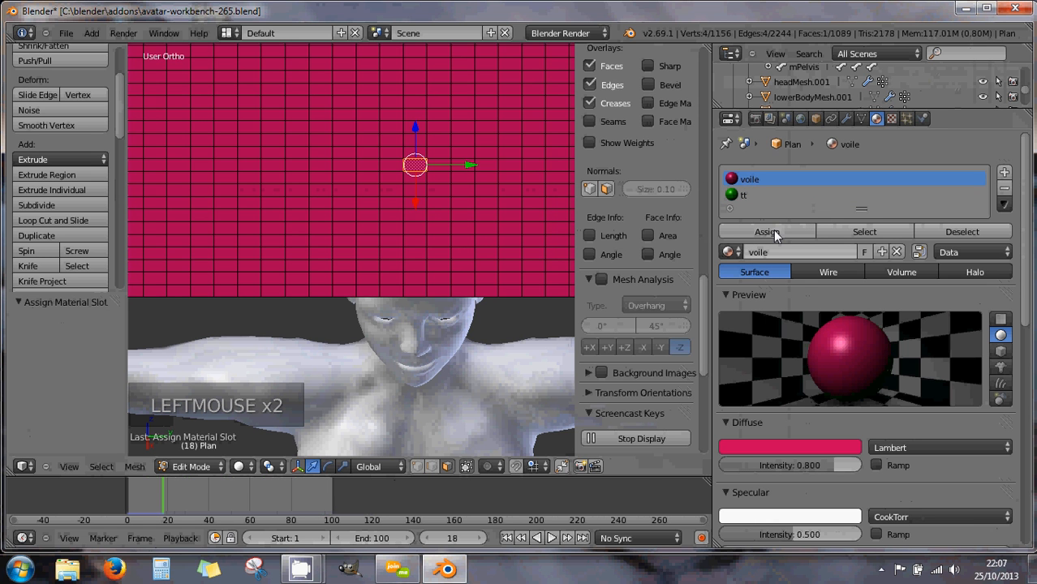
{"action": "left_click", "coordinate": [739, 196]}
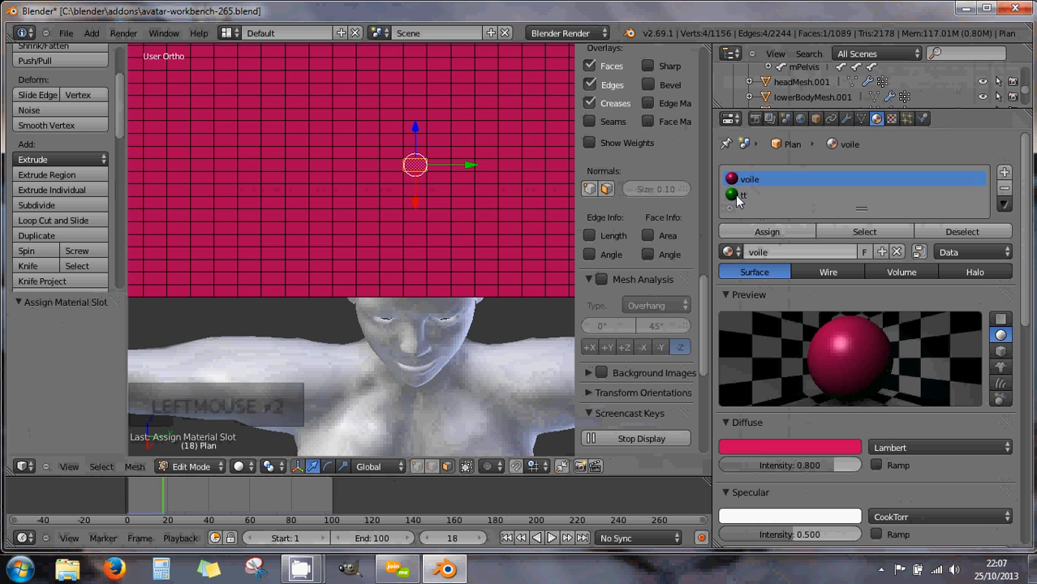
{"action": "left_click", "coordinate": [890, 235]}
{"action": "left_click", "coordinate": [938, 235]}
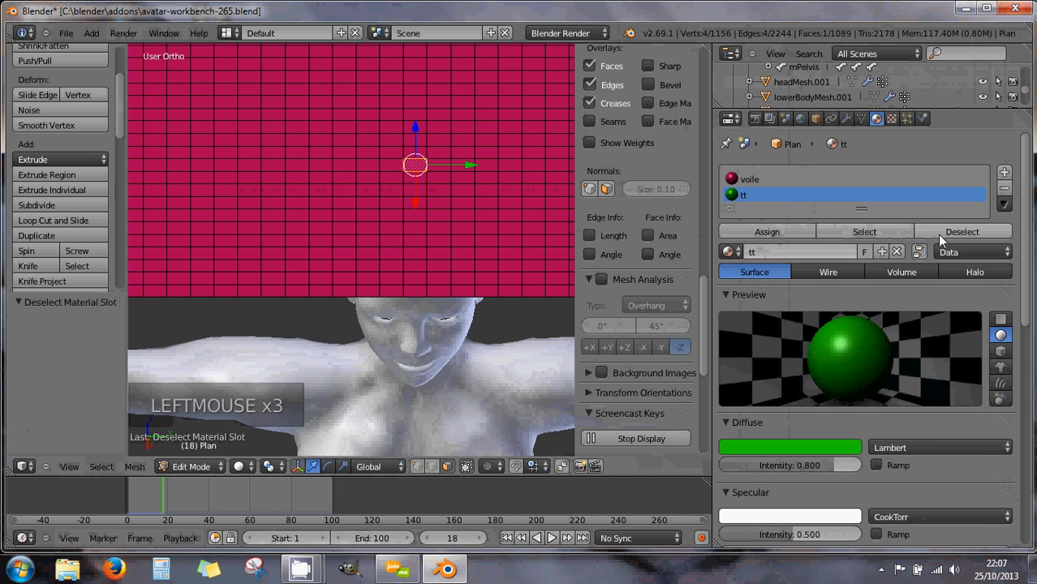
{"action": "left_click", "coordinate": [893, 234]}
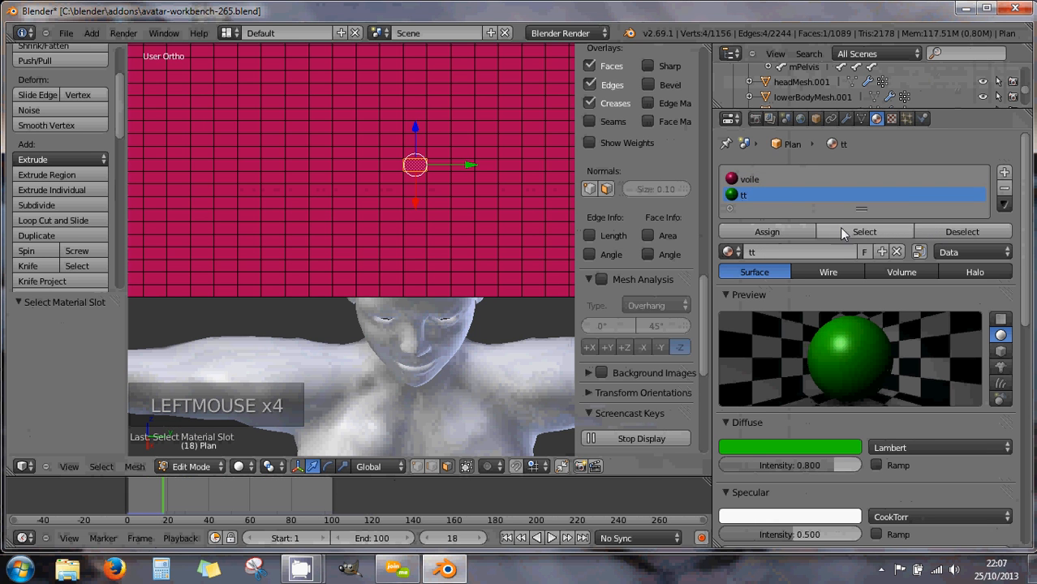
Assign the green tt material to the front-group face again and deselect that face
{"action": "left_click", "coordinate": [786, 232]}
{"action": "left_click", "coordinate": [932, 231]}
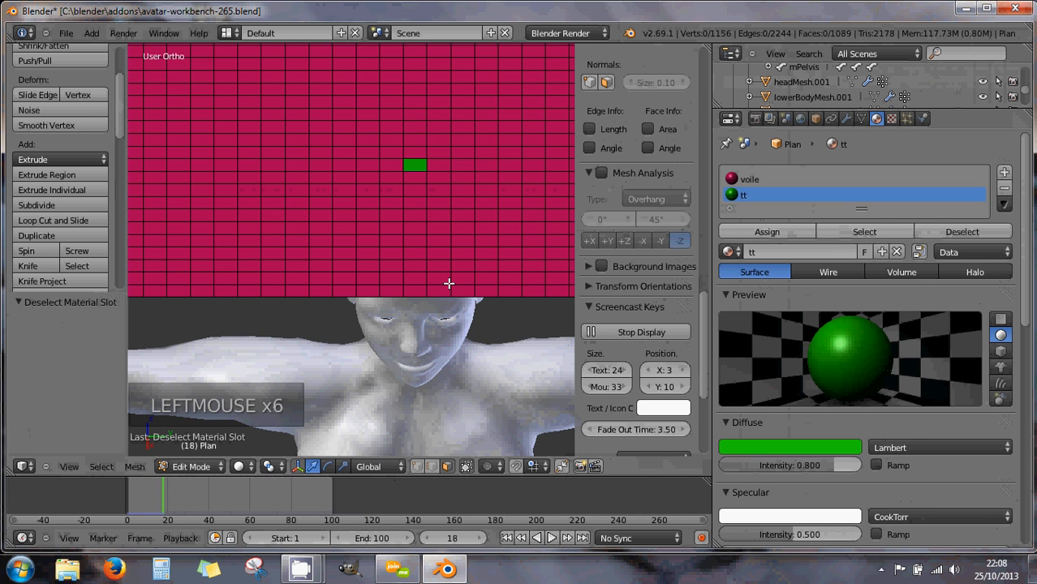
{"action": "middle_click_drag", "start_coordinate": [449, 281], "coordinate": [427, 247]}
{"action": "scroll", "coordinate": [447, 263], "scroll_direction": "down", "scroll_amount": 4}
{"action": "left_click", "coordinate": [859, 118]}
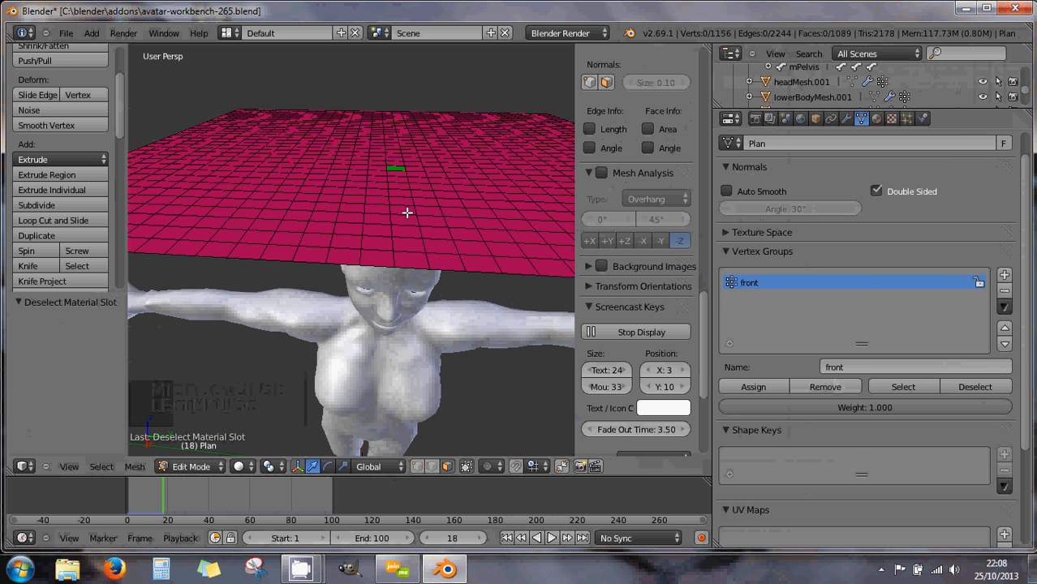
{"action": "scroll", "coordinate": [407, 213], "scroll_direction": "down", "scroll_amount": 2}
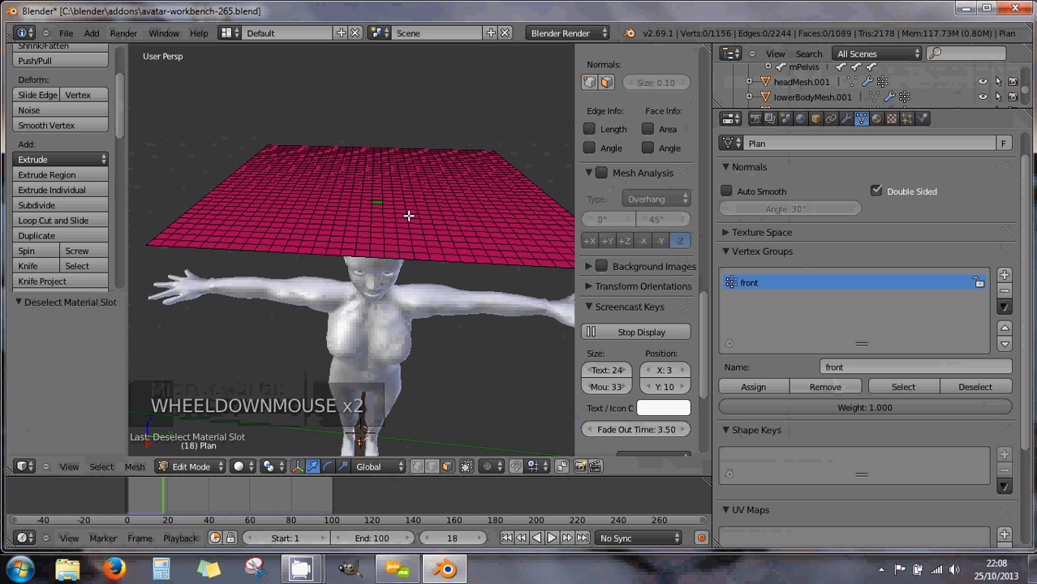
Return the plane to Object Mode, shade it smooth and play the cloth simulation
{"action": "key", "text": "Tab"}
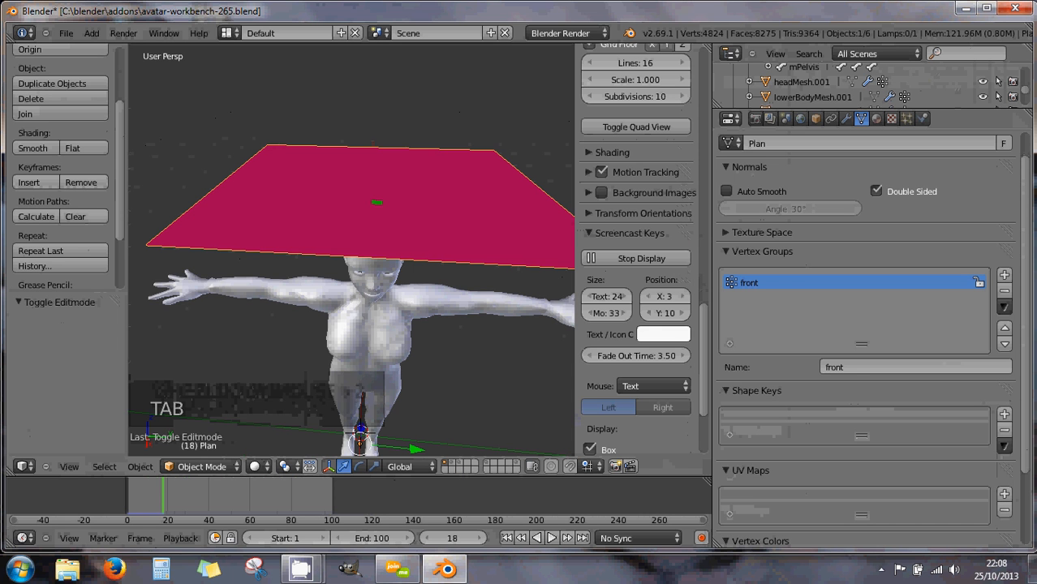
{"action": "left_click", "coordinate": [119, 128]}
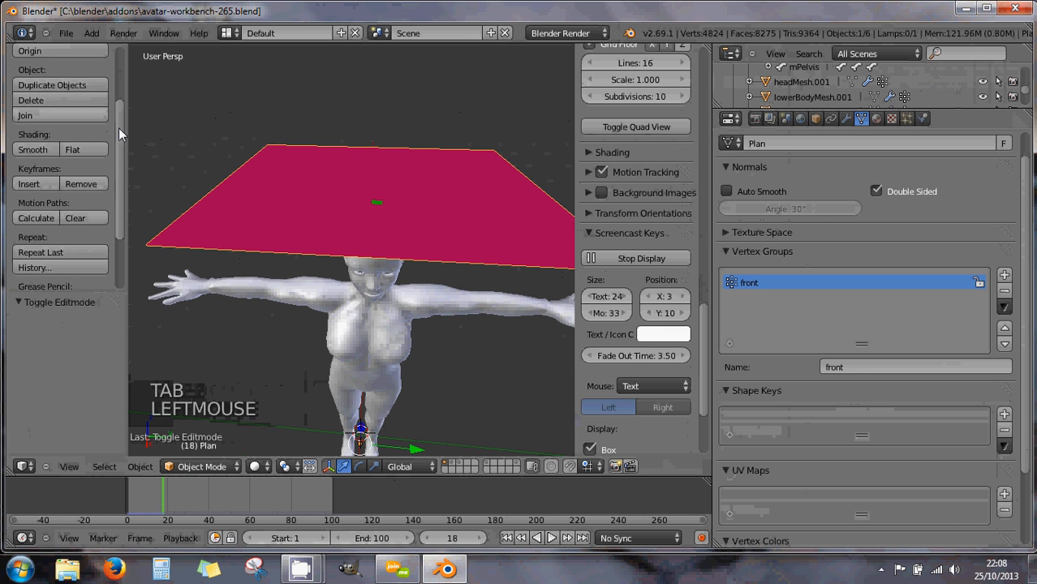
{"action": "left_click_drag", "start_coordinate": [118, 127], "coordinate": [116, 95]}
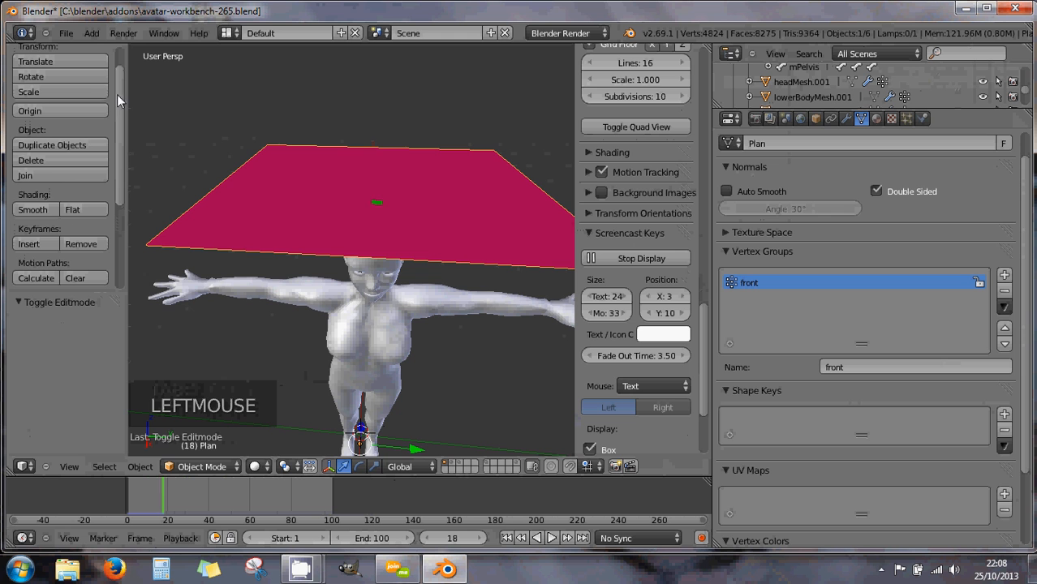
{"action": "left_click", "coordinate": [40, 210]}
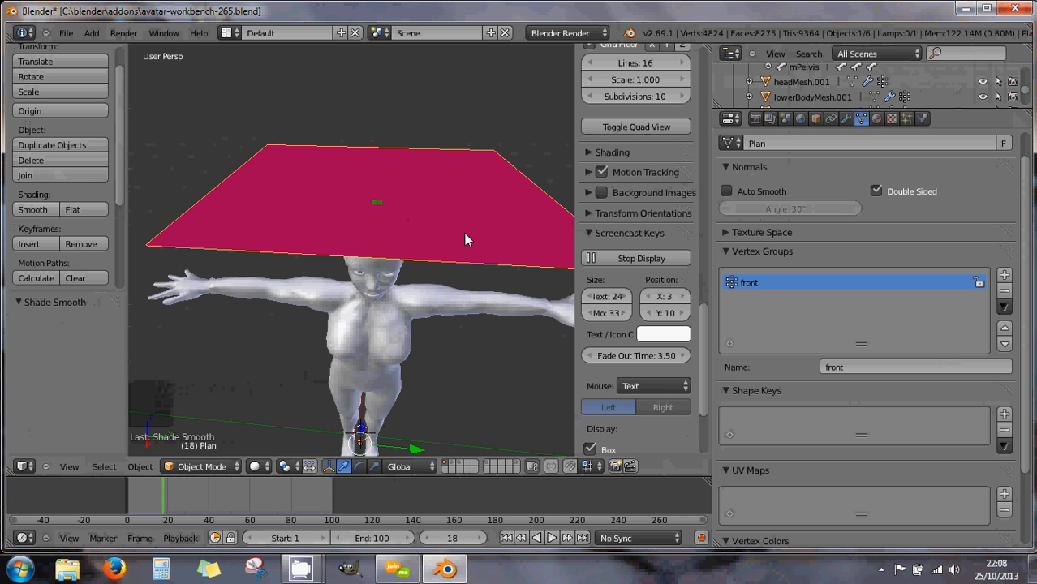
{"action": "left_click", "coordinate": [552, 538]}
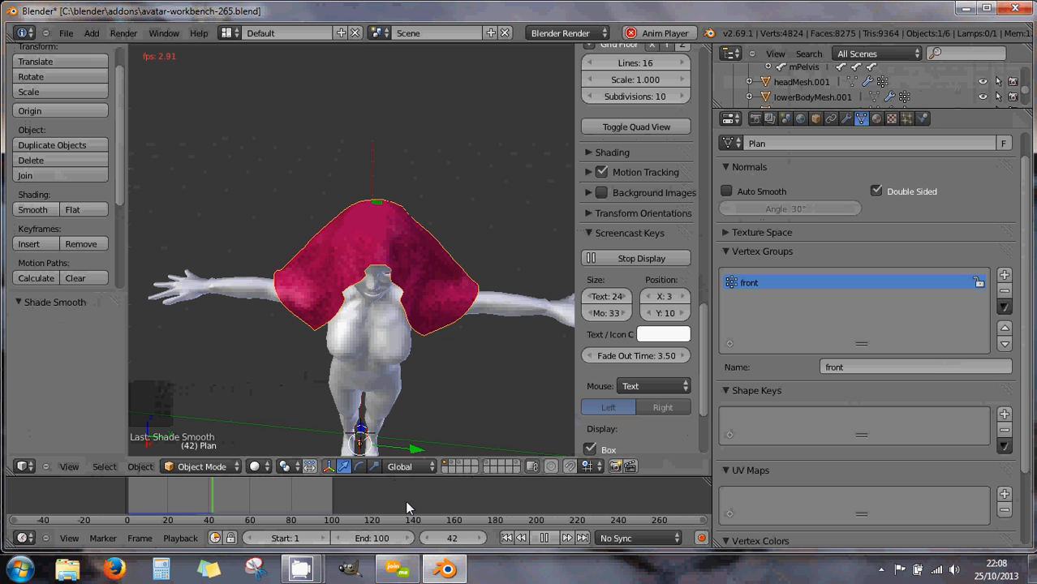
Stop the cloth simulation at frame 47 and examine how the veil drapes around the avatar's face
{"action": "left_click", "coordinate": [543, 538]}
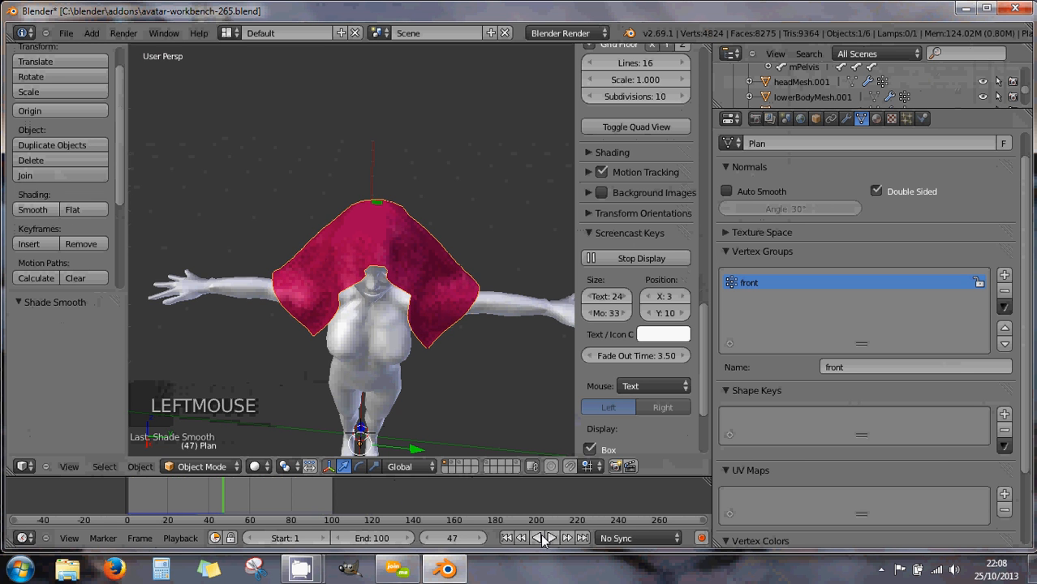
{"action": "middle_click_drag", "start_coordinate": [408, 398], "coordinate": [403, 371]}
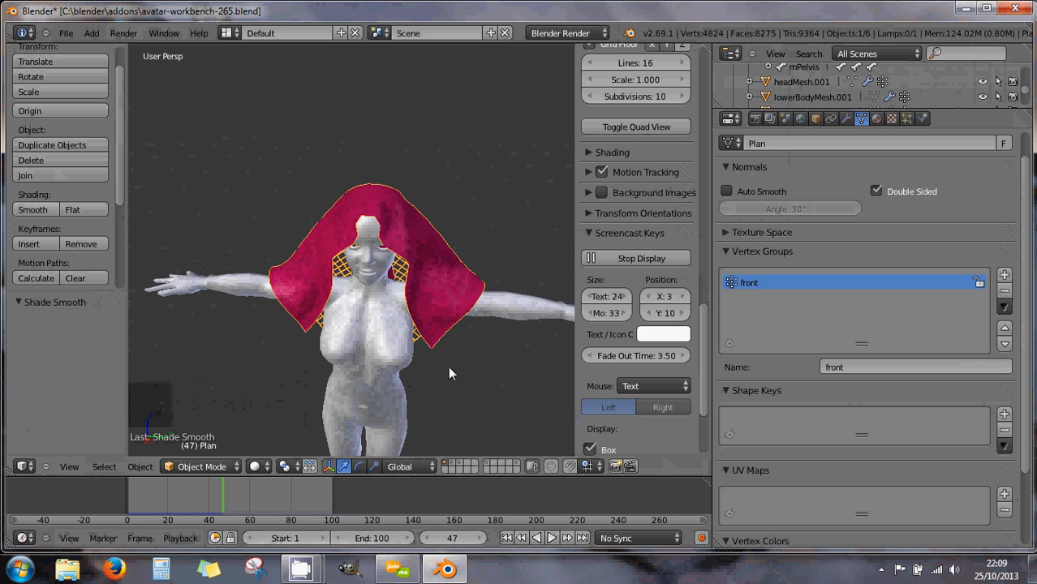
{"action": "scroll", "coordinate": [454, 292], "scroll_direction": "up", "scroll_amount": 3}
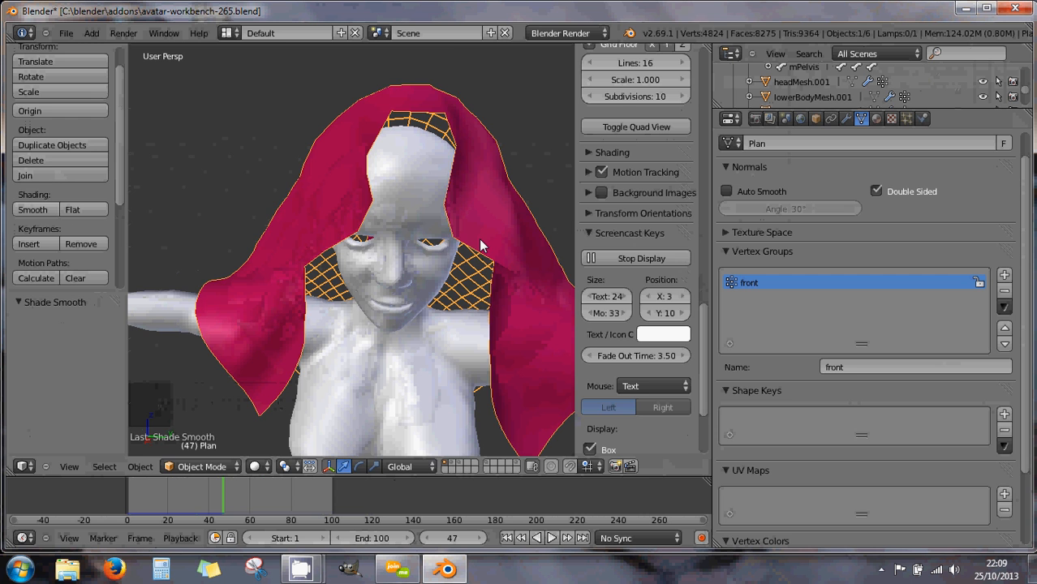
Select all of the plane's faces in Edit Mode and add a Subdivision Surface modifier to it
{"action": "key", "text": "Tab"}
{"action": "scroll", "coordinate": [459, 269], "scroll_direction": "down", "scroll_amount": 2}
{"action": "middle_click_drag", "start_coordinate": [459, 268], "coordinate": [432, 255]}
{"action": "key", "text": "a"}
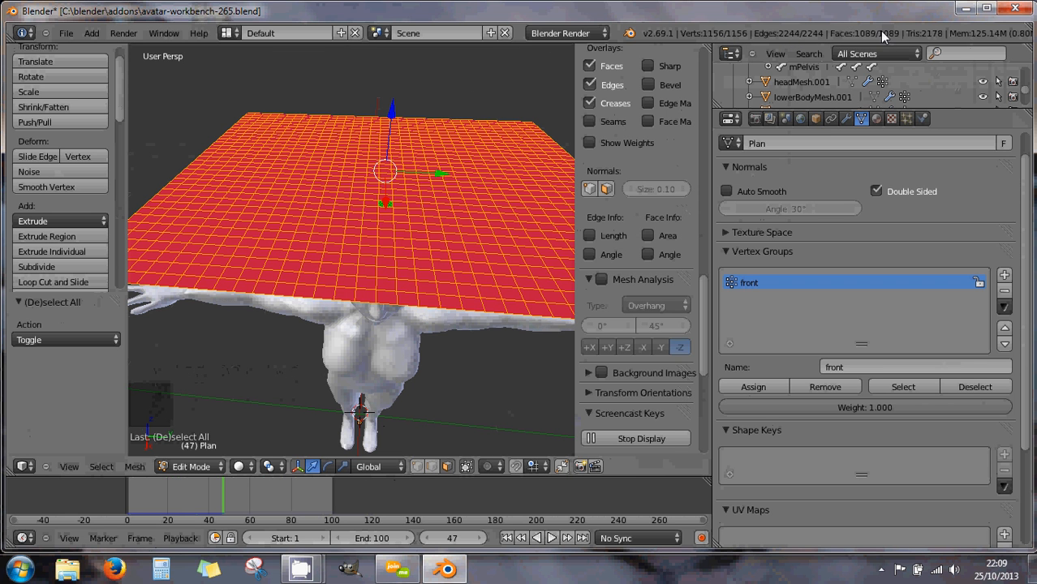
{"action": "left_click", "coordinate": [847, 120]}
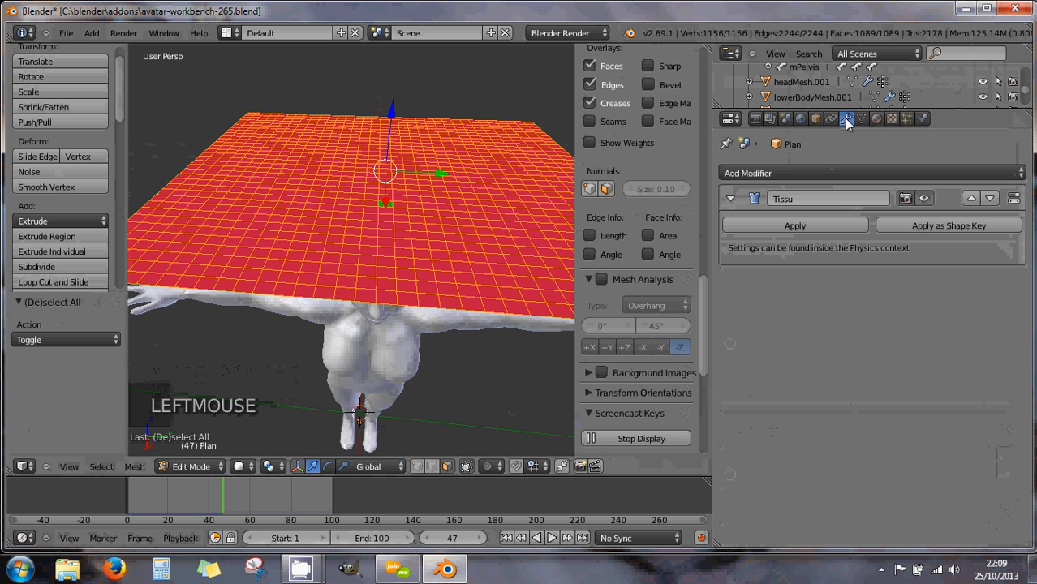
{"action": "left_click", "coordinate": [777, 174]}
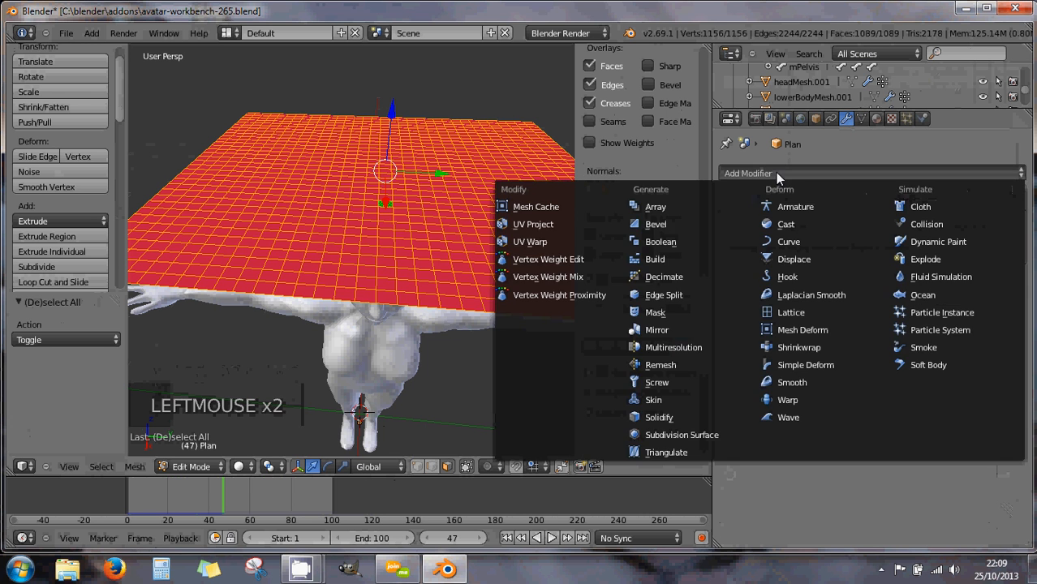
{"action": "left_click", "coordinate": [658, 436]}
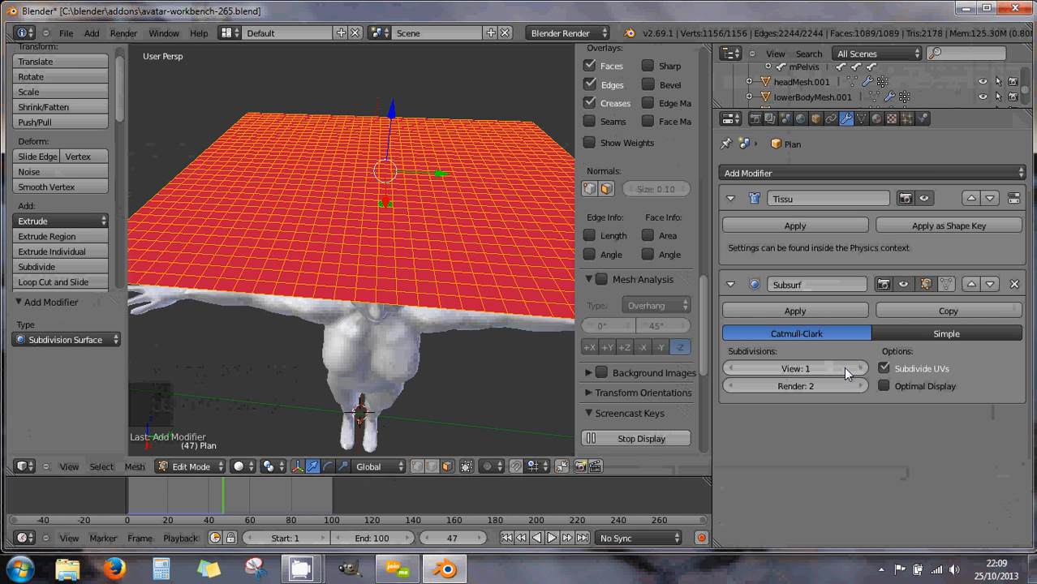
Make the Subsurf modifier adjust the edit cage, try 2 view subdivisions and set them back to 1
{"action": "left_click", "coordinate": [945, 284]}
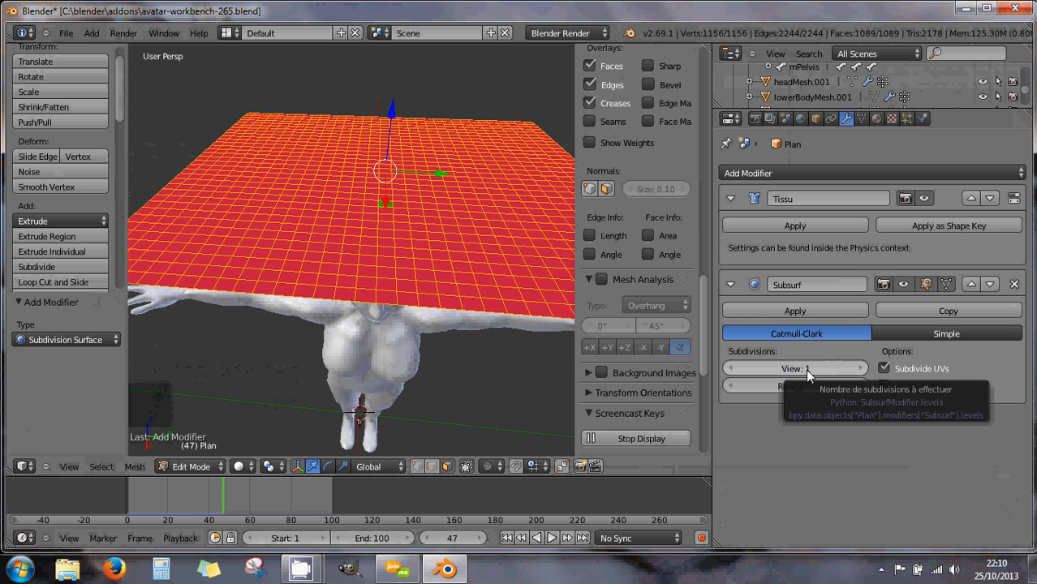
{"action": "left_click", "coordinate": [862, 370]}
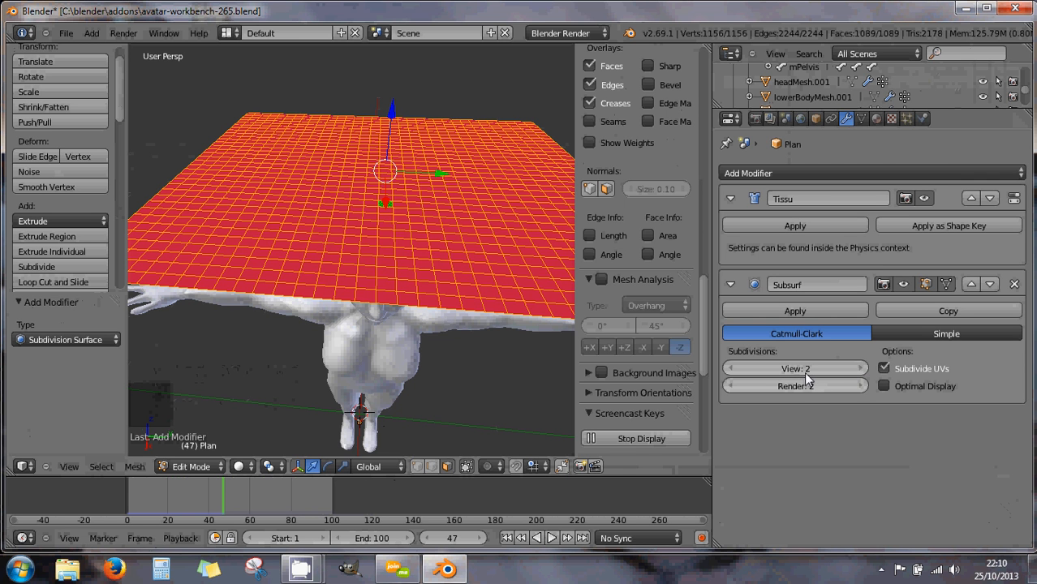
{"action": "left_click", "coordinate": [733, 373]}
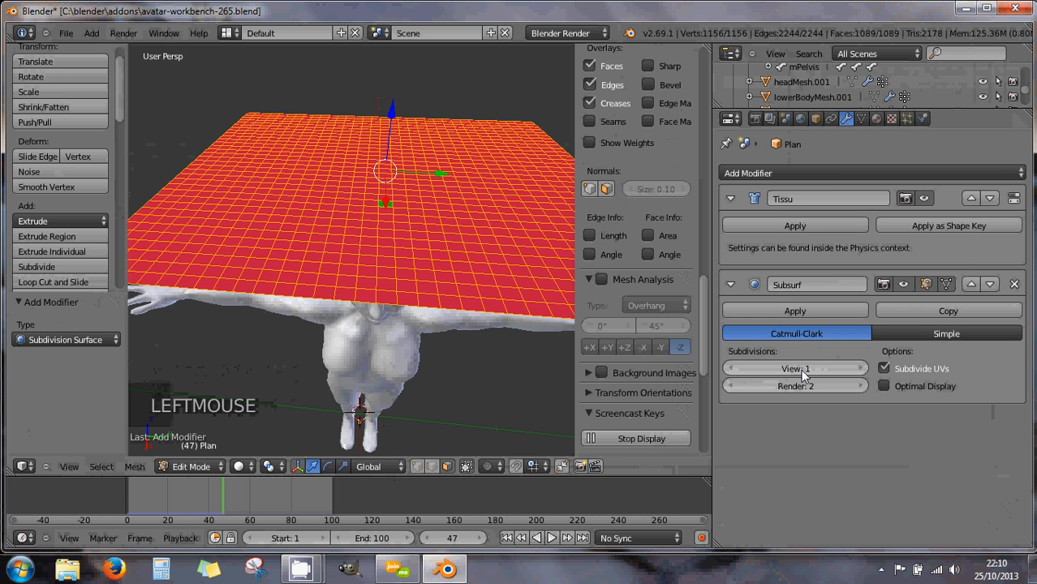
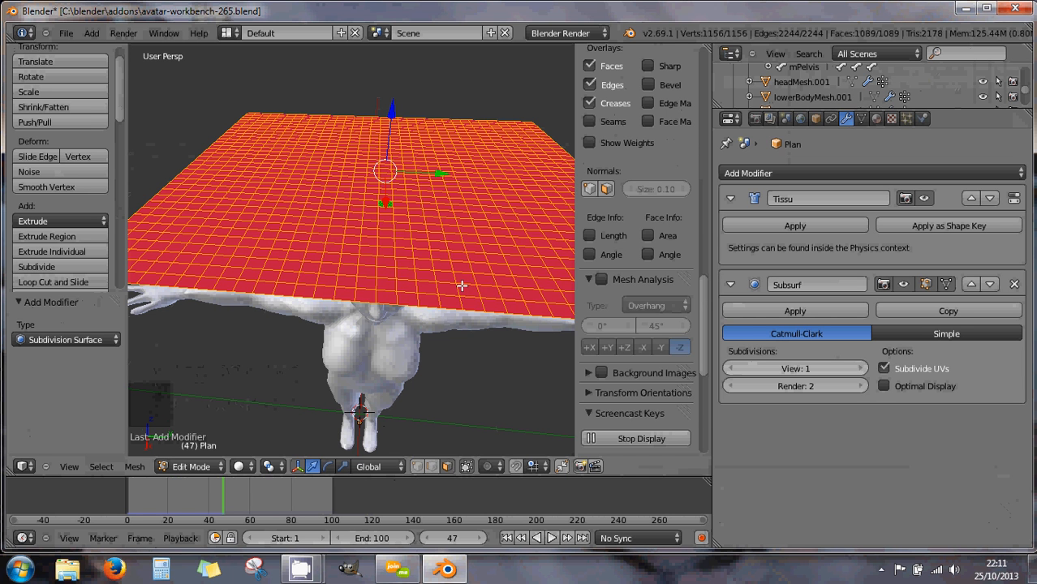
Return the subdivided plane to Object Mode, play the cloth simulation and stop it at frame 92
{"action": "key", "text": "Tab"}
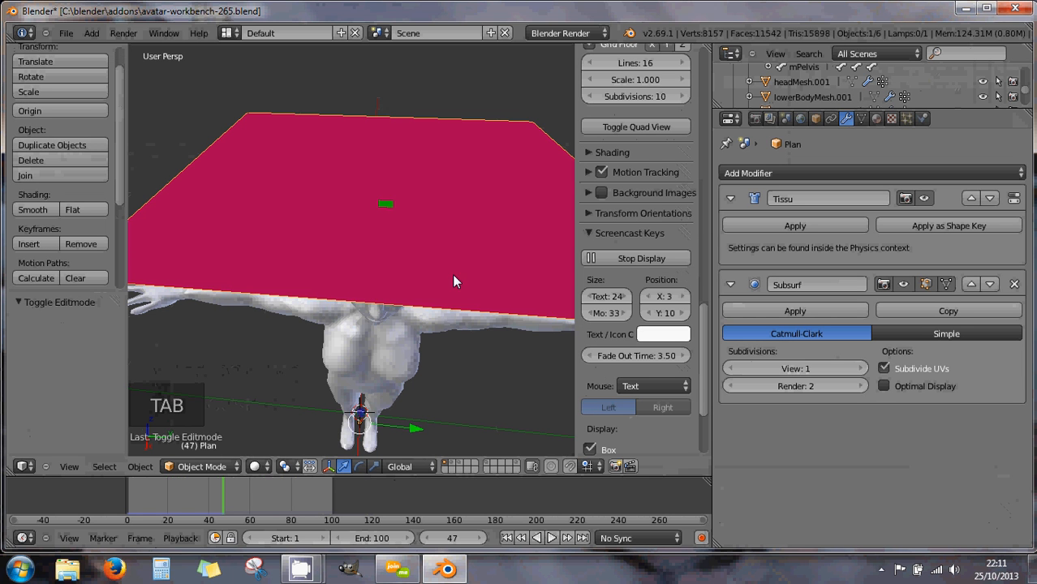
{"action": "middle_click_drag", "start_coordinate": [456, 278], "coordinate": [441, 260]}
{"action": "scroll", "coordinate": [441, 262], "scroll_direction": "down", "scroll_amount": 3}
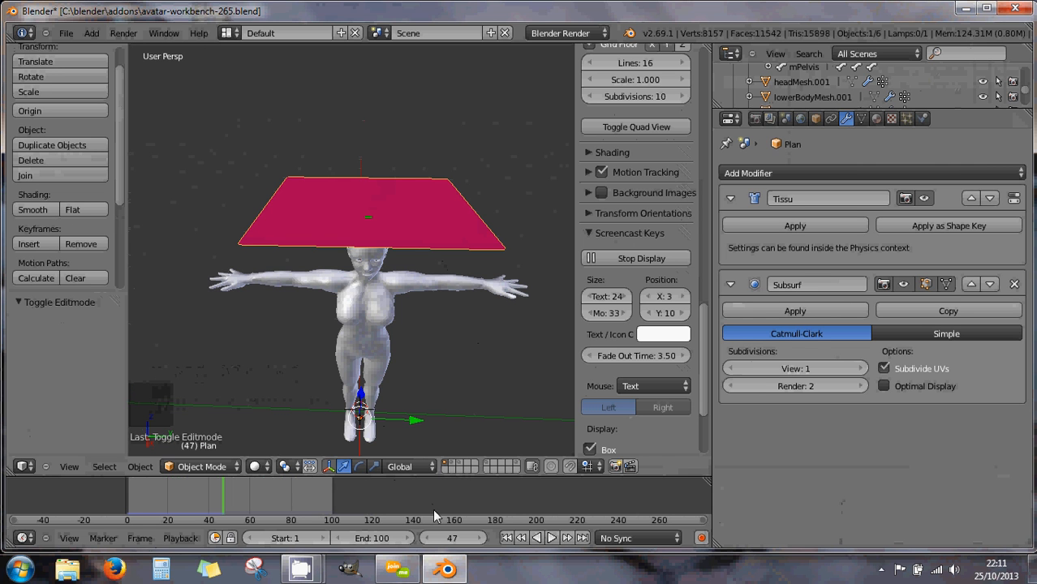
{"action": "left_click", "coordinate": [550, 539]}
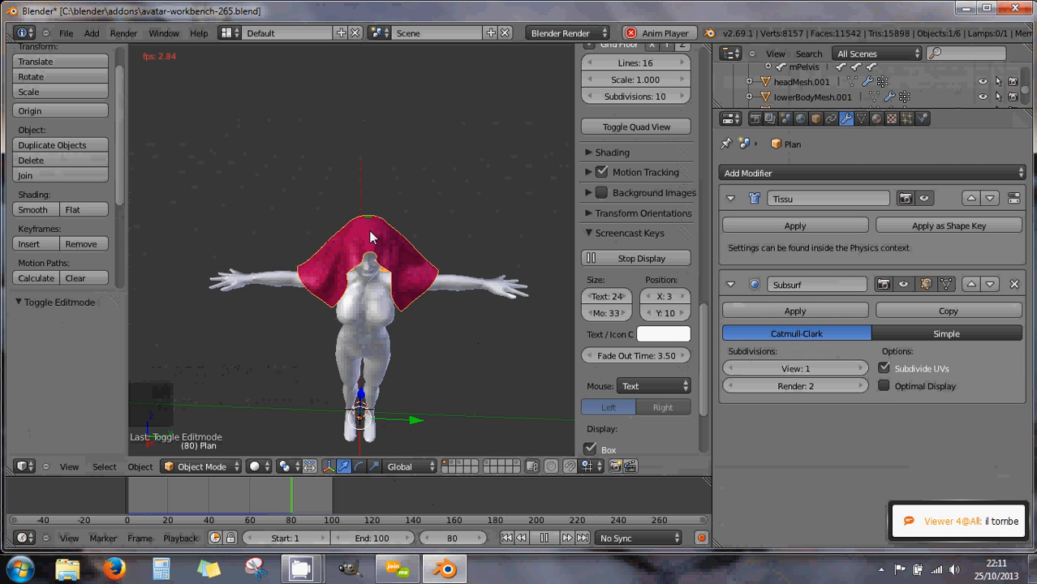
{"action": "scroll", "coordinate": [390, 217], "scroll_direction": "up", "scroll_amount": 1}
{"action": "scroll", "coordinate": [389, 217], "scroll_direction": "up", "scroll_amount": 1}
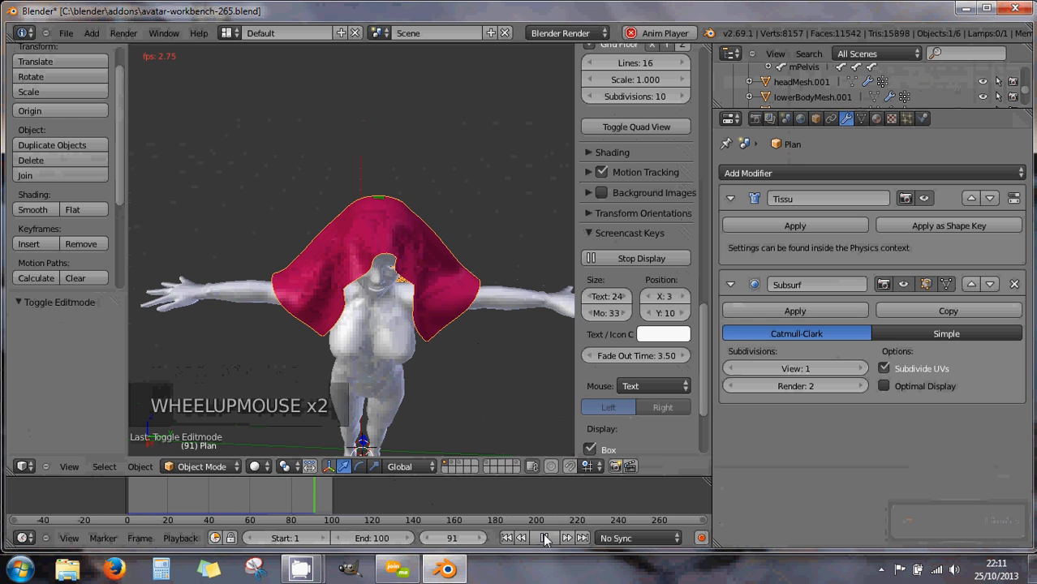
{"action": "left_click", "coordinate": [543, 539]}
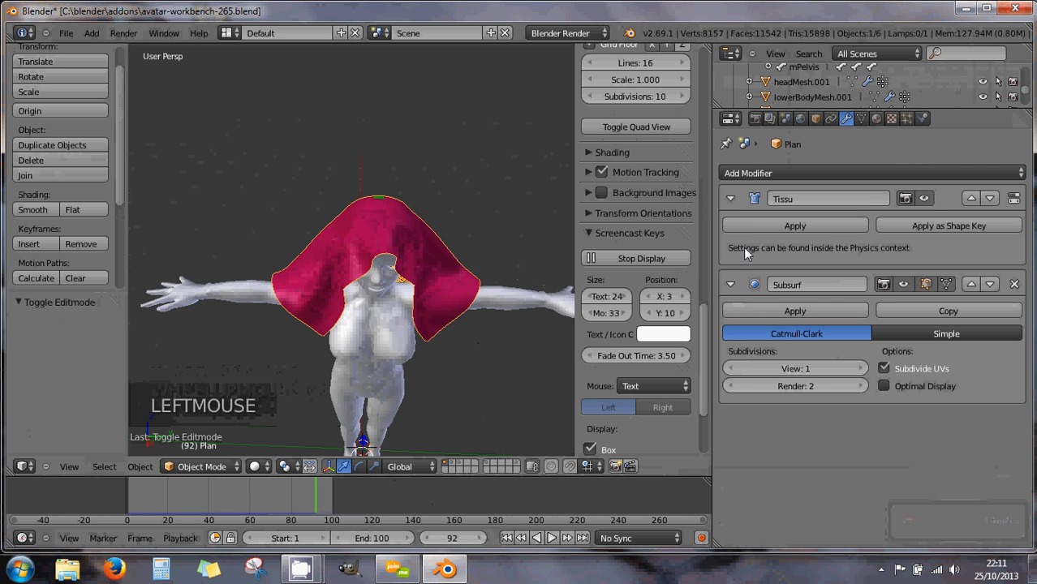
Check the head's collision physics, and remove and re-enable Collision on the upper body
{"action": "left_click", "coordinate": [922, 118]}
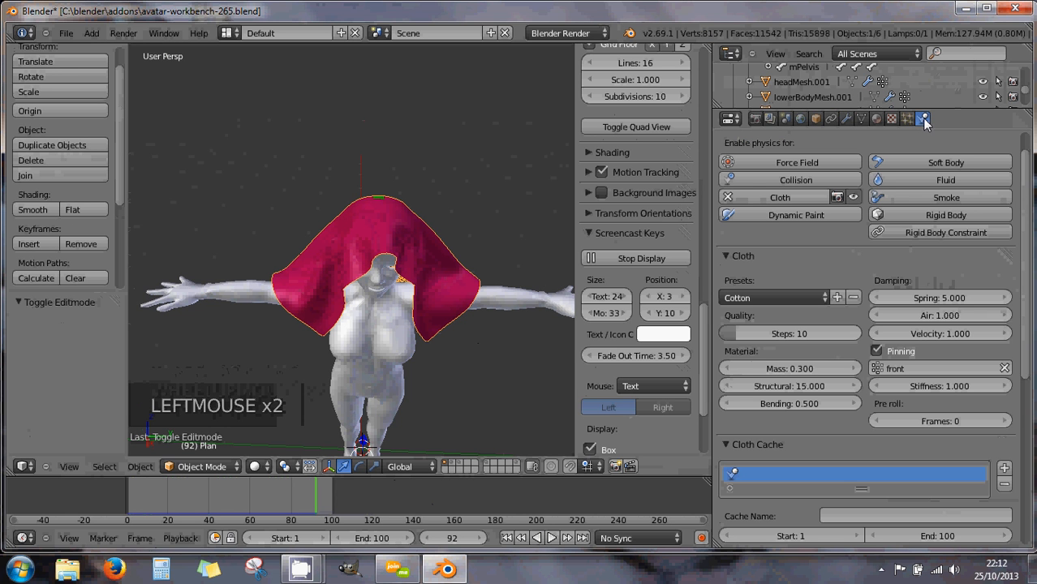
{"action": "right_click", "coordinate": [391, 285]}
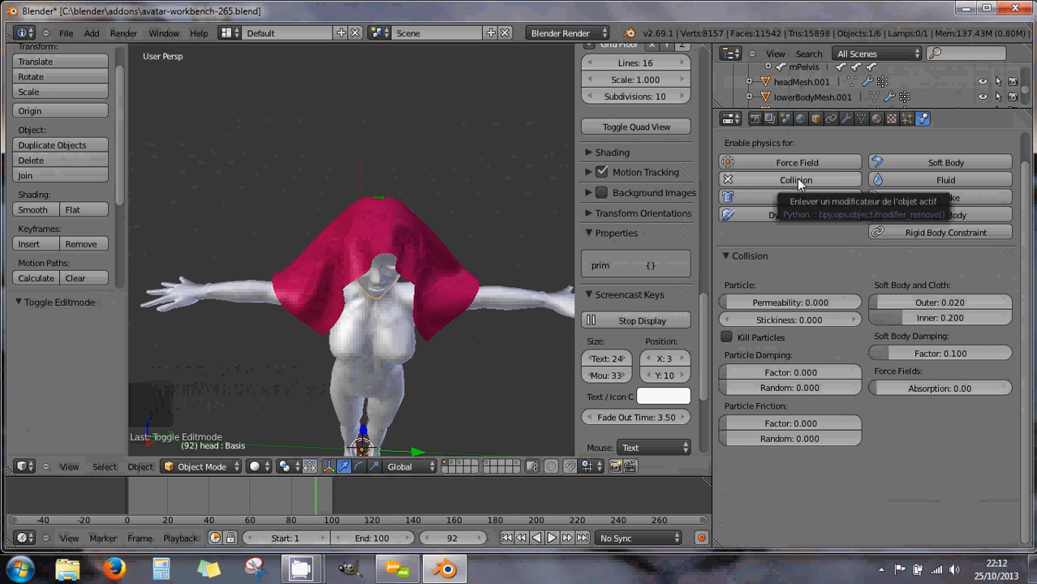
{"action": "right_click", "coordinate": [397, 343]}
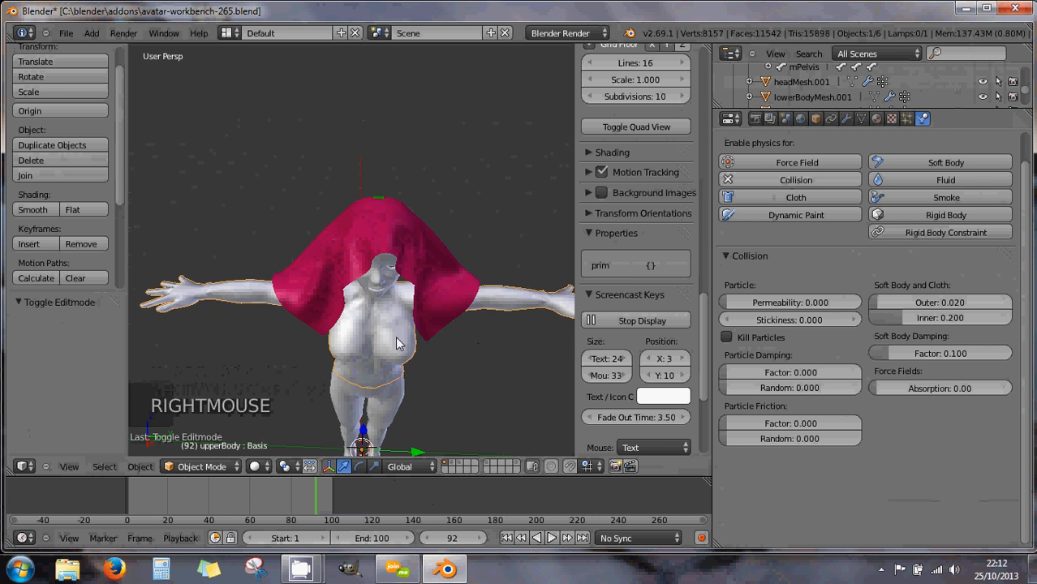
{"action": "left_click", "coordinate": [750, 178]}
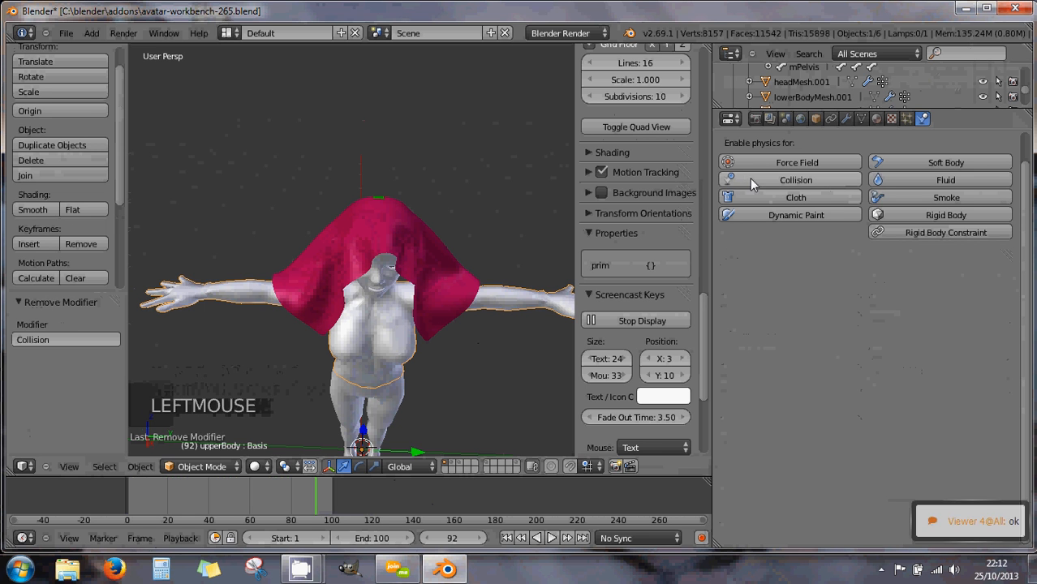
{"action": "left_click", "coordinate": [768, 179]}
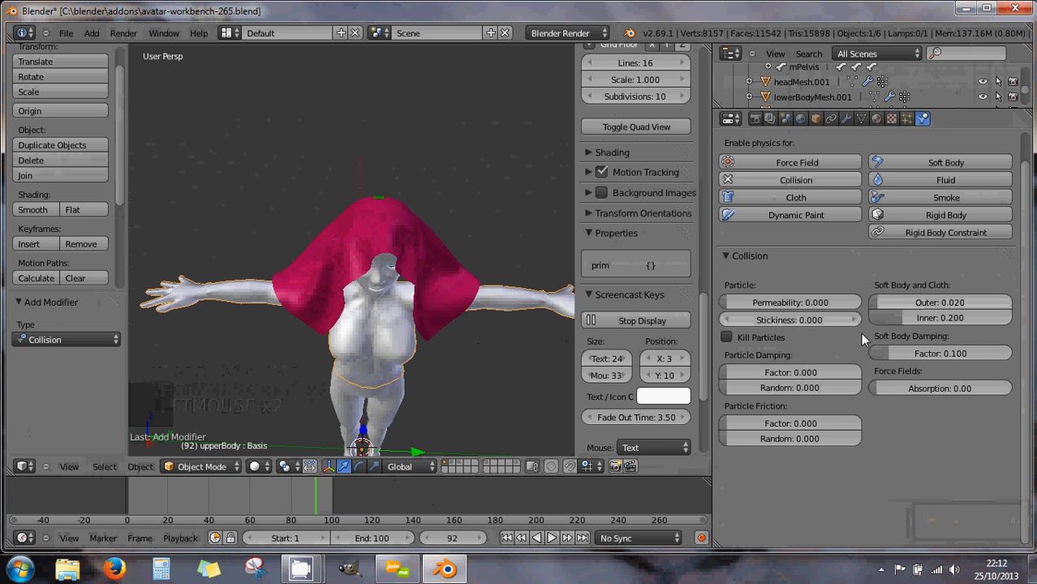
Reselect the veil and examine its drape from behind the avatar
{"action": "right_click", "coordinate": [383, 296]}
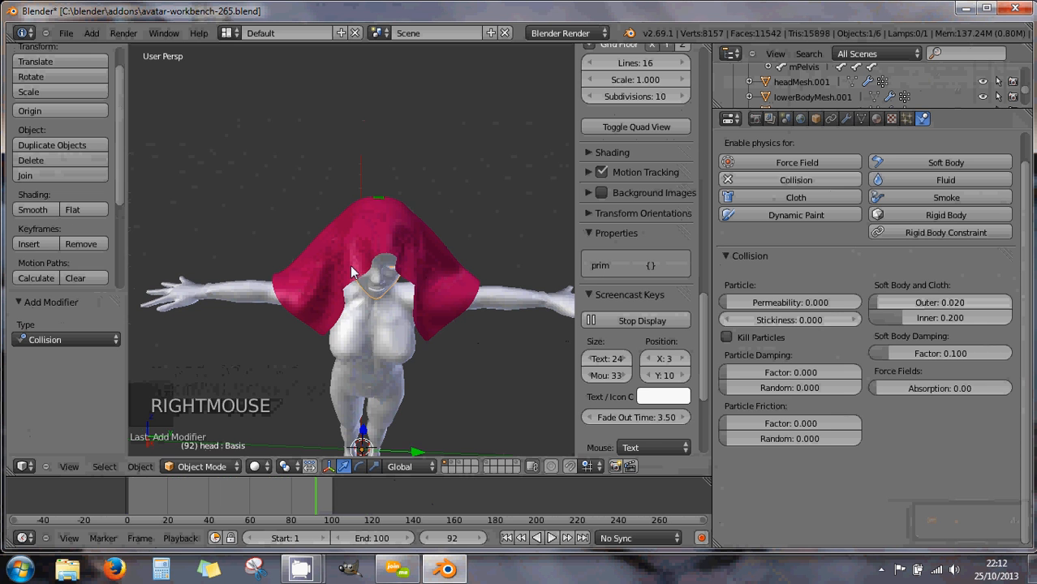
{"action": "right_click", "coordinate": [354, 273]}
{"action": "middle_click_drag", "start_coordinate": [491, 370], "coordinate": [206, 337]}
{"action": "middle_click_drag", "start_coordinate": [133, 309], "coordinate": [306, 295]}
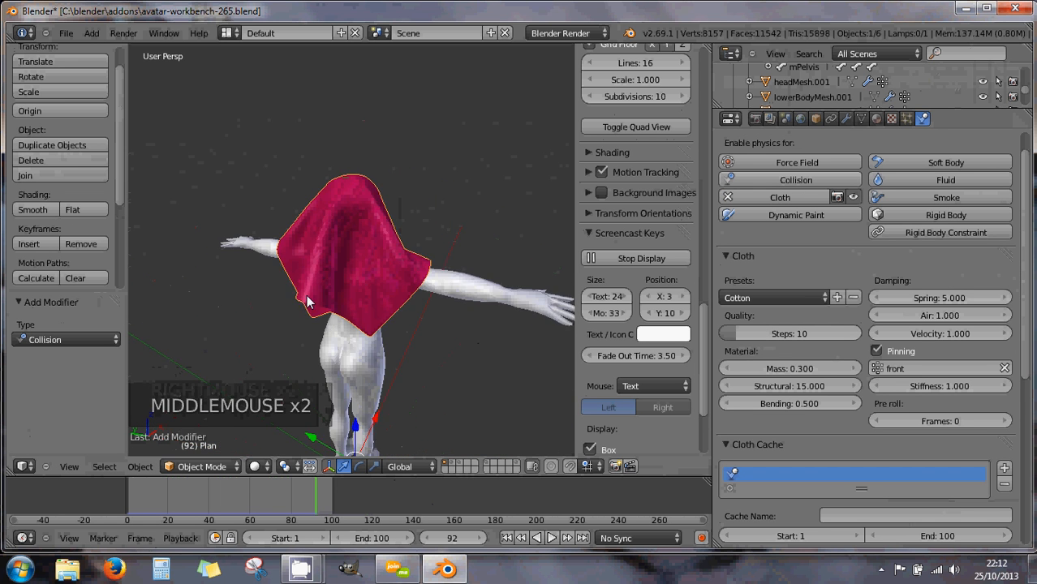
{"action": "scroll", "coordinate": [300, 297], "scroll_direction": "up", "scroll_amount": 3}
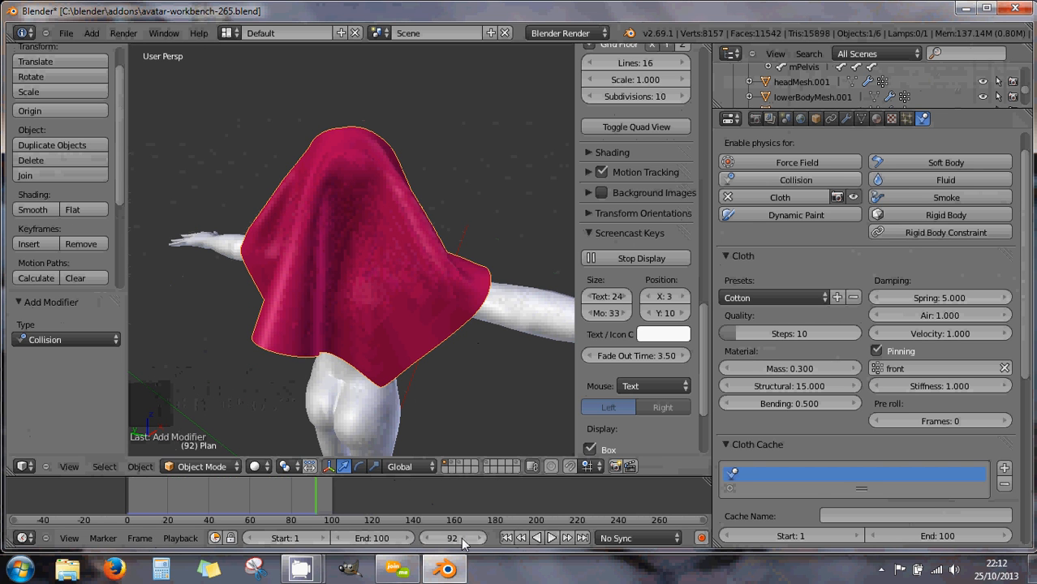
Move the timeline back to frame 18 and examine the veil's drape from the avatar's front side
{"action": "mouse_move", "coordinate": [452, 544]}
{"action": "left_mouse_down"}
{"action": "mouse_move", "coordinate": [402, 536]}
{"action": "mouse_move", "coordinate": [418, 508]}
{"action": "left_mouse_up"}
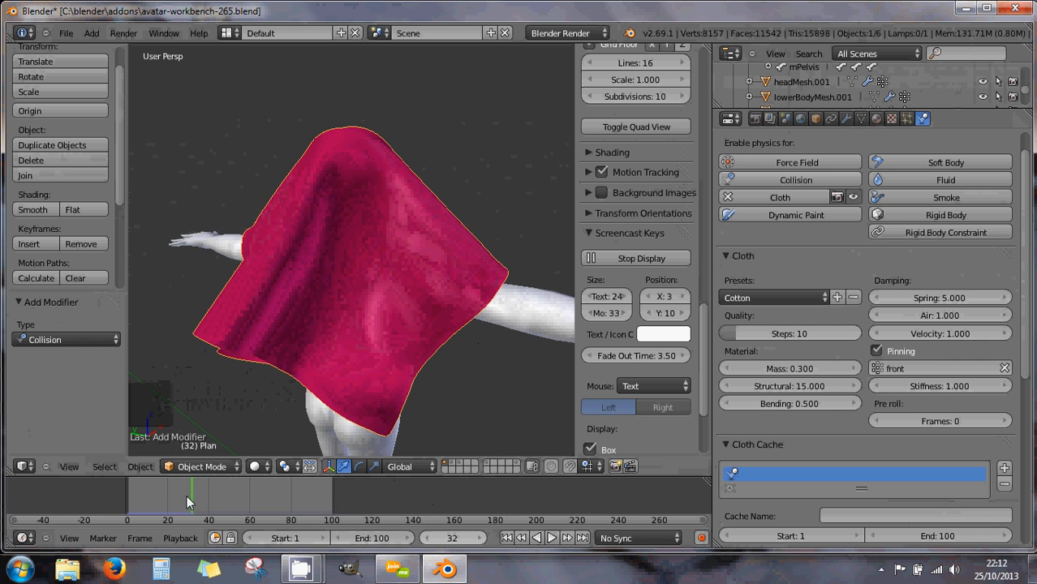
{"action": "left_click_drag", "start_coordinate": [191, 496], "coordinate": [163, 493]}
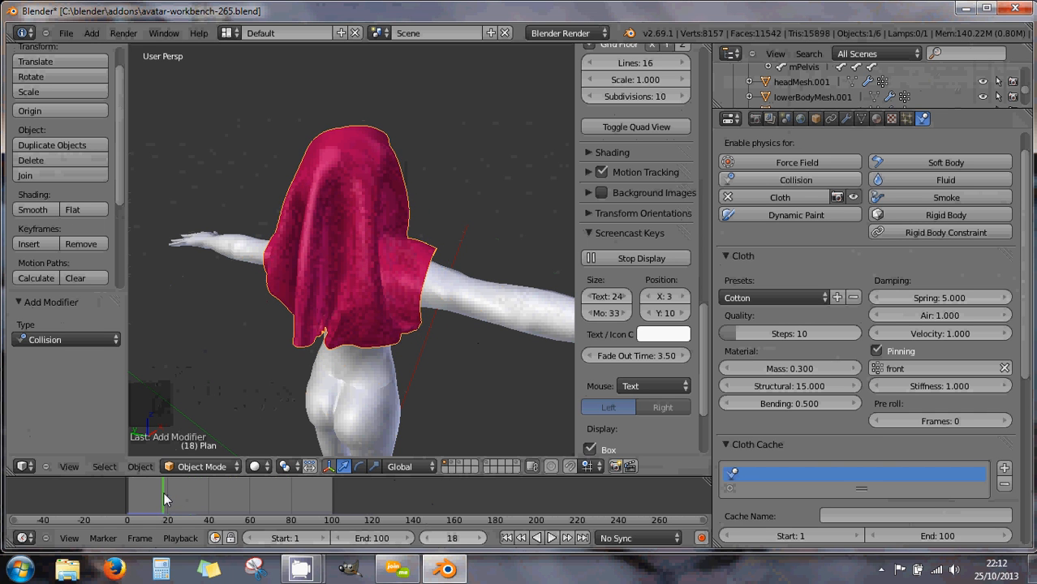
{"action": "middle_click_drag", "start_coordinate": [406, 434], "coordinate": [459, 301]}
{"action": "scroll", "coordinate": [433, 339], "scroll_direction": "down", "scroll_amount": 3}
{"action": "scroll", "coordinate": [459, 300], "scroll_direction": "up", "scroll_amount": 2}
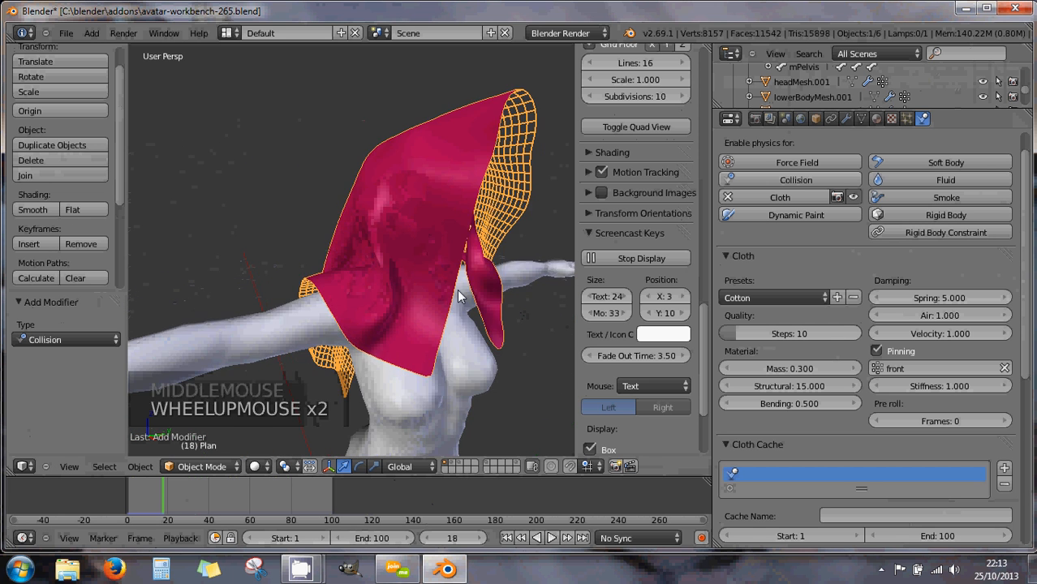
{"action": "scroll", "coordinate": [464, 297], "scroll_direction": "down", "scroll_amount": 2}
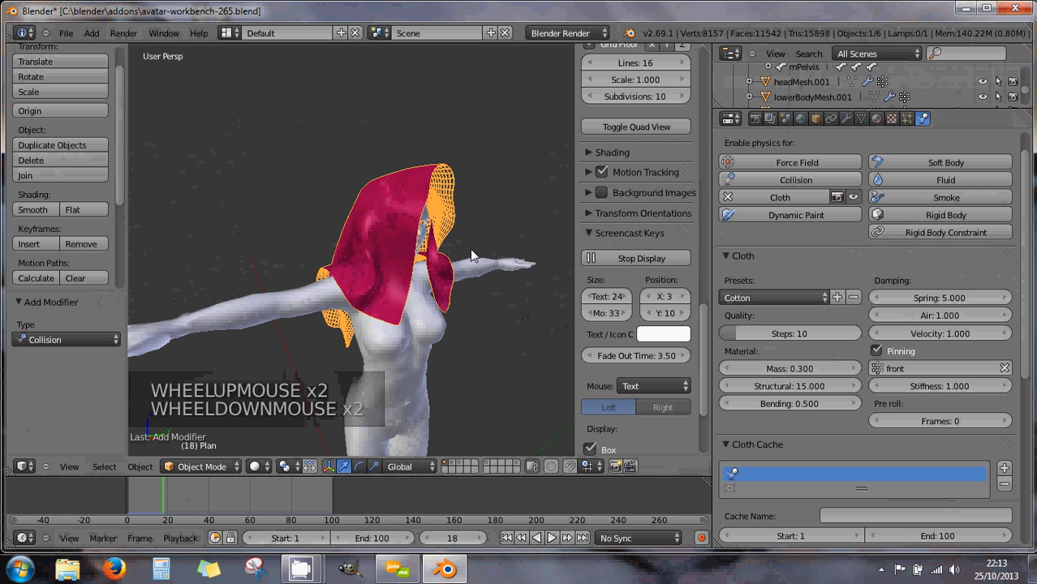
Change the veil's cloth preset to Silk in its physics settings
{"action": "left_click", "coordinate": [764, 297]}
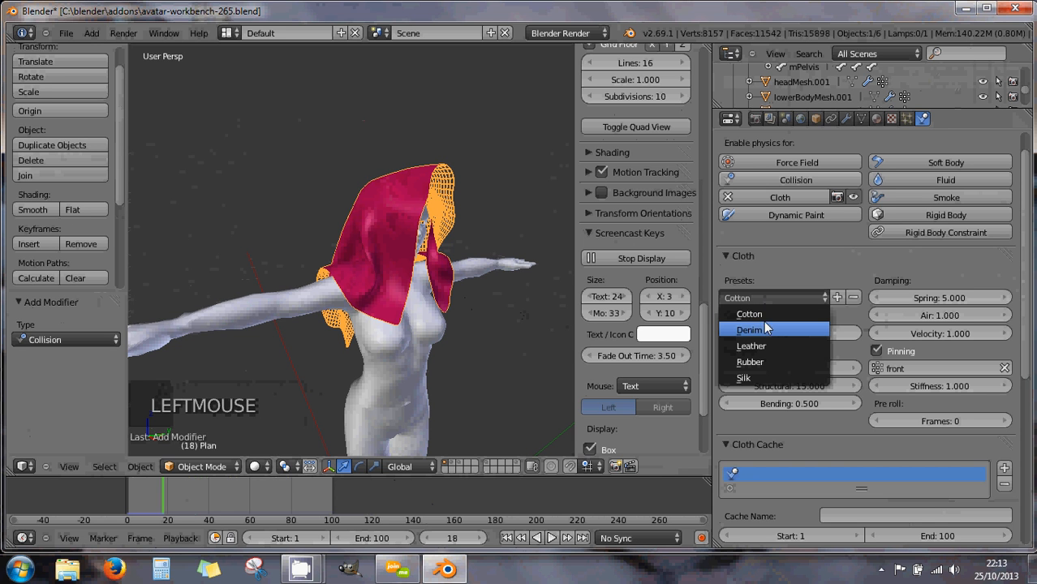
{"action": "left_click", "coordinate": [756, 378]}
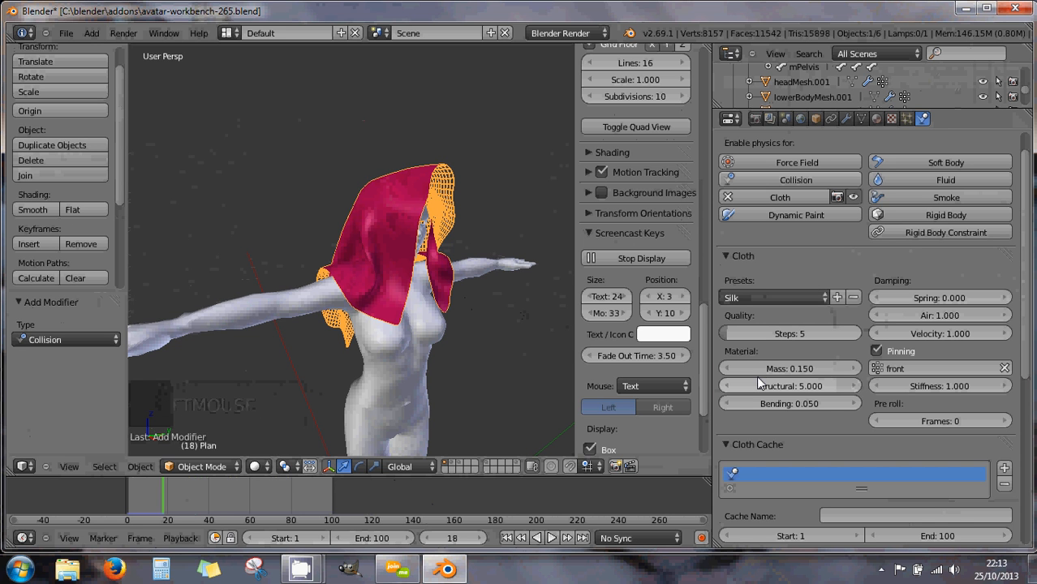
{"action": "left_click", "coordinate": [923, 120]}
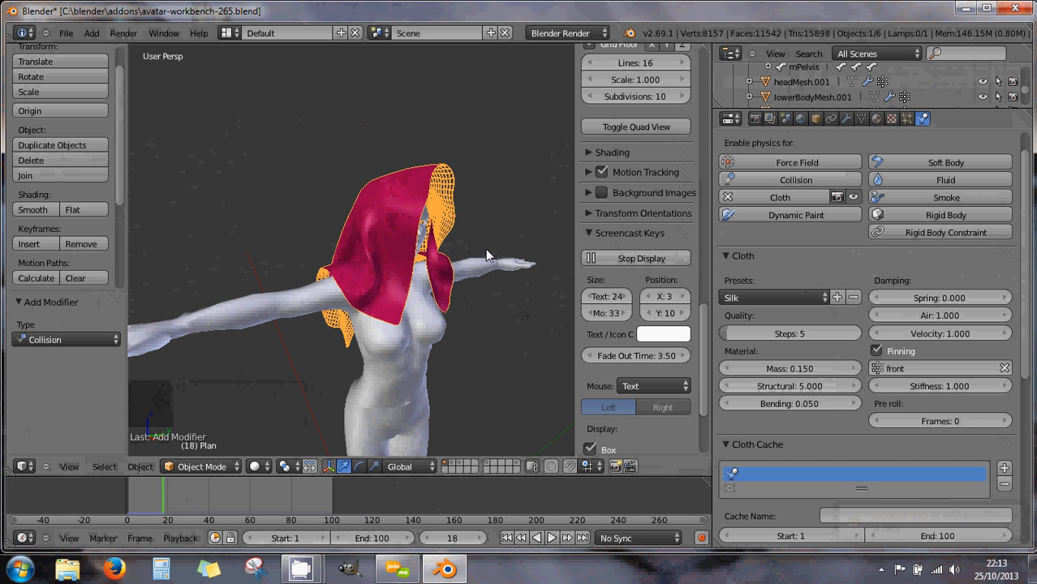
From the avatar's front, check the head's collision physics and reselect the veil
{"action": "middle_click_drag", "start_coordinate": [447, 251], "coordinate": [383, 249]}
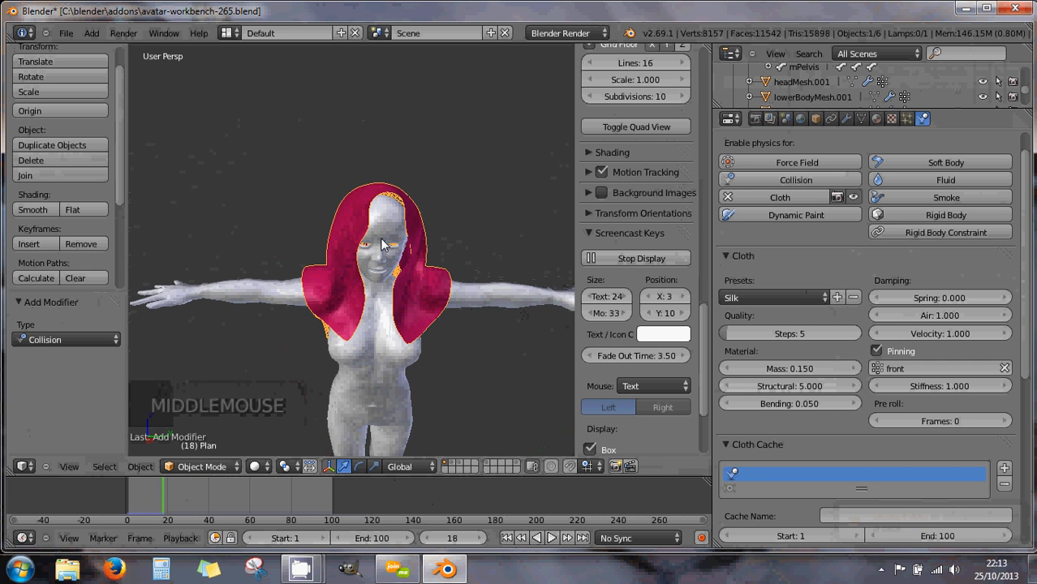
{"action": "right_click", "coordinate": [384, 253]}
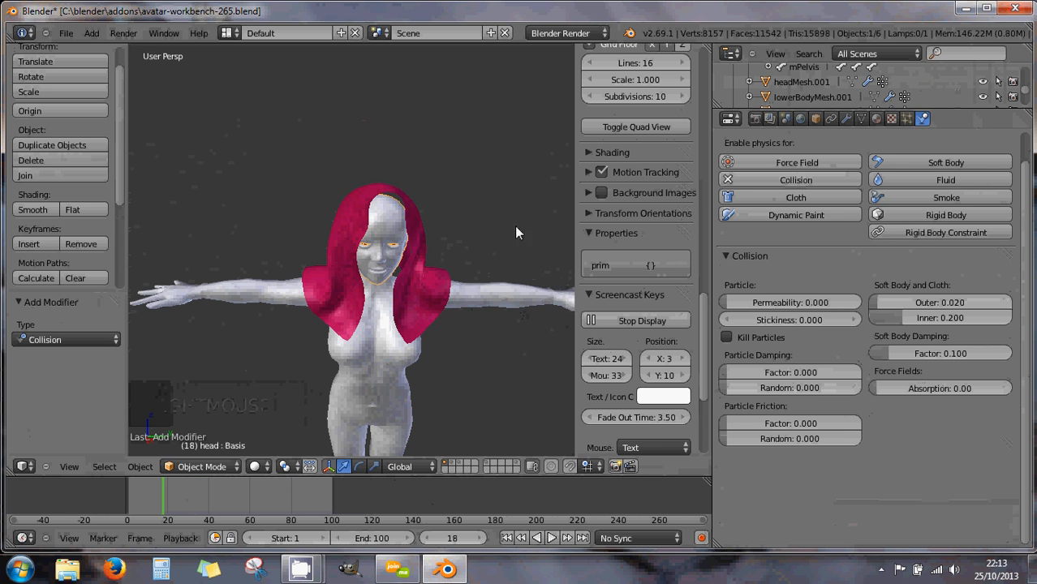
{"action": "right_click", "coordinate": [346, 237]}
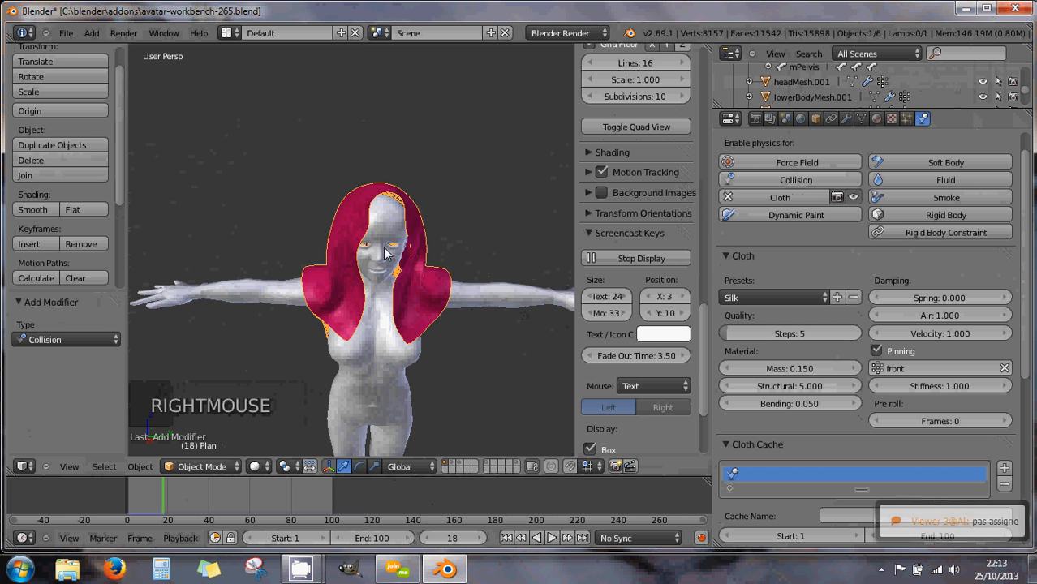
In Edit Mode, clear the veil's mesh selection and select the single face directly in front of the green face
{"action": "key", "text": "Tab"}
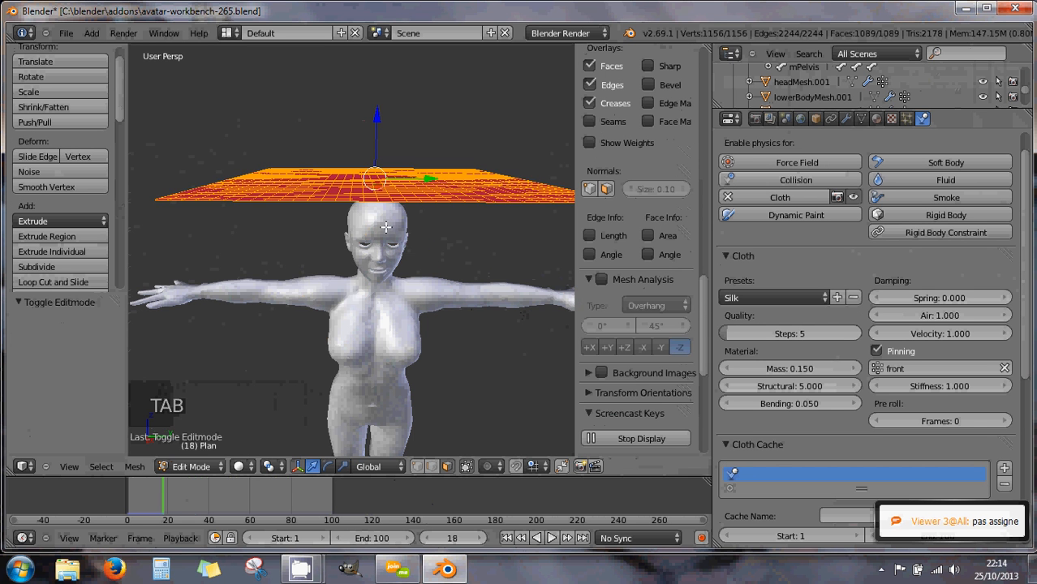
{"action": "middle_click_drag", "start_coordinate": [381, 228], "coordinate": [389, 250]}
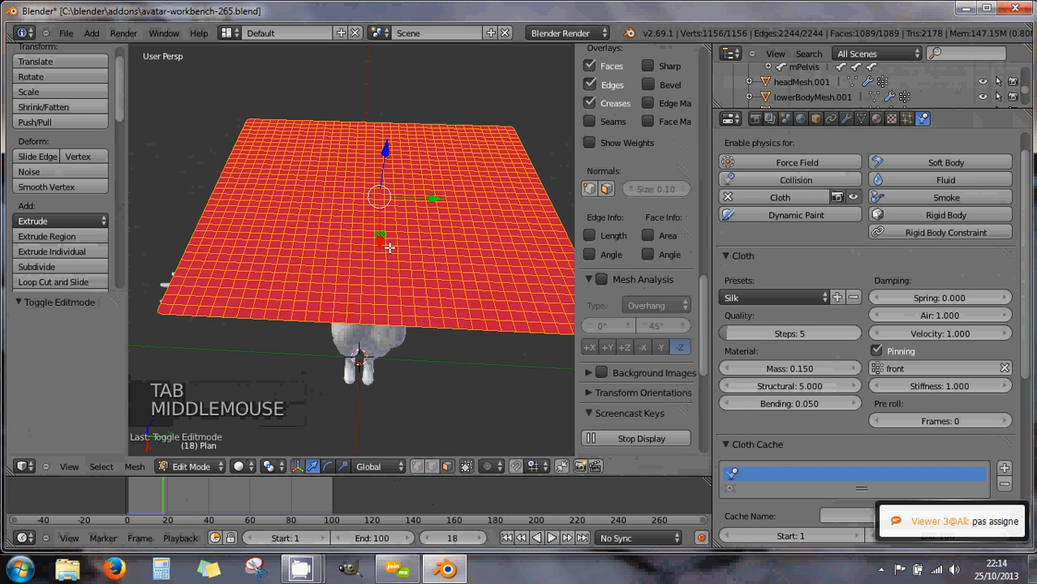
{"action": "scroll", "coordinate": [390, 249], "scroll_direction": "up", "scroll_amount": 2}
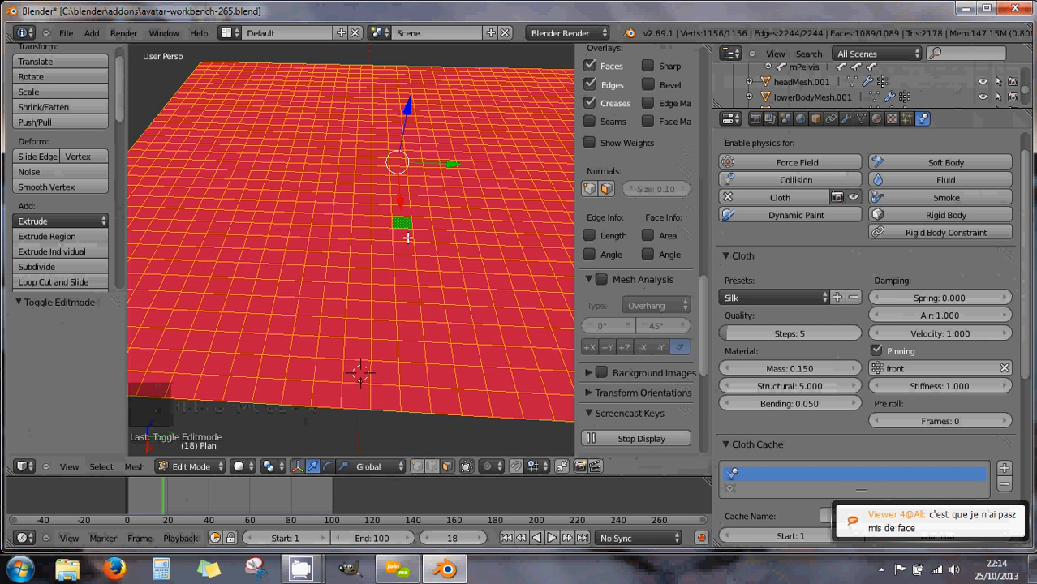
{"action": "key", "text": "Tab"}
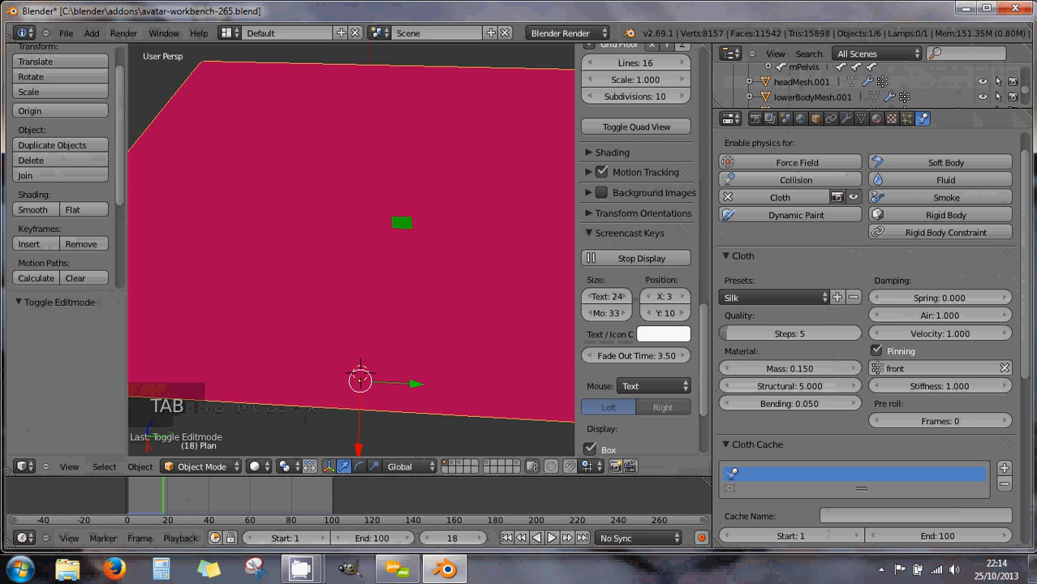
{"action": "key", "text": "Tab"}
{"action": "key", "text": "a"}
{"action": "key", "text": "a"}
{"action": "key", "text": "a"}
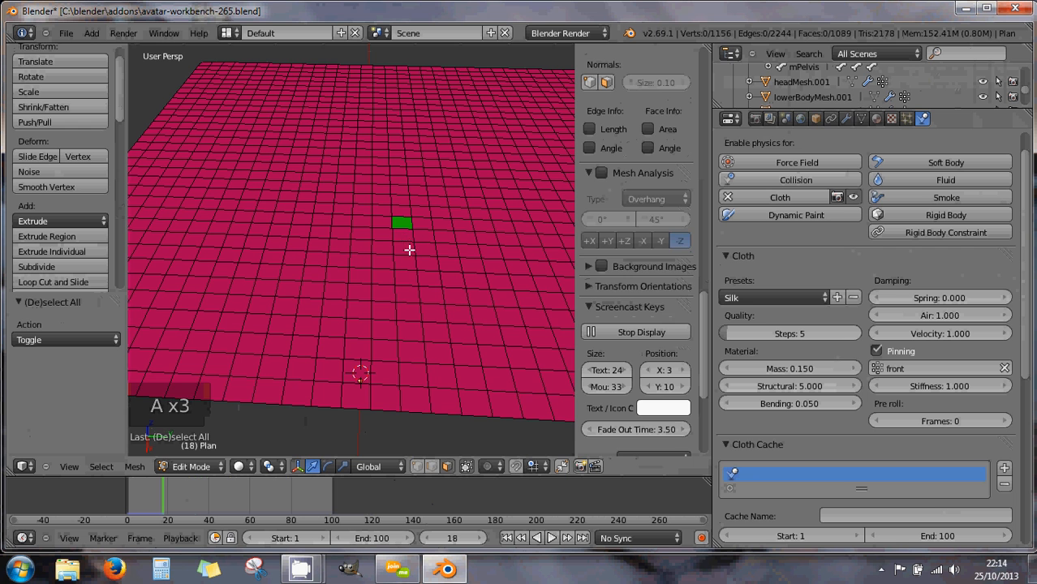
{"action": "right_click", "coordinate": [405, 237]}
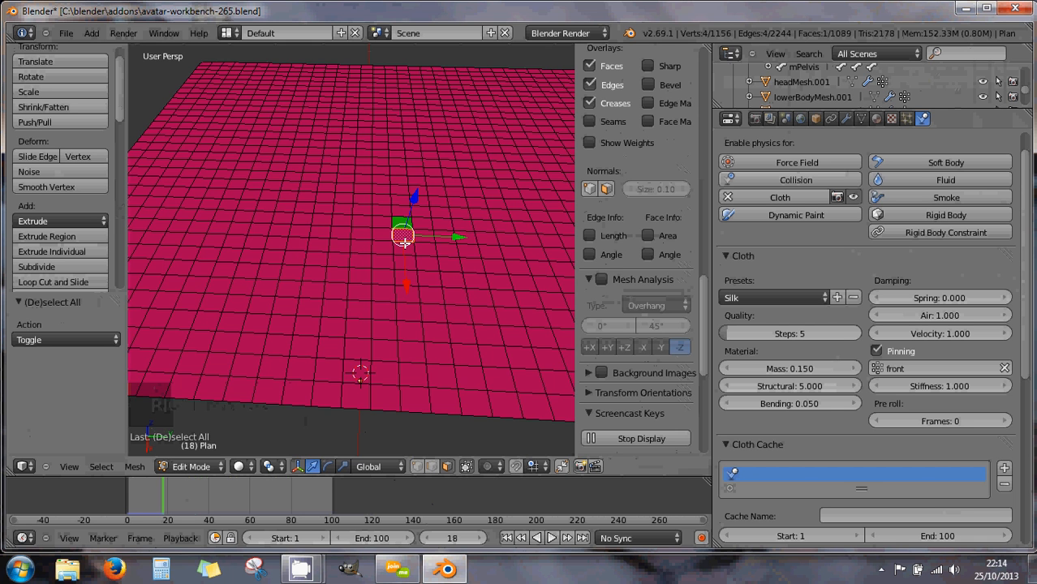
Examine the selected face's position relative to the avatar's head from the front and above, and return to Object Mode
{"action": "scroll", "coordinate": [404, 242], "scroll_direction": "down", "scroll_amount": 5}
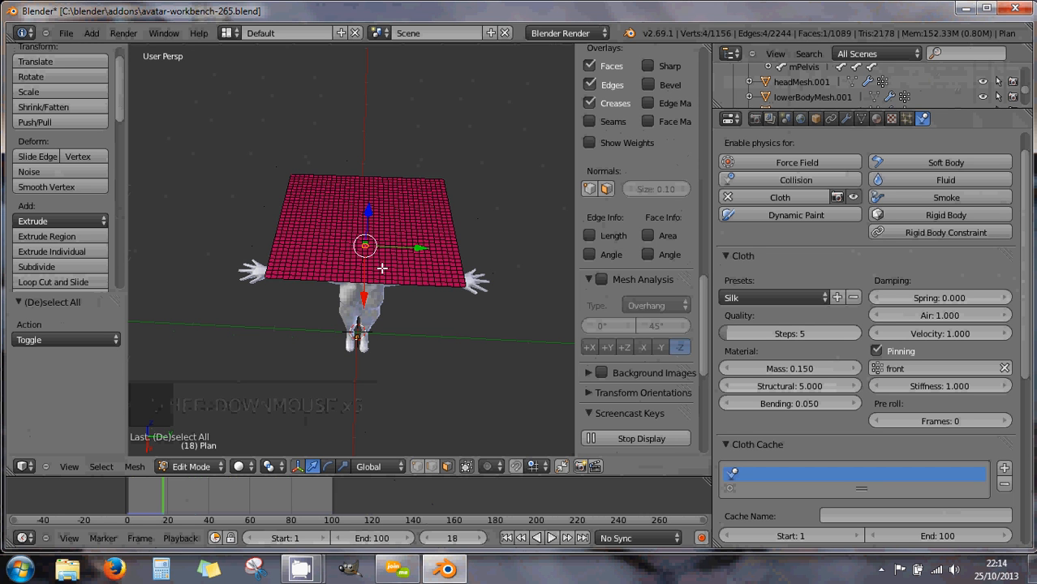
{"action": "scroll", "coordinate": [382, 268], "scroll_direction": "up", "scroll_amount": 5}
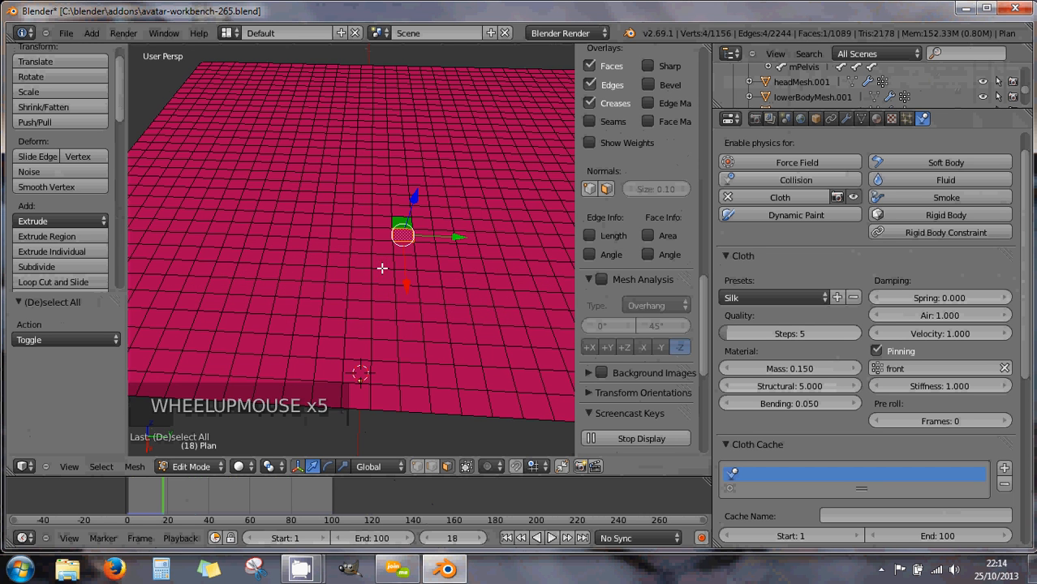
{"action": "scroll", "coordinate": [409, 279], "scroll_direction": "down", "scroll_amount": 1}
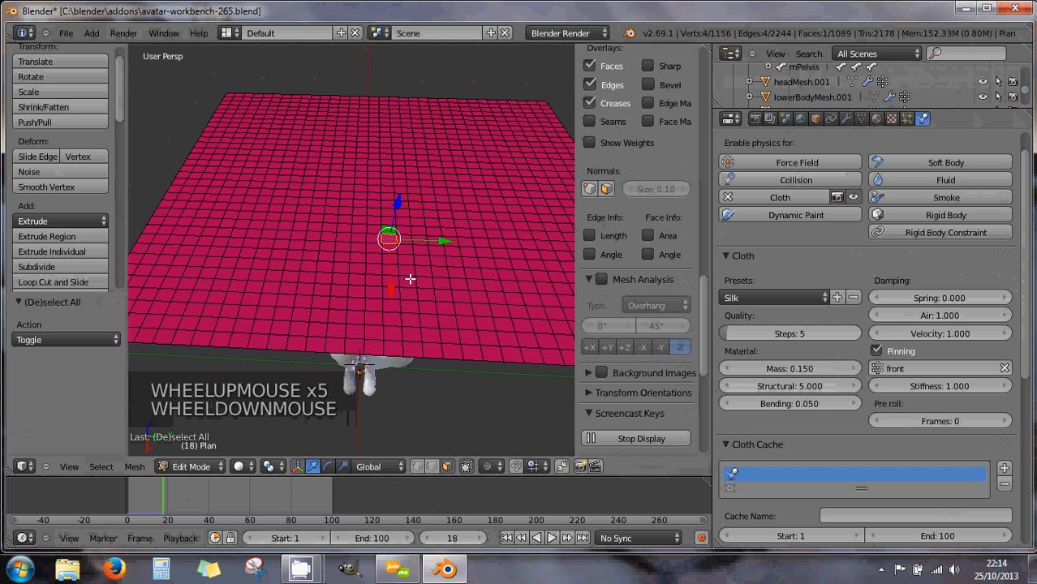
{"action": "mouse_move", "coordinate": [409, 279]}
{"action": "middle_mouse_down"}
{"action": "mouse_move", "coordinate": [396, 318]}
{"action": "mouse_move", "coordinate": [398, 288]}
{"action": "middle_mouse_up"}
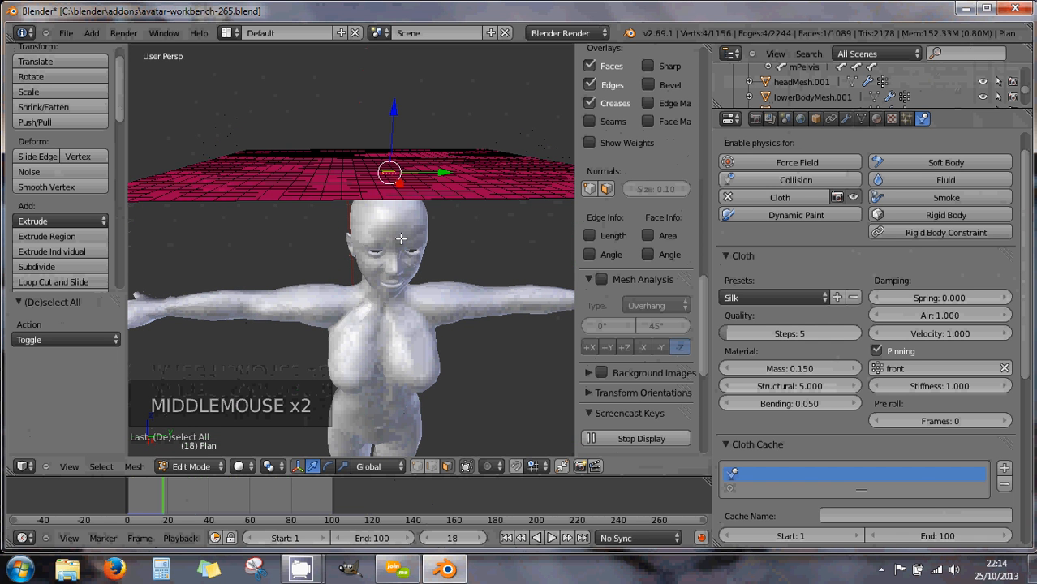
{"action": "middle_click_drag", "start_coordinate": [385, 326], "coordinate": [402, 273]}
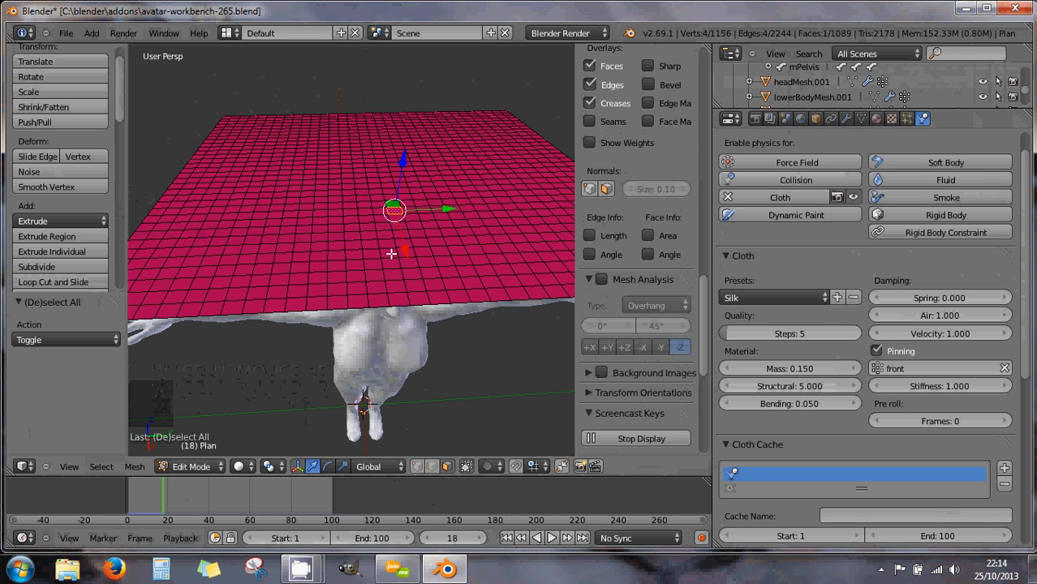
{"action": "key", "text": "Tab"}
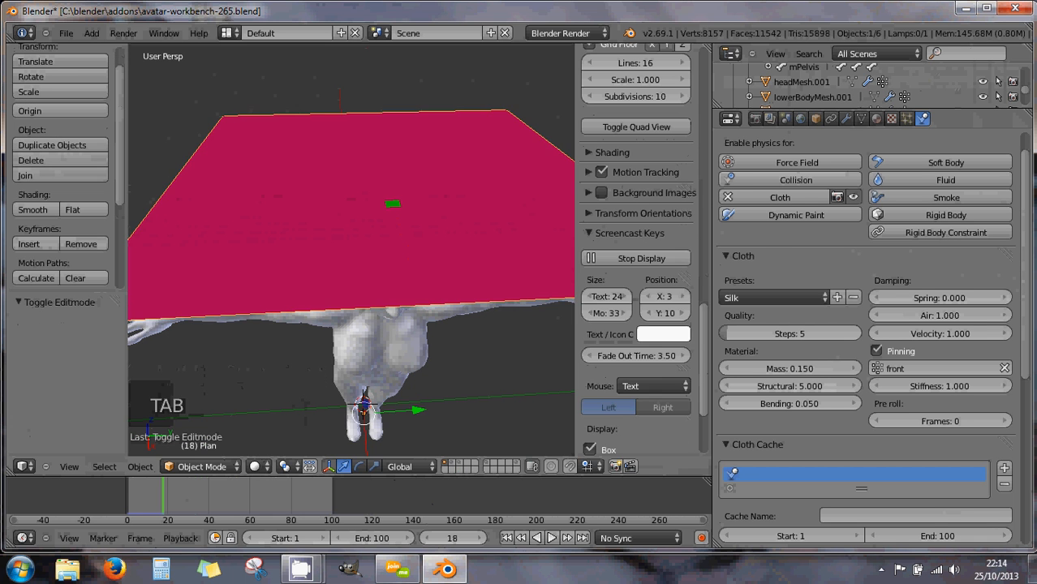
Select the single face of the pink cloth plane above the avatar's head in Edit Mode
{"action": "right_click", "coordinate": [395, 260]}
{"action": "right_click", "coordinate": [393, 248]}
{"action": "key", "text": "Tab"}
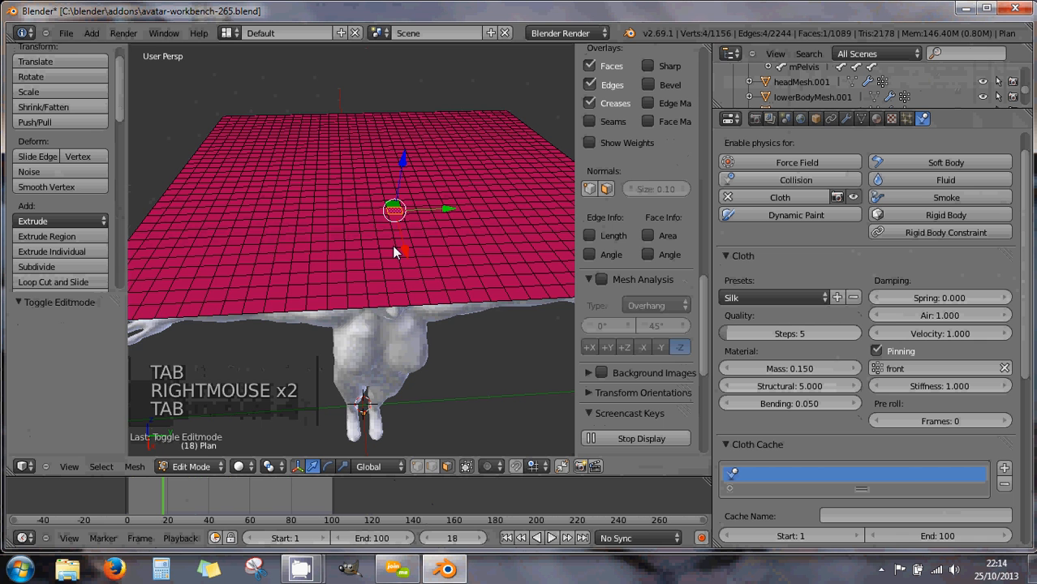
{"action": "mouse_move", "coordinate": [393, 244]}
{"action": "middle_mouse_down"}
{"action": "mouse_move", "coordinate": [389, 233]}
{"action": "mouse_move", "coordinate": [403, 231]}
{"action": "middle_mouse_up"}
{"action": "scroll", "coordinate": [404, 227], "scroll_direction": "up", "scroll_amount": 1}
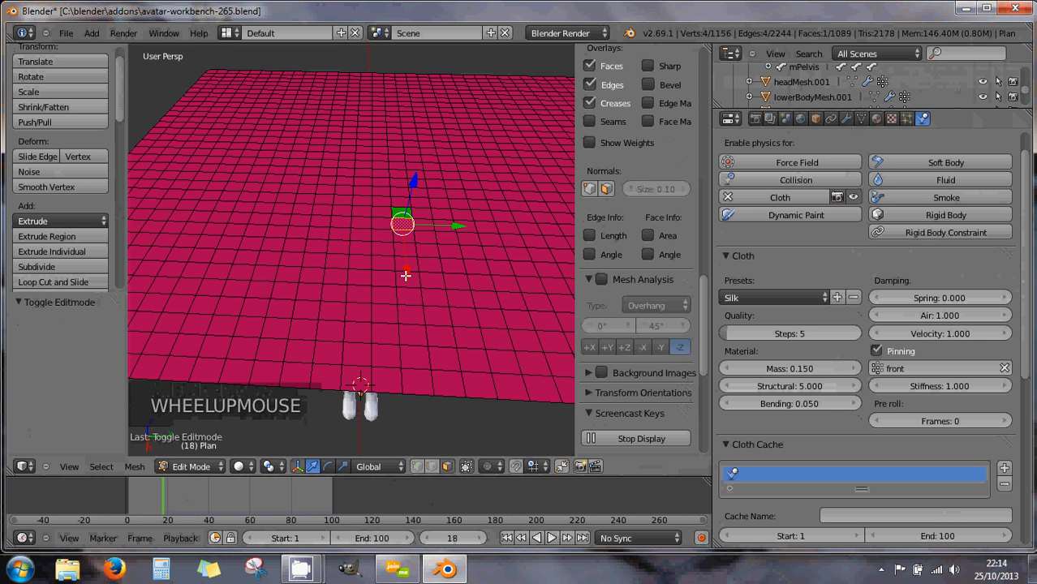
{"action": "key", "text": "KP_3"}
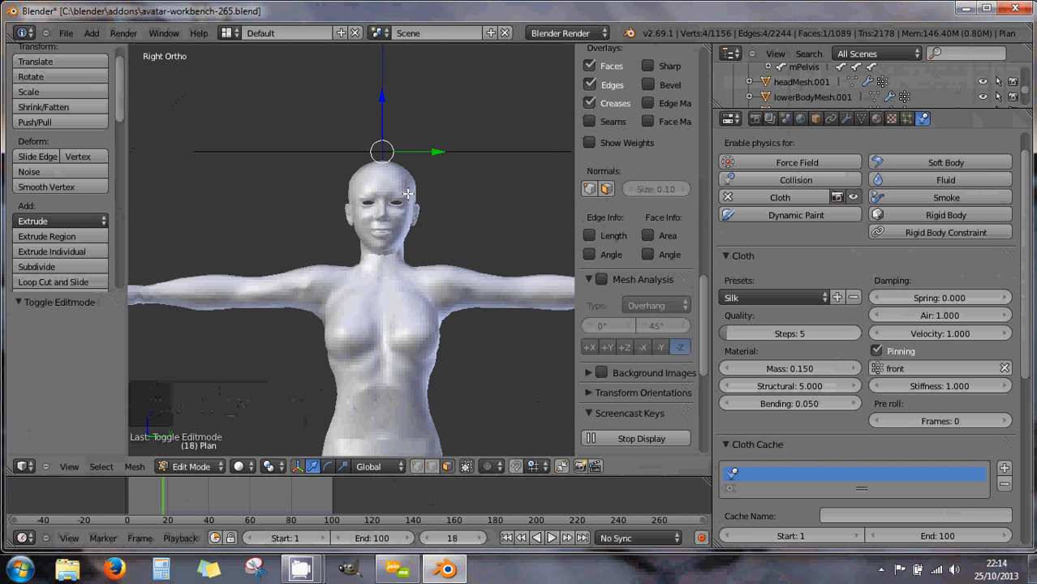
{"action": "key", "text": "KP_8"}
{"action": "key", "text": "KP_8"}
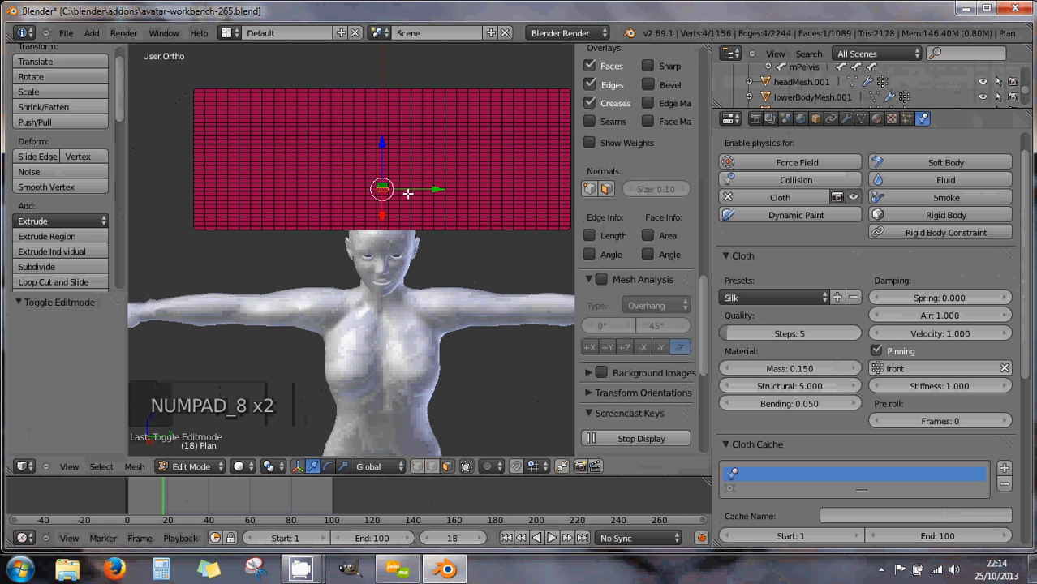
{"action": "key", "text": "KP_8"}
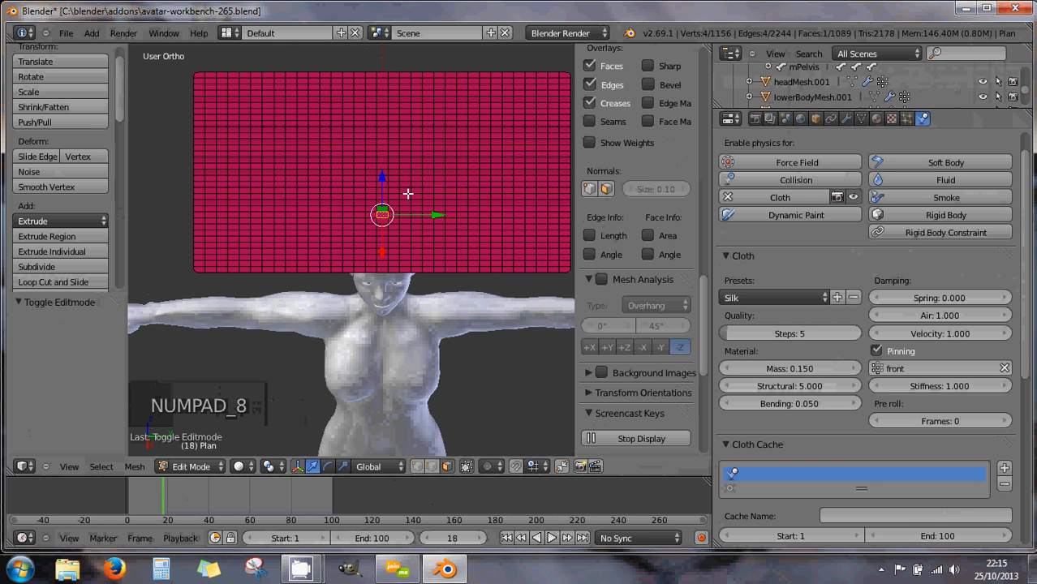
{"action": "key", "text": "KP_2"}
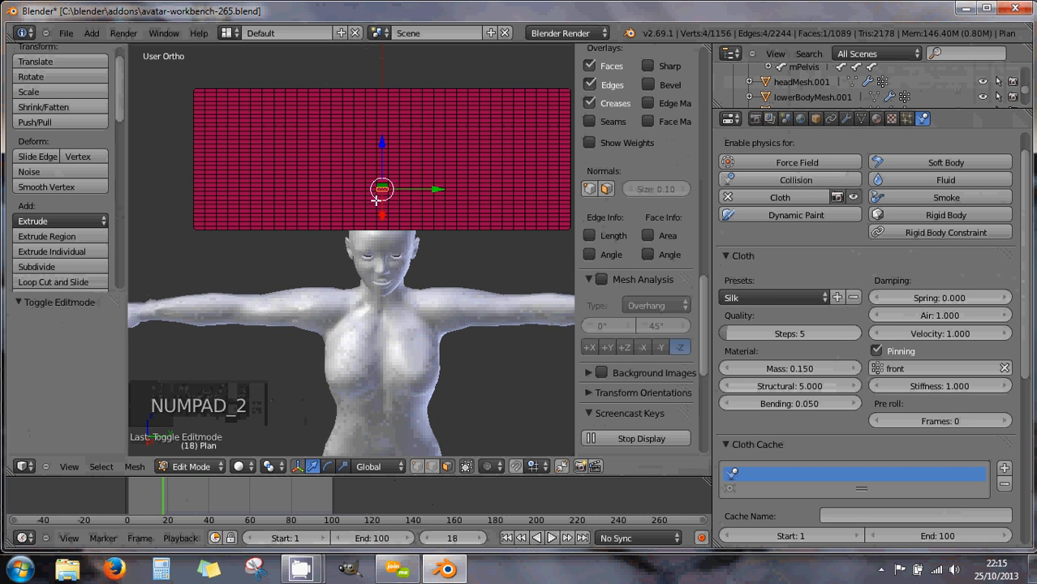
{"action": "scroll", "coordinate": [386, 191], "scroll_direction": "up", "scroll_amount": 2}
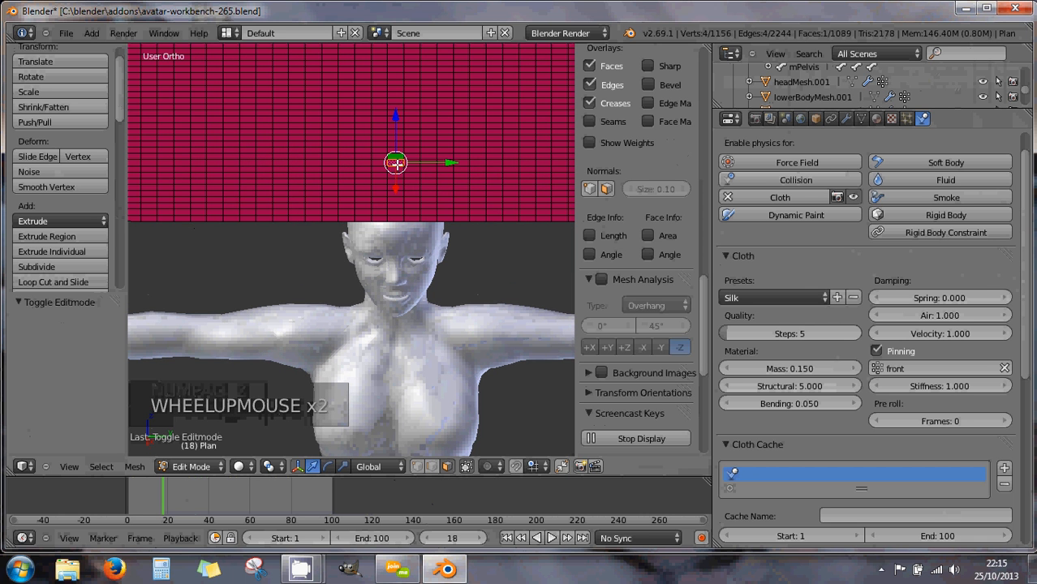
{"action": "right_click", "coordinate": [396, 163]}
{"action": "right_click", "coordinate": [396, 167]}
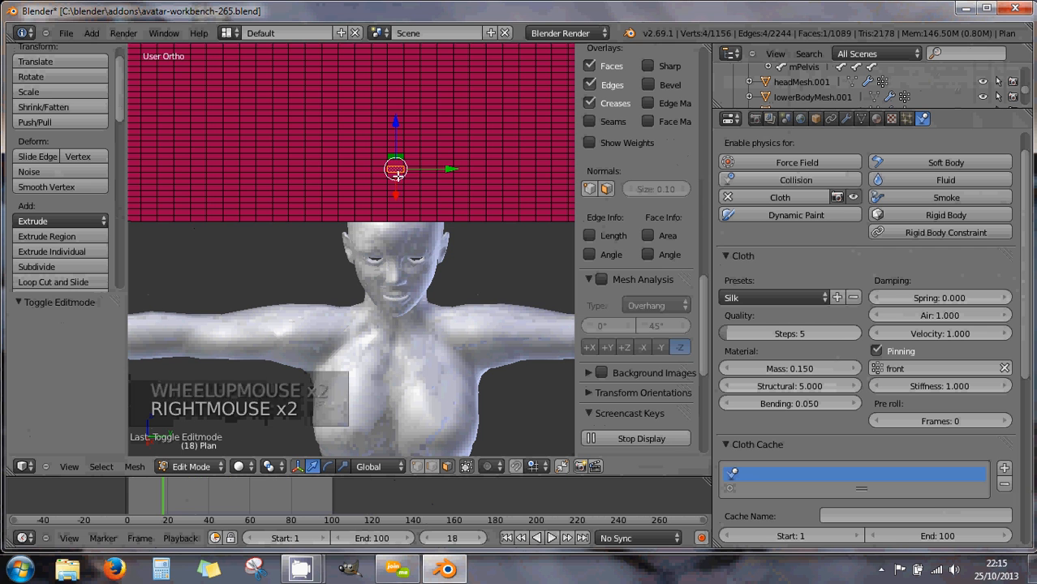
{"action": "right_click", "coordinate": [395, 166]}
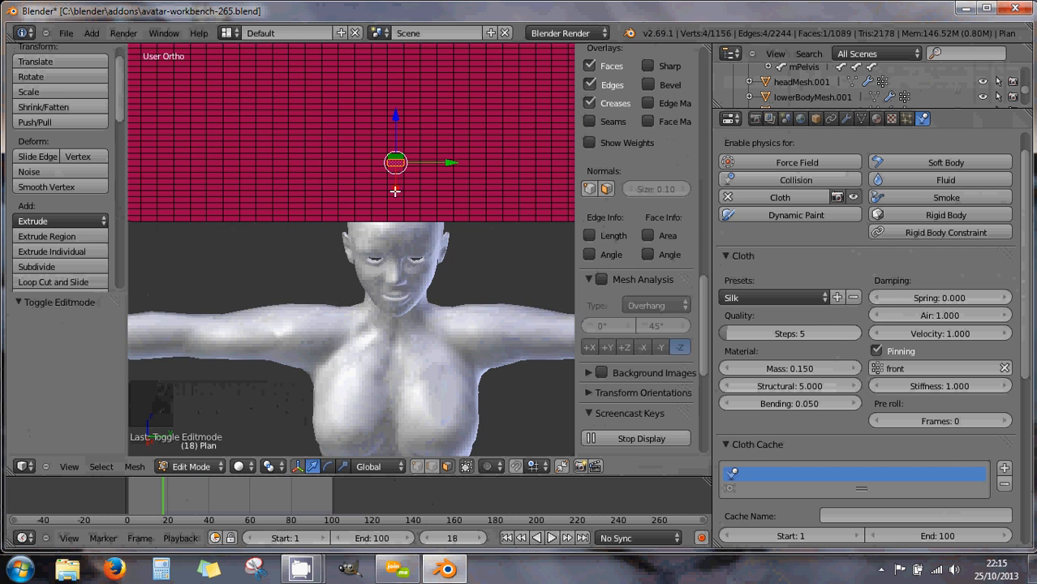
Delete the cloth plane's front vertex group
{"action": "key", "text": "KP_1"}
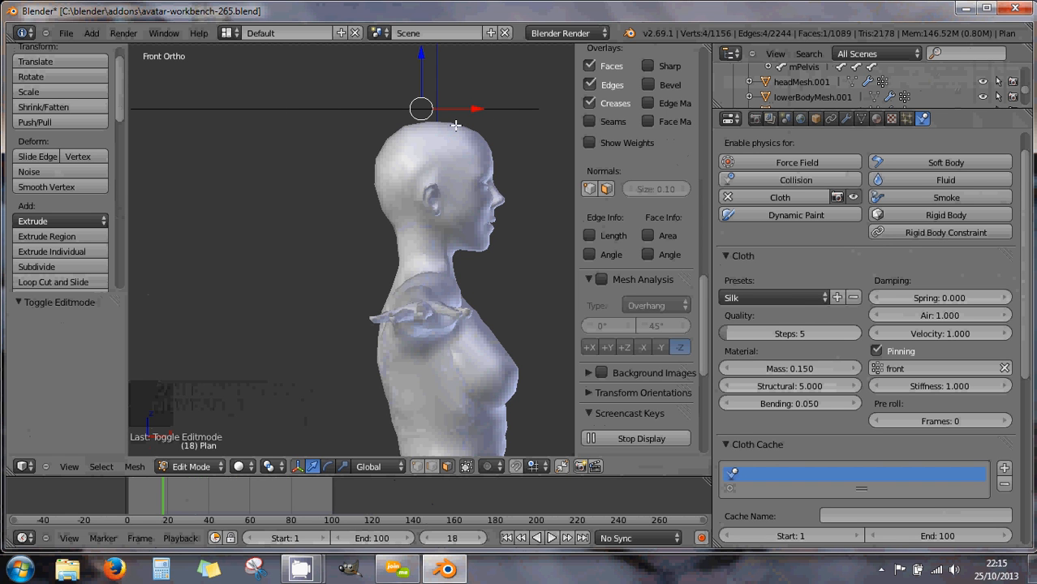
{"action": "scroll", "coordinate": [430, 122], "scroll_direction": "down", "scroll_amount": 1}
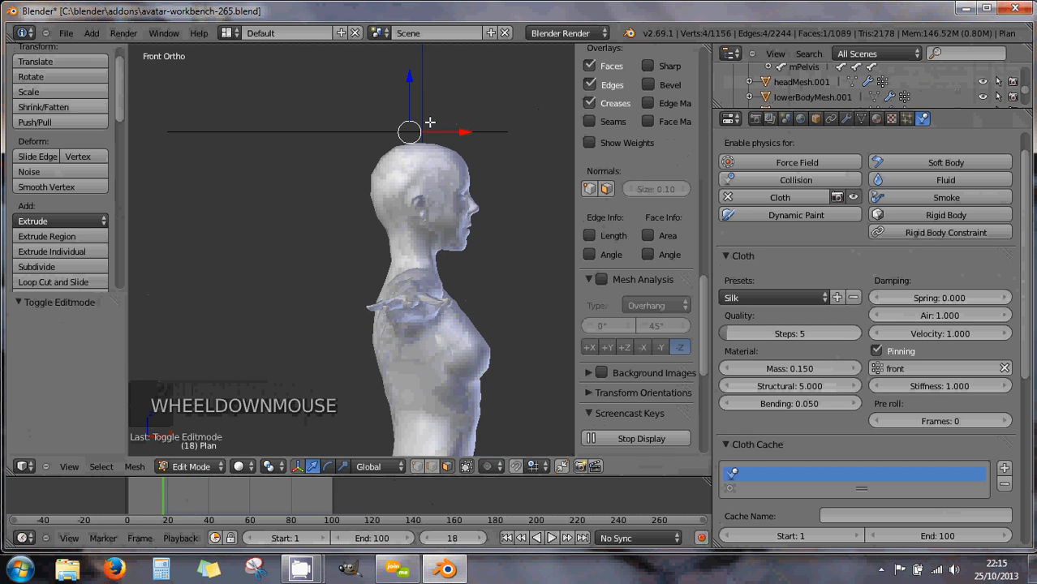
{"action": "mouse_move", "coordinate": [429, 121]}
{"action": "middle_mouse_down"}
{"action": "mouse_move", "coordinate": [412, 228]}
{"action": "mouse_move", "coordinate": [448, 122]}
{"action": "middle_mouse_up"}
{"action": "scroll", "coordinate": [453, 136], "scroll_direction": "down", "scroll_amount": 2}
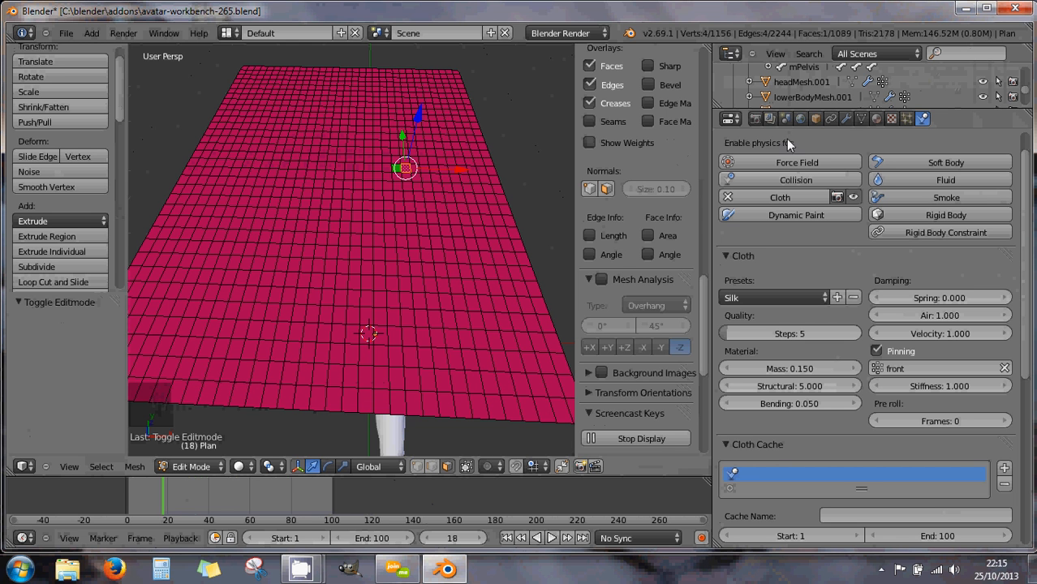
{"action": "left_click", "coordinate": [863, 121]}
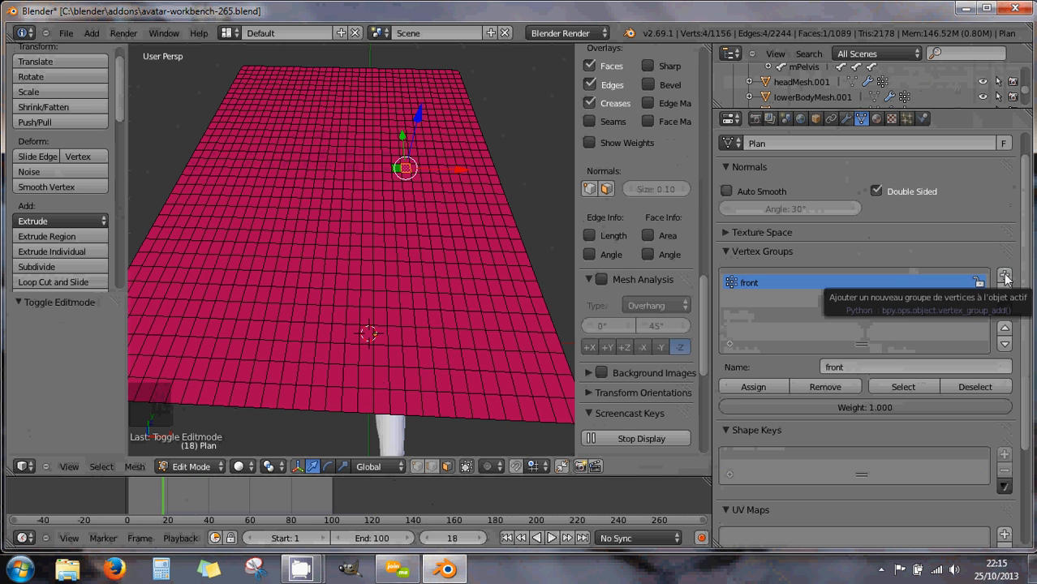
{"action": "left_click", "coordinate": [1005, 290]}
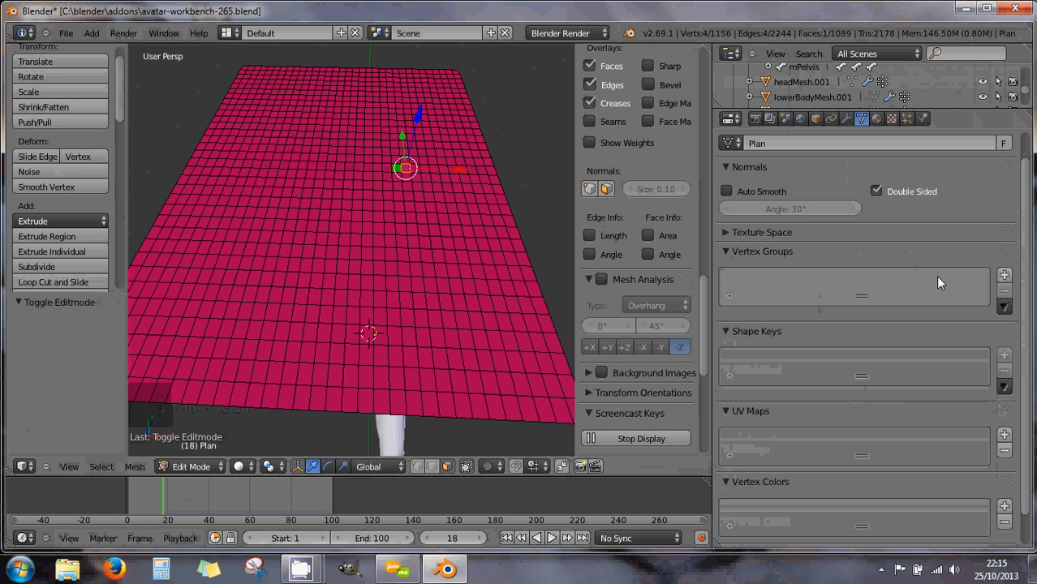
Create a vertex group named tete with the selected face assigned, and delete that group again
{"action": "left_click", "coordinate": [1005, 276]}
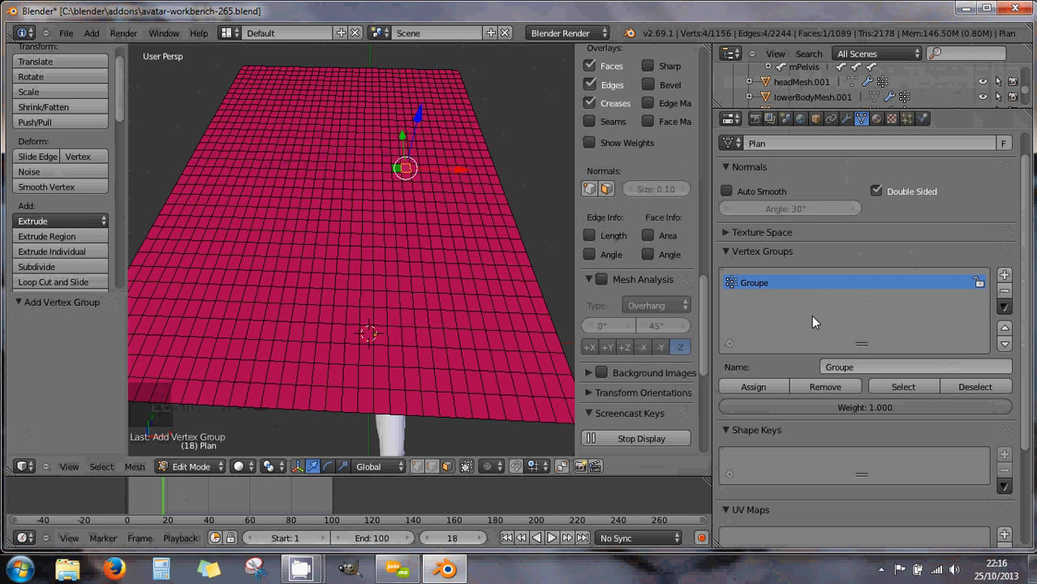
{"action": "left_click", "coordinate": [844, 369]}
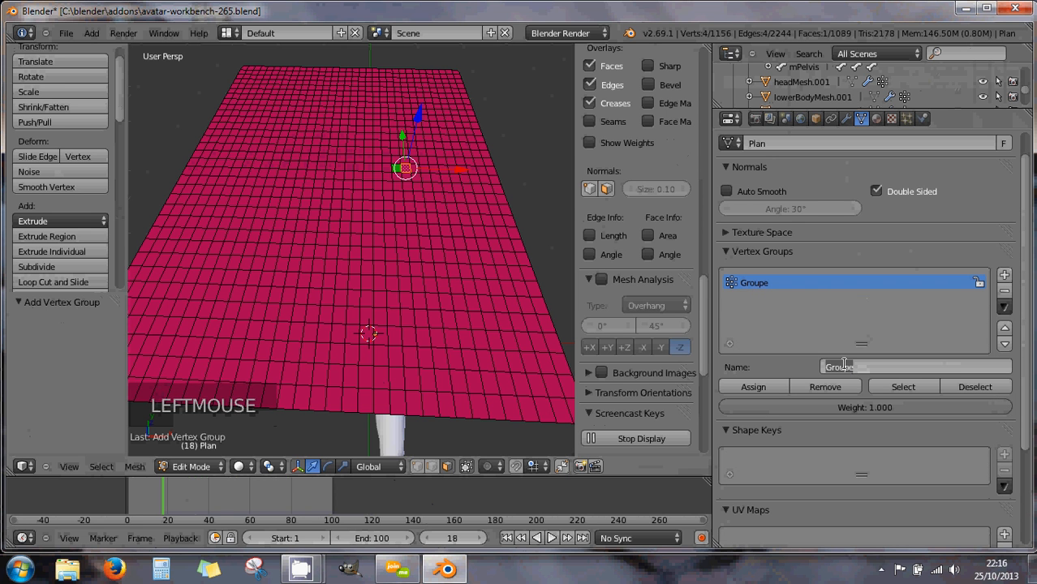
{"action": "type", "text": "tete"}
{"action": "key", "text": "Return"}
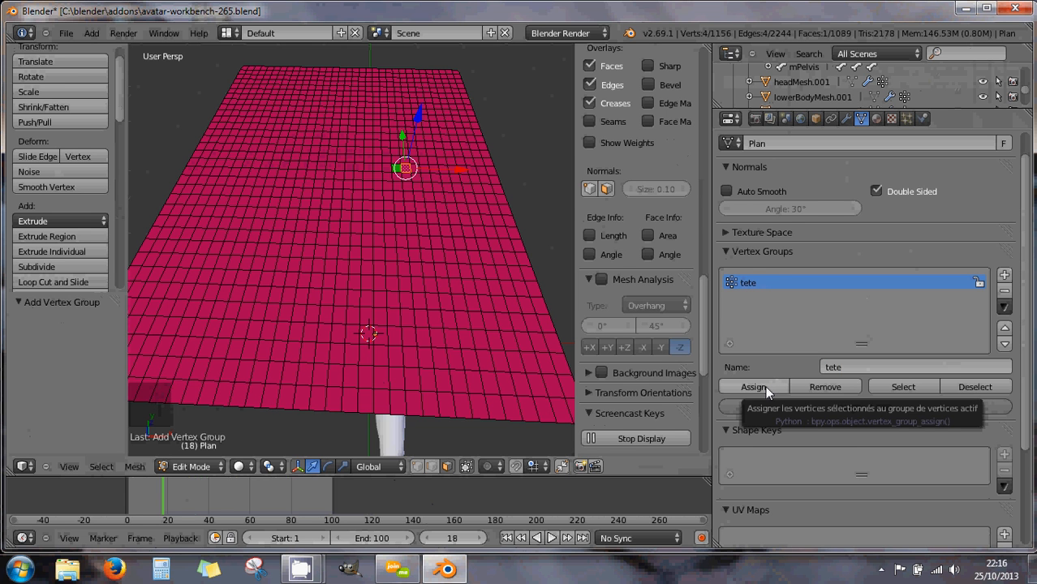
{"action": "left_click", "coordinate": [767, 388]}
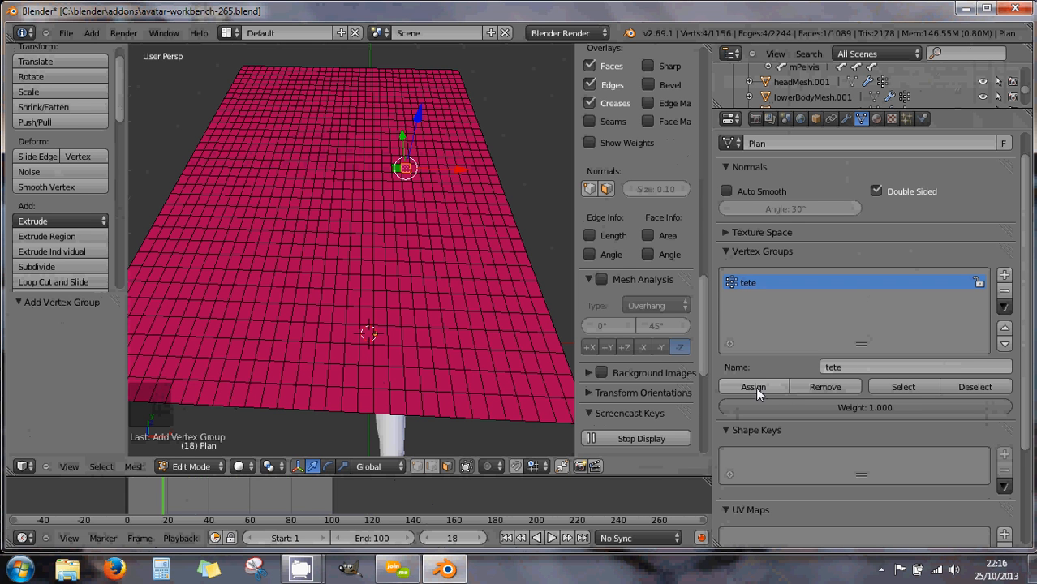
{"action": "left_click", "coordinate": [756, 387]}
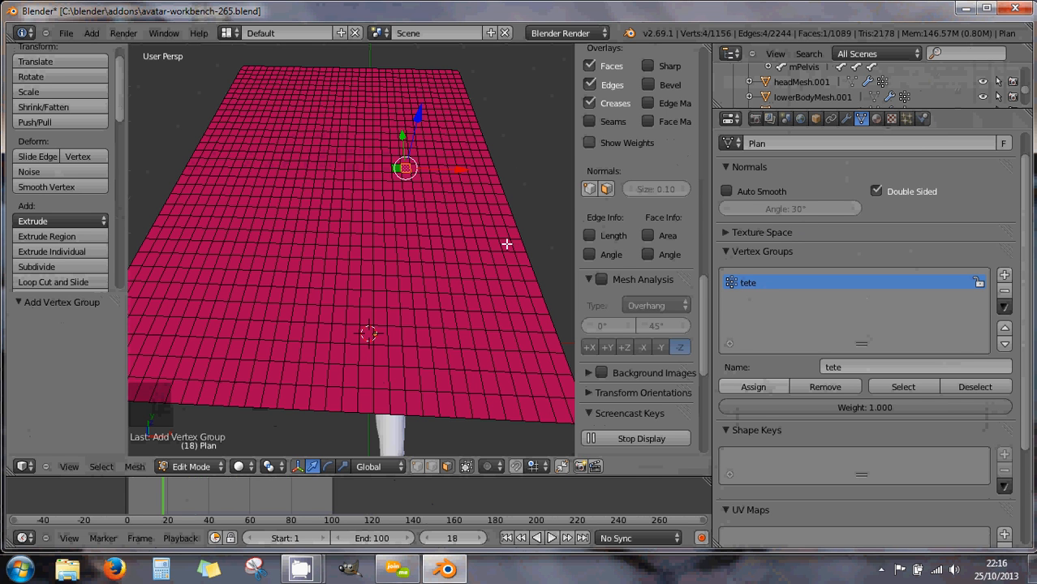
{"action": "left_click", "coordinate": [1005, 291]}
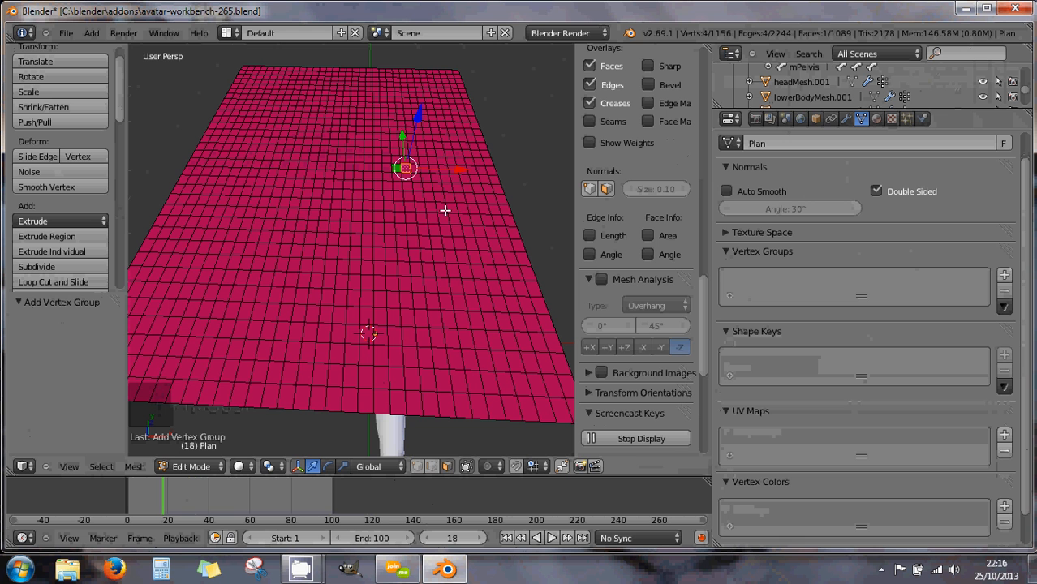
Assign the selected face to a new vertex group and name the group "pin tete"
{"action": "key", "text": "ctrl+g"}
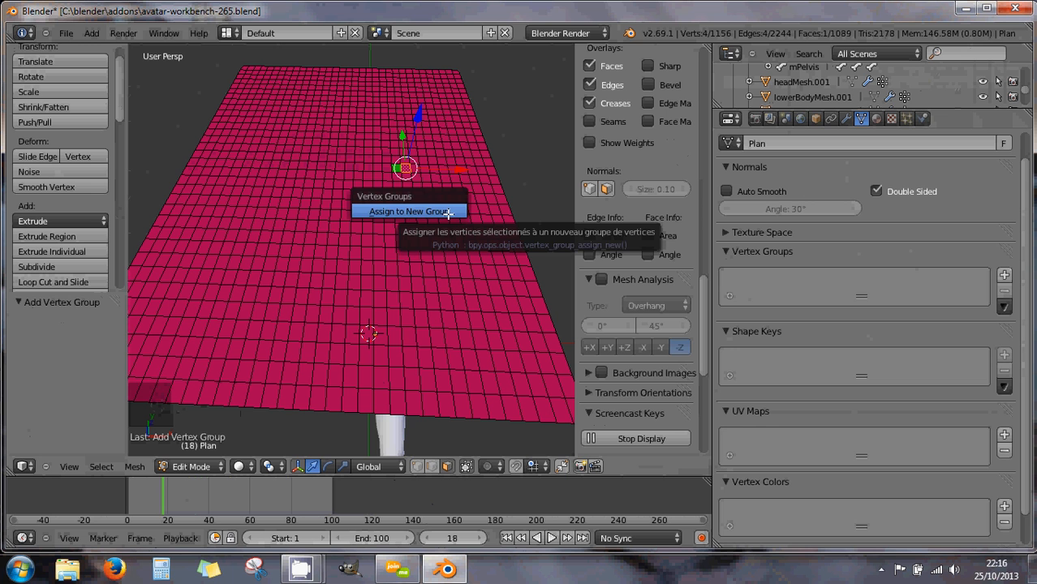
{"action": "left_click", "coordinate": [448, 213]}
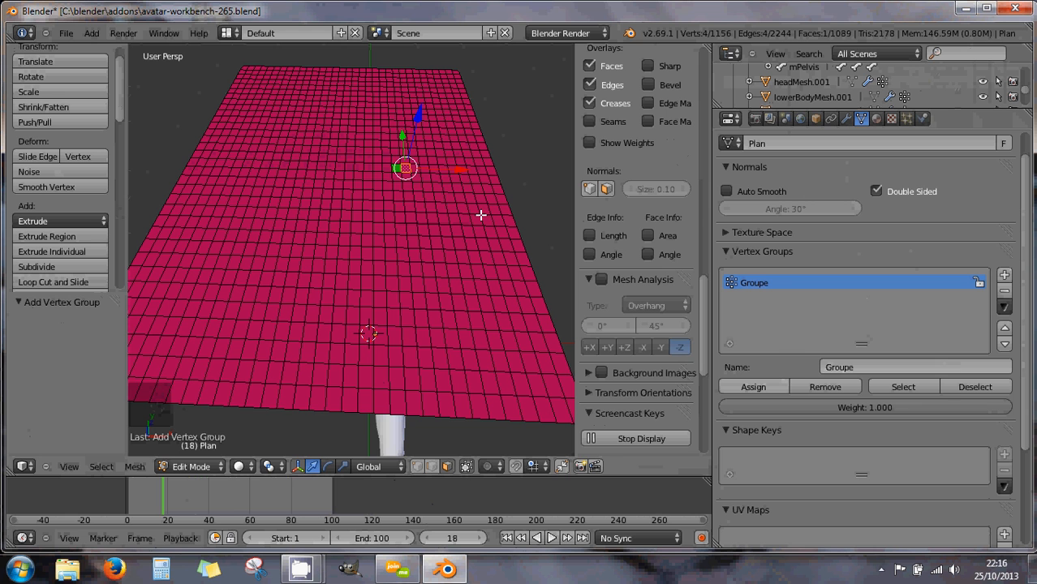
{"action": "left_click", "coordinate": [841, 365]}
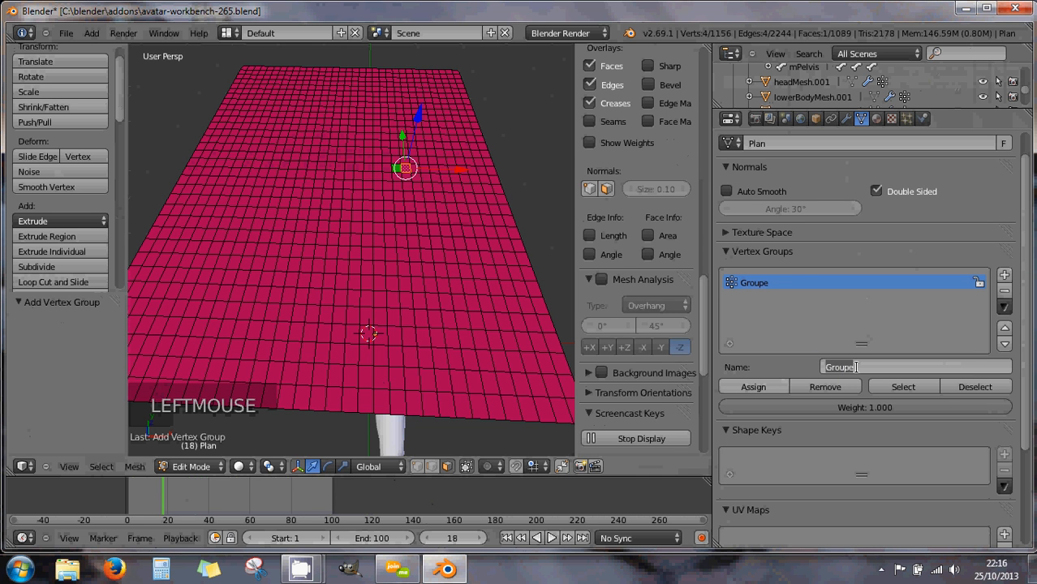
{"action": "type", "text": "tete"}
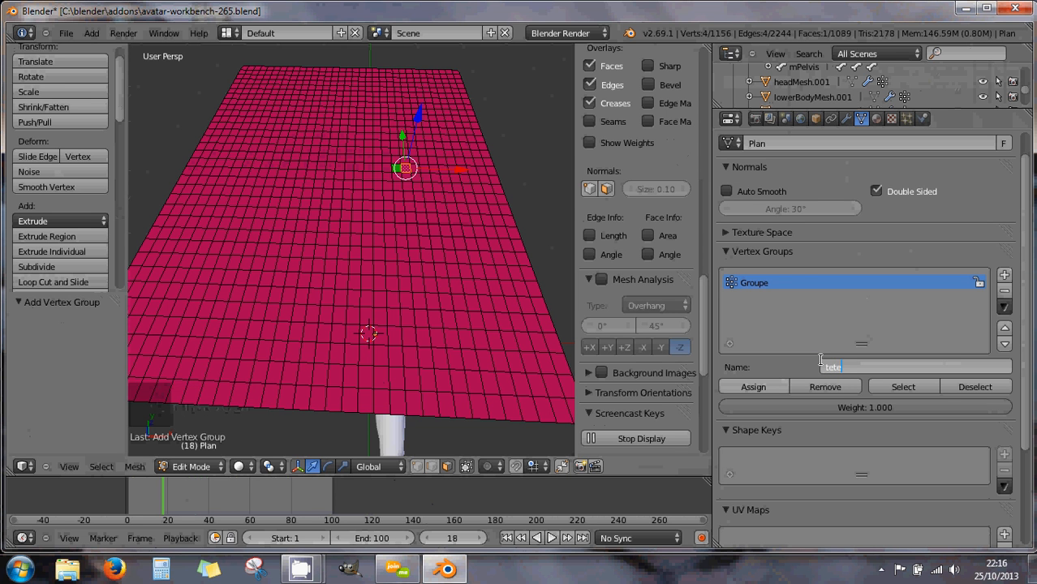
{"action": "key", "text": "Return"}
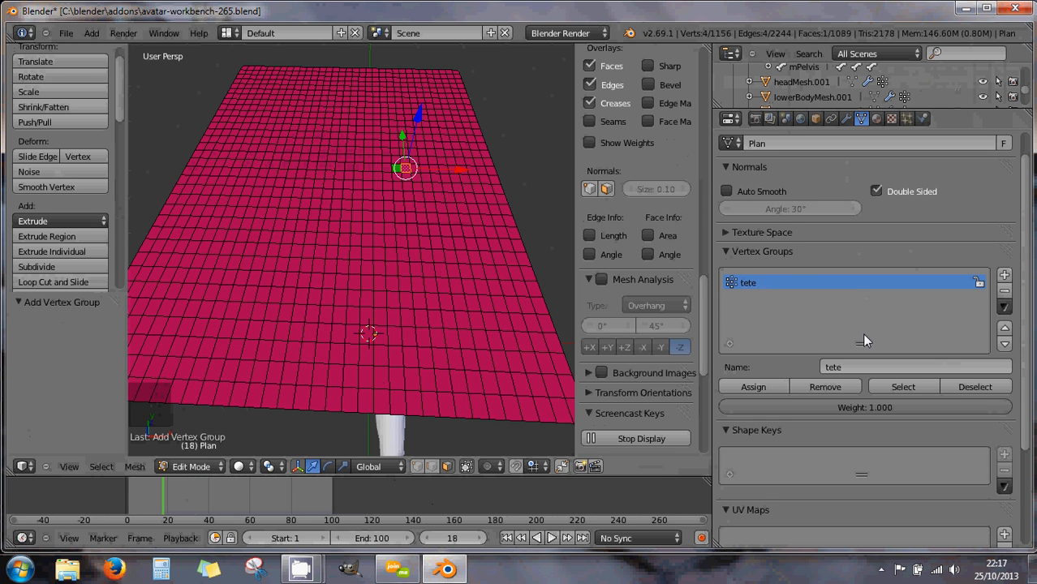
{"action": "left_click", "coordinate": [833, 370]}
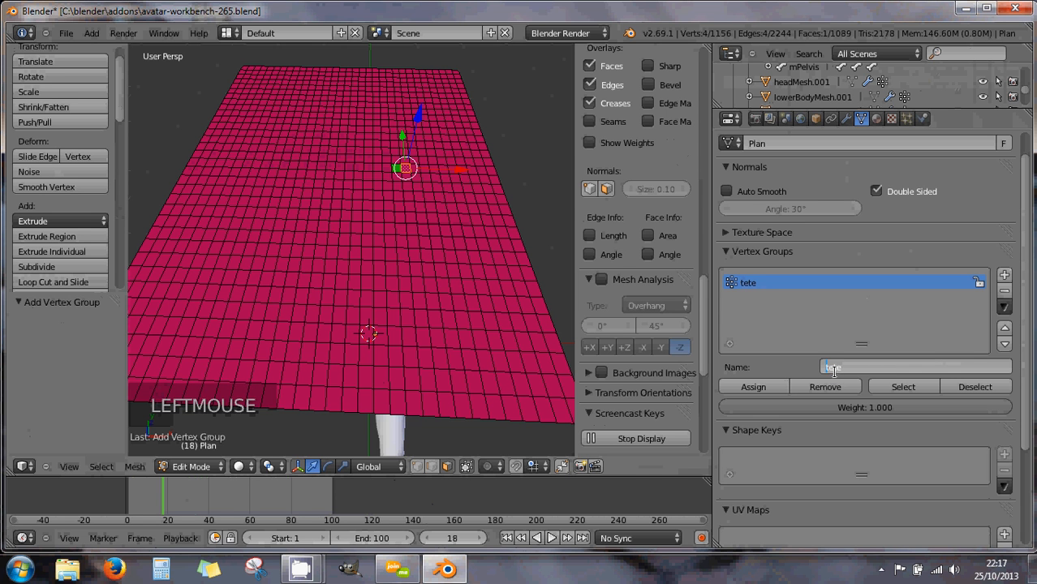
{"action": "type", "text": "pin"}
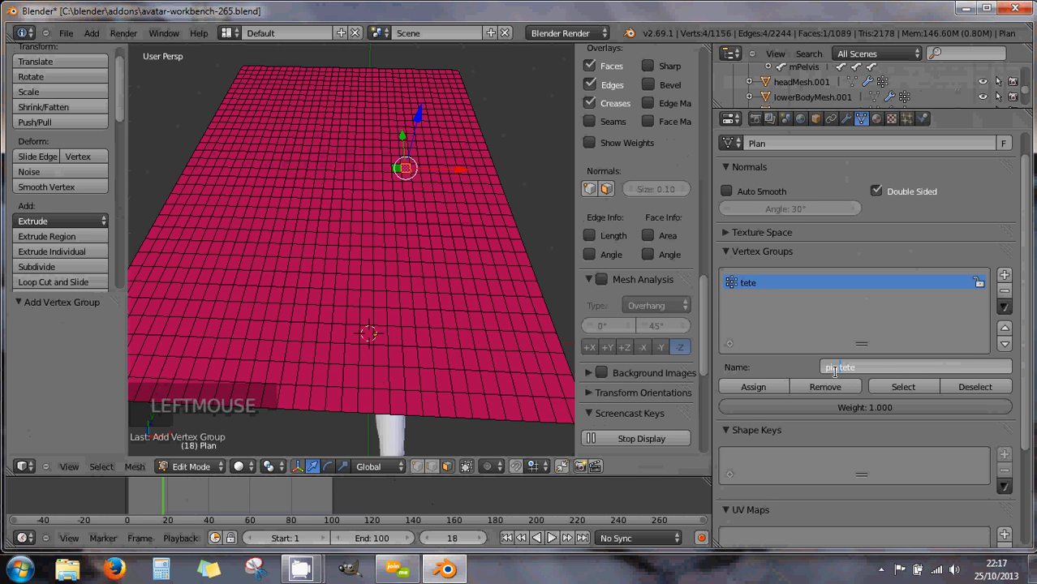
{"action": "key", "text": "Return"}
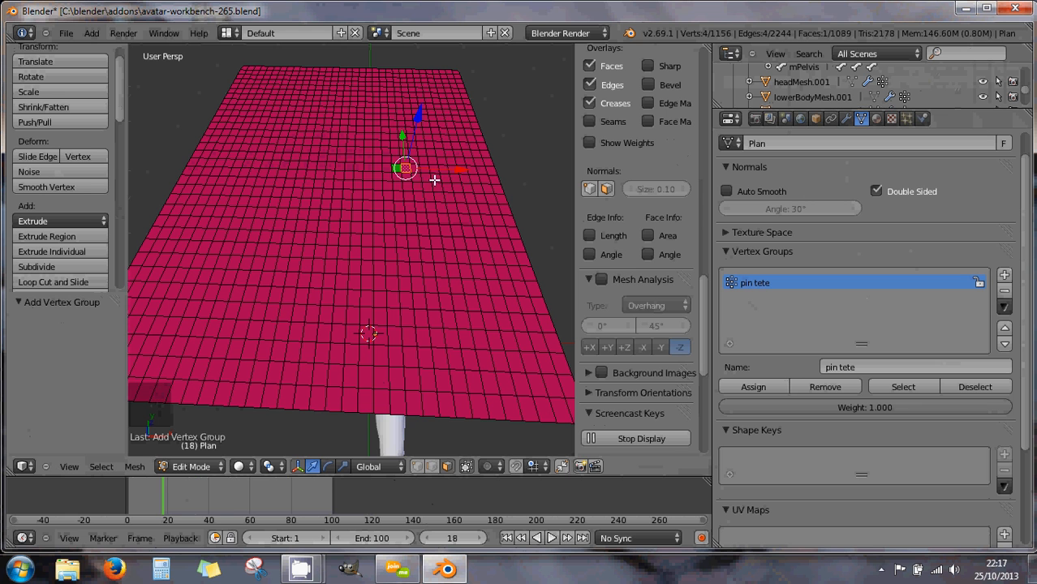
Set pin tete as the vertex group for pinning in the plane's cloth physics
{"action": "left_click", "coordinate": [924, 120]}
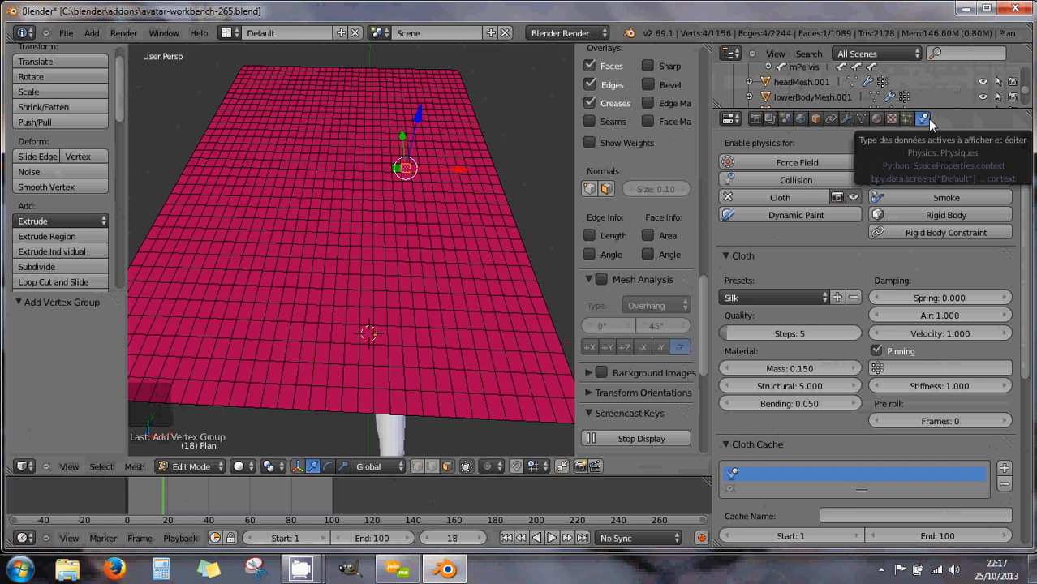
{"action": "left_click", "coordinate": [876, 368]}
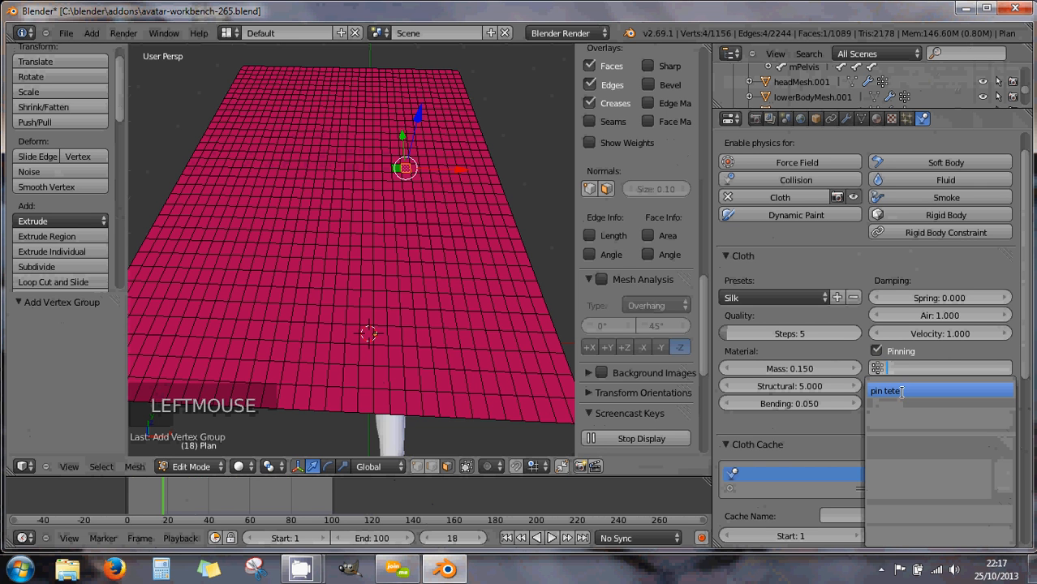
{"action": "left_click", "coordinate": [907, 391]}
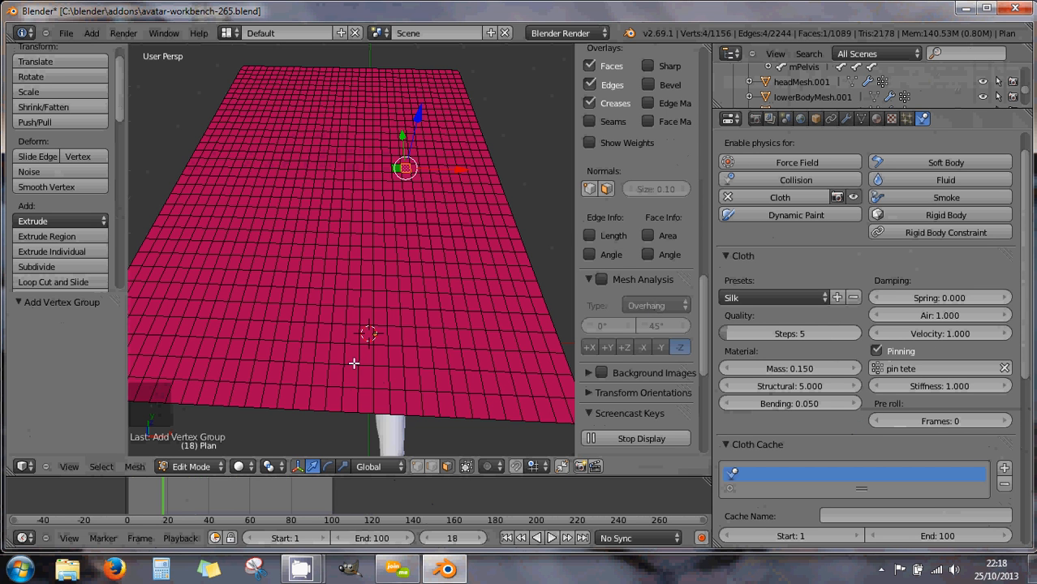
Return the cloth plane to Object Mode
{"action": "left_click", "coordinate": [181, 466]}
{"action": "left_click", "coordinate": [185, 454]}
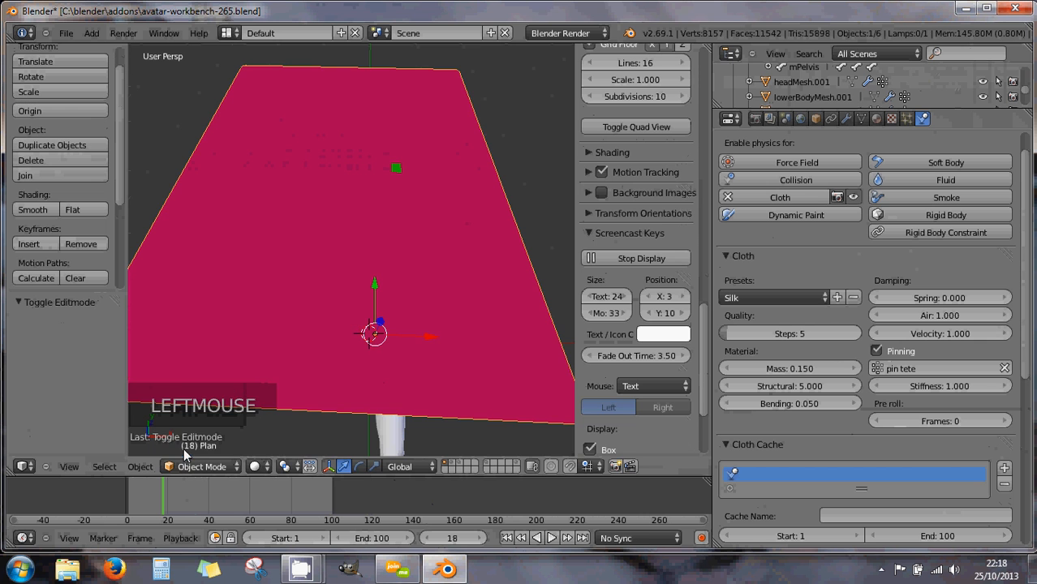
{"action": "left_click", "coordinate": [181, 468]}
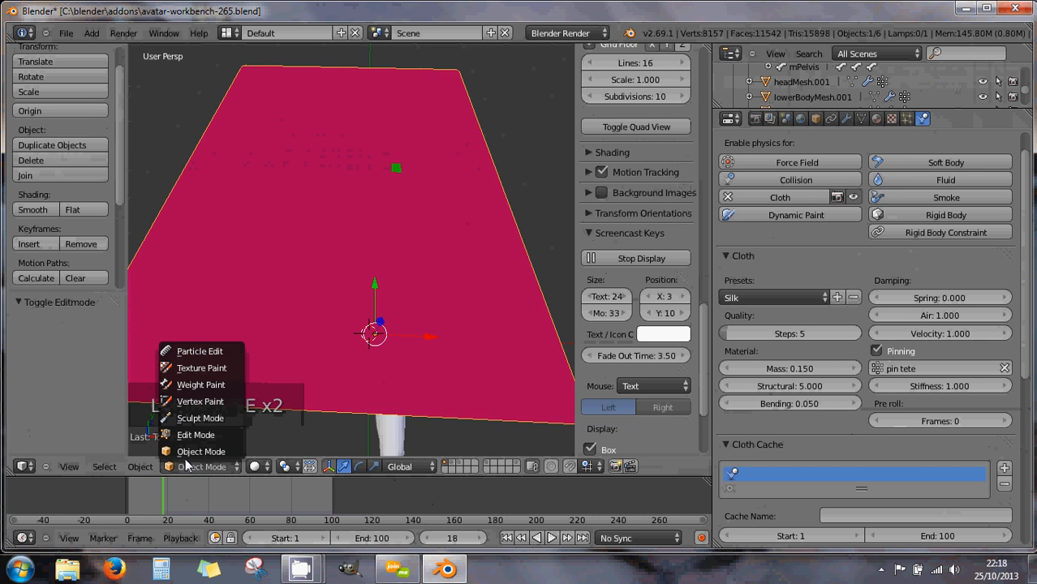
{"action": "left_click", "coordinate": [188, 431]}
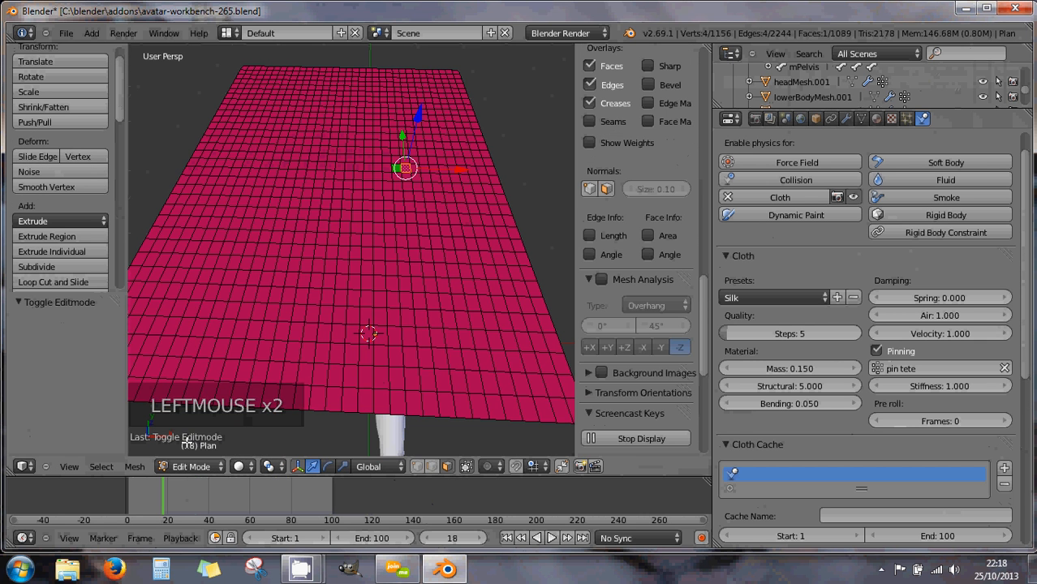
{"action": "left_click", "coordinate": [188, 465]}
{"action": "left_click", "coordinate": [190, 453]}
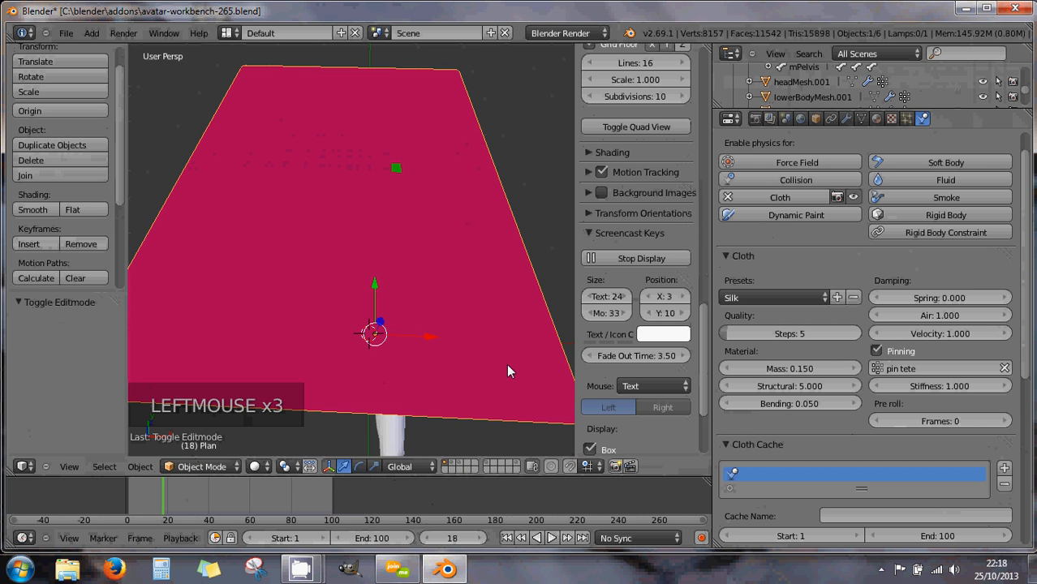
Show the cloth plane's modifiers, then play the cloth simulation over the avatar's head and stop the playback
{"action": "left_click", "coordinate": [848, 119]}
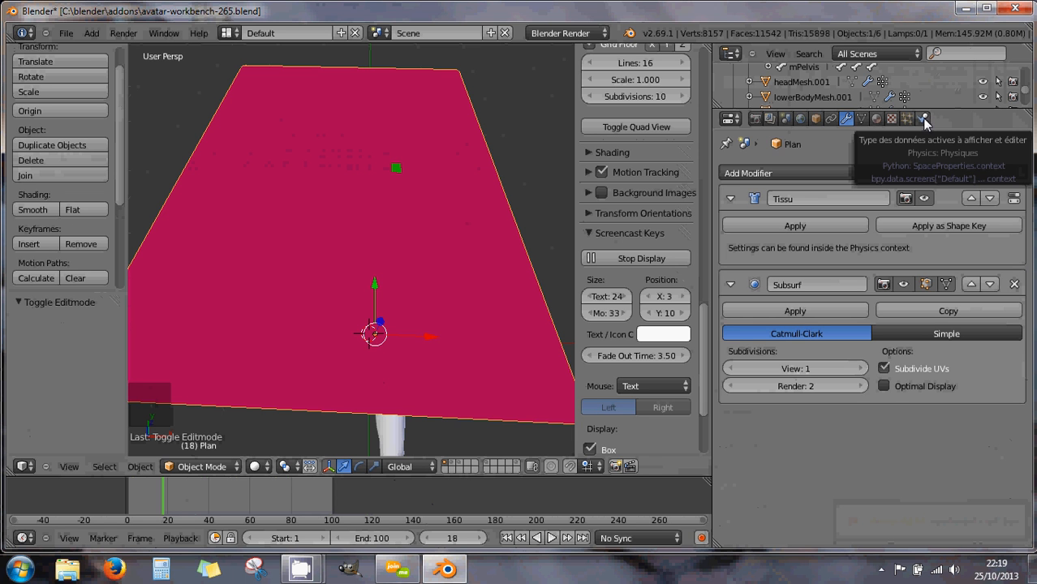
{"action": "middle_click_drag", "start_coordinate": [540, 259], "coordinate": [351, 276]}
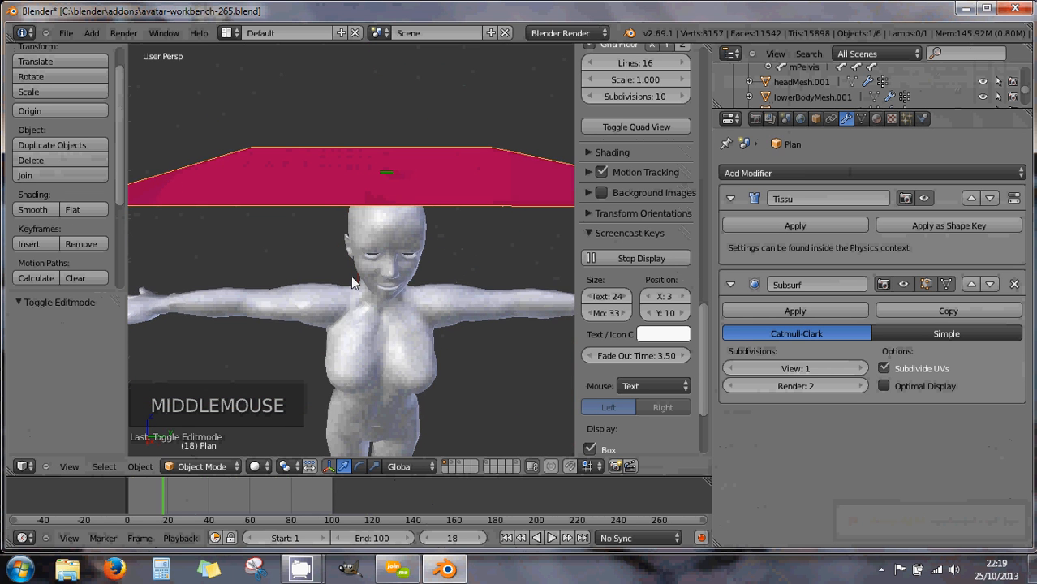
{"action": "left_click", "coordinate": [551, 538]}
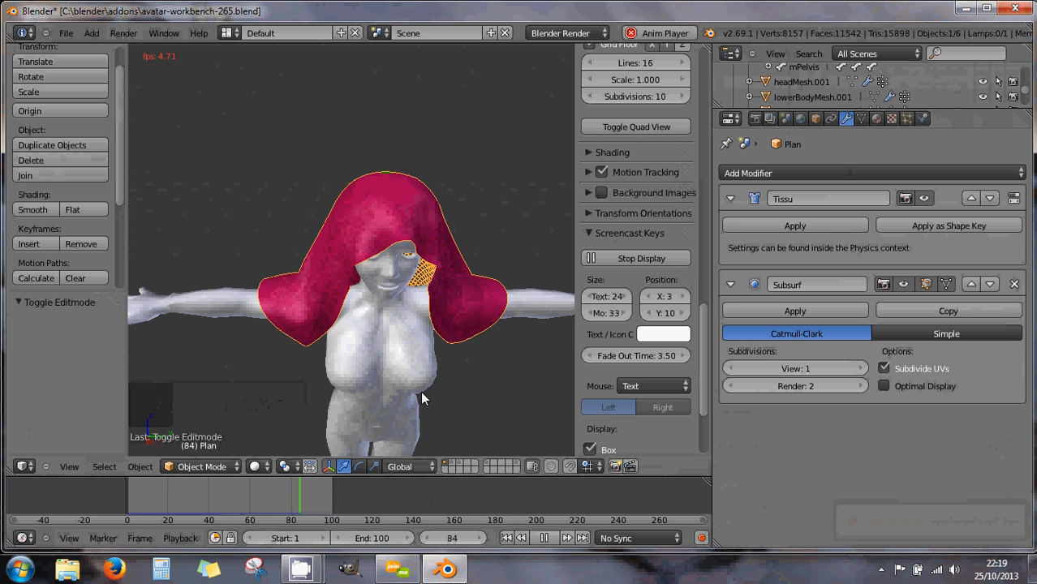
{"action": "middle_click_drag", "start_coordinate": [420, 391], "coordinate": [396, 370]}
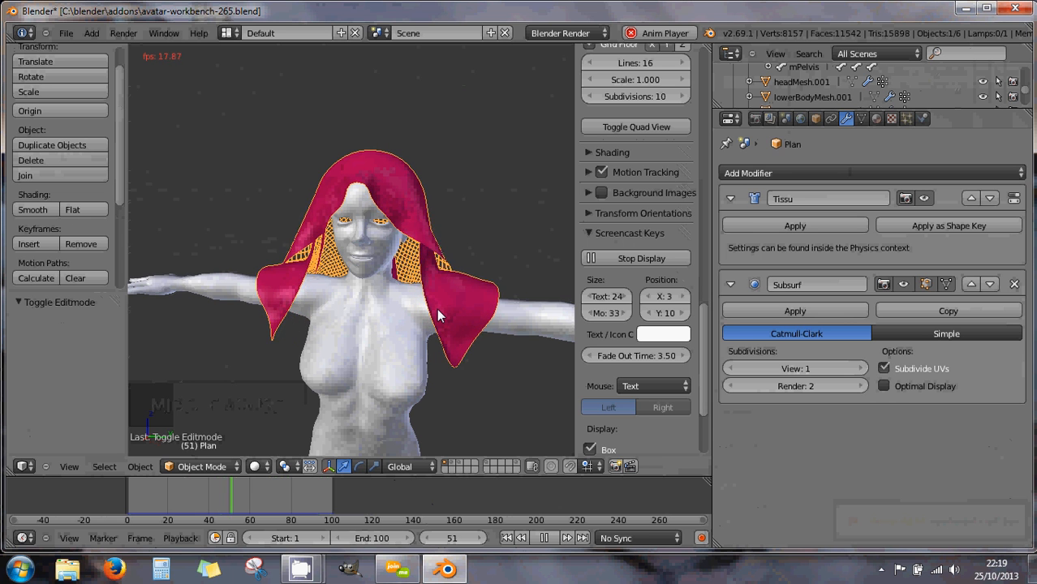
{"action": "key", "text": "Escape"}
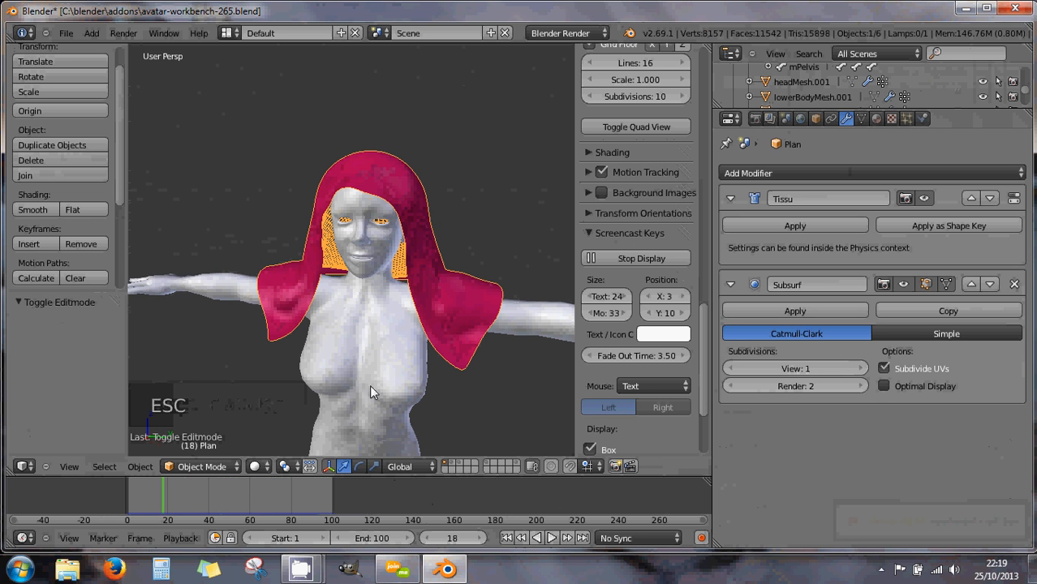
Move the timeline to frame 23 and examine the draped cloth from the sides and front
{"action": "middle_click_drag", "start_coordinate": [274, 347], "coordinate": [486, 372]}
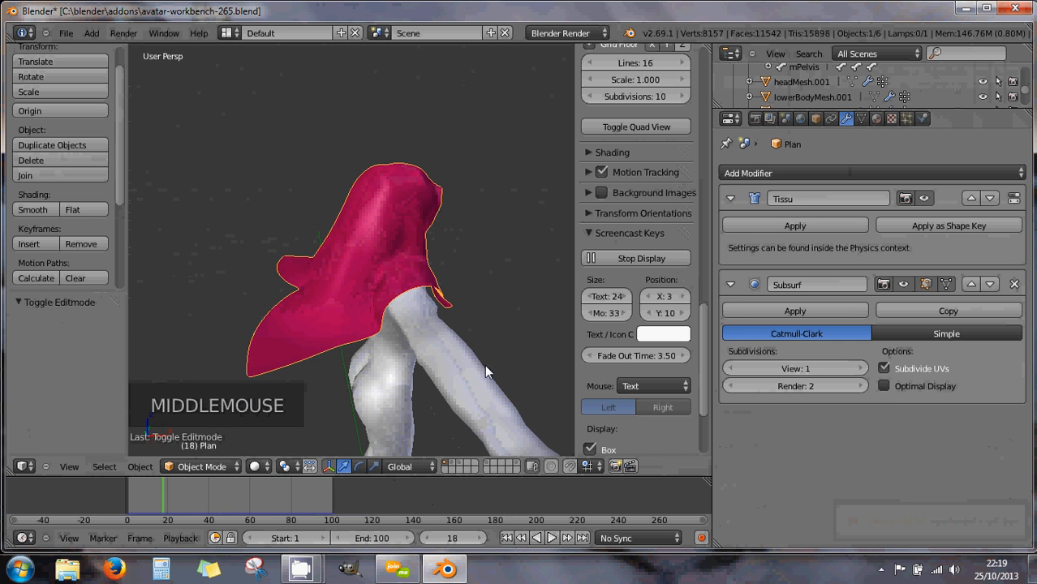
{"action": "left_click", "coordinate": [173, 504]}
{"action": "left_click_drag", "start_coordinate": [174, 497], "coordinate": [173, 498]}
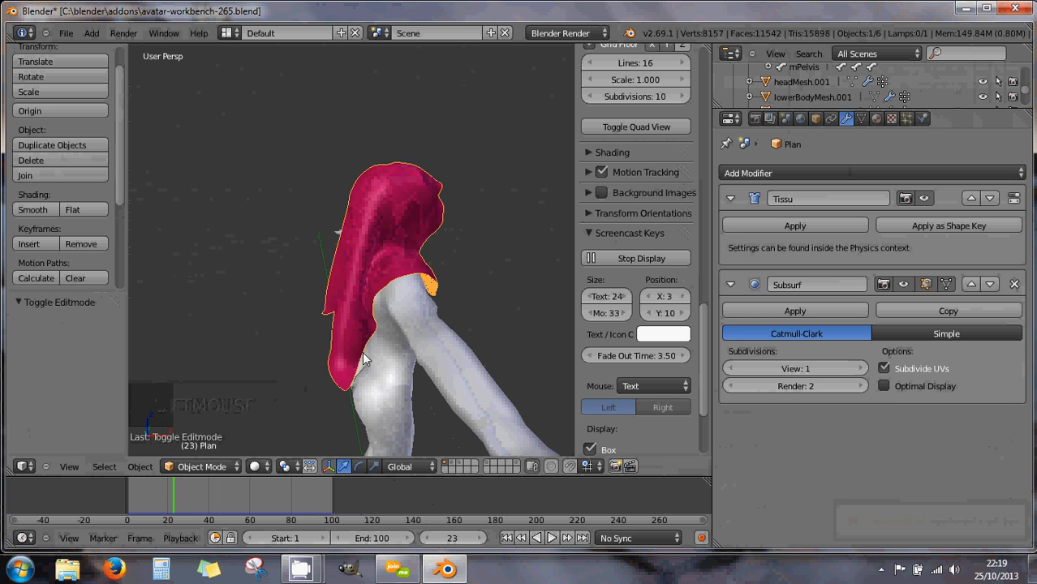
{"action": "middle_click_drag", "start_coordinate": [365, 357], "coordinate": [157, 322]}
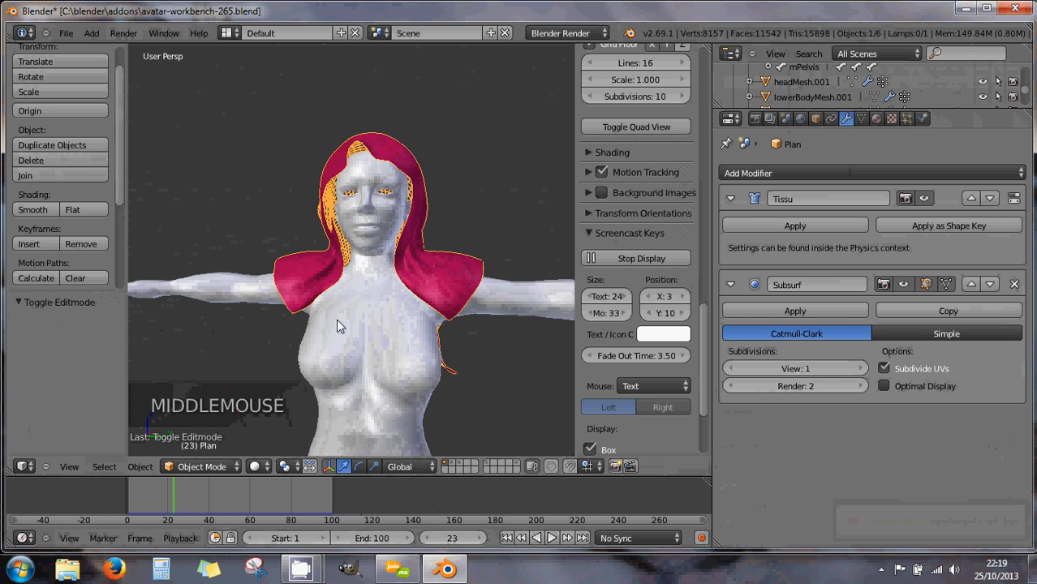
{"action": "middle_click_drag", "start_coordinate": [336, 319], "coordinate": [176, 359]}
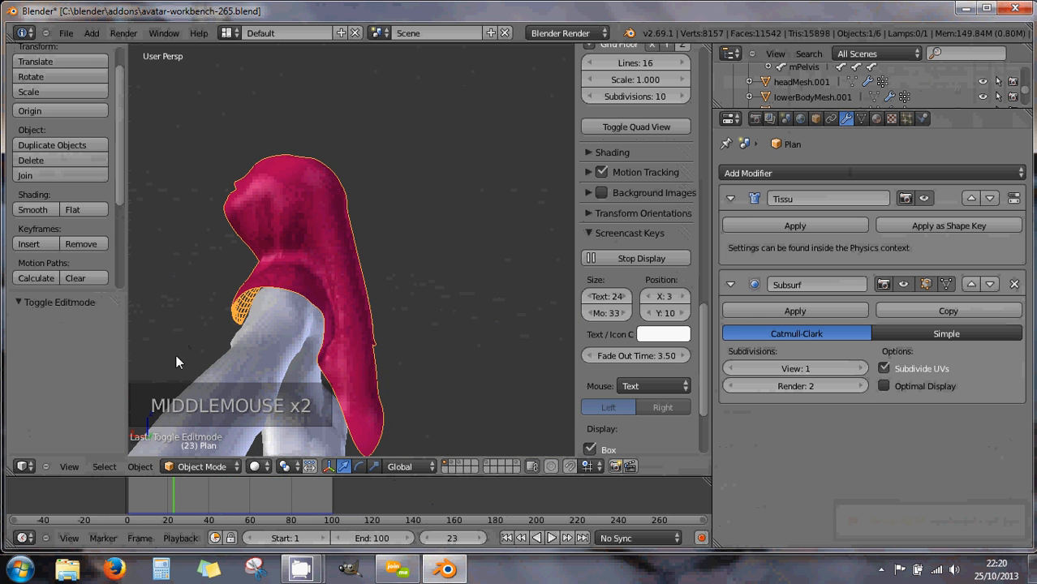
Move the timeline to frame 31 and examine how the cloth drapes around the avatar's face and shoulders
{"action": "left_click_drag", "start_coordinate": [167, 497], "coordinate": [190, 501]}
{"action": "middle_click_drag", "start_coordinate": [390, 367], "coordinate": [533, 364]}
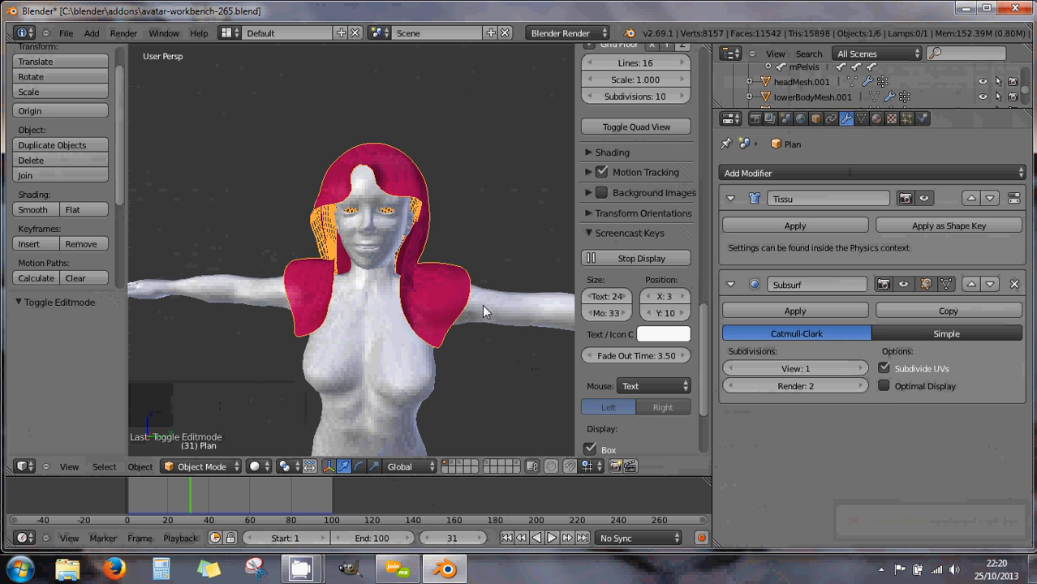
{"action": "scroll", "coordinate": [482, 304], "scroll_direction": "down", "scroll_amount": 2}
{"action": "middle_click_drag", "start_coordinate": [420, 284], "coordinate": [509, 286]}
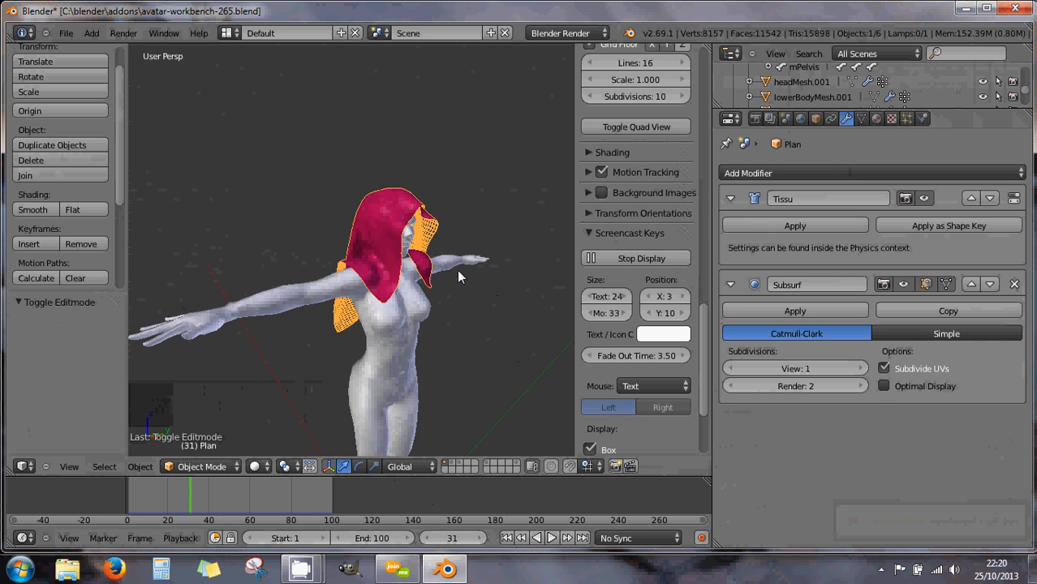
{"action": "middle_click_drag", "start_coordinate": [458, 272], "coordinate": [403, 272]}
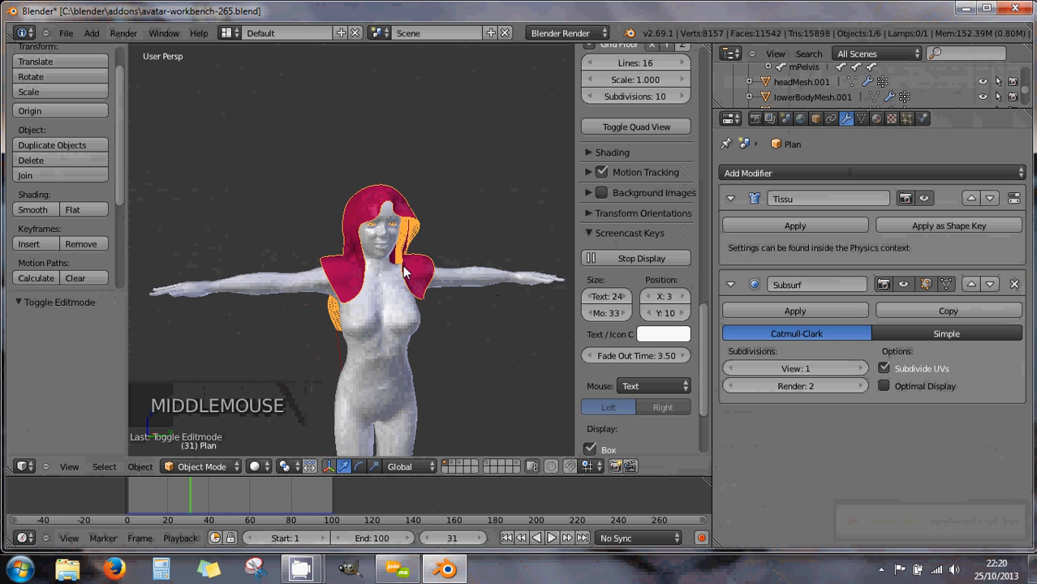
{"action": "scroll", "coordinate": [403, 271], "scroll_direction": "up", "scroll_amount": 2}
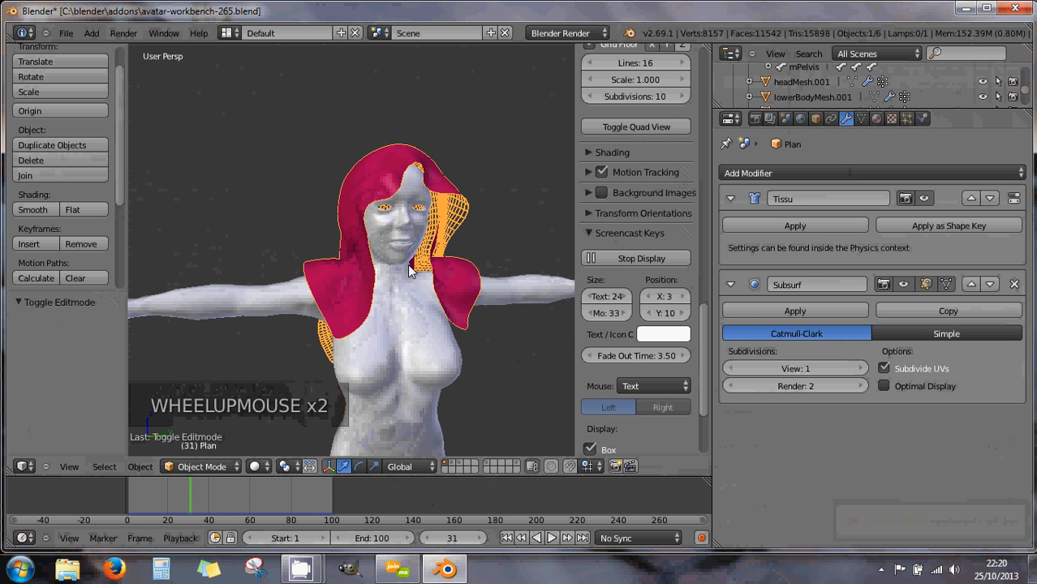
{"action": "middle_click_drag", "start_coordinate": [435, 266], "coordinate": [387, 263]}
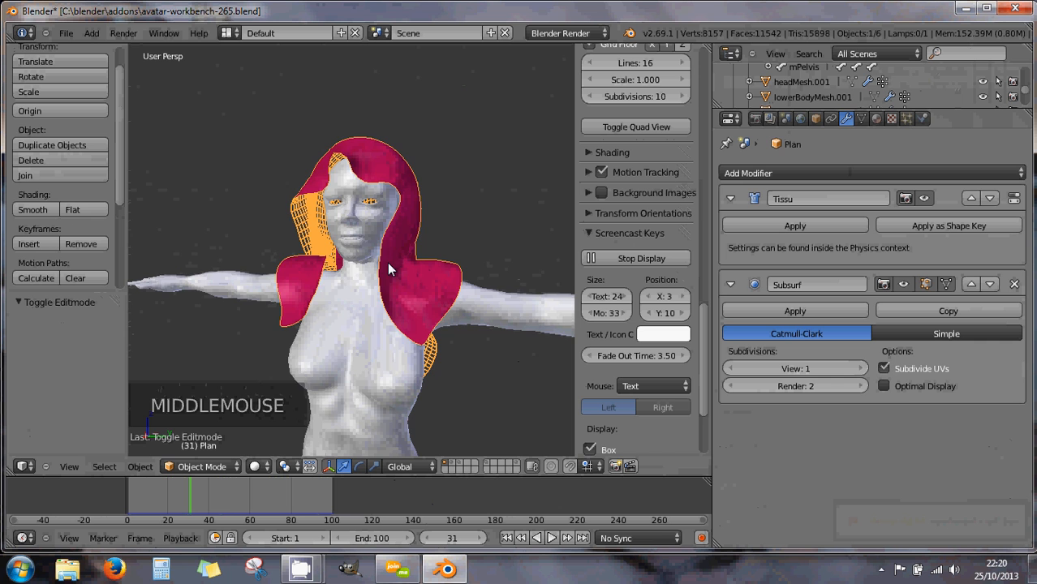
{"action": "middle_click_drag", "start_coordinate": [388, 262], "coordinate": [425, 271]}
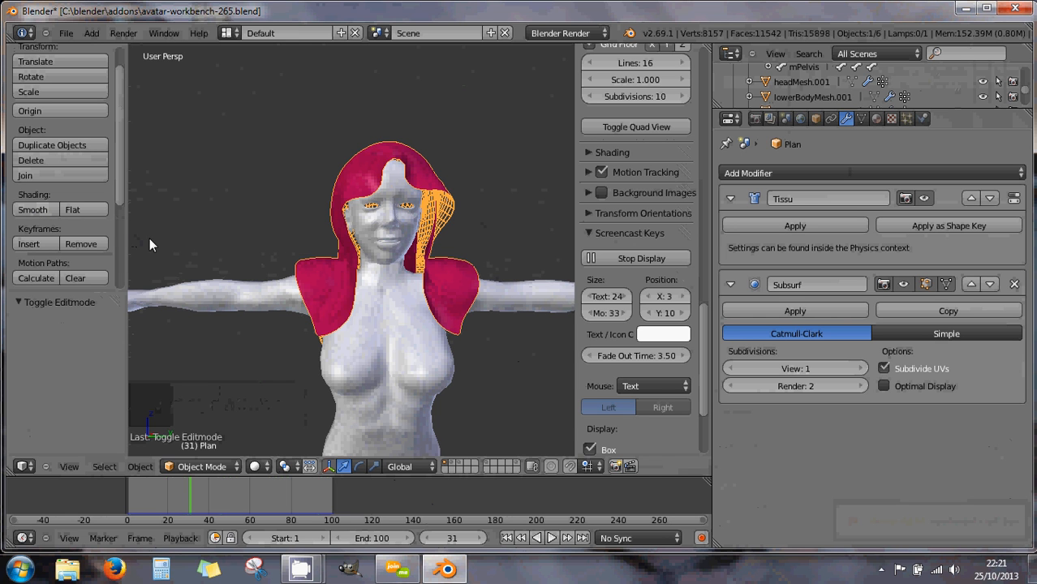
Compare flat and smooth shading on the draped cloth, and leave it with smooth shading
{"action": "left_click", "coordinate": [41, 212]}
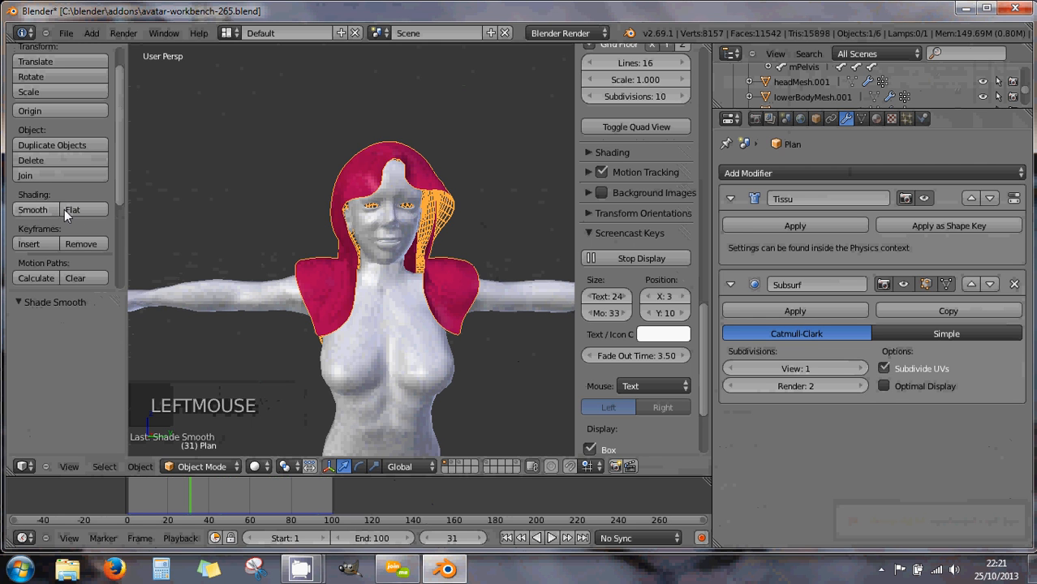
{"action": "left_click", "coordinate": [68, 212]}
{"action": "scroll", "coordinate": [292, 250], "scroll_direction": "up", "scroll_amount": 3}
{"action": "middle_click_drag", "start_coordinate": [292, 251], "coordinate": [246, 268]}
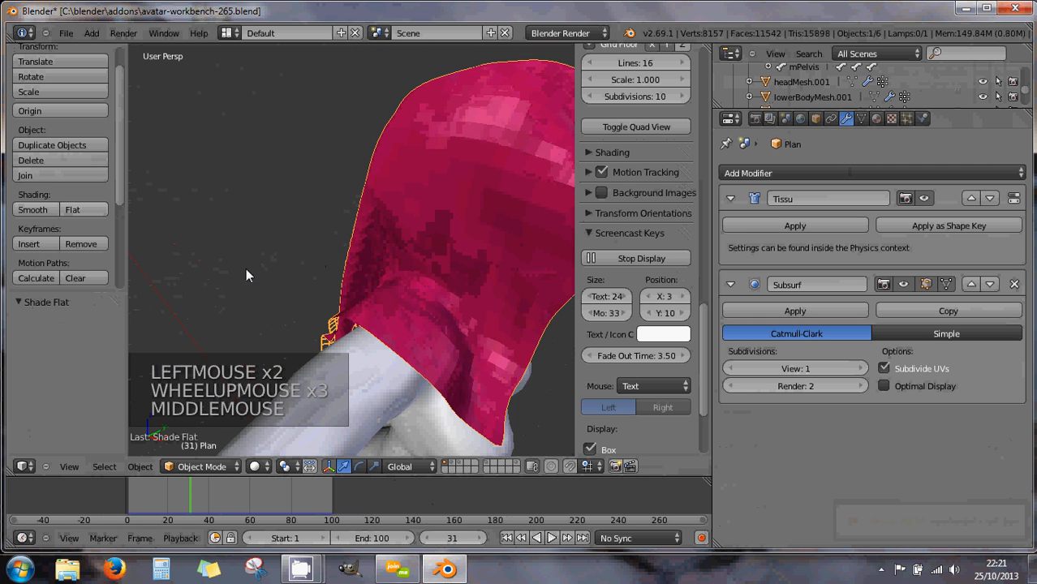
{"action": "left_click", "coordinate": [35, 213]}
{"action": "middle_click_drag", "start_coordinate": [393, 248], "coordinate": [265, 244]}
{"action": "scroll", "coordinate": [311, 243], "scroll_direction": "down", "scroll_amount": 3}
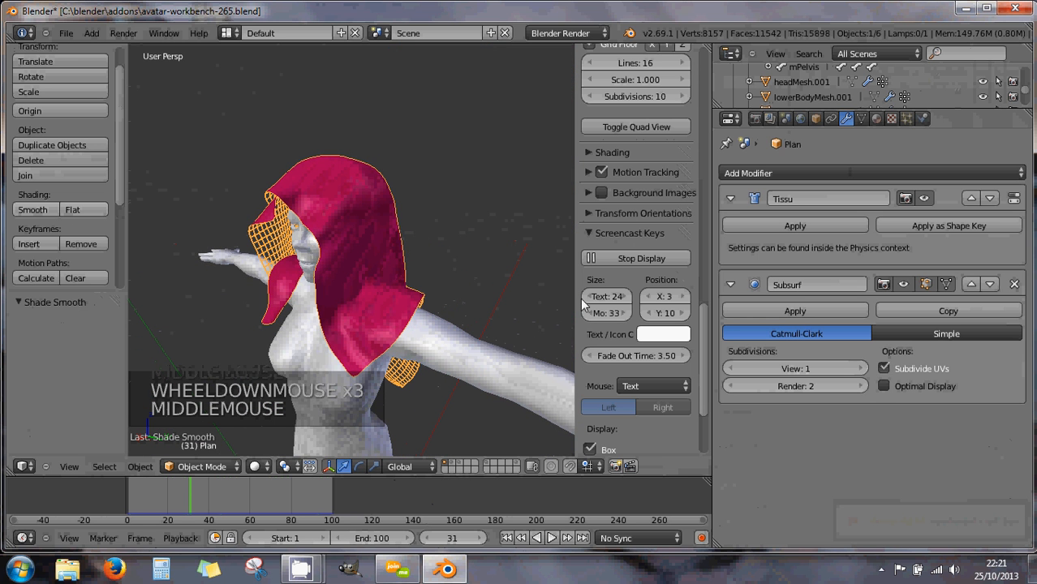
Set the cloth's Subsurf view subdivisions to 2 and replay the simulation, then stop the playback
{"action": "left_click", "coordinate": [860, 369]}
{"action": "middle_click_drag", "start_coordinate": [426, 275], "coordinate": [459, 262]}
{"action": "scroll", "coordinate": [482, 255], "scroll_direction": "up", "scroll_amount": 2}
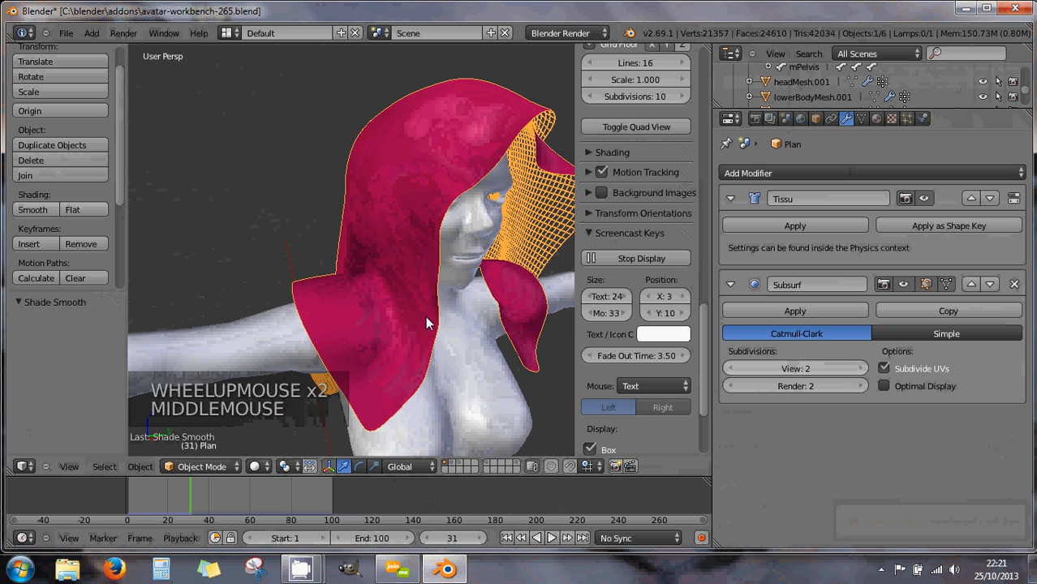
{"action": "left_click", "coordinate": [551, 538]}
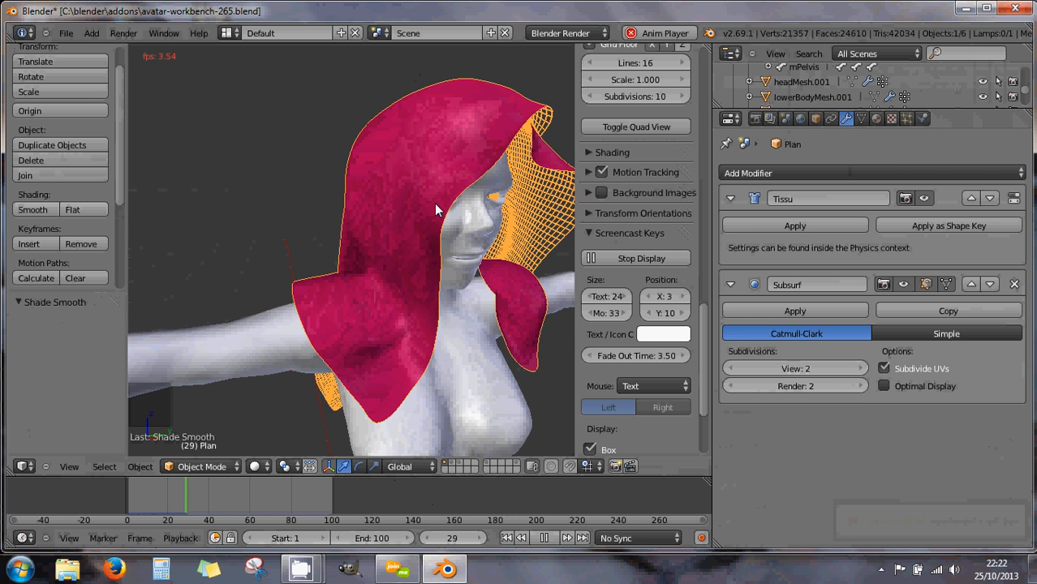
{"action": "scroll", "coordinate": [431, 274], "scroll_direction": "down", "scroll_amount": 1}
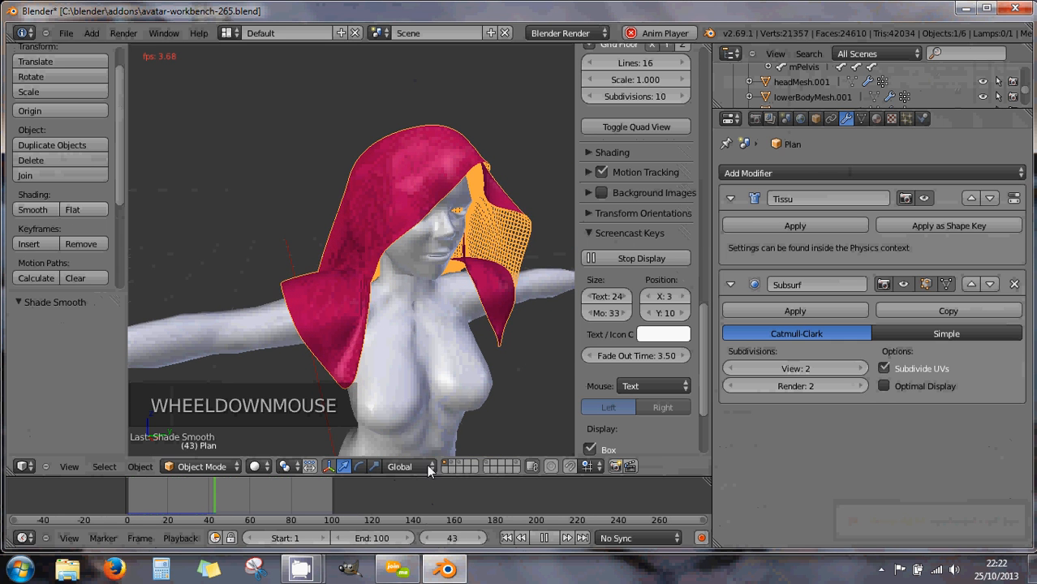
{"action": "left_click", "coordinate": [546, 538]}
{"action": "middle_click_drag", "start_coordinate": [491, 381], "coordinate": [454, 379]}
Scale the cloth plane's entire mesh up by about 1.288 in Edit Mode
{"action": "key", "text": "Tab"}
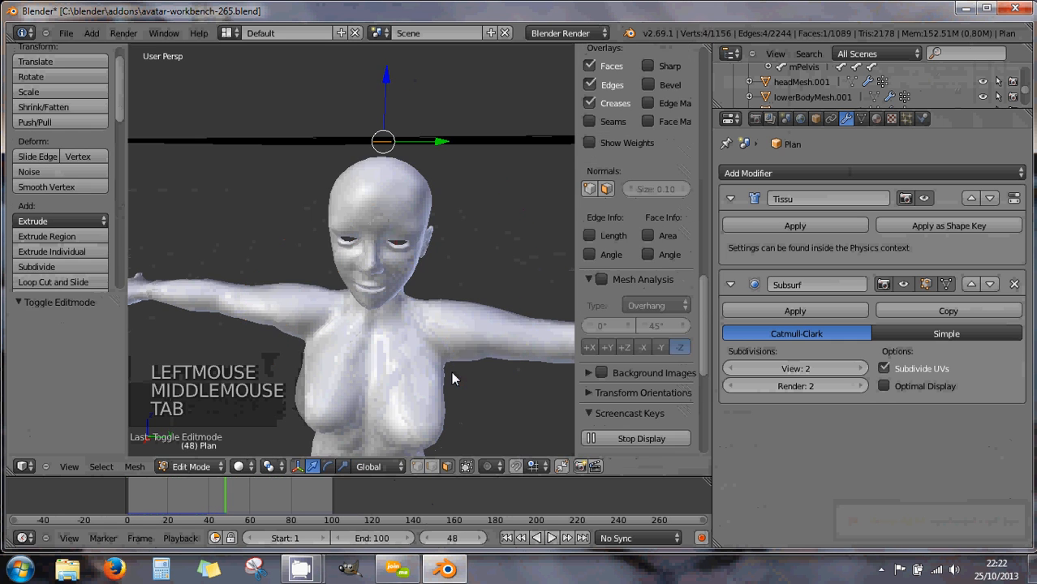
{"action": "middle_click_drag", "start_coordinate": [464, 322], "coordinate": [443, 339]}
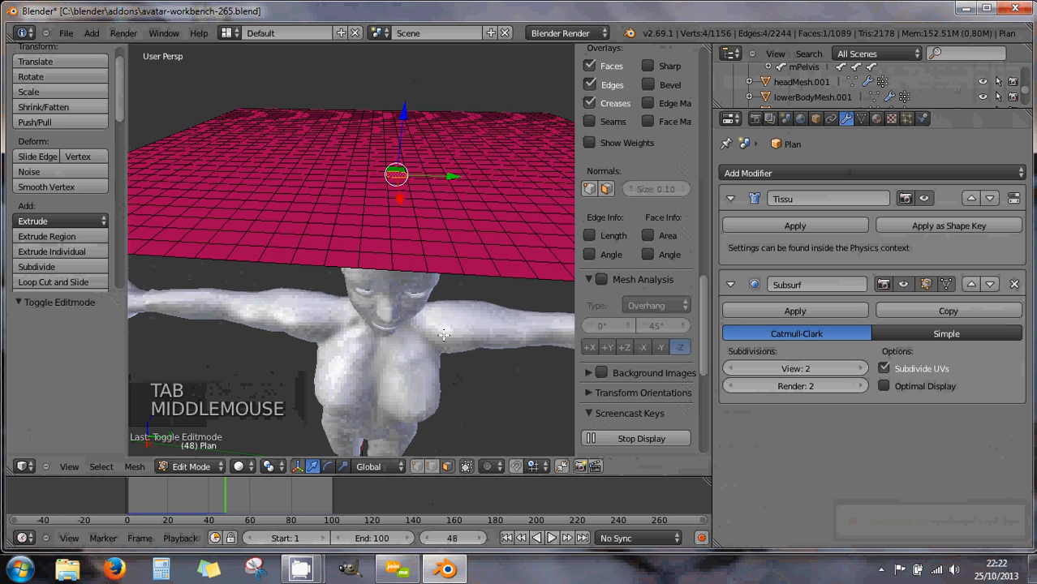
{"action": "scroll", "coordinate": [442, 339], "scroll_direction": "down", "scroll_amount": 4}
{"action": "middle_click_drag", "start_coordinate": [384, 277], "coordinate": [311, 245]}
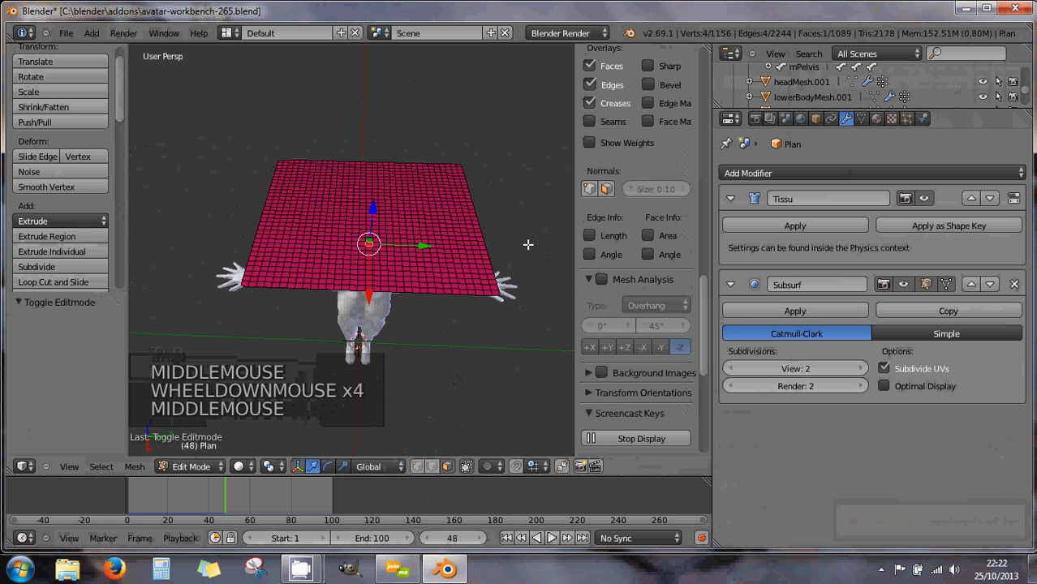
{"action": "middle_click_drag", "start_coordinate": [486, 247], "coordinate": [439, 314]}
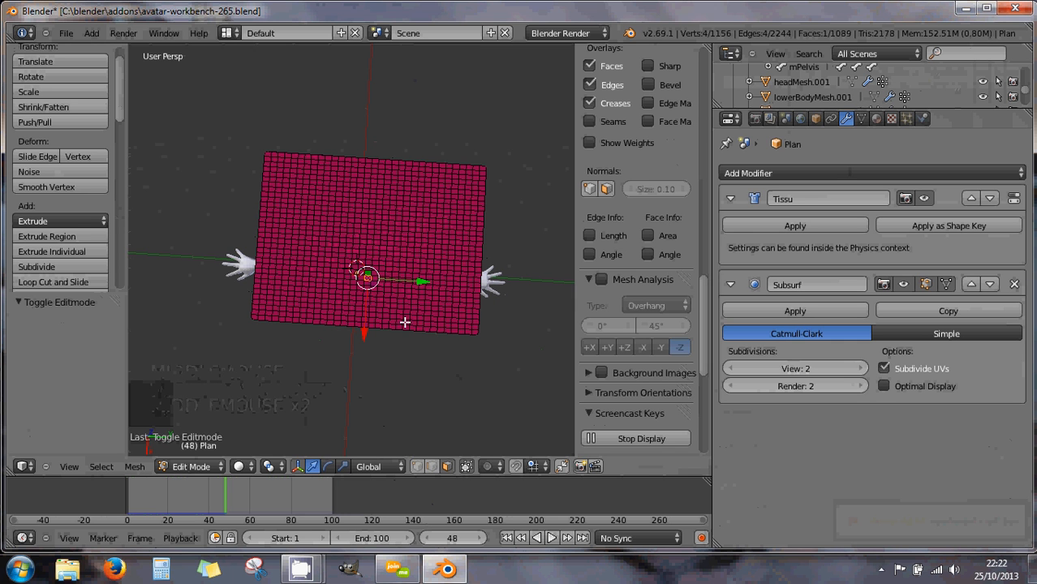
{"action": "middle_click_drag", "start_coordinate": [404, 322], "coordinate": [399, 213]}
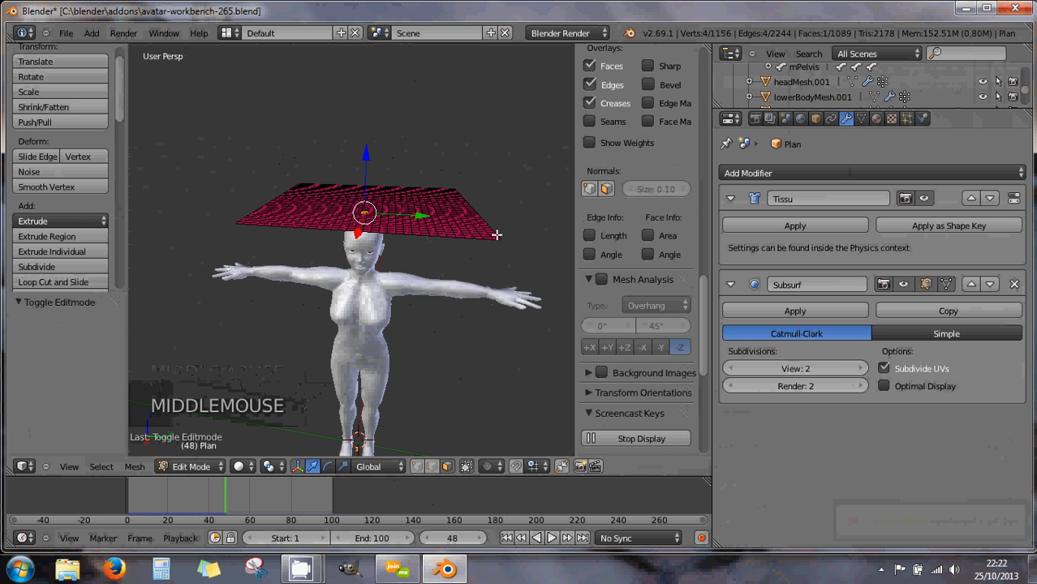
{"action": "key", "text": "a"}
{"action": "key", "text": "a"}
{"action": "key", "text": "a"}
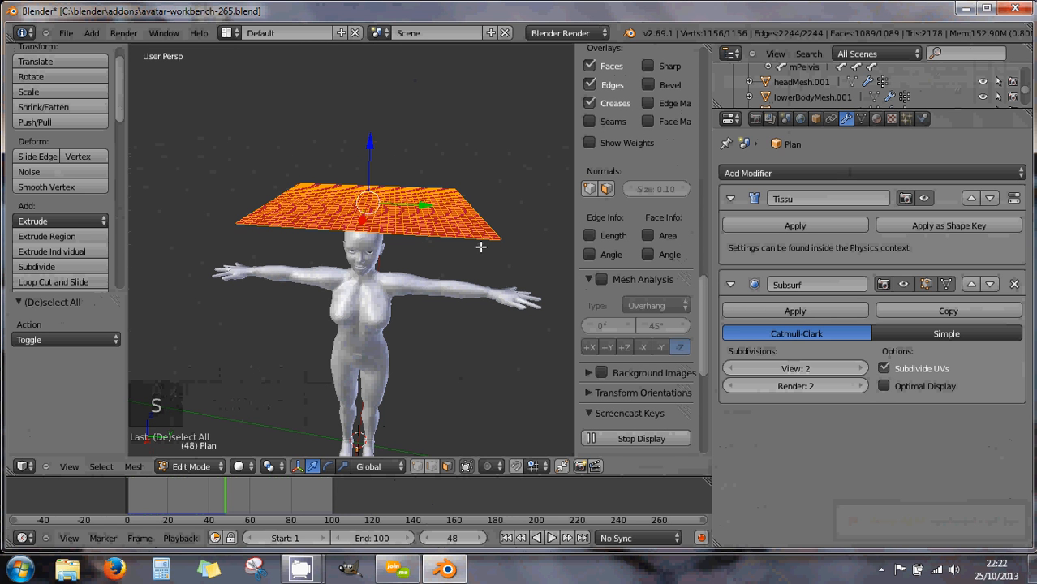
{"action": "right_click", "coordinate": [474, 247]}
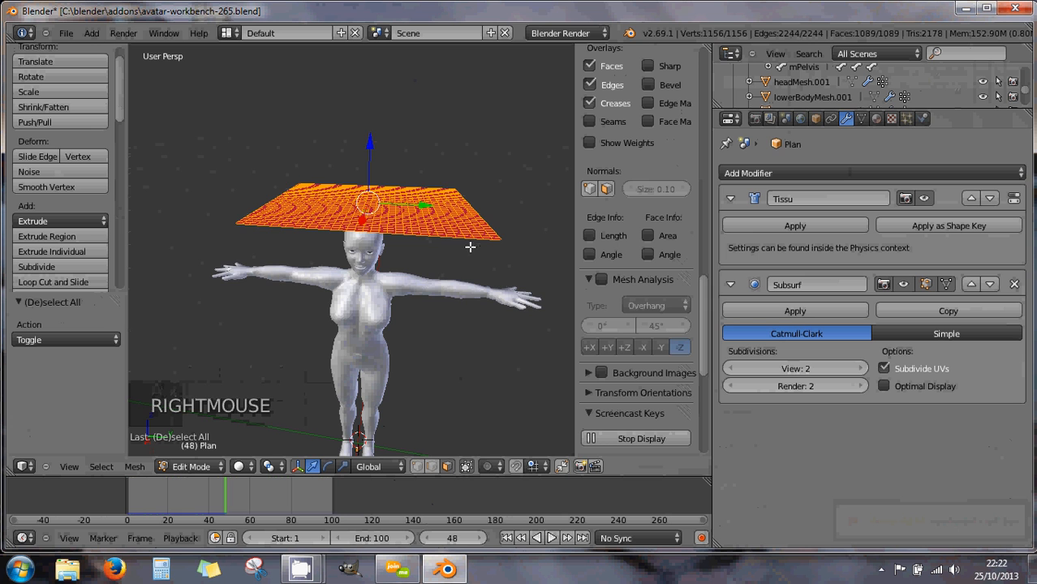
{"action": "middle_click_drag", "start_coordinate": [456, 247], "coordinate": [456, 297]}
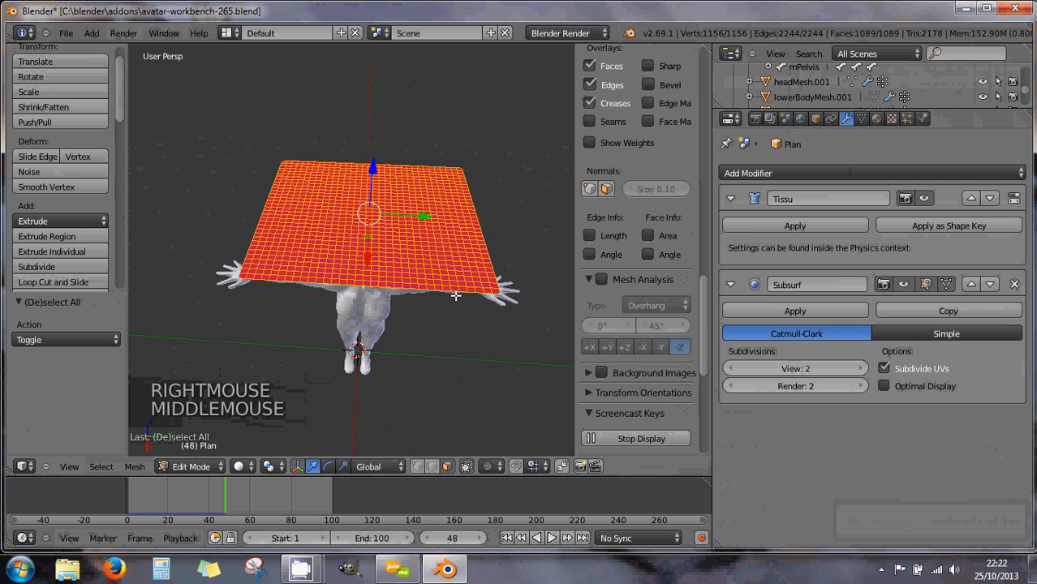
{"action": "key", "text": "s"}
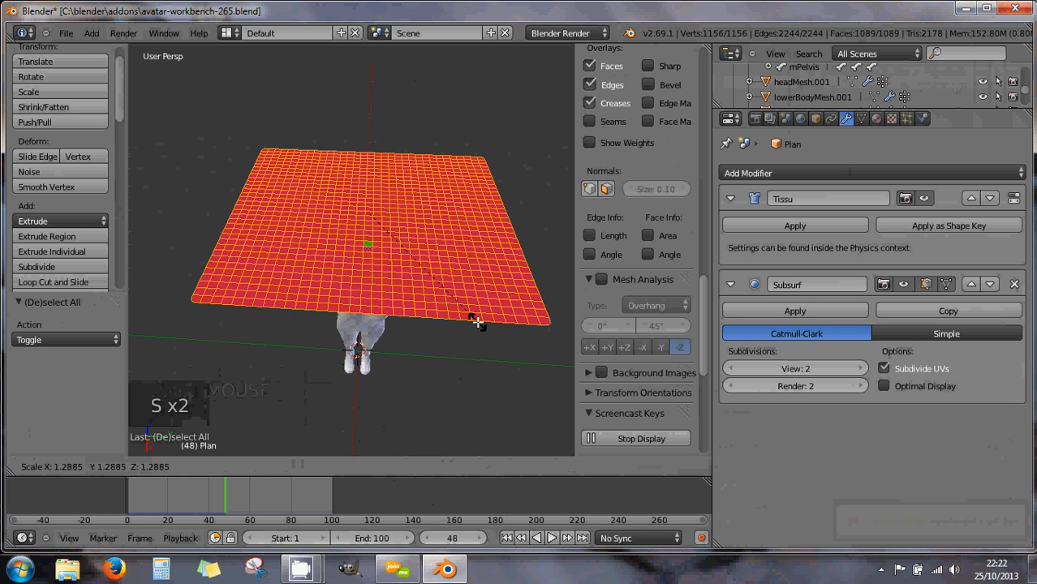
{"action": "left_click", "coordinate": [478, 321]}
{"action": "middle_click_drag", "start_coordinate": [448, 322], "coordinate": [452, 242]}
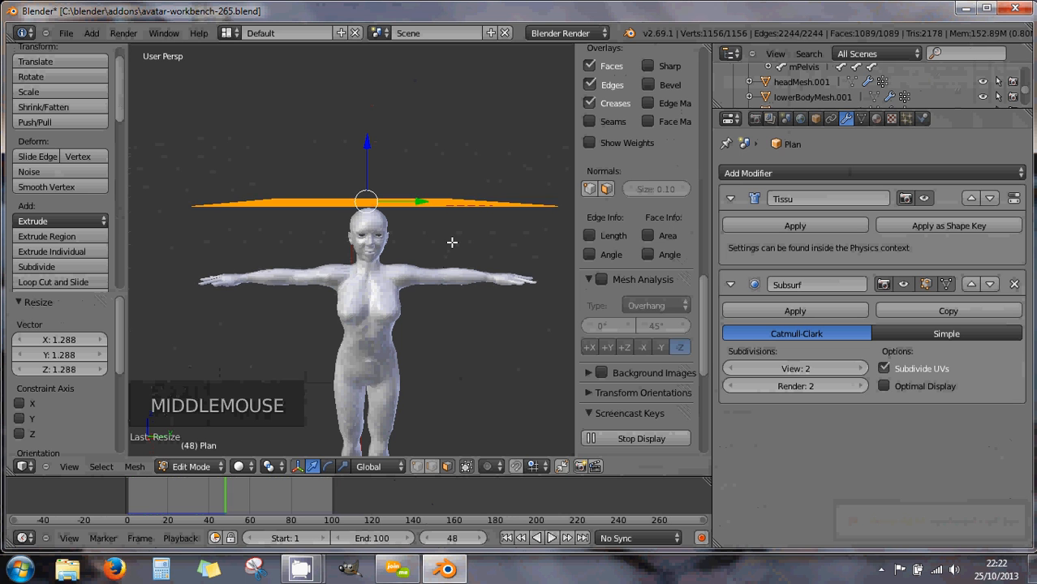
Set the Subsurf view subdivisions to 1 and return the cloth plane to Object Mode
{"action": "left_click", "coordinate": [732, 369]}
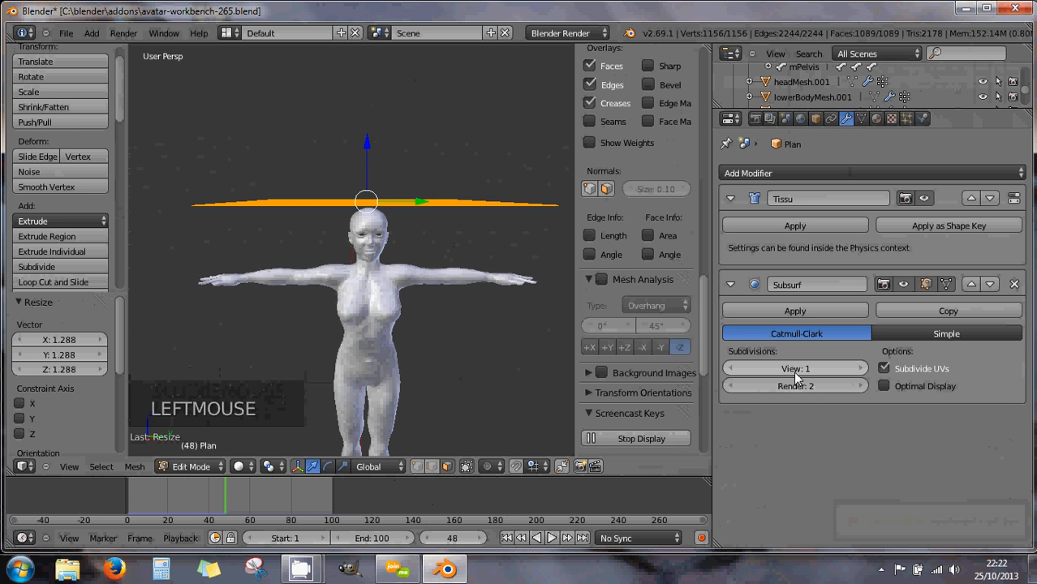
{"action": "middle_click_drag", "start_coordinate": [397, 294], "coordinate": [384, 346]}
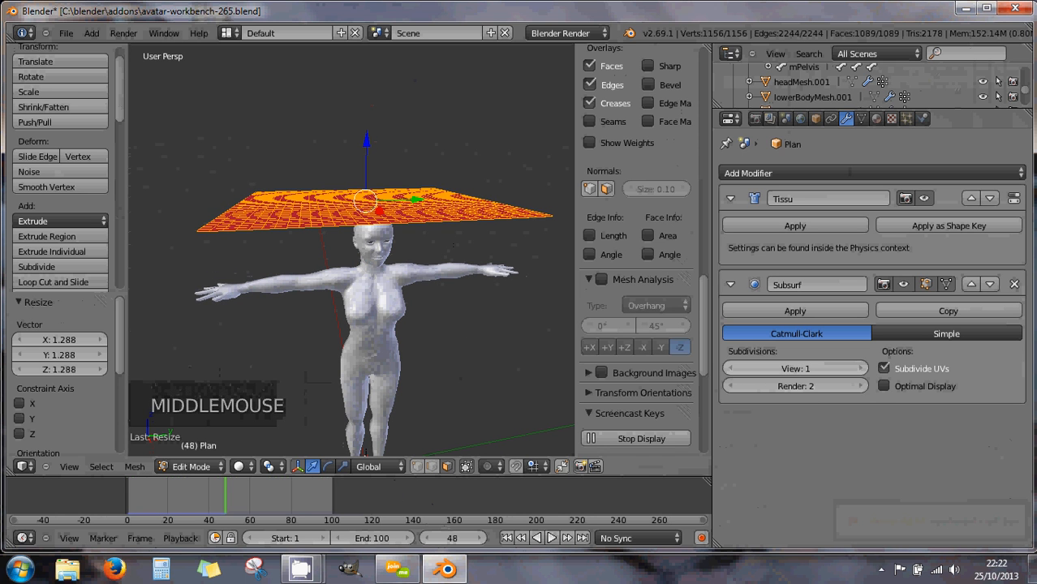
{"action": "key", "text": "Tab"}
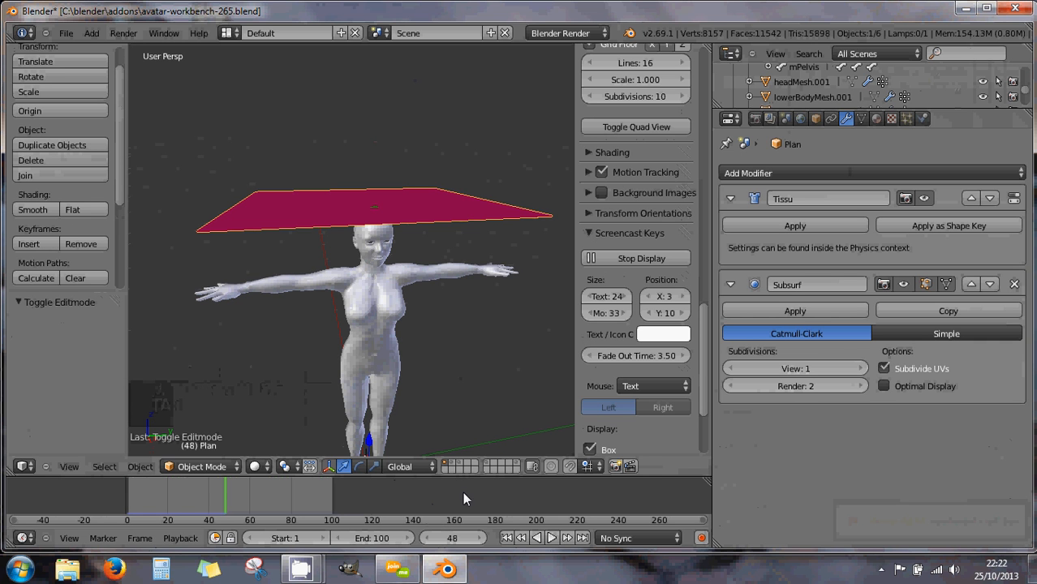
Play the enlarged cloth's simulation, stop the playback, and examine the veil's drape from the front and the side
{"action": "left_click", "coordinate": [551, 538]}
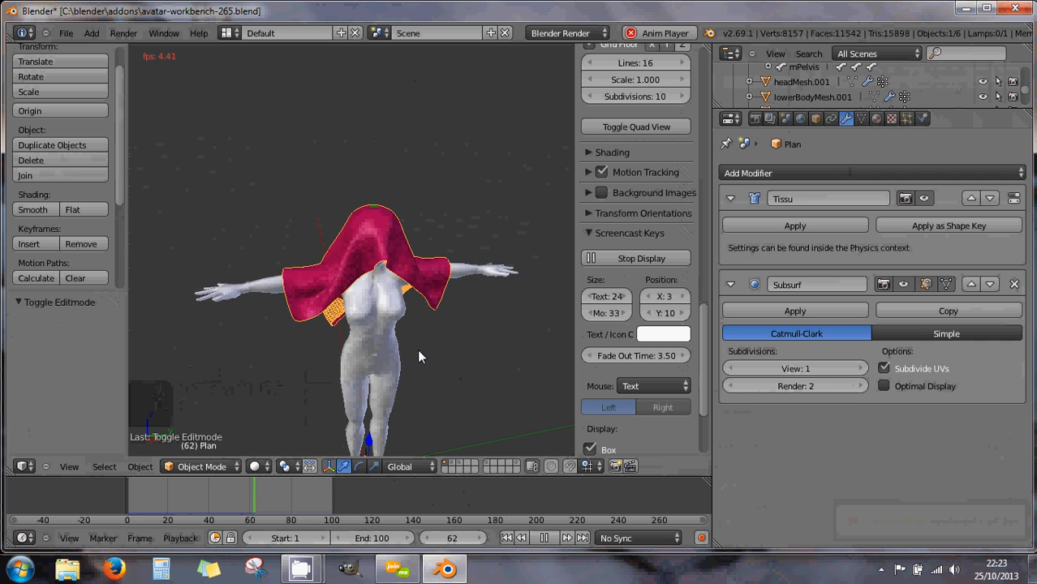
{"action": "scroll", "coordinate": [427, 322], "scroll_direction": "up", "scroll_amount": 1}
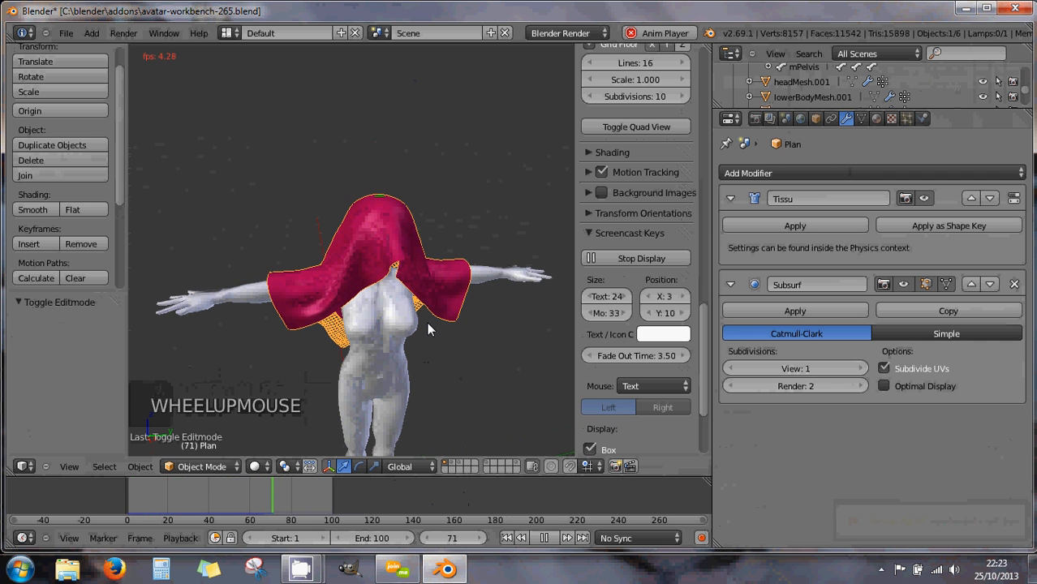
{"action": "key", "text": "Escape"}
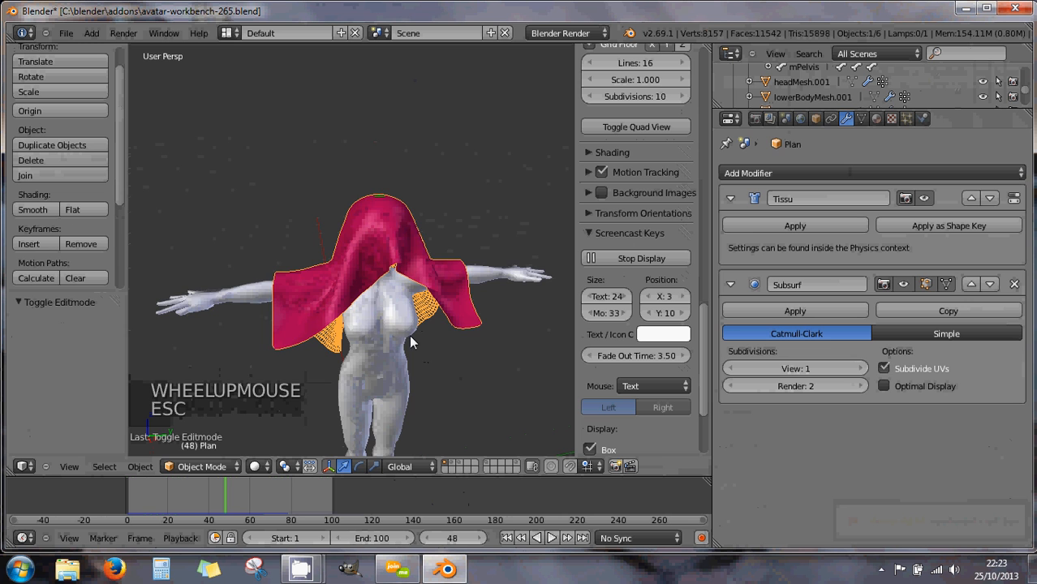
{"action": "middle_click_drag", "start_coordinate": [409, 334], "coordinate": [391, 293]}
{"action": "scroll", "coordinate": [372, 299], "scroll_direction": "up", "scroll_amount": 3}
{"action": "scroll", "coordinate": [422, 317], "scroll_direction": "down", "scroll_amount": 1}
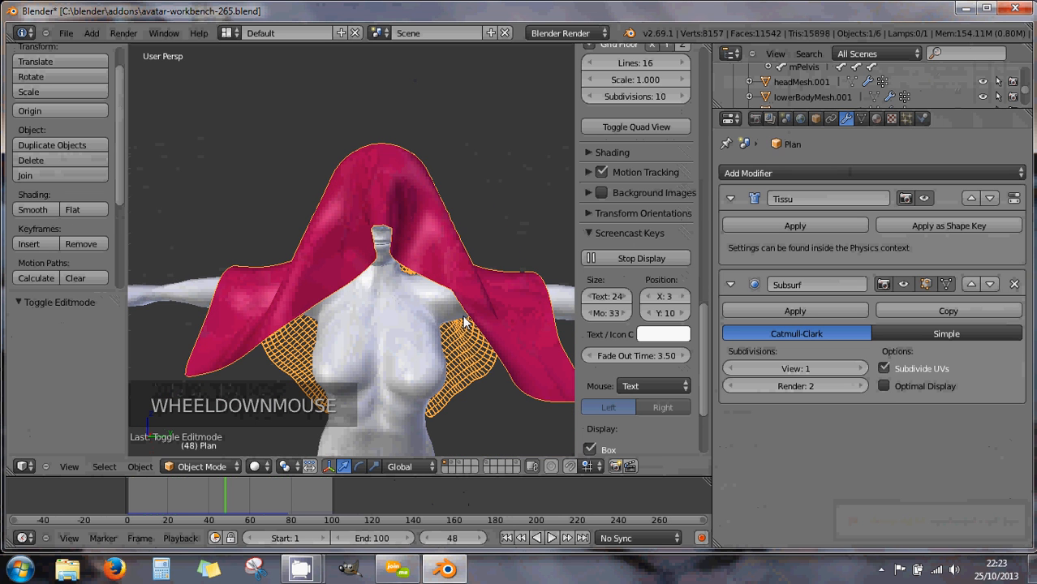
{"action": "scroll", "coordinate": [463, 317], "scroll_direction": "down", "scroll_amount": 1}
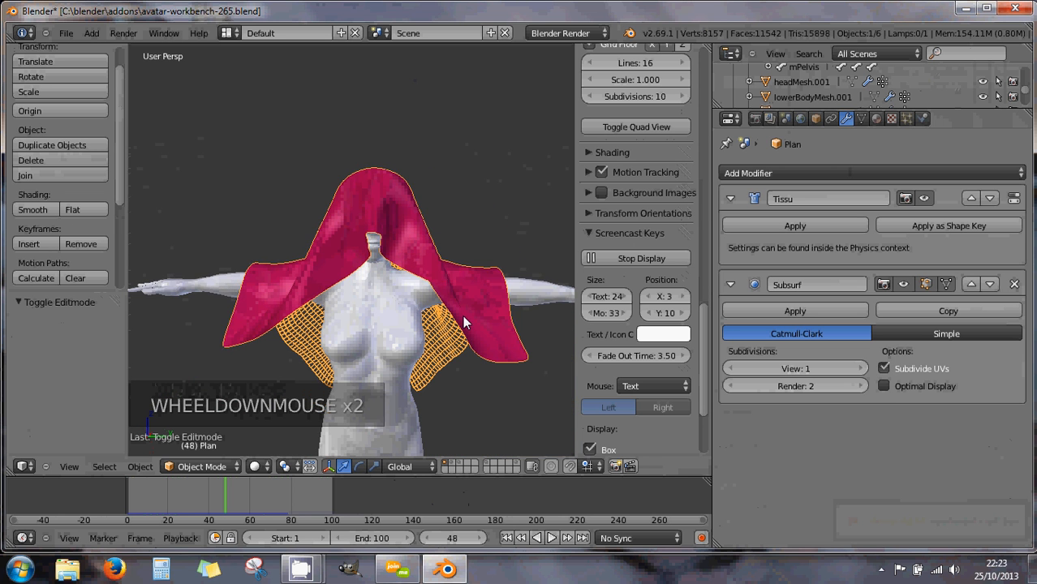
{"action": "middle_click_drag", "start_coordinate": [422, 309], "coordinate": [307, 199]}
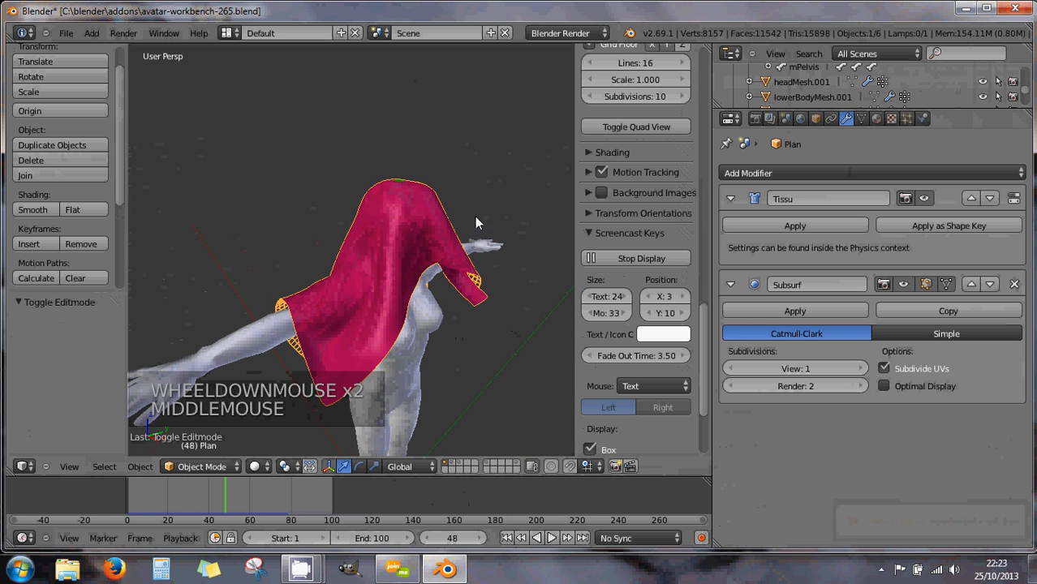
{"action": "middle_click_drag", "start_coordinate": [382, 263], "coordinate": [398, 290]}
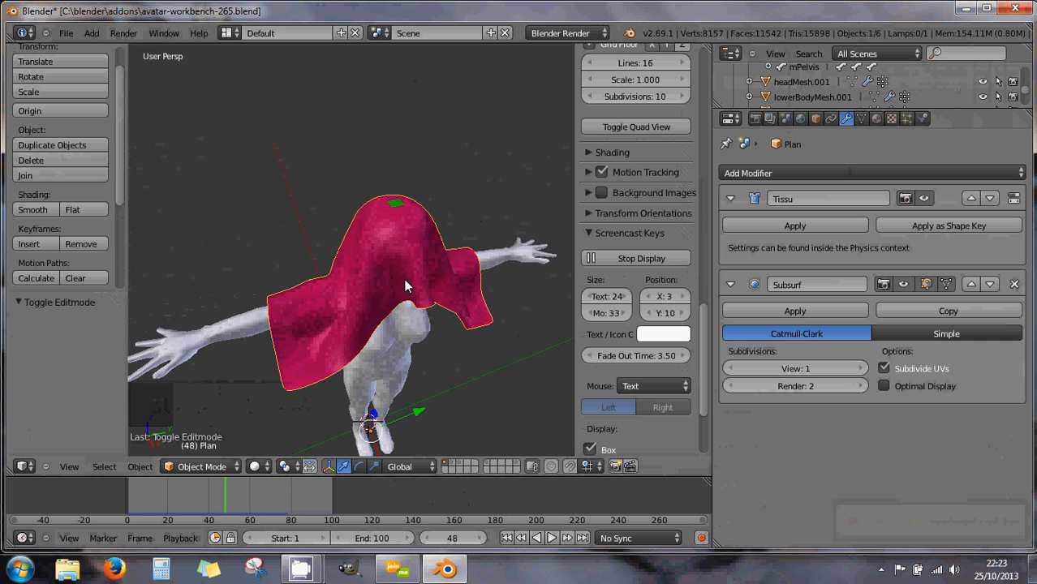
{"action": "middle_click_drag", "start_coordinate": [405, 285], "coordinate": [381, 270]}
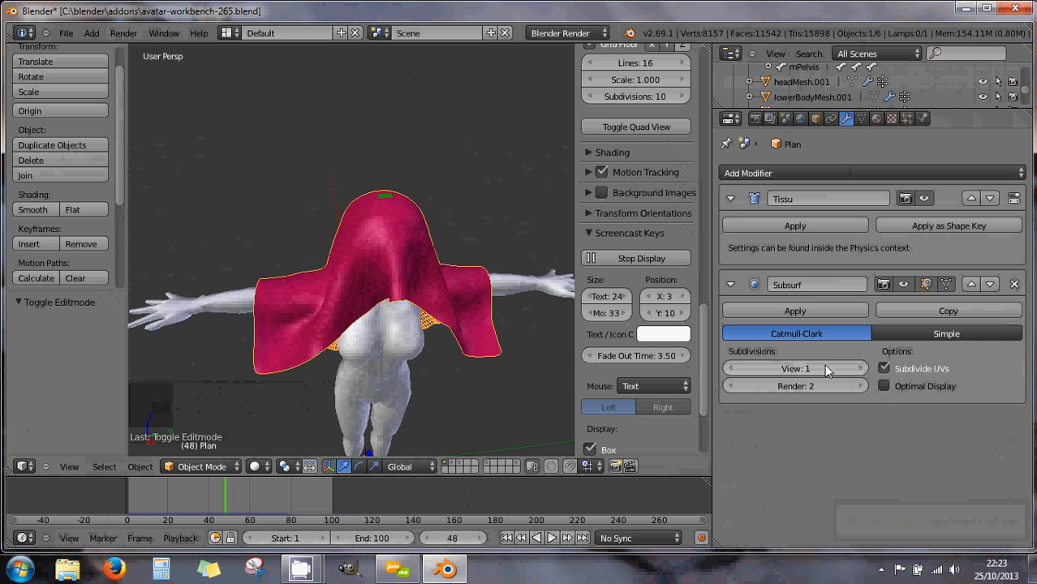
Compare the drape with Subsurf view subdivisions at 2 and 1, and leave the value at 0
{"action": "left_click", "coordinate": [862, 370]}
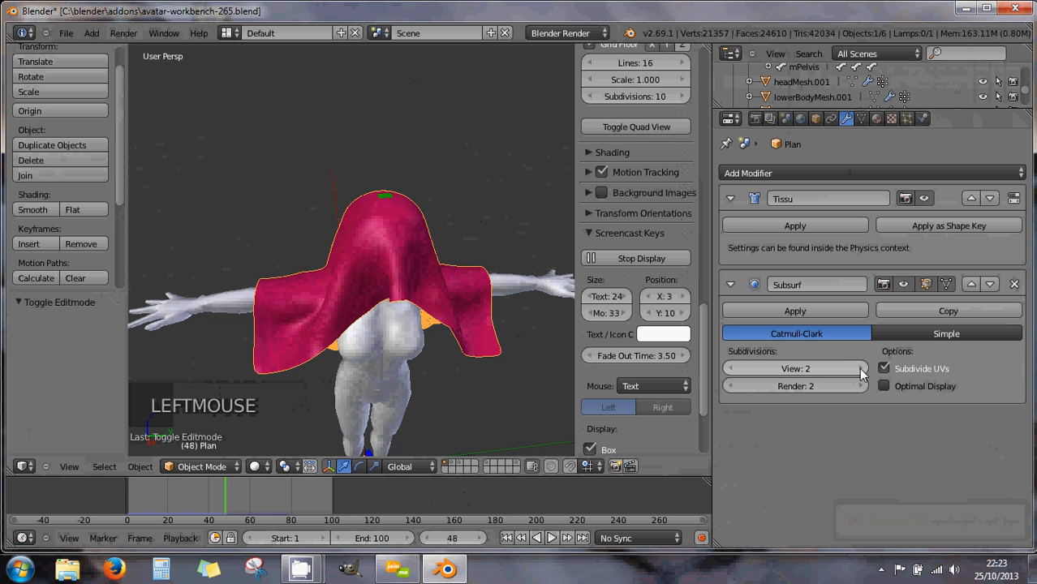
{"action": "scroll", "coordinate": [397, 280], "scroll_direction": "up", "scroll_amount": 3}
{"action": "middle_click_drag", "start_coordinate": [399, 278], "coordinate": [431, 264]}
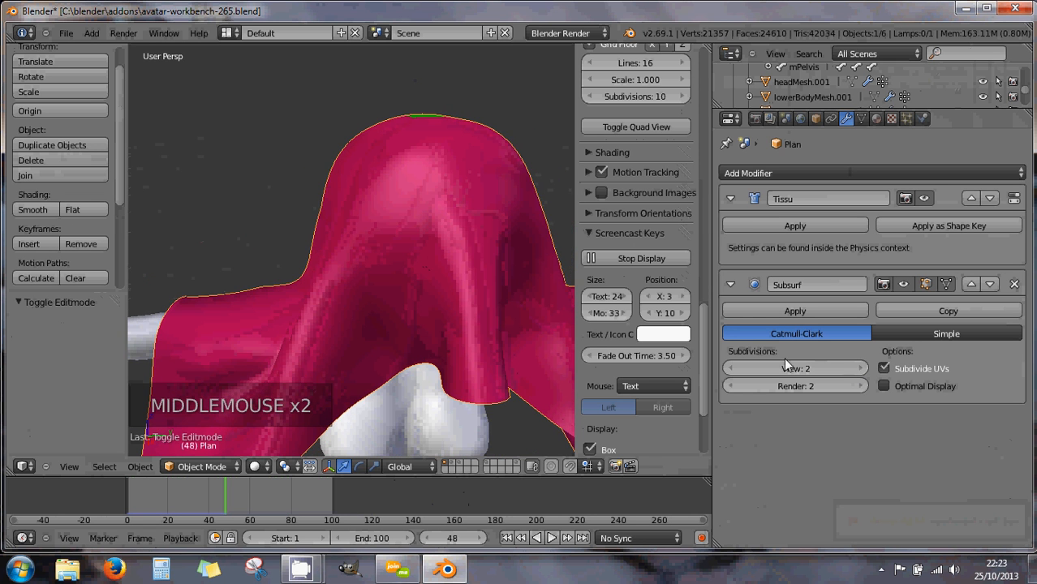
{"action": "left_click", "coordinate": [735, 368]}
{"action": "scroll", "coordinate": [504, 291], "scroll_direction": "down", "scroll_amount": 2}
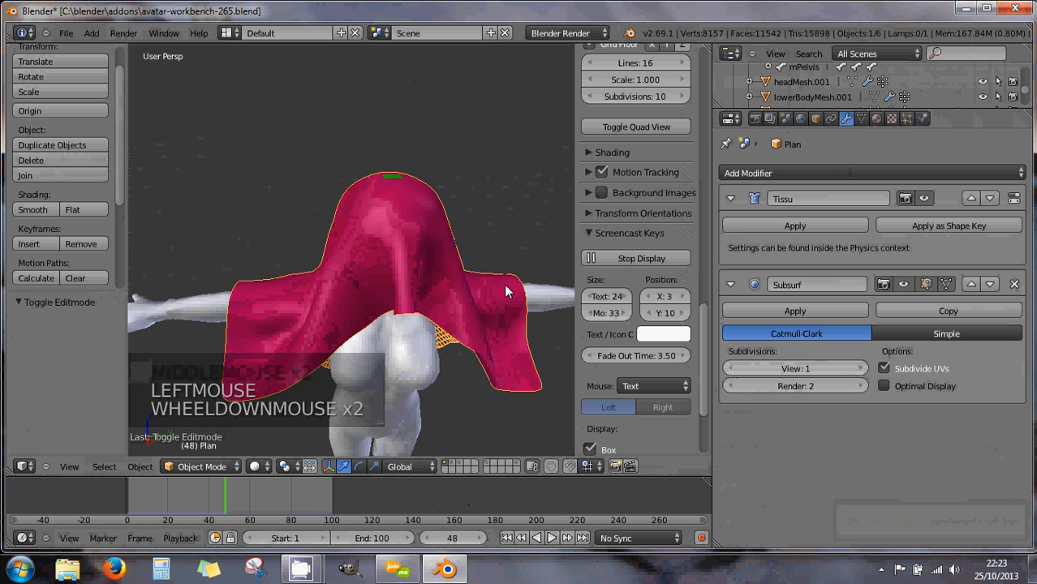
{"action": "left_click", "coordinate": [742, 370]}
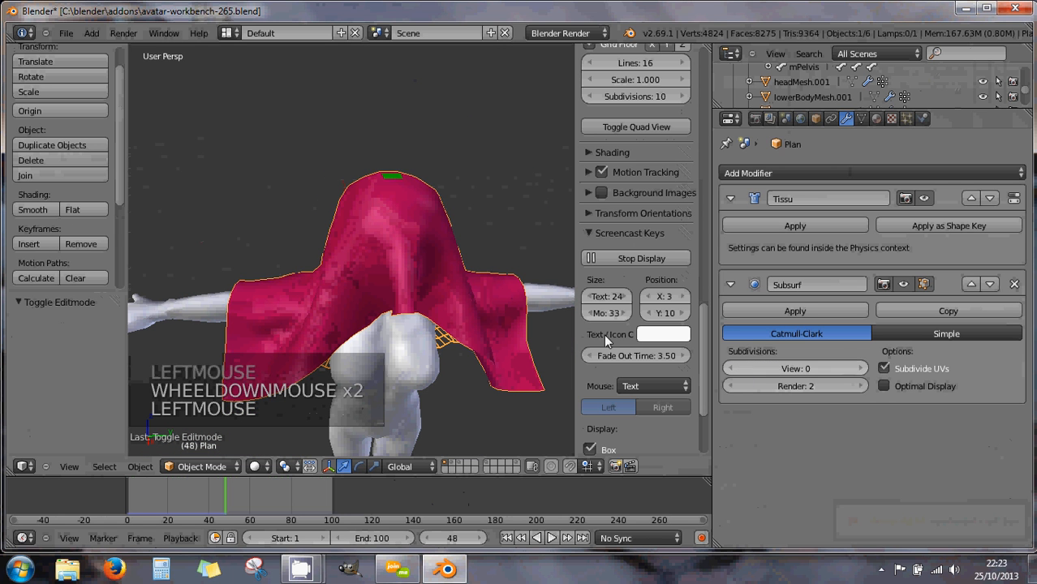
{"action": "mouse_move", "coordinate": [429, 299]}
{"action": "middle_mouse_down"}
{"action": "mouse_move", "coordinate": [549, 301]}
{"action": "mouse_move", "coordinate": [150, 293]}
{"action": "mouse_move", "coordinate": [557, 278]}
{"action": "mouse_move", "coordinate": [403, 271]}
{"action": "mouse_move", "coordinate": [415, 284]}
{"action": "middle_mouse_up"}
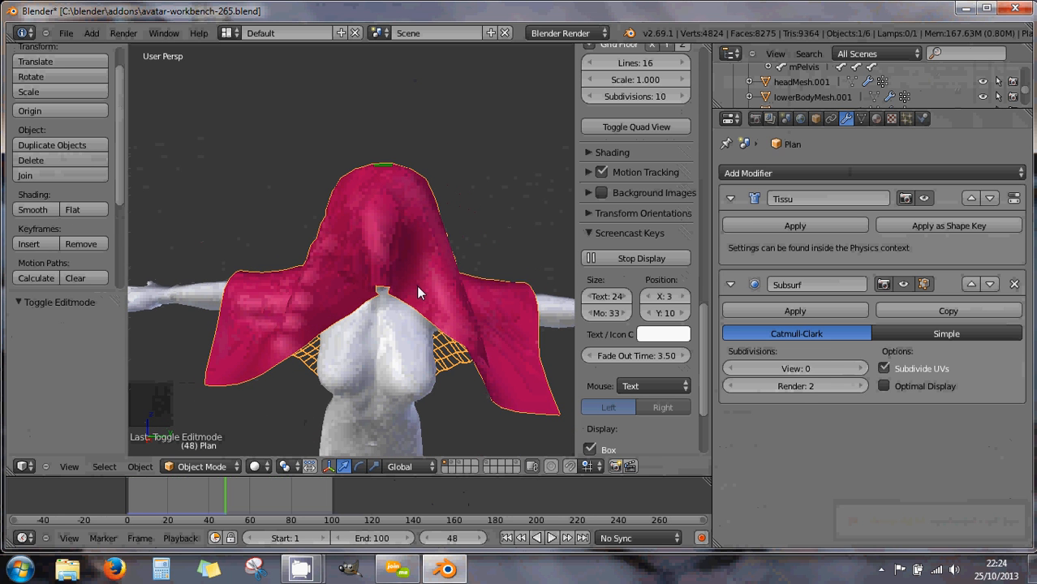
{"action": "scroll", "coordinate": [417, 287], "scroll_direction": "down", "scroll_amount": 2}
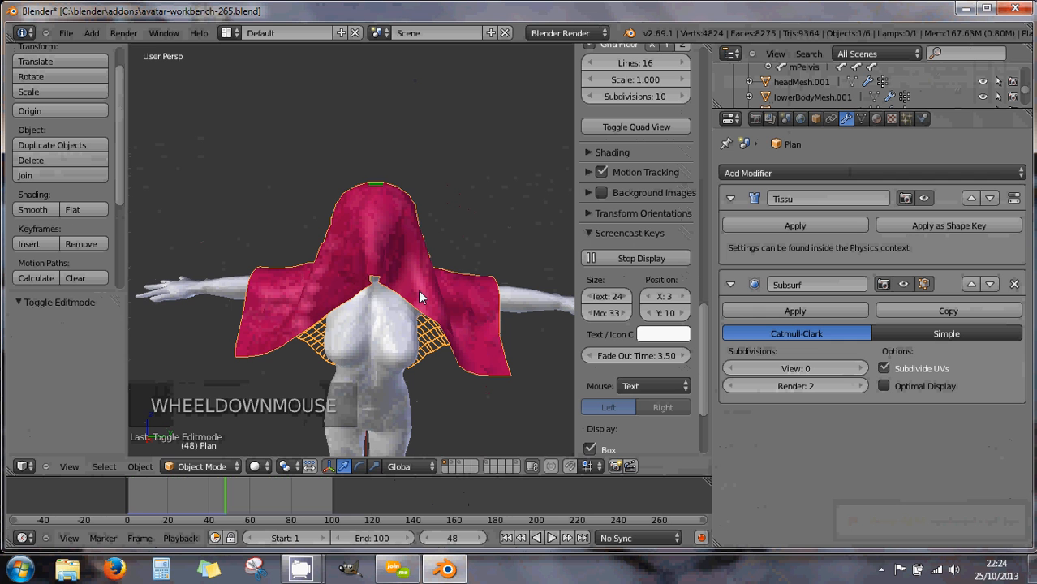
Apply the Denim preset to the cloth physics and play the simulation over the avatar, then stop the playback
{"action": "left_click", "coordinate": [923, 119]}
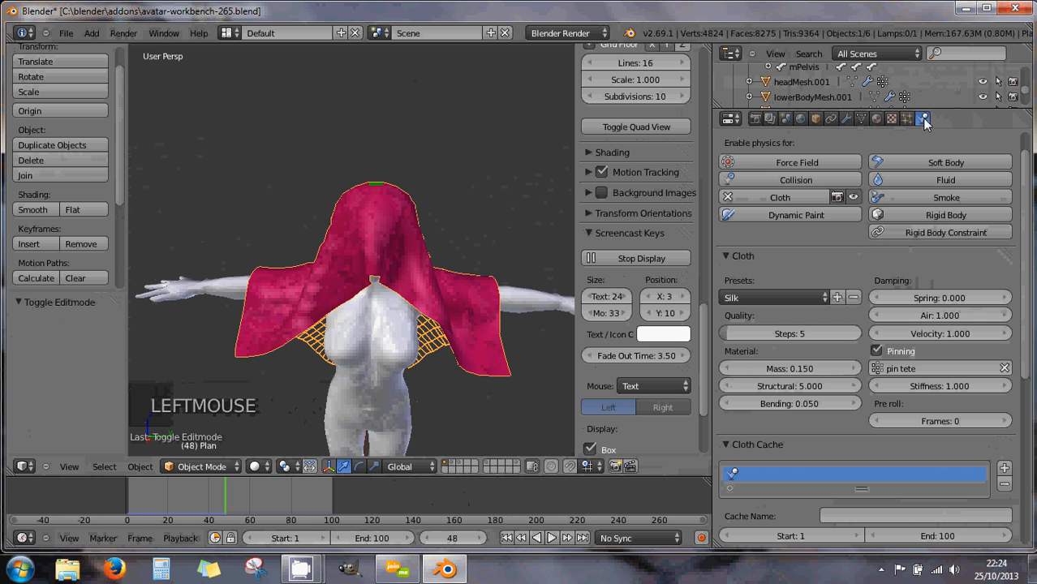
{"action": "left_click", "coordinate": [755, 298]}
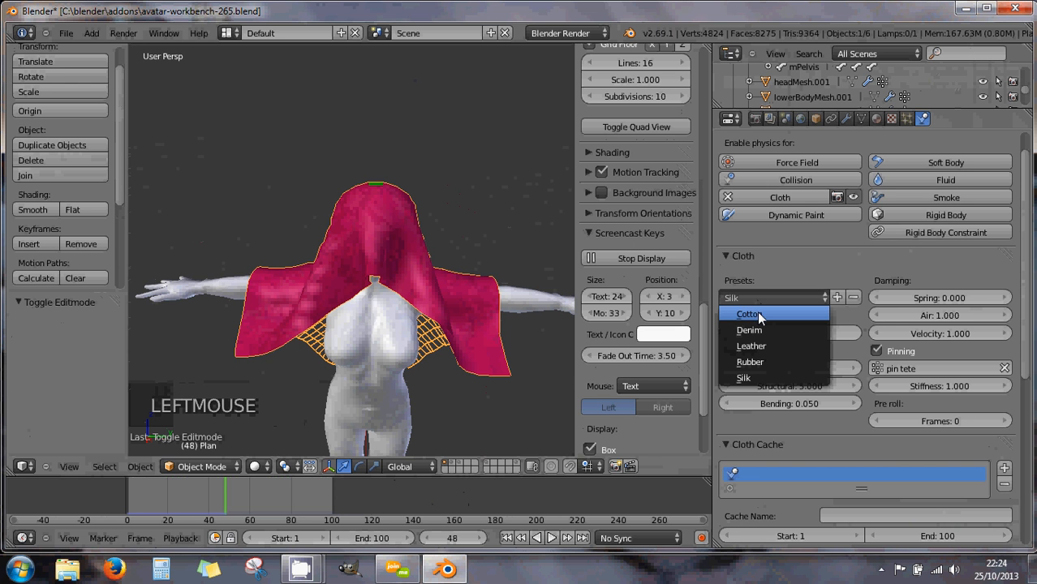
{"action": "left_click", "coordinate": [760, 329]}
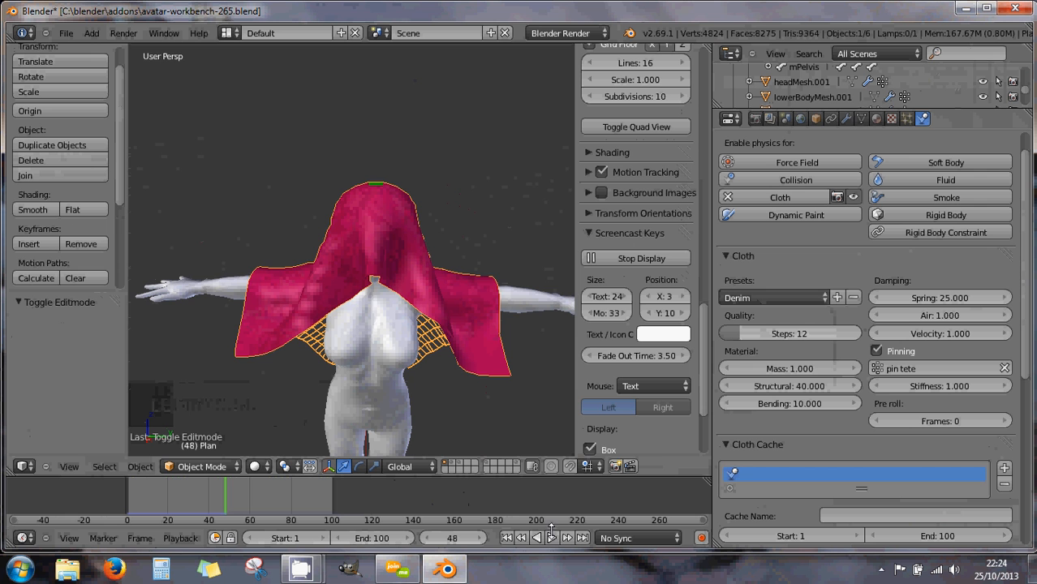
{"action": "left_click", "coordinate": [552, 538]}
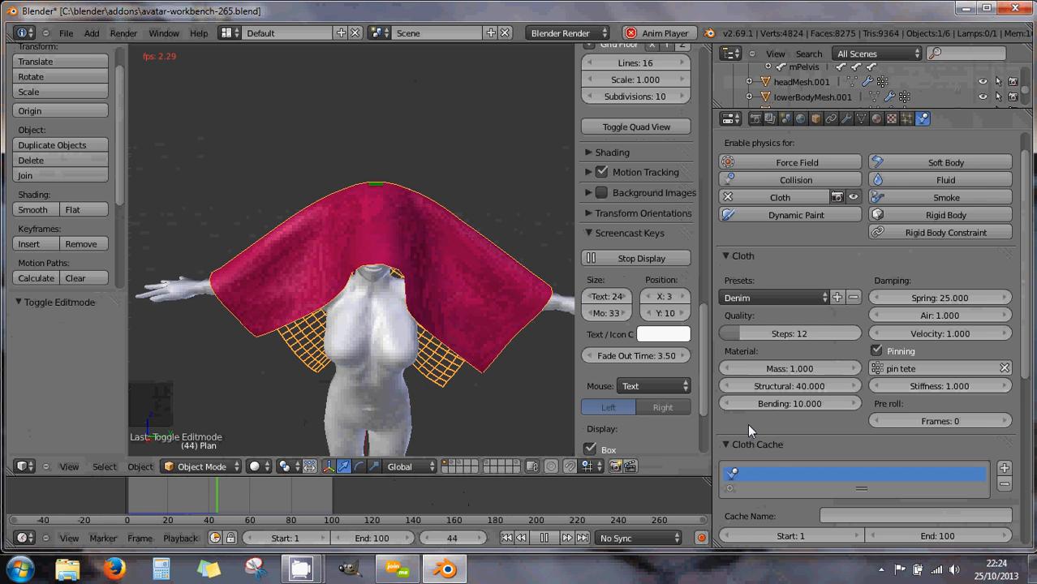
{"action": "scroll", "coordinate": [750, 426], "scroll_direction": "down", "scroll_amount": 1}
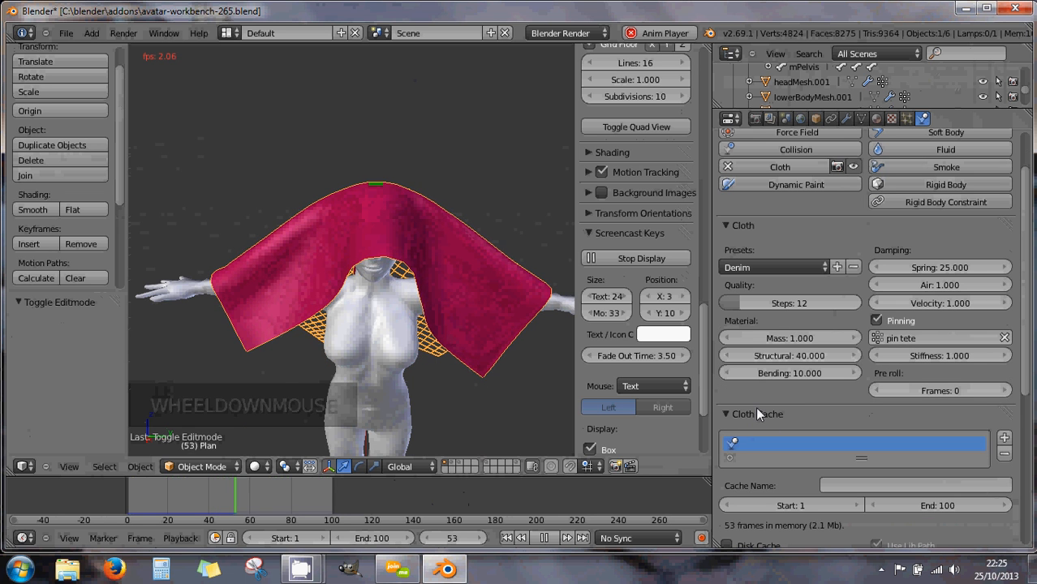
{"action": "scroll", "coordinate": [756, 410], "scroll_direction": "down", "scroll_amount": 2}
{"action": "scroll", "coordinate": [754, 425], "scroll_direction": "down", "scroll_amount": 1}
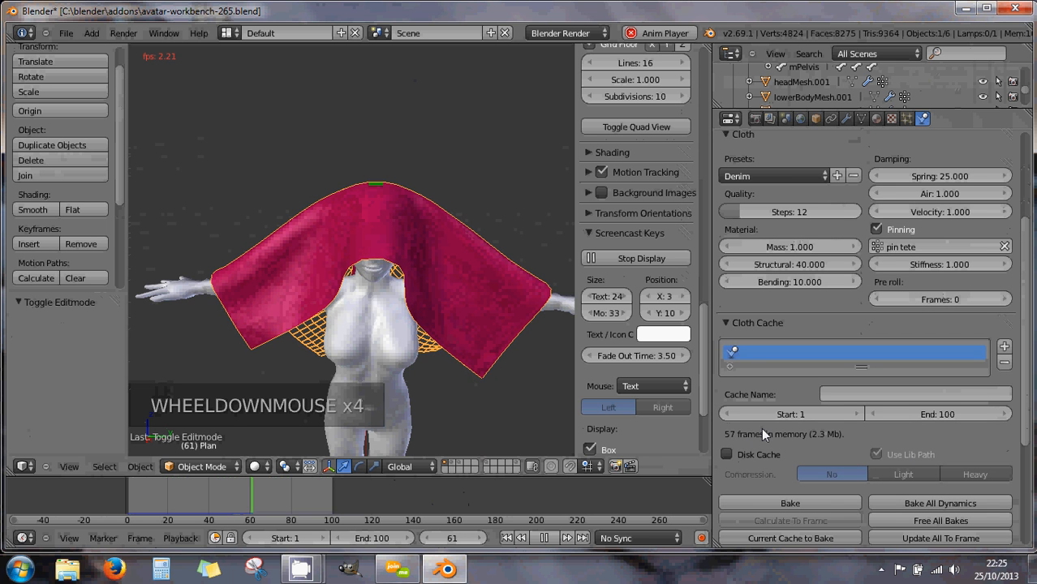
{"action": "scroll", "coordinate": [763, 430], "scroll_direction": "down", "scroll_amount": 1}
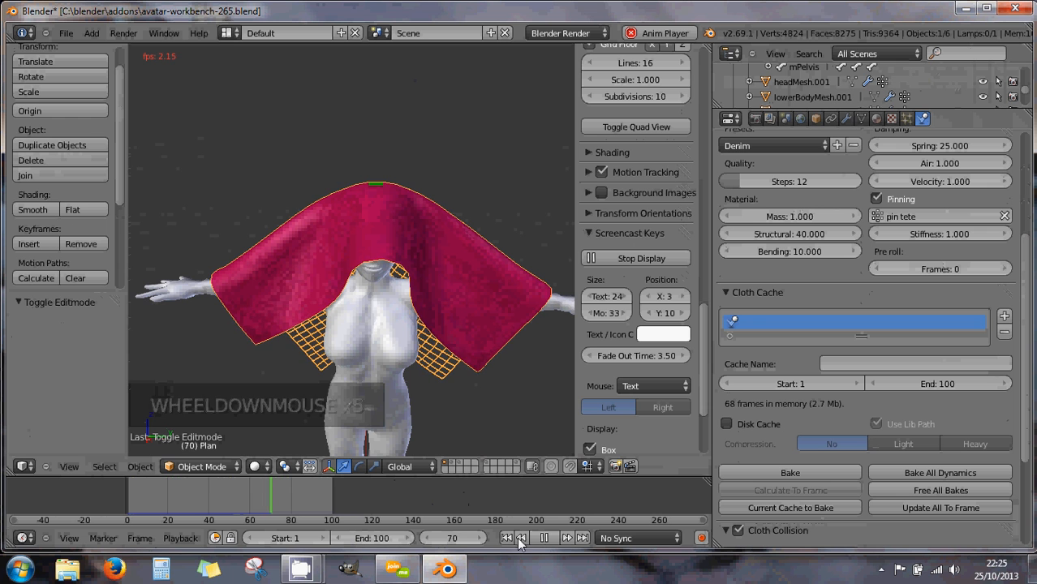
{"action": "left_click", "coordinate": [544, 538]}
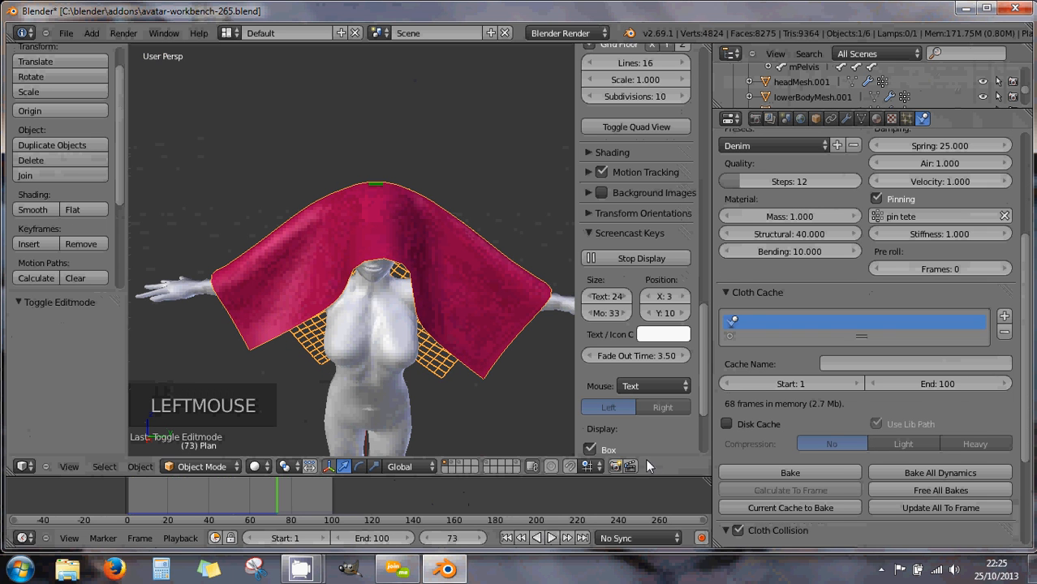
Raise the cloth's Self Collision quality to 10
{"action": "scroll", "coordinate": [743, 442], "scroll_direction": "down", "scroll_amount": 8}
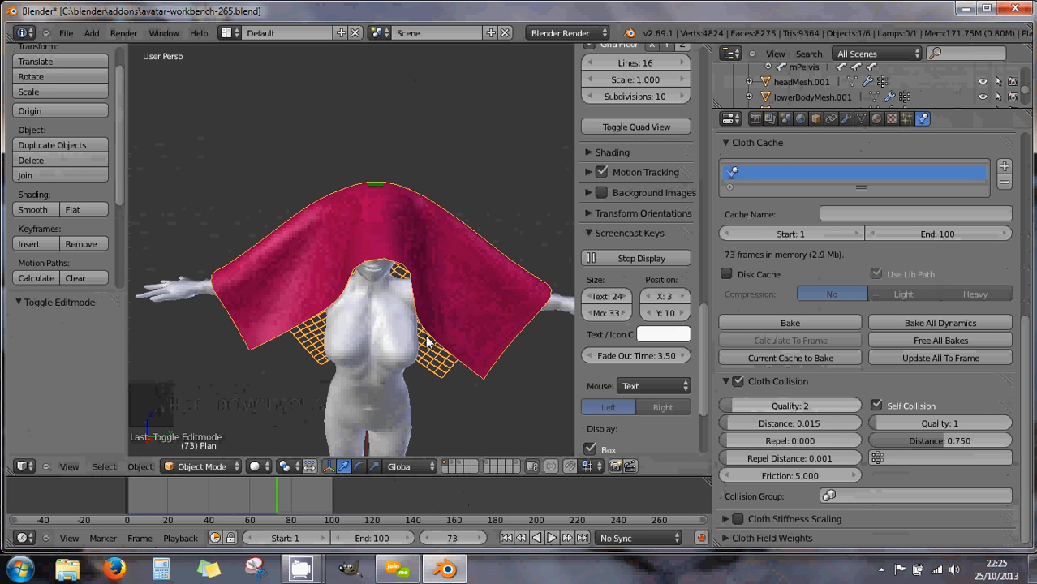
{"action": "left_click", "coordinate": [875, 424]}
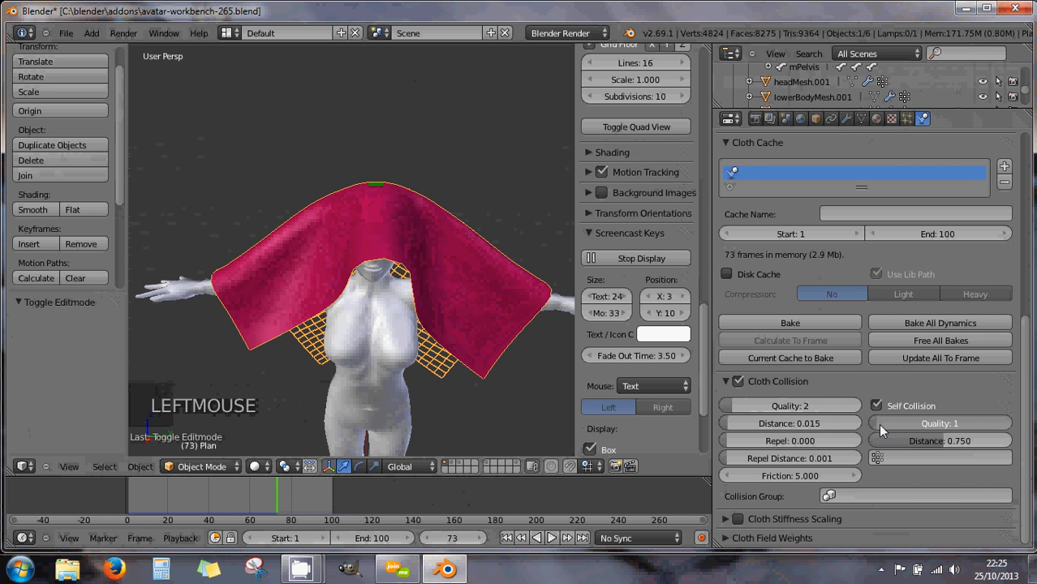
{"action": "left_click_drag", "start_coordinate": [878, 424], "coordinate": [887, 423]}
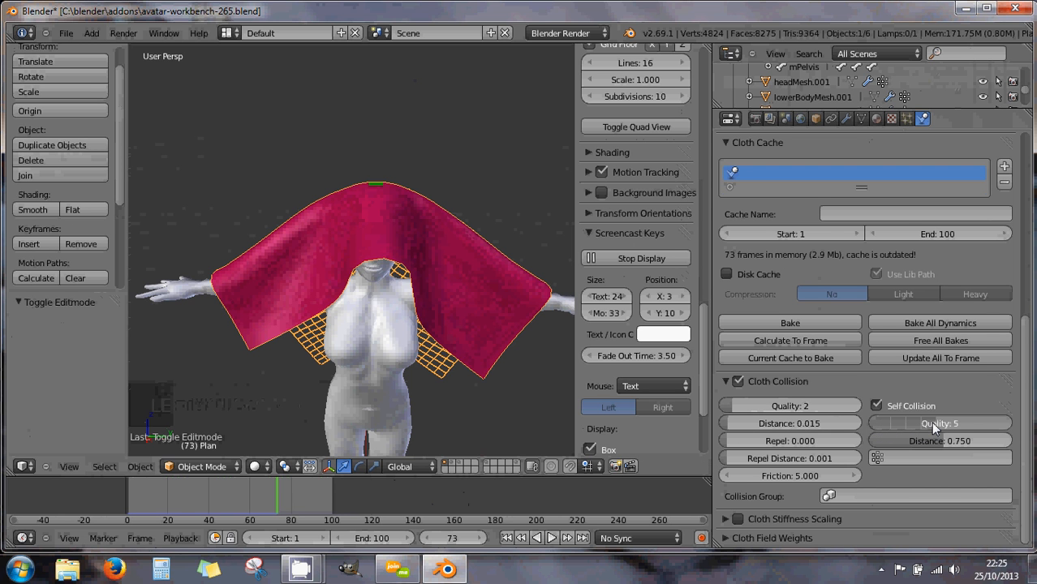
{"action": "left_click_drag", "start_coordinate": [931, 422], "coordinate": [992, 422]}
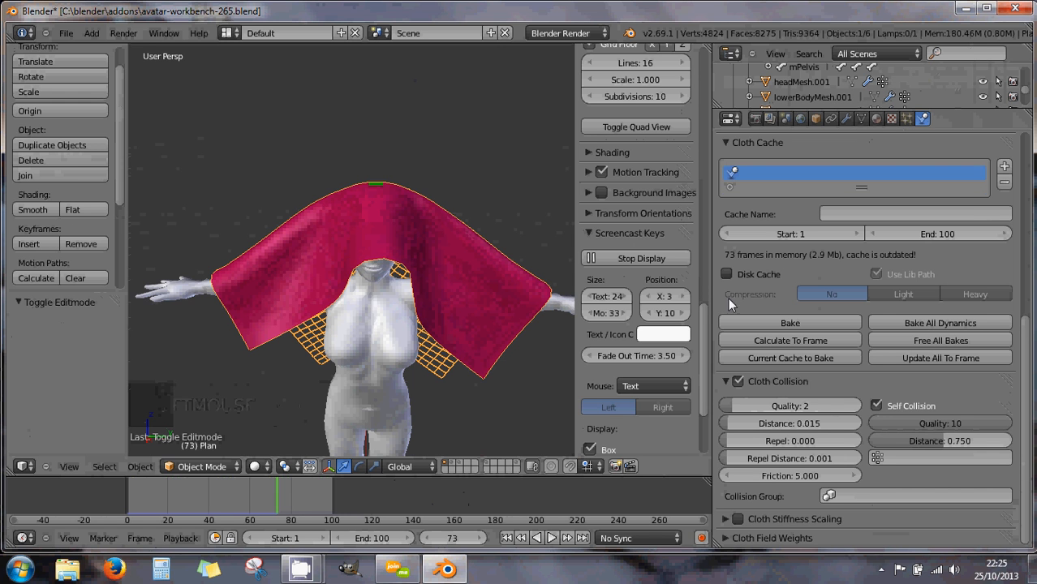
Apply the Silk preset to the cloth and set its quality steps to 10
{"action": "scroll", "coordinate": [785, 272], "scroll_direction": "up", "scroll_amount": 7}
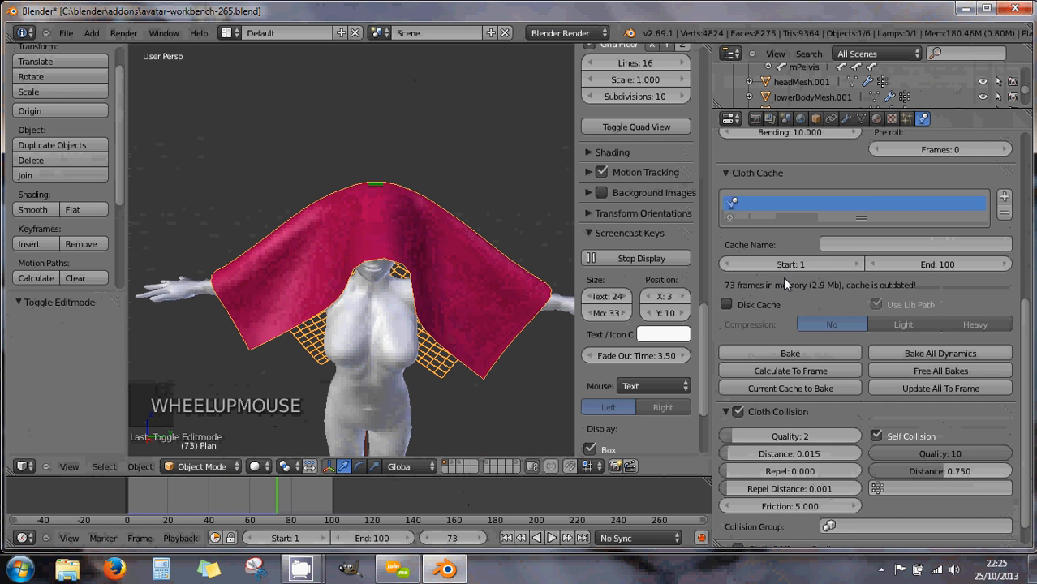
{"action": "left_click", "coordinate": [763, 208]}
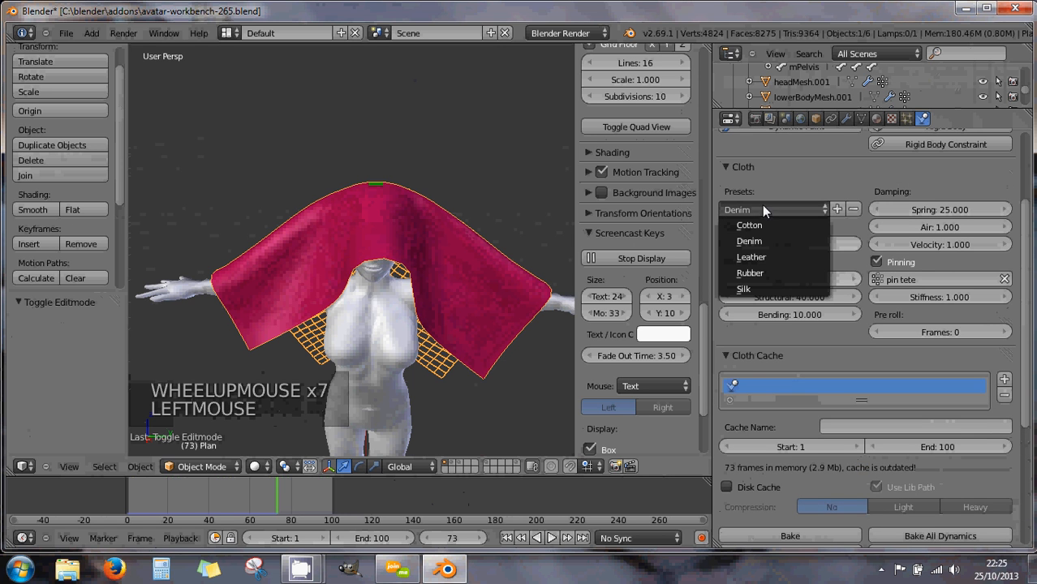
{"action": "left_click", "coordinate": [751, 289]}
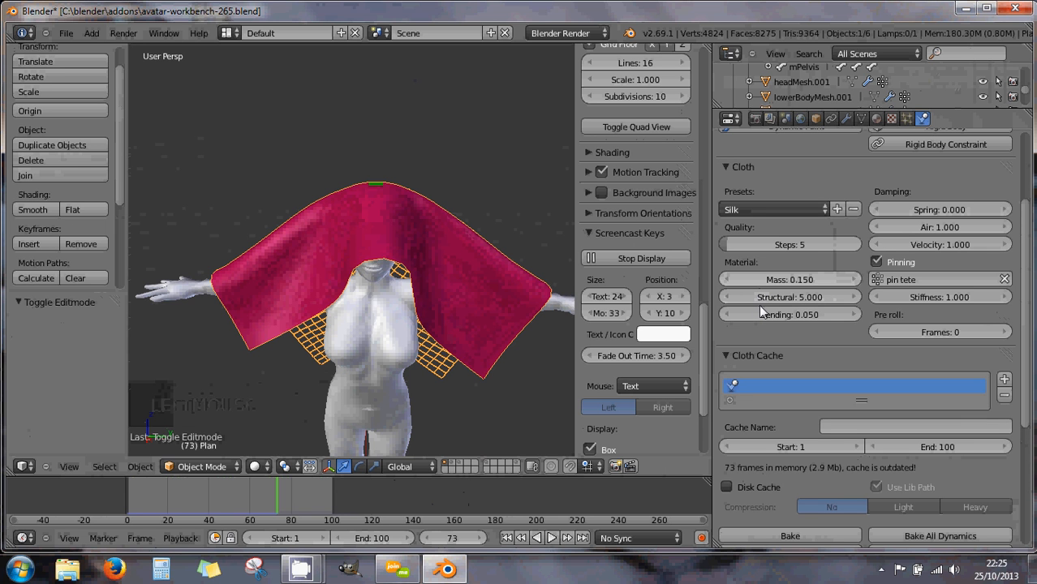
{"action": "left_click", "coordinate": [727, 247]}
{"action": "left_click_drag", "start_coordinate": [728, 247], "coordinate": [734, 246]}
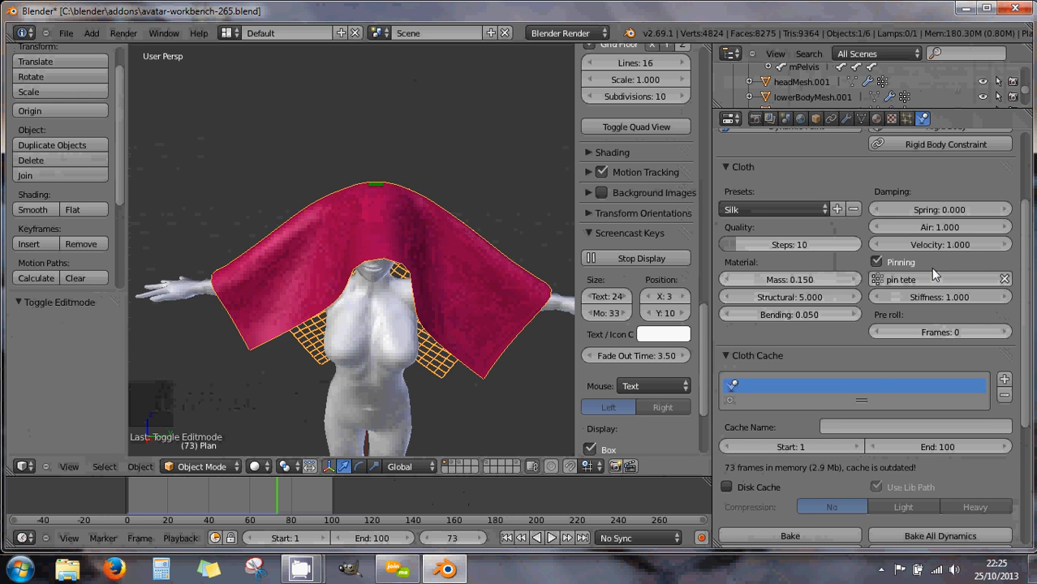
{"action": "scroll", "coordinate": [800, 414], "scroll_direction": "down", "scroll_amount": 1}
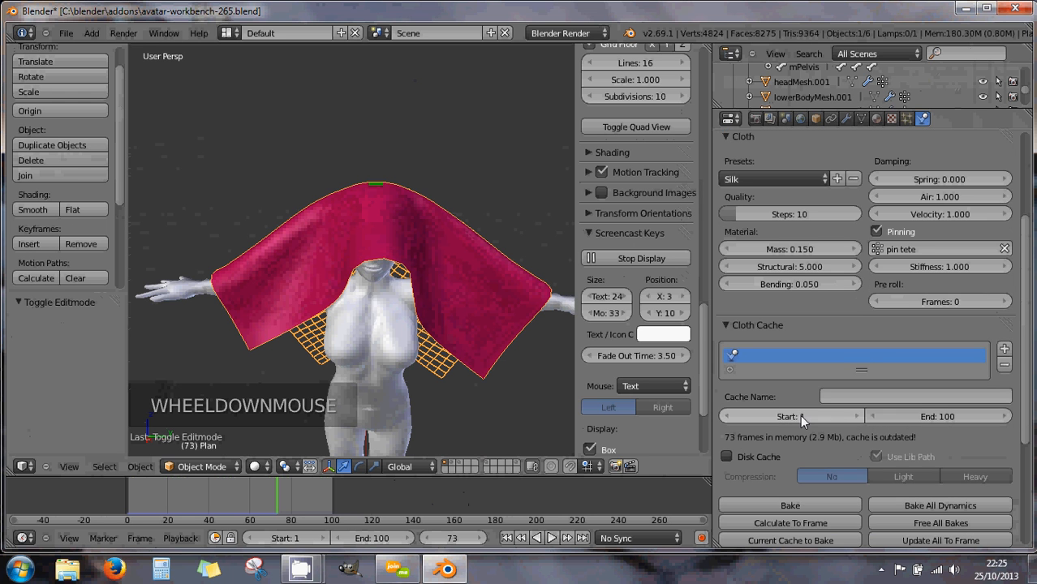
{"action": "scroll", "coordinate": [799, 414], "scroll_direction": "up", "scroll_amount": 2}
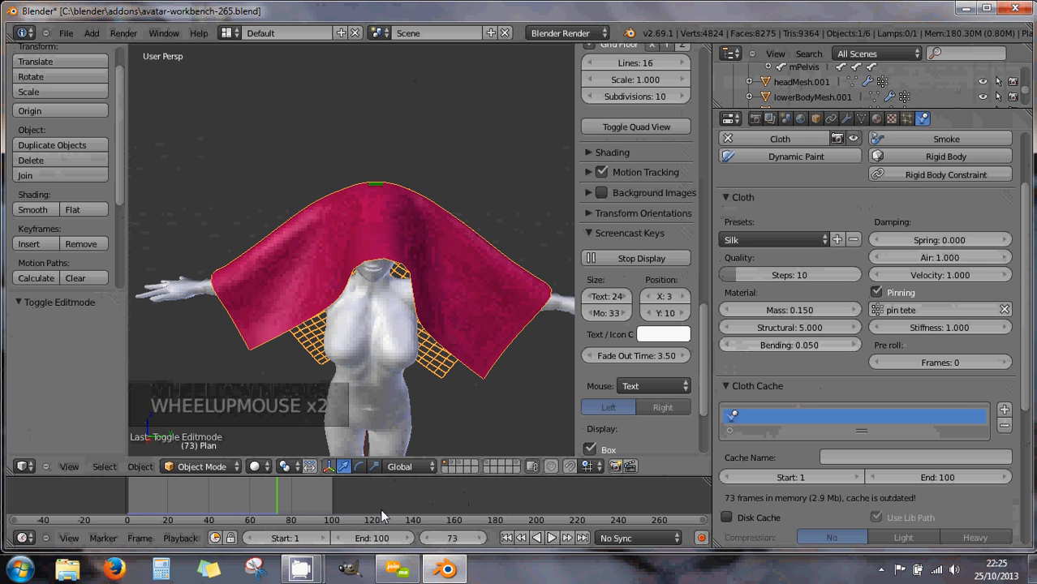
Play the silk cloth's simulation, stop it, and scrub the timeline to frame 38 while viewing the drape from the side
{"action": "left_click", "coordinate": [551, 538]}
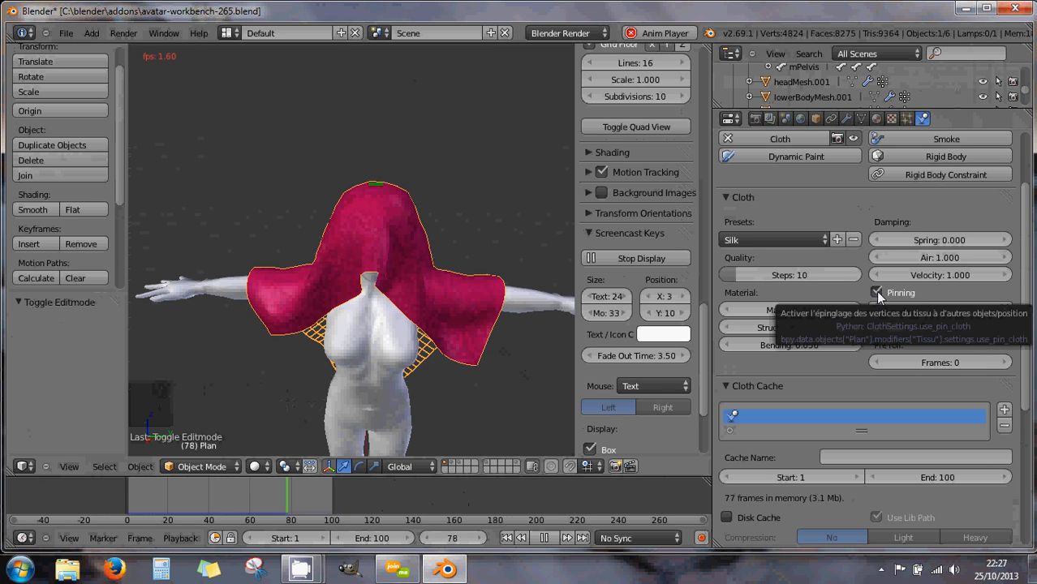
{"action": "middle_click_drag", "start_coordinate": [293, 307], "coordinate": [438, 398]}
{"action": "key", "text": "Escape"}
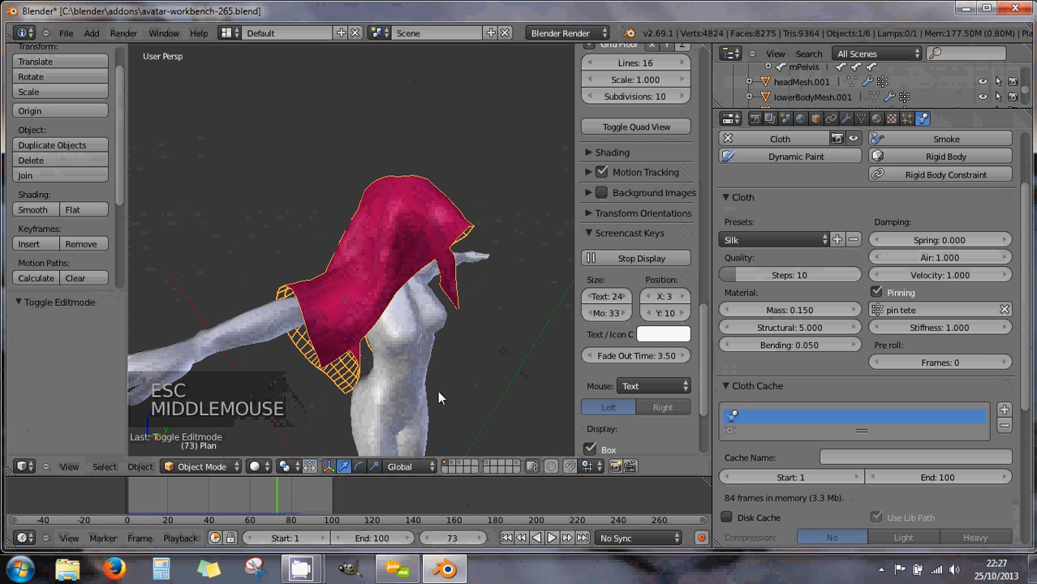
{"action": "left_click_drag", "start_coordinate": [278, 498], "coordinate": [205, 495]}
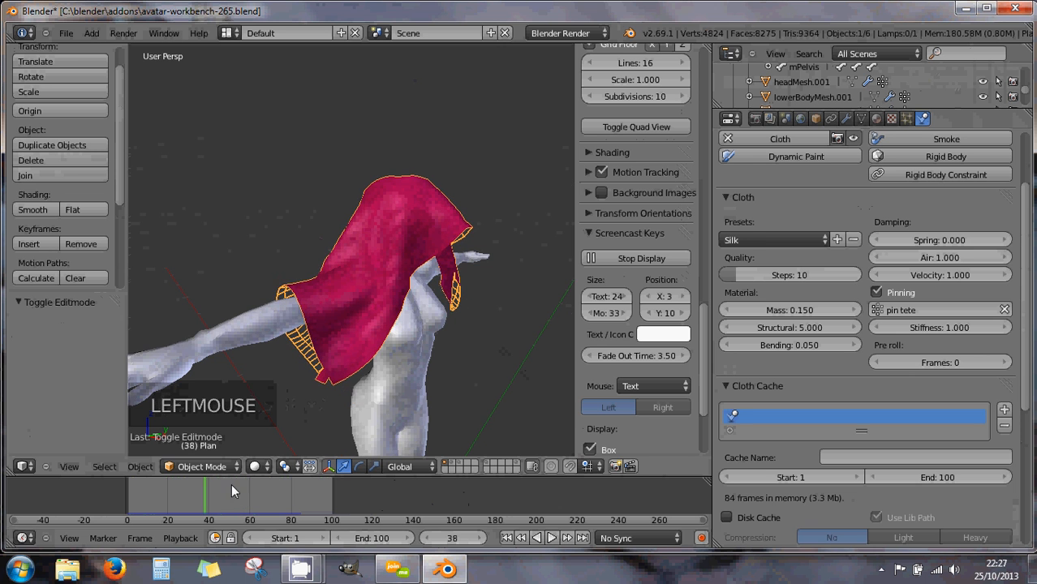
Scrub the timeline to frame 17 and examine the silk veil's drape from several angles, including the front and right orthographic views
{"action": "middle_click_drag", "start_coordinate": [347, 382], "coordinate": [441, 363]}
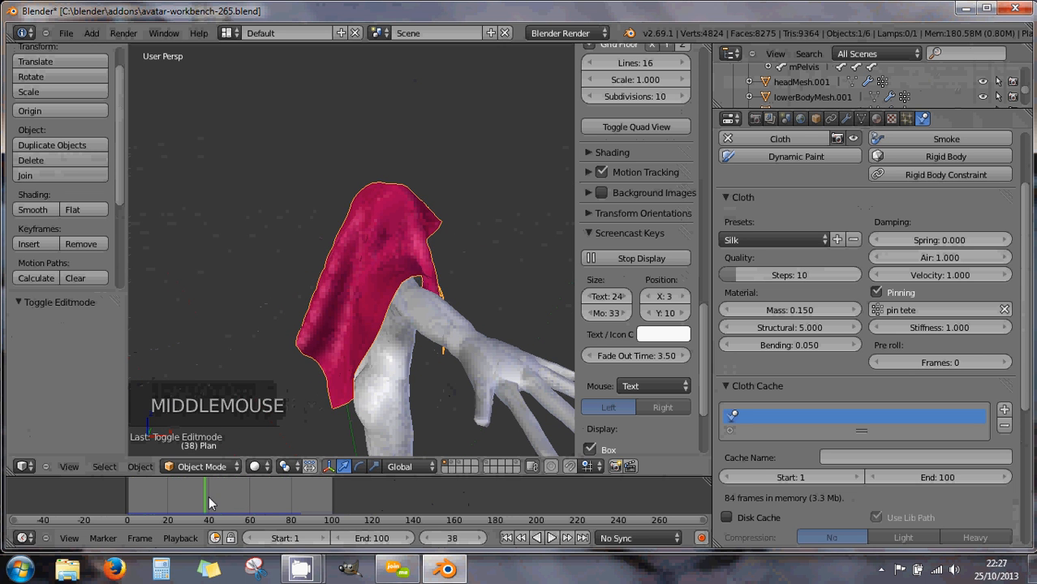
{"action": "left_click_drag", "start_coordinate": [209, 496], "coordinate": [162, 505]}
{"action": "middle_click_drag", "start_coordinate": [337, 396], "coordinate": [458, 382]}
{"action": "middle_click_drag", "start_coordinate": [294, 343], "coordinate": [505, 348]}
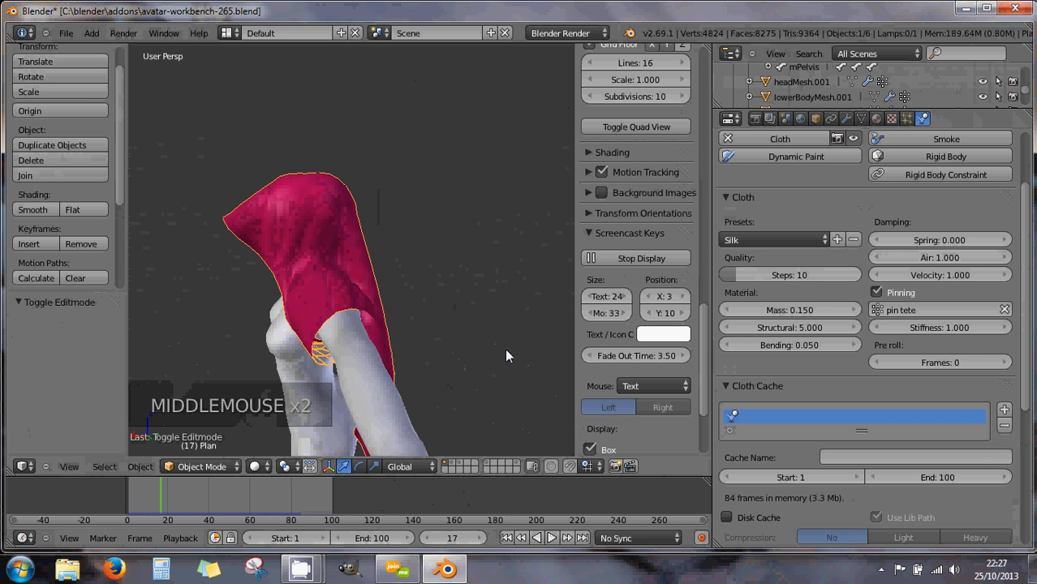
{"action": "middle_click_drag", "start_coordinate": [412, 345], "coordinate": [334, 321]}
{"action": "scroll", "coordinate": [396, 353], "scroll_direction": "up", "scroll_amount": 2}
{"action": "scroll", "coordinate": [398, 355], "scroll_direction": "up", "scroll_amount": 2}
{"action": "scroll", "coordinate": [422, 353], "scroll_direction": "down", "scroll_amount": 2}
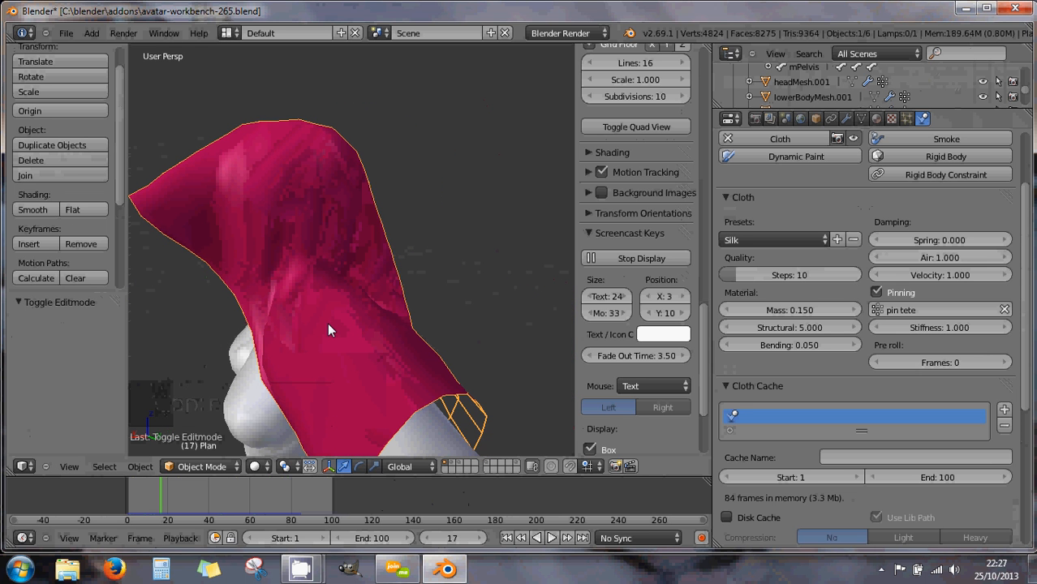
{"action": "middle_click_drag", "start_coordinate": [328, 324], "coordinate": [447, 313]}
{"action": "key", "text": "KP_1"}
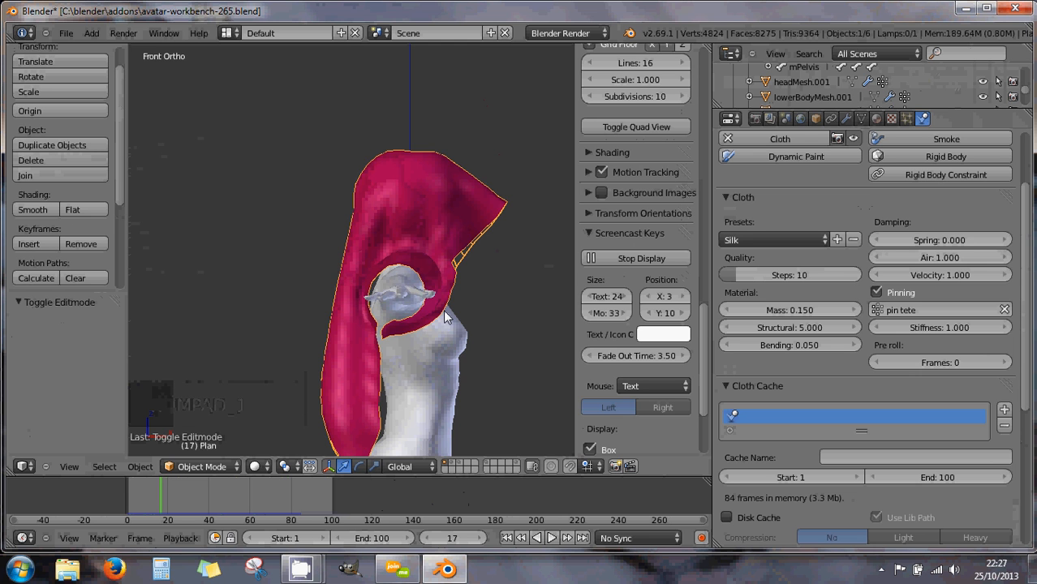
{"action": "key", "text": "KP_3"}
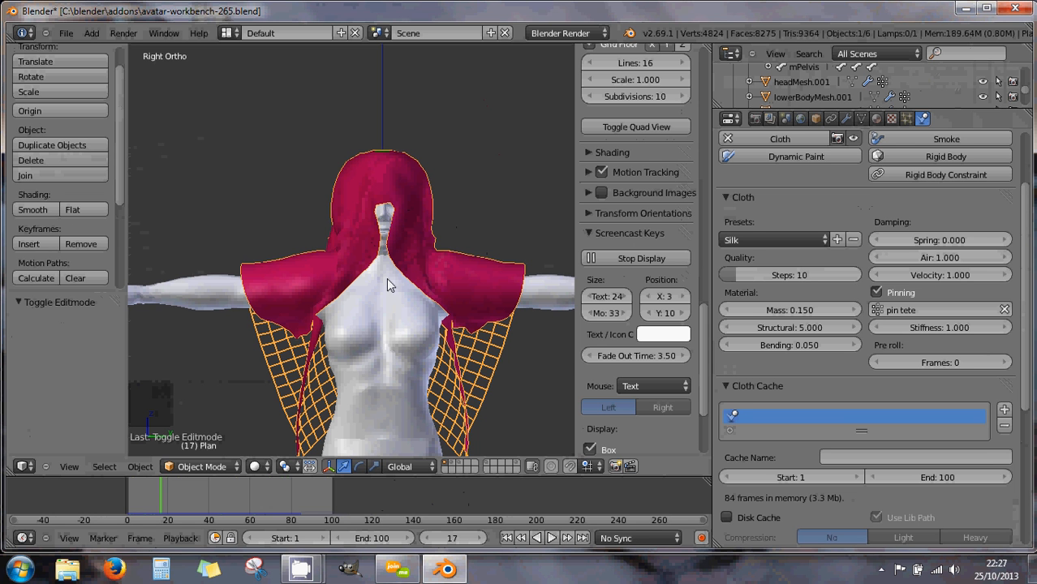
Move the cloth plane's mesh -0.080 along X in Edit Mode, then return to Object Mode
{"action": "key", "text": "Tab"}
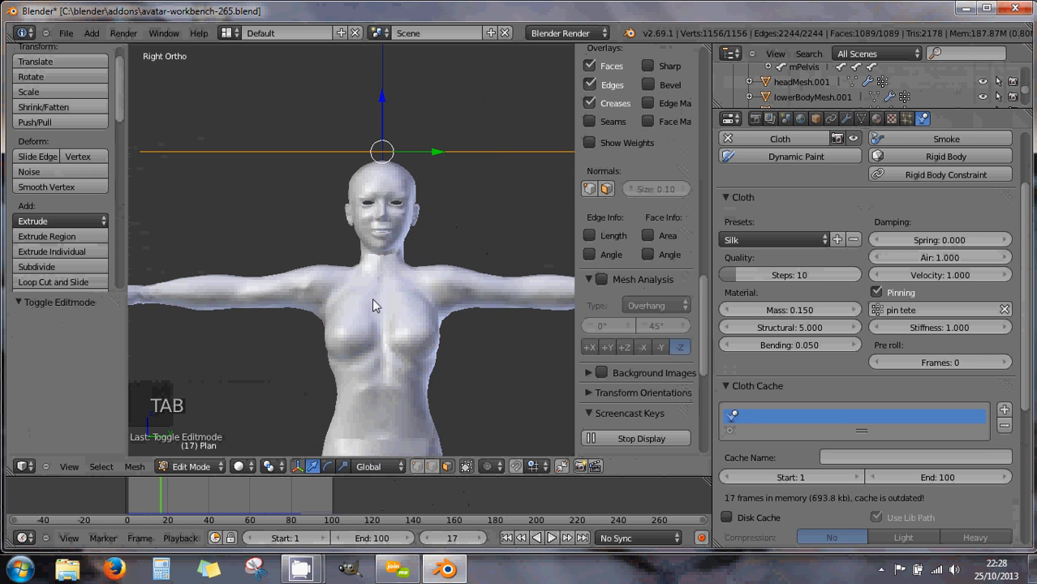
{"action": "middle_click_drag", "start_coordinate": [372, 297], "coordinate": [530, 259]}
{"action": "scroll", "coordinate": [385, 329], "scroll_direction": "down", "scroll_amount": 5}
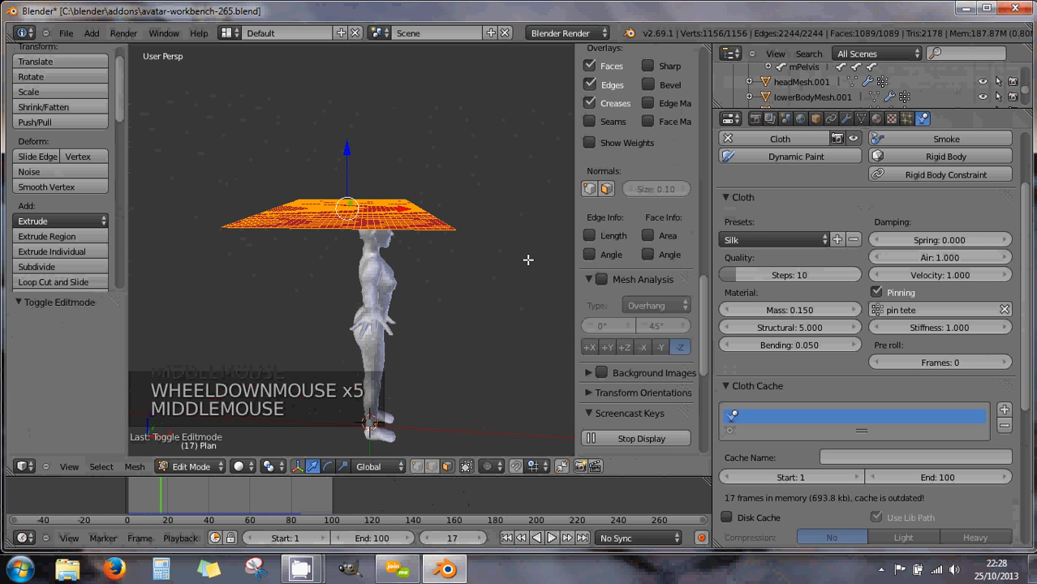
{"action": "left_click_drag", "start_coordinate": [404, 208], "coordinate": [389, 207]}
{"action": "middle_click_drag", "start_coordinate": [440, 241], "coordinate": [280, 264]}
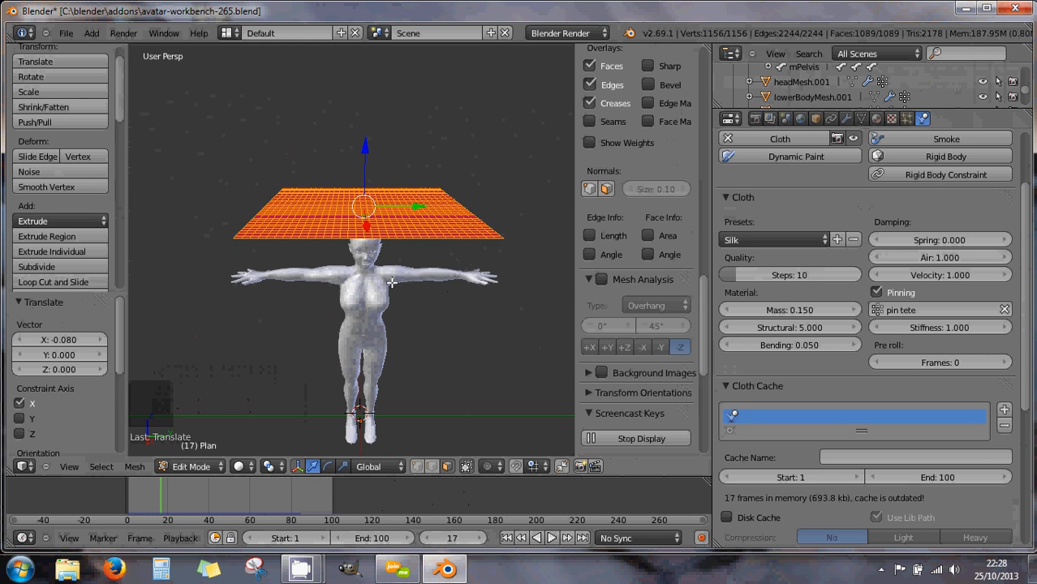
{"action": "key", "text": "Tab"}
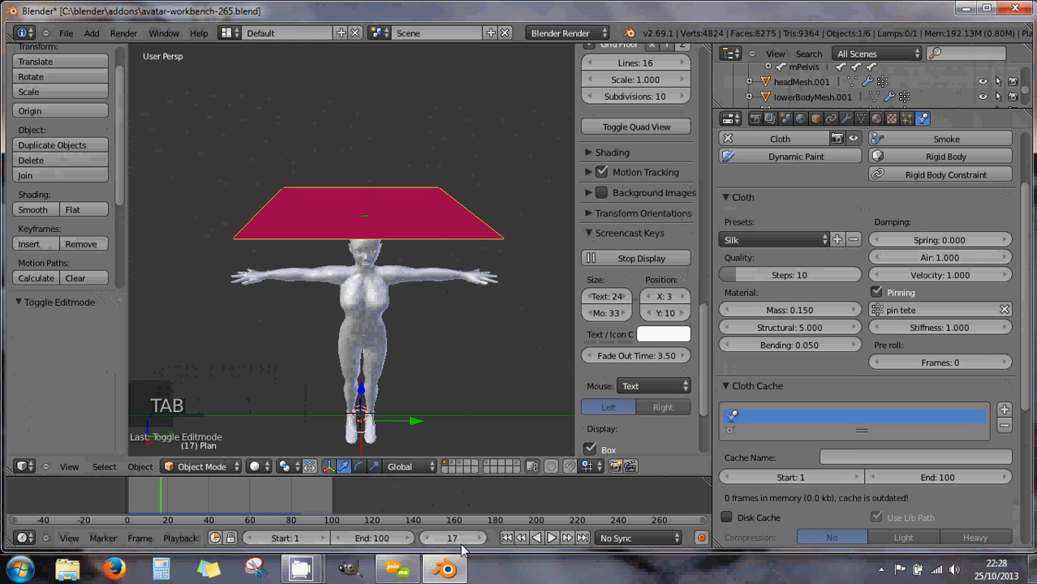
Play the silk cloth's simulation over the avatar with the repositioned plane
{"action": "left_click", "coordinate": [550, 538]}
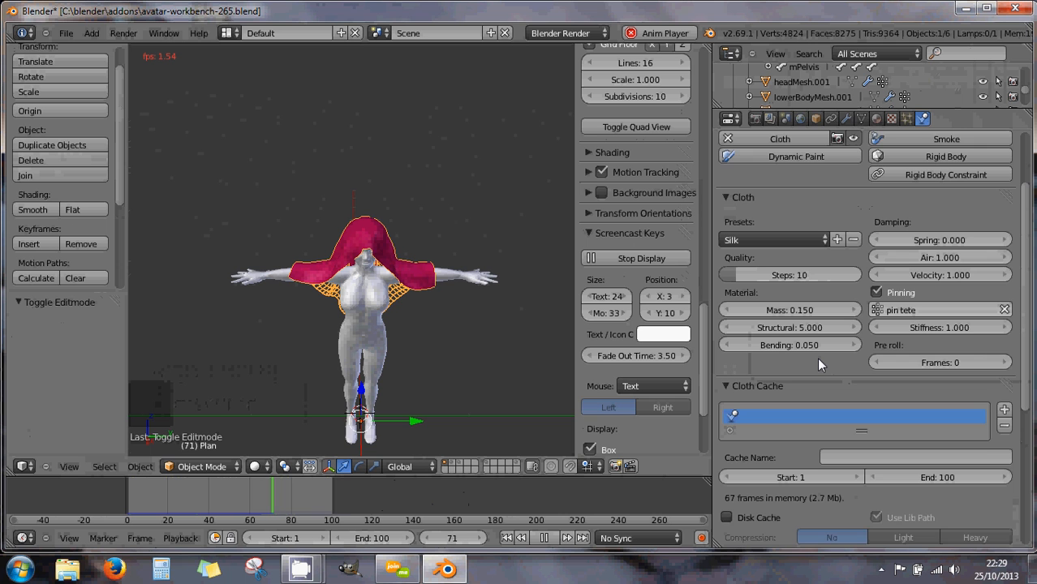
{"action": "scroll", "coordinate": [818, 360], "scroll_direction": "down", "scroll_amount": 1}
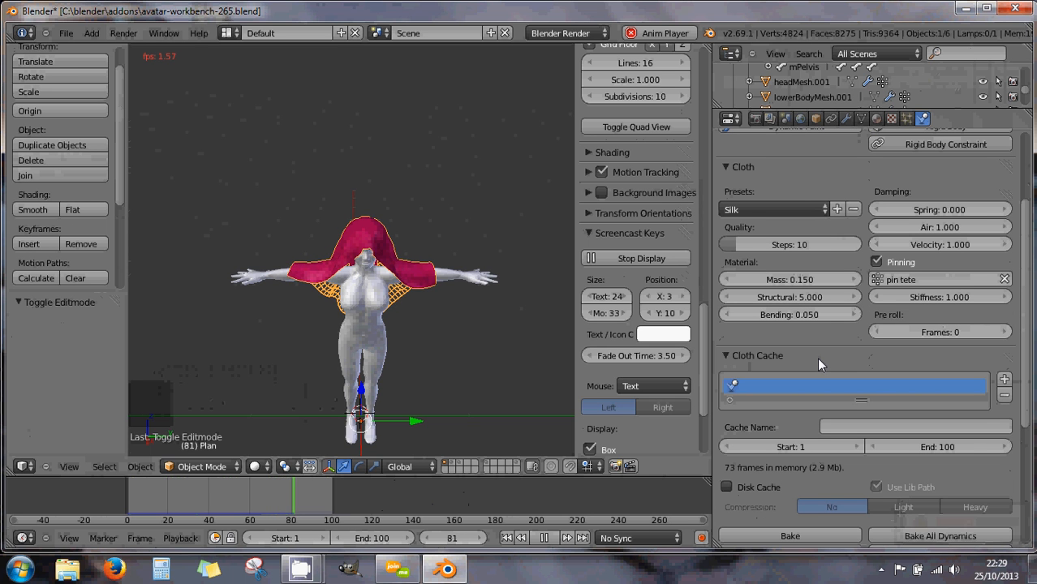
{"action": "scroll", "coordinate": [817, 357], "scroll_direction": "up", "scroll_amount": 1}
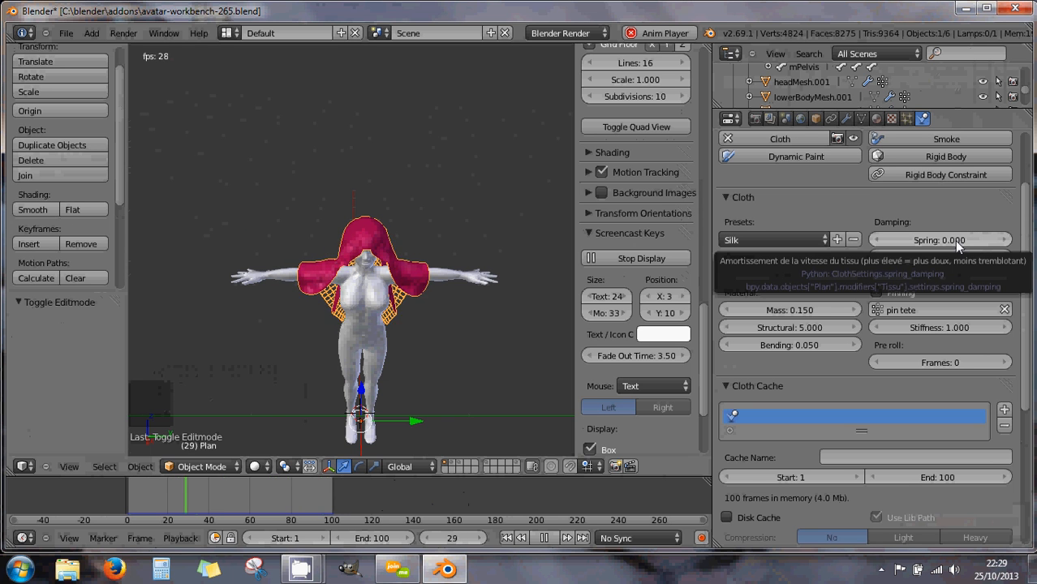
Set the cloth's Spring damping to 10.8 and restart the simulation playback
{"action": "mouse_move", "coordinate": [960, 242]}
{"action": "left_mouse_down"}
{"action": "mouse_move", "coordinate": [1013, 244]}
{"action": "mouse_move", "coordinate": [18, 248]}
{"action": "mouse_move", "coordinate": [968, 243]}
{"action": "left_mouse_up"}
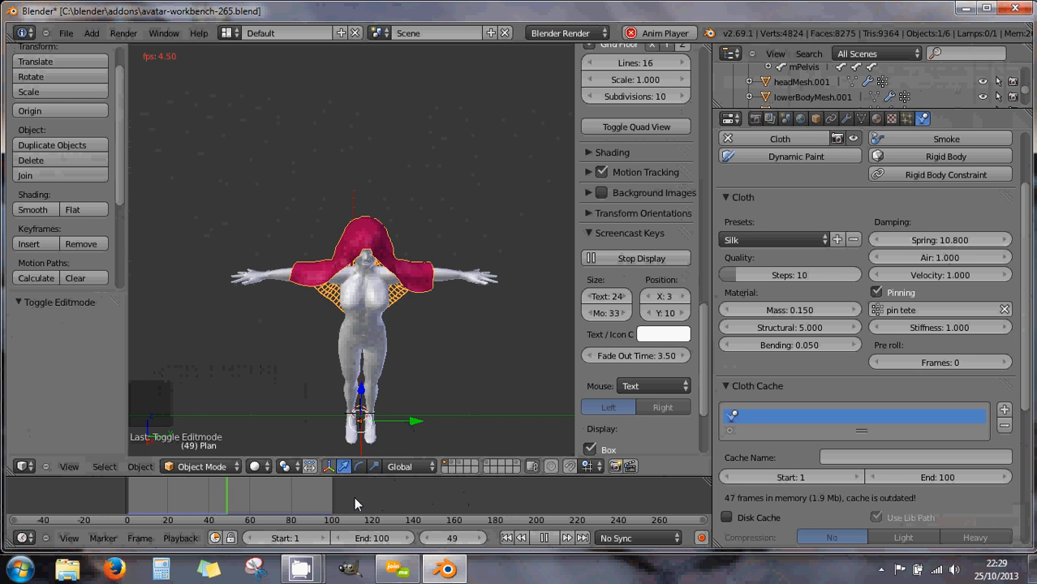
{"action": "left_click", "coordinate": [545, 537]}
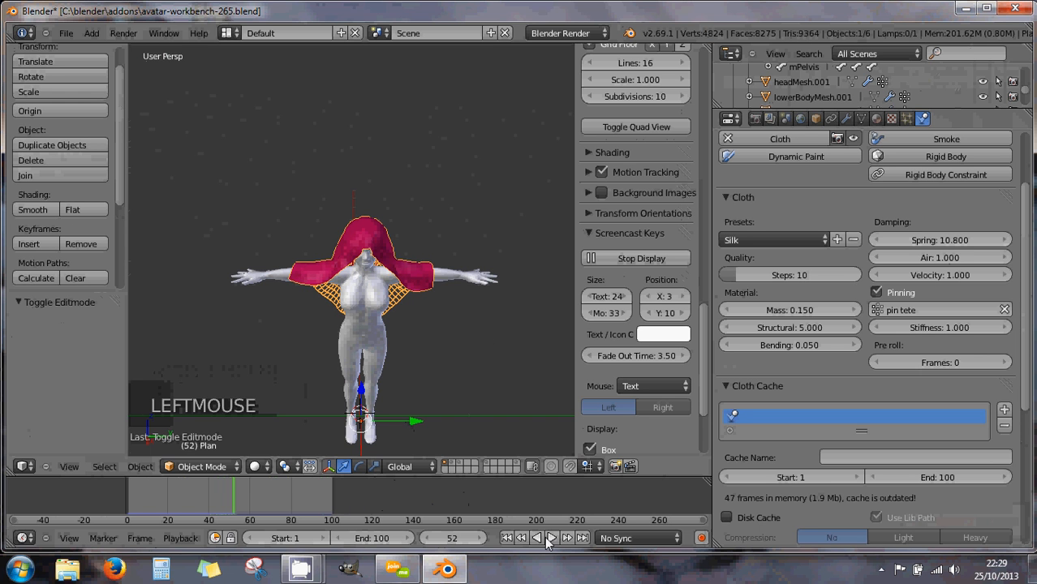
{"action": "left_click", "coordinate": [548, 538]}
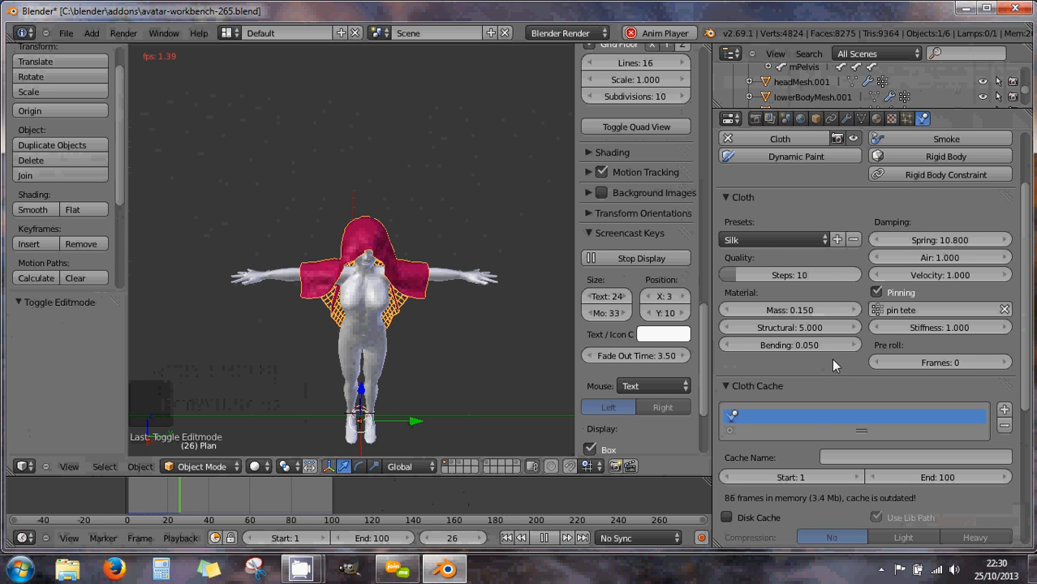
Try the Cotton preset and the Denim preset on the cloth while the simulation plays
{"action": "left_click", "coordinate": [765, 241]}
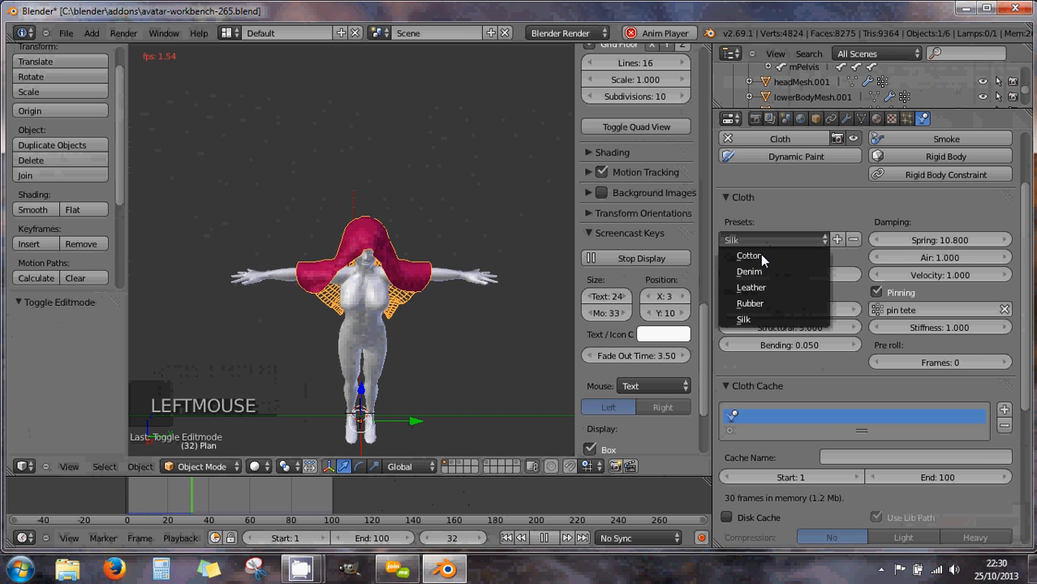
{"action": "left_click", "coordinate": [760, 255]}
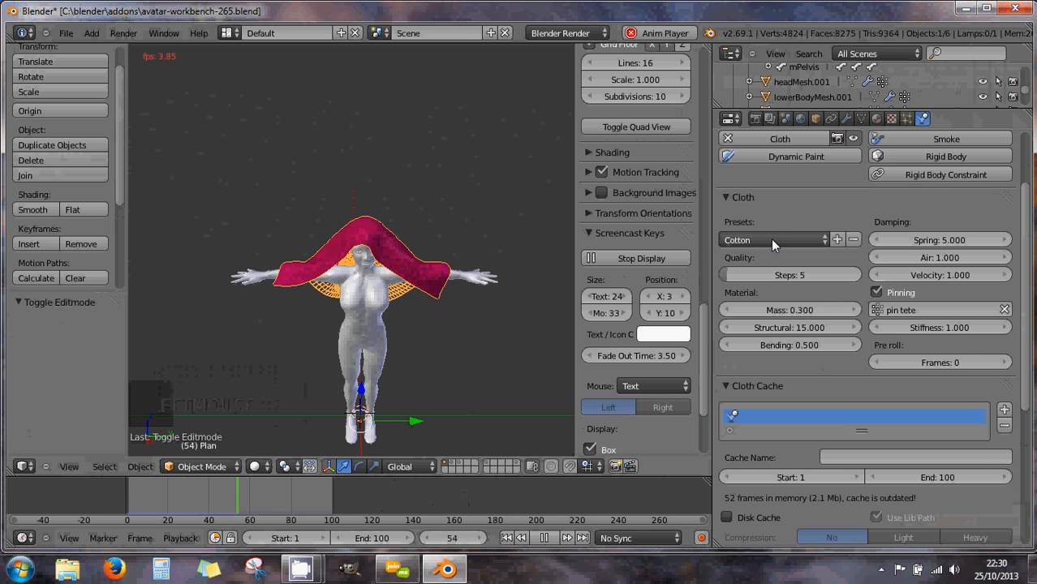
{"action": "left_click", "coordinate": [772, 239]}
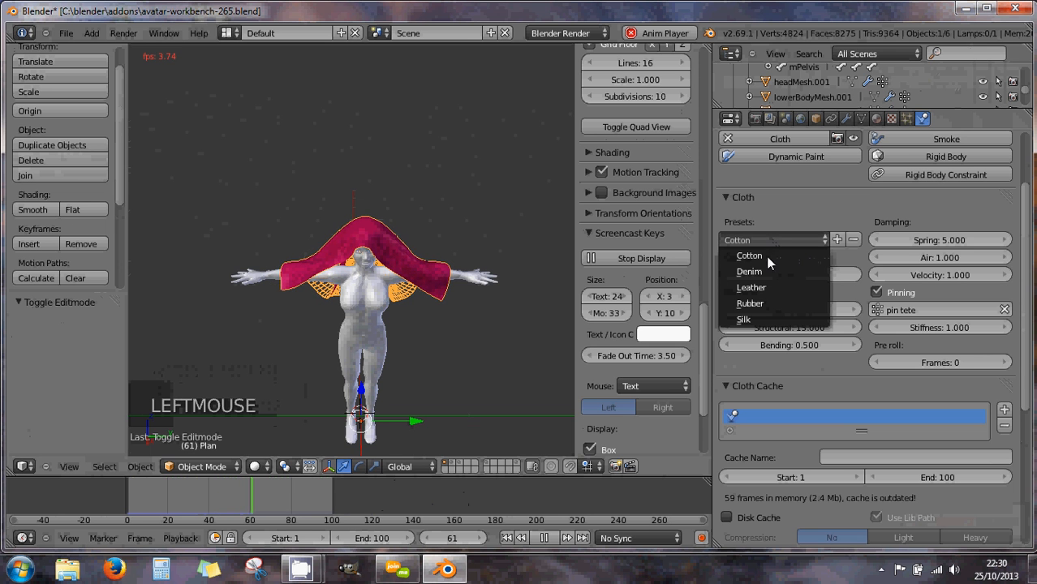
{"action": "left_click", "coordinate": [760, 271]}
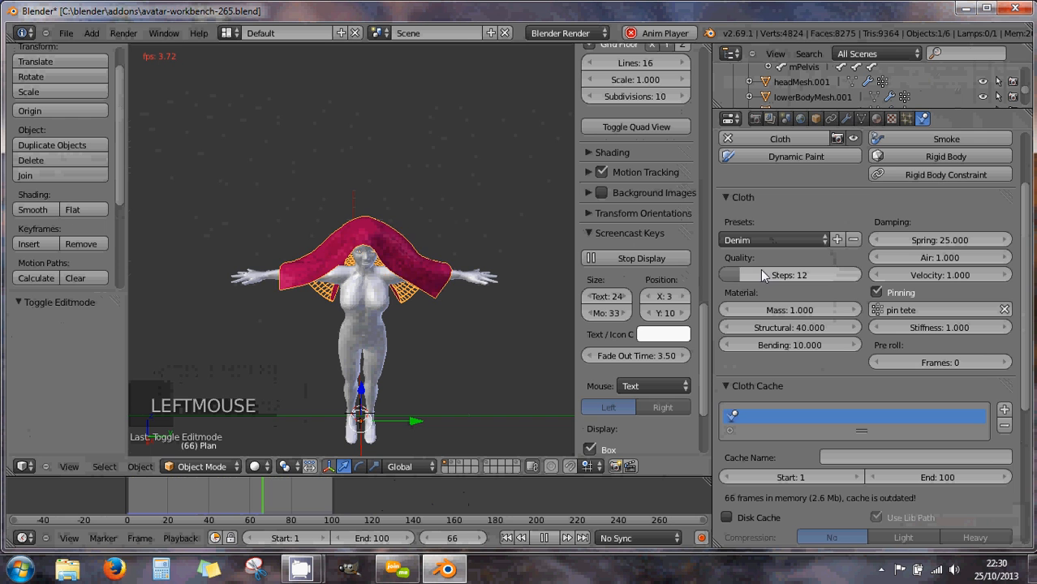
{"action": "left_click", "coordinate": [745, 274]}
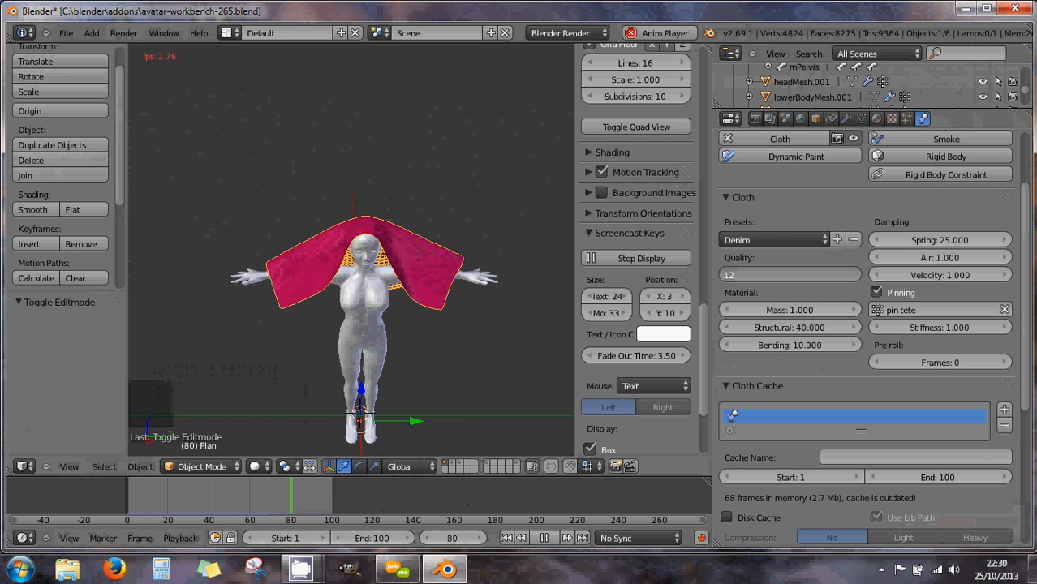
{"action": "key", "text": "Return"}
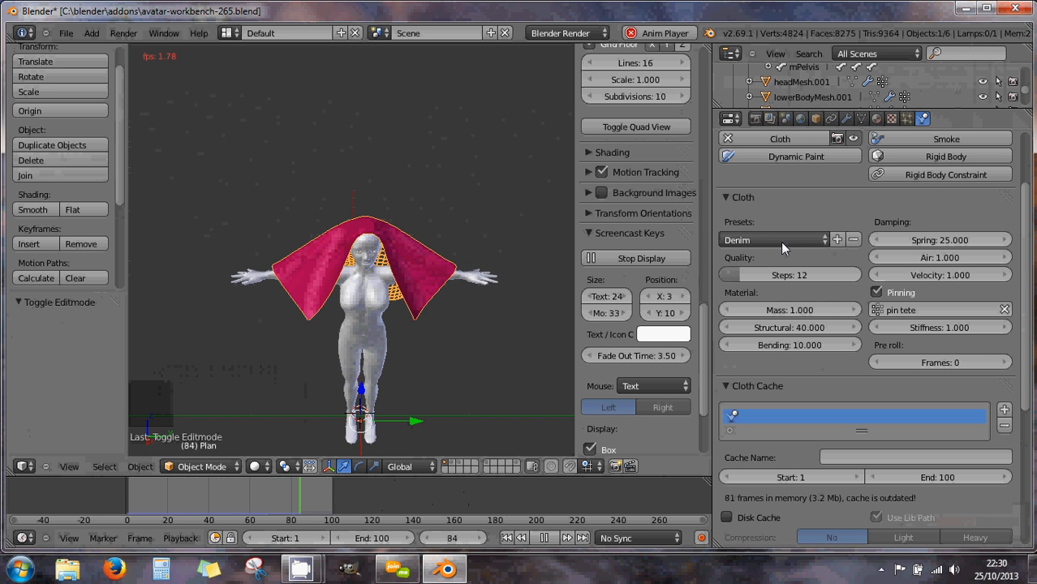
Try the Leather and Rubber presets on the playing cloth, then stop the playback
{"action": "left_click", "coordinate": [780, 241]}
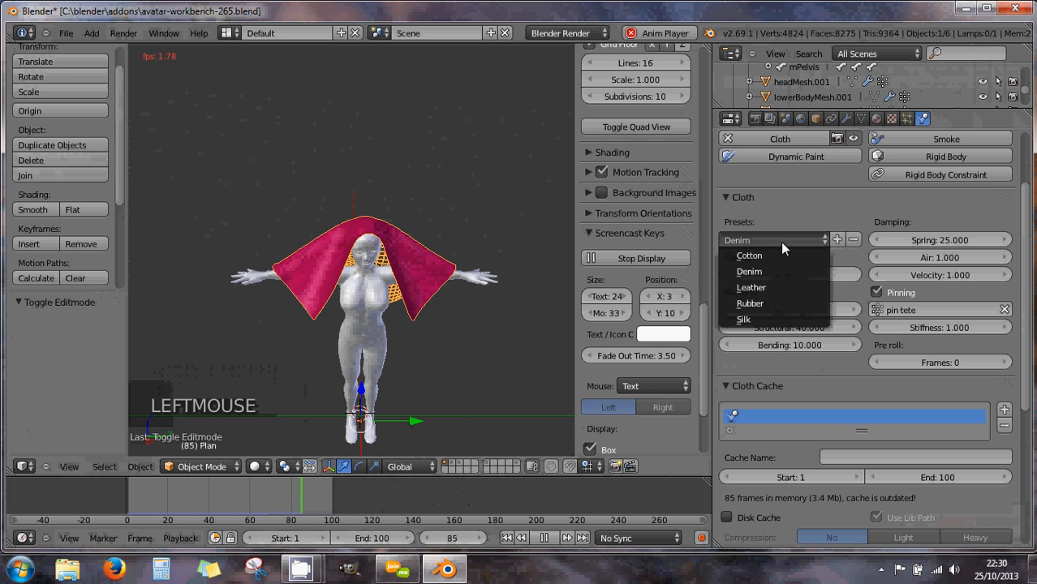
{"action": "left_click", "coordinate": [752, 288]}
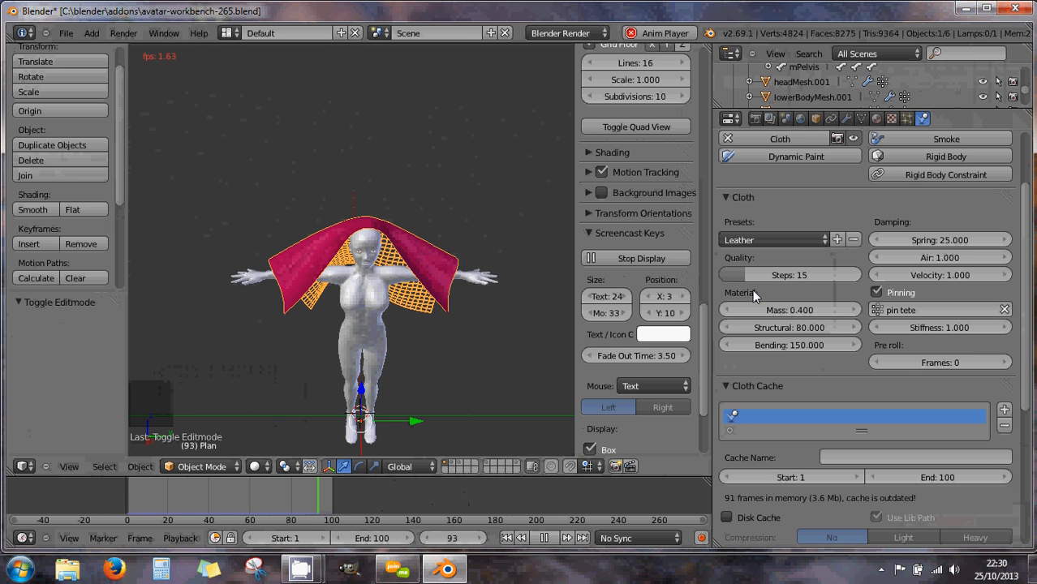
{"action": "left_click", "coordinate": [767, 241]}
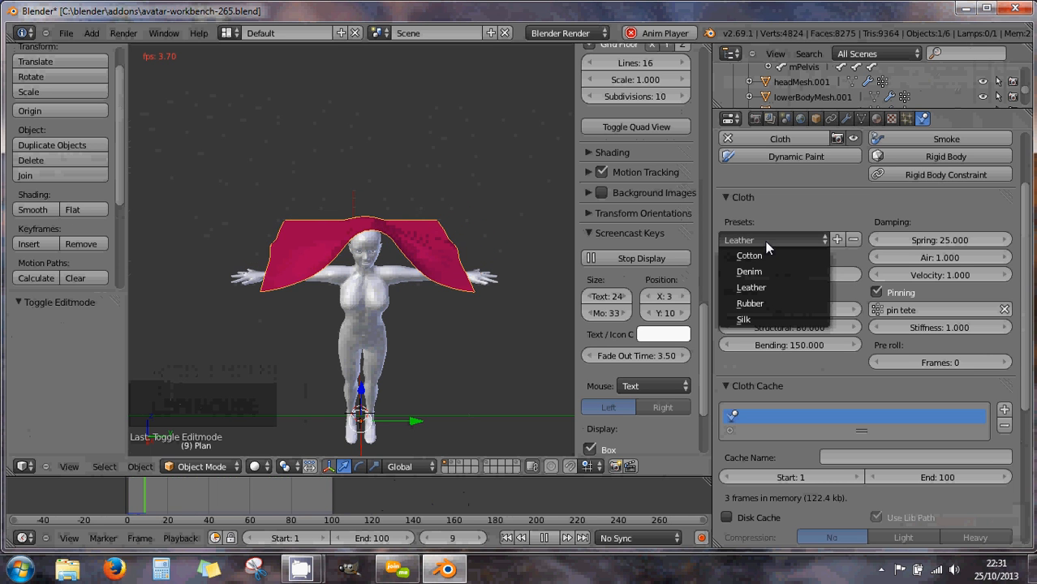
{"action": "left_click", "coordinate": [751, 304]}
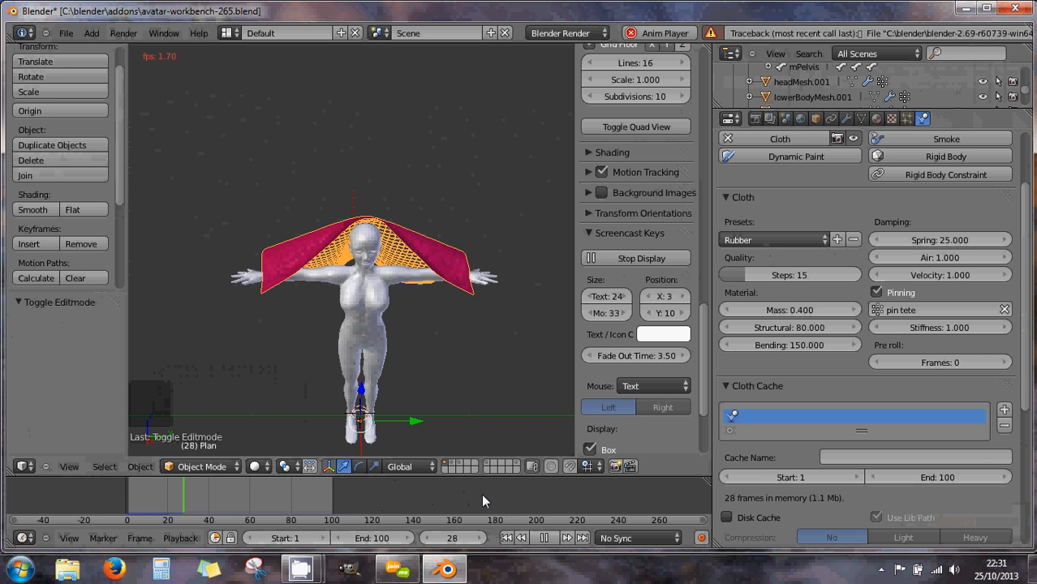
{"action": "left_click", "coordinate": [550, 537]}
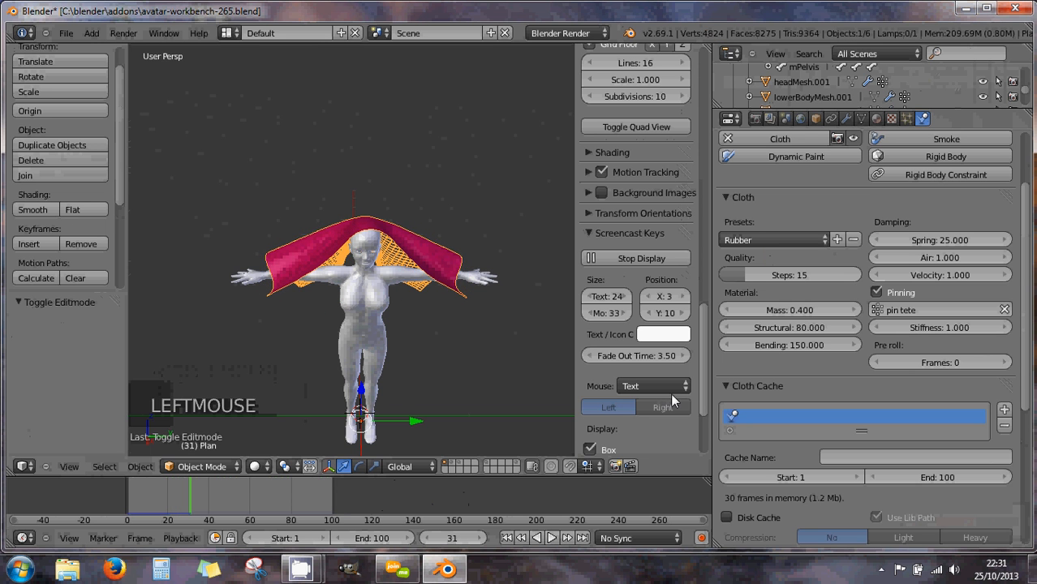
Apply the Silk preset to the cloth, play the simulation, and stop it at frame 84 to inspect the drape
{"action": "left_click_drag", "start_coordinate": [756, 237], "coordinate": [754, 320]}
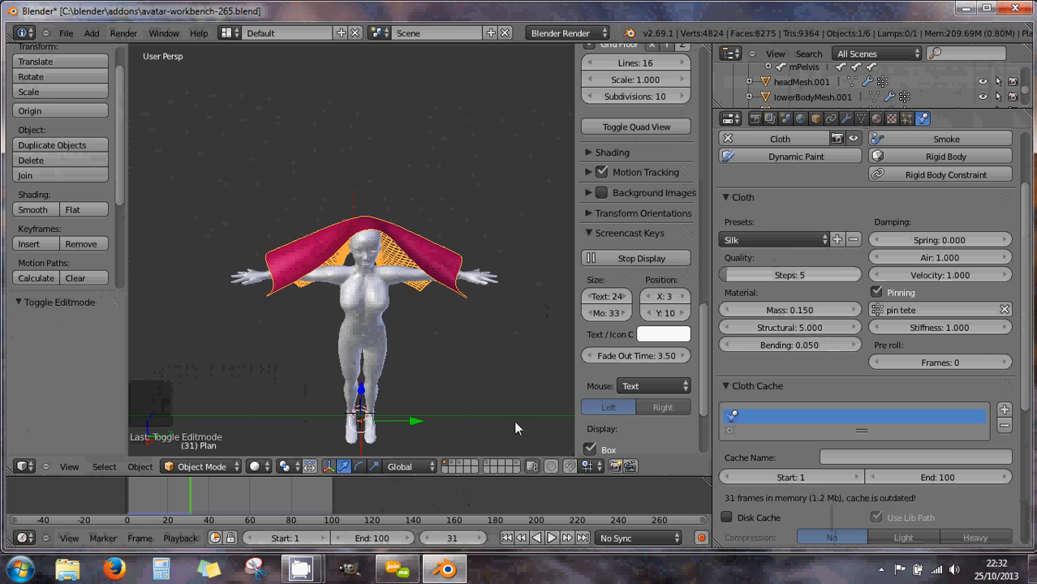
{"action": "left_click", "coordinate": [552, 539]}
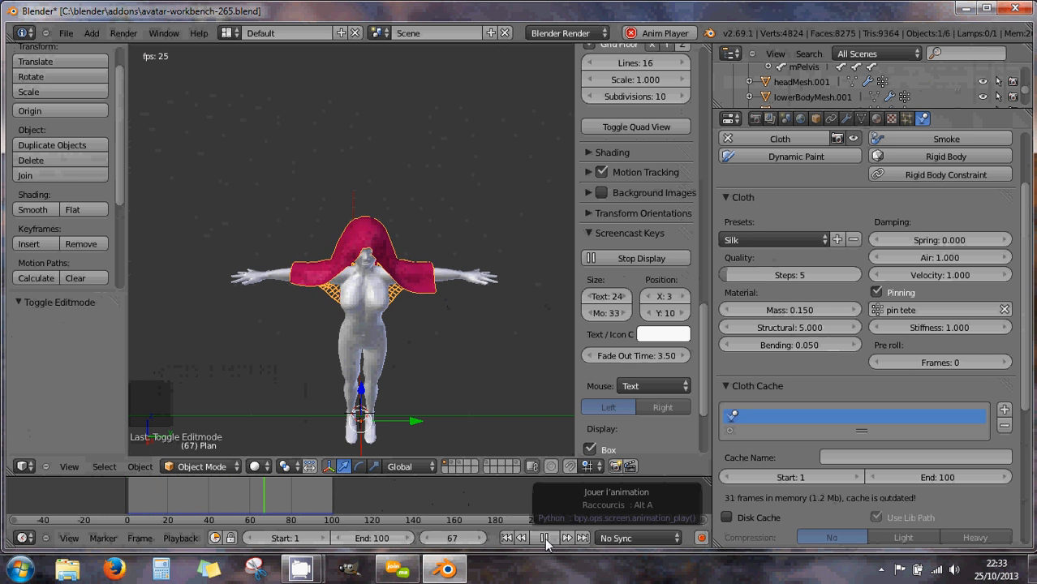
{"action": "left_click", "coordinate": [545, 541]}
{"action": "scroll", "coordinate": [386, 410], "scroll_direction": "up", "scroll_amount": 2}
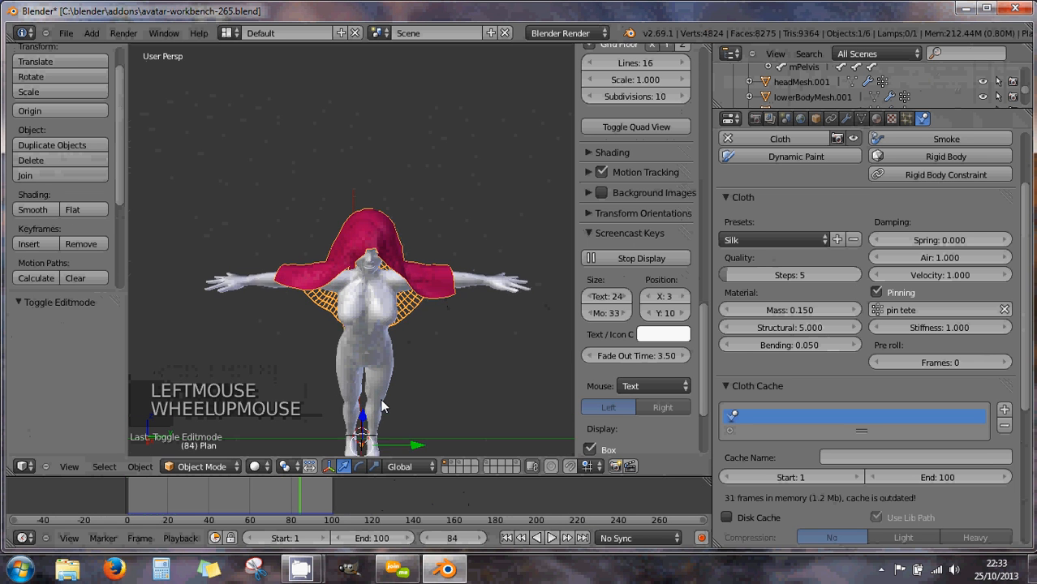
{"action": "middle_click_drag", "start_coordinate": [385, 410], "coordinate": [393, 329]}
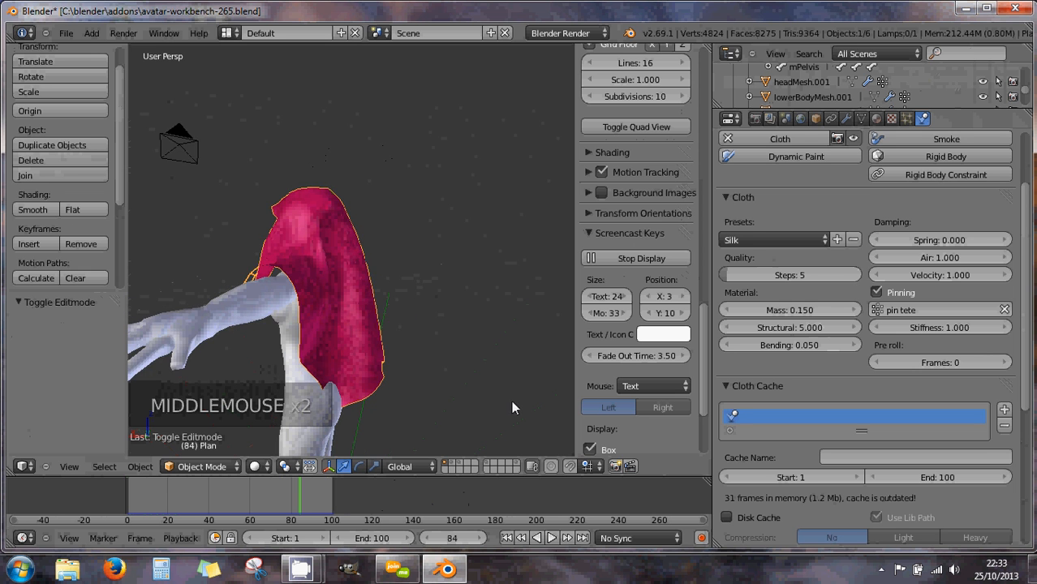
{"action": "middle_click_drag", "start_coordinate": [433, 409], "coordinate": [542, 387]}
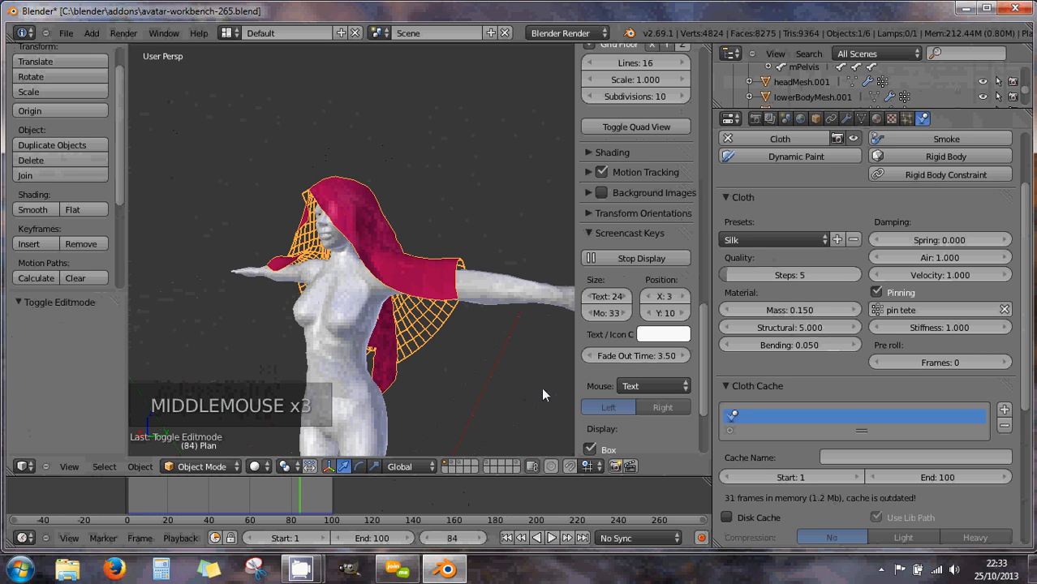
Raise the cloth's Subsurf view subdivisions to 2 and check the smoothed veil from back and front
{"action": "left_click", "coordinate": [846, 119]}
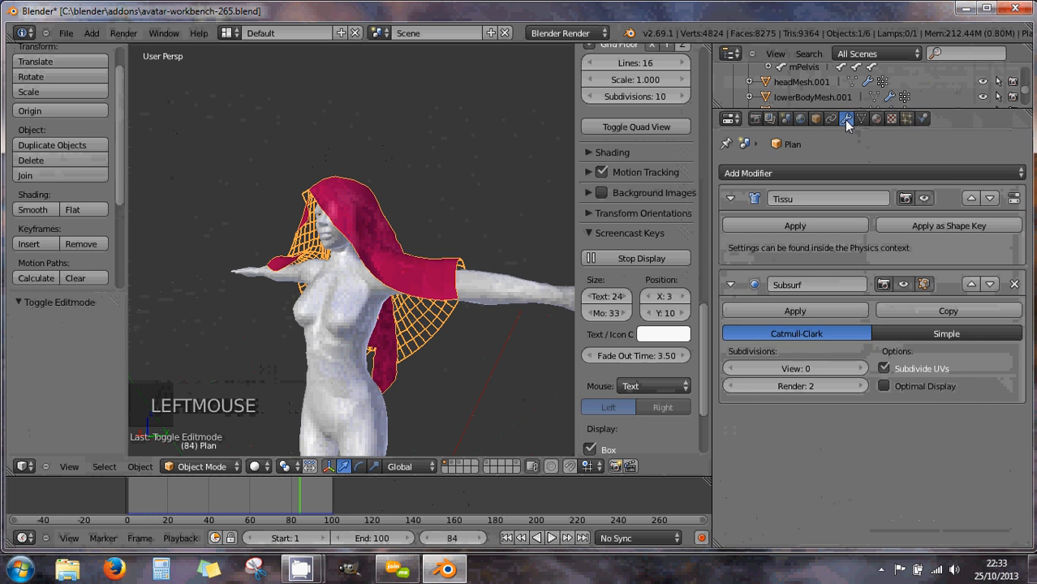
{"action": "left_click", "coordinate": [858, 369]}
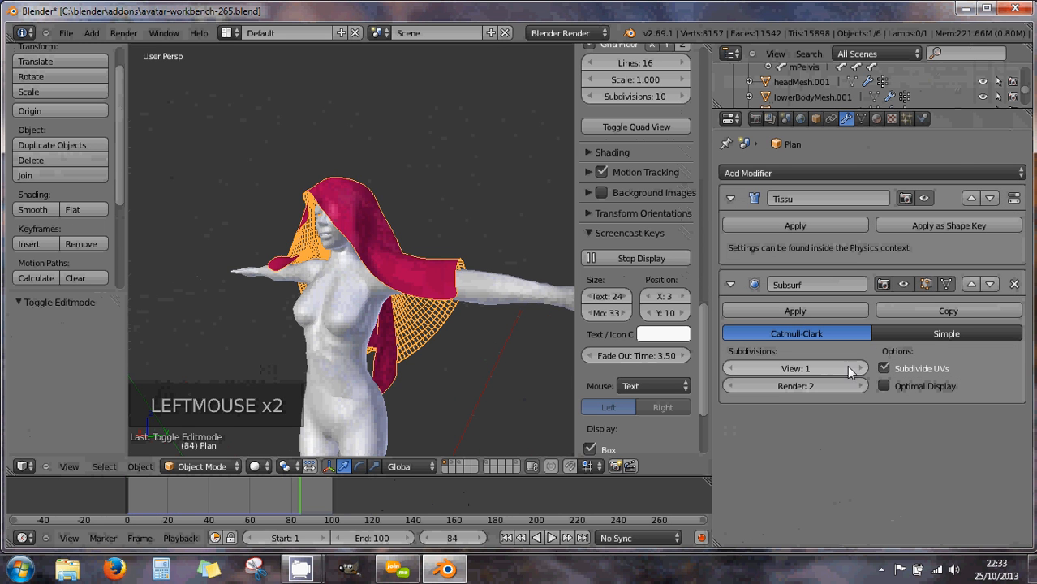
{"action": "middle_click_drag", "start_coordinate": [538, 331], "coordinate": [366, 339]}
{"action": "left_click", "coordinate": [861, 370]}
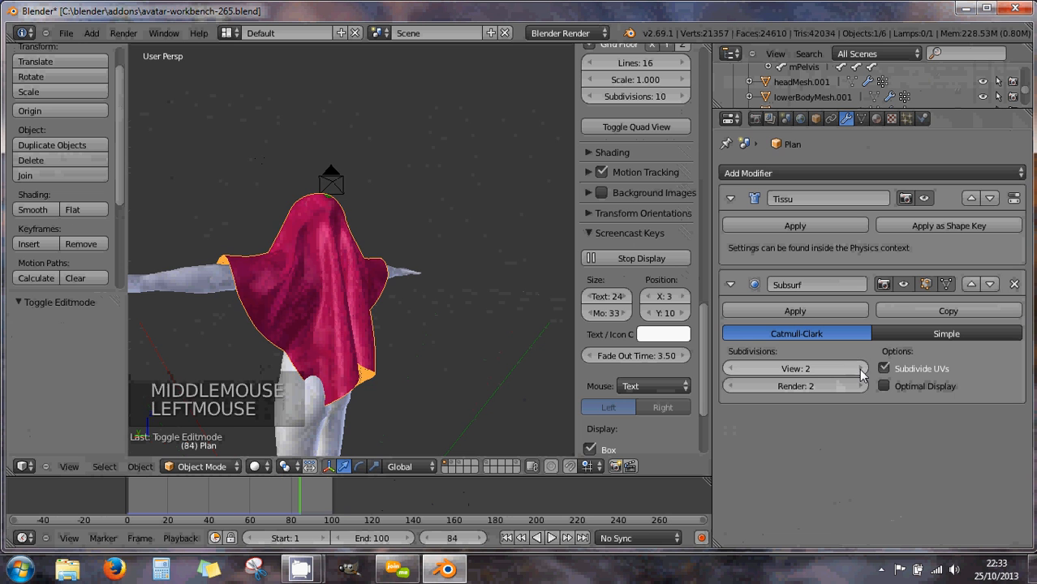
{"action": "middle_click_drag", "start_coordinate": [305, 357], "coordinate": [497, 317]}
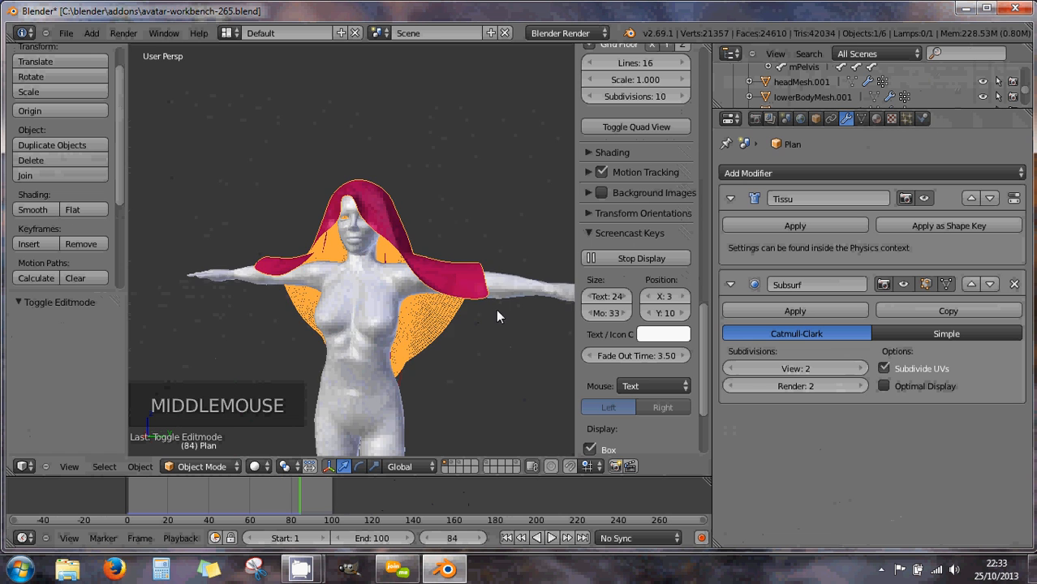
Lower the cloth's Subsurf view subdivisions to 1, and compare Flat shading on it before setting Smooth shading
{"action": "scroll", "coordinate": [496, 312], "scroll_direction": "up", "scroll_amount": 2}
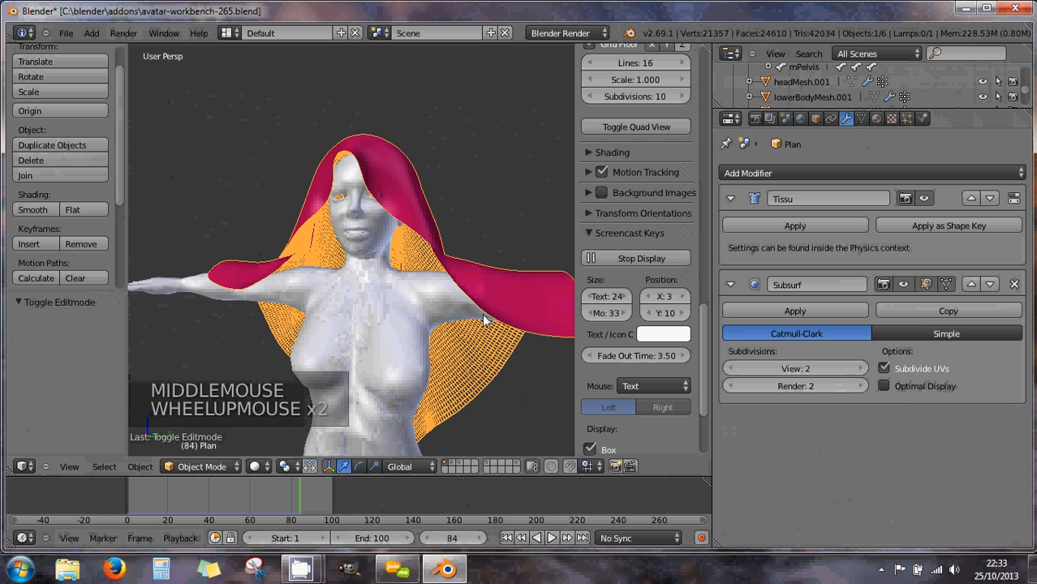
{"action": "left_click", "coordinate": [735, 370]}
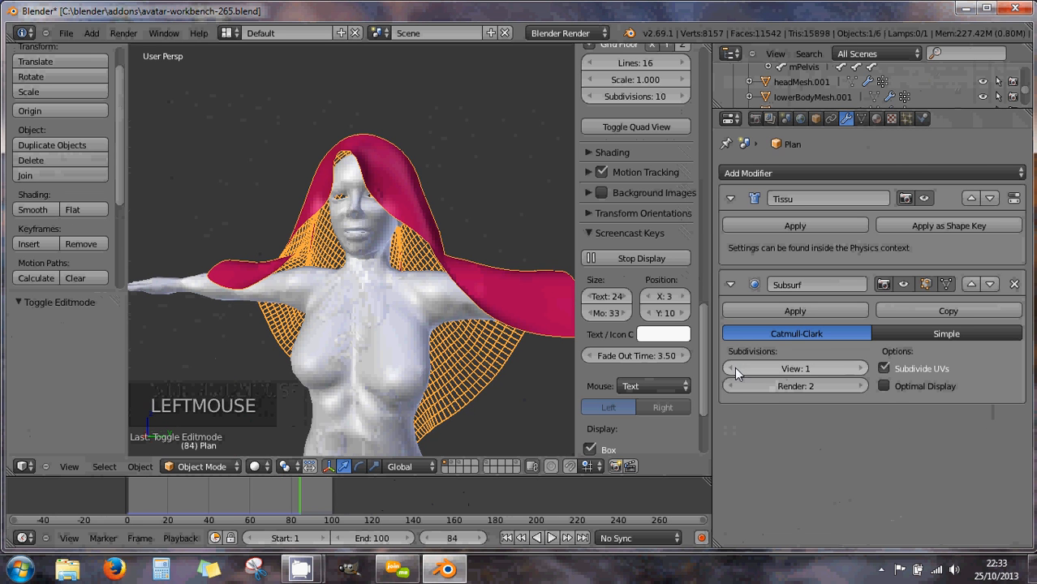
{"action": "middle_click_drag", "start_coordinate": [509, 300], "coordinate": [373, 328]}
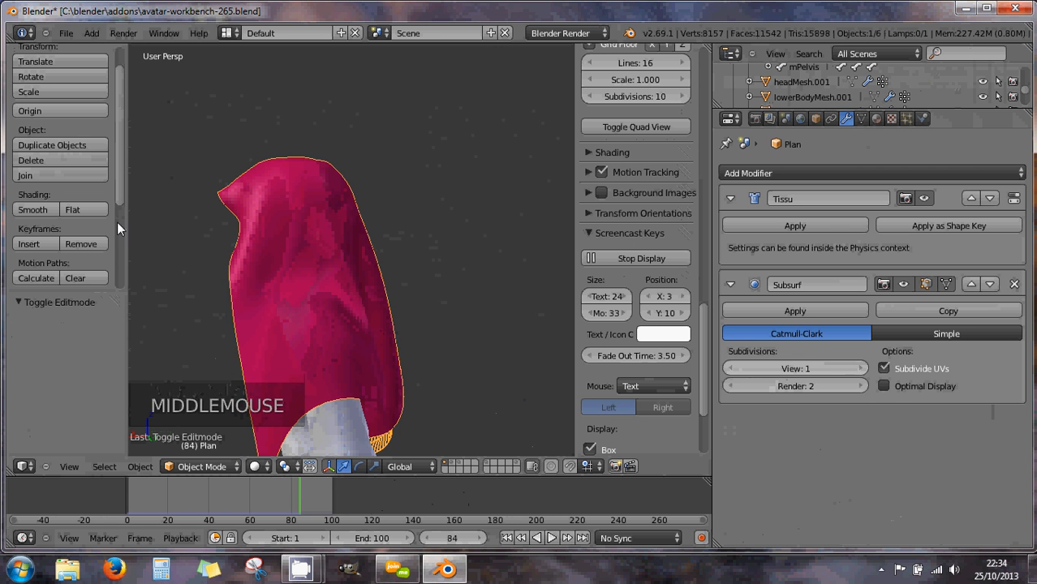
{"action": "left_click", "coordinate": [89, 209]}
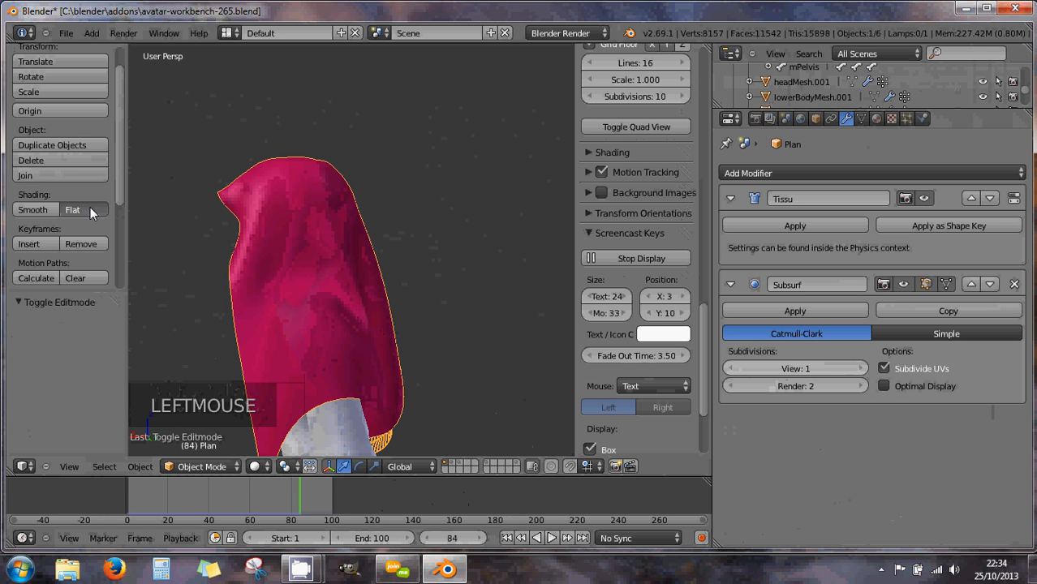
{"action": "left_click", "coordinate": [37, 209]}
{"action": "scroll", "coordinate": [219, 284], "scroll_direction": "down", "scroll_amount": 2}
{"action": "middle_click_drag", "start_coordinate": [212, 295], "coordinate": [350, 276]}
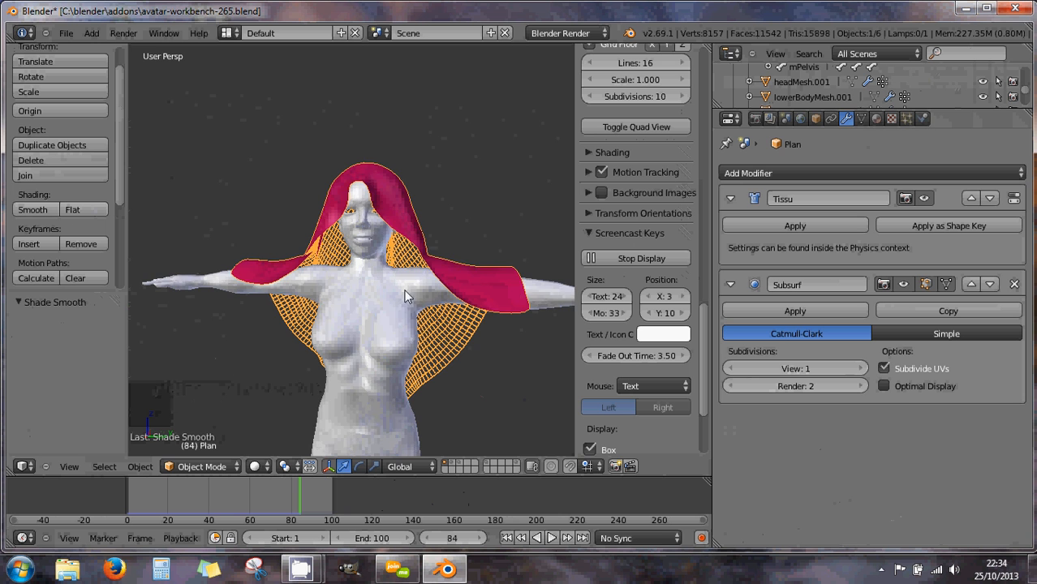
Examine the smoothed veil's drape on the avatar from the front, side and back
{"action": "scroll", "coordinate": [410, 299], "scroll_direction": "down", "scroll_amount": 2}
{"action": "middle_click_drag", "start_coordinate": [410, 300], "coordinate": [349, 311]}
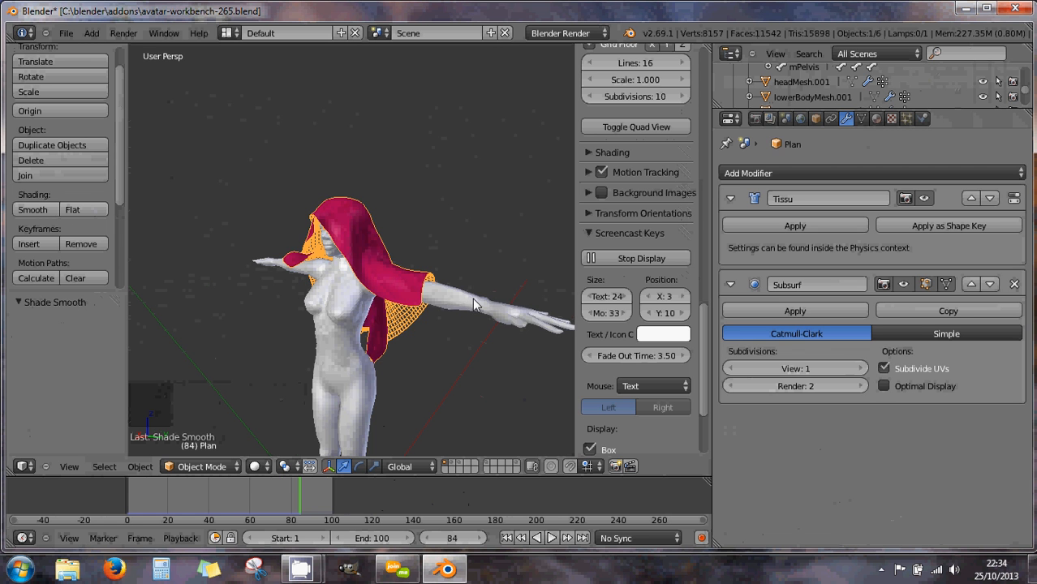
{"action": "middle_click_drag", "start_coordinate": [449, 302], "coordinate": [315, 309]}
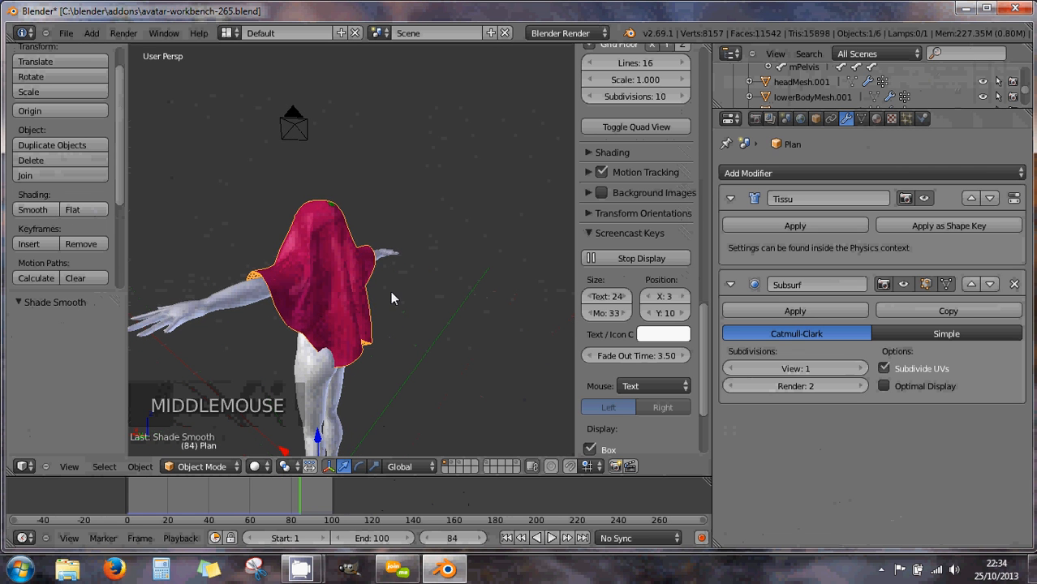
{"action": "middle_click_drag", "start_coordinate": [390, 291], "coordinate": [428, 313]}
{"action": "scroll", "coordinate": [405, 290], "scroll_direction": "up", "scroll_amount": 4}
{"action": "scroll", "coordinate": [380, 303], "scroll_direction": "down", "scroll_amount": 2}
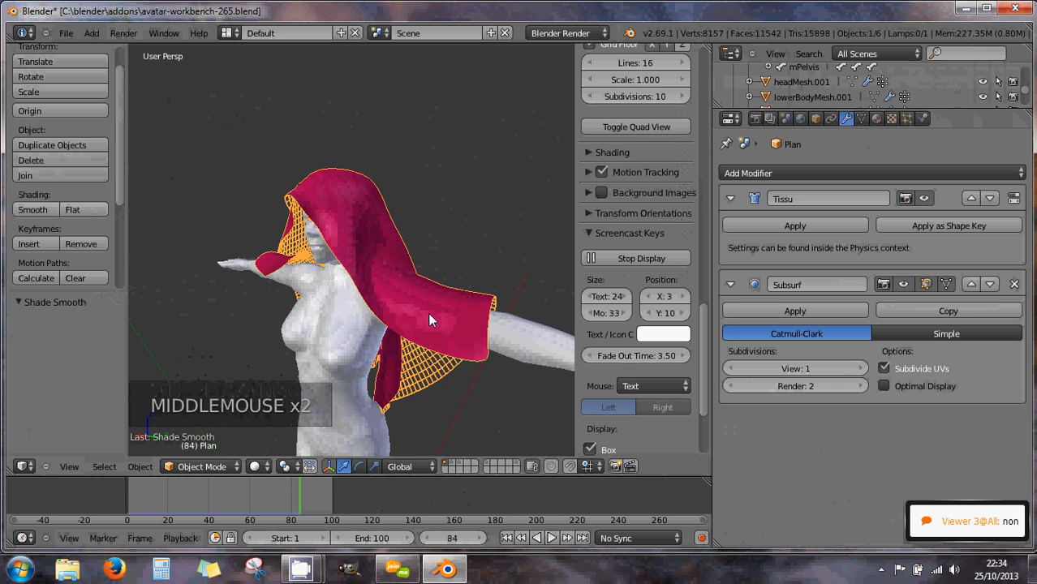
{"action": "scroll", "coordinate": [427, 312], "scroll_direction": "down", "scroll_amount": 1}
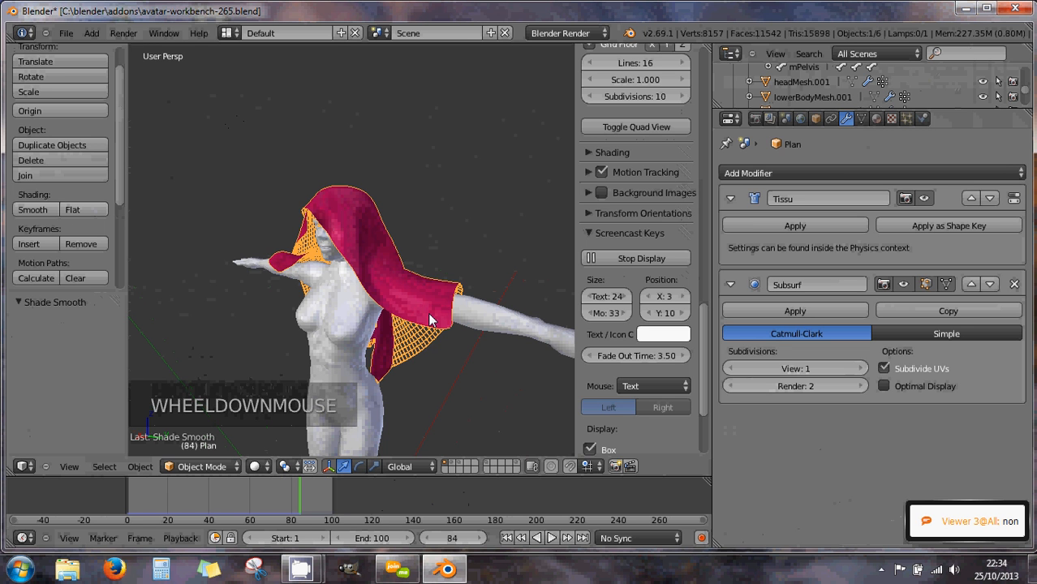
{"action": "middle_click_drag", "start_coordinate": [441, 302], "coordinate": [370, 302]}
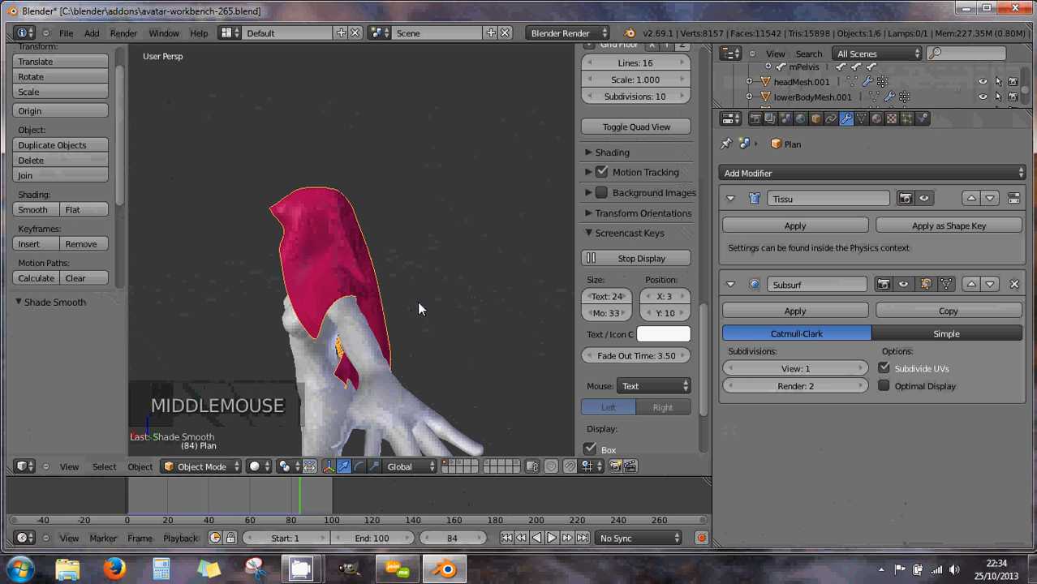
Toggle the Subsurf modifier's Optimal Display option on and off to compare its effect on the veil, leaving it off
{"action": "left_click", "coordinate": [882, 385]}
{"action": "left_click", "coordinate": [882, 385]}
{"action": "left_click", "coordinate": [883, 384]}
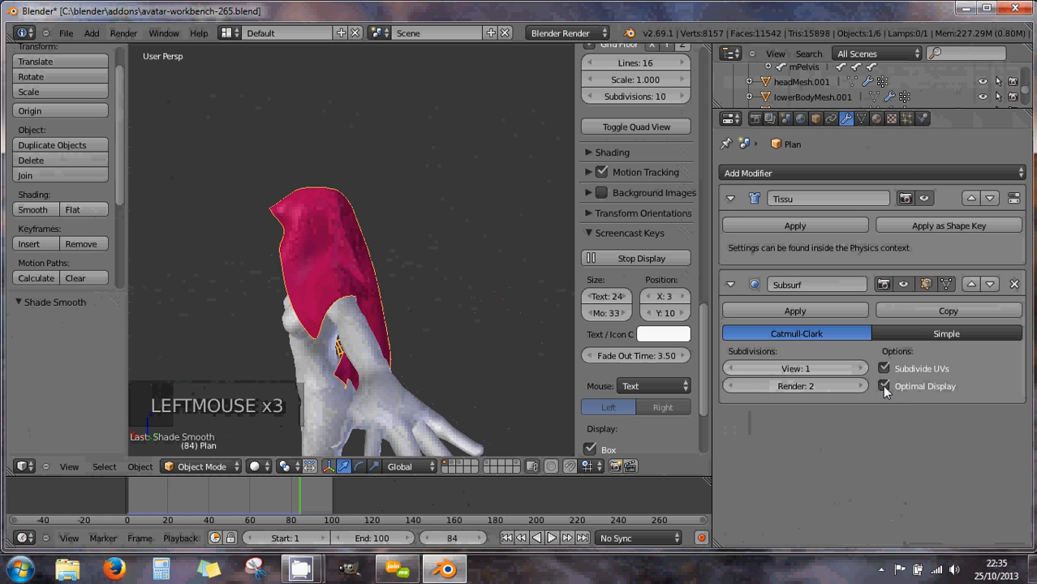
{"action": "scroll", "coordinate": [438, 312], "scroll_direction": "up", "scroll_amount": 4}
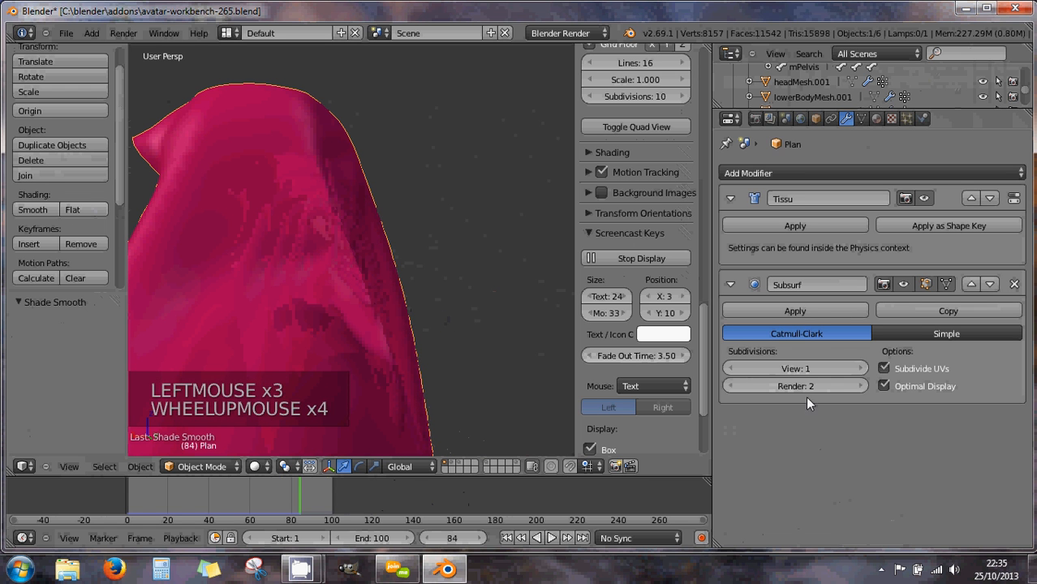
{"action": "left_click", "coordinate": [886, 387]}
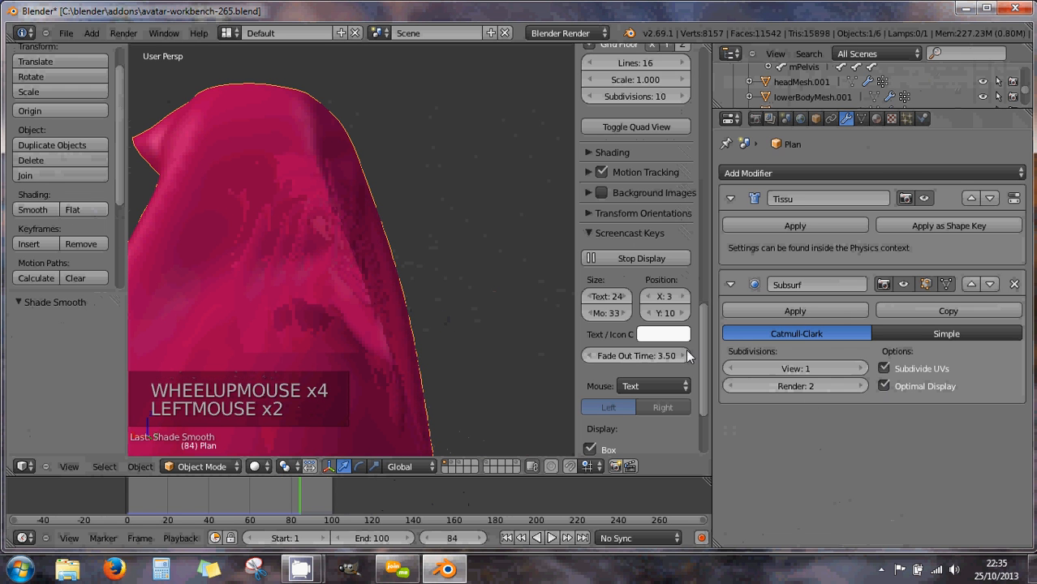
{"action": "middle_click_drag", "start_coordinate": [312, 244], "coordinate": [255, 236]}
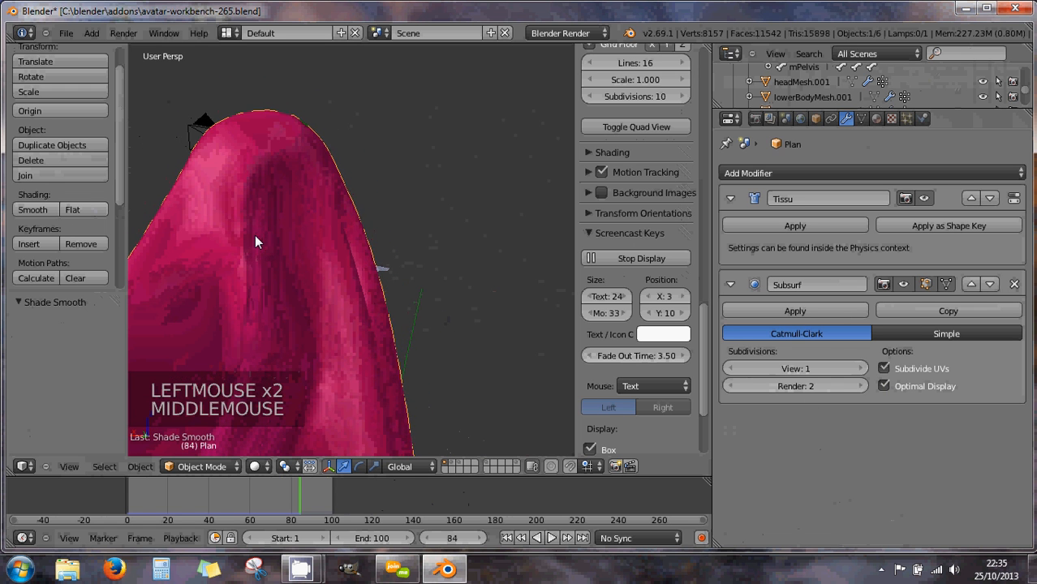
{"action": "left_click", "coordinate": [884, 387]}
{"action": "left_click", "coordinate": [884, 387]}
{"action": "left_click", "coordinate": [884, 387]}
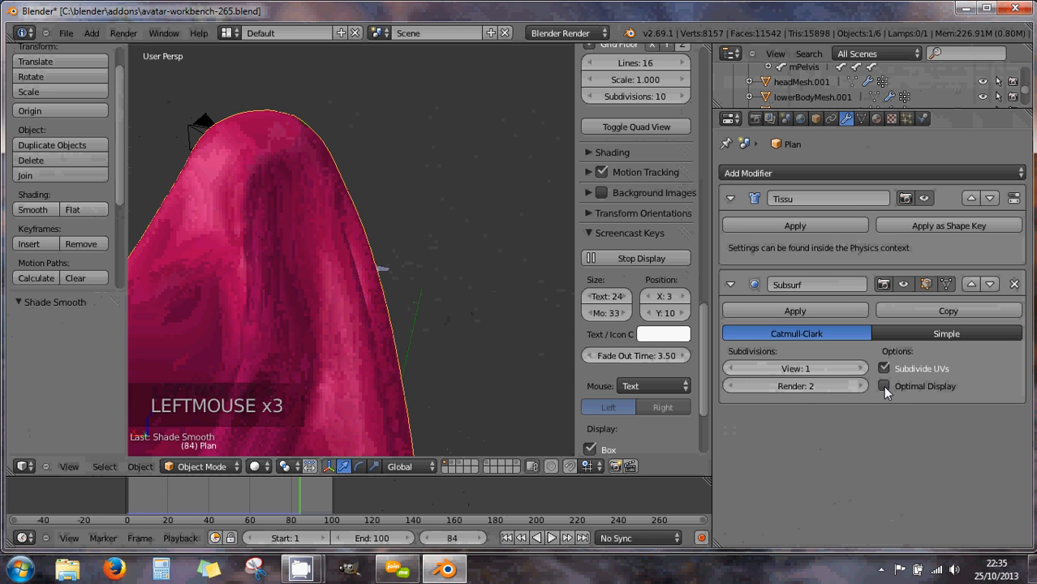
{"action": "left_click", "coordinate": [883, 386]}
{"action": "left_click", "coordinate": [883, 385]}
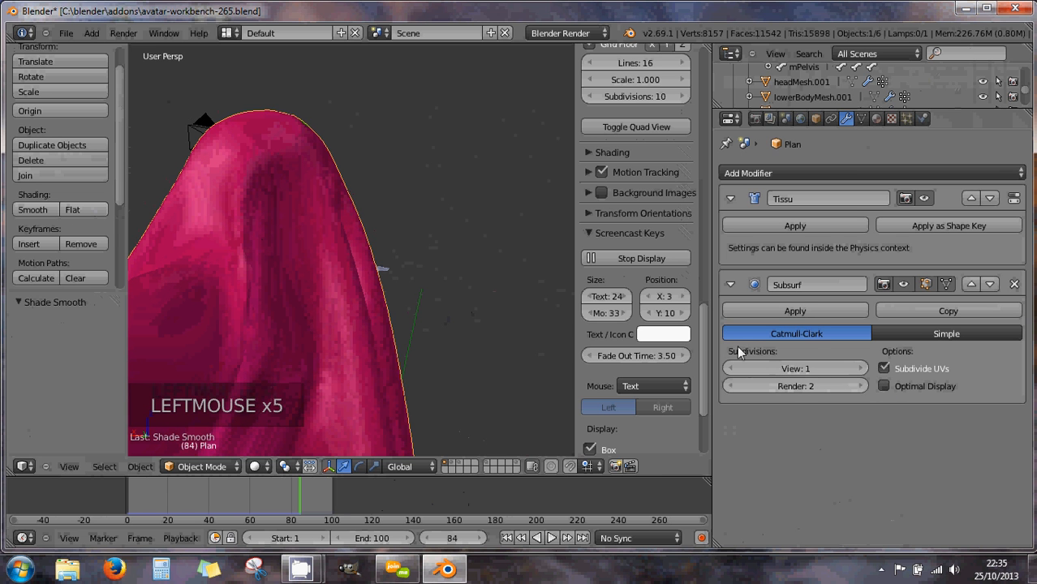
Set the Subsurf view subdivisions to 2 and check the whole veil from the front
{"action": "left_click", "coordinate": [863, 368]}
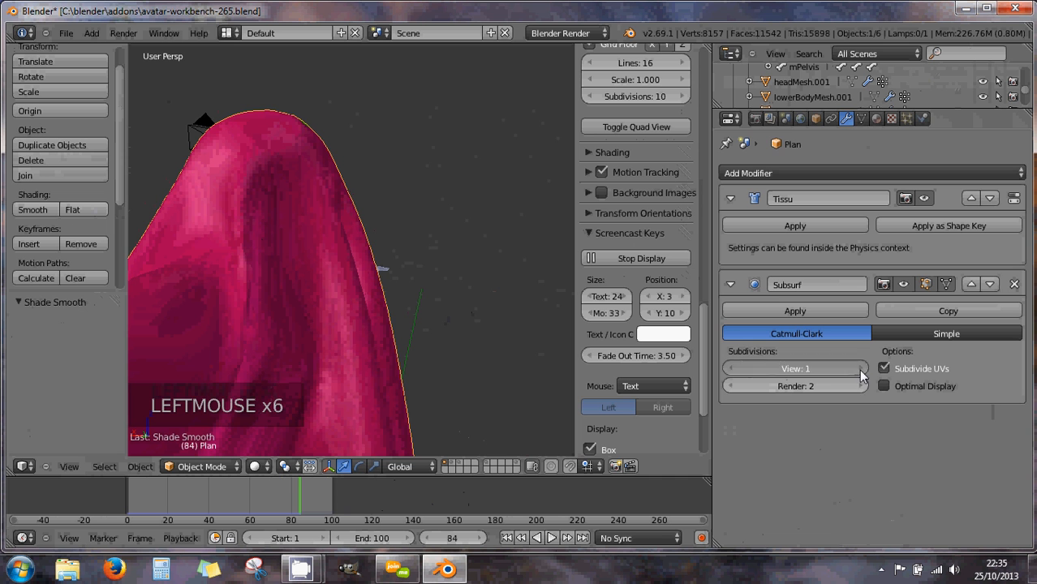
{"action": "middle_click_drag", "start_coordinate": [338, 247], "coordinate": [456, 256]}
{"action": "scroll", "coordinate": [420, 264], "scroll_direction": "down", "scroll_amount": 5}
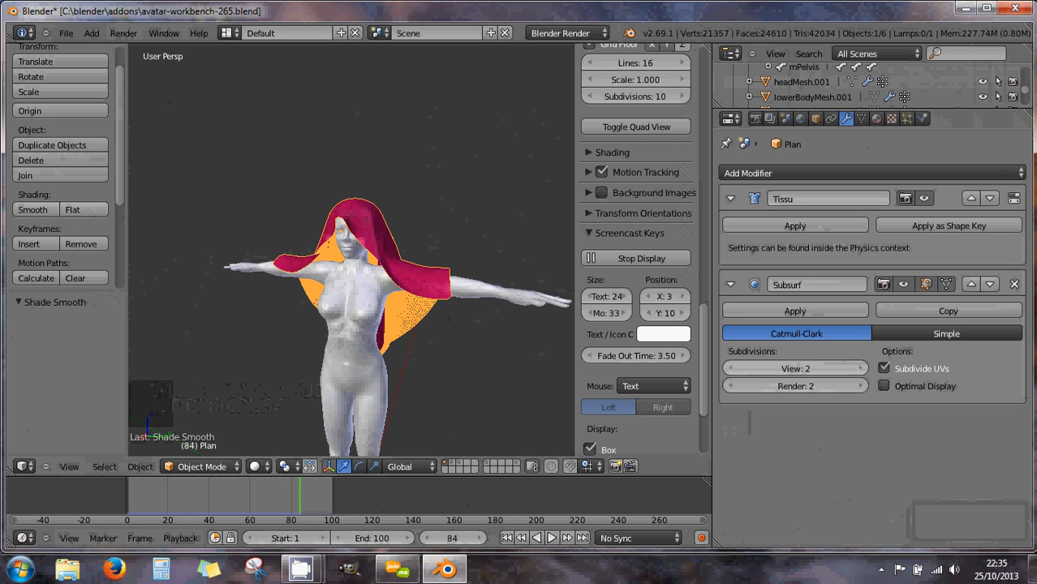
Move the Subsurf modifier above the cloth modifier and set its view subdivisions to 1
{"action": "left_click", "coordinate": [971, 285]}
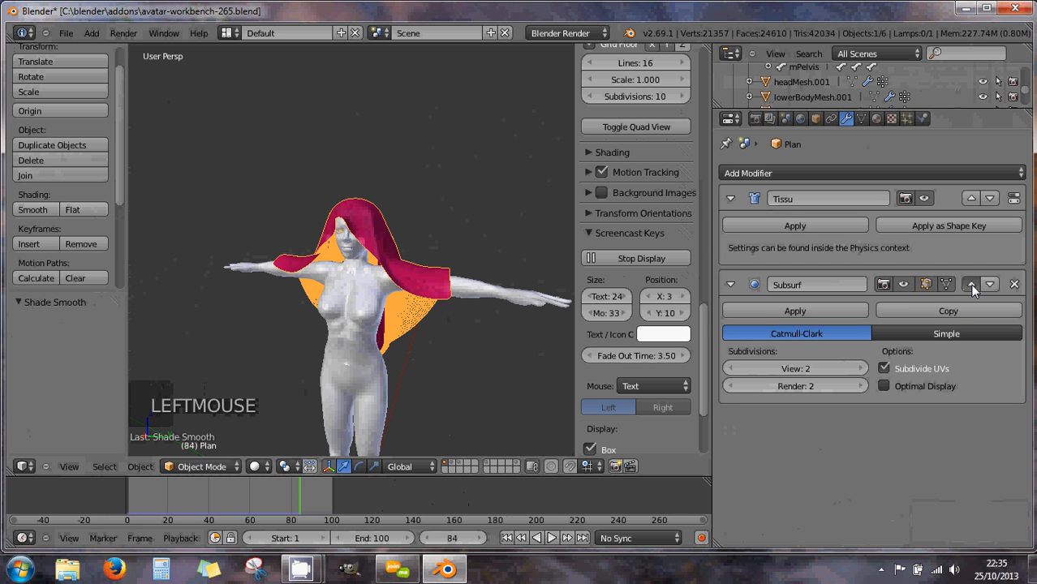
{"action": "left_click", "coordinate": [970, 284]}
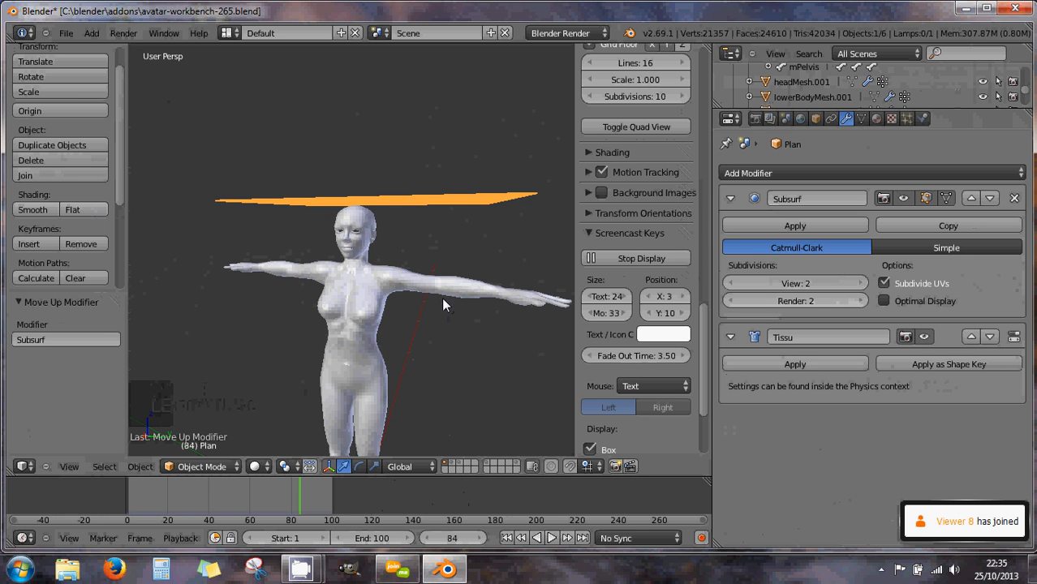
{"action": "left_click", "coordinate": [733, 285]}
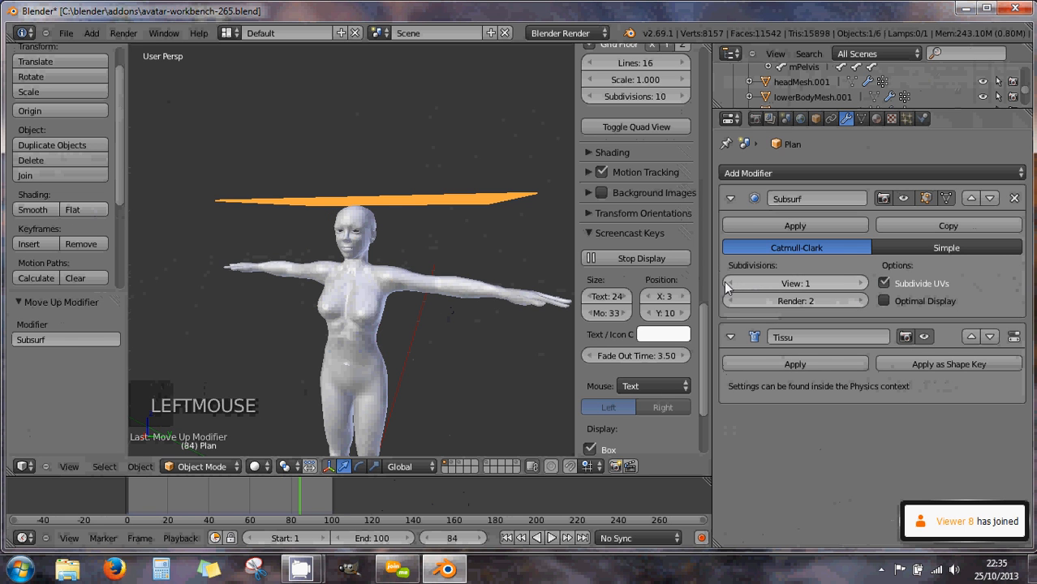
{"action": "middle_click_drag", "start_coordinate": [447, 279], "coordinate": [470, 306]}
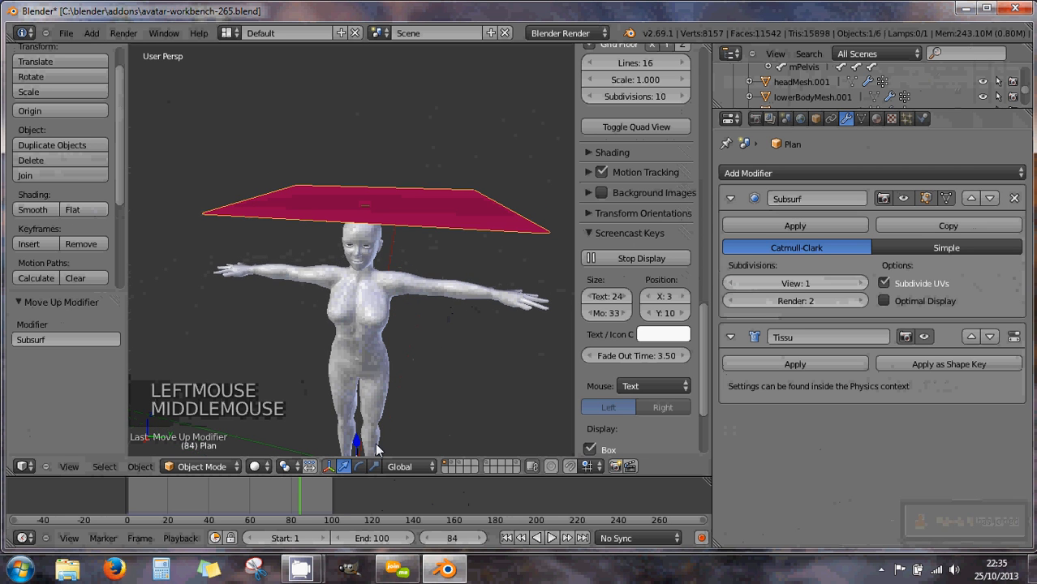
Play the cloth simulation with the Subsurf-first modifier order and stop it at frame 69
{"action": "left_click", "coordinate": [552, 538]}
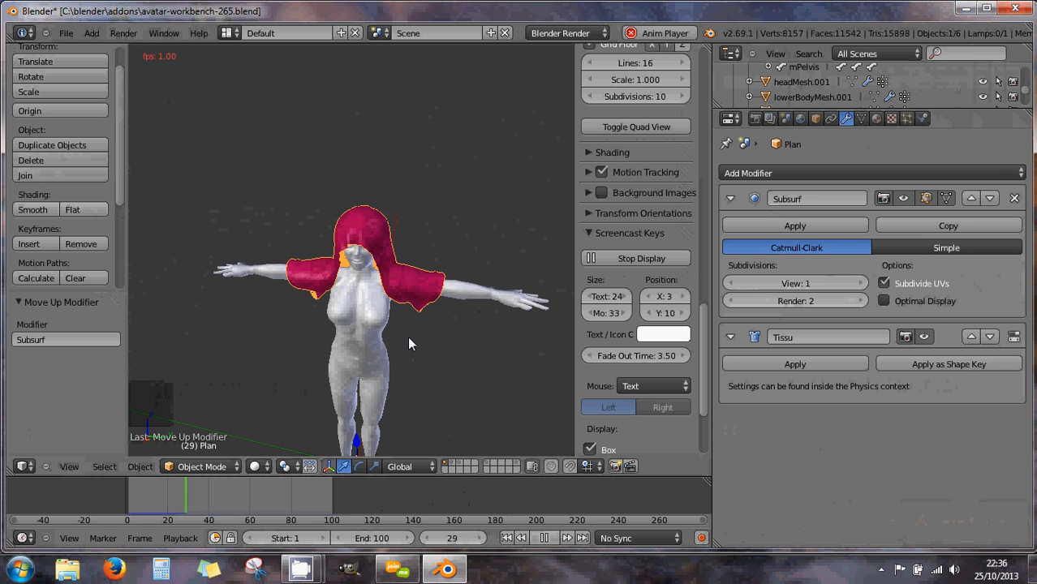
{"action": "scroll", "coordinate": [409, 341], "scroll_direction": "up", "scroll_amount": 1}
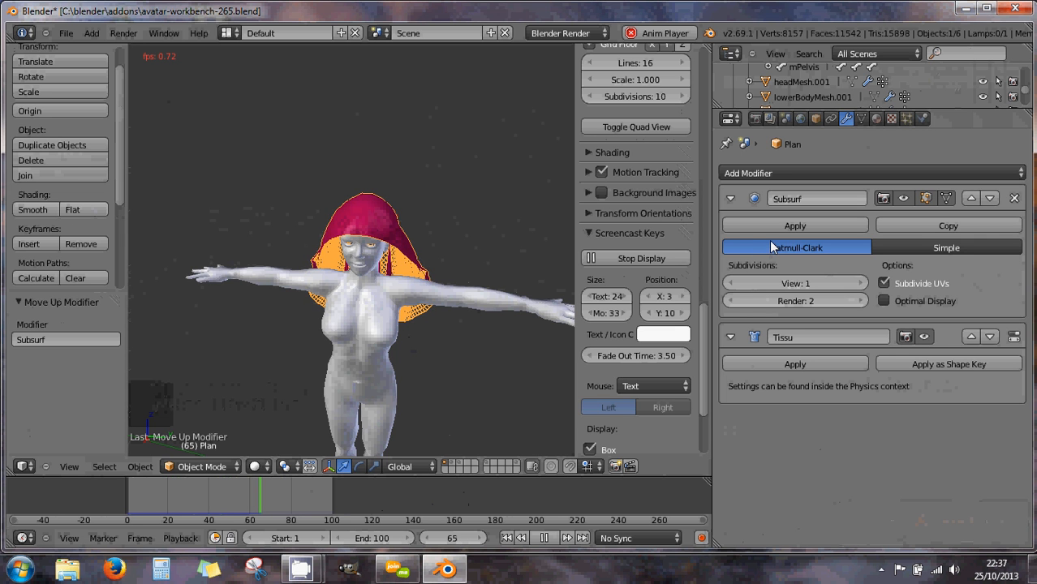
{"action": "left_click", "coordinate": [544, 539]}
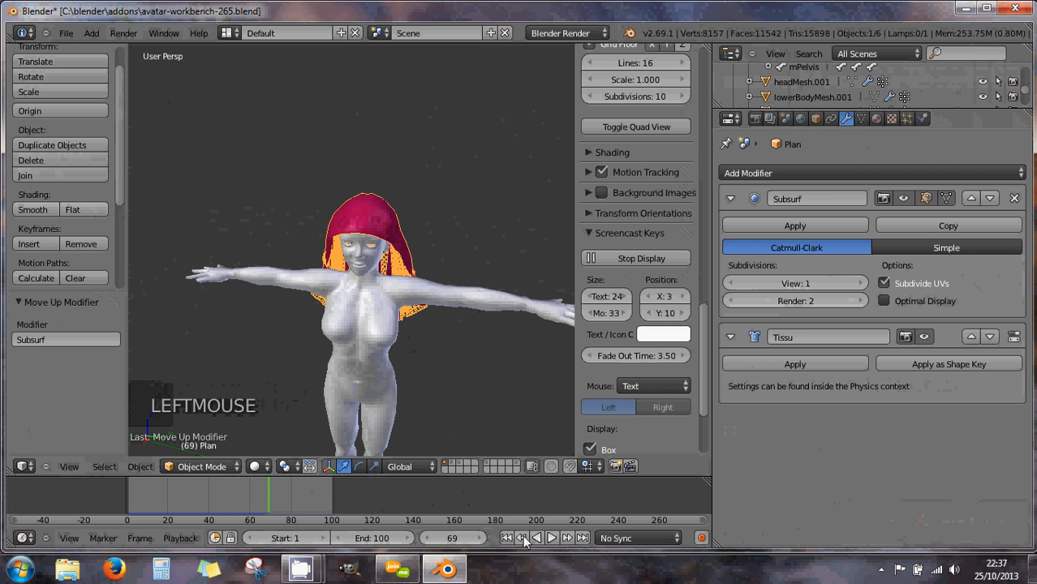
Scrub the timeline back to frame 34 and then 31, examining the veil's folds up close from the front and back
{"action": "left_click_drag", "start_coordinate": [267, 493], "coordinate": [196, 492]}
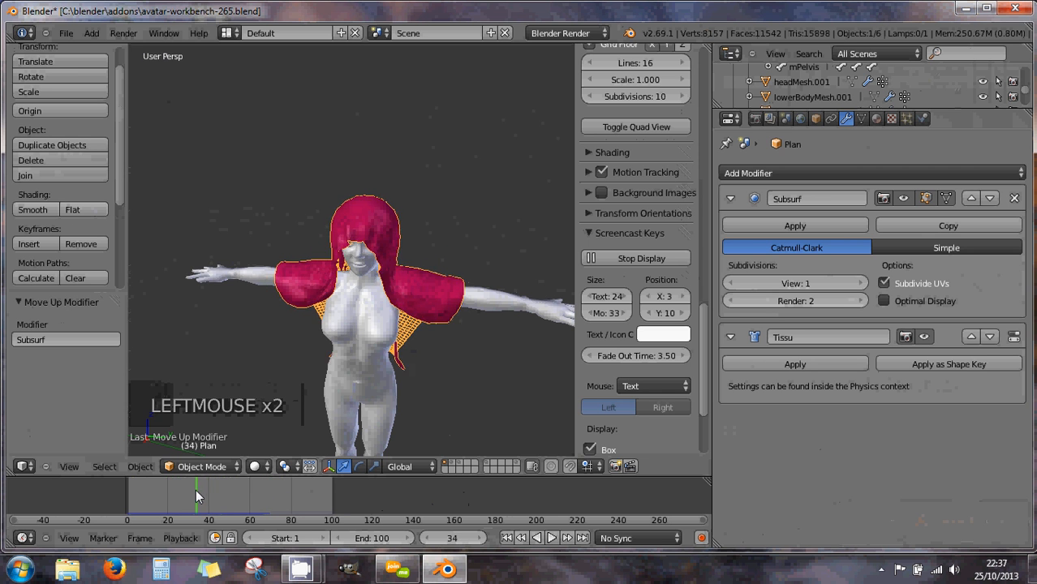
{"action": "scroll", "coordinate": [345, 380], "scroll_direction": "up", "scroll_amount": 4}
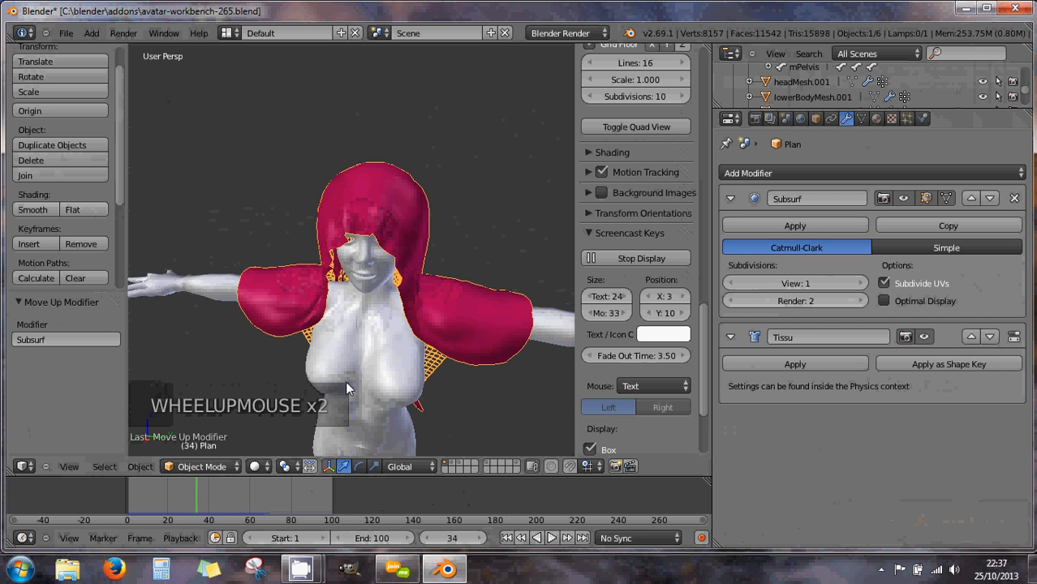
{"action": "middle_click_drag", "start_coordinate": [345, 380], "coordinate": [39, 304]}
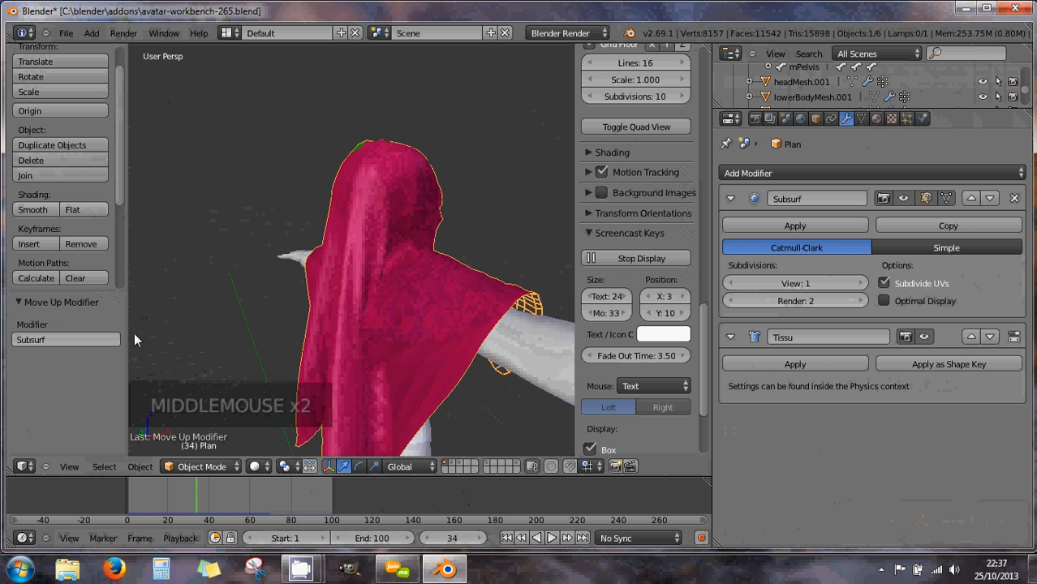
{"action": "scroll", "coordinate": [307, 339], "scroll_direction": "up", "scroll_amount": 2}
{"action": "middle_click_drag", "start_coordinate": [285, 333], "coordinate": [297, 274]}
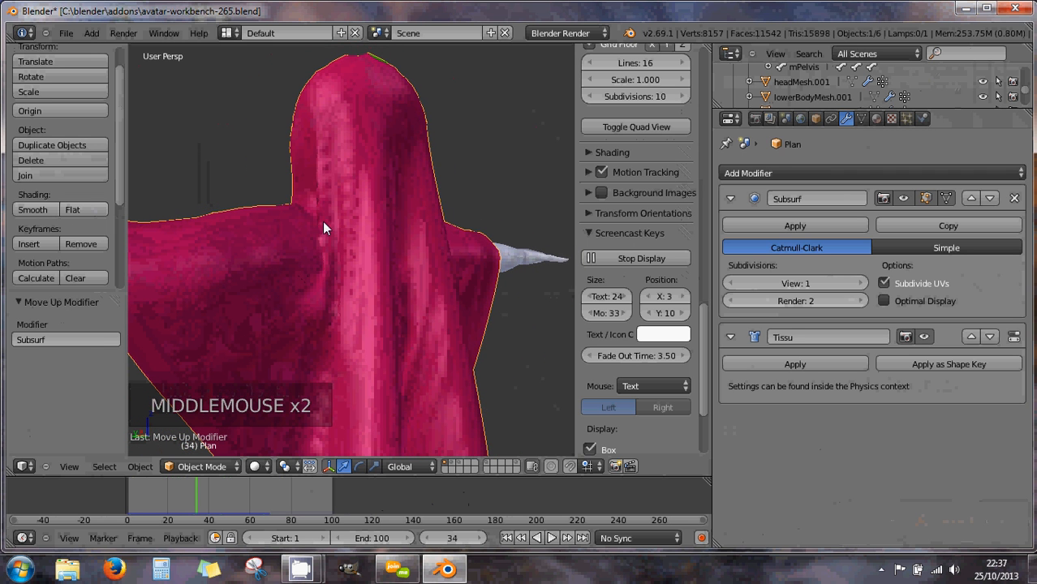
{"action": "mouse_move", "coordinate": [347, 231]}
{"action": "middle_mouse_down"}
{"action": "mouse_move", "coordinate": [336, 267]}
{"action": "mouse_move", "coordinate": [353, 250]}
{"action": "middle_mouse_up"}
{"action": "scroll", "coordinate": [348, 247], "scroll_direction": "up", "scroll_amount": 3}
{"action": "middle_click_drag", "start_coordinate": [306, 218], "coordinate": [332, 234]}
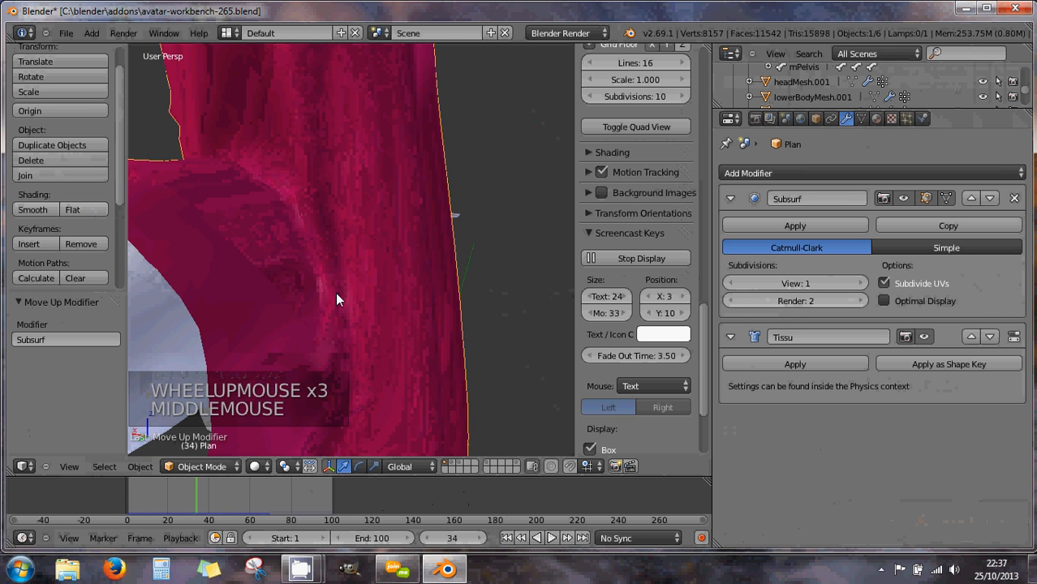
{"action": "scroll", "coordinate": [336, 297], "scroll_direction": "down", "scroll_amount": 2}
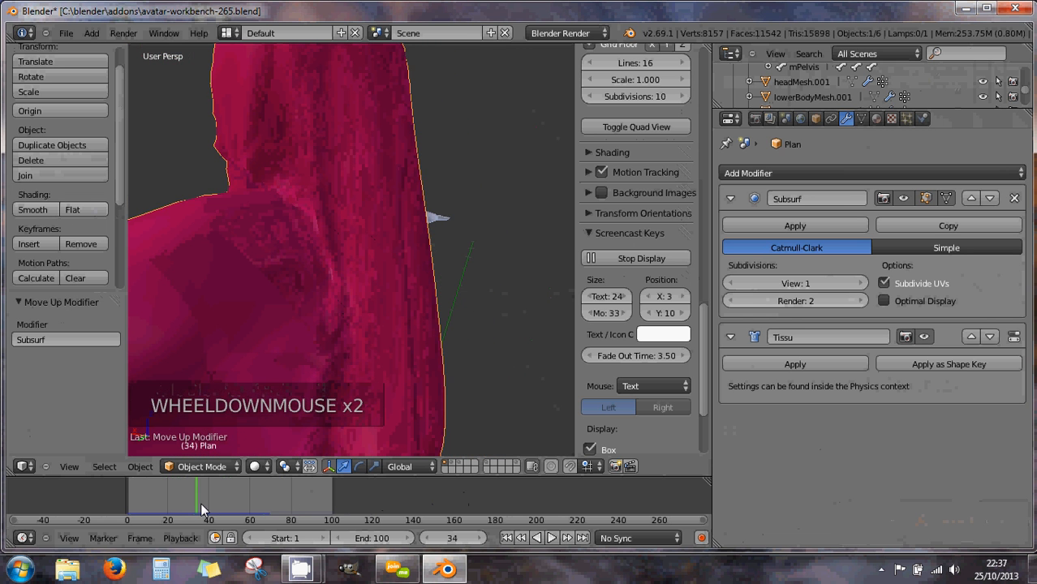
{"action": "left_click_drag", "start_coordinate": [201, 503], "coordinate": [190, 504]}
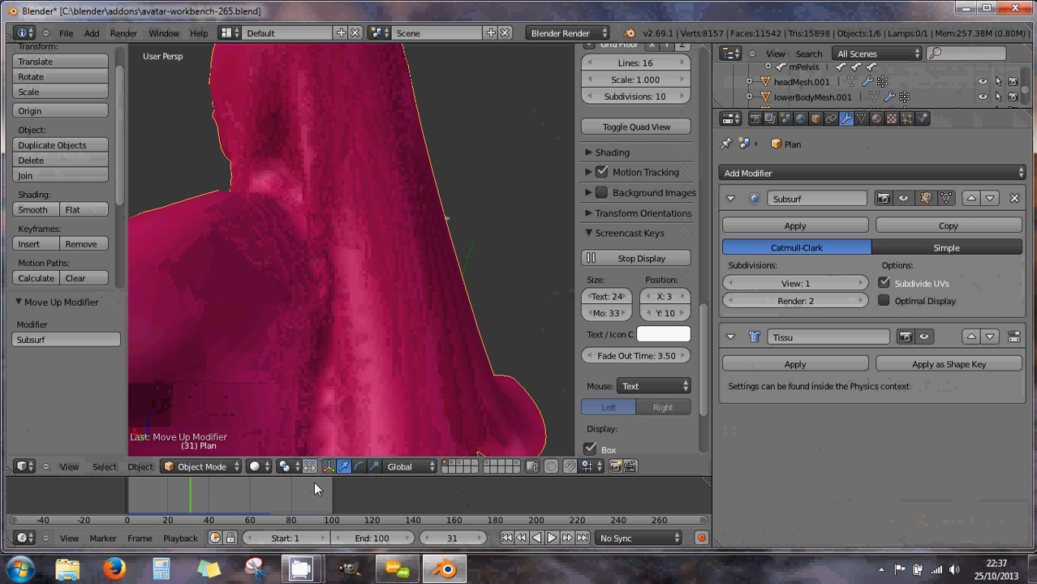
Set the Subsurf view subdivisions to 2 and open the cloth's physics settings
{"action": "left_click", "coordinate": [860, 284]}
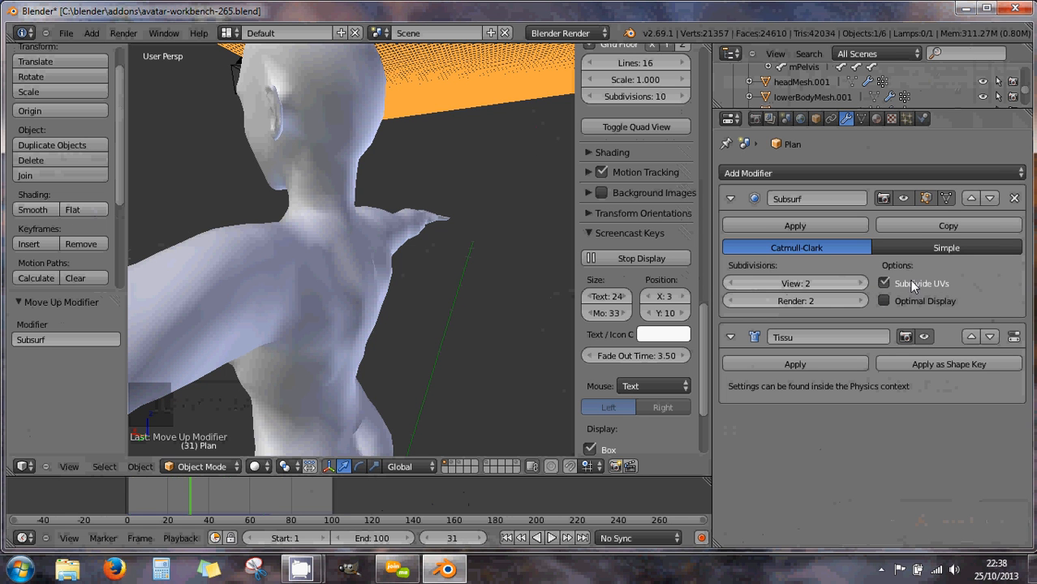
{"action": "left_click", "coordinate": [945, 200]}
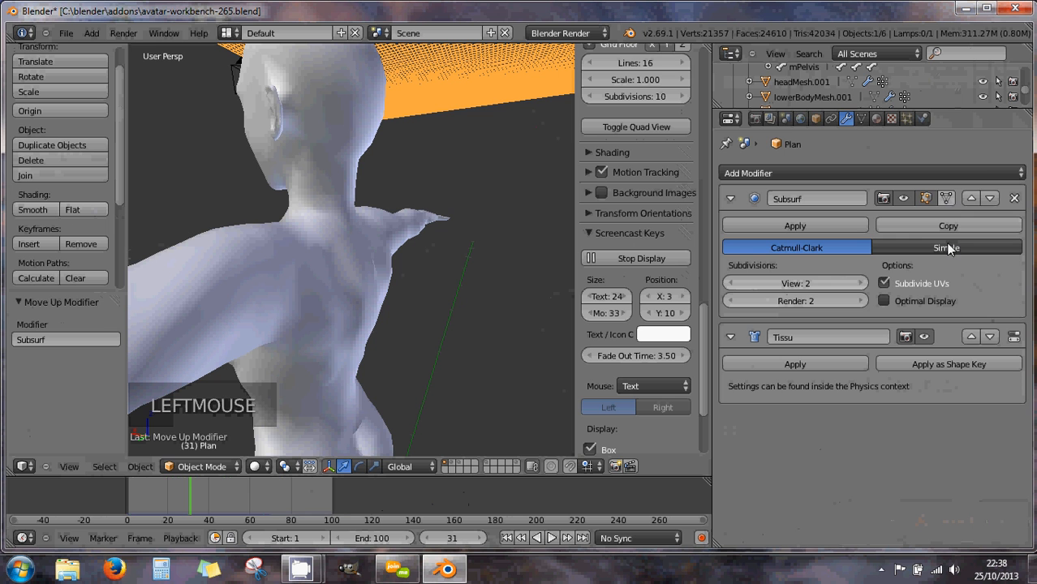
{"action": "left_click", "coordinate": [924, 120]}
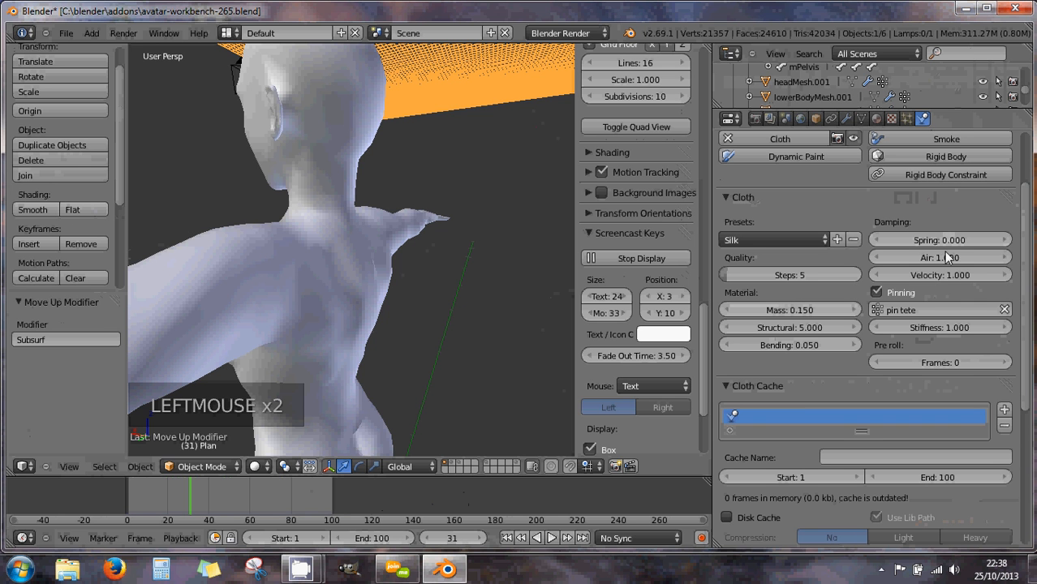
Set the cloth collision quality to 20, then play the simulation with the whole avatar in view and stop it
{"action": "scroll", "coordinate": [739, 415], "scroll_direction": "down", "scroll_amount": 7}
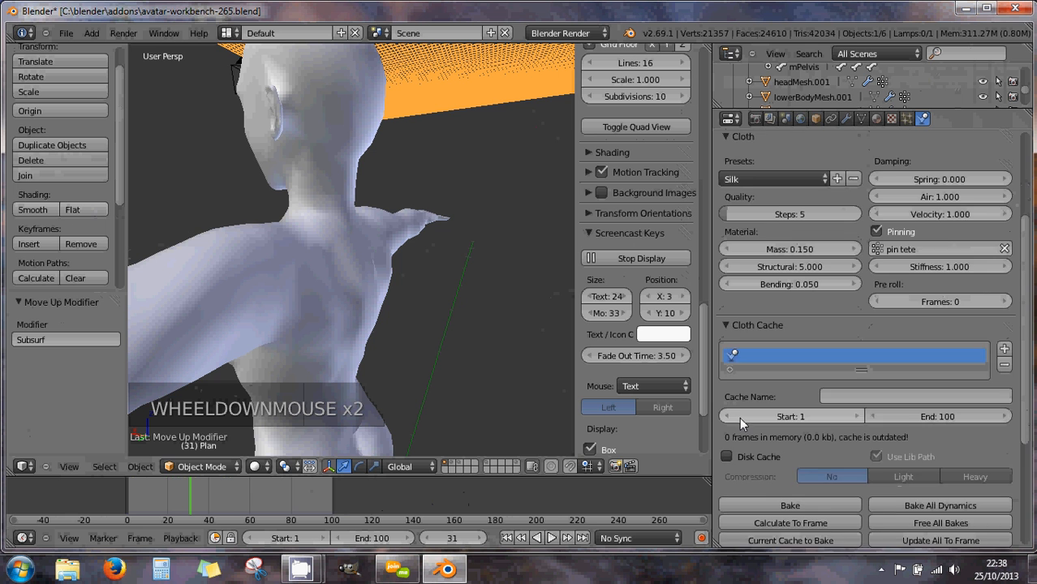
{"action": "scroll", "coordinate": [741, 426], "scroll_direction": "down", "scroll_amount": 2}
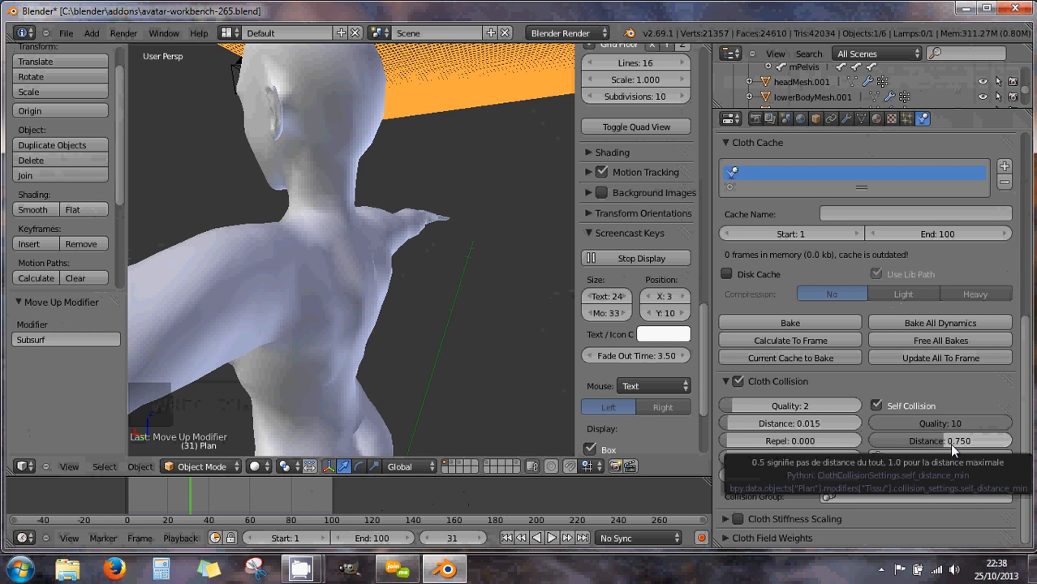
{"action": "left_click_drag", "start_coordinate": [737, 403], "coordinate": [884, 409]}
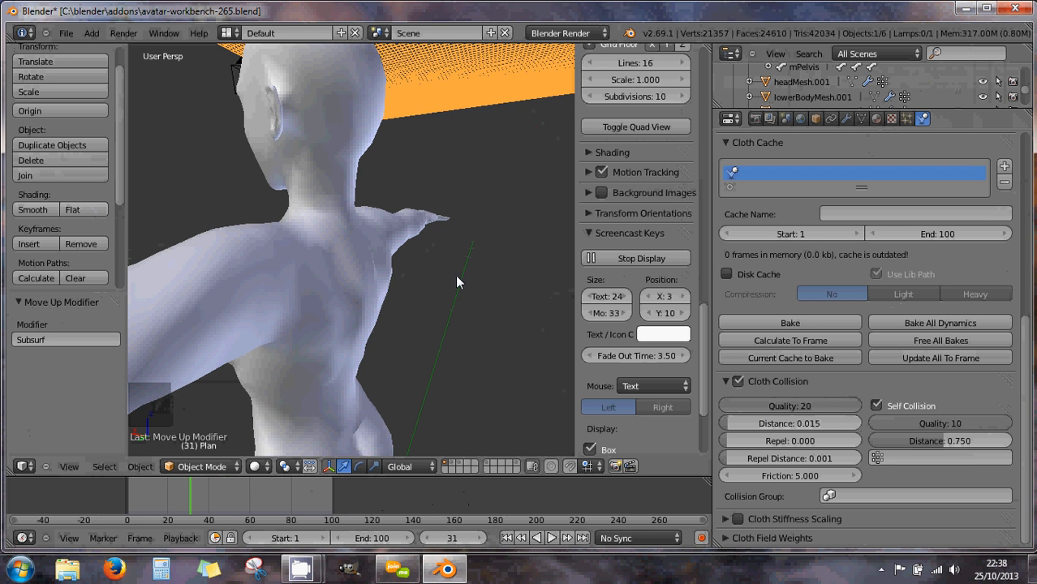
{"action": "scroll", "coordinate": [408, 224], "scroll_direction": "down", "scroll_amount": 2}
{"action": "middle_click_drag", "start_coordinate": [396, 236], "coordinate": [130, 263]}
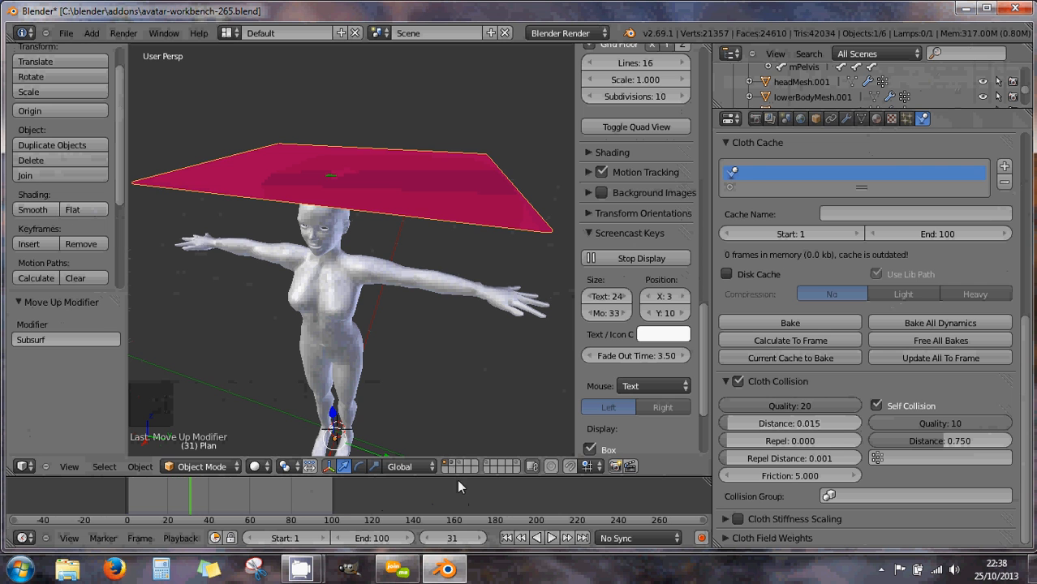
{"action": "left_click", "coordinate": [552, 537]}
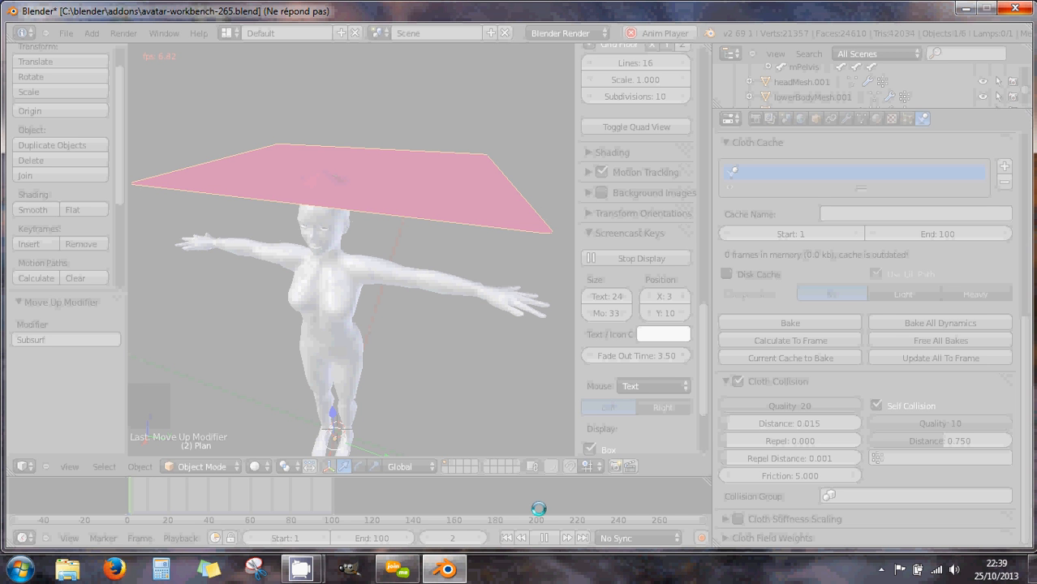
{"action": "key", "text": "Escape"}
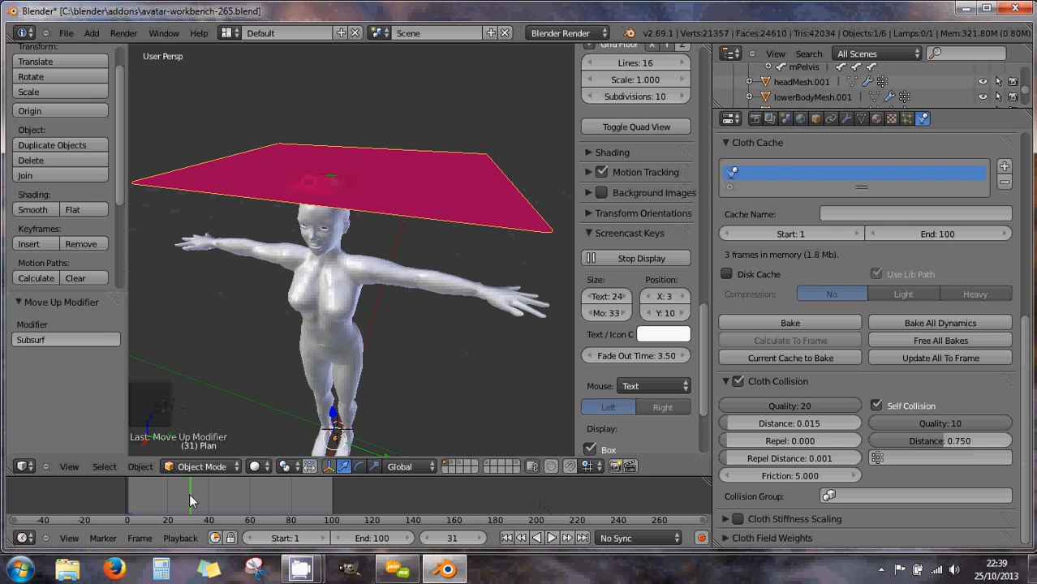
Lower the cloth collision quality to 10 and return the timeline to frame 0
{"action": "left_click_drag", "start_coordinate": [189, 494], "coordinate": [655, 491]}
{"action": "left_click_drag", "start_coordinate": [845, 408], "coordinate": [810, 409]}
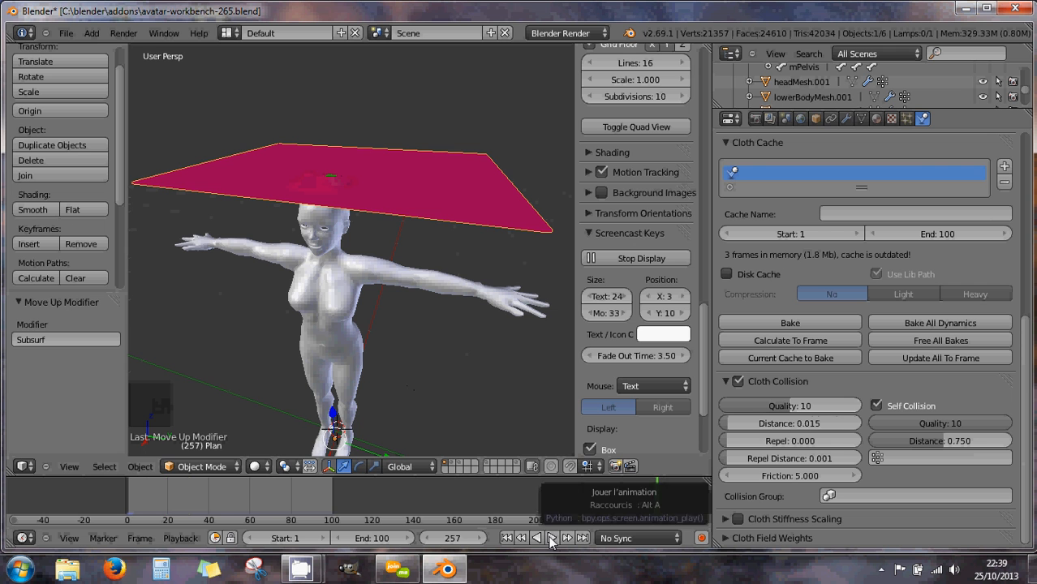
{"action": "left_click_drag", "start_coordinate": [659, 493], "coordinate": [125, 483]}
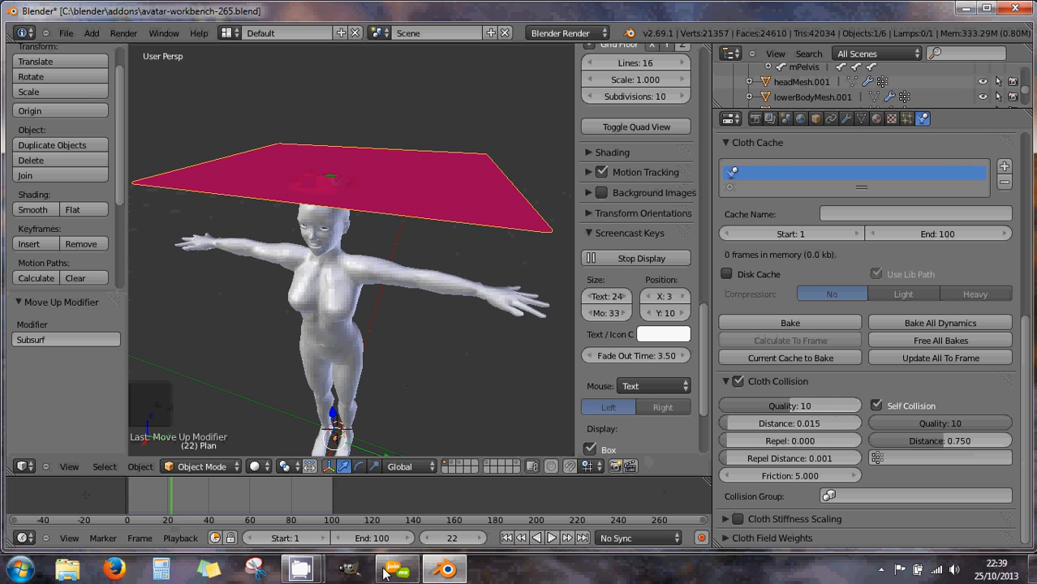
{"action": "left_click", "coordinate": [453, 538]}
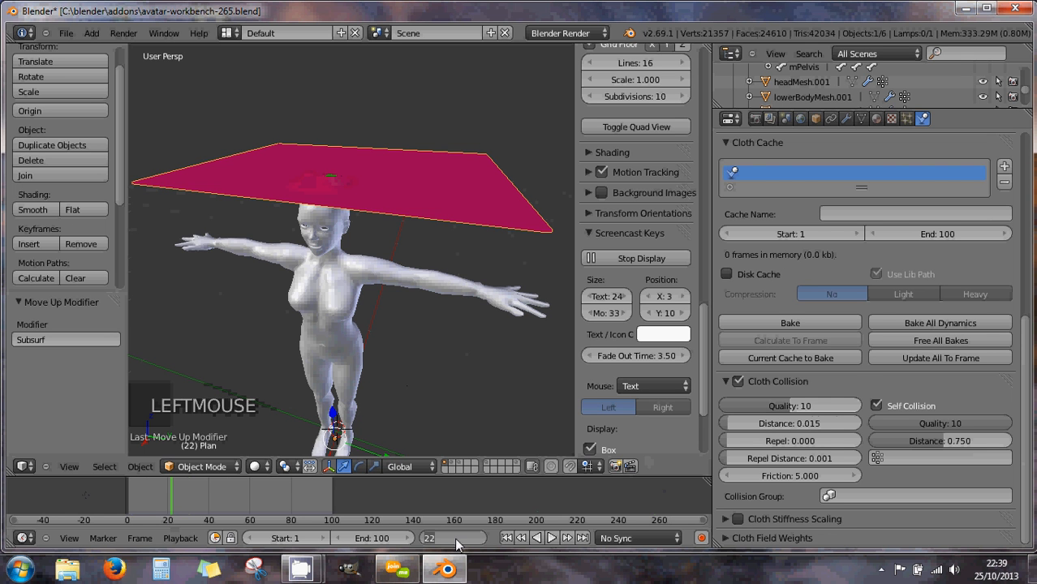
{"action": "type", "text": "0"}
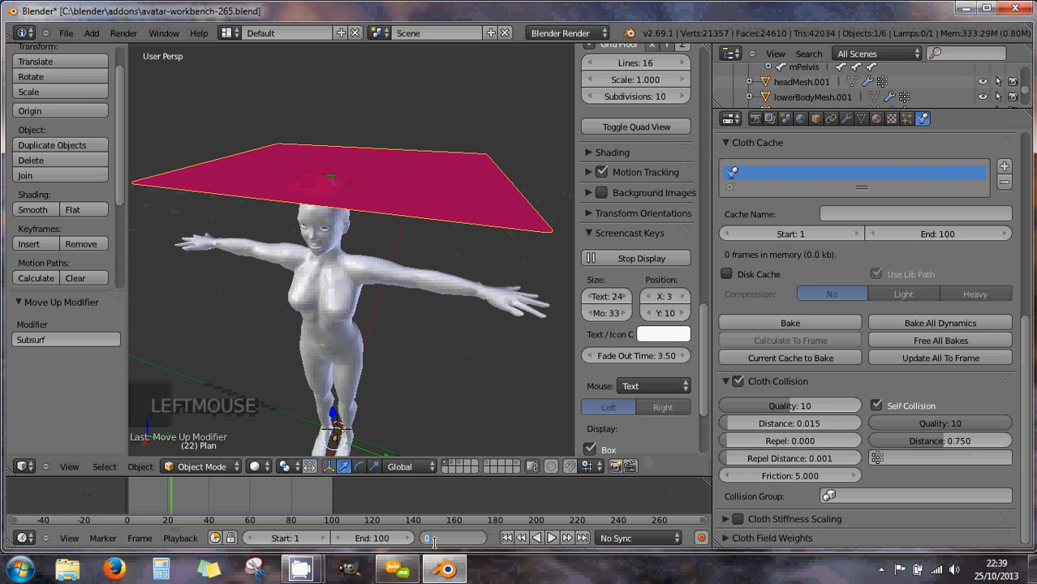
{"action": "key", "text": "Return"}
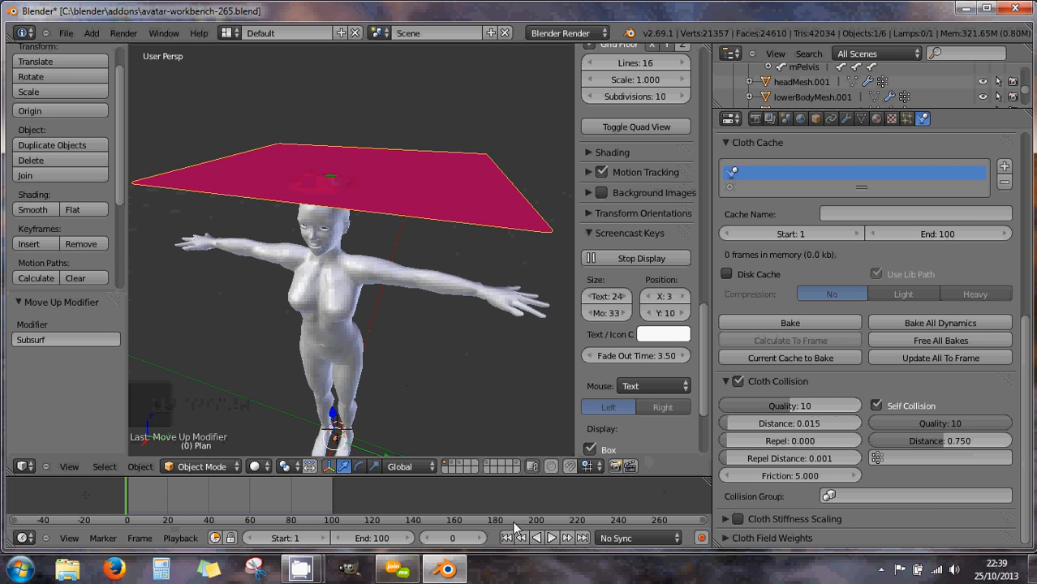
Play the cloth simulation at collision quality 10 for about 11 frames and stop it
{"action": "left_click", "coordinate": [552, 539]}
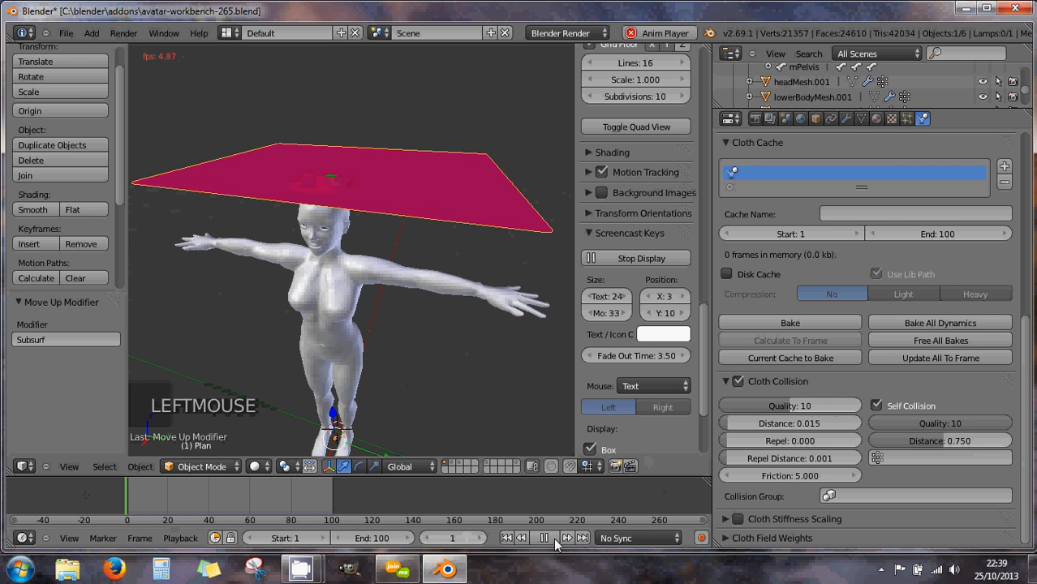
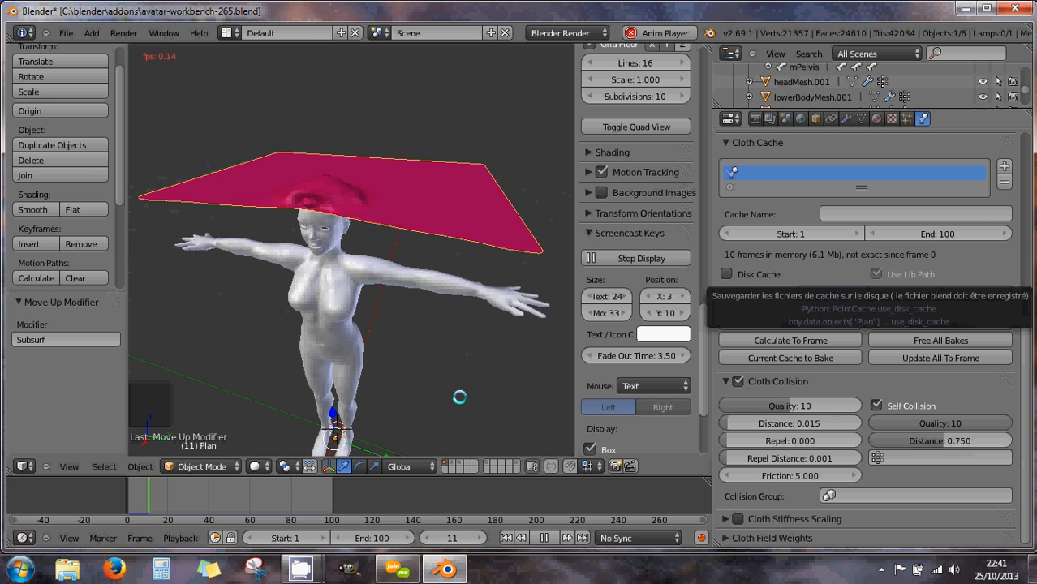
{"action": "key", "text": "Escape"}
{"action": "key", "text": "Escape"}
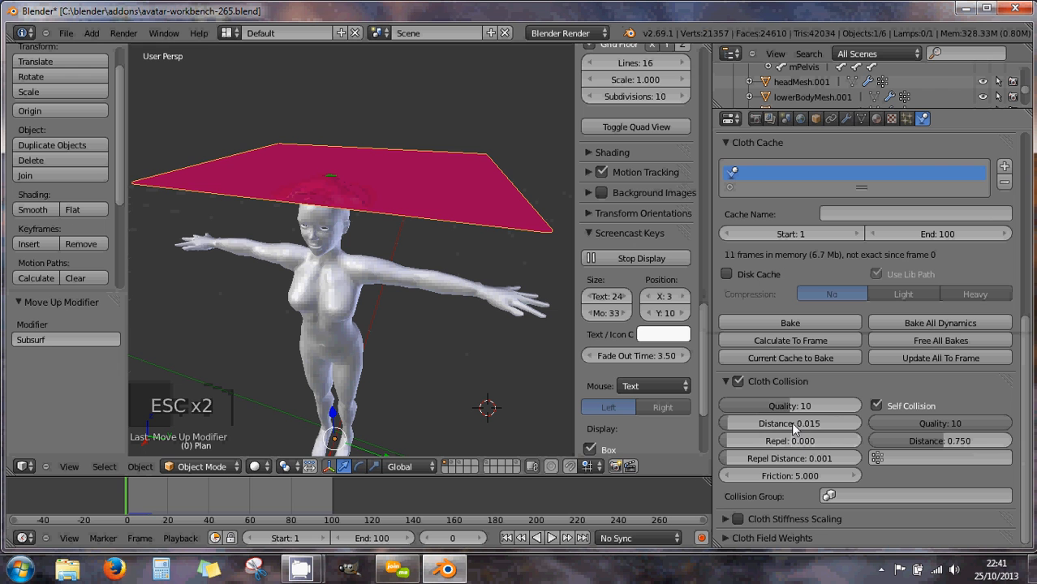
Set the cloth collision quality to 3, then play the simulation to about frame 21 and cancel it
{"action": "left_click_drag", "start_coordinate": [790, 406], "coordinate": [730, 407]}
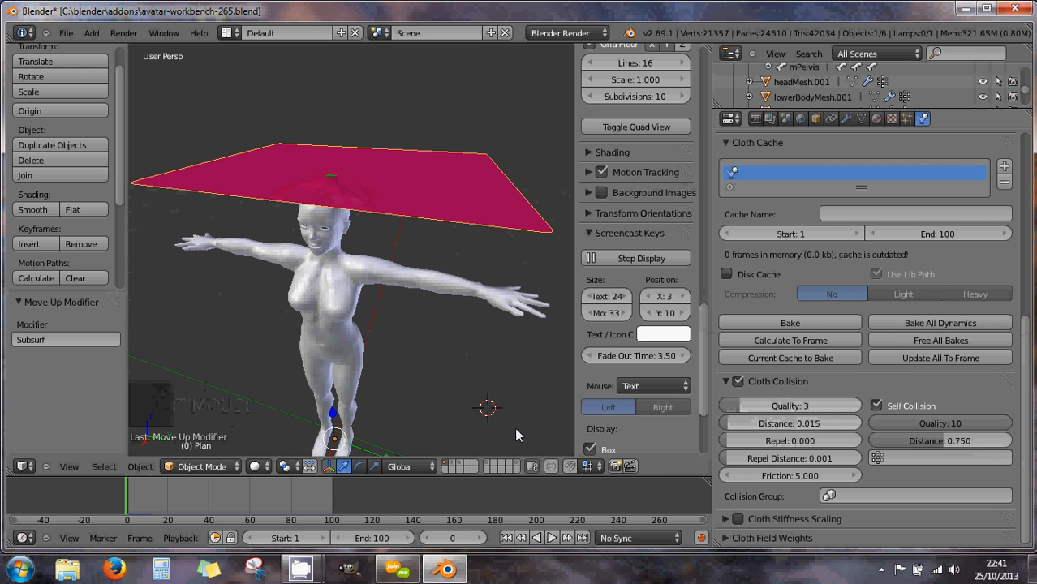
{"action": "left_click", "coordinate": [551, 539]}
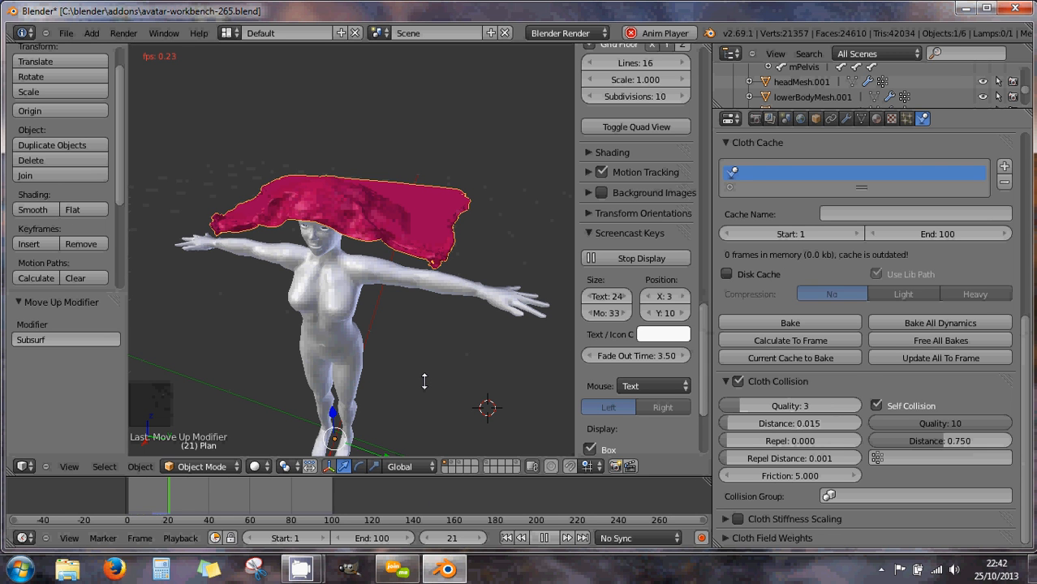
{"action": "key", "text": "Escape"}
{"action": "left_click", "coordinate": [359, 360]}
{"action": "key", "text": "Escape"}
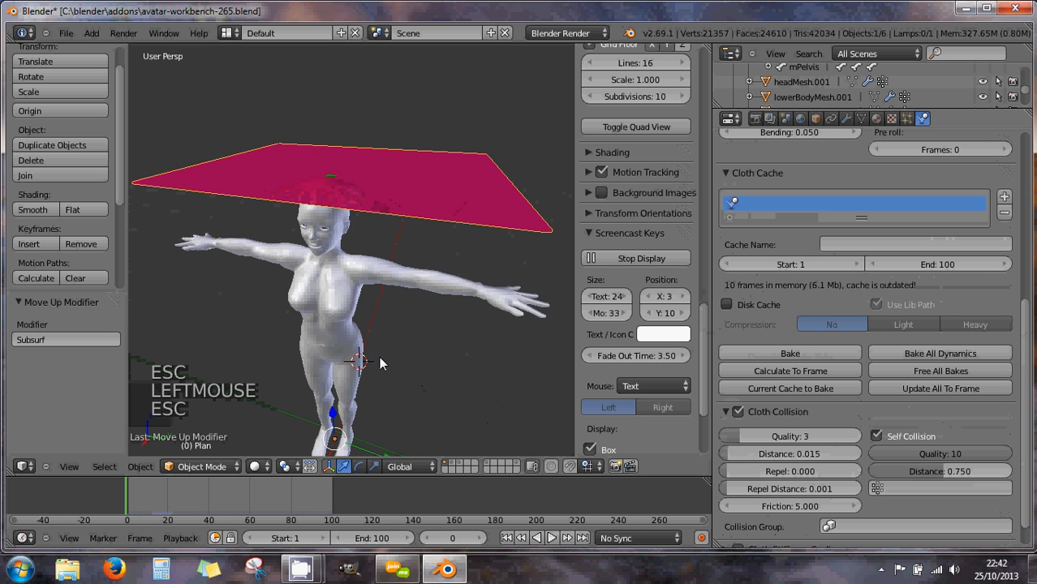
Move the timeline to frame 4 and place the Subsurf modifier below the Tissu cloth modifier
{"action": "left_click", "coordinate": [125, 505]}
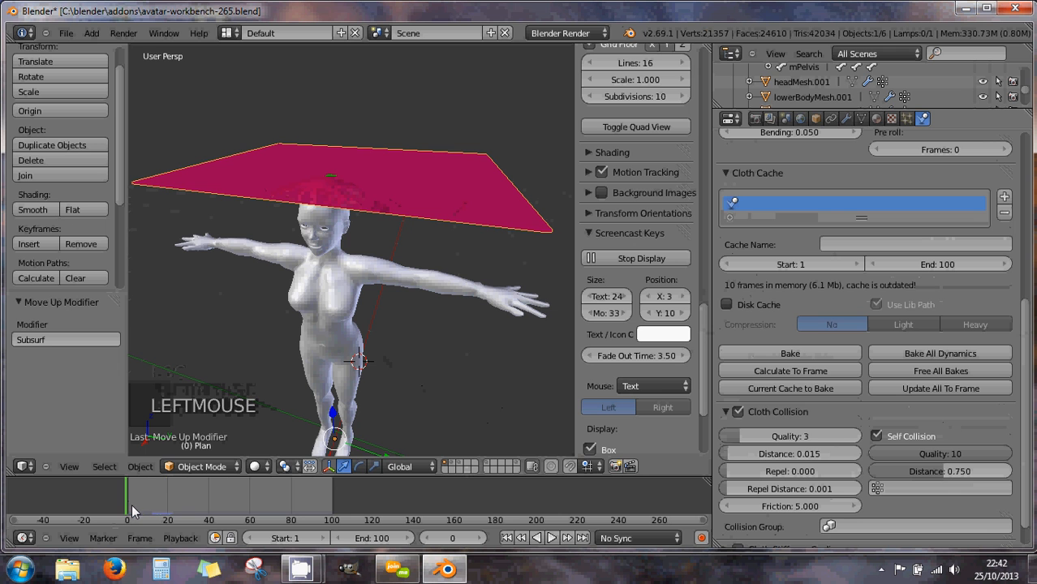
{"action": "left_click", "coordinate": [129, 508]}
{"action": "left_click", "coordinate": [134, 504]}
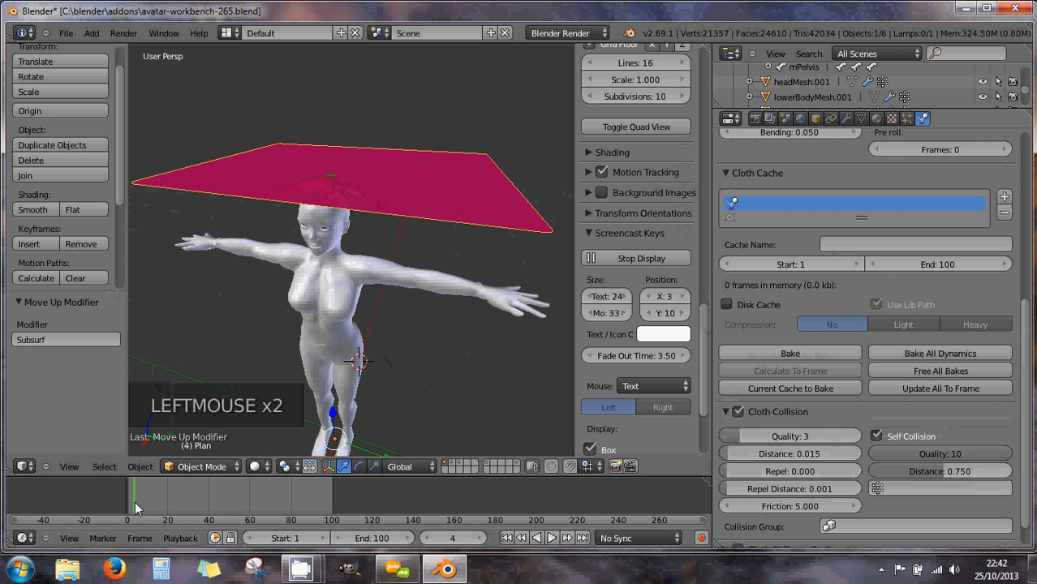
{"action": "left_click", "coordinate": [847, 119]}
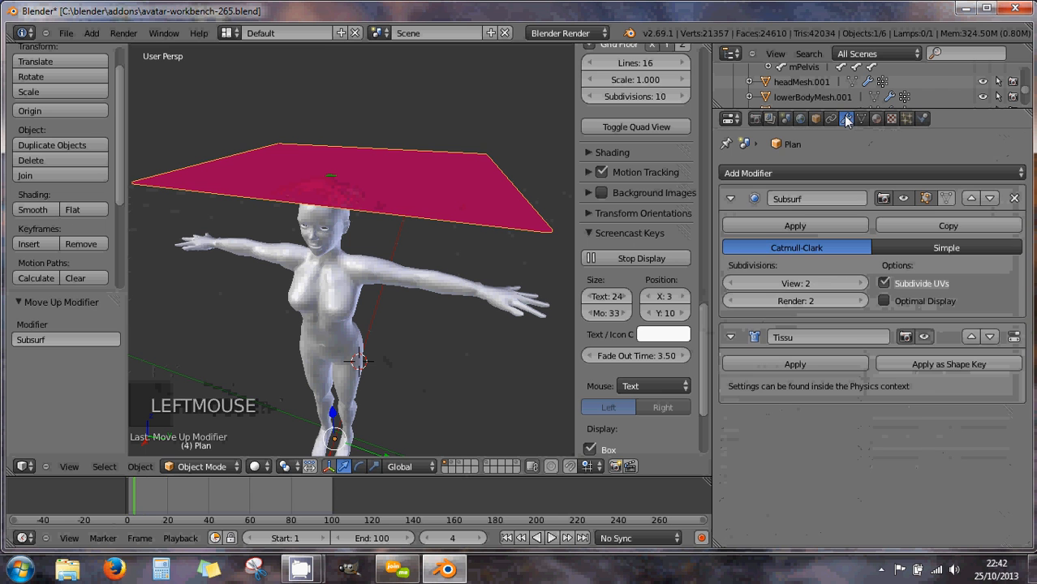
{"action": "left_click", "coordinate": [989, 199]}
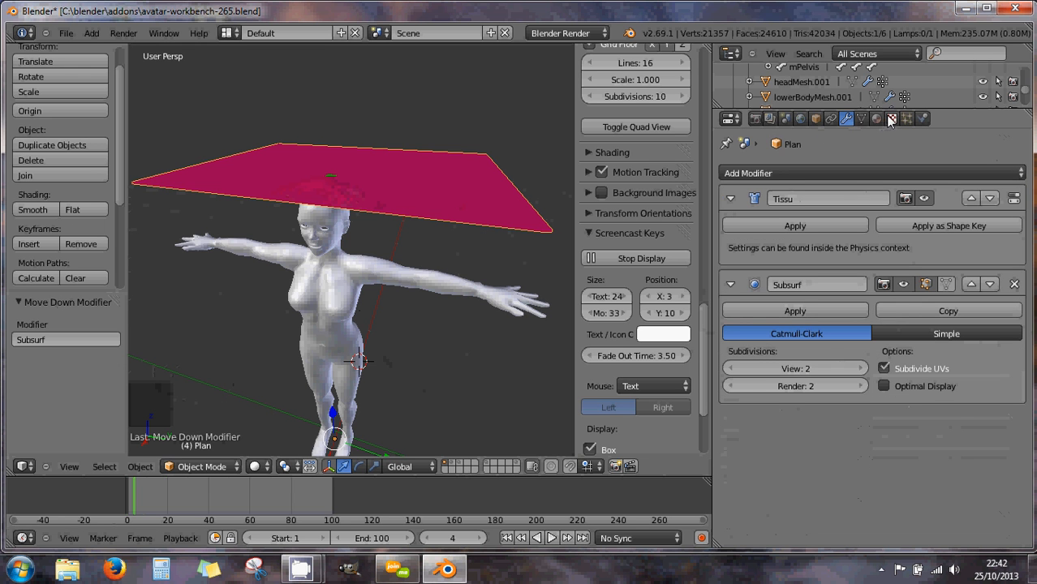
Play the simulation with the cloth-first modifier order, lower the Subsurf view subdivisions to 1 during playback, and stop it
{"action": "left_click", "coordinate": [552, 539]}
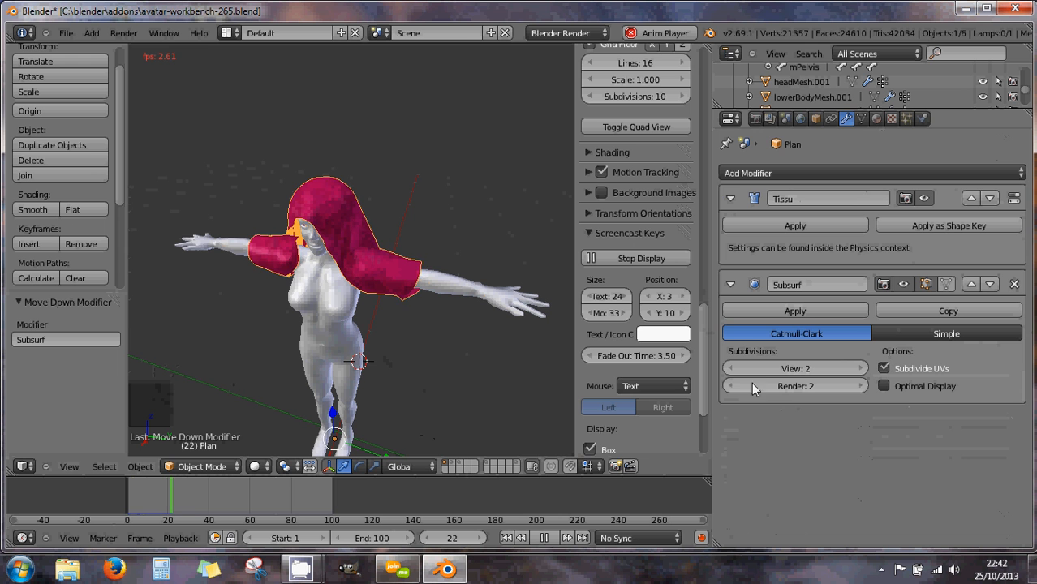
{"action": "left_click", "coordinate": [731, 372]}
{"action": "left_click", "coordinate": [731, 372]}
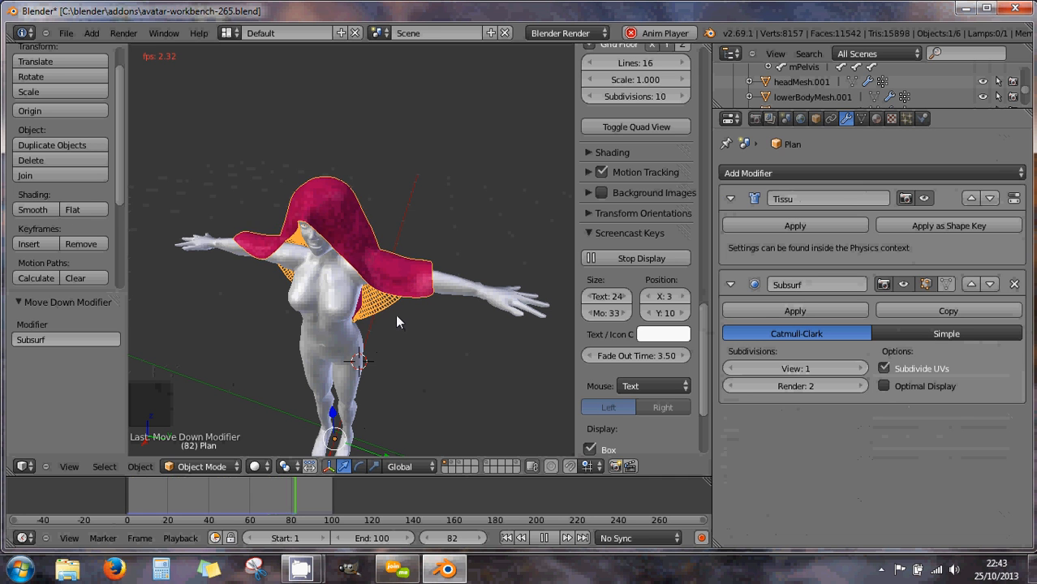
{"action": "key", "text": "Escape"}
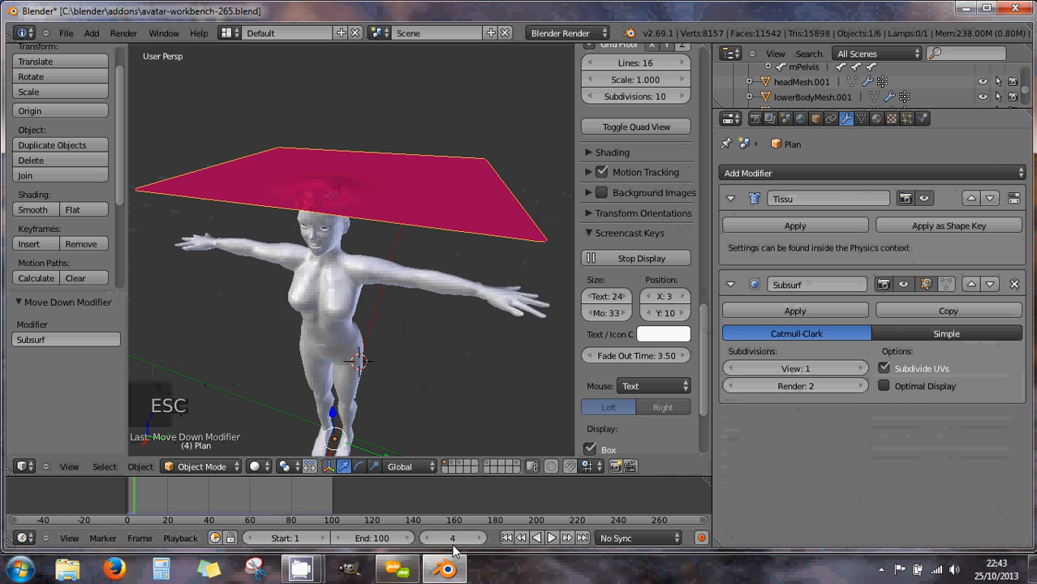
Replay the cloth simulation from frame 0, show the cloth physics settings during playback, and pause at frame 93
{"action": "mouse_move", "coordinate": [456, 544]}
{"action": "left_mouse_down"}
{"action": "mouse_move", "coordinate": [479, 544]}
{"action": "mouse_move", "coordinate": [407, 544]}
{"action": "left_mouse_up"}
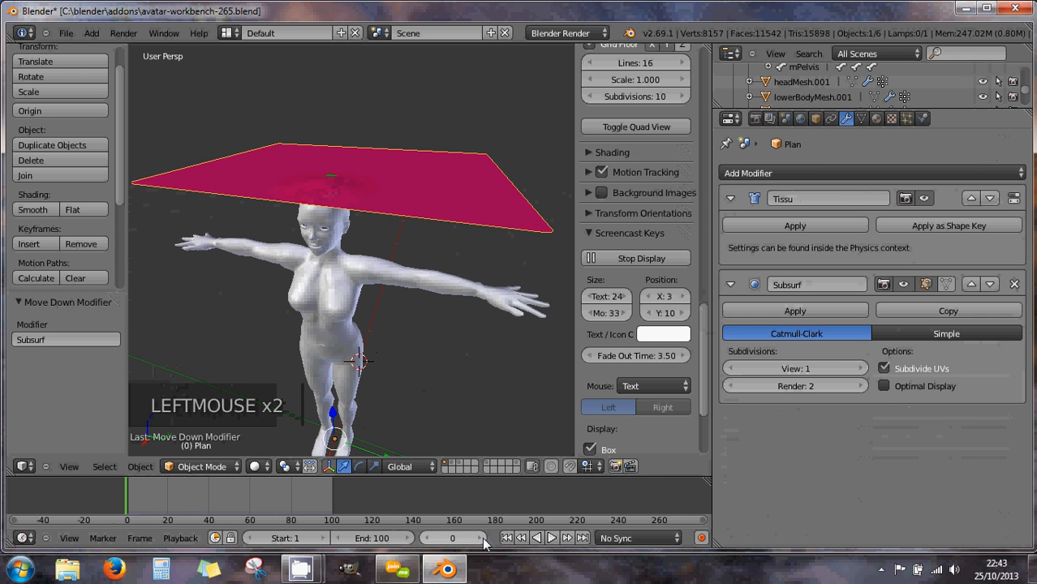
{"action": "mouse_move", "coordinate": [485, 544]}
{"action": "left_mouse_down"}
{"action": "mouse_move", "coordinate": [569, 548]}
{"action": "mouse_move", "coordinate": [456, 544]}
{"action": "left_mouse_up"}
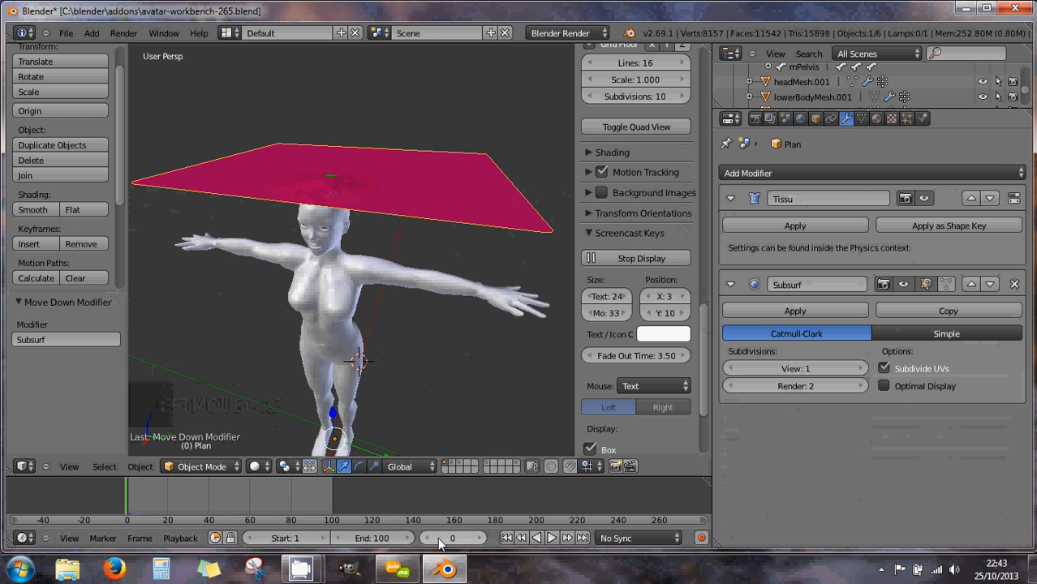
{"action": "left_click", "coordinate": [553, 541]}
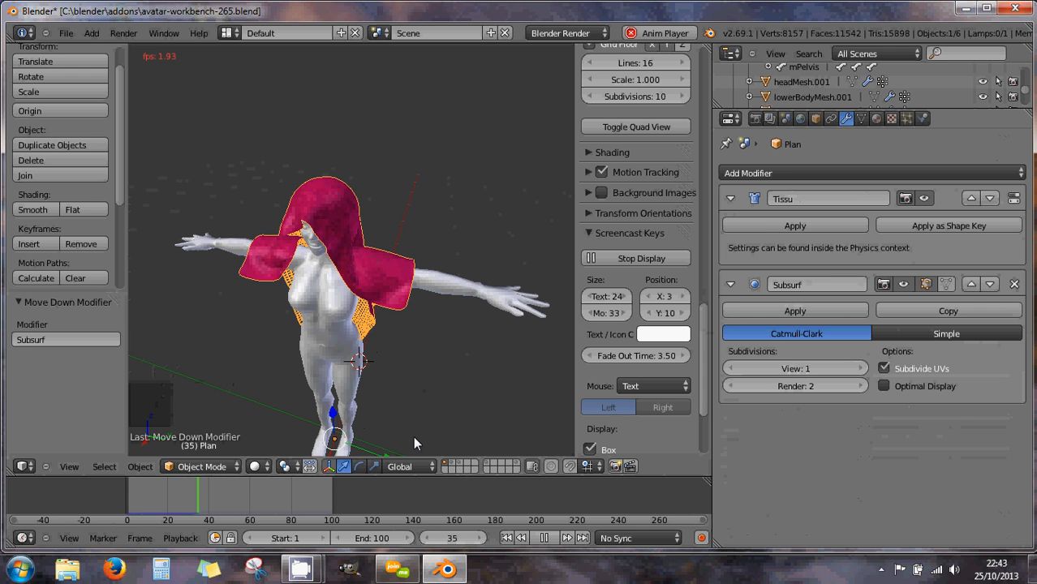
{"action": "left_click", "coordinate": [923, 119]}
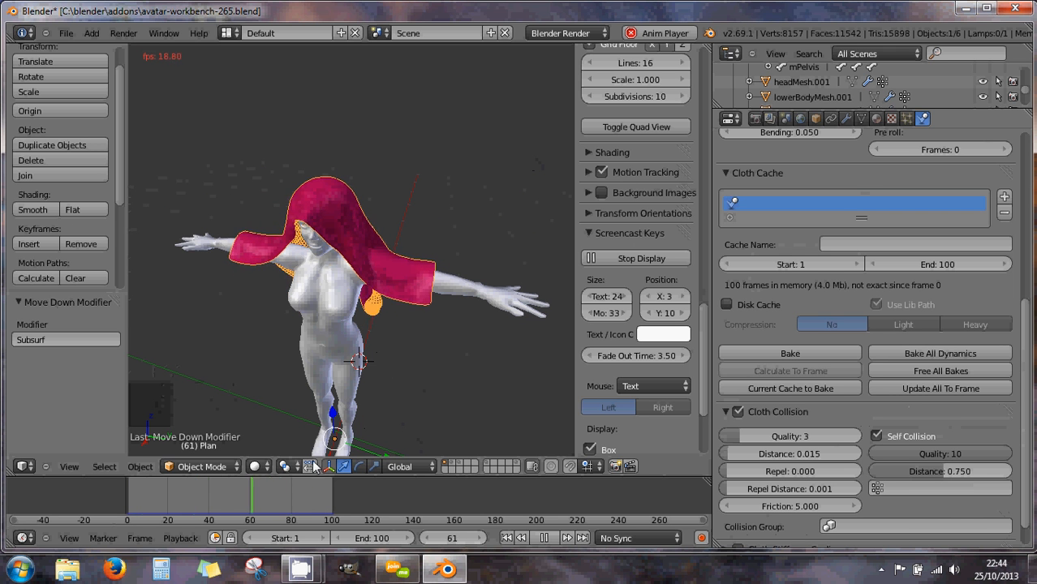
{"action": "left_click", "coordinate": [548, 539]}
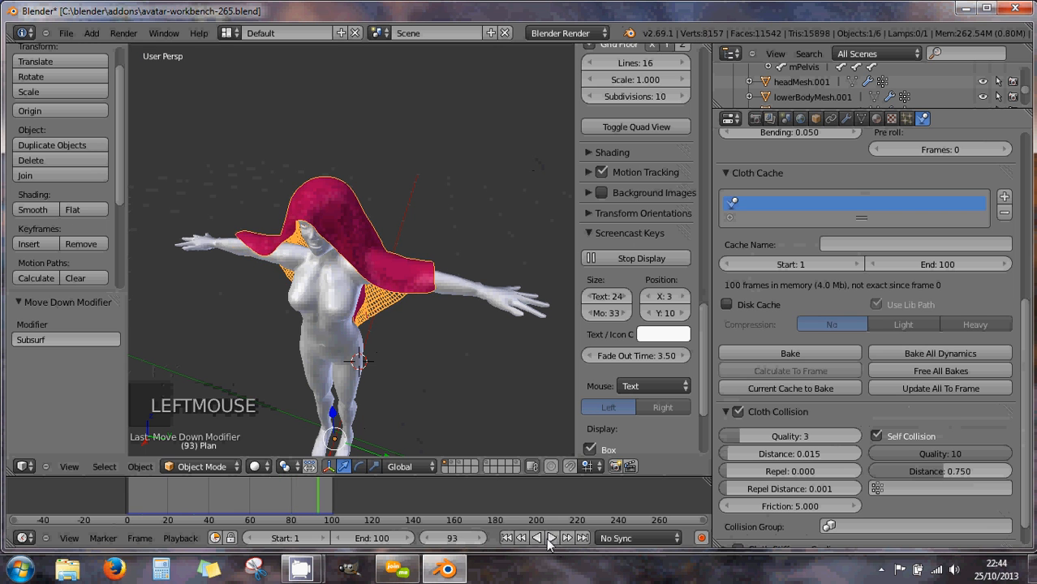
Scrub the timeline back to frame 29 and examine the draped veil's folds from the back, front and both sides
{"action": "left_click_drag", "start_coordinate": [319, 490], "coordinate": [187, 495]}
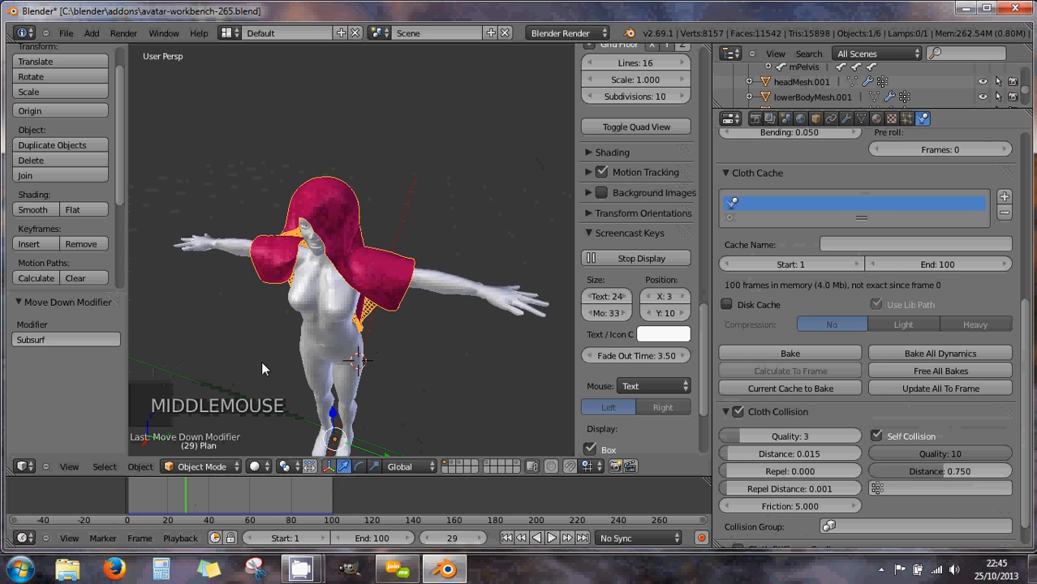
{"action": "middle_click_drag", "start_coordinate": [260, 362], "coordinate": [519, 317]}
{"action": "middle_click_drag", "start_coordinate": [448, 328], "coordinate": [438, 306]}
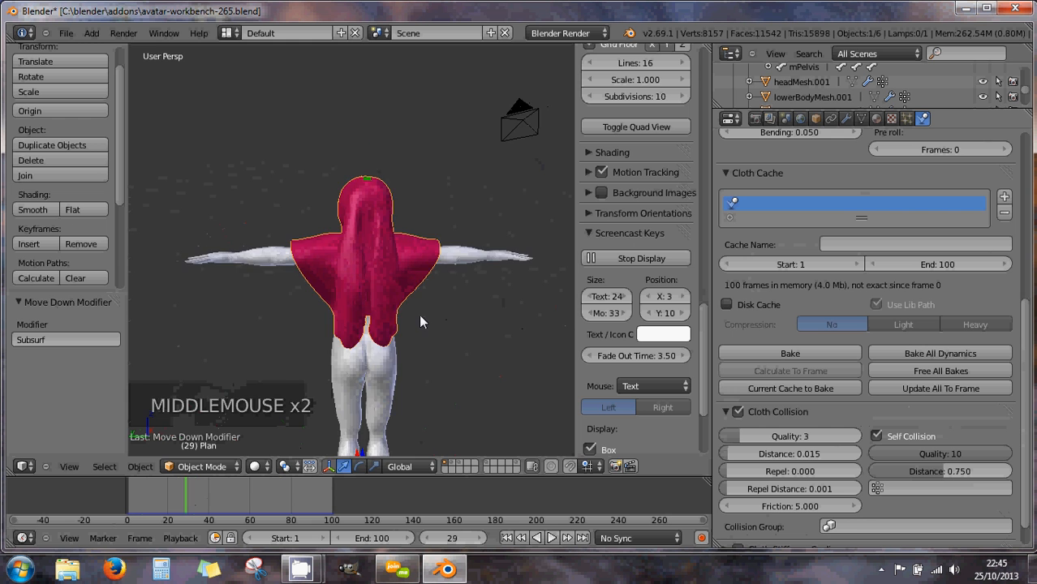
{"action": "scroll", "coordinate": [414, 318], "scroll_direction": "up", "scroll_amount": 6}
{"action": "scroll", "coordinate": [380, 349], "scroll_direction": "down", "scroll_amount": 2}
{"action": "middle_click_drag", "start_coordinate": [421, 339], "coordinate": [444, 320]}
{"action": "scroll", "coordinate": [329, 297], "scroll_direction": "down", "scroll_amount": 3}
{"action": "middle_click_drag", "start_coordinate": [328, 297], "coordinate": [444, 274]}
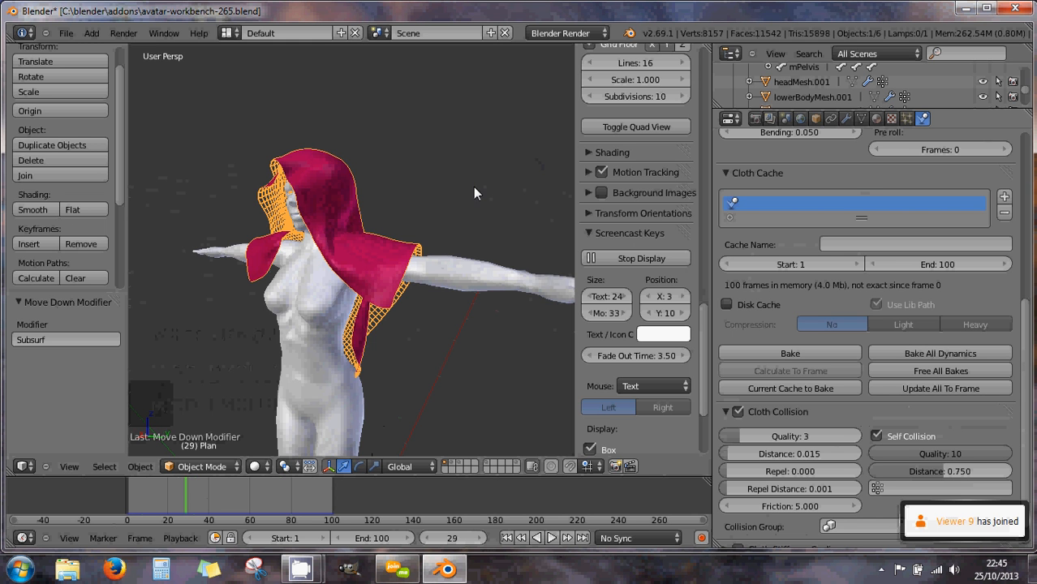
{"action": "middle_click_drag", "start_coordinate": [374, 215], "coordinate": [453, 194]}
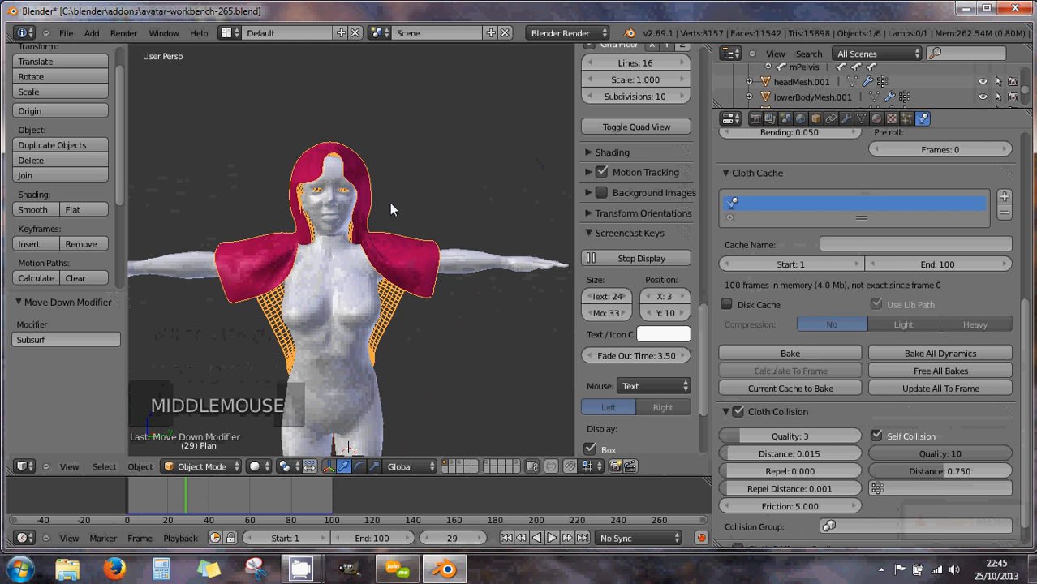
{"action": "middle_click_drag", "start_coordinate": [390, 210], "coordinate": [474, 216]}
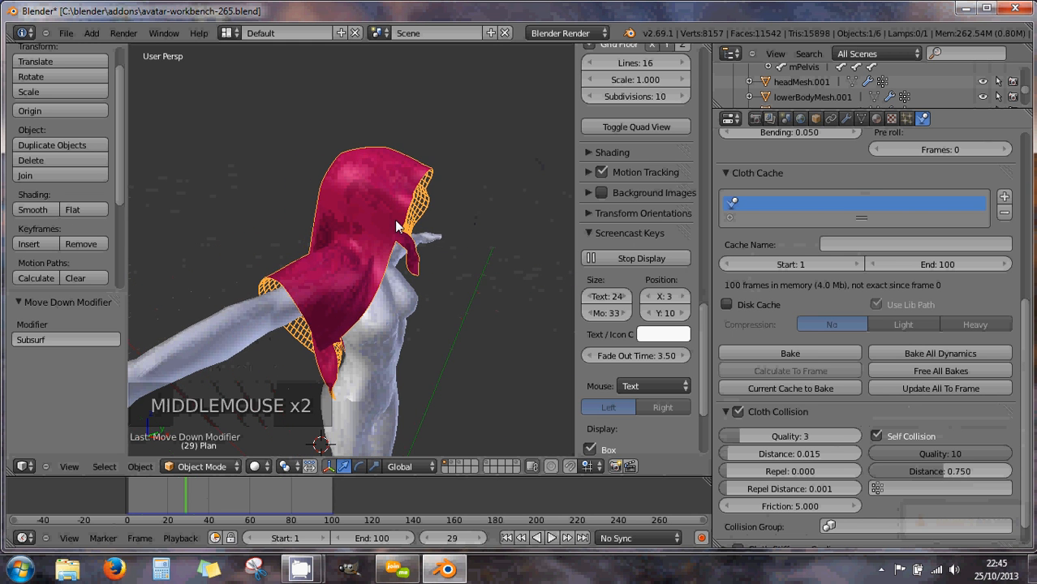
{"action": "middle_click_drag", "start_coordinate": [397, 226], "coordinate": [308, 224]}
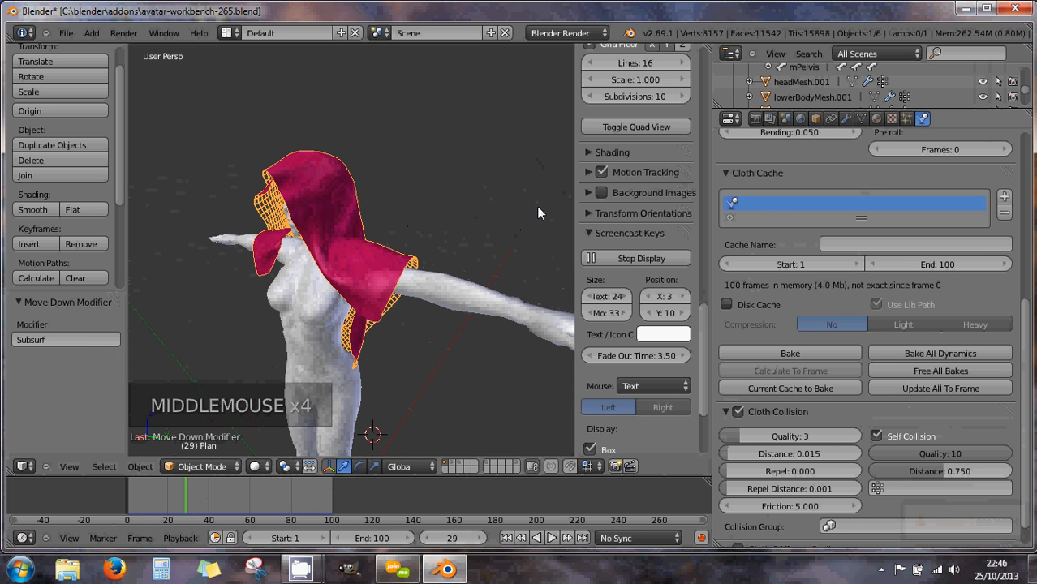
Show the veil plane's modifiers and save the scene as physic.blend in the Documents\3d\COURS folder
{"action": "left_click", "coordinate": [847, 120]}
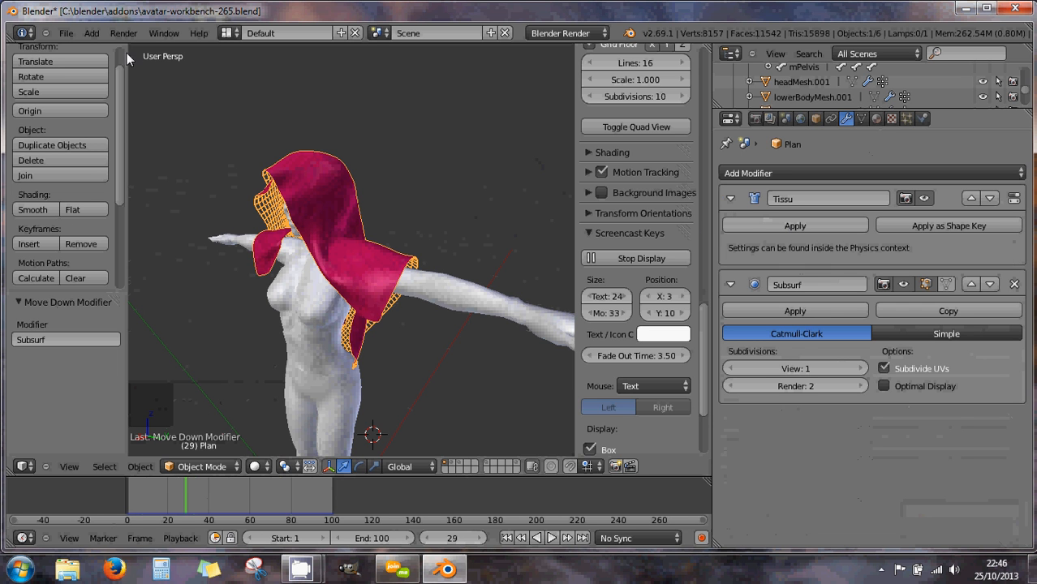
{"action": "left_click", "coordinate": [67, 34]}
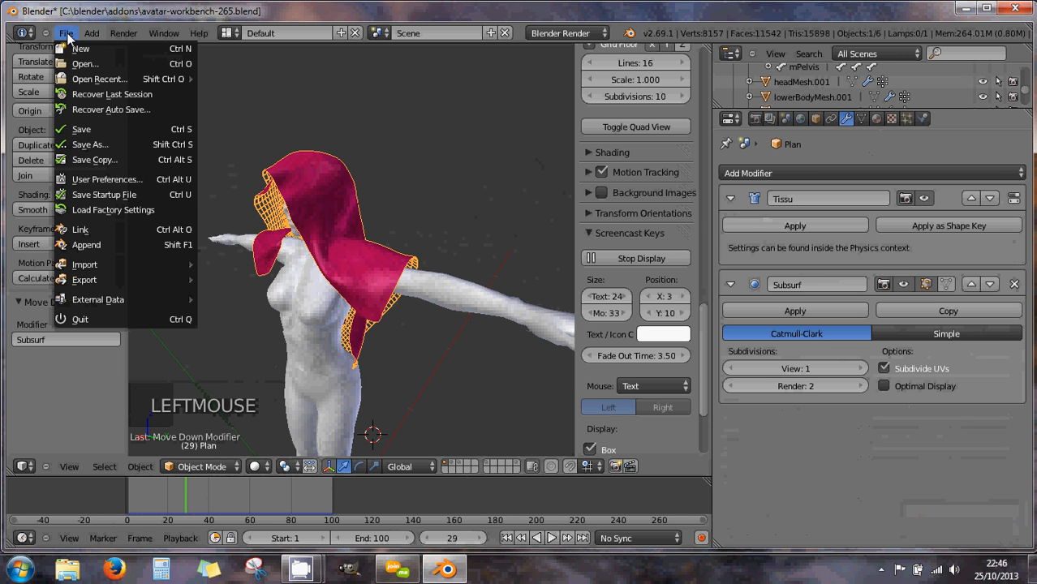
{"action": "left_click", "coordinate": [104, 143]}
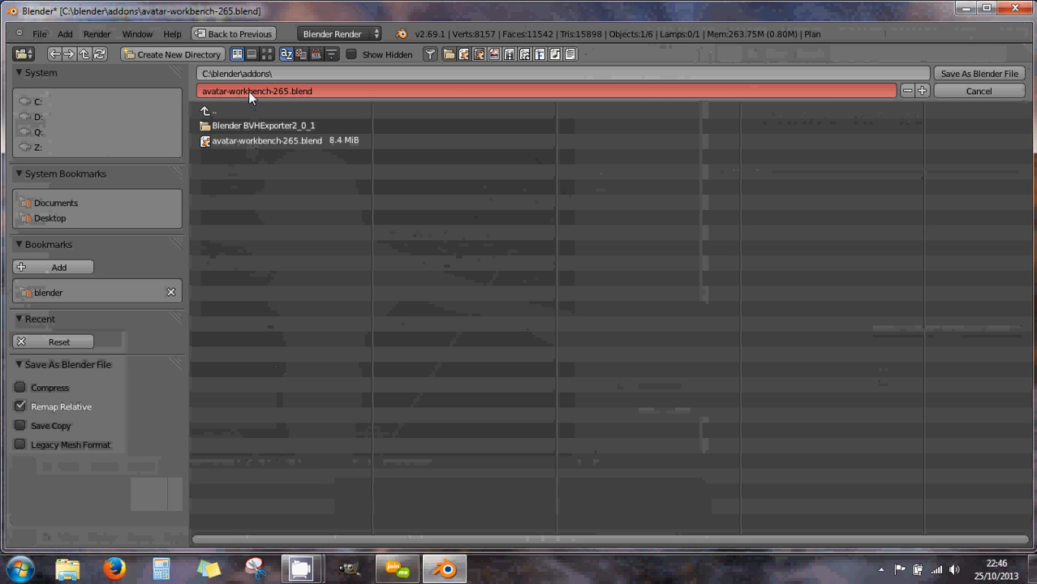
{"action": "left_click", "coordinate": [41, 202]}
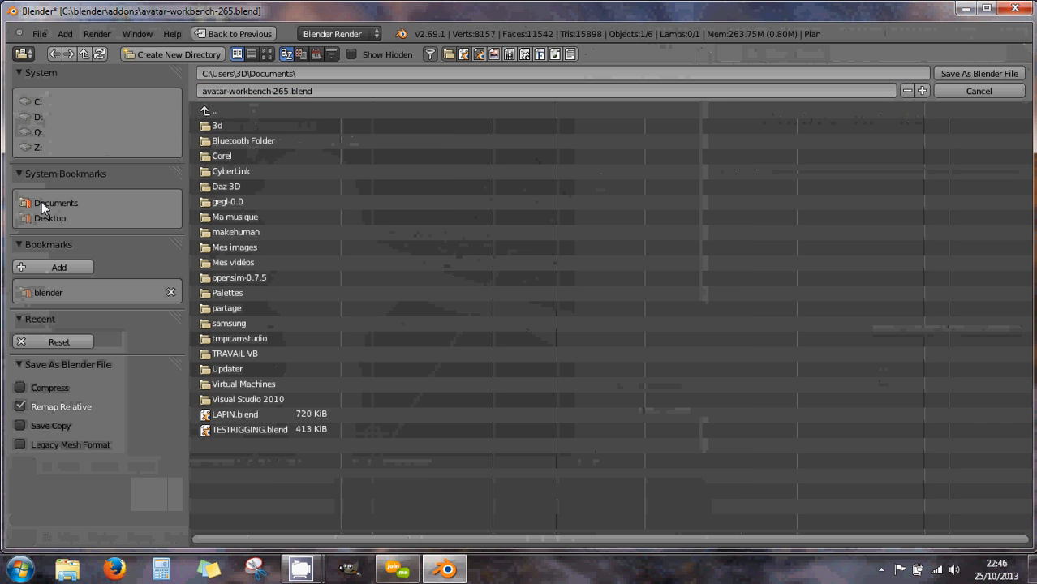
{"action": "left_click", "coordinate": [212, 126]}
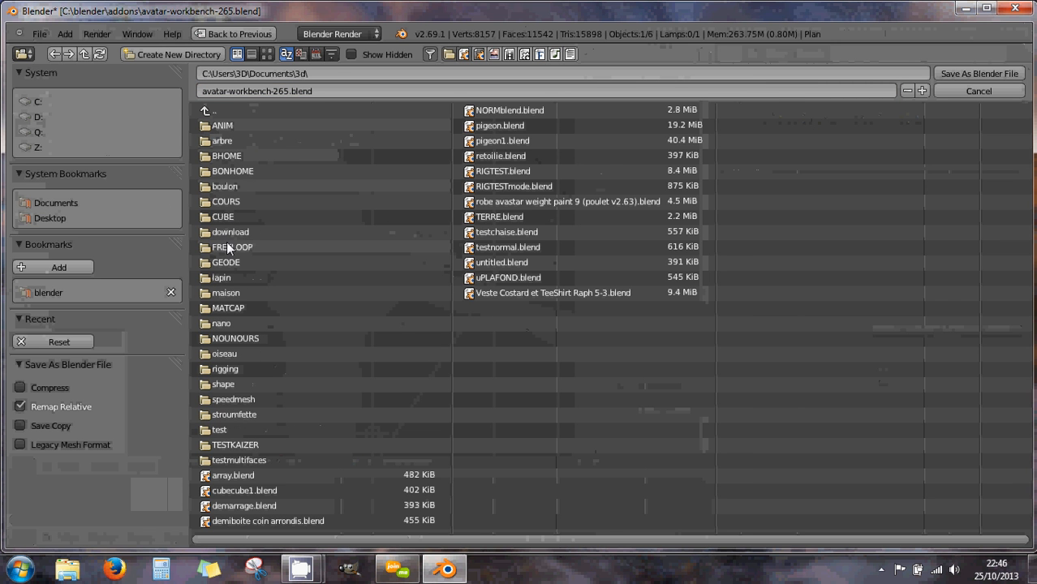
{"action": "left_click", "coordinate": [225, 202]}
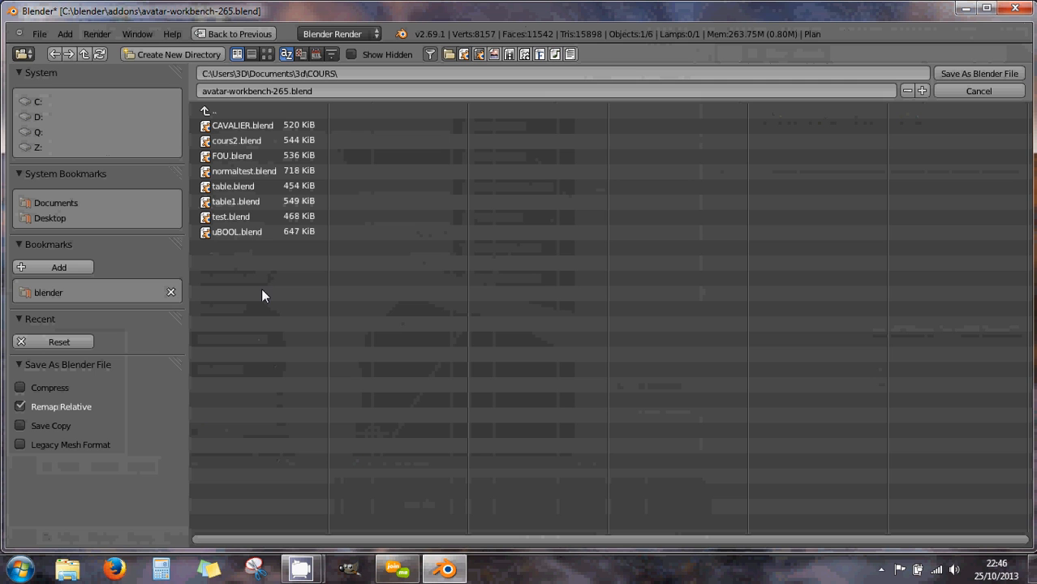
{"action": "left_click", "coordinate": [284, 91]}
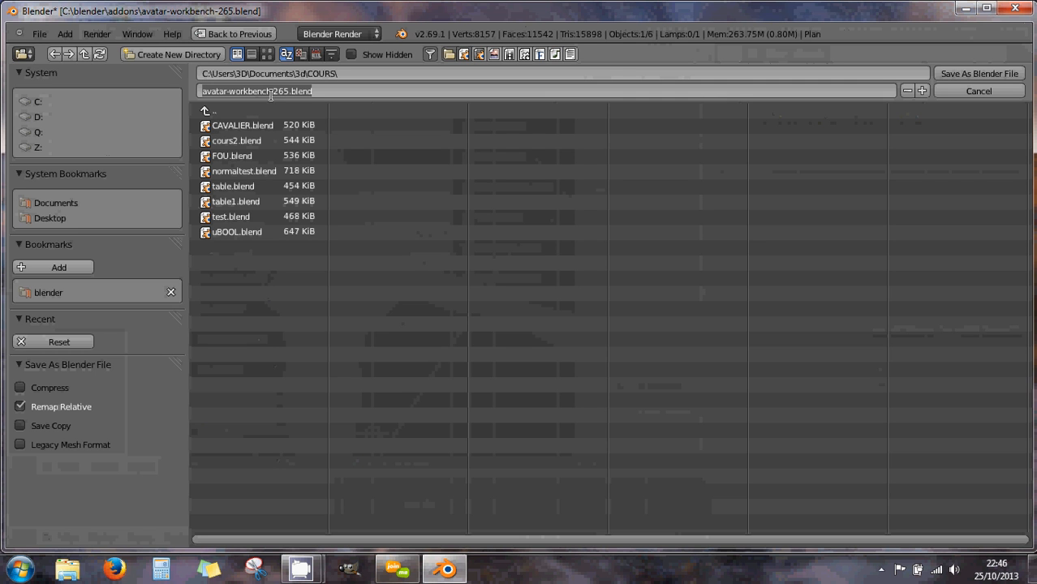
{"action": "left_click_drag", "start_coordinate": [290, 91], "coordinate": [188, 92]}
{"action": "type", "text": "phys"}
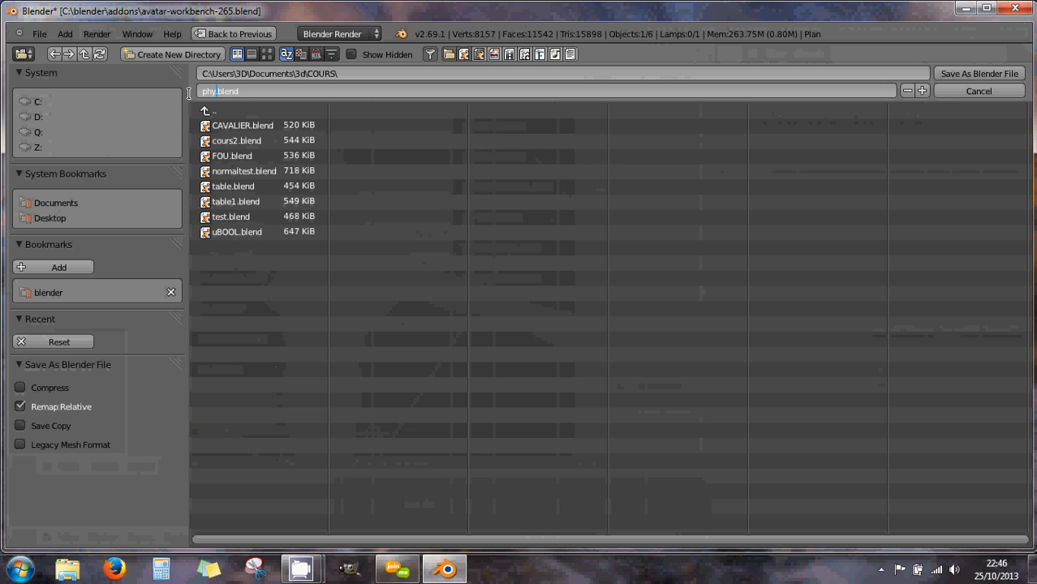
{"action": "type", "text": "ic"}
{"action": "key", "text": "Return"}
{"action": "left_click", "coordinate": [956, 75]}
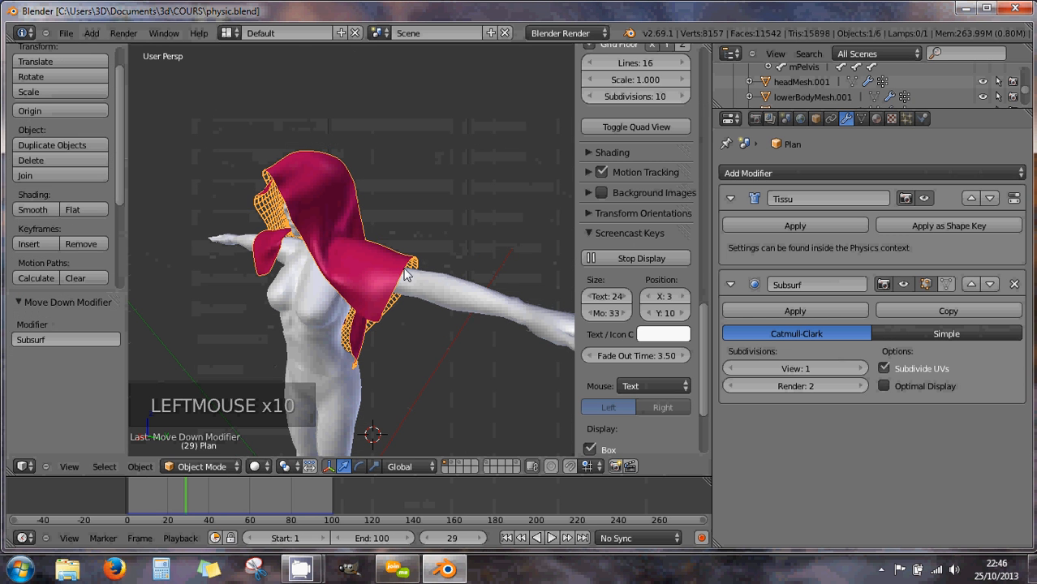
Apply the Tissu cloth modifier at frame 29 to fix the draped shape, and check the veil from the front and side
{"action": "middle_click_drag", "start_coordinate": [406, 275], "coordinate": [467, 271]}
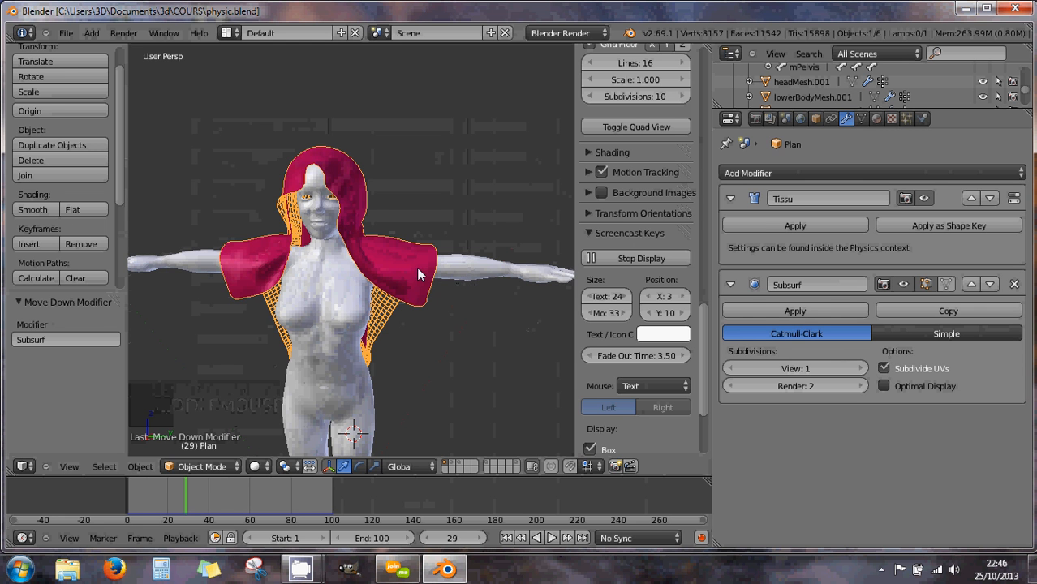
{"action": "middle_click_drag", "start_coordinate": [399, 254], "coordinate": [423, 256]}
{"action": "scroll", "coordinate": [472, 267], "scroll_direction": "down", "scroll_amount": 2}
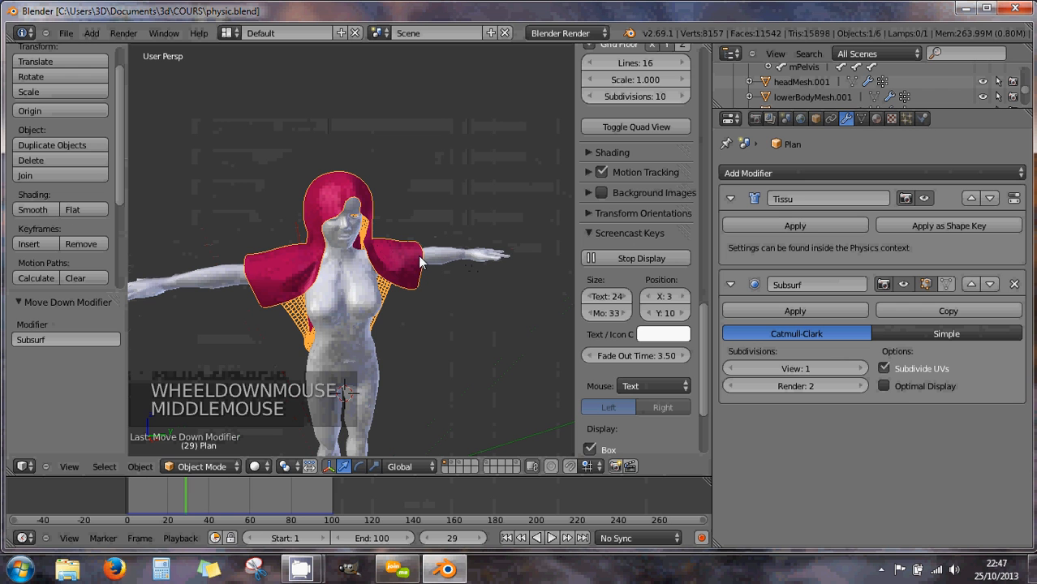
{"action": "left_click", "coordinate": [802, 228]}
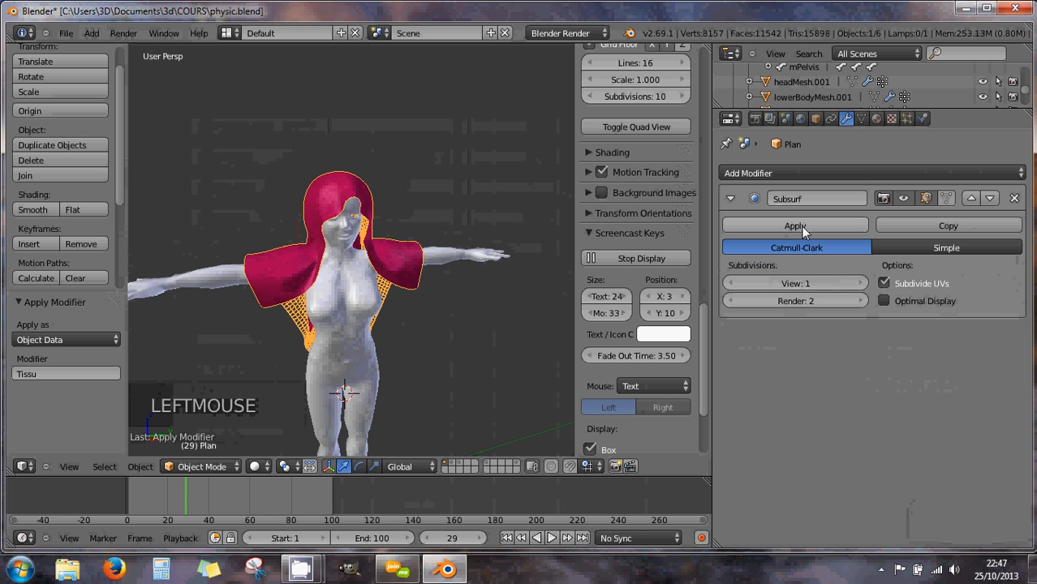
{"action": "scroll", "coordinate": [421, 243], "scroll_direction": "down", "scroll_amount": 1}
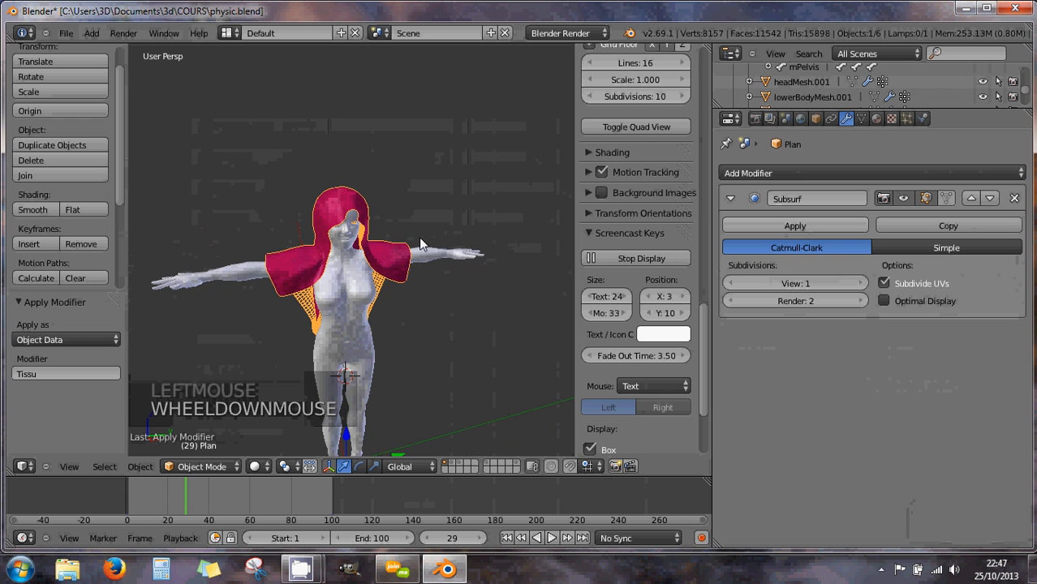
{"action": "middle_click_drag", "start_coordinate": [421, 244], "coordinate": [382, 241]}
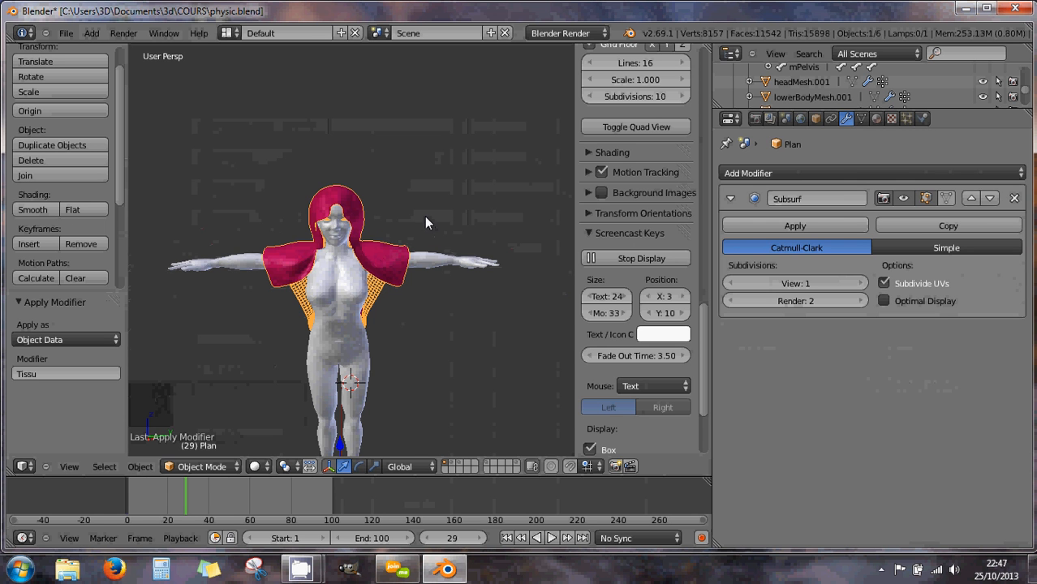
{"action": "middle_click_drag", "start_coordinate": [424, 216], "coordinate": [423, 218]}
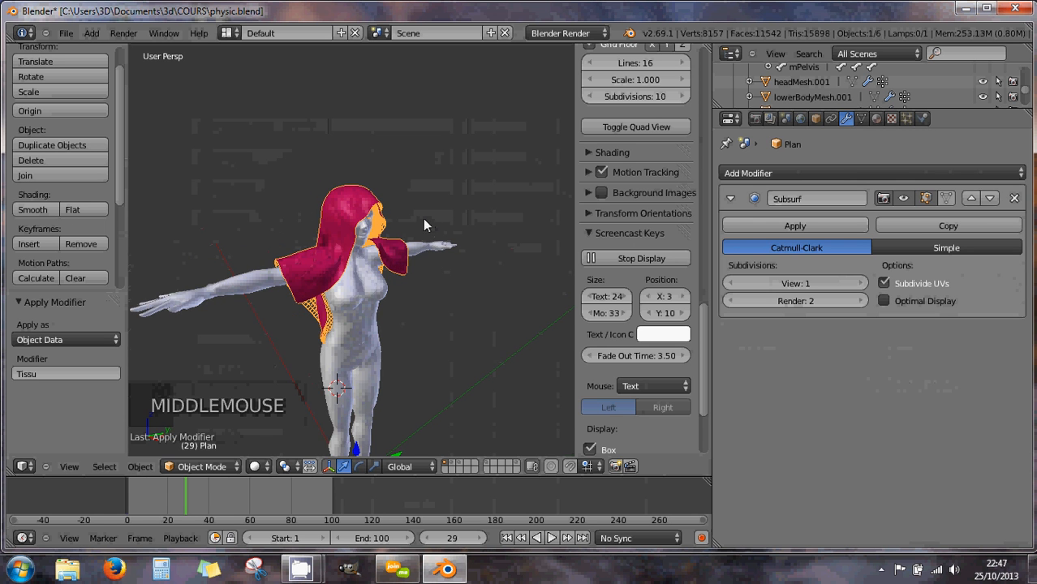
Switch the veil plane to Edit Mode and inspect its draped mesh from the front and sides
{"action": "left_click", "coordinate": [208, 468]}
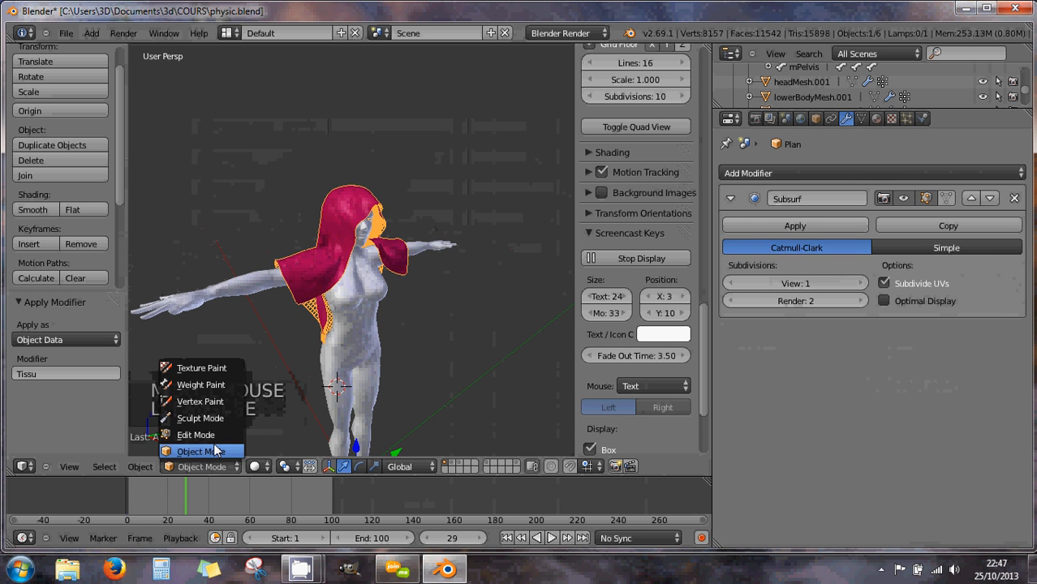
{"action": "left_click", "coordinate": [195, 435]}
{"action": "scroll", "coordinate": [429, 299], "scroll_direction": "up", "scroll_amount": 3}
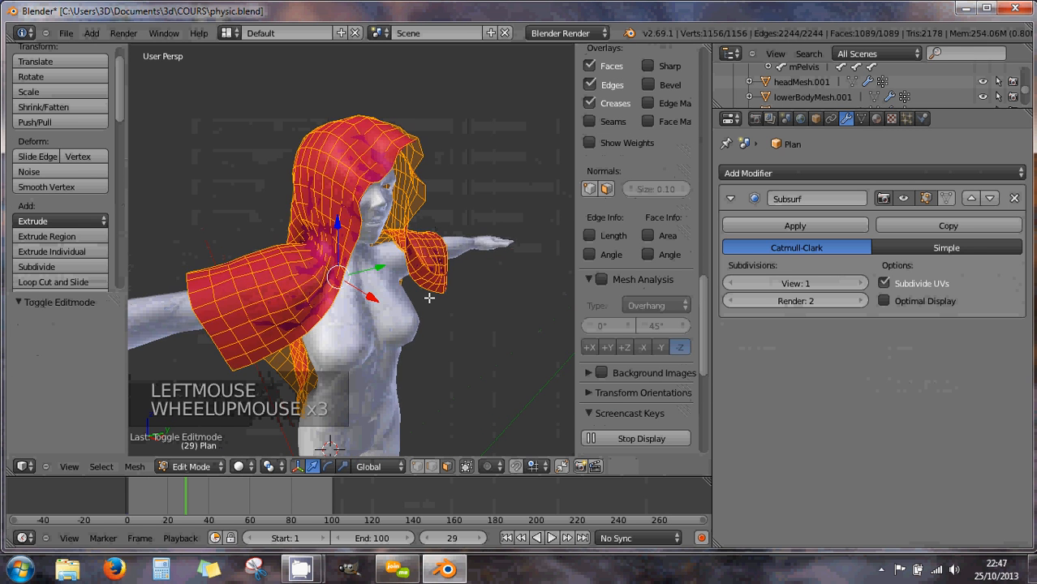
{"action": "middle_click_drag", "start_coordinate": [430, 299], "coordinate": [504, 258]}
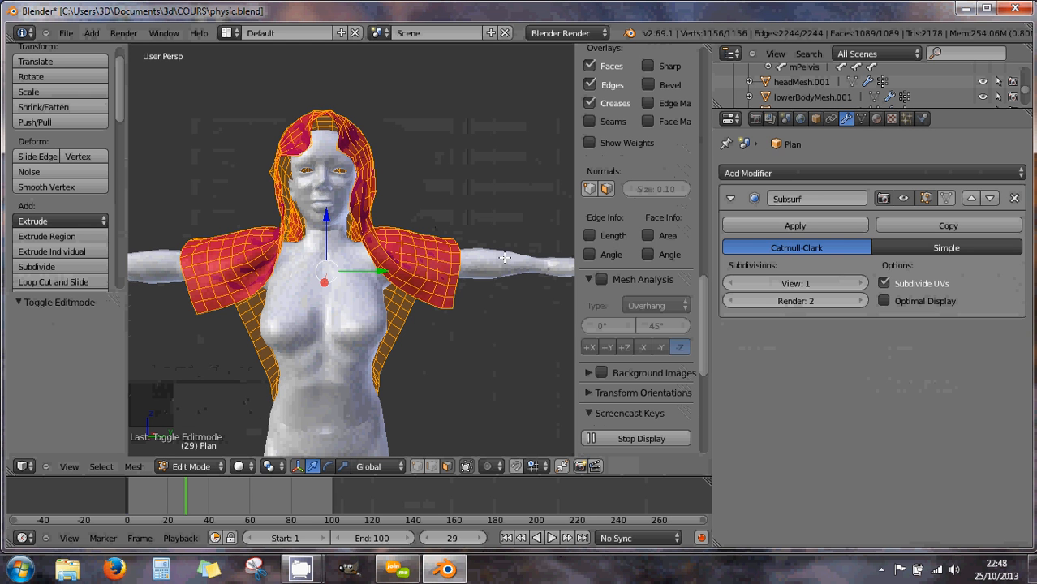
{"action": "middle_click_drag", "start_coordinate": [504, 258], "coordinate": [361, 270]}
{"action": "middle_click_drag", "start_coordinate": [415, 244], "coordinate": [516, 242]}
{"action": "middle_click_drag", "start_coordinate": [416, 261], "coordinate": [488, 257]}
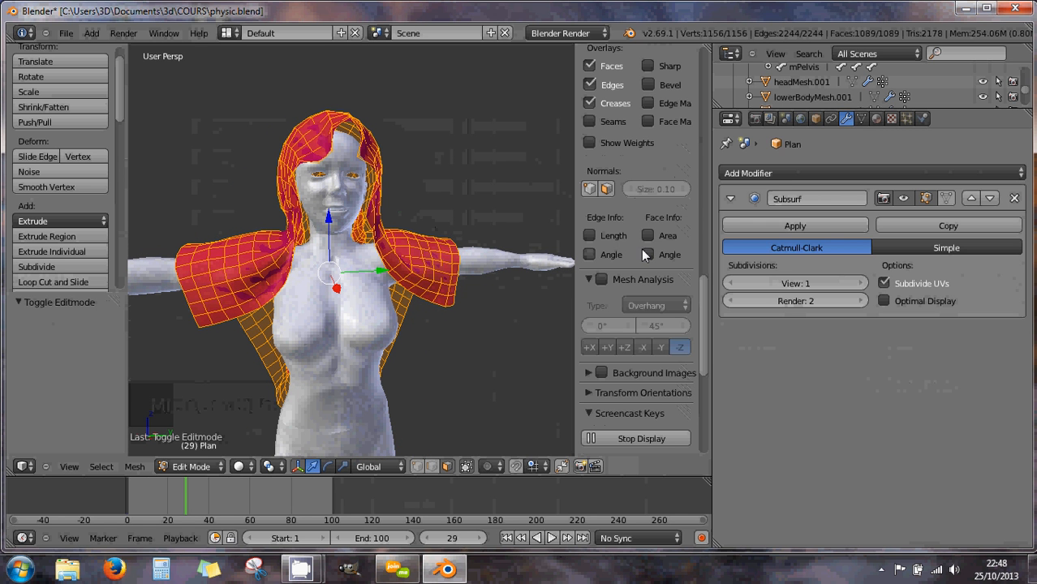
Add a Solidify modifier to the veil below Subsurf and inspect the cloth's edge up close
{"action": "left_click", "coordinate": [785, 174]}
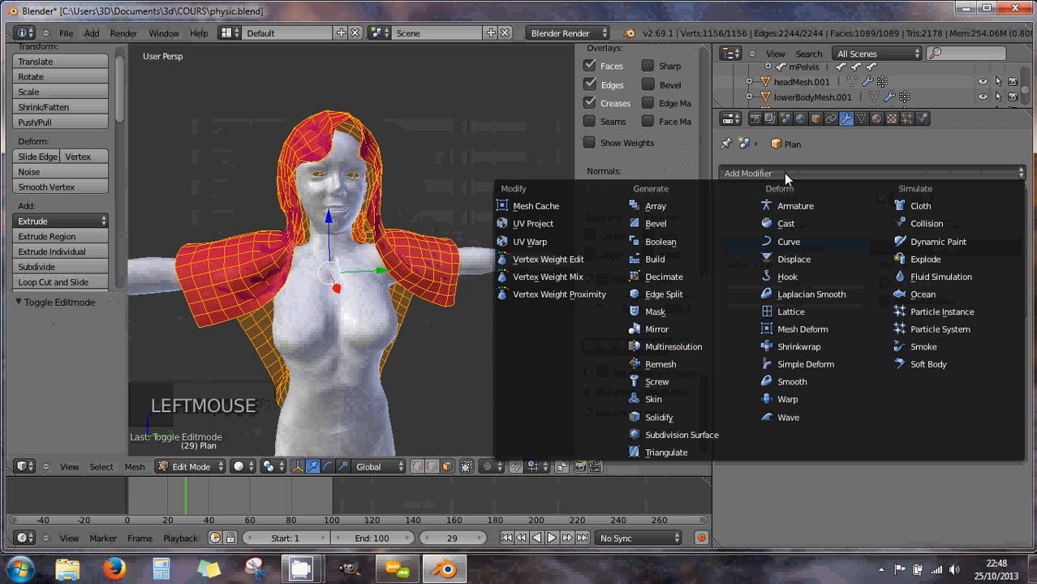
{"action": "left_click", "coordinate": [669, 417]}
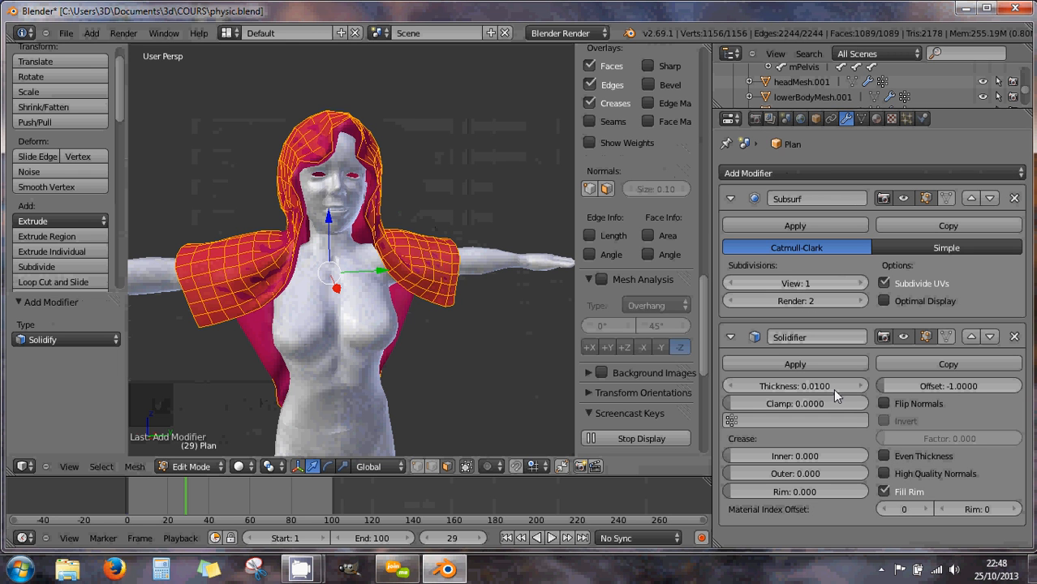
{"action": "middle_click_drag", "start_coordinate": [419, 330], "coordinate": [488, 268]}
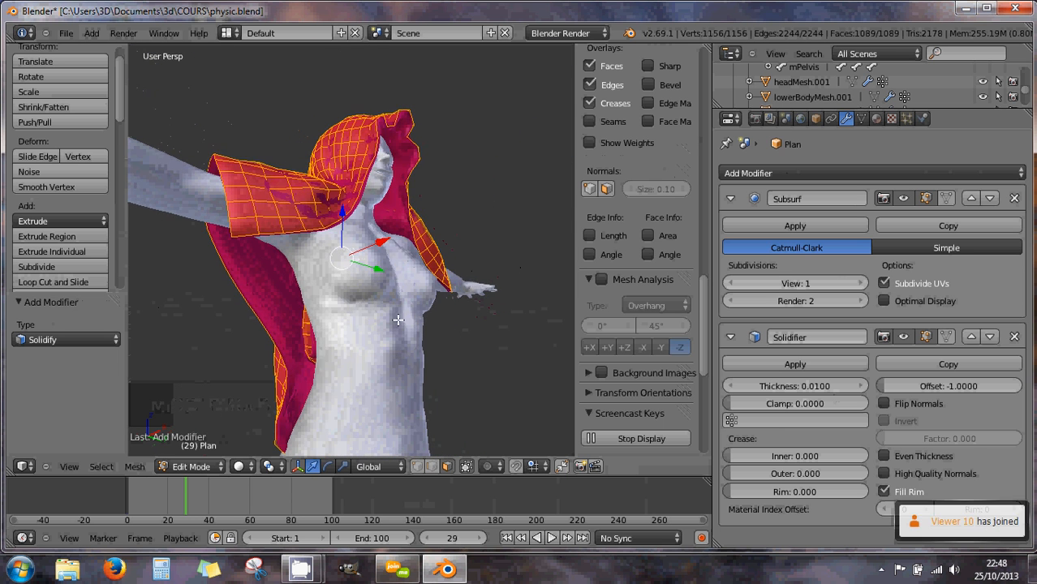
{"action": "scroll", "coordinate": [394, 321], "scroll_direction": "up", "scroll_amount": 2}
{"action": "middle_click_drag", "start_coordinate": [394, 321], "coordinate": [494, 284]}
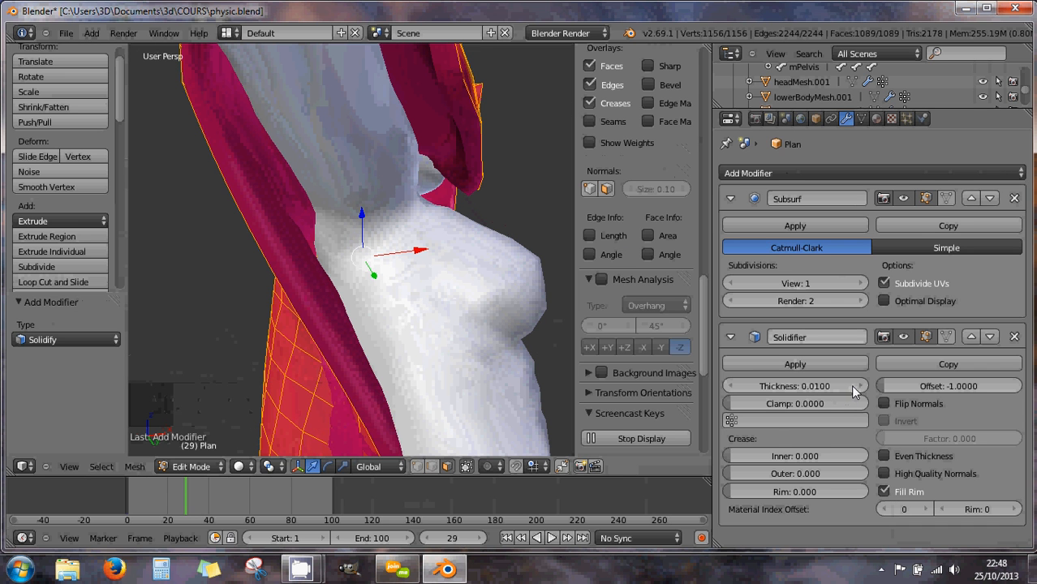
Reduce the Solidify thickness to 0.0010, briefly trying zero thickness for comparison
{"action": "mouse_move", "coordinate": [851, 385]}
{"action": "left_mouse_down"}
{"action": "mouse_move", "coordinate": [828, 385]}
{"action": "mouse_move", "coordinate": [849, 386]}
{"action": "left_mouse_up"}
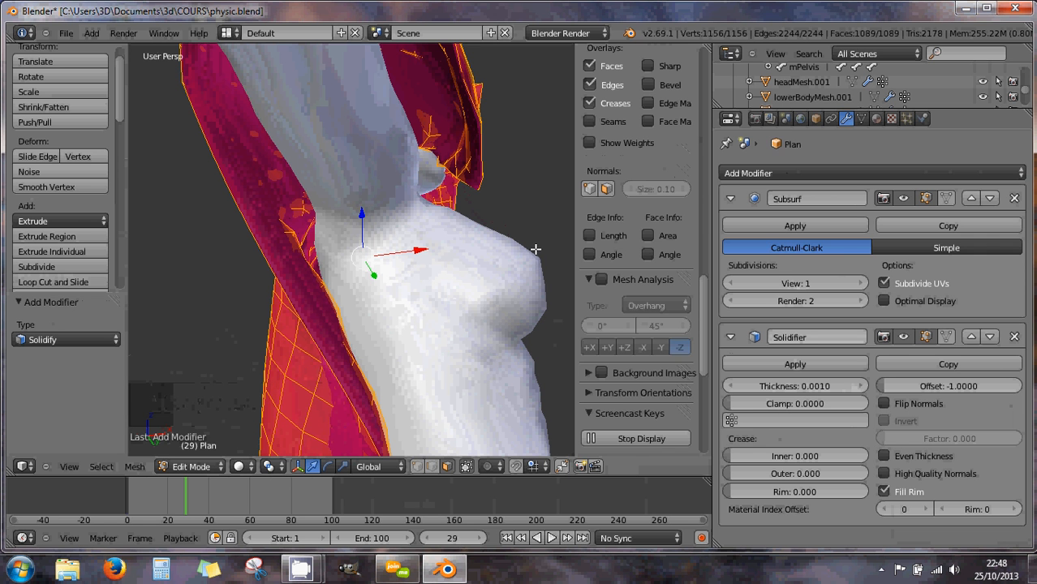
{"action": "mouse_move", "coordinate": [536, 249]}
{"action": "middle_mouse_down"}
{"action": "mouse_move", "coordinate": [544, 261]}
{"action": "mouse_move", "coordinate": [532, 261]}
{"action": "middle_mouse_up"}
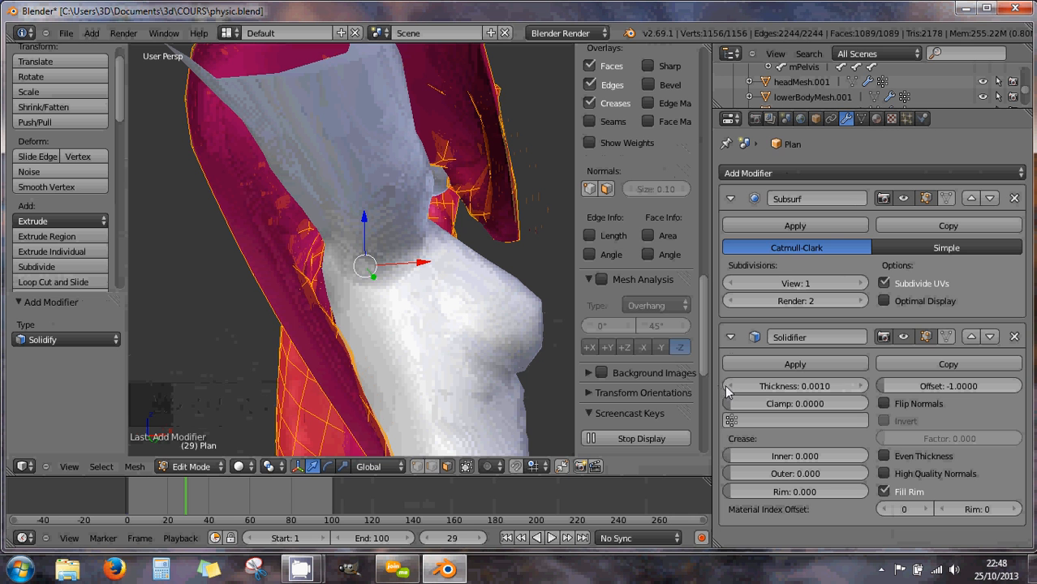
{"action": "left_click", "coordinate": [729, 388]}
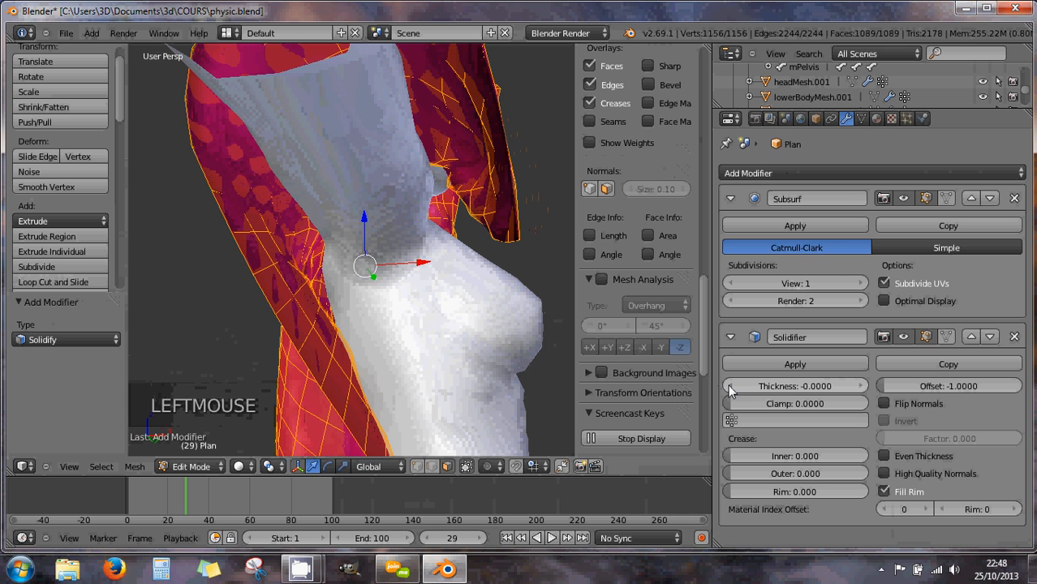
{"action": "left_click", "coordinate": [860, 390]}
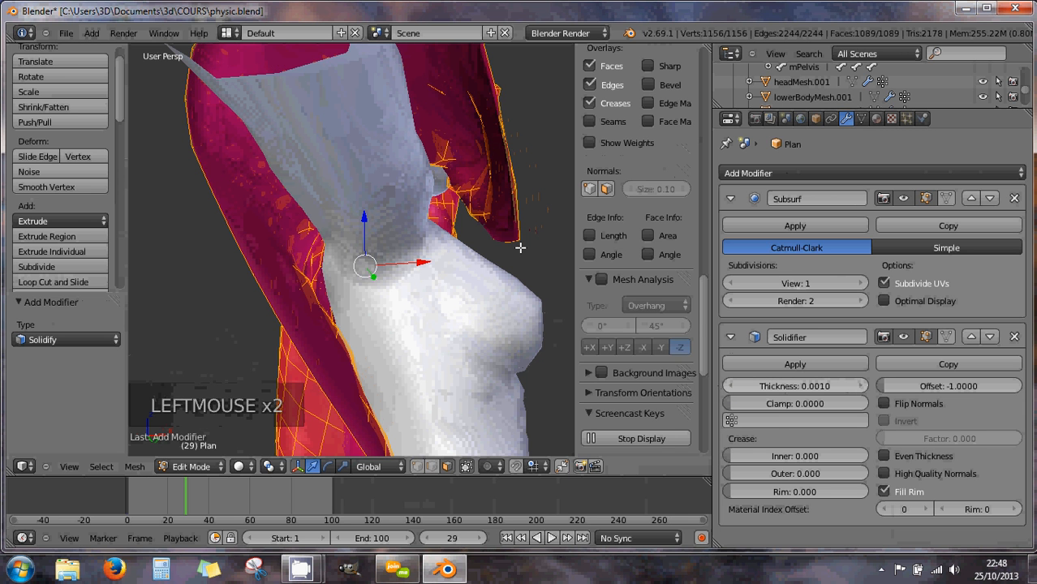
Examine the thickened veil from the back, front and sides around the avatar's head and shoulders
{"action": "scroll", "coordinate": [472, 223], "scroll_direction": "down", "scroll_amount": 1}
{"action": "middle_click_drag", "start_coordinate": [472, 223], "coordinate": [554, 266]}
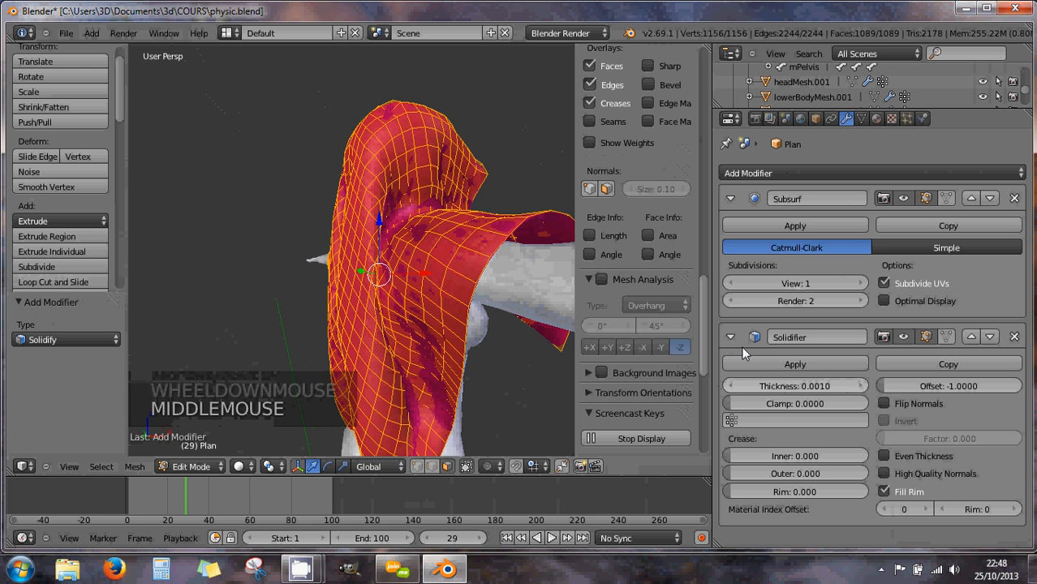
{"action": "middle_click_drag", "start_coordinate": [475, 221], "coordinate": [374, 270]}
{"action": "scroll", "coordinate": [440, 261], "scroll_direction": "down", "scroll_amount": 3}
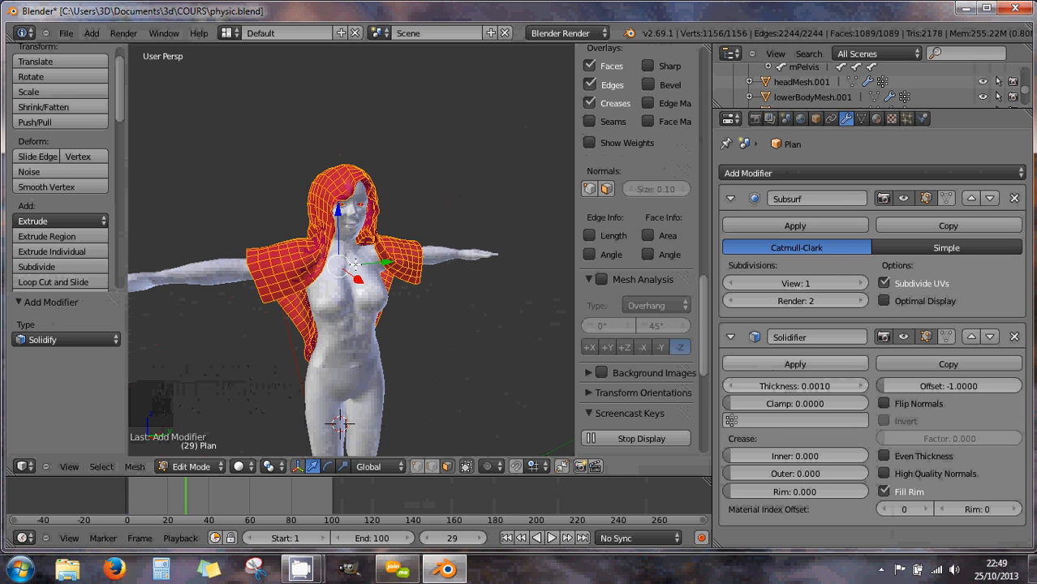
{"action": "middle_click_drag", "start_coordinate": [341, 261], "coordinate": [400, 253]}
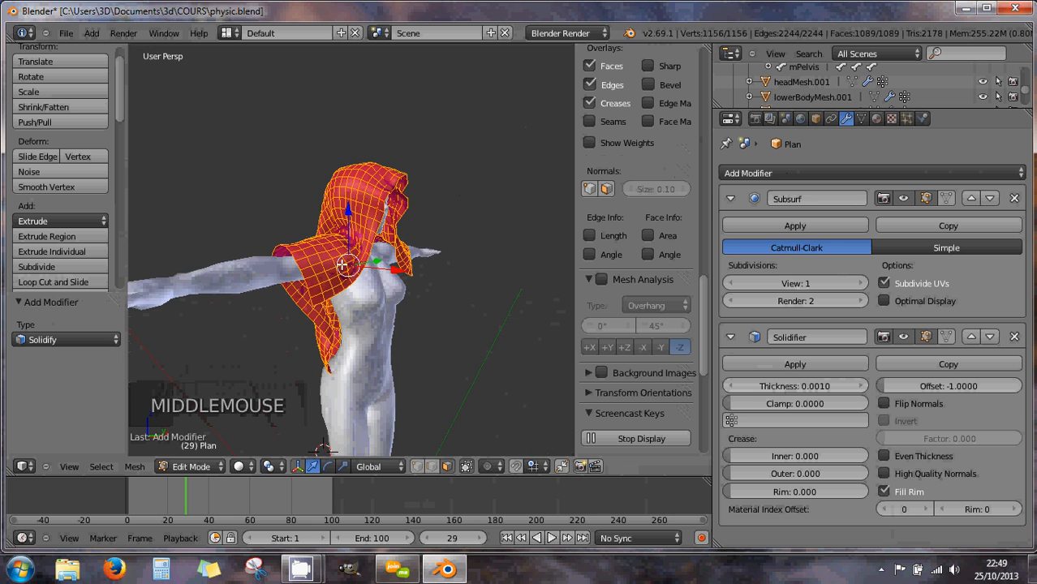
{"action": "scroll", "coordinate": [332, 266], "scroll_direction": "up", "scroll_amount": 2}
{"action": "middle_click_drag", "start_coordinate": [332, 266], "coordinate": [440, 262]}
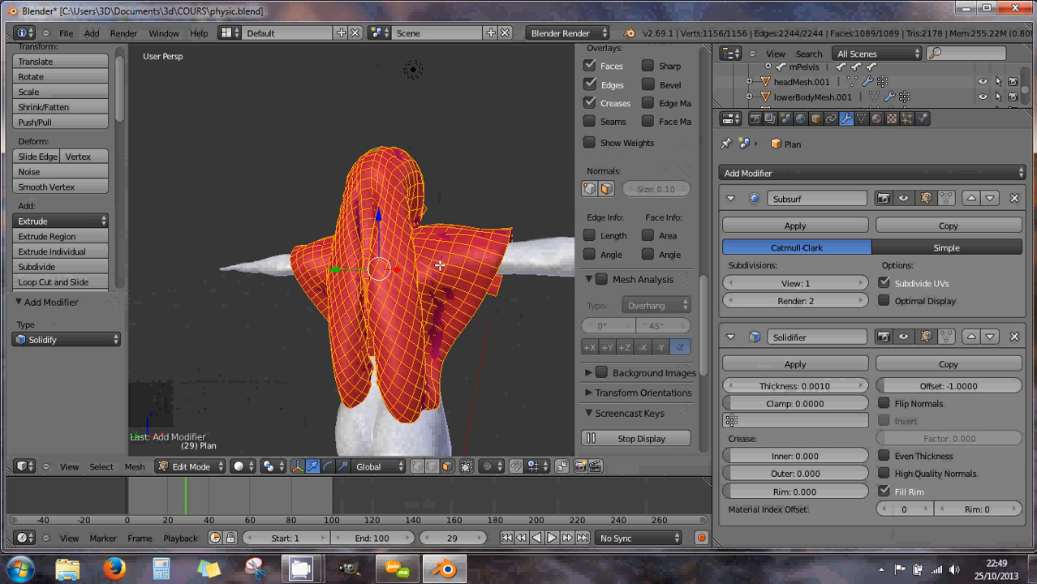
{"action": "scroll", "coordinate": [439, 265], "scroll_direction": "up", "scroll_amount": 2}
{"action": "mouse_move", "coordinate": [472, 271]}
{"action": "middle_mouse_down"}
{"action": "mouse_move", "coordinate": [423, 265]}
{"action": "mouse_move", "coordinate": [412, 277]}
{"action": "mouse_move", "coordinate": [406, 250]}
{"action": "mouse_move", "coordinate": [331, 252]}
{"action": "mouse_move", "coordinate": [336, 239]}
{"action": "mouse_move", "coordinate": [277, 247]}
{"action": "mouse_move", "coordinate": [310, 246]}
{"action": "middle_mouse_up"}
Return the veil to Object Mode and collapse the Solidify modifier's settings
{"action": "key", "text": "Tab"}
{"action": "scroll", "coordinate": [437, 276], "scroll_direction": "down", "scroll_amount": 1}
{"action": "scroll", "coordinate": [441, 269], "scroll_direction": "down", "scroll_amount": 1}
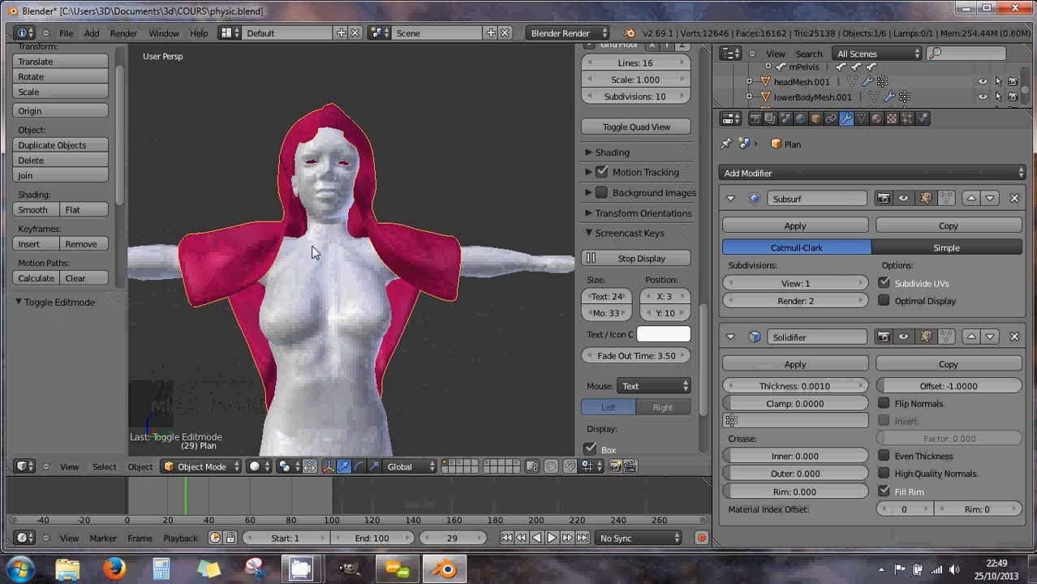
{"action": "scroll", "coordinate": [311, 246], "scroll_direction": "down", "scroll_amount": 2}
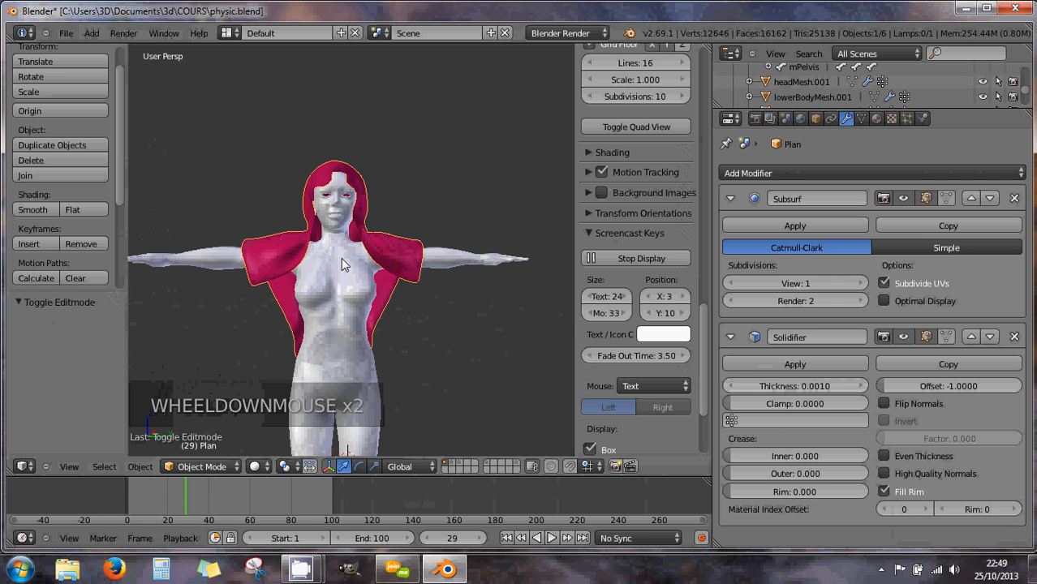
{"action": "left_click", "coordinate": [730, 336]}
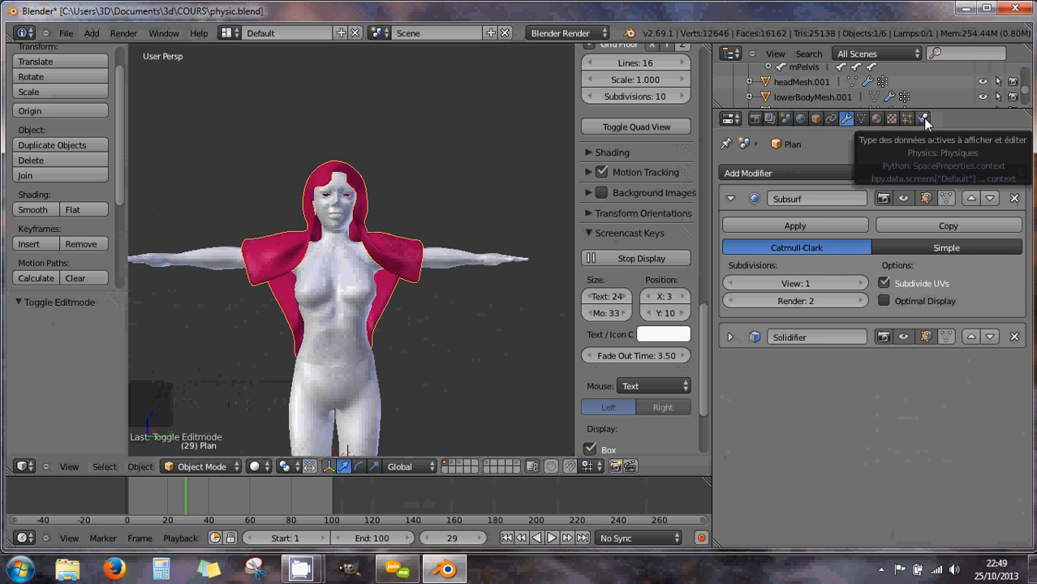
{"action": "scroll", "coordinate": [297, 285], "scroll_direction": "up", "scroll_amount": 5}
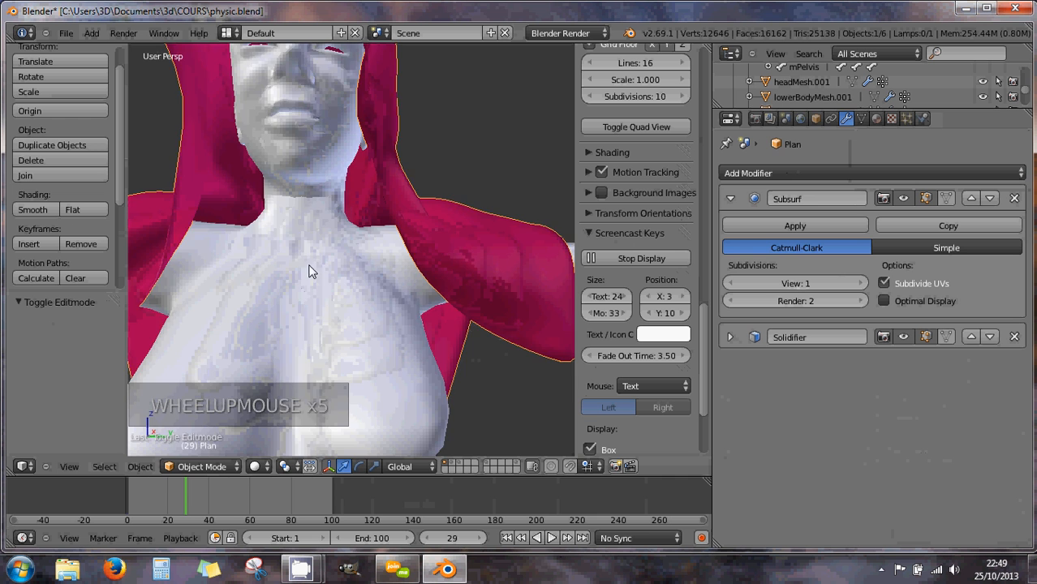
Try High Quality Normals and Even Thickness on the veil's Solidify modifier and inspect the folds at the back
{"action": "middle_click_drag", "start_coordinate": [308, 271], "coordinate": [514, 277]}
{"action": "scroll", "coordinate": [468, 317], "scroll_direction": "up", "scroll_amount": 2}
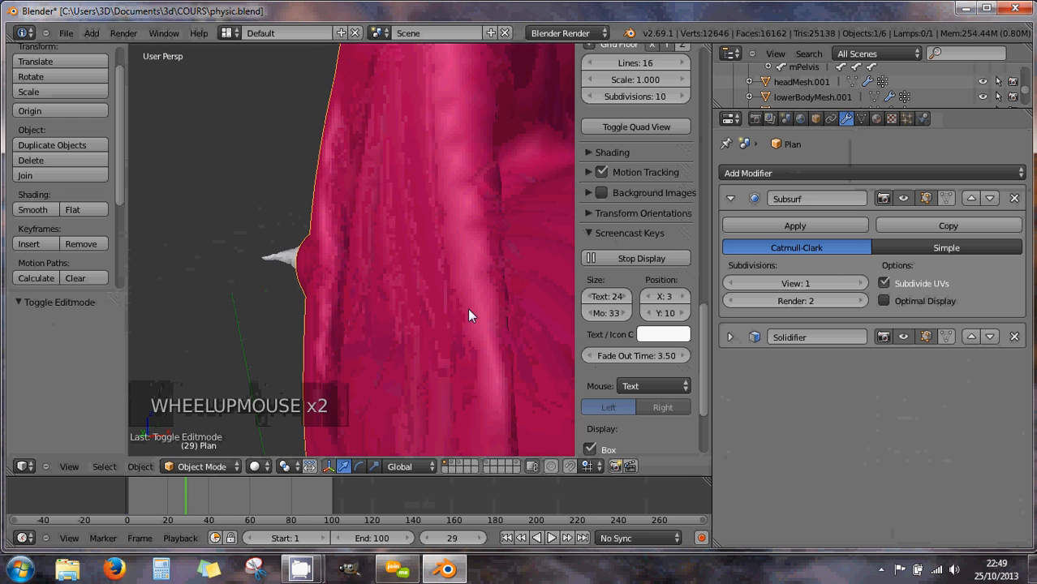
{"action": "middle_click_drag", "start_coordinate": [469, 316], "coordinate": [504, 296]}
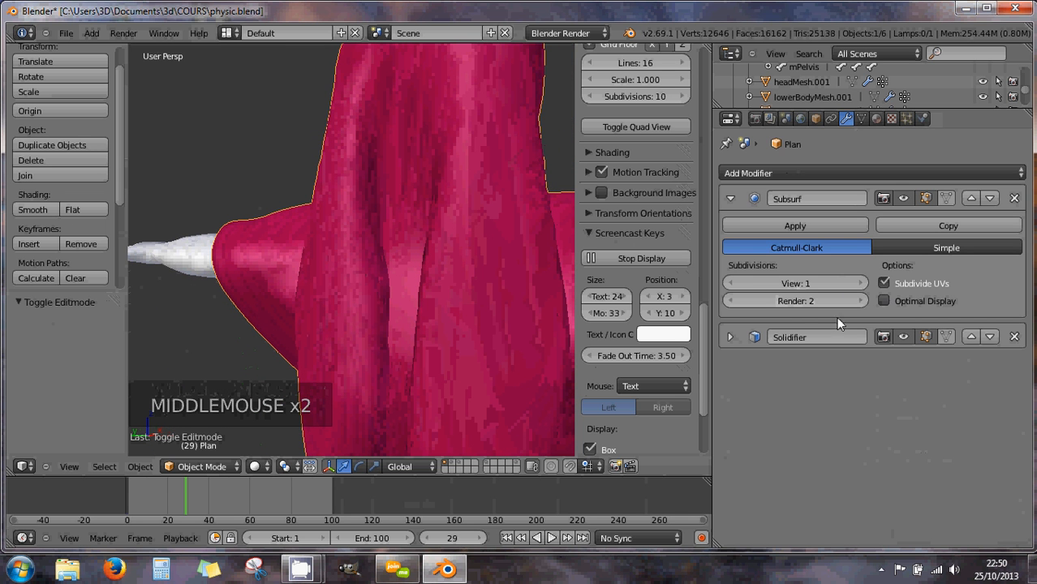
{"action": "left_click", "coordinate": [730, 336]}
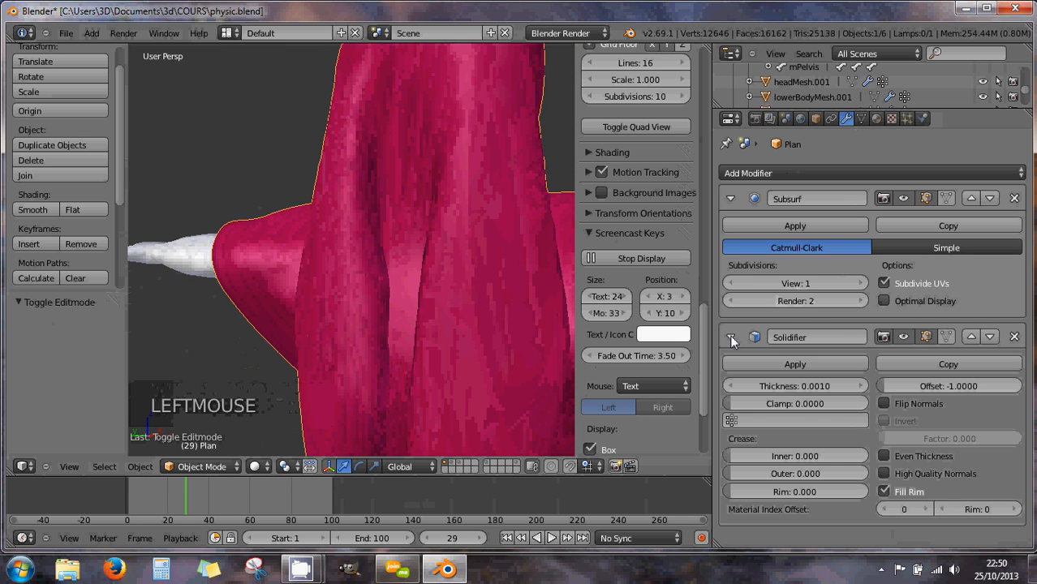
{"action": "left_click", "coordinate": [886, 473]}
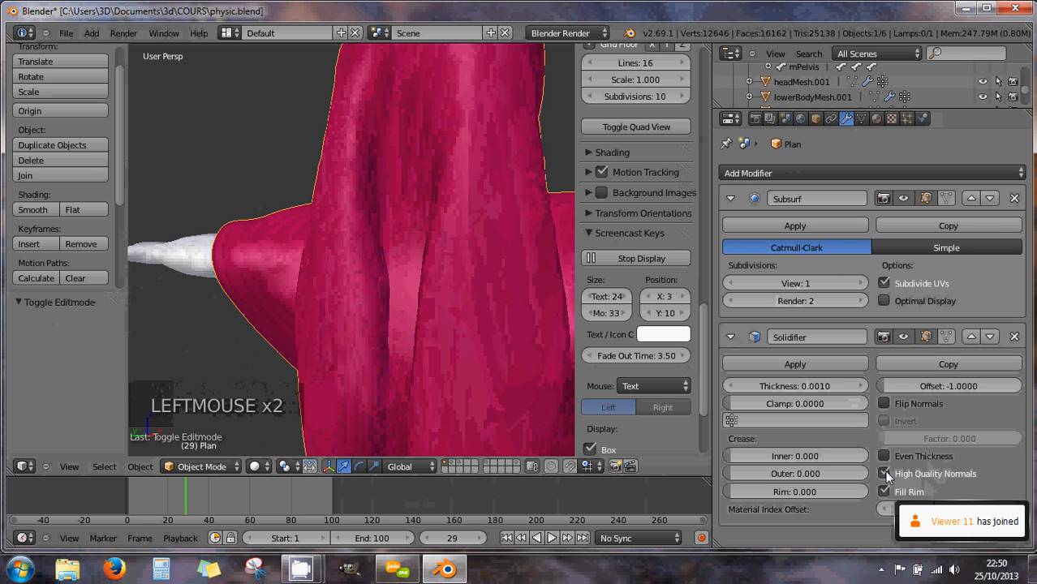
{"action": "left_click", "coordinate": [884, 457]}
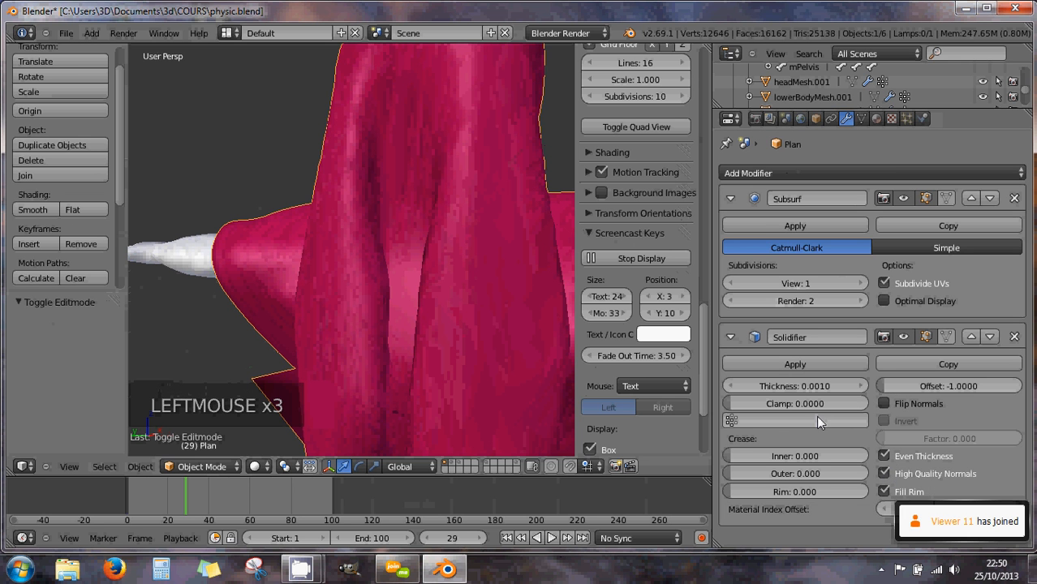
{"action": "scroll", "coordinate": [491, 305], "scroll_direction": "down", "scroll_amount": 4}
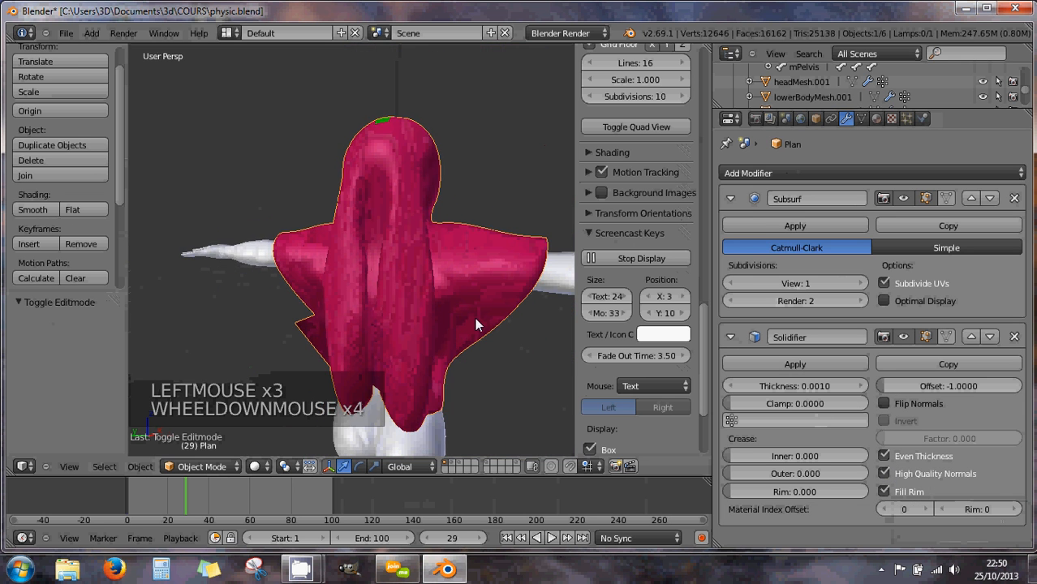
{"action": "middle_click_drag", "start_coordinate": [475, 318], "coordinate": [512, 299]}
{"action": "scroll", "coordinate": [383, 357], "scroll_direction": "up", "scroll_amount": 3}
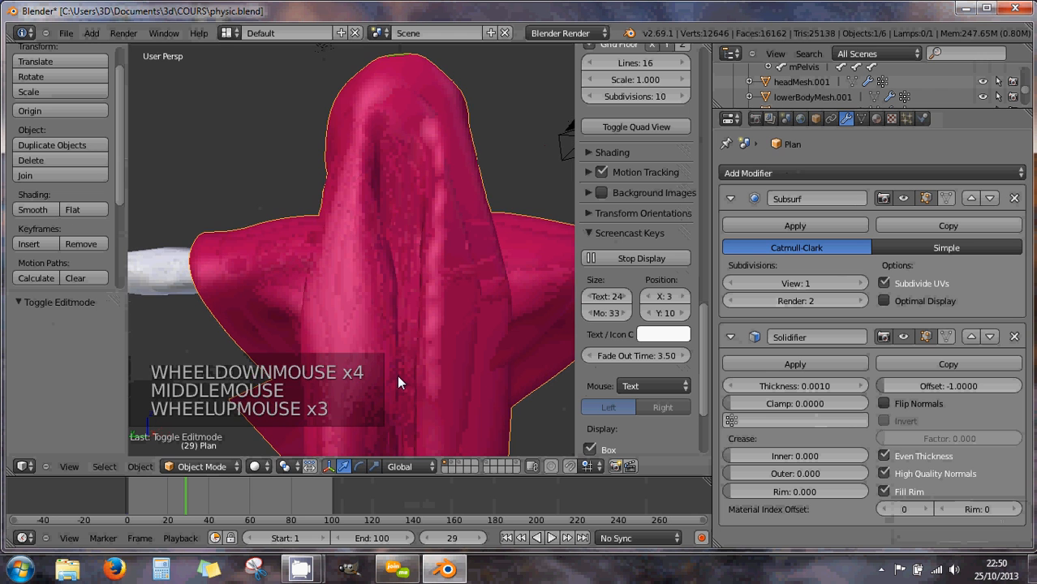
{"action": "middle_click_drag", "start_coordinate": [410, 393], "coordinate": [361, 321]}
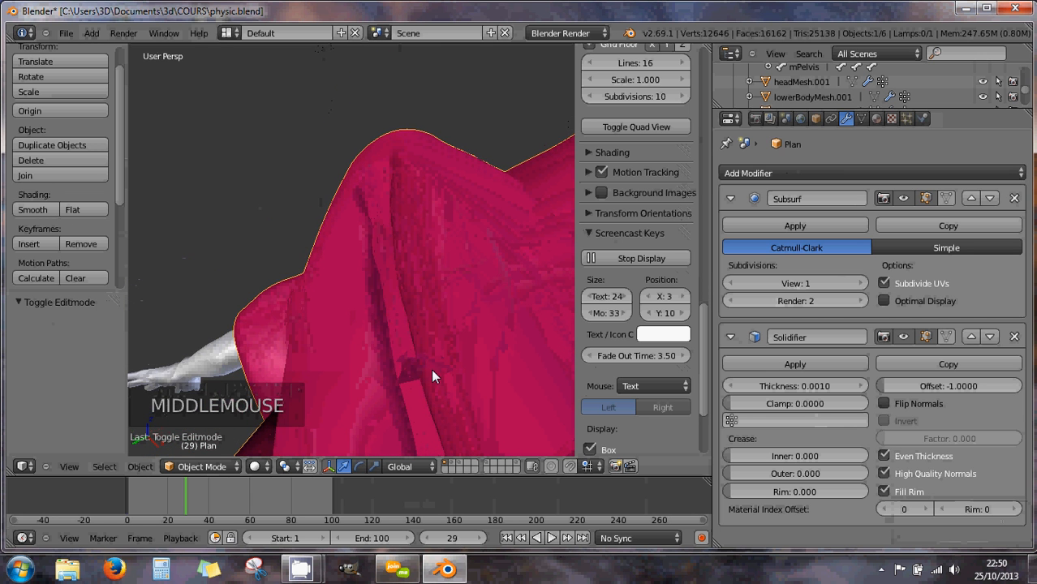
{"action": "middle_click_drag", "start_coordinate": [424, 373], "coordinate": [543, 400]}
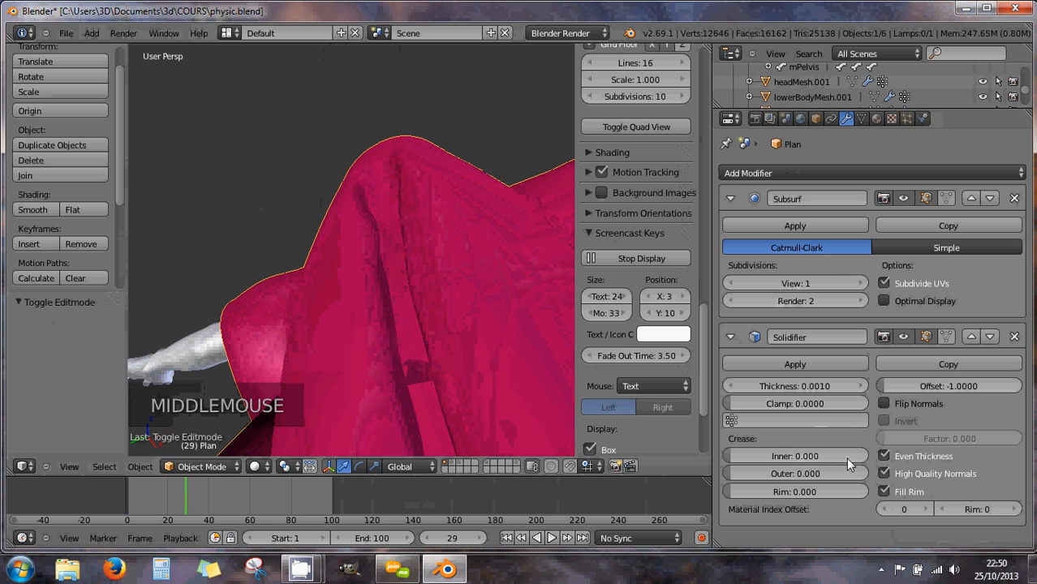
Turn High Quality Normals and Even Thickness off again in the Solidify modifier, toggling each for comparison on the whole veil
{"action": "left_click", "coordinate": [884, 474]}
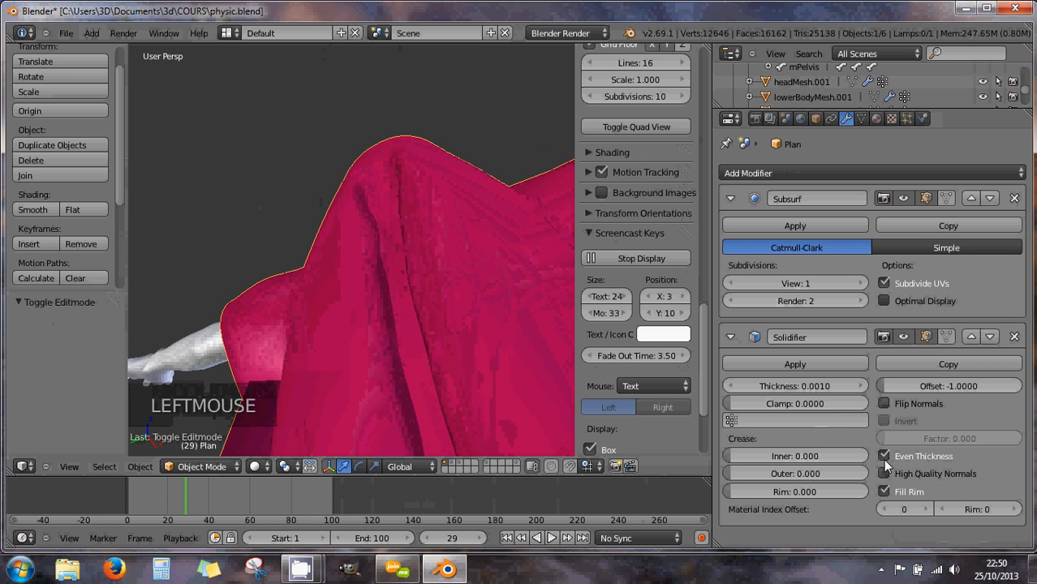
{"action": "left_click", "coordinate": [883, 459]}
{"action": "left_click", "coordinate": [883, 459]}
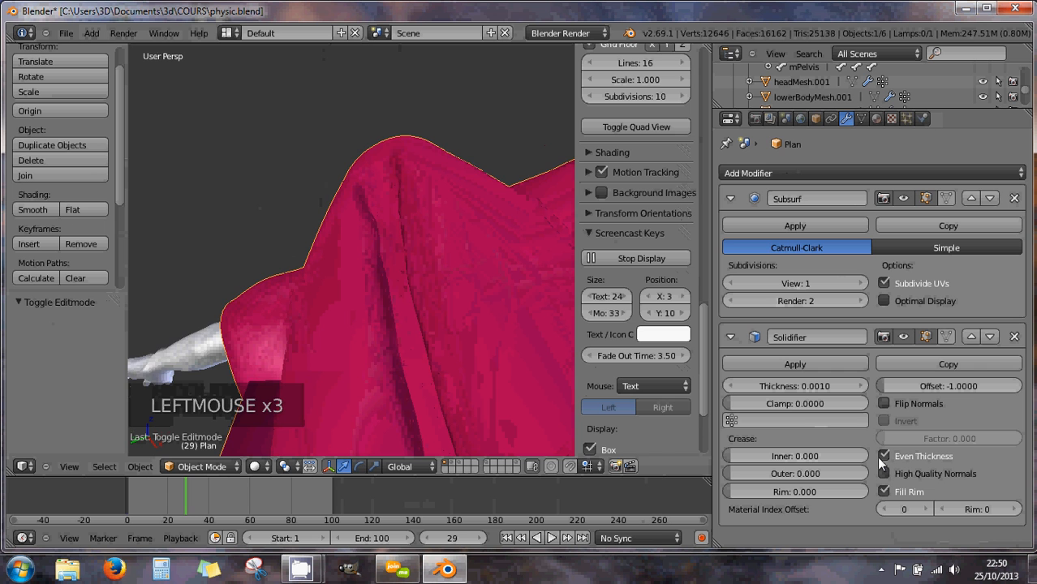
{"action": "scroll", "coordinate": [398, 359], "scroll_direction": "down", "scroll_amount": 2}
{"action": "scroll", "coordinate": [410, 370], "scroll_direction": "down", "scroll_amount": 2}
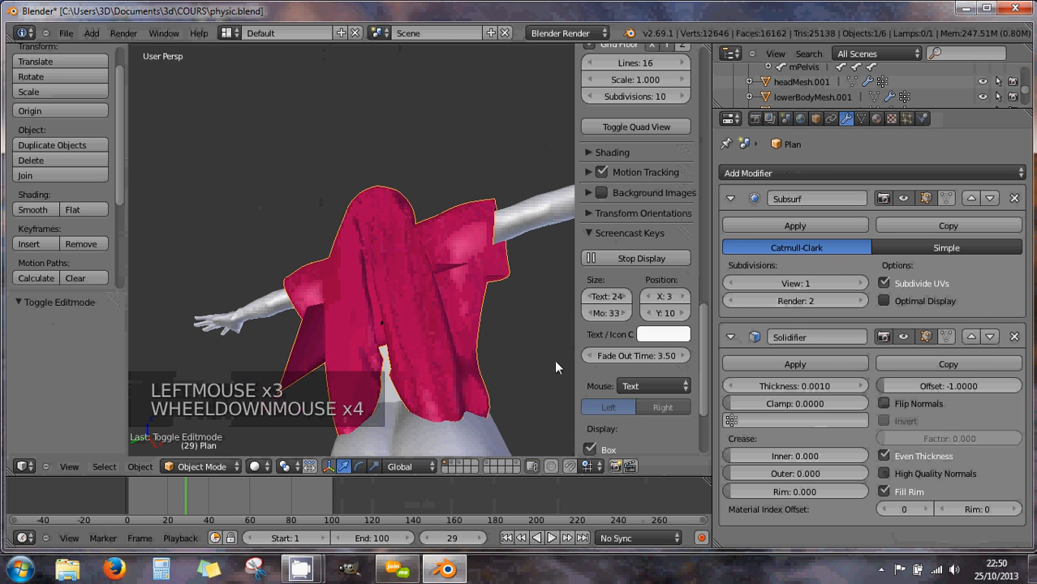
{"action": "left_click", "coordinate": [884, 457]}
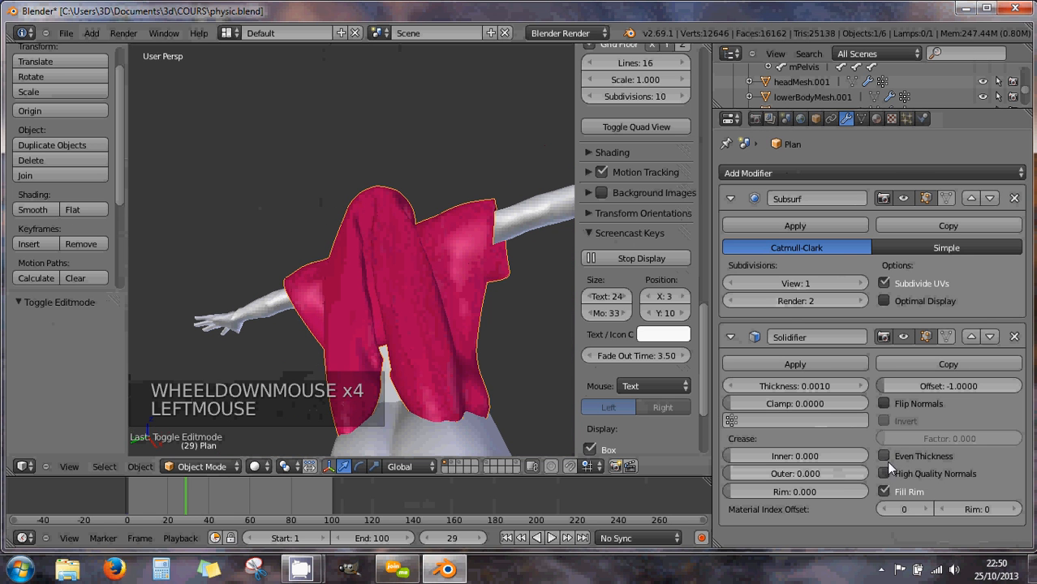
{"action": "left_click", "coordinate": [886, 472]}
{"action": "left_click", "coordinate": [885, 472]}
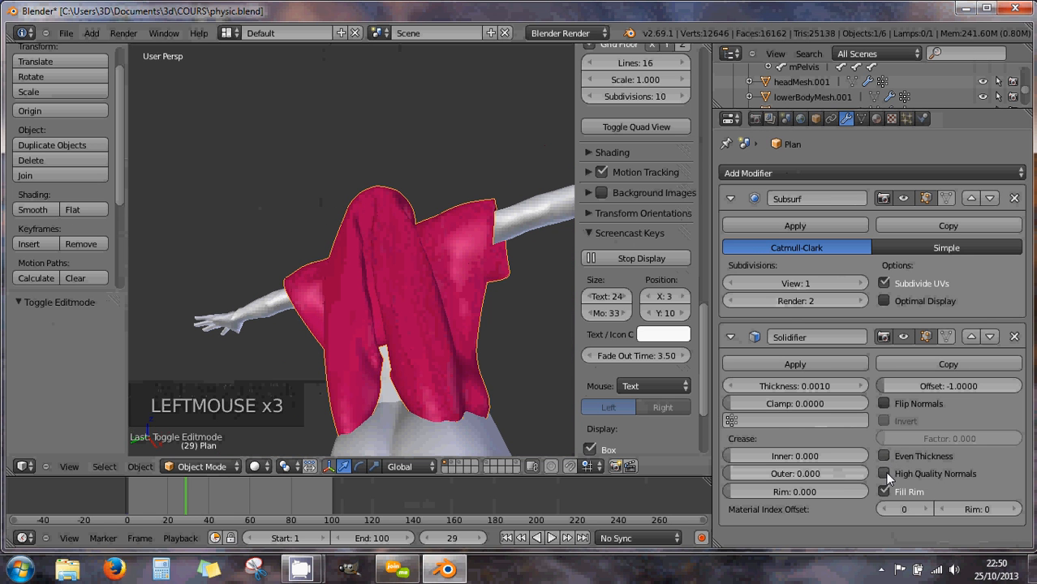
Examine the solidified veil from the front, above and the sides around the avatar's head
{"action": "middle_click_drag", "start_coordinate": [448, 319], "coordinate": [450, 351]}
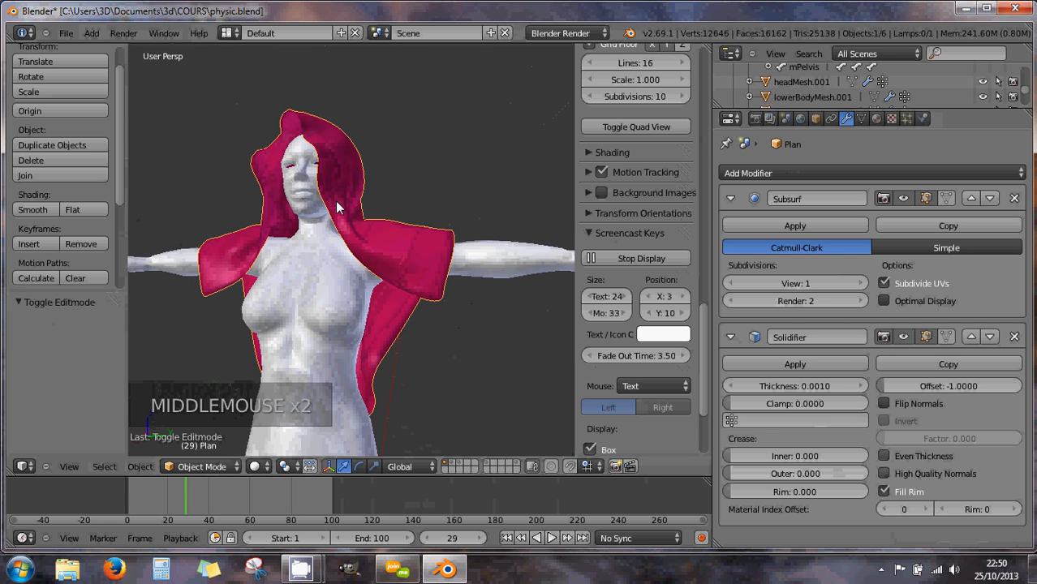
{"action": "middle_click_drag", "start_coordinate": [339, 276], "coordinate": [308, 153]}
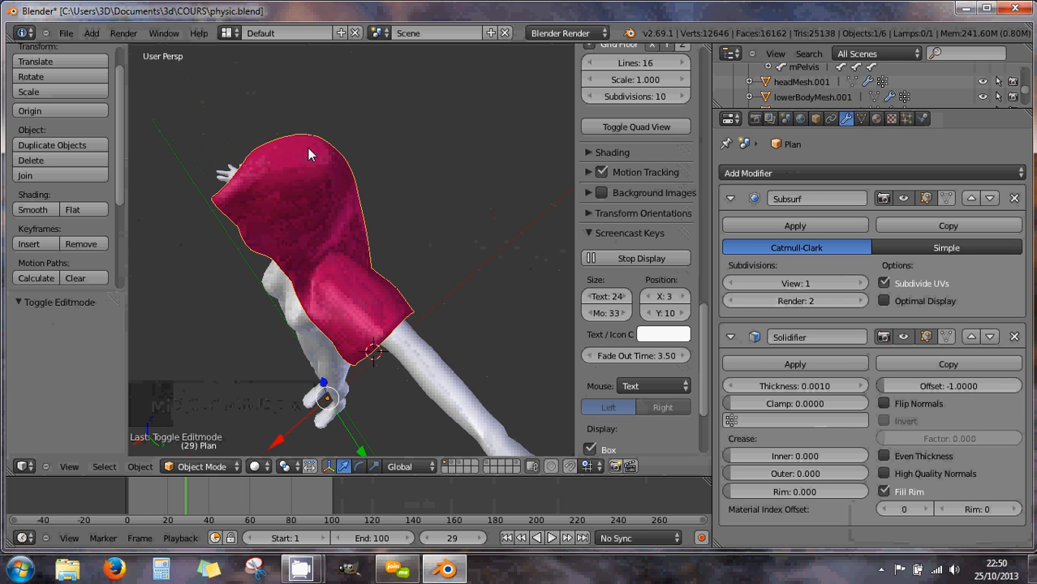
{"action": "middle_click_drag", "start_coordinate": [276, 151], "coordinate": [364, 177]}
{"action": "scroll", "coordinate": [321, 210], "scroll_direction": "up", "scroll_amount": 2}
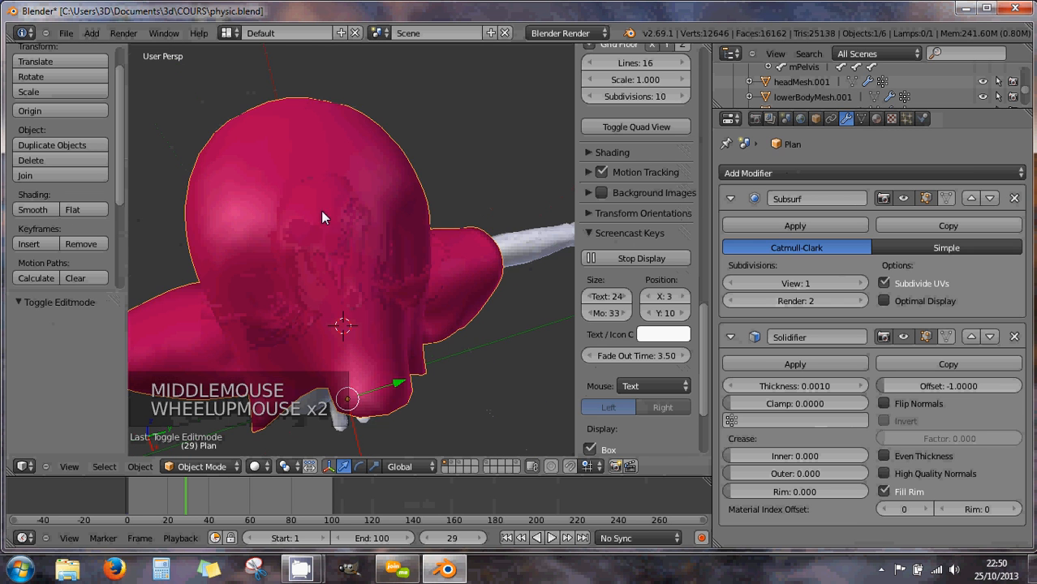
{"action": "middle_click_drag", "start_coordinate": [321, 210], "coordinate": [422, 192]}
{"action": "scroll", "coordinate": [418, 182], "scroll_direction": "down", "scroll_amount": 2}
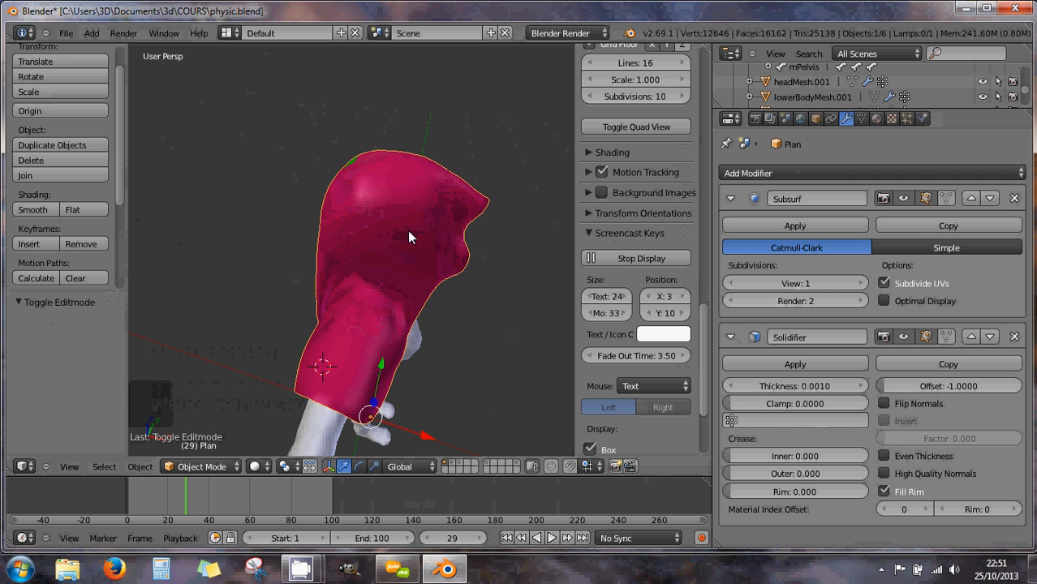
{"action": "middle_click_drag", "start_coordinate": [403, 213], "coordinate": [313, 158]}
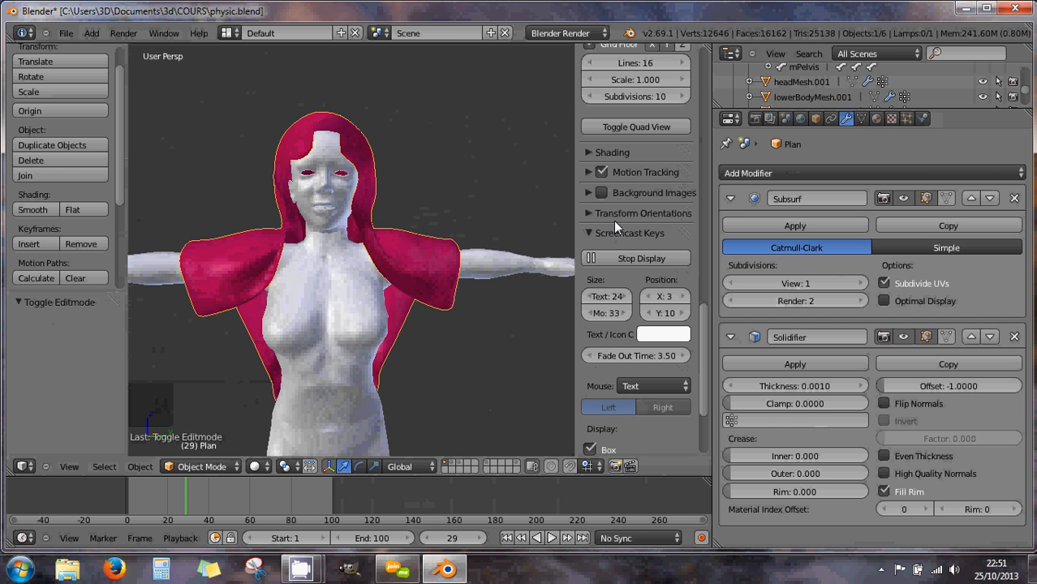
Reopen the recent file physic.blend to return to the saved cloth simulation
{"action": "left_click", "coordinate": [67, 34]}
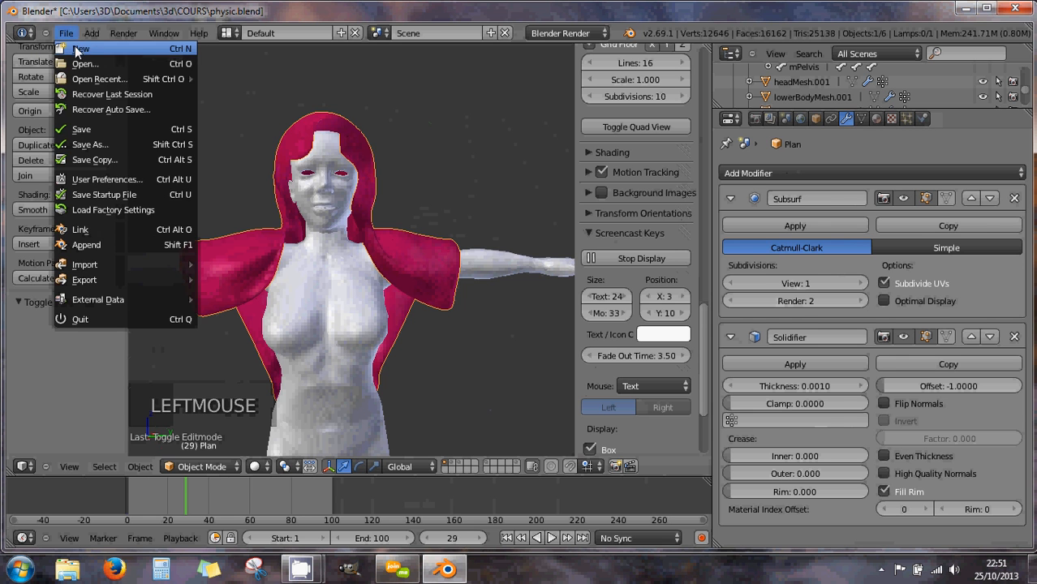
{"action": "mouse_move", "coordinate": [125, 79]}
{"action": "left_click", "coordinate": [238, 80]}
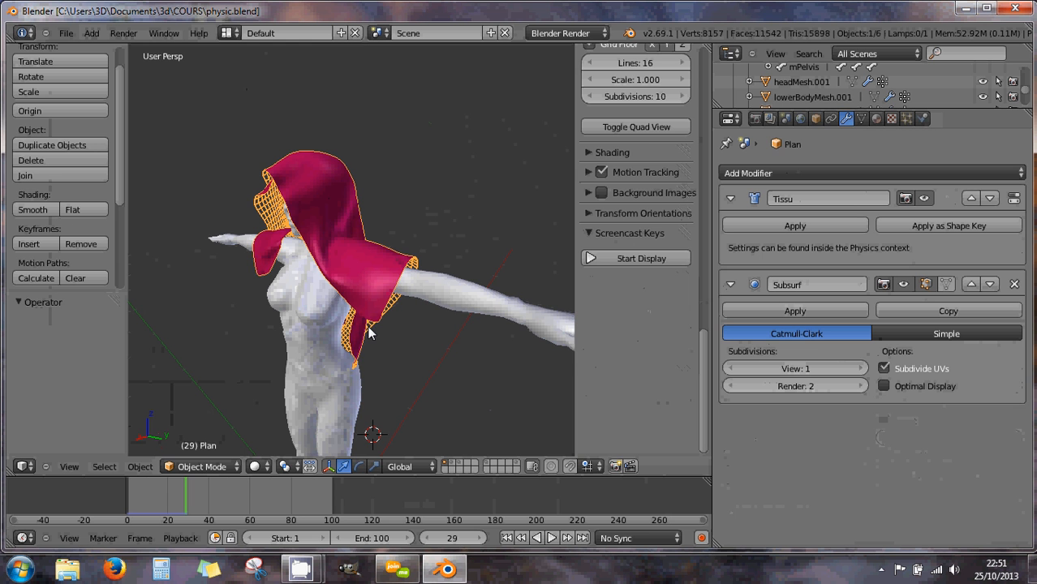
Show the flat cloth plane in Edit Mode above the avatar and review its Cloth and Cloth Collision settings
{"action": "key", "text": "Tab"}
{"action": "middle_click_drag", "start_coordinate": [351, 235], "coordinate": [422, 197]}
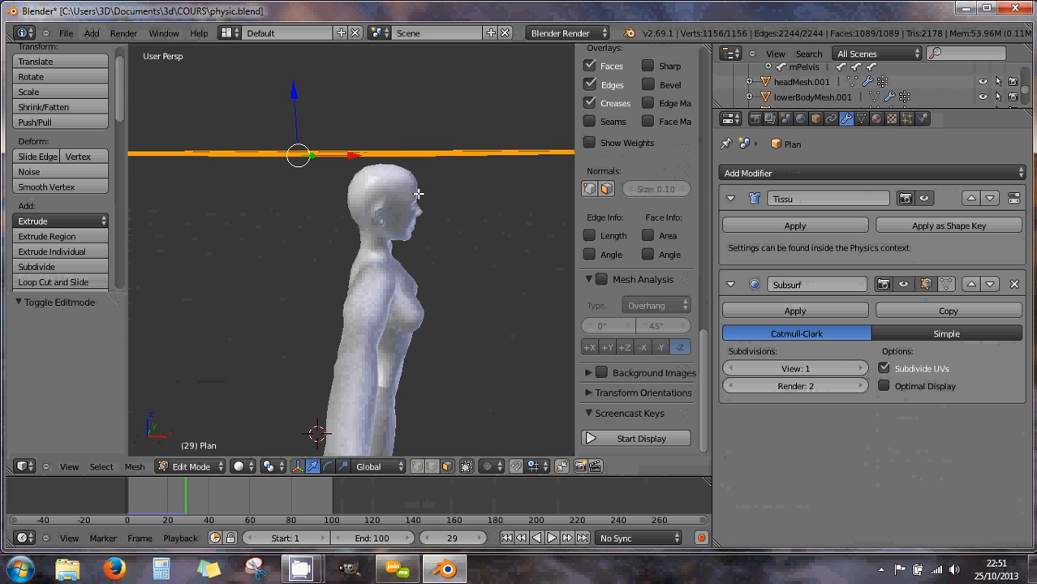
{"action": "middle_click_drag", "start_coordinate": [424, 195], "coordinate": [366, 172]}
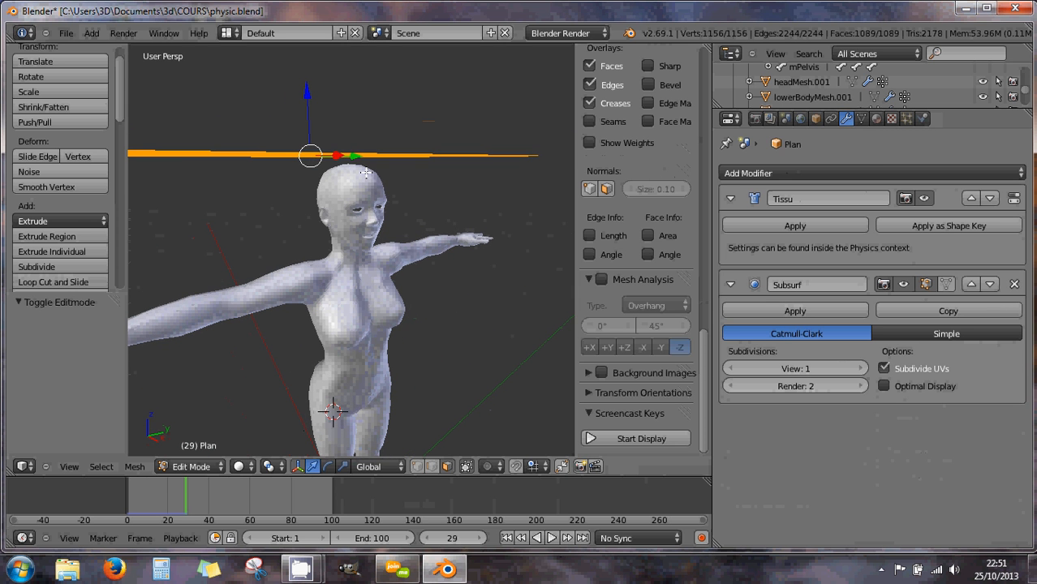
{"action": "left_click", "coordinate": [923, 119]}
{"action": "scroll", "coordinate": [803, 301], "scroll_direction": "down", "scroll_amount": 3}
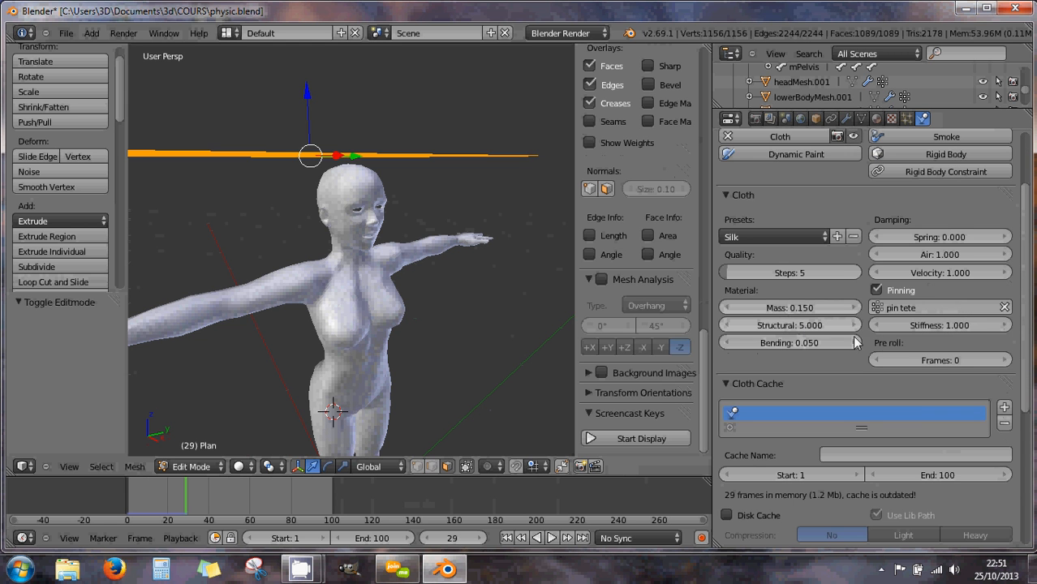
{"action": "scroll", "coordinate": [853, 319], "scroll_direction": "down", "scroll_amount": 4}
{"action": "scroll", "coordinate": [851, 321], "scroll_direction": "down", "scroll_amount": 4}
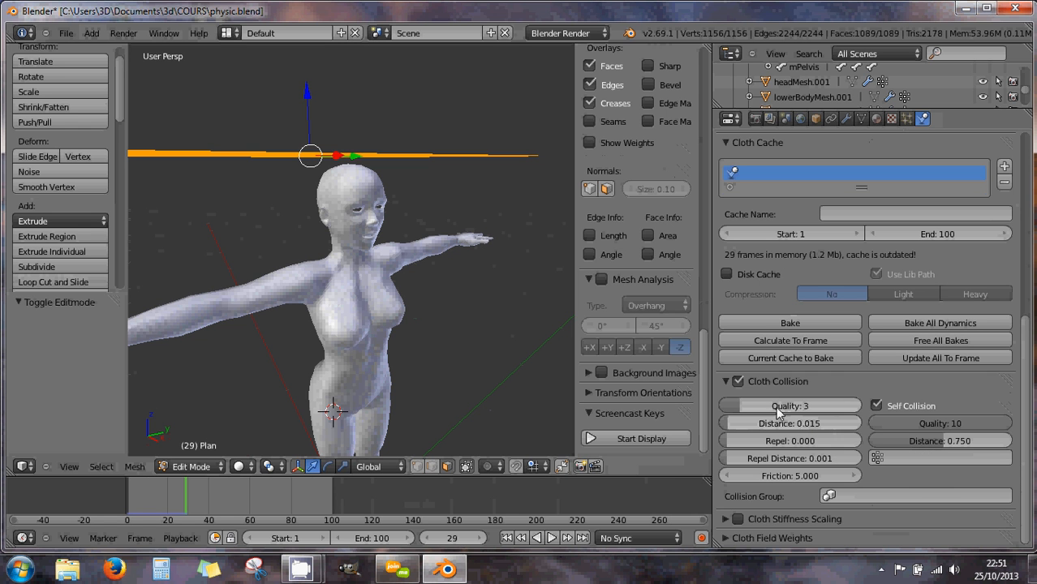
Return to Object Mode, select the avatar's head, and set its Soft Body and Cloth collision Outer value to 0.411
{"action": "key", "text": "Tab"}
{"action": "right_click", "coordinate": [357, 208]}
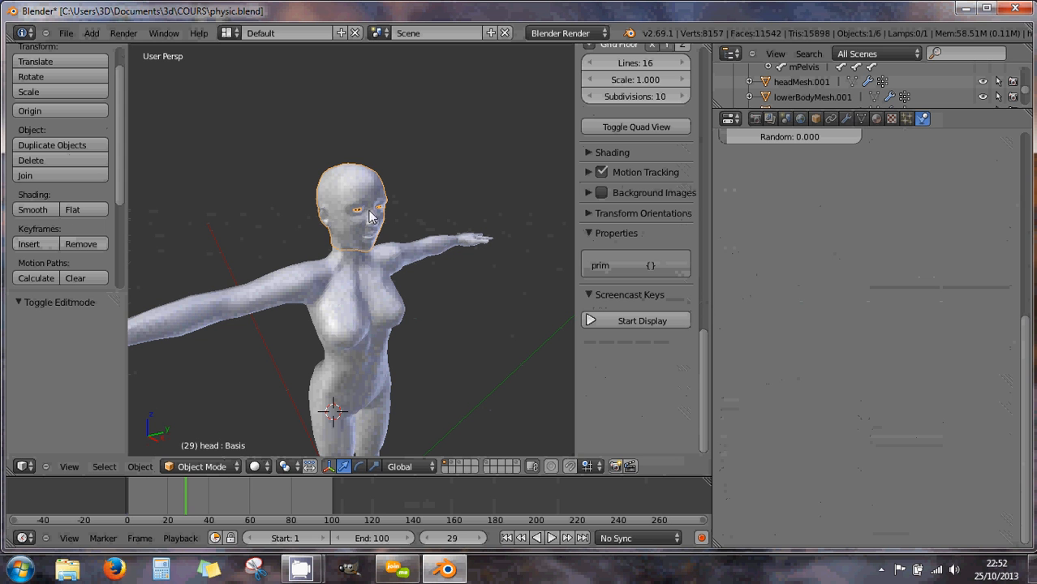
{"action": "scroll", "coordinate": [798, 254], "scroll_direction": "up", "scroll_amount": 6}
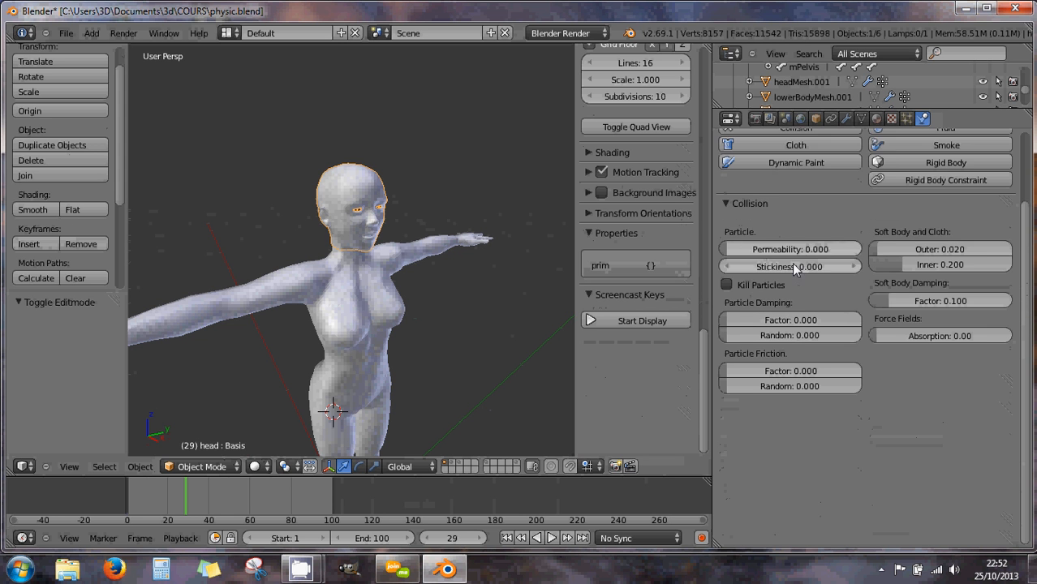
{"action": "scroll", "coordinate": [791, 232], "scroll_direction": "up", "scroll_amount": 1}
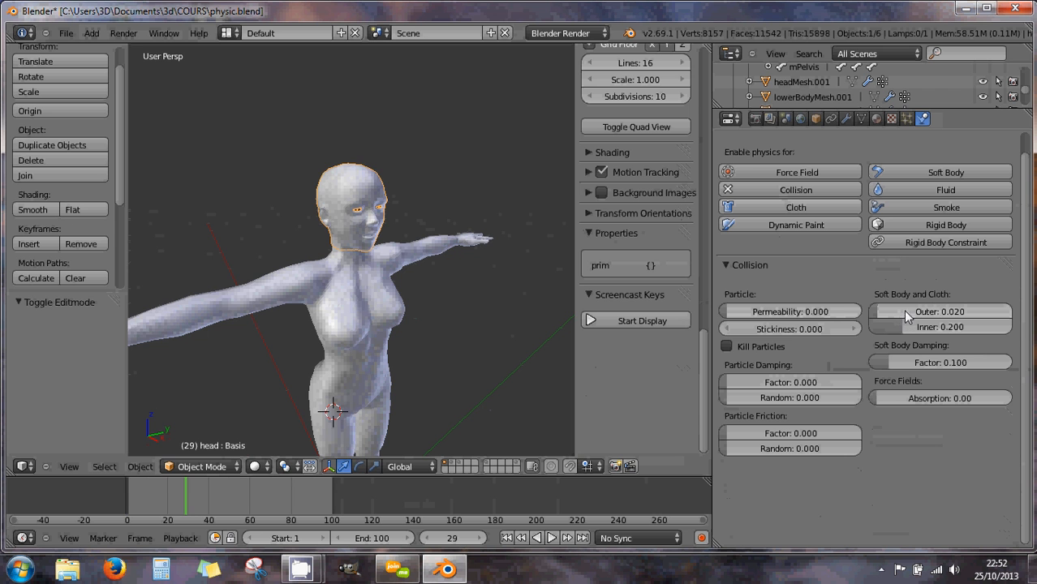
{"action": "scroll", "coordinate": [465, 278], "scroll_direction": "down", "scroll_amount": 2}
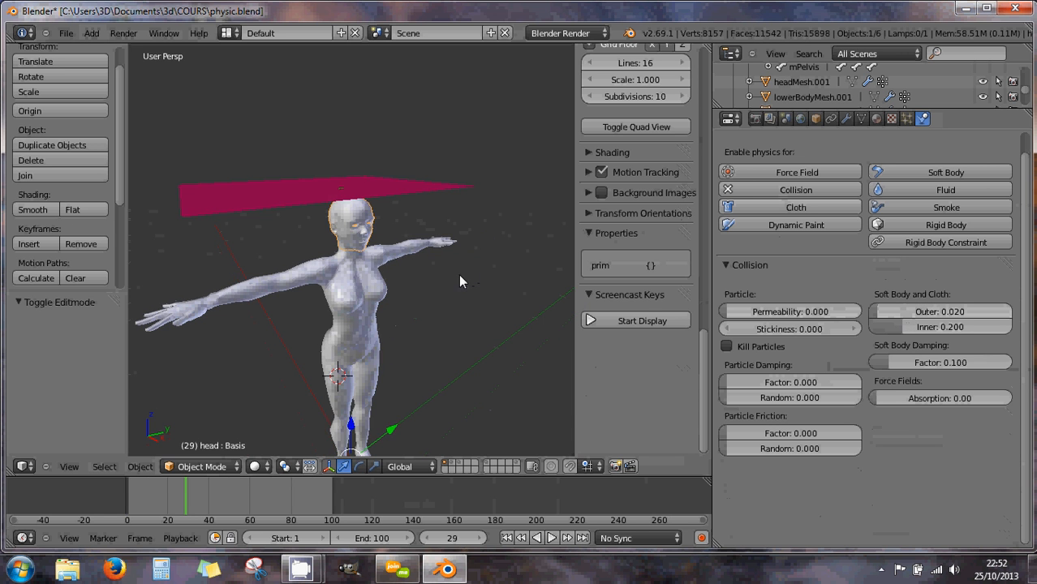
{"action": "middle_click_drag", "start_coordinate": [459, 275], "coordinate": [426, 280]}
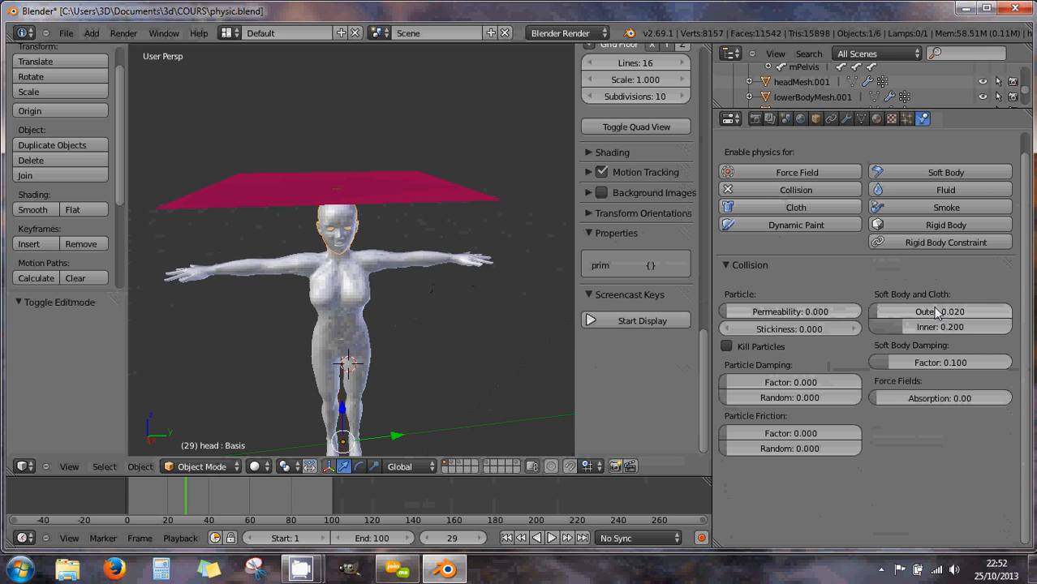
{"action": "left_click_drag", "start_coordinate": [884, 312], "coordinate": [935, 319]}
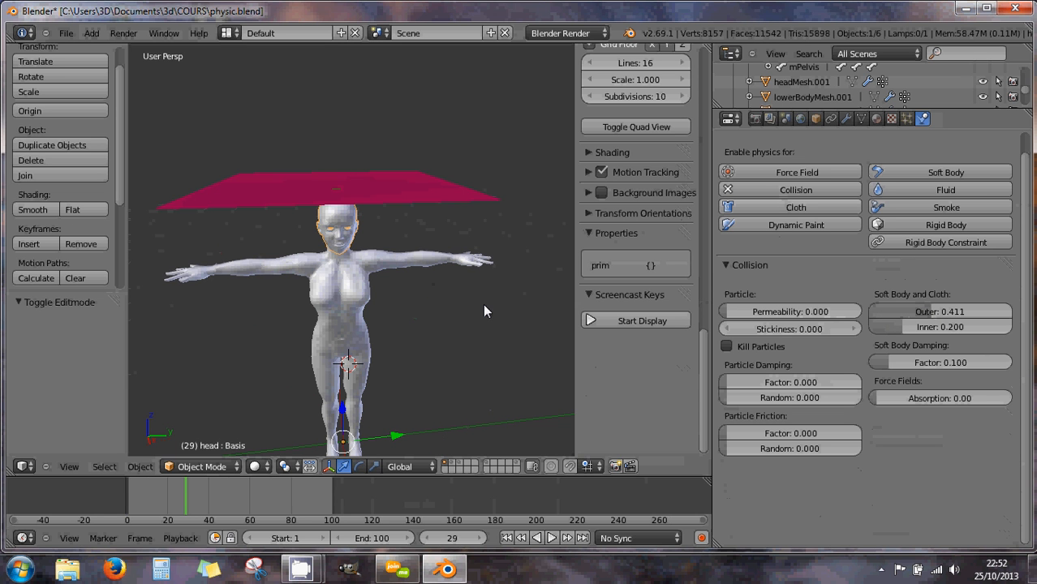
Play the cloth simulation to test the head's collision, trying a move of the head along the global Y axis, and stop playback
{"action": "key", "text": "alt+a"}
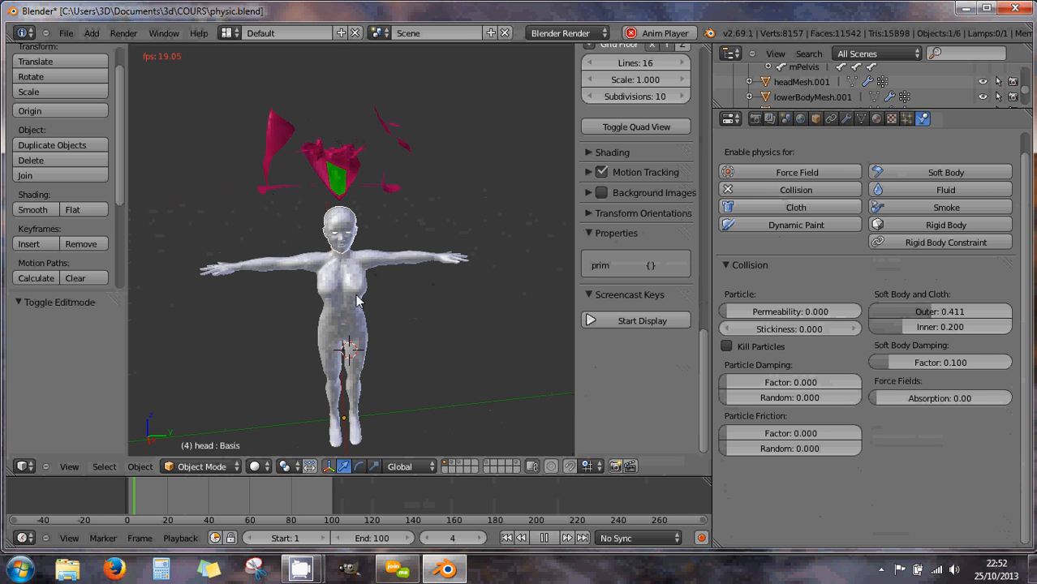
{"action": "key", "text": "g"}
{"action": "key", "text": "z"}
{"action": "key", "text": "y"}
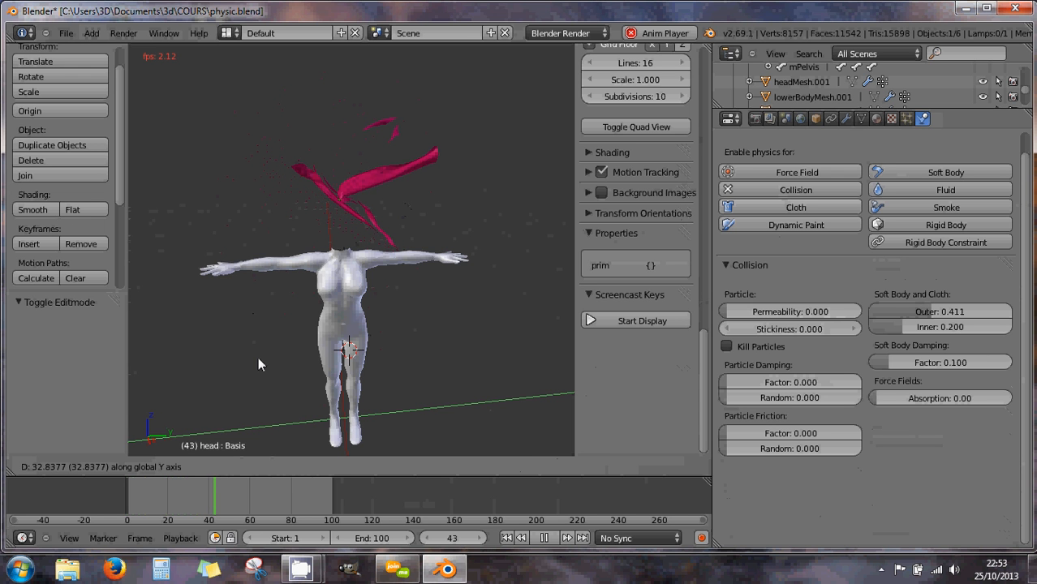
{"action": "right_click", "coordinate": [963, 331]}
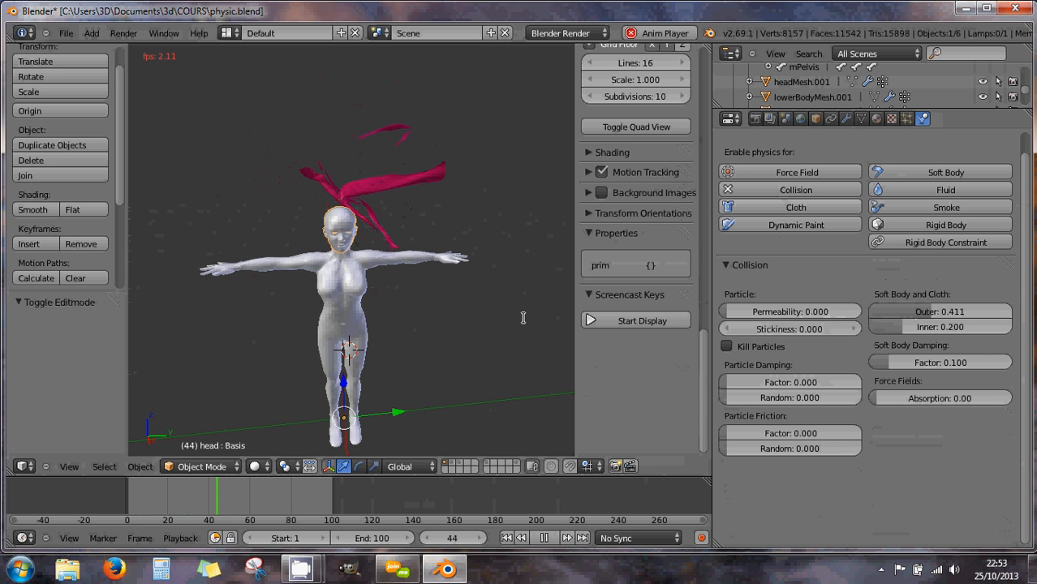
{"action": "key", "text": "Escape"}
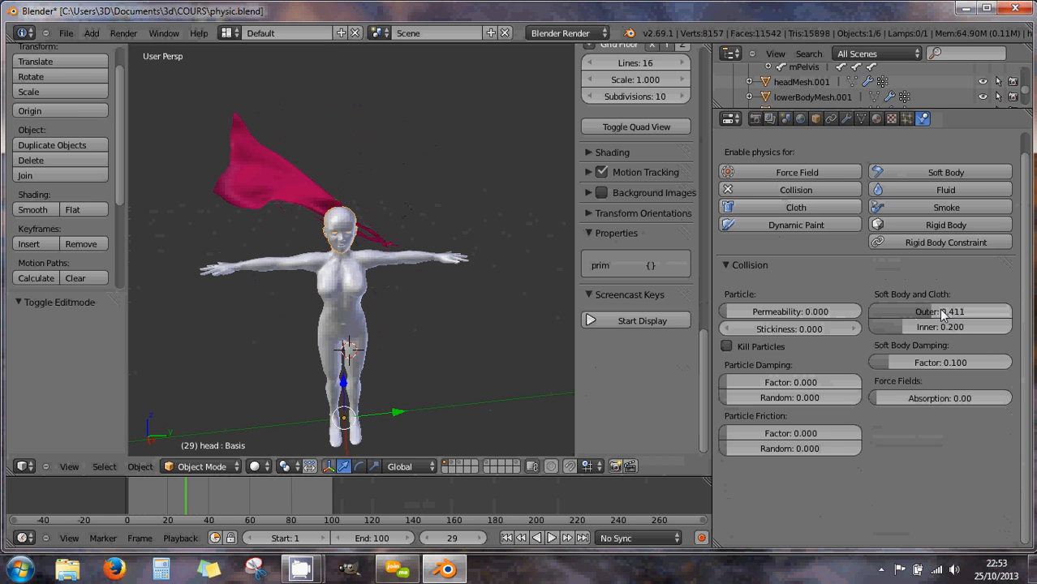
Set the head's Soft Body and Cloth Outer value to 0.001, and raise the cloth plane's mesh about 0.395 along Z in Edit Mode
{"action": "left_click_drag", "start_coordinate": [942, 312], "coordinate": [872, 321]}
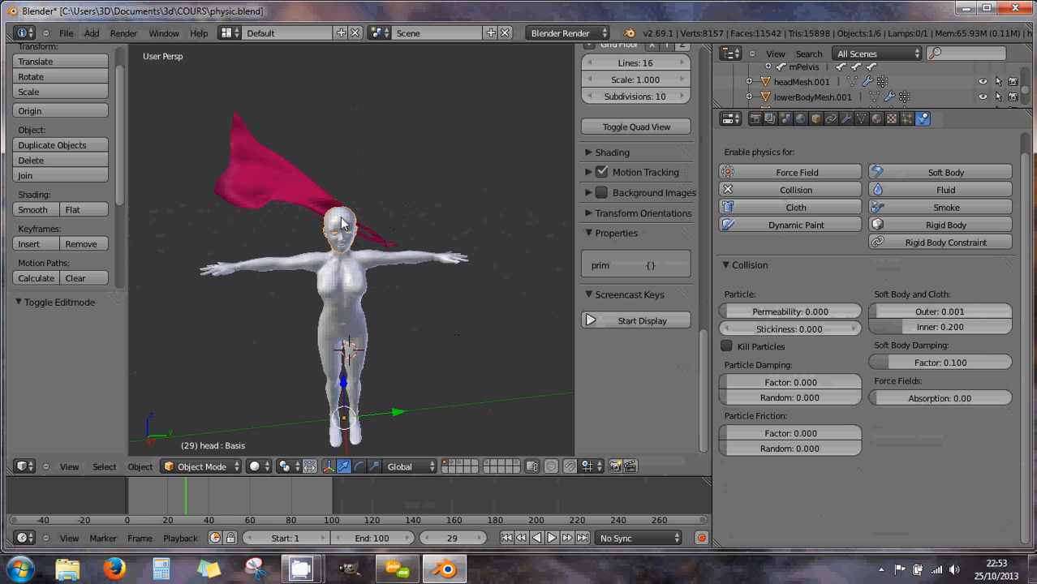
{"action": "scroll", "coordinate": [338, 217], "scroll_direction": "down", "scroll_amount": 2}
{"action": "middle_click_drag", "start_coordinate": [339, 218], "coordinate": [335, 241]}
{"action": "right_click", "coordinate": [337, 246]}
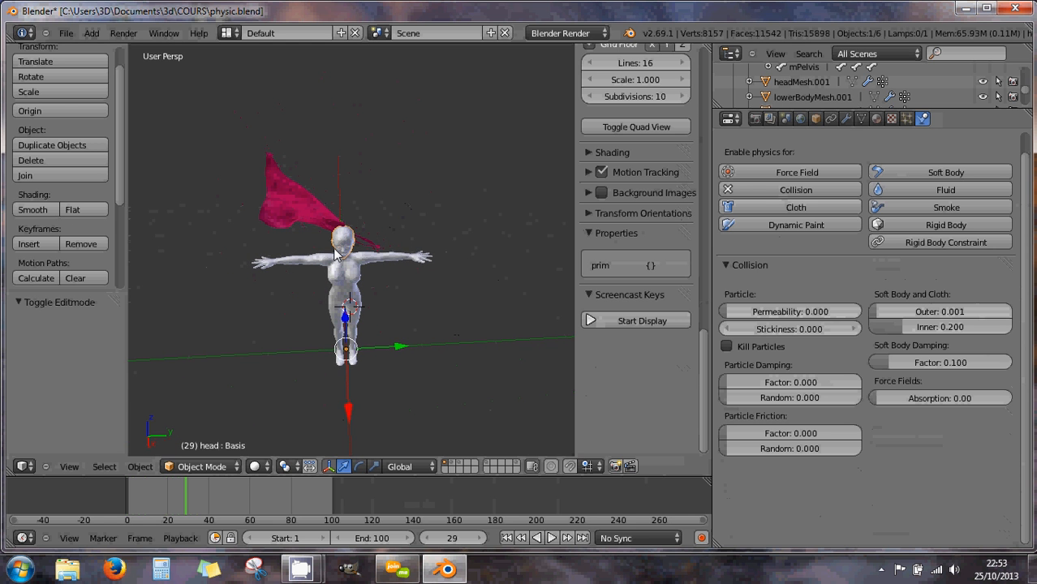
{"action": "key", "text": "Tab"}
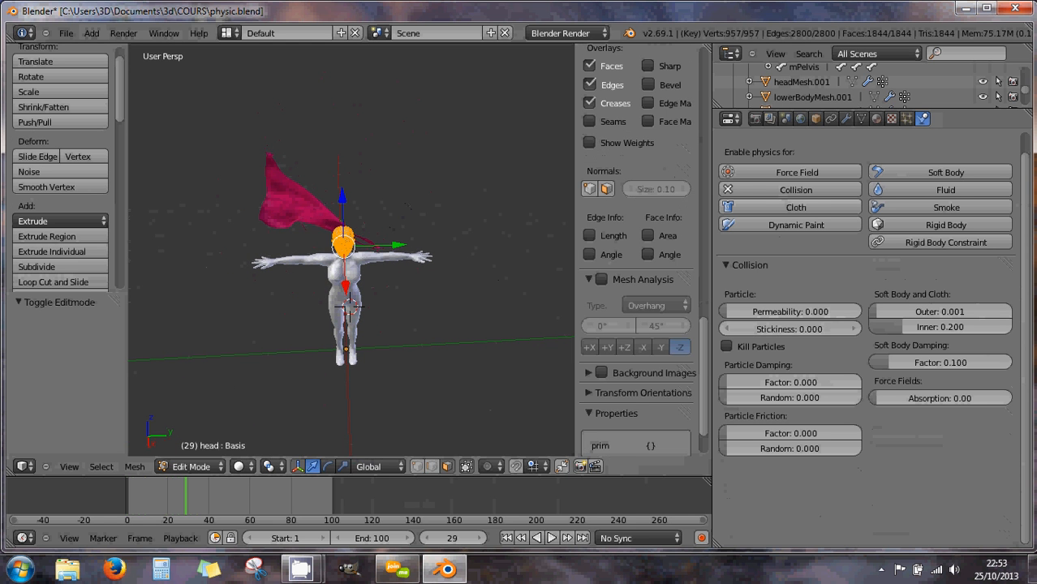
{"action": "key", "text": "Tab"}
{"action": "right_click", "coordinate": [329, 232]}
{"action": "key", "text": "Tab"}
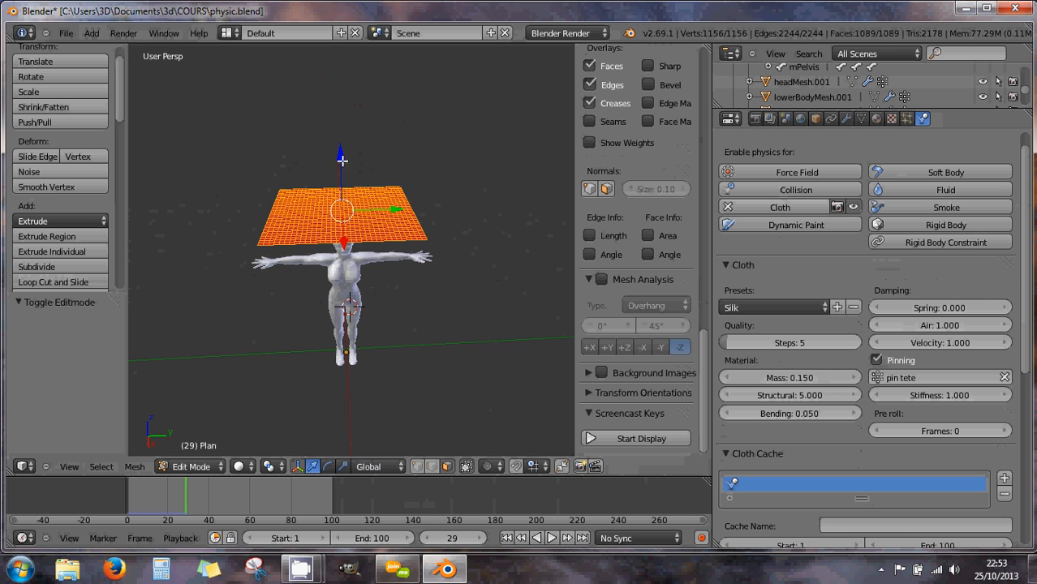
{"action": "left_click_drag", "start_coordinate": [341, 154], "coordinate": [348, 113]}
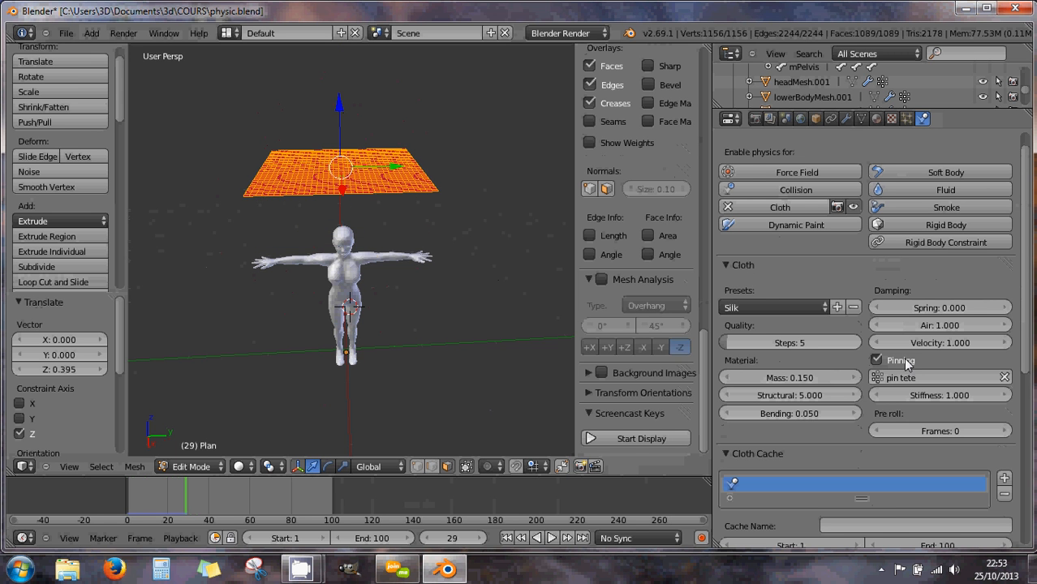
{"action": "key", "text": "Tab"}
Select the head and increase its Soft Body and Cloth Outer collision value to 0.211
{"action": "right_click", "coordinate": [347, 243]}
{"action": "middle_click_drag", "start_coordinate": [395, 301], "coordinate": [440, 295]}
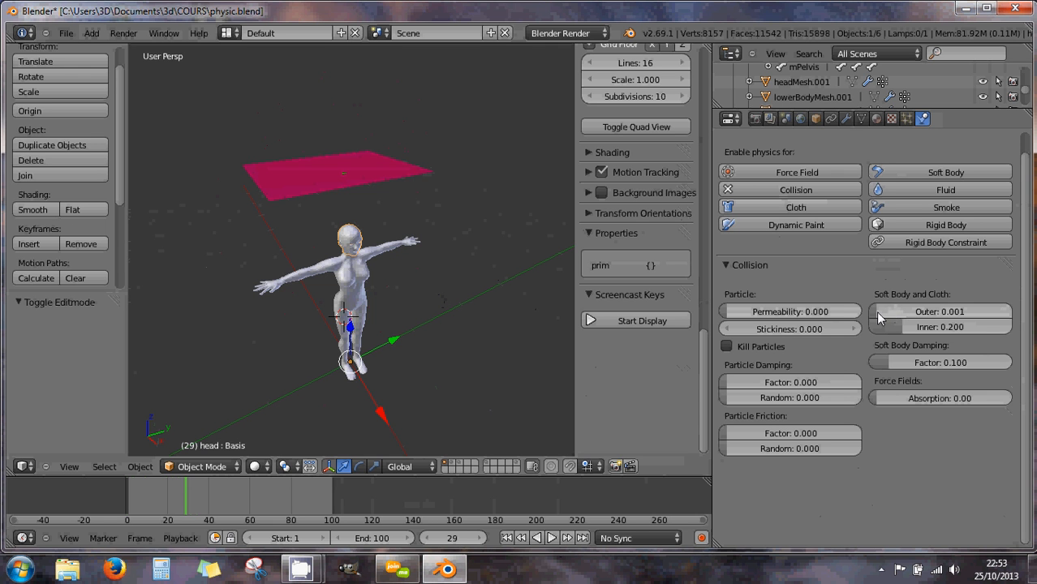
{"action": "left_click_drag", "start_coordinate": [886, 310], "coordinate": [888, 311]}
{"action": "middle_click_drag", "start_coordinate": [512, 250], "coordinate": [474, 228]}
{"action": "left_click_drag", "start_coordinate": [884, 311], "coordinate": [899, 311]}
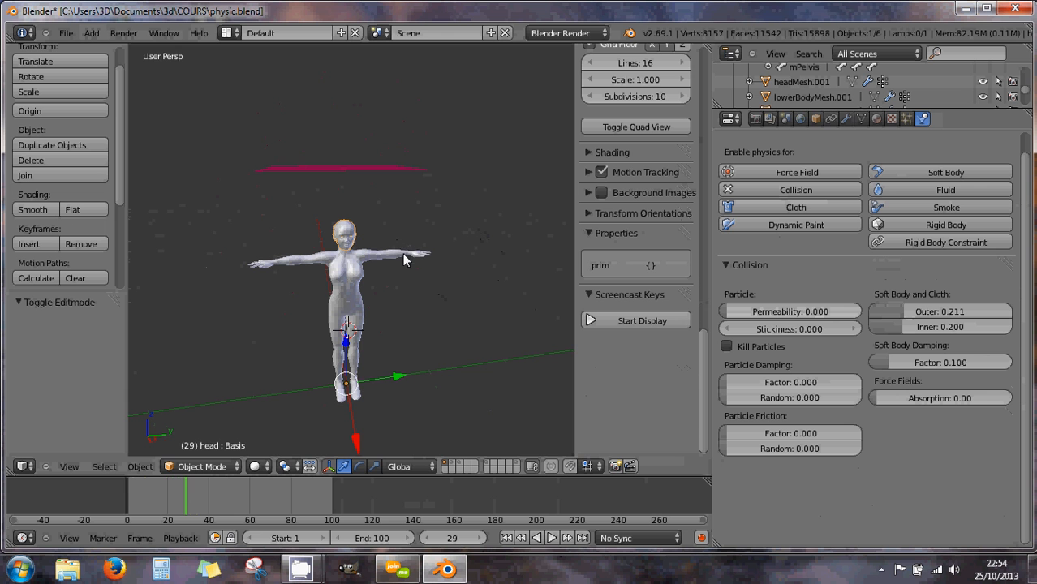
Play the cloth simulation, stop it, and examine from several angles how the veil sits relative to the head
{"action": "key", "text": "alt+a"}
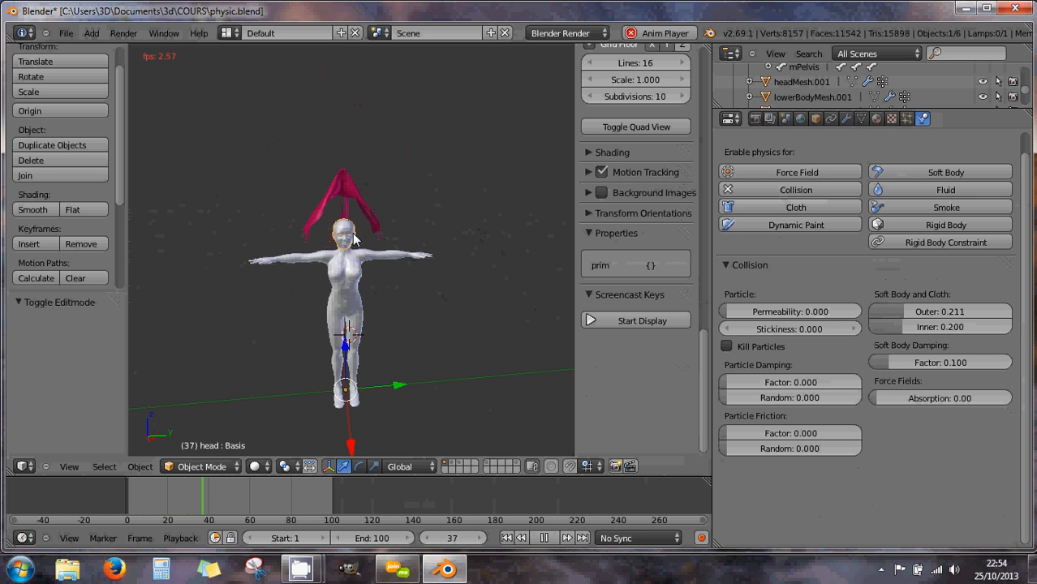
{"action": "key", "text": "Escape"}
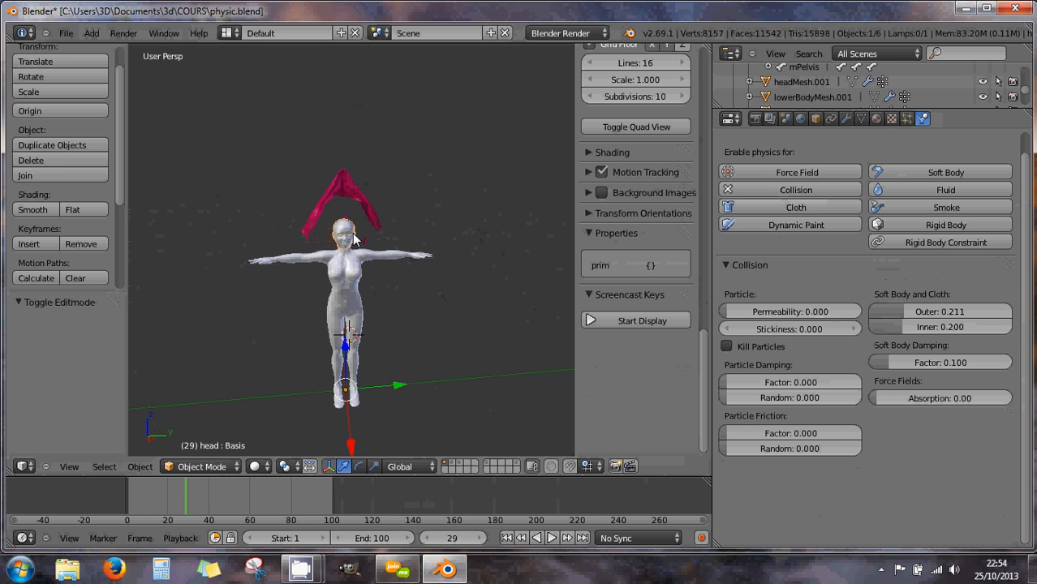
{"action": "scroll", "coordinate": [352, 239], "scroll_direction": "up", "scroll_amount": 2}
{"action": "scroll", "coordinate": [352, 240], "scroll_direction": "up", "scroll_amount": 2}
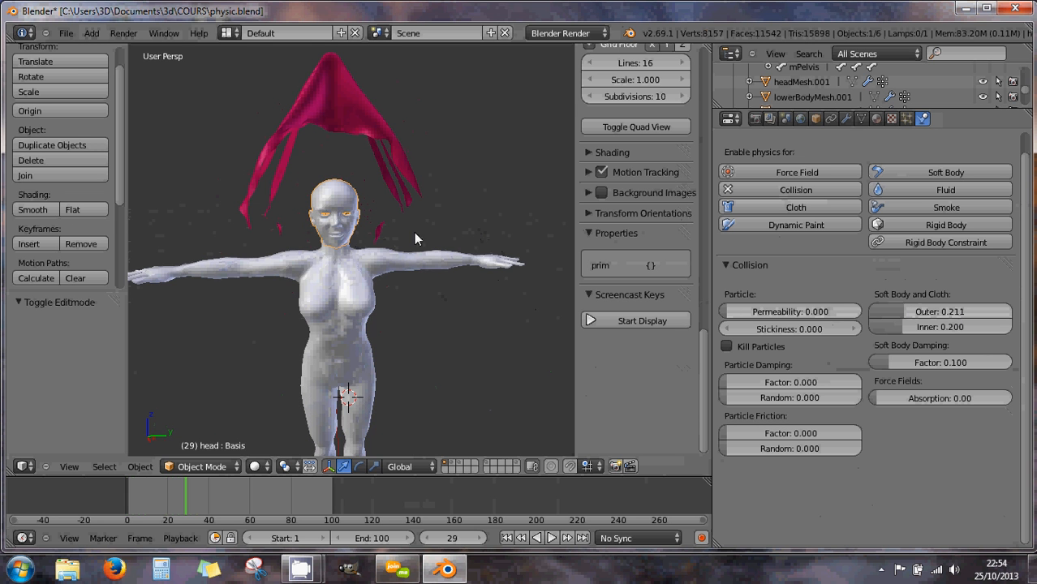
{"action": "middle_click_drag", "start_coordinate": [414, 232], "coordinate": [530, 229]}
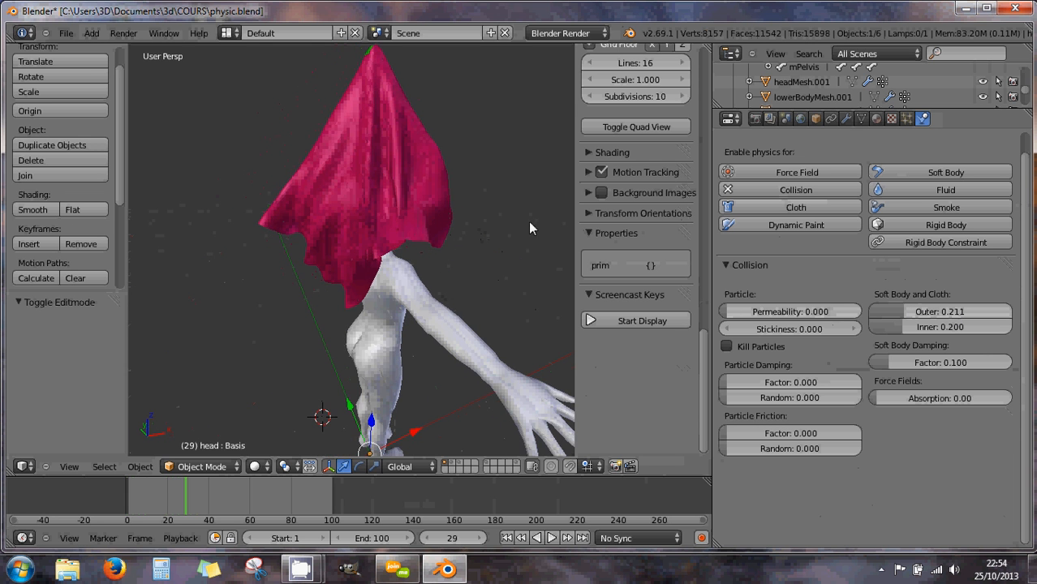
{"action": "middle_click_drag", "start_coordinate": [442, 213], "coordinate": [279, 202]}
{"action": "middle_click_drag", "start_coordinate": [339, 232], "coordinate": [288, 212]}
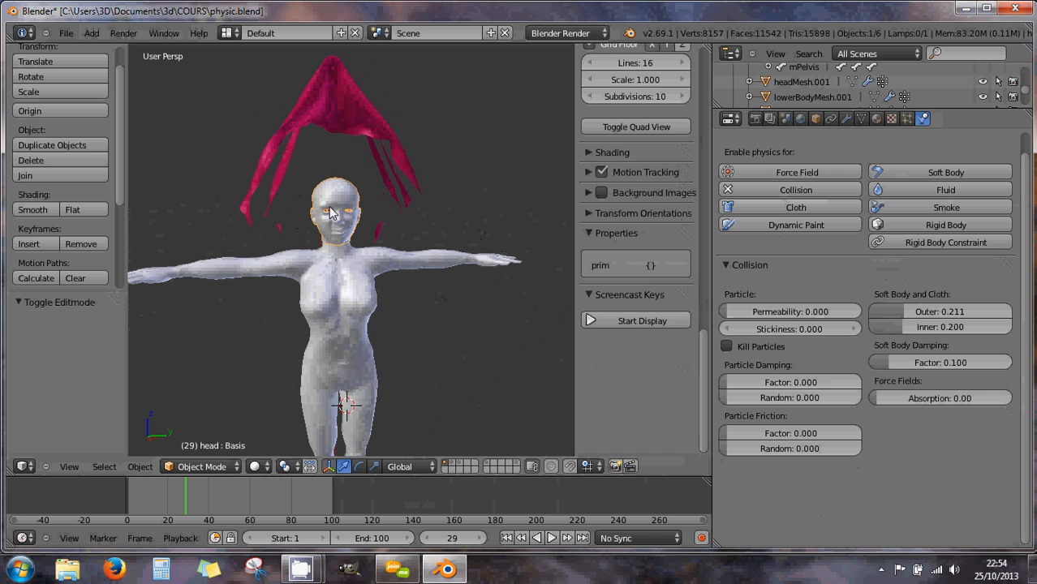
Set the head's Soft Body and Cloth Outer value to 0.001, play the cloth simulation again, and stop it
{"action": "left_click_drag", "start_coordinate": [903, 308], "coordinate": [872, 312]}
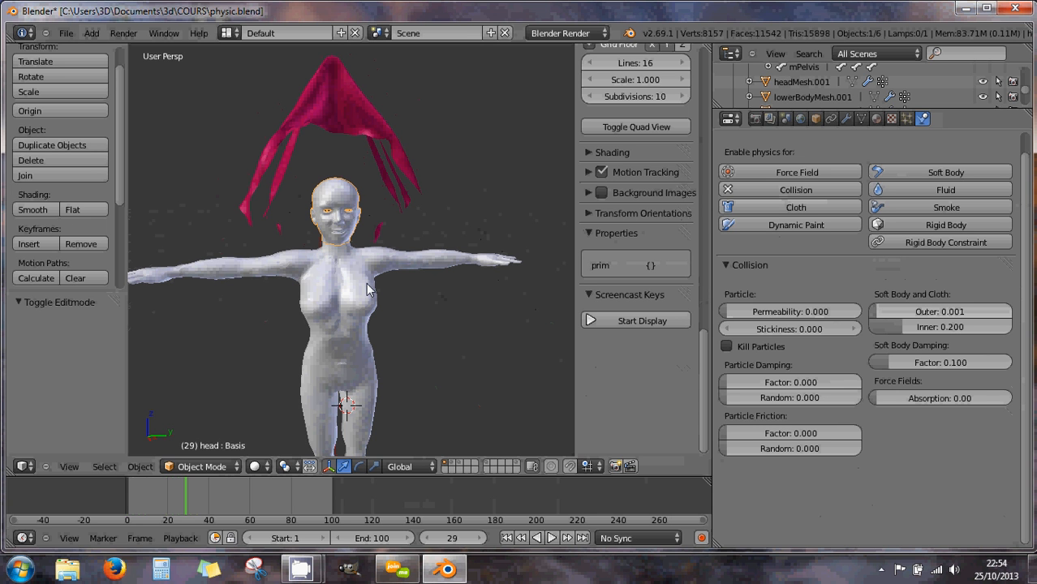
{"action": "key", "text": "alt+a"}
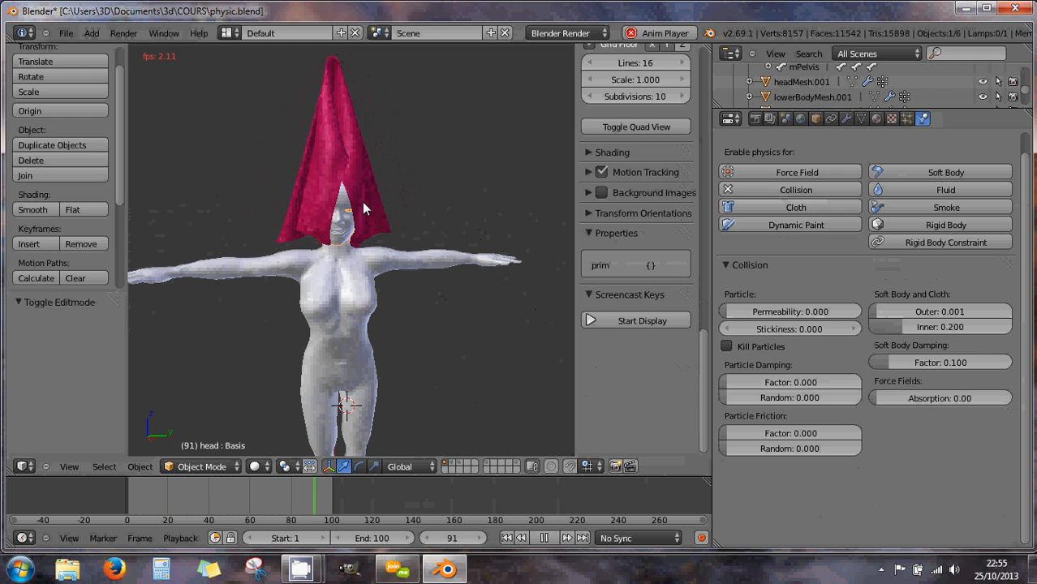
{"action": "key", "text": "Escape"}
Select the cloth plane in Object Mode and lower it about 0.271 along the global Z axis
{"action": "right_click", "coordinate": [344, 112]}
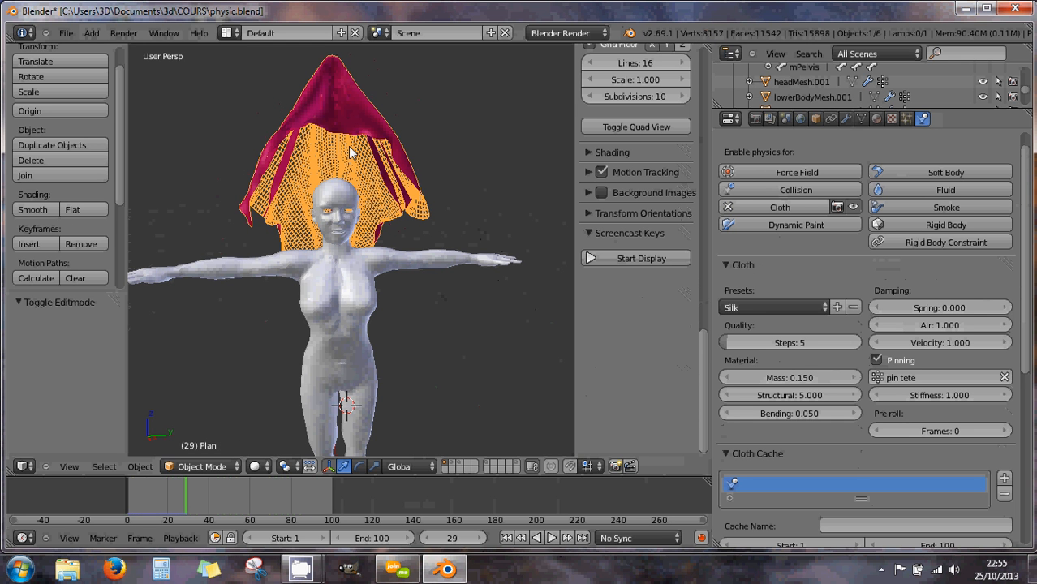
{"action": "key", "text": "g"}
{"action": "key", "text": "z"}
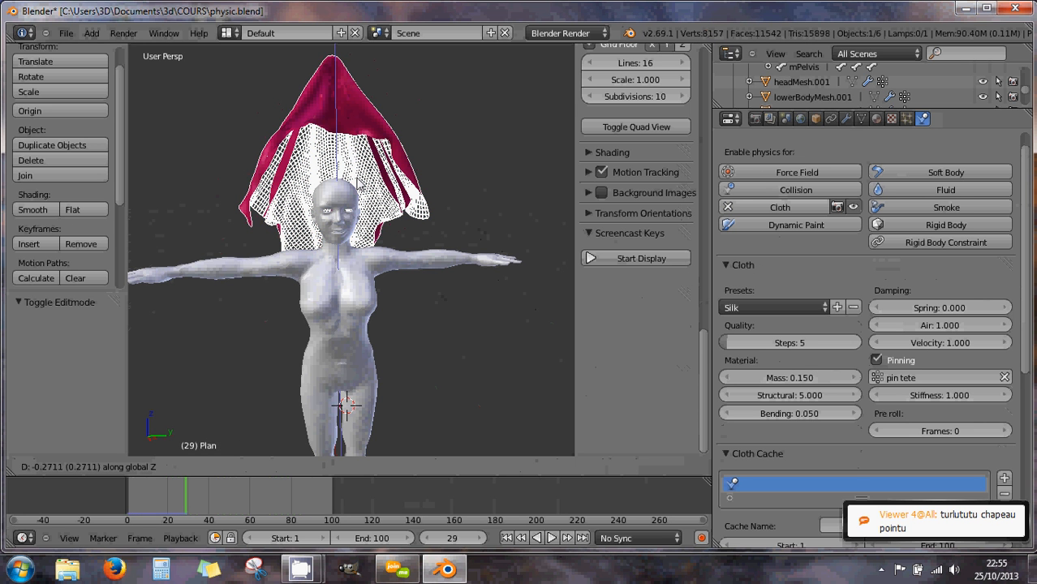
{"action": "left_click", "coordinate": [356, 177]}
{"action": "middle_click_drag", "start_coordinate": [406, 198], "coordinate": [384, 220]}
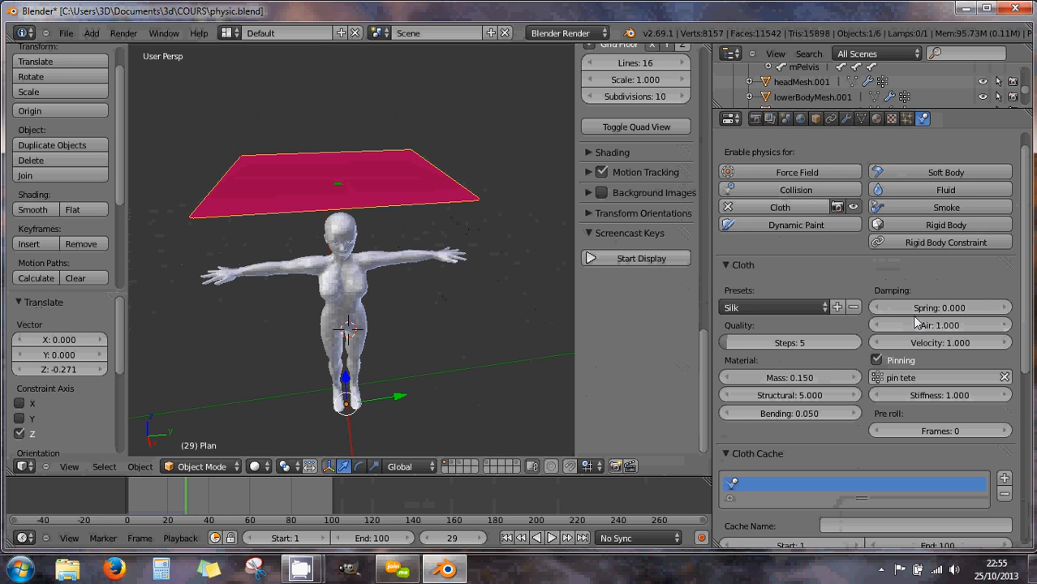
Set the Soft Body and Cloth Outer collision value to 0.001 on both the head and the upper body
{"action": "right_click", "coordinate": [346, 231]}
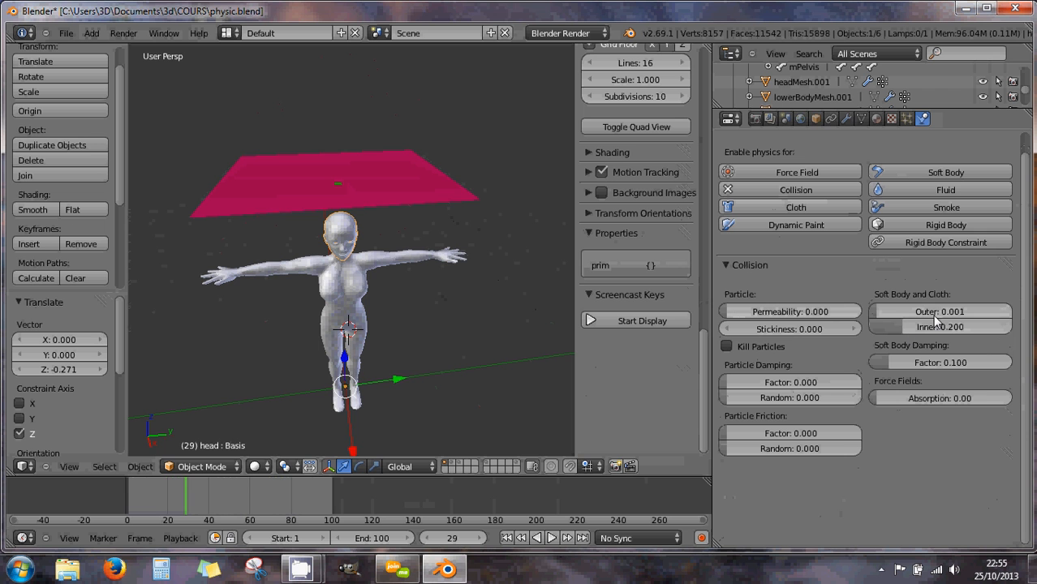
{"action": "left_click_drag", "start_coordinate": [881, 313], "coordinate": [871, 317]}
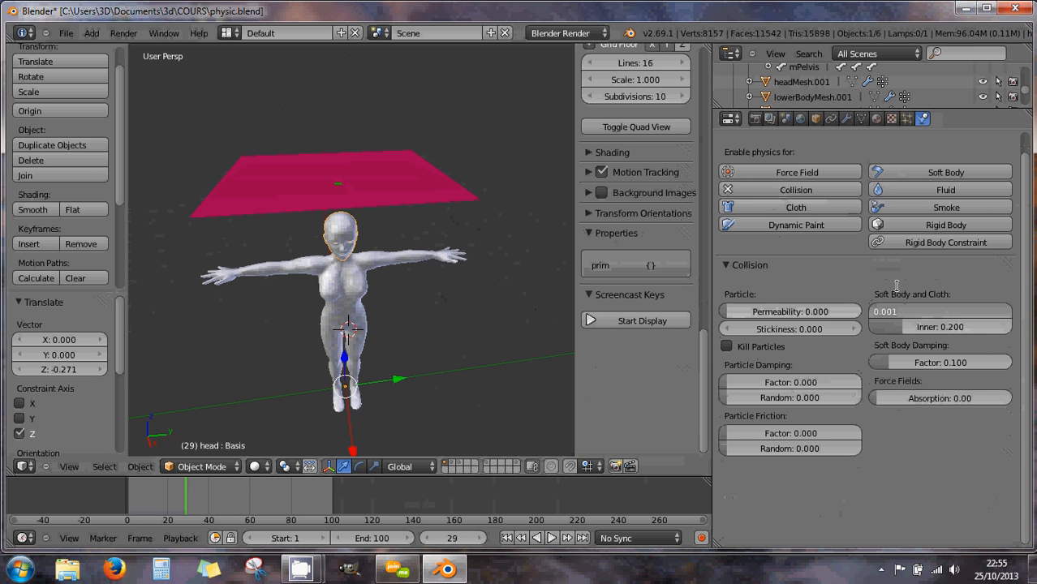
{"action": "key", "text": "Return"}
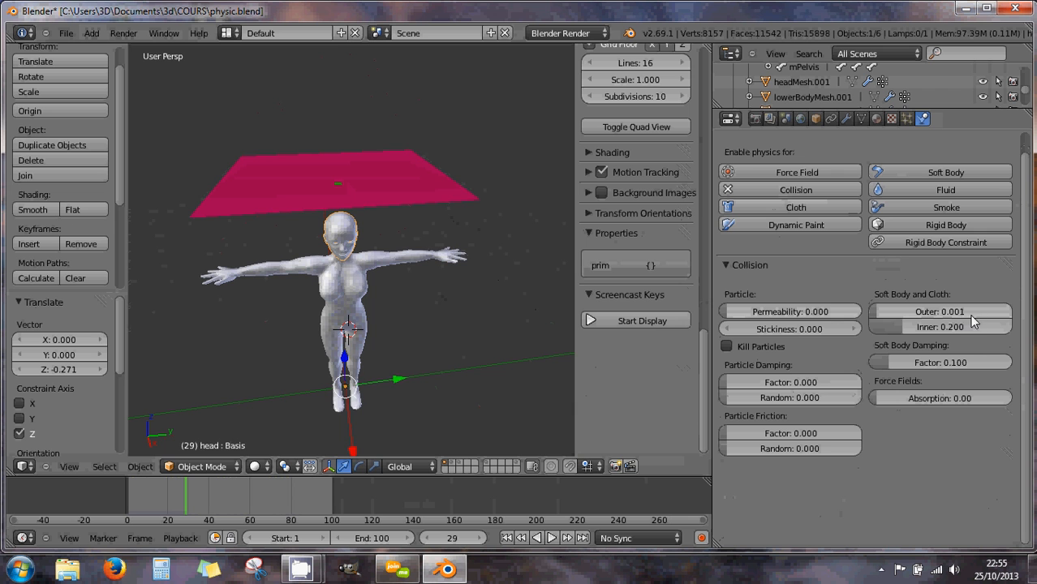
{"action": "middle_click_drag", "start_coordinate": [387, 260], "coordinate": [378, 242]}
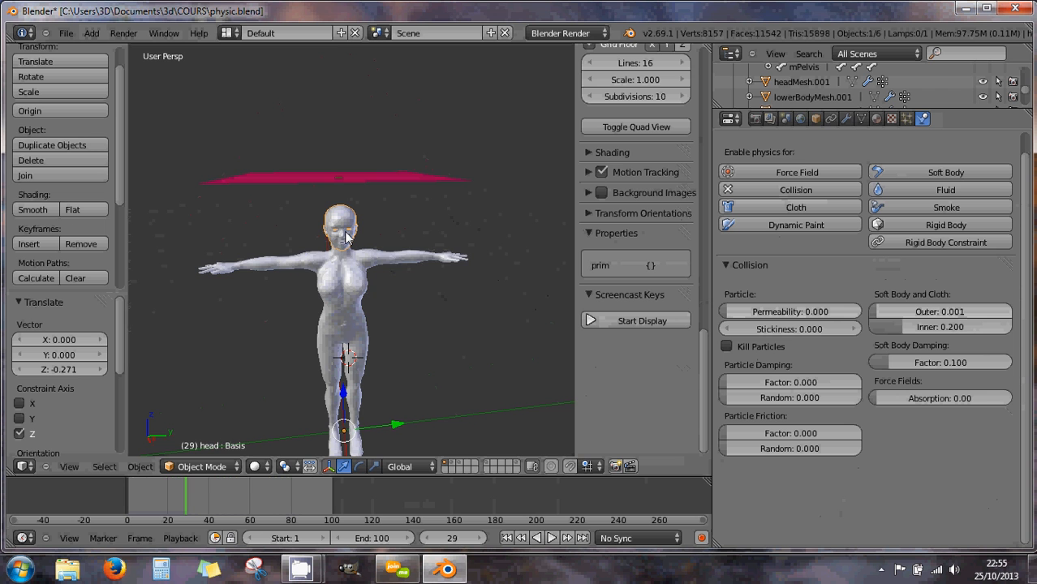
{"action": "right_click", "coordinate": [347, 274]}
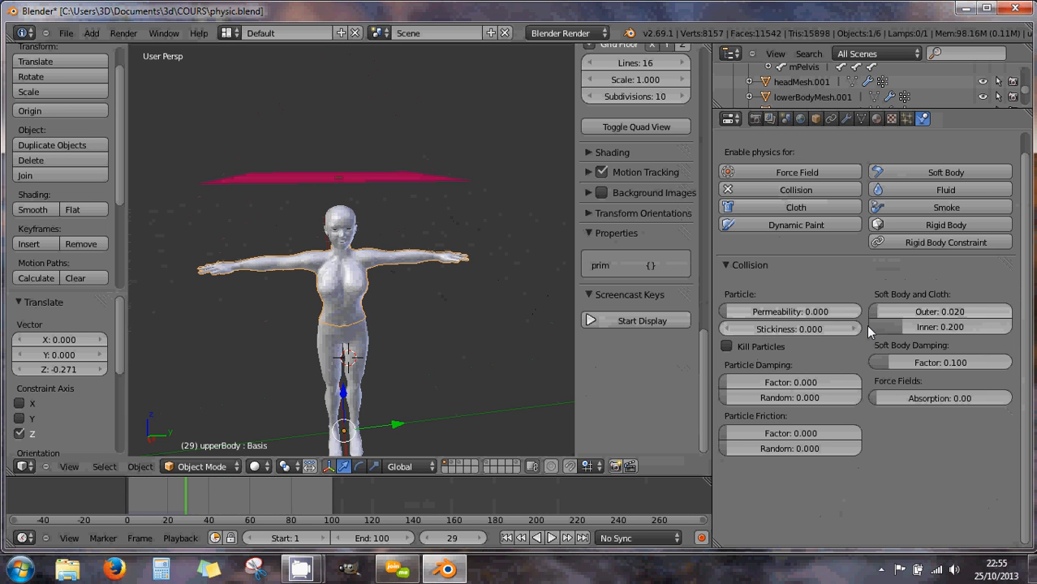
{"action": "left_click_drag", "start_coordinate": [877, 311], "coordinate": [869, 311]}
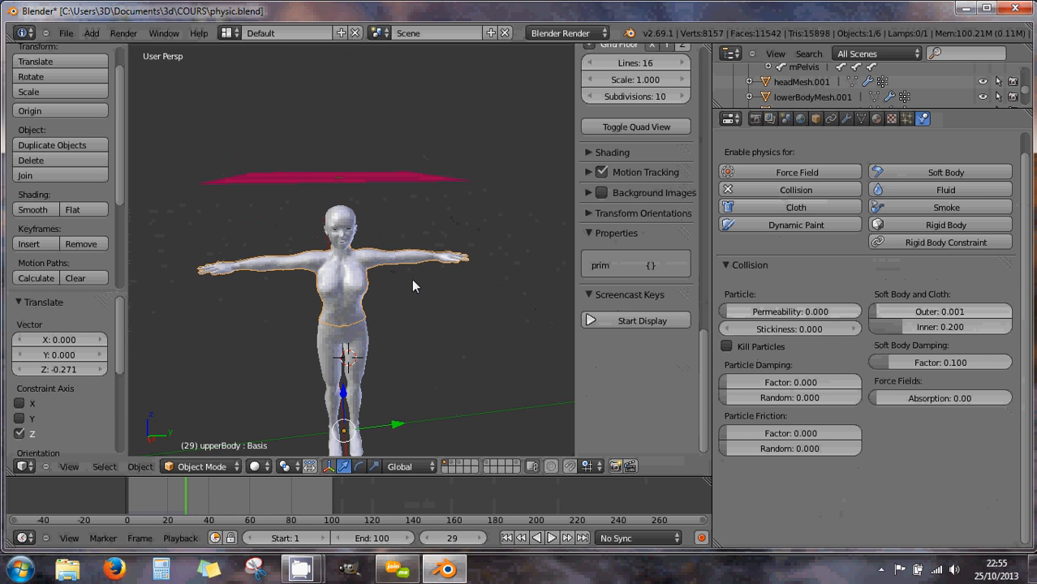
Check the Soft Body and Cloth Outer value of the head and of the upper body once more
{"action": "right_click", "coordinate": [340, 232]}
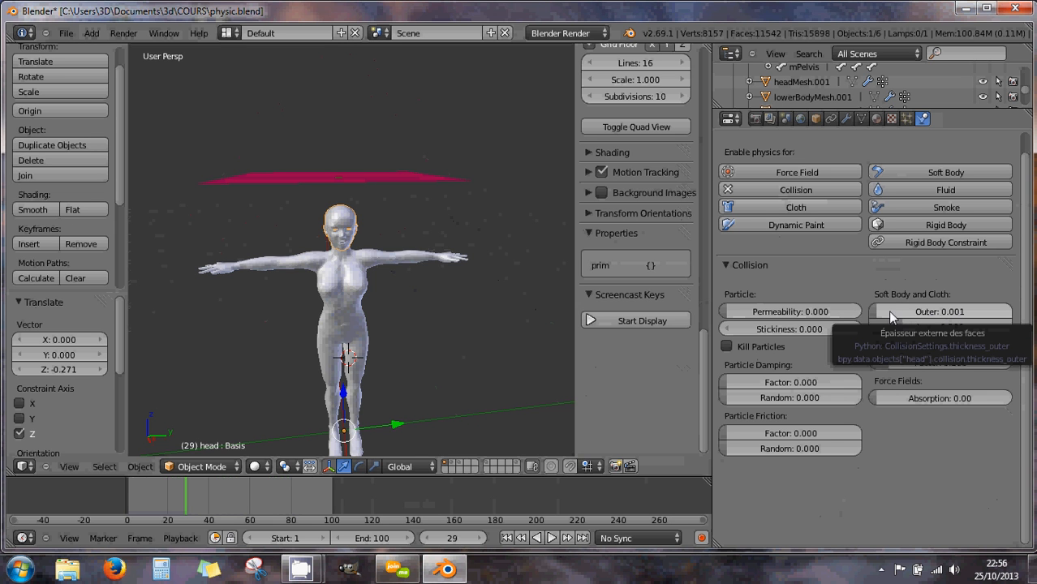
{"action": "left_click_drag", "start_coordinate": [877, 311], "coordinate": [884, 315]}
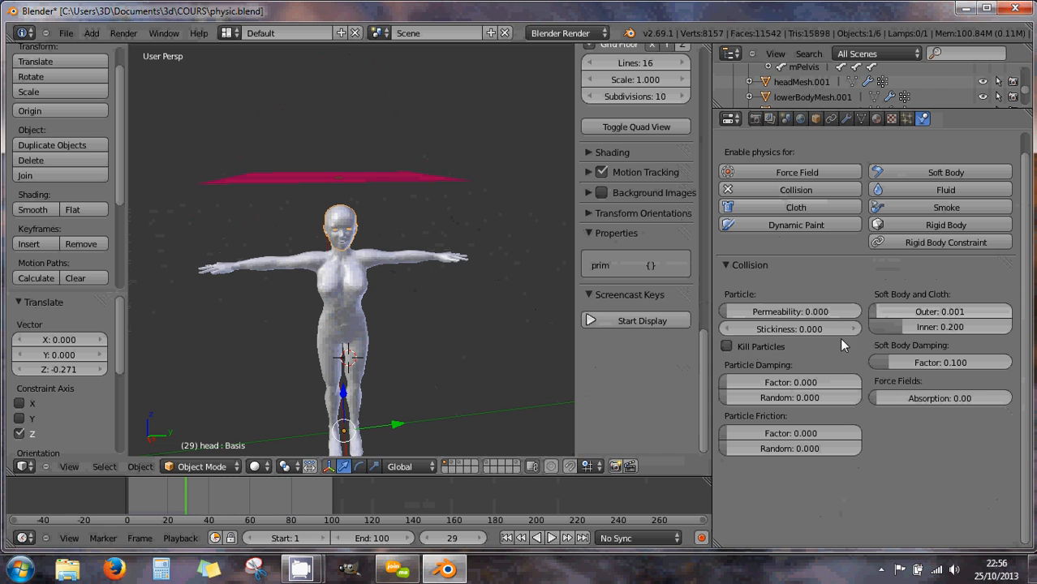
{"action": "right_click", "coordinate": [340, 281]}
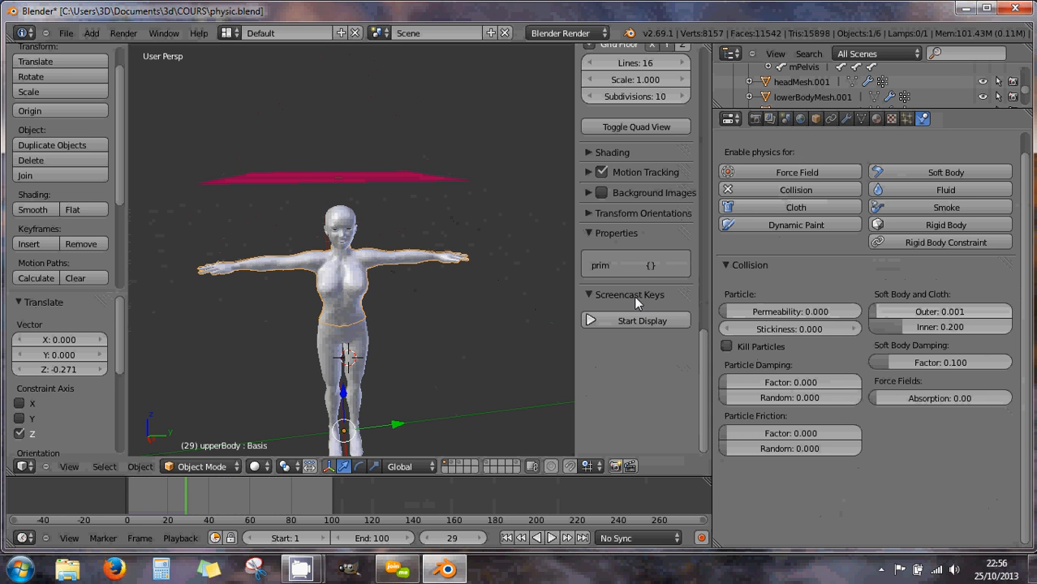
{"action": "left_click", "coordinate": [874, 309]}
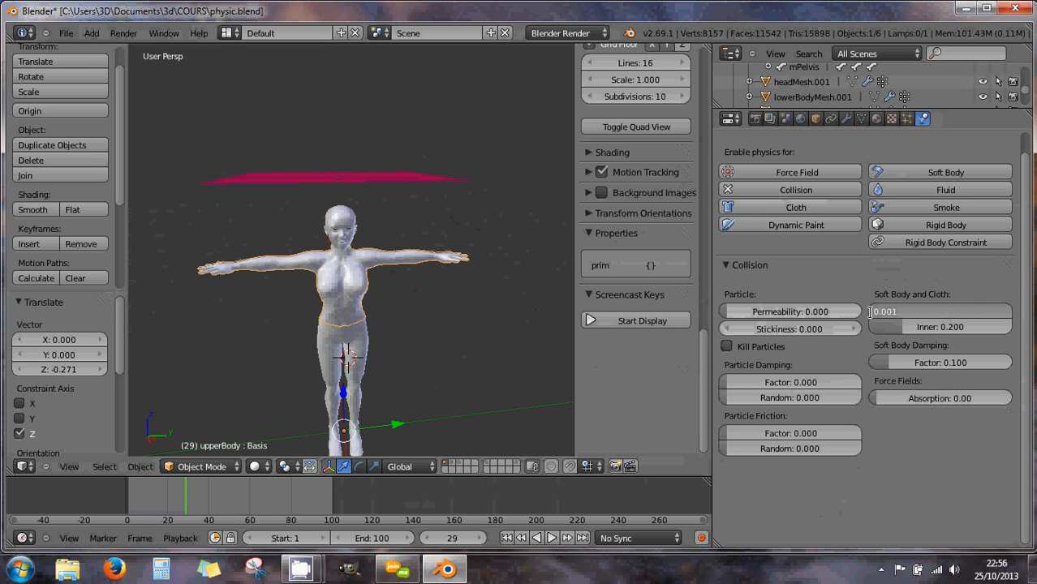
{"action": "key", "text": "Return"}
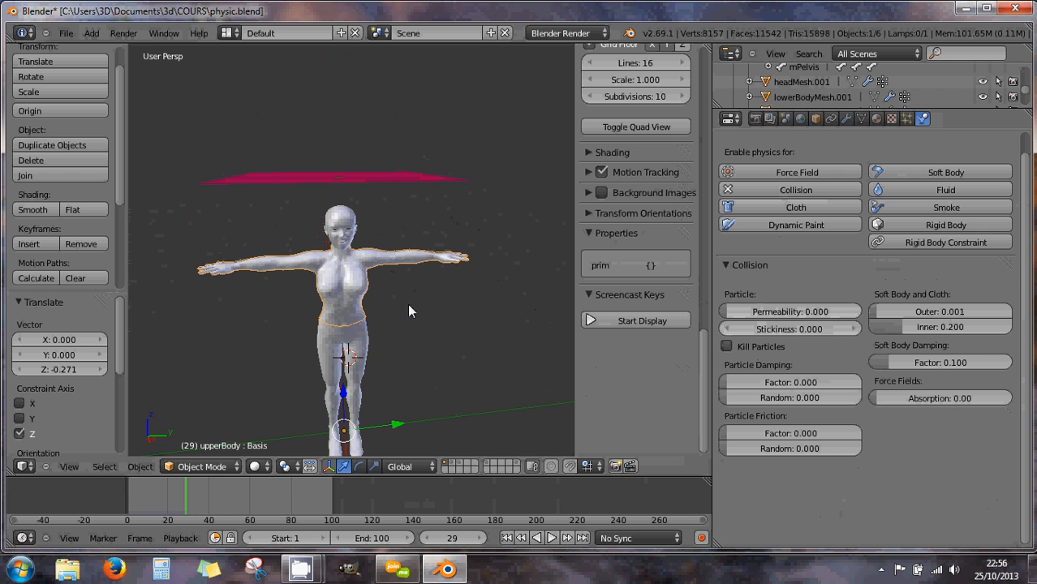
Select the cloth plane and lower its mesh about 0.146 along the Z axis in Edit Mode
{"action": "right_click", "coordinate": [348, 179]}
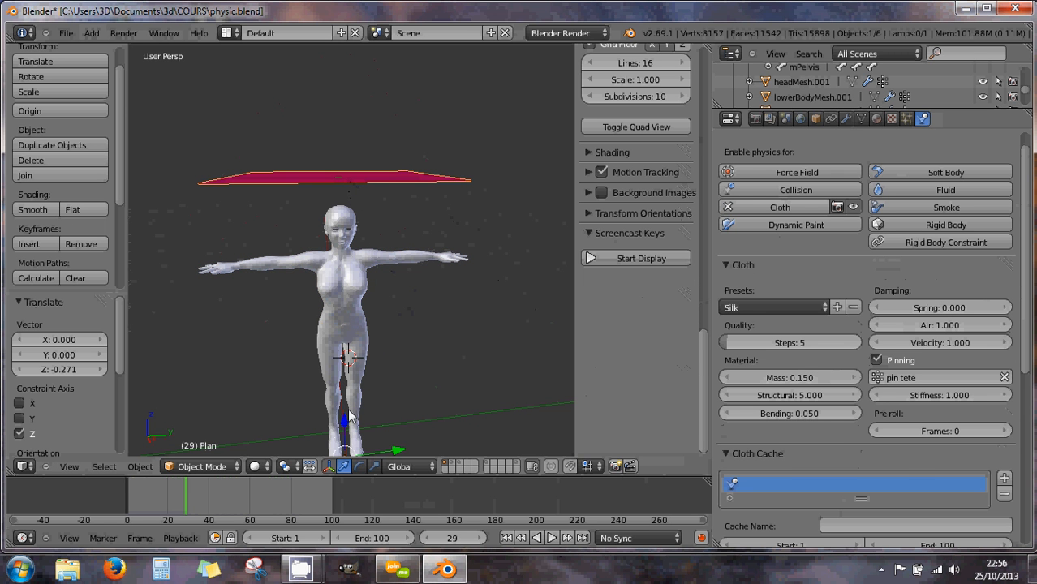
{"action": "key", "text": "Tab"}
{"action": "key", "text": "g"}
{"action": "key", "text": "z"}
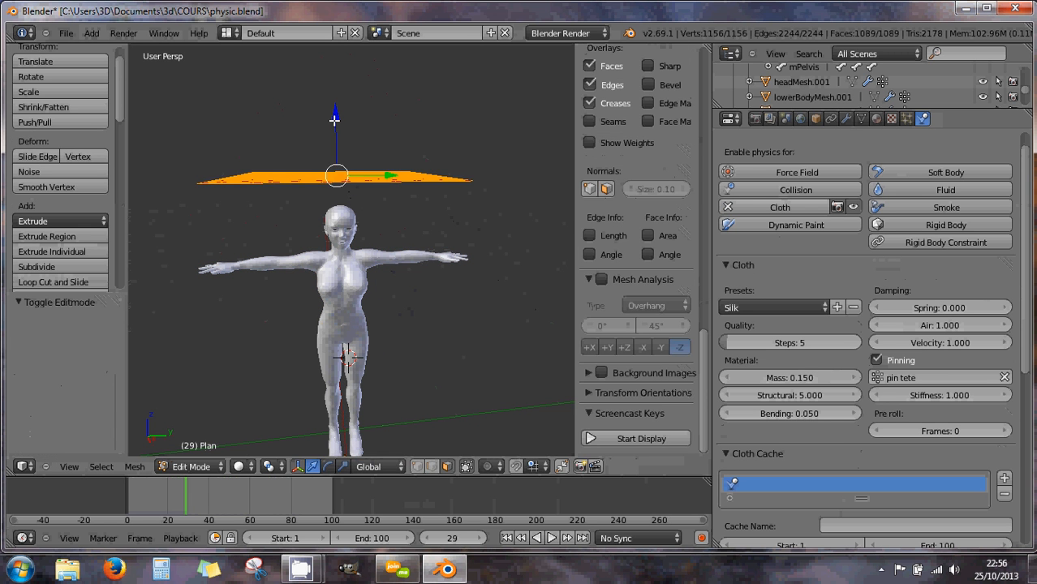
{"action": "left_click", "coordinate": [344, 145]}
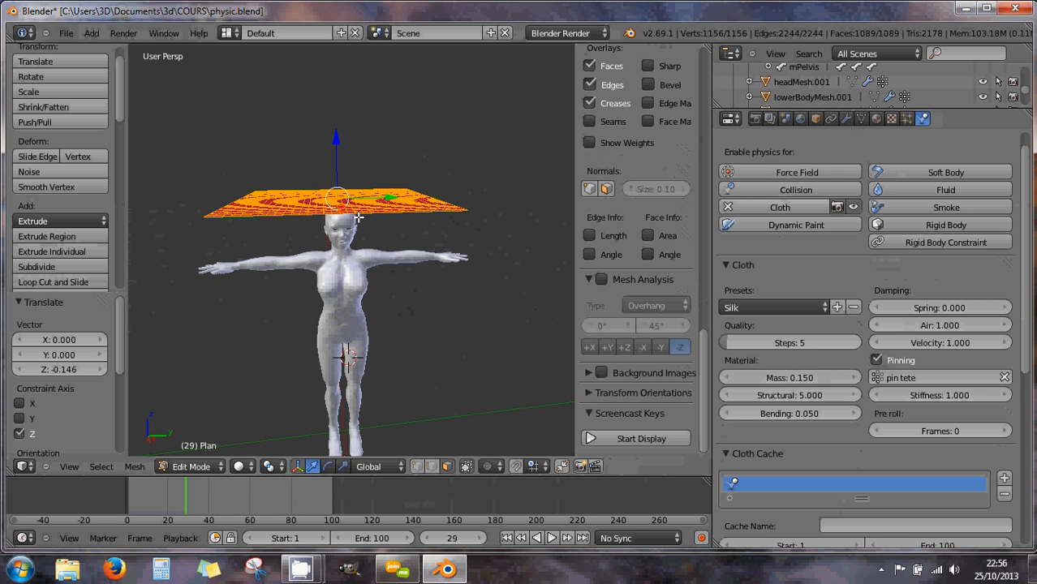
In front view, raise the cloth mesh about 0.010 along Z so it sits just above the top of the head
{"action": "key", "text": "KP_1"}
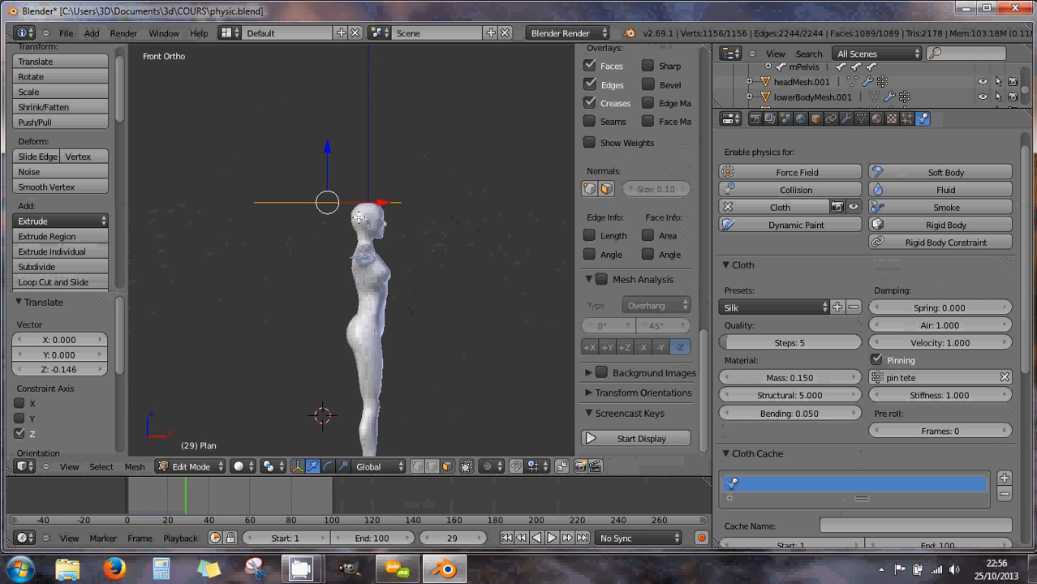
{"action": "scroll", "coordinate": [424, 185], "scroll_direction": "up", "scroll_amount": 5}
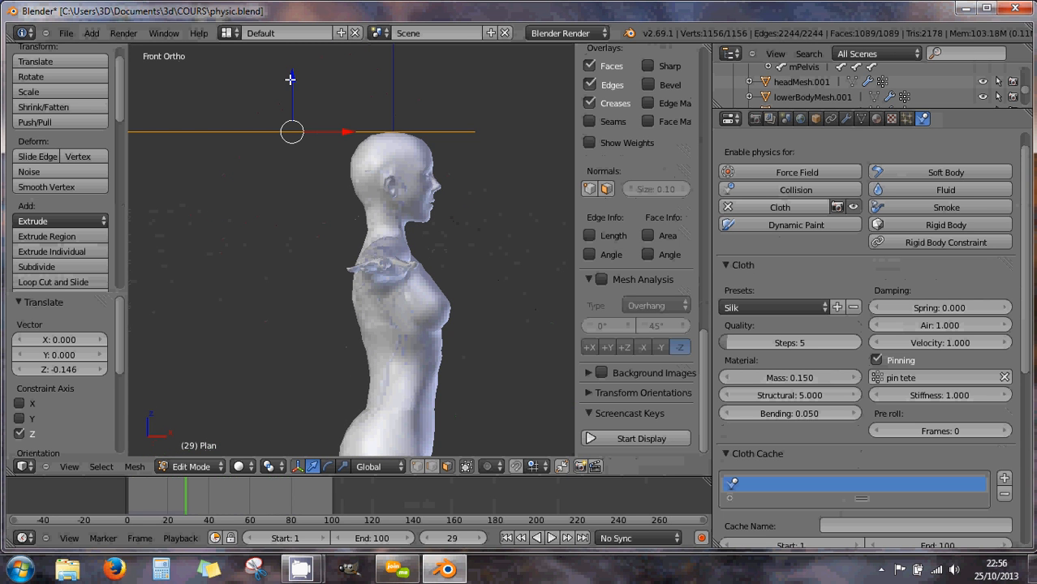
{"action": "left_click_drag", "start_coordinate": [290, 79], "coordinate": [289, 75]}
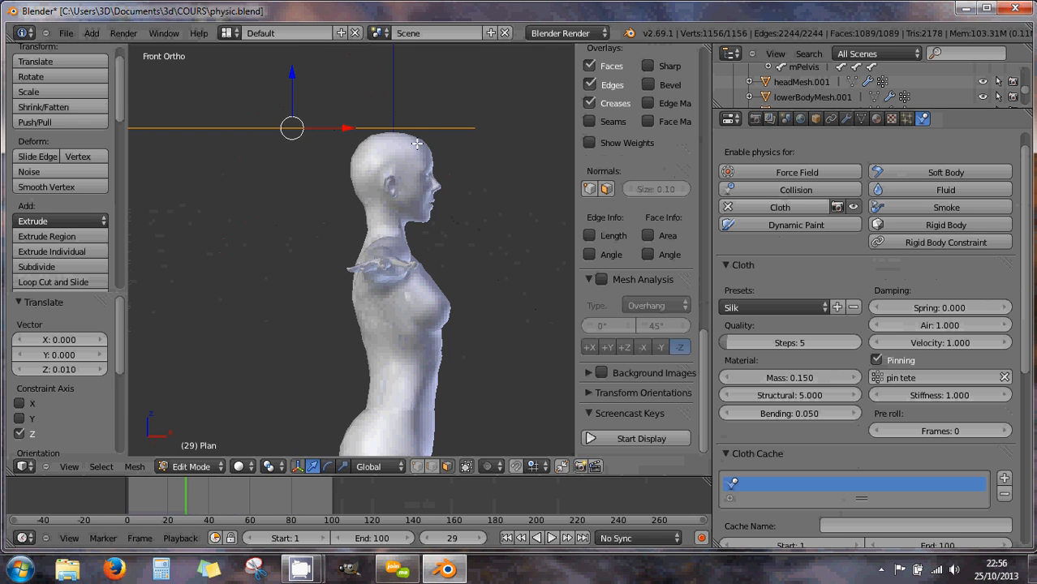
{"action": "scroll", "coordinate": [415, 130], "scroll_direction": "up", "scroll_amount": 1}
{"action": "scroll", "coordinate": [422, 130], "scroll_direction": "down", "scroll_amount": 3}
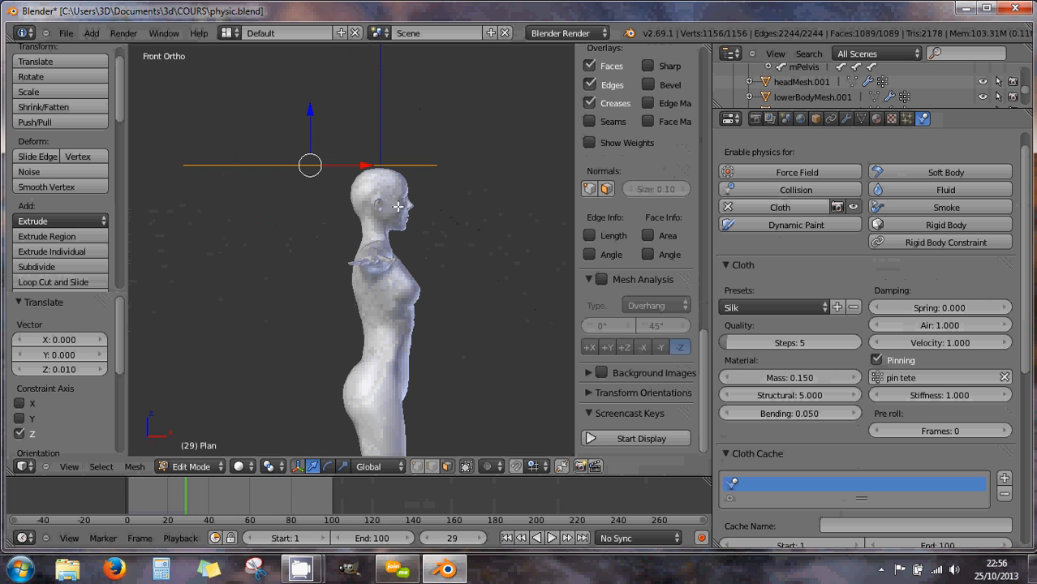
Return to Object Mode and play the cloth simulation so the plane drapes over the head and shoulders, then stop playback
{"action": "key", "text": "Tab"}
{"action": "middle_click_drag", "start_coordinate": [394, 220], "coordinate": [346, 240]}
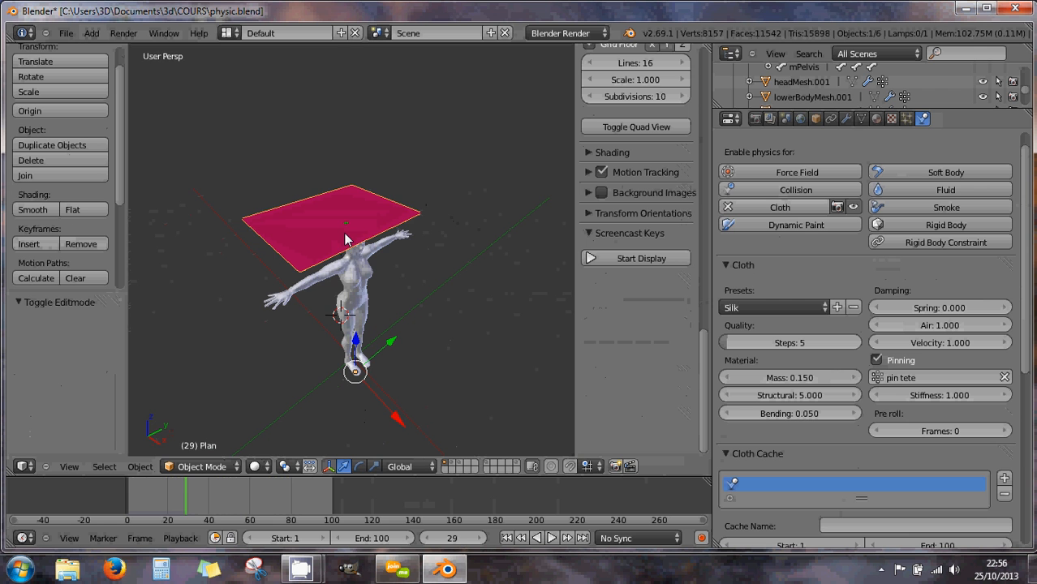
{"action": "key", "text": "alt+a"}
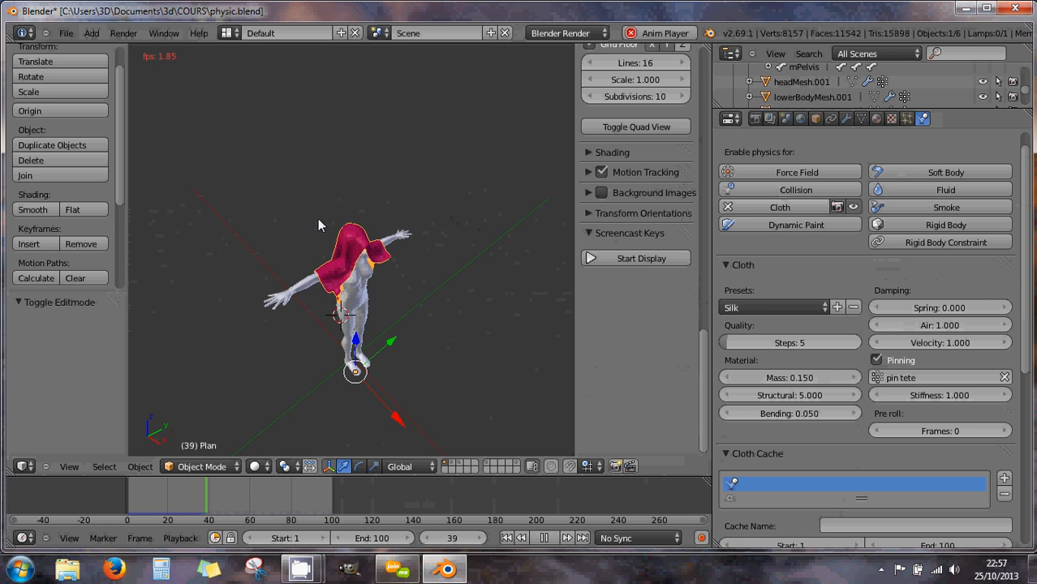
{"action": "middle_click_drag", "start_coordinate": [317, 218], "coordinate": [346, 258]}
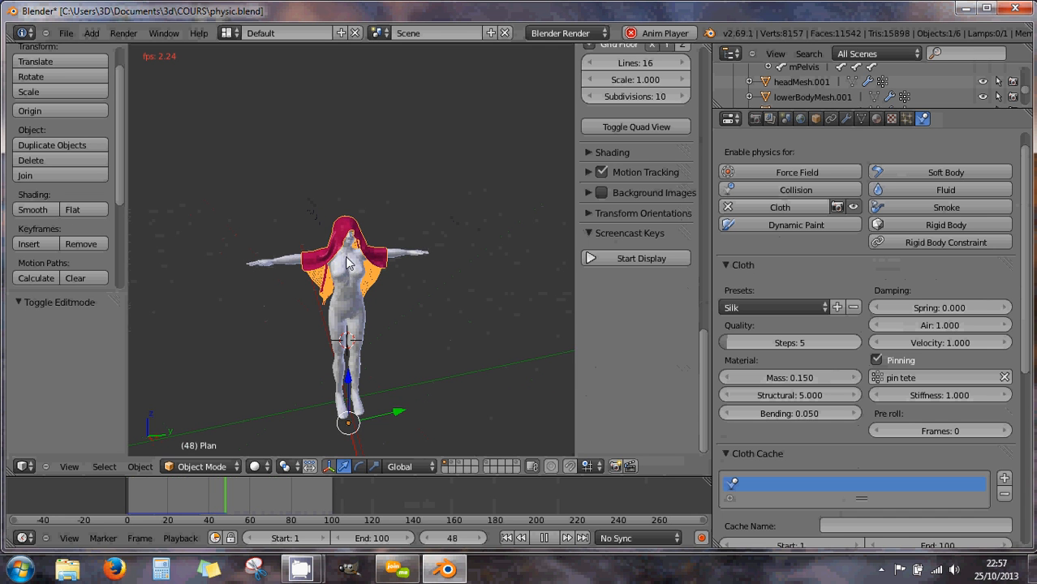
{"action": "scroll", "coordinate": [346, 261], "scroll_direction": "up", "scroll_amount": 5}
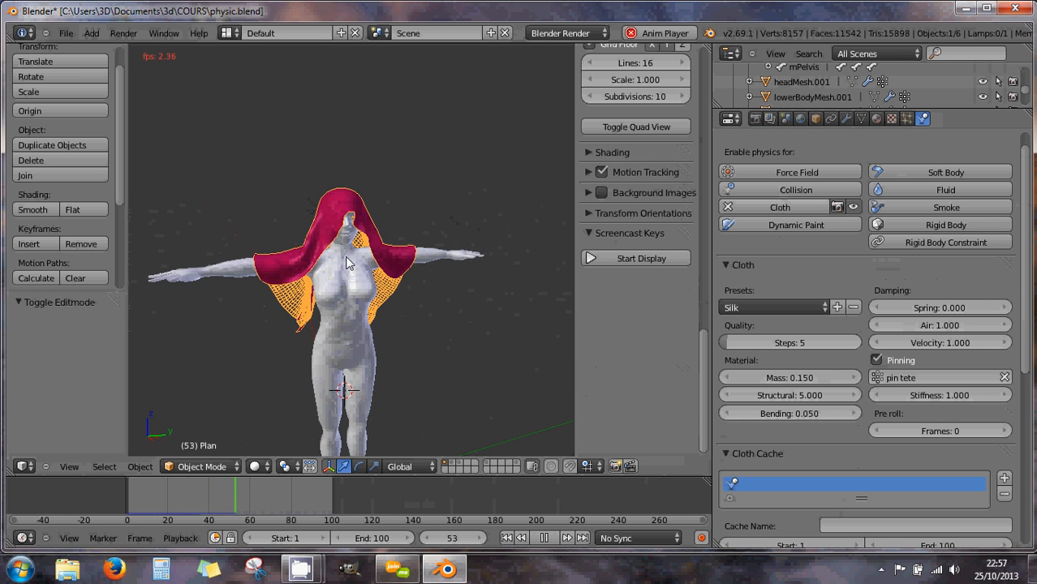
{"action": "scroll", "coordinate": [347, 261], "scroll_direction": "up", "scroll_amount": 1}
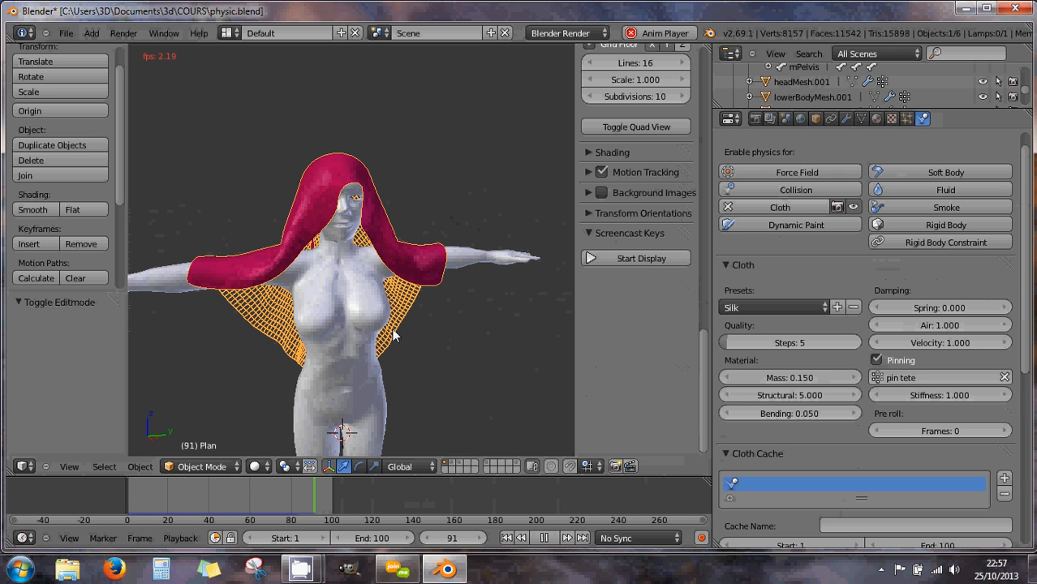
{"action": "key", "text": "Escape"}
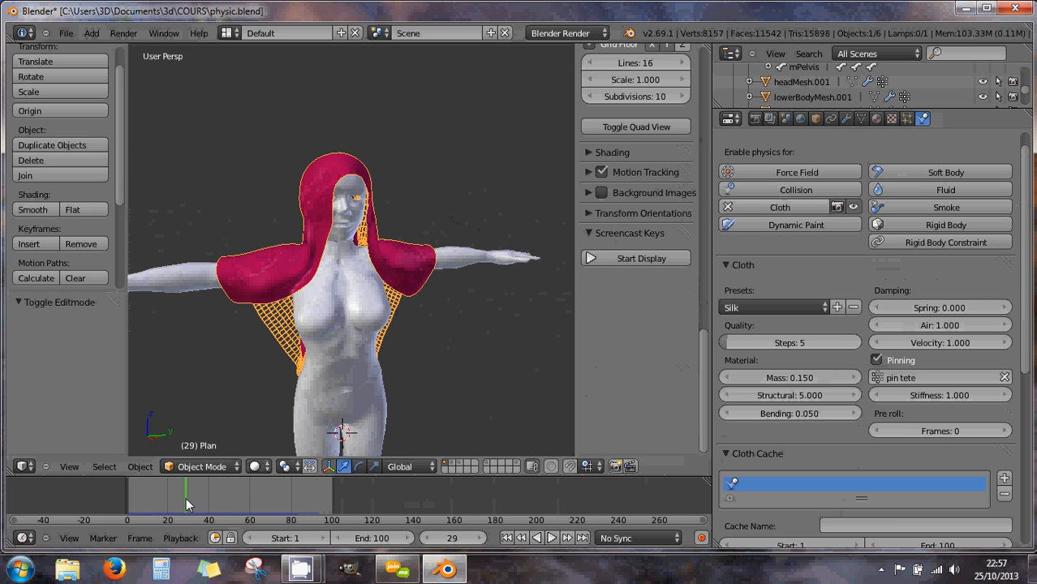
Move the timeline to frame 39 and apply the Tissu cloth modifier to freeze the veil's draped shape
{"action": "mouse_move", "coordinate": [186, 498]}
{"action": "left_mouse_down"}
{"action": "mouse_move", "coordinate": [199, 498]}
{"action": "mouse_move", "coordinate": [172, 494]}
{"action": "mouse_move", "coordinate": [271, 496]}
{"action": "mouse_move", "coordinate": [206, 497]}
{"action": "left_mouse_up"}
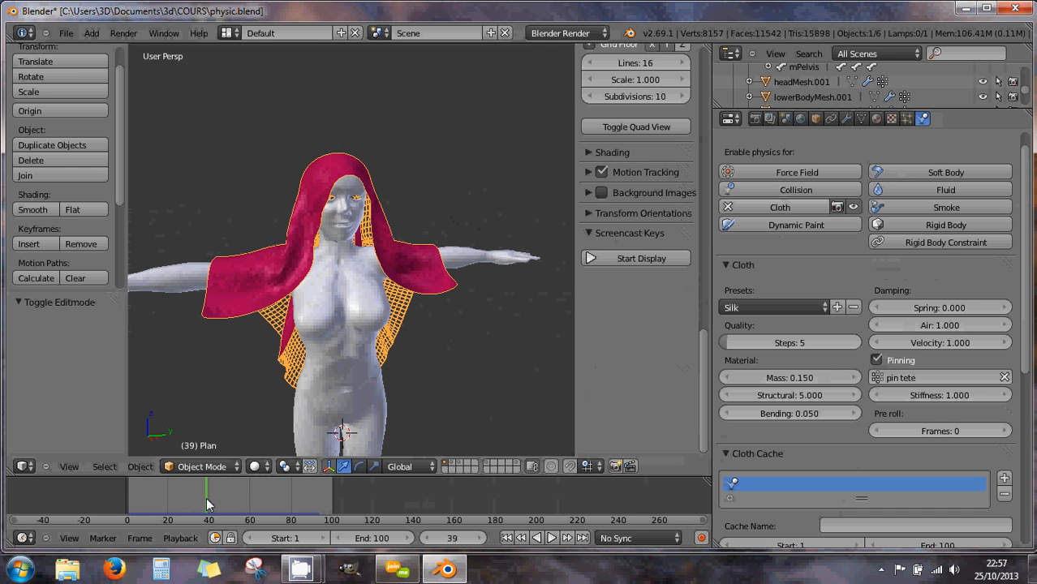
{"action": "middle_click_drag", "start_coordinate": [321, 392], "coordinate": [441, 310]}
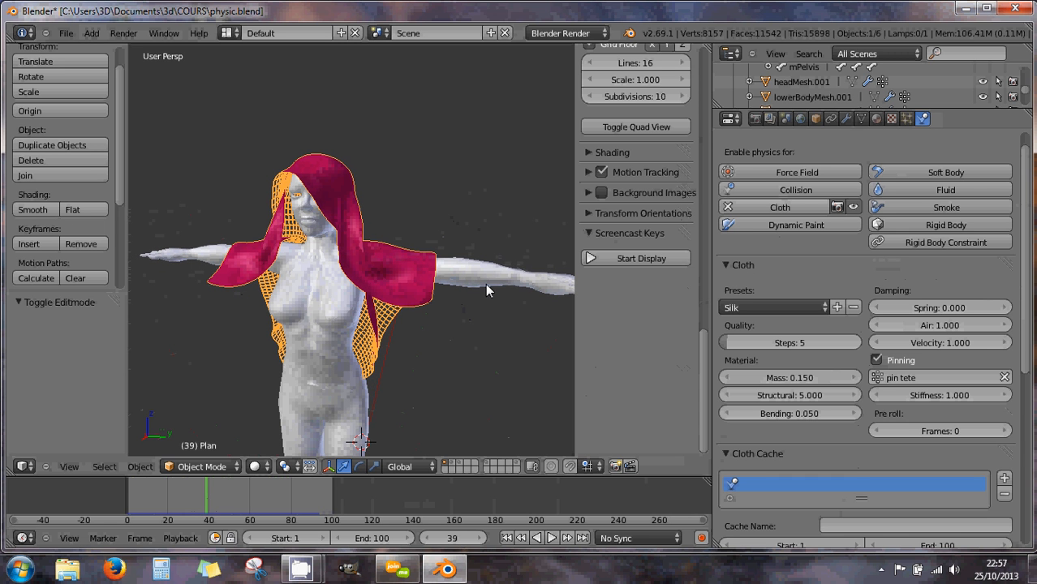
{"action": "left_click", "coordinate": [847, 119]}
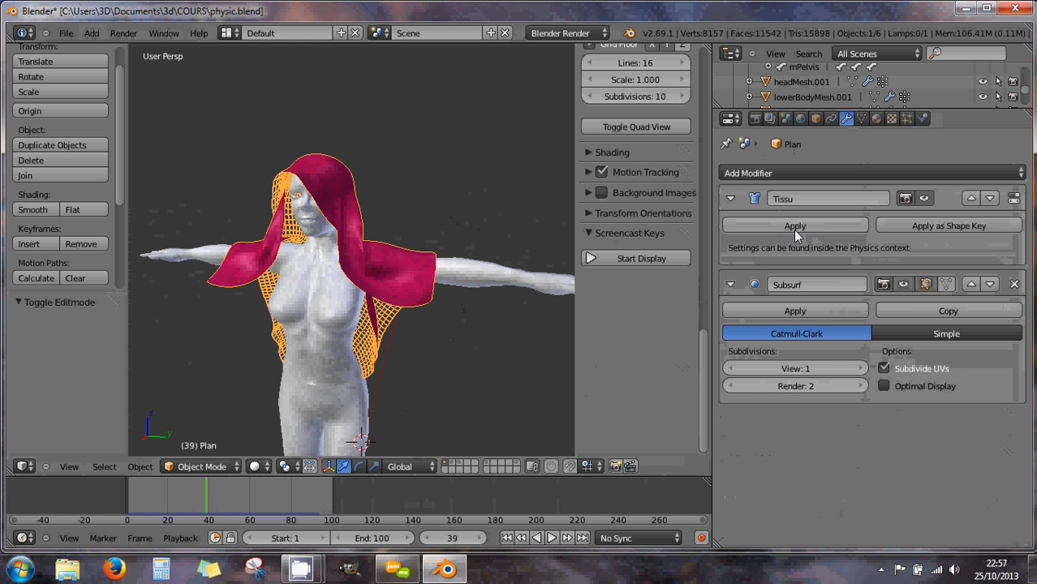
{"action": "middle_click_drag", "start_coordinate": [568, 232], "coordinate": [502, 235]}
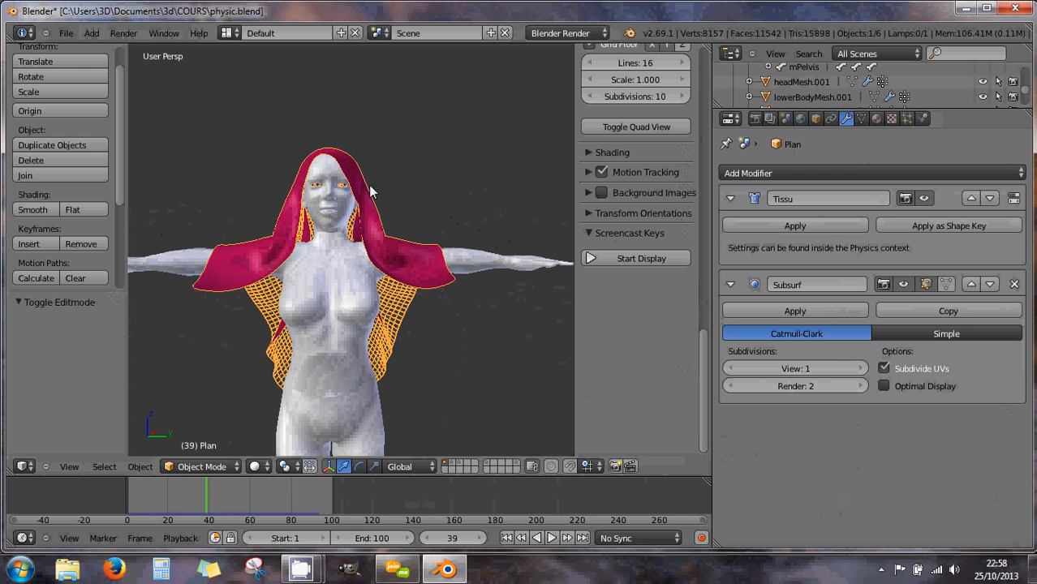
{"action": "middle_click_drag", "start_coordinate": [370, 205], "coordinate": [468, 225]}
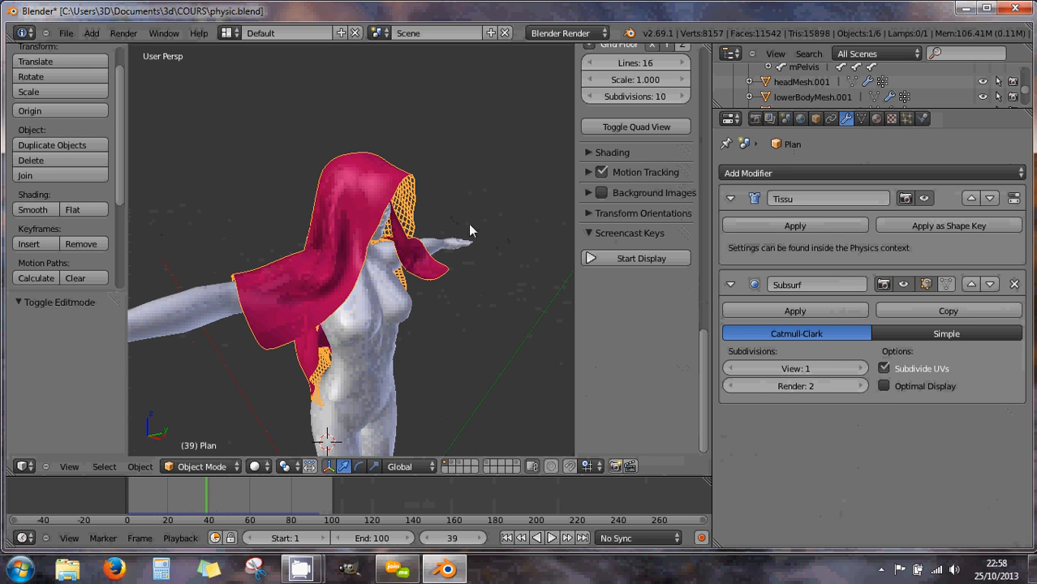
{"action": "left_click", "coordinate": [796, 226]}
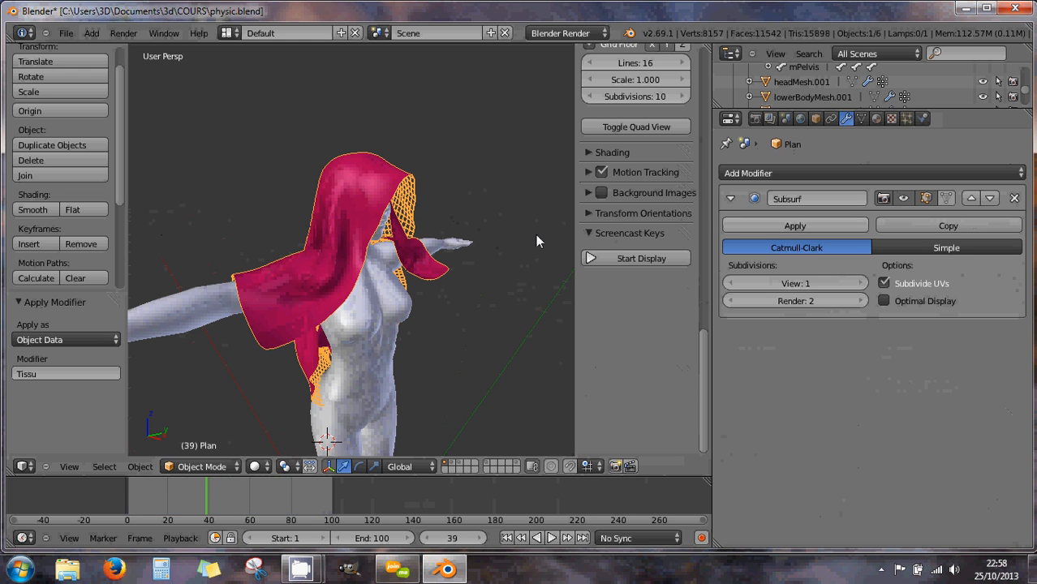
In Edit Mode, raise a single face at the hood's front edge by about 0.096 along Z
{"action": "left_click", "coordinate": [199, 467]}
{"action": "left_click", "coordinate": [198, 436]}
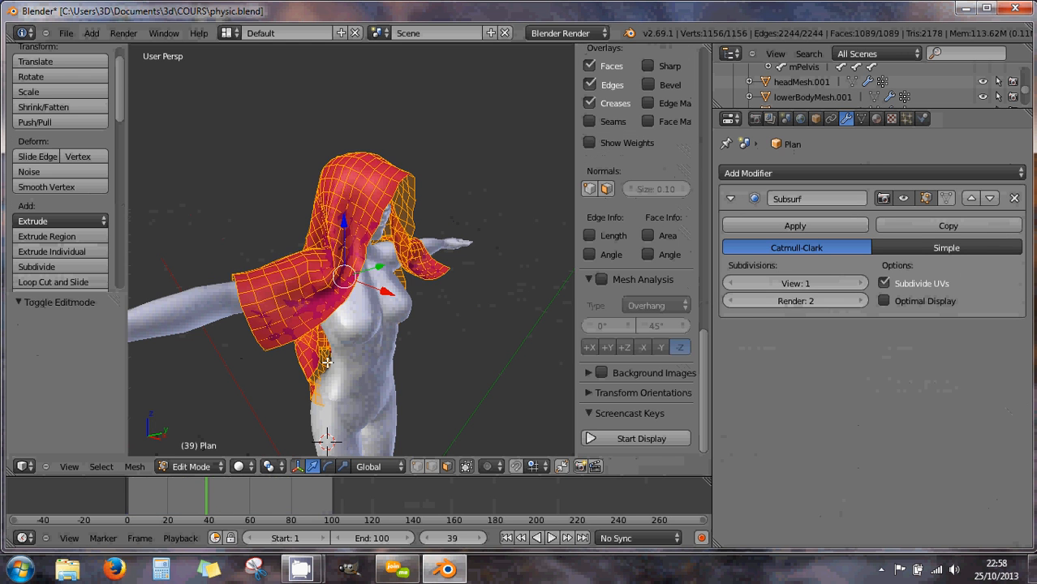
{"action": "middle_click_drag", "start_coordinate": [382, 324], "coordinate": [401, 302]}
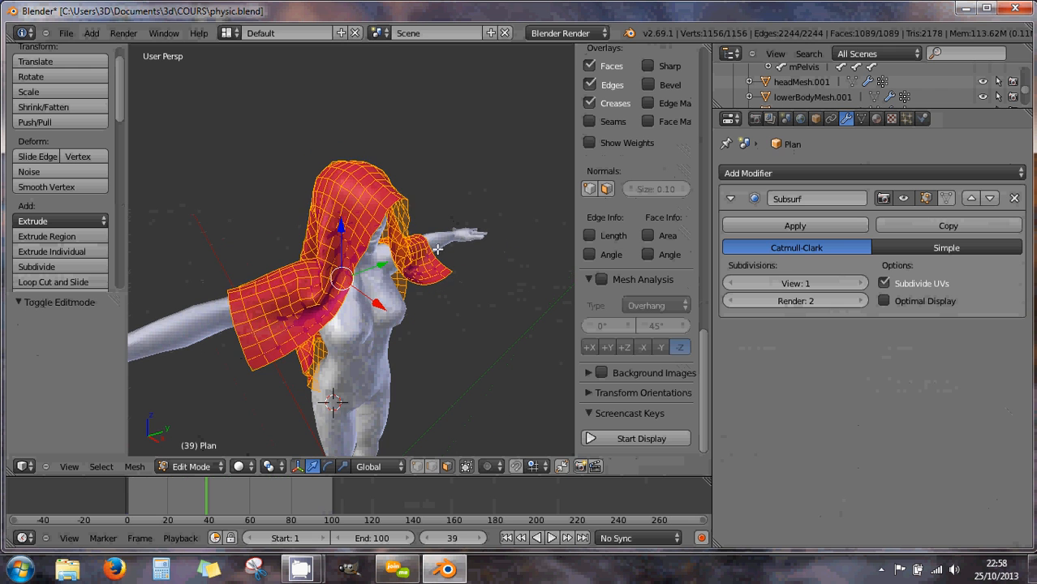
{"action": "right_click", "coordinate": [396, 198]}
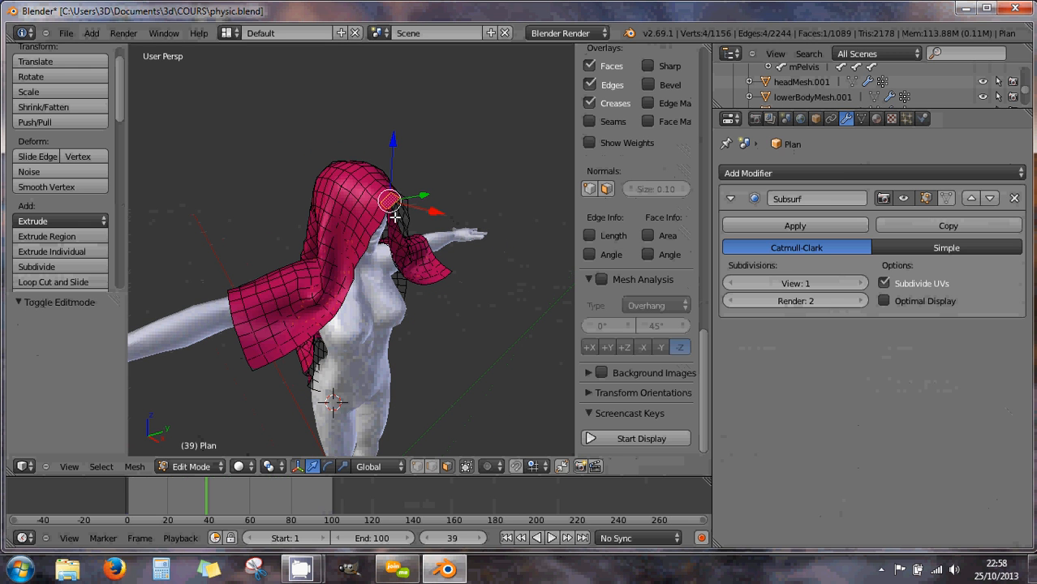
{"action": "middle_click_drag", "start_coordinate": [405, 240], "coordinate": [381, 229]}
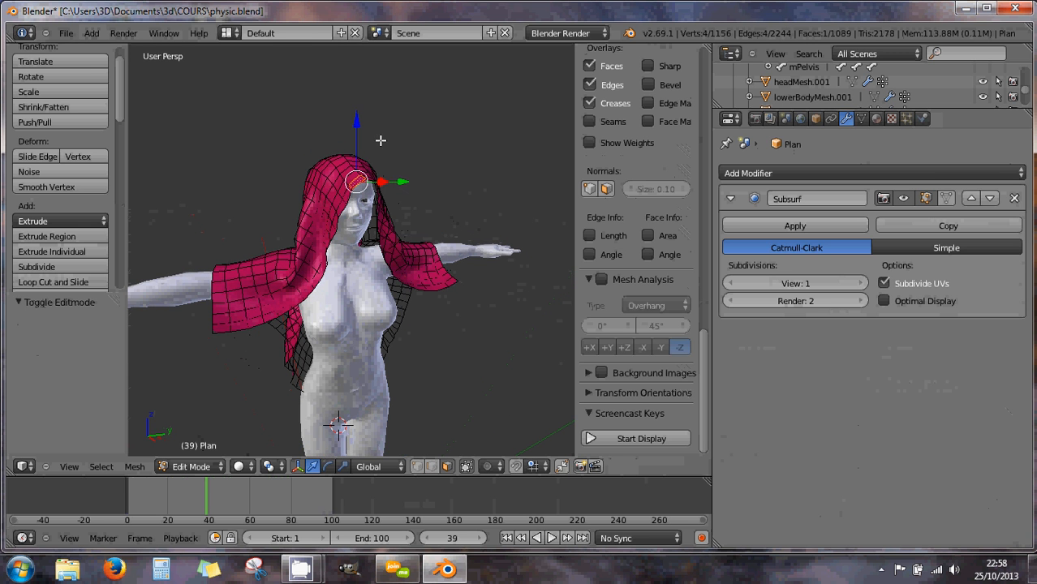
{"action": "key", "text": "g"}
{"action": "key", "text": "z"}
{"action": "left_click", "coordinate": [347, 89]}
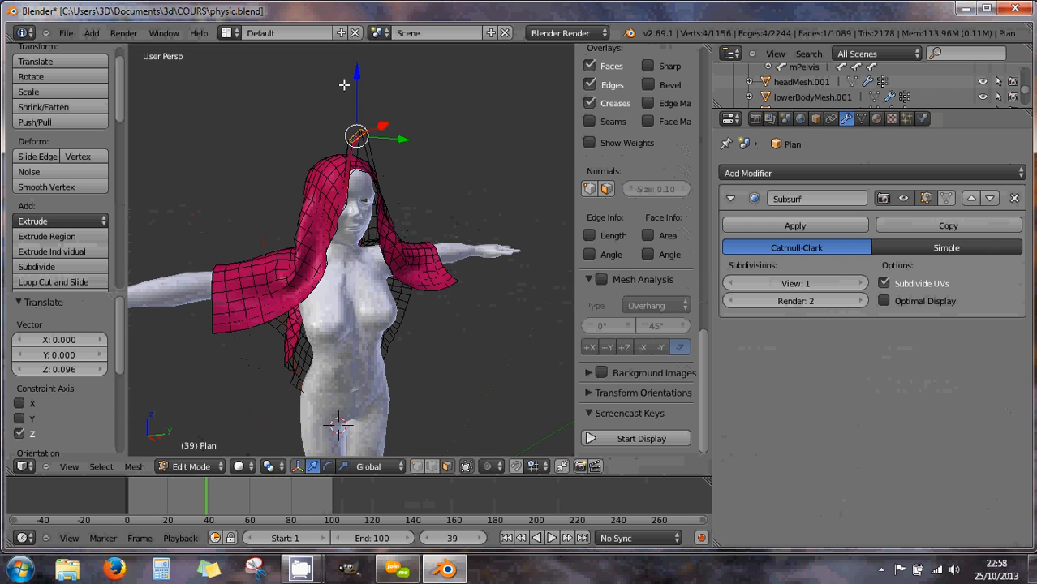
Lower the same front-edge face by about 0.098 along Z
{"action": "middle_click_drag", "start_coordinate": [363, 210], "coordinate": [405, 220]}
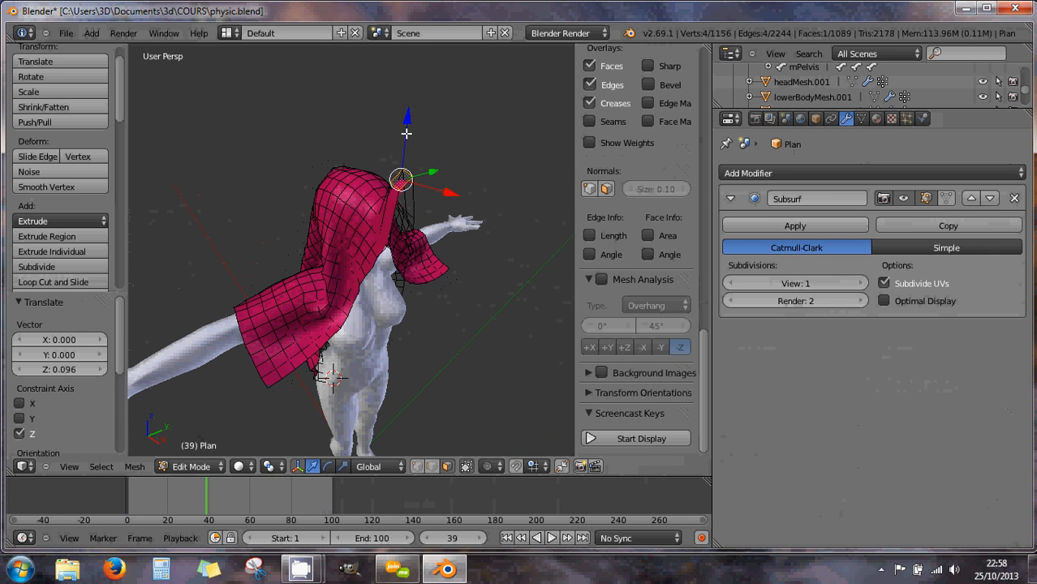
{"action": "key", "text": "g"}
{"action": "key", "text": "z"}
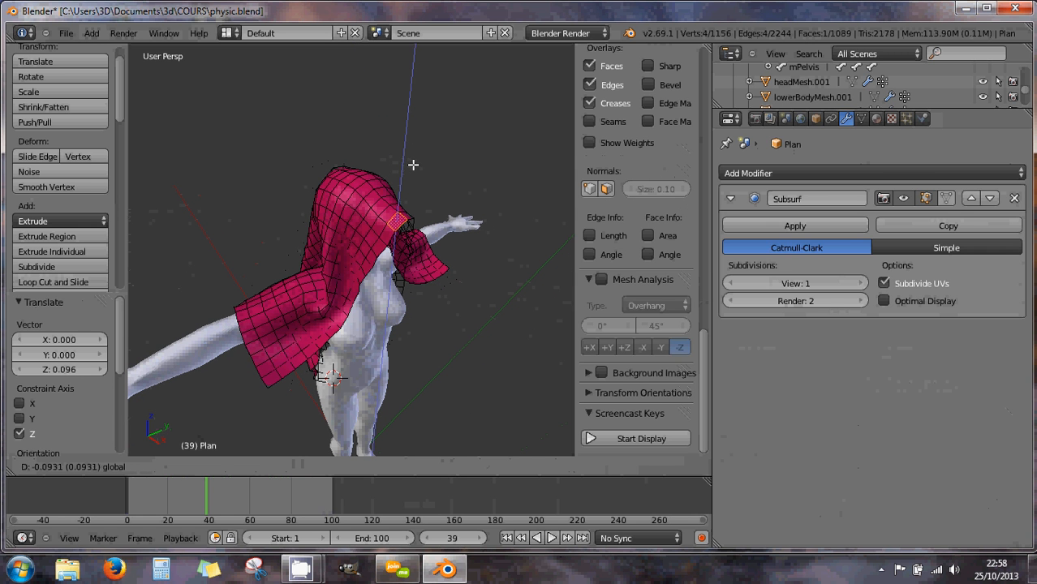
{"action": "left_click", "coordinate": [413, 168]}
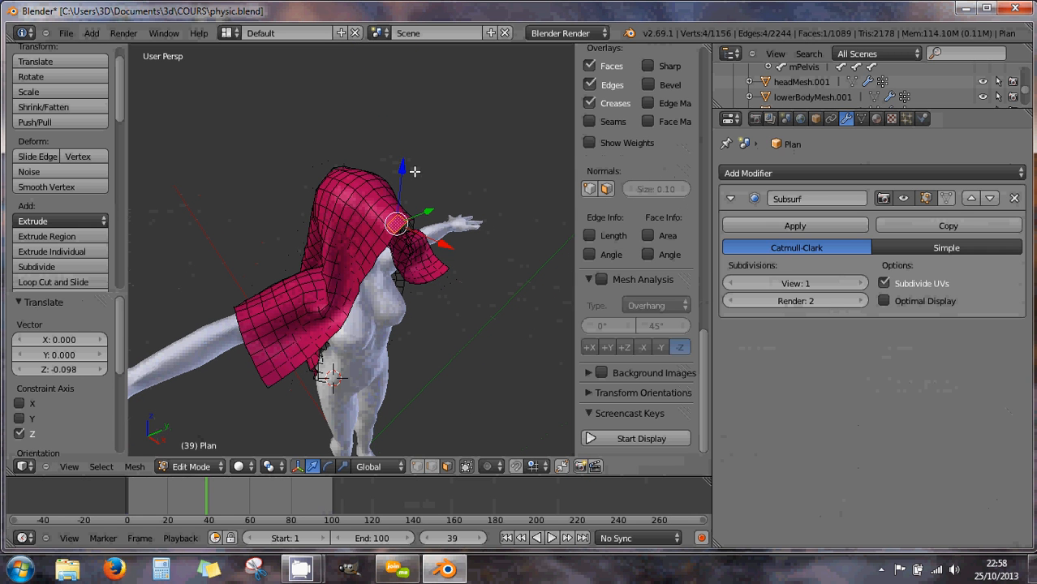
Delete the two outermost rows of faces along the veil's front border
{"action": "right_click", "coordinate": [389, 231], "text": "alt"}
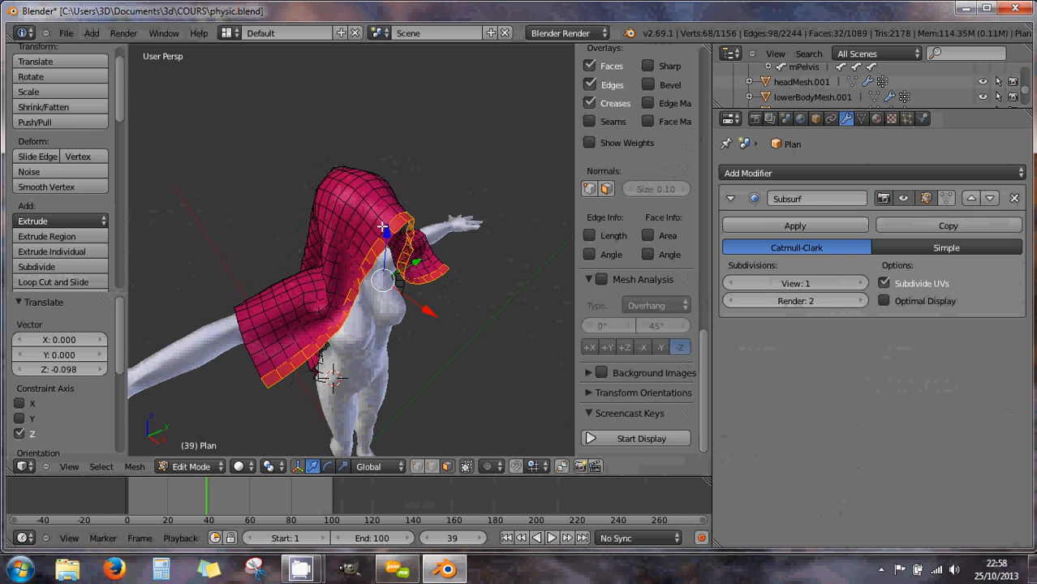
{"action": "key", "text": "ctrl+KP_Add"}
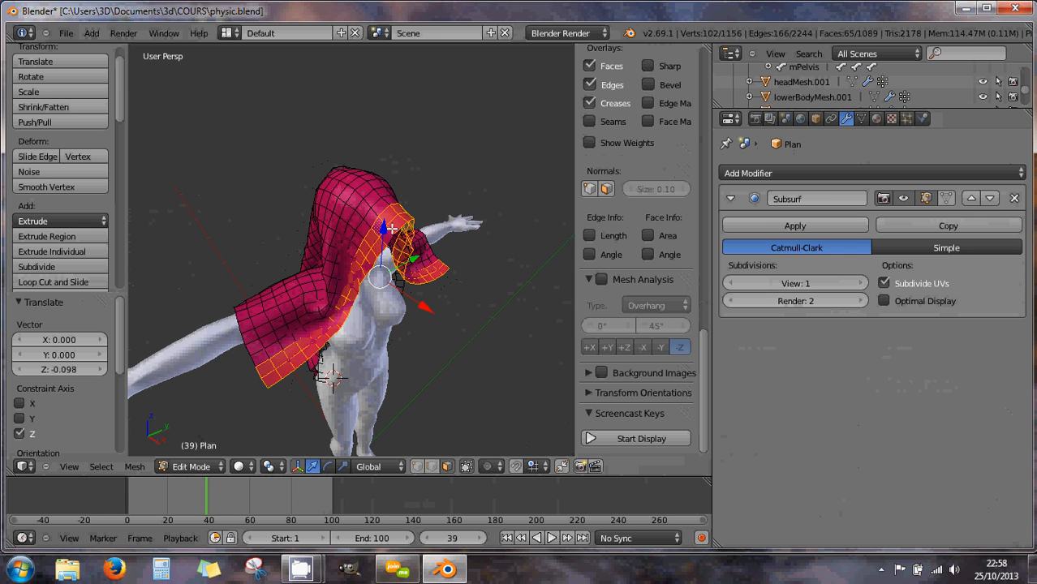
{"action": "right_click", "coordinate": [392, 229], "text": "alt+shift"}
{"action": "right_click", "coordinate": [392, 229], "text": "alt+shift"}
{"action": "key", "text": "x"}
{"action": "left_click", "coordinate": [381, 262]}
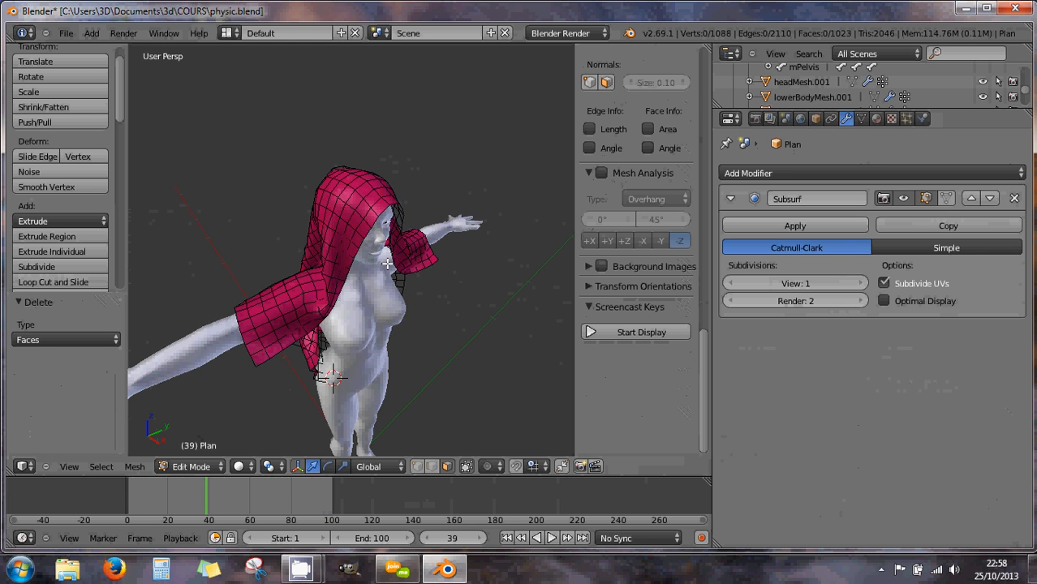
Delete a patch of 13 faces on the side of the veil beside the neck by growing the selection from one face
{"action": "middle_click_drag", "start_coordinate": [386, 262], "coordinate": [426, 270]}
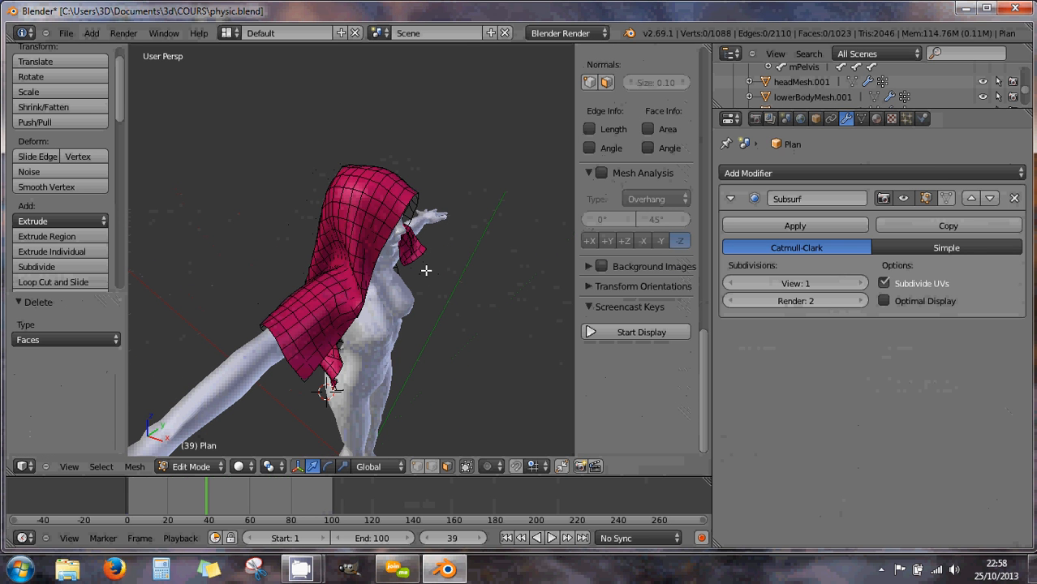
{"action": "middle_click_drag", "start_coordinate": [426, 271], "coordinate": [407, 224]}
{"action": "right_click", "coordinate": [374, 238]}
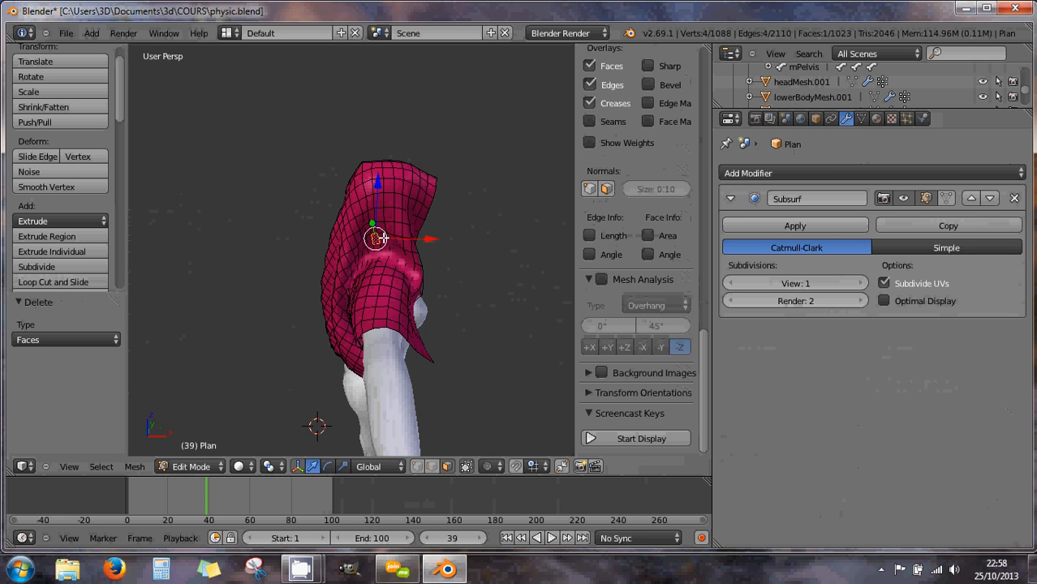
{"action": "key", "text": "ctrl+KP_Add"}
{"action": "key", "text": "ctrl+KP_Add"}
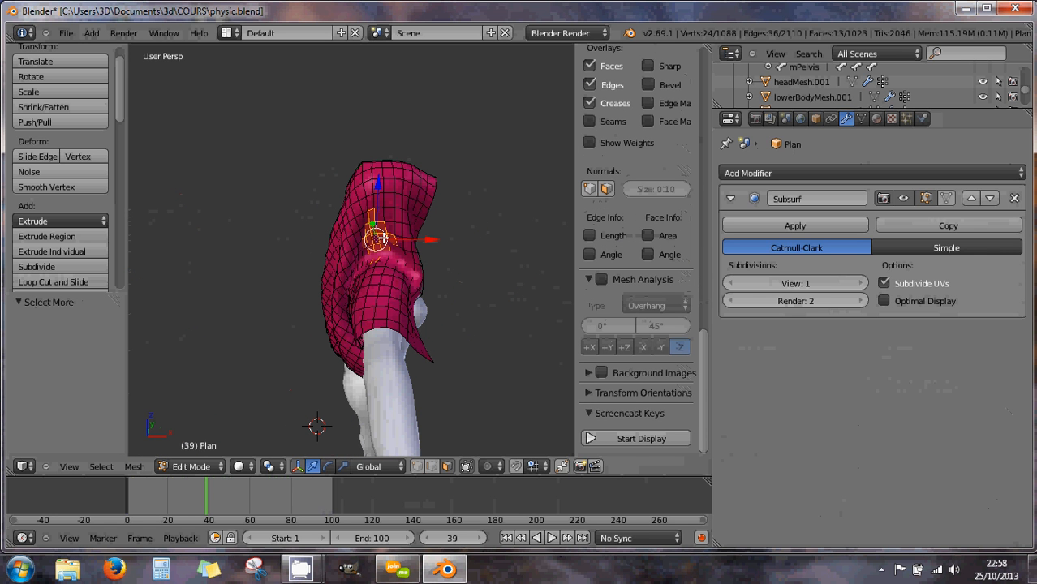
{"action": "key", "text": "x"}
{"action": "left_click", "coordinate": [381, 238]}
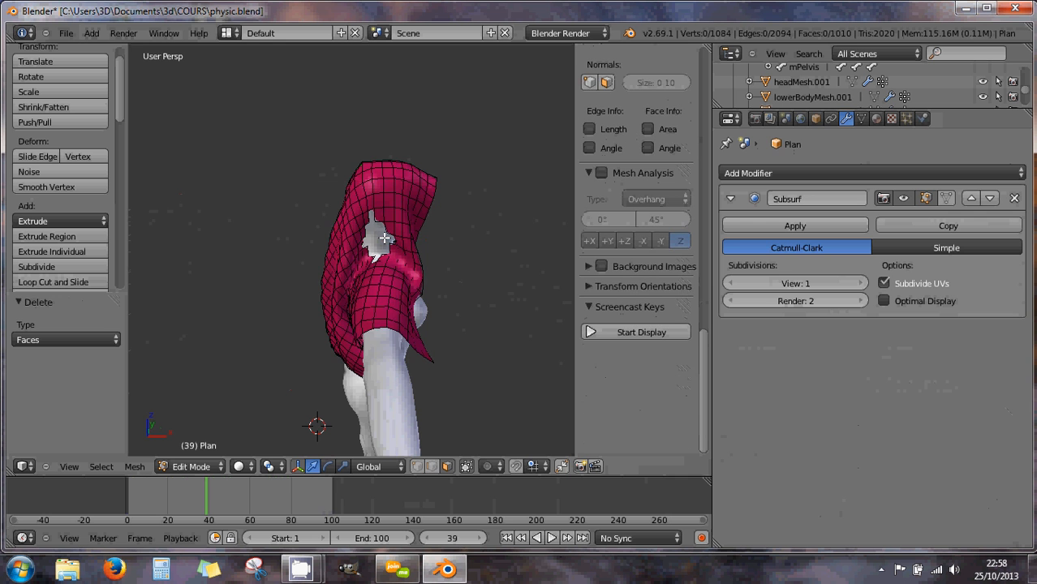
Delete a block of four adjacent faces on the veil over the shoulder
{"action": "middle_click_drag", "start_coordinate": [381, 238], "coordinate": [347, 235]}
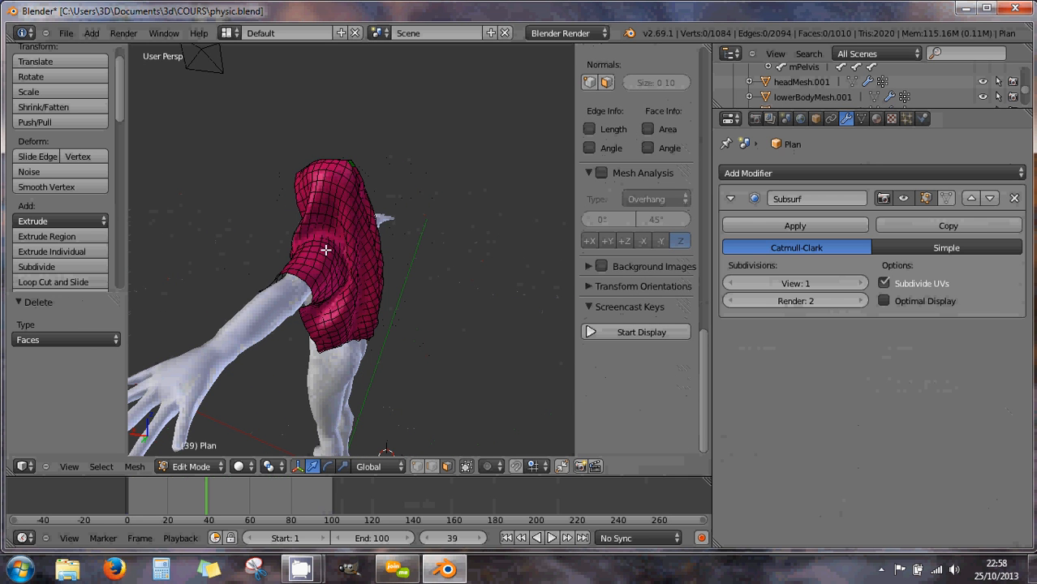
{"action": "right_click", "coordinate": [325, 250]}
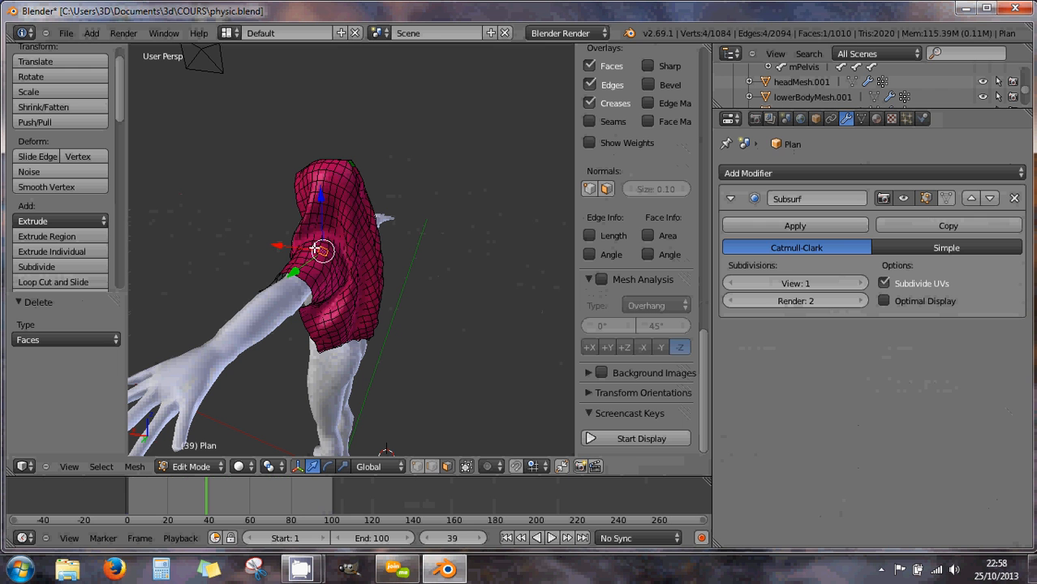
{"action": "right_click", "coordinate": [321, 249], "text": "shift"}
{"action": "right_click", "coordinate": [319, 247], "text": "shift"}
{"action": "right_click", "coordinate": [318, 246], "text": "shift"}
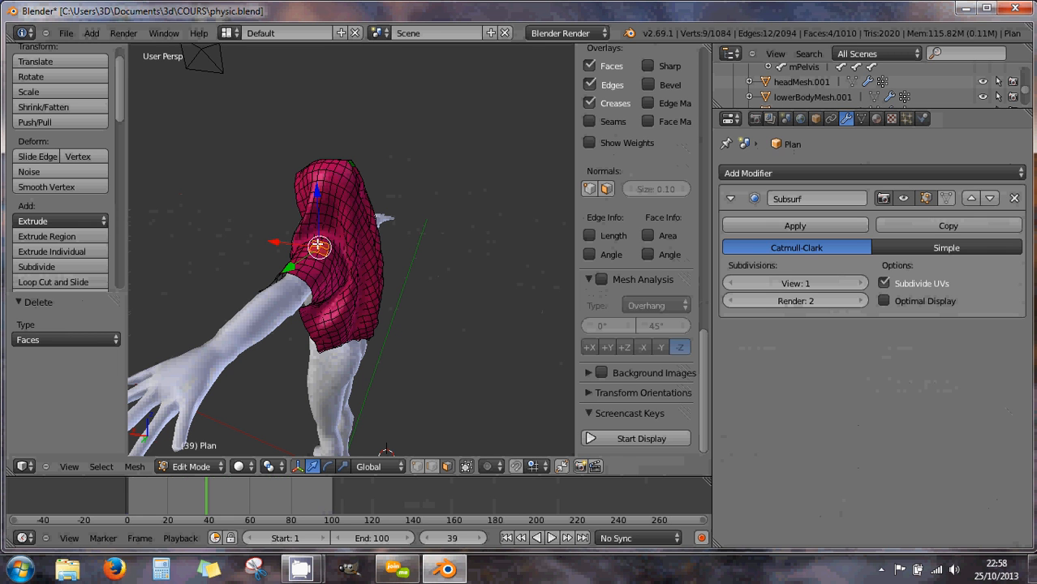
{"action": "key", "text": "x"}
{"action": "left_click", "coordinate": [348, 266]}
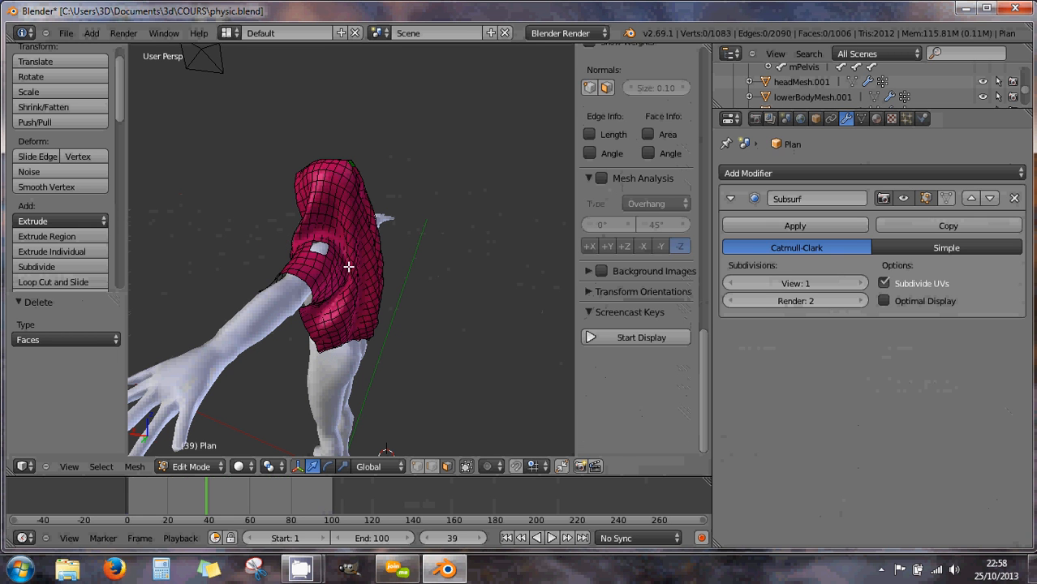
Add a Solidify modifier to the veil mesh in addition to its subdivision surface modifier
{"action": "middle_click_drag", "start_coordinate": [347, 269], "coordinate": [485, 270]}
{"action": "scroll", "coordinate": [373, 258], "scroll_direction": "down", "scroll_amount": 2}
{"action": "scroll", "coordinate": [416, 285], "scroll_direction": "down", "scroll_amount": 2}
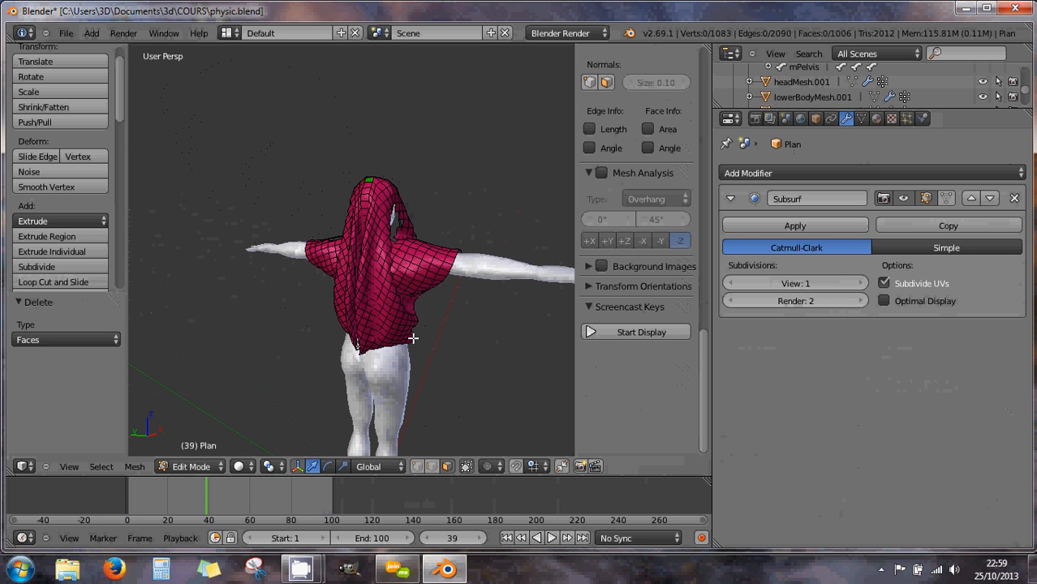
{"action": "middle_click_drag", "start_coordinate": [417, 347], "coordinate": [438, 340]}
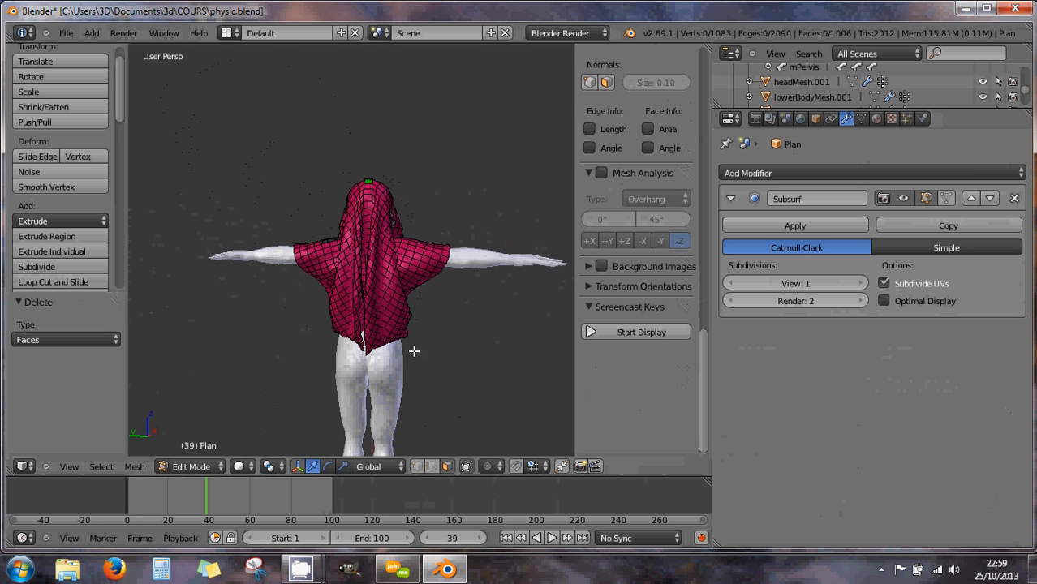
{"action": "left_click", "coordinate": [205, 466]}
{"action": "middle_click_drag", "start_coordinate": [467, 310], "coordinate": [439, 264]}
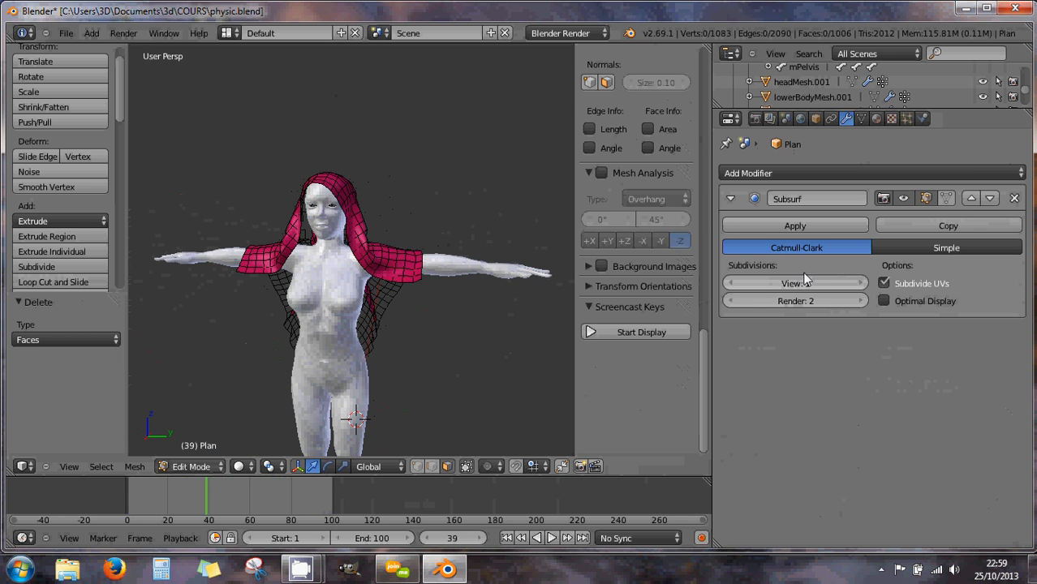
{"action": "left_click", "coordinate": [763, 172]}
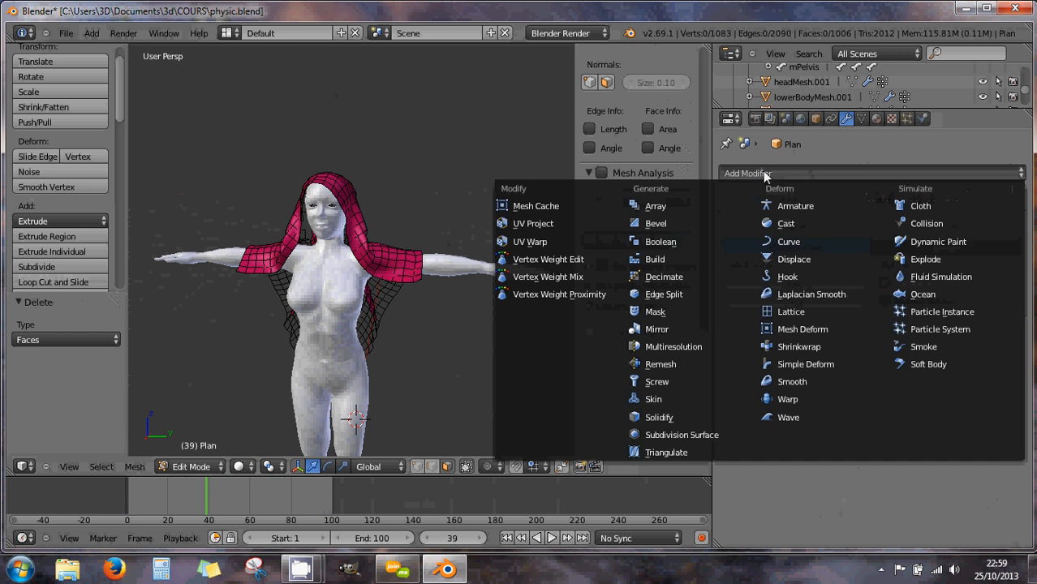
{"action": "left_click", "coordinate": [676, 417]}
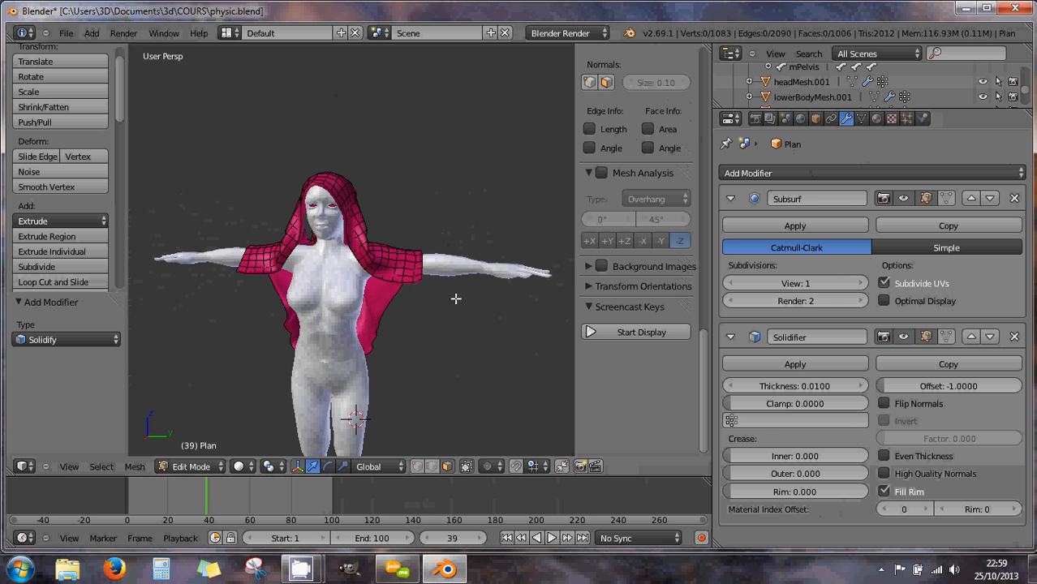
Make the veil's edit cage follow the Subsurf modifier's result and collapse the Subsurf settings
{"action": "mouse_move", "coordinate": [491, 280]}
{"action": "middle_mouse_down"}
{"action": "mouse_move", "coordinate": [337, 318]}
{"action": "mouse_move", "coordinate": [507, 278]}
{"action": "middle_mouse_up"}
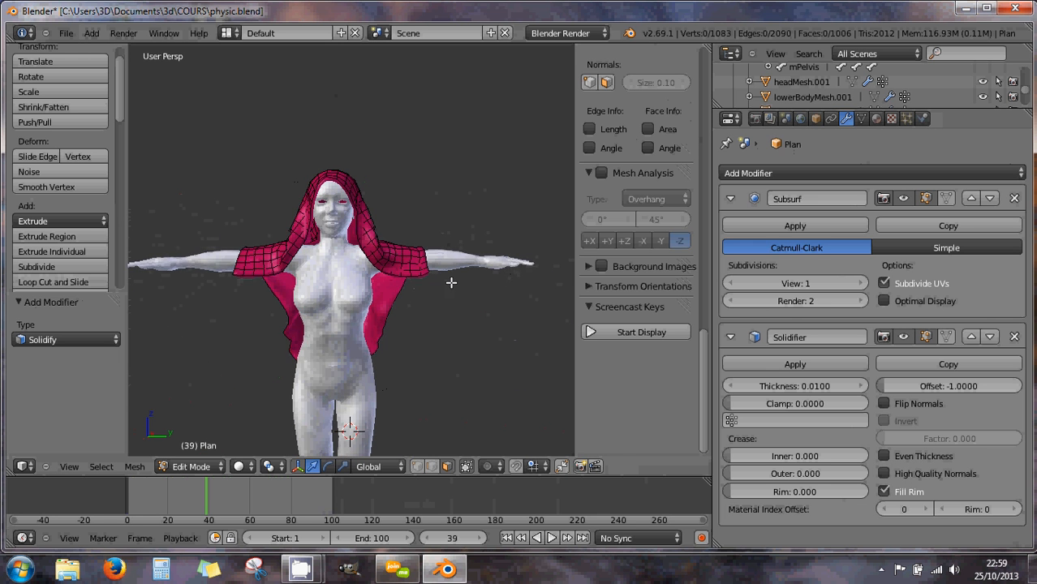
{"action": "scroll", "coordinate": [370, 292], "scroll_direction": "up", "scroll_amount": 6}
{"action": "middle_click_drag", "start_coordinate": [411, 268], "coordinate": [529, 299]}
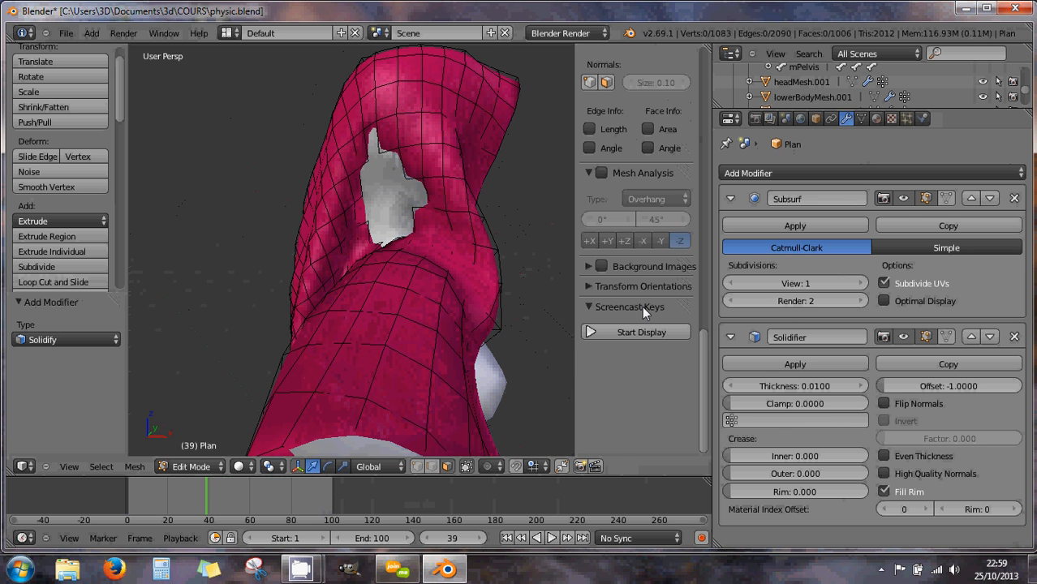
{"action": "left_click", "coordinate": [944, 199]}
{"action": "middle_click_drag", "start_coordinate": [403, 234], "coordinate": [469, 240]}
{"action": "middle_click_drag", "start_coordinate": [392, 253], "coordinate": [487, 247]}
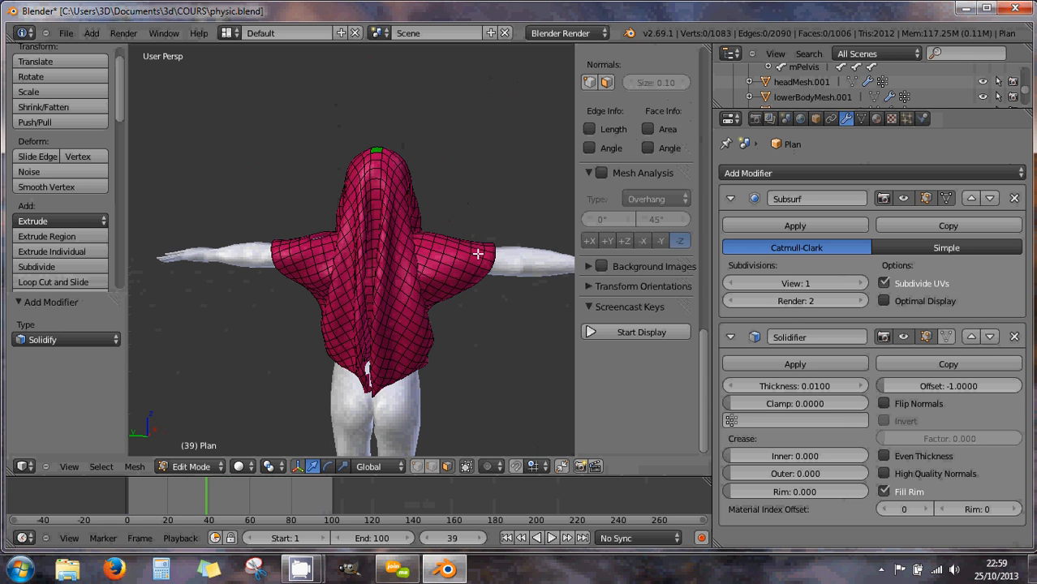
{"action": "middle_click_drag", "start_coordinate": [479, 254], "coordinate": [335, 255]}
{"action": "middle_click_drag", "start_coordinate": [438, 252], "coordinate": [342, 255]}
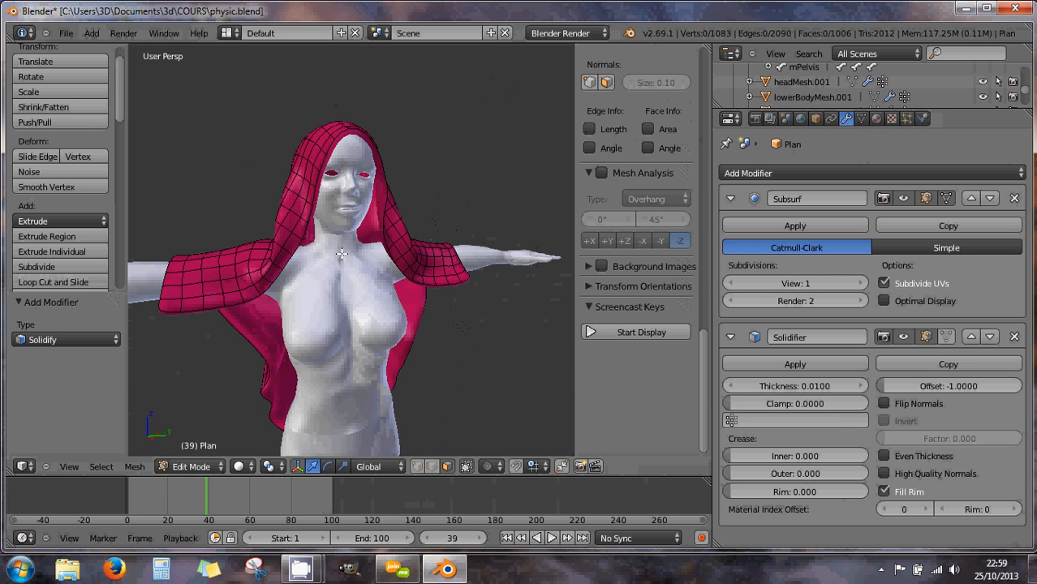
{"action": "left_click", "coordinate": [732, 198]}
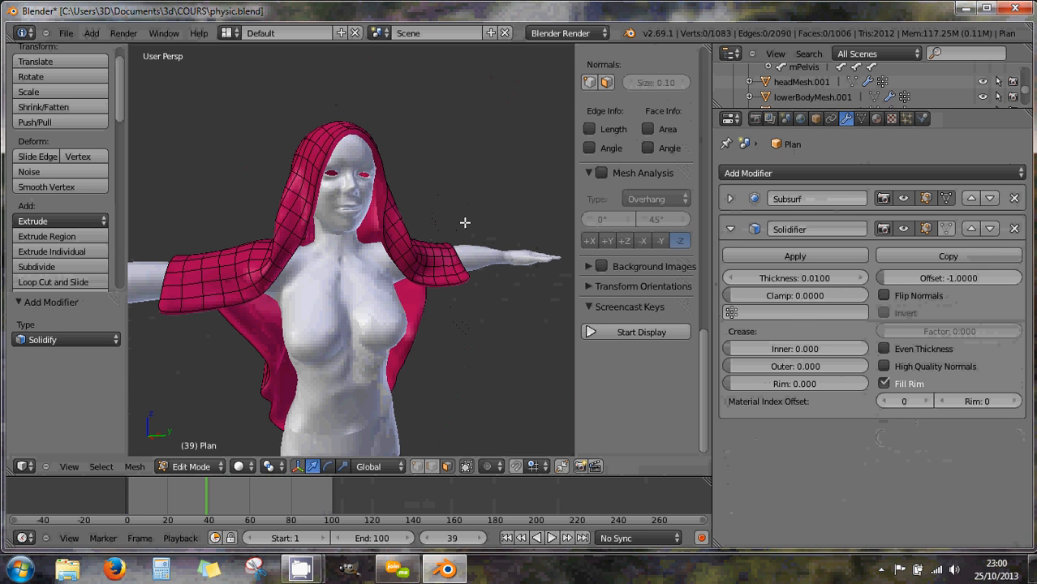
Enable connected proportional editing and raise a face on the veil's front edge over the avatar's left arm by about 0.068 along Z
{"action": "middle_click_drag", "start_coordinate": [466, 225], "coordinate": [410, 236]}
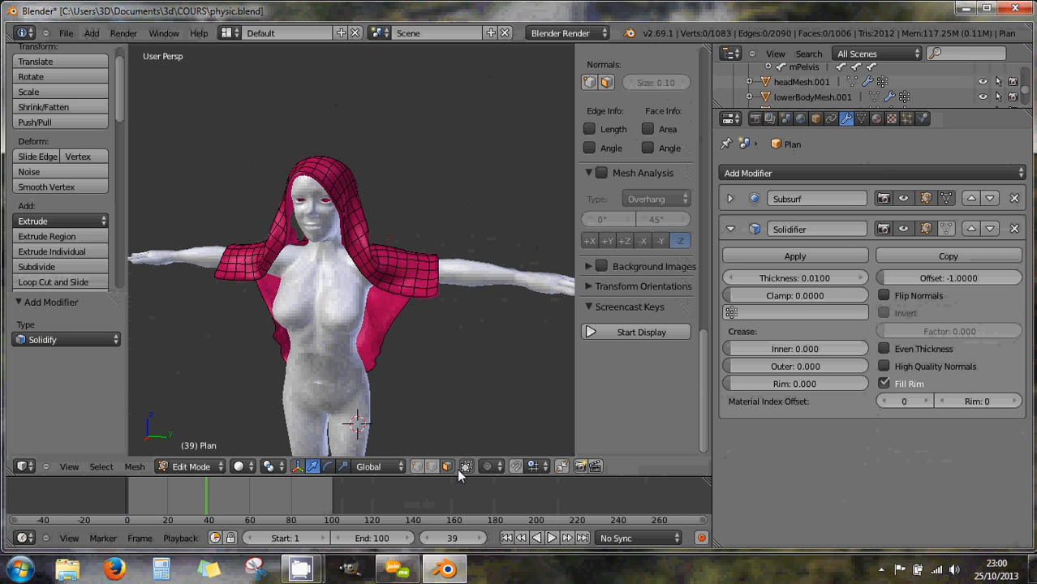
{"action": "left_click", "coordinate": [487, 467]}
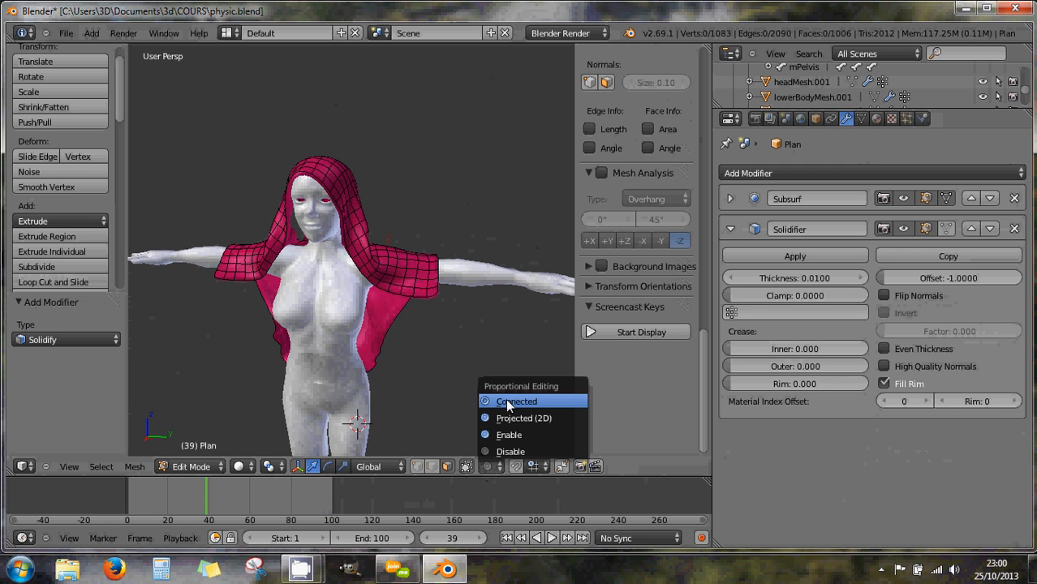
{"action": "left_click", "coordinate": [505, 401]}
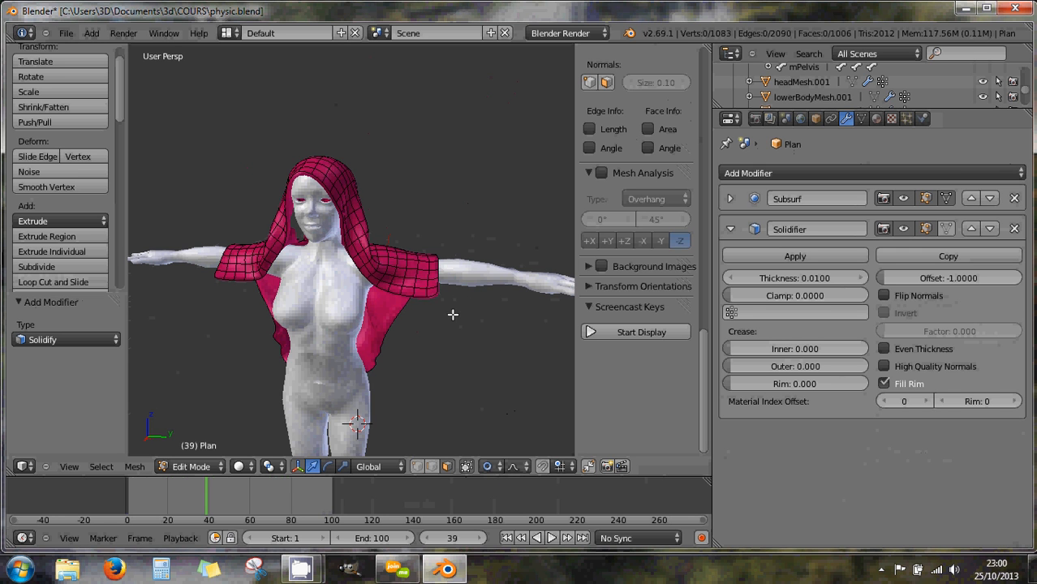
{"action": "right_click", "coordinate": [412, 280]}
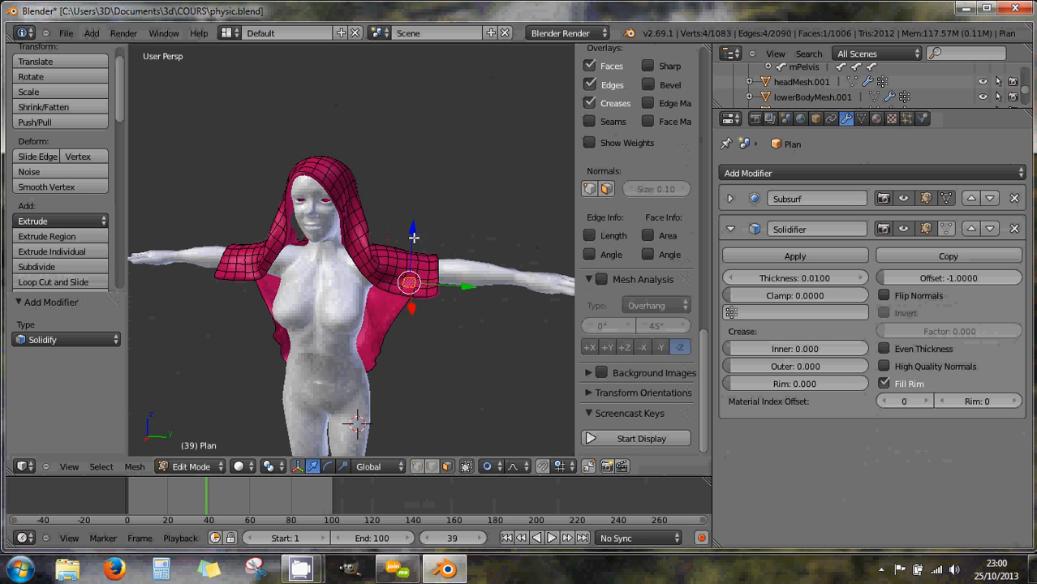
{"action": "key", "text": "g"}
{"action": "key", "text": "z"}
{"action": "scroll", "coordinate": [415, 220], "scroll_direction": "up", "scroll_amount": 3}
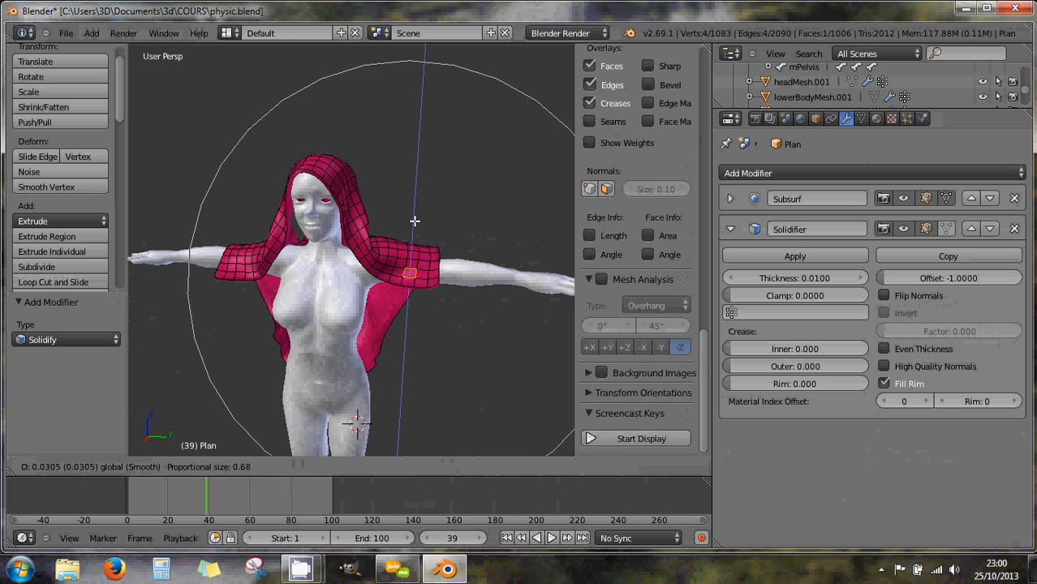
{"action": "scroll", "coordinate": [415, 220], "scroll_direction": "up", "scroll_amount": 7}
{"action": "left_click", "coordinate": [417, 209]}
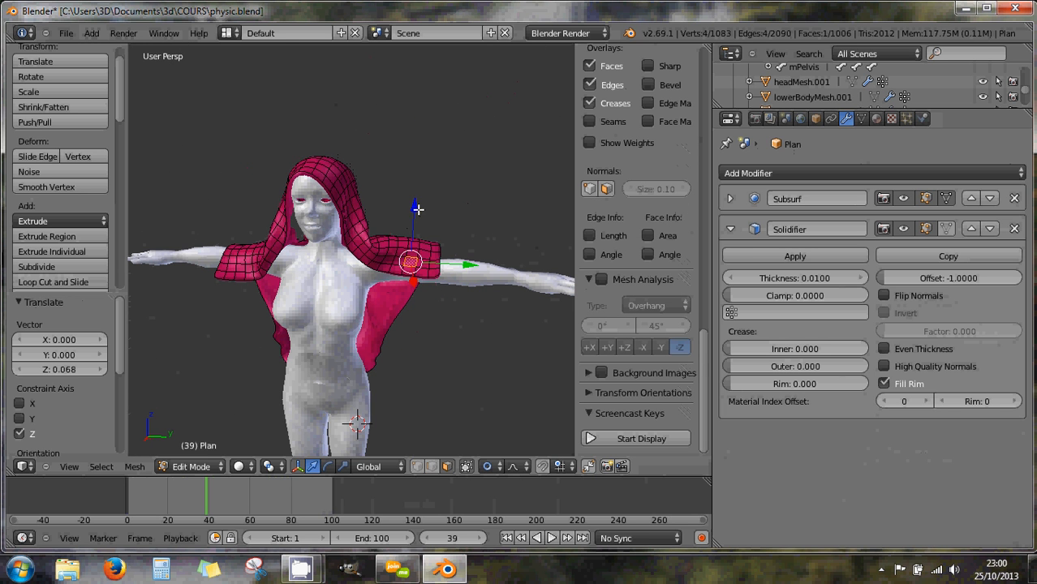
At the veil's outer edge on the left arm, raise the upper face about 0.022 along Z and pull the lower one 0.061 along Y
{"action": "right_click", "coordinate": [435, 246]}
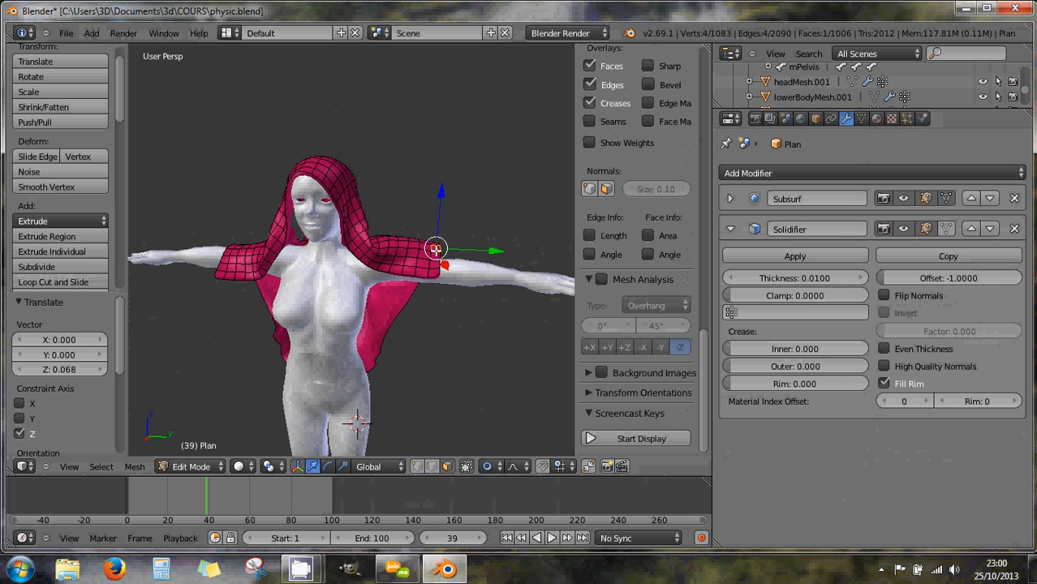
{"action": "key", "text": "g"}
{"action": "key", "text": "z"}
{"action": "scroll", "coordinate": [441, 189], "scroll_direction": "up", "scroll_amount": 11}
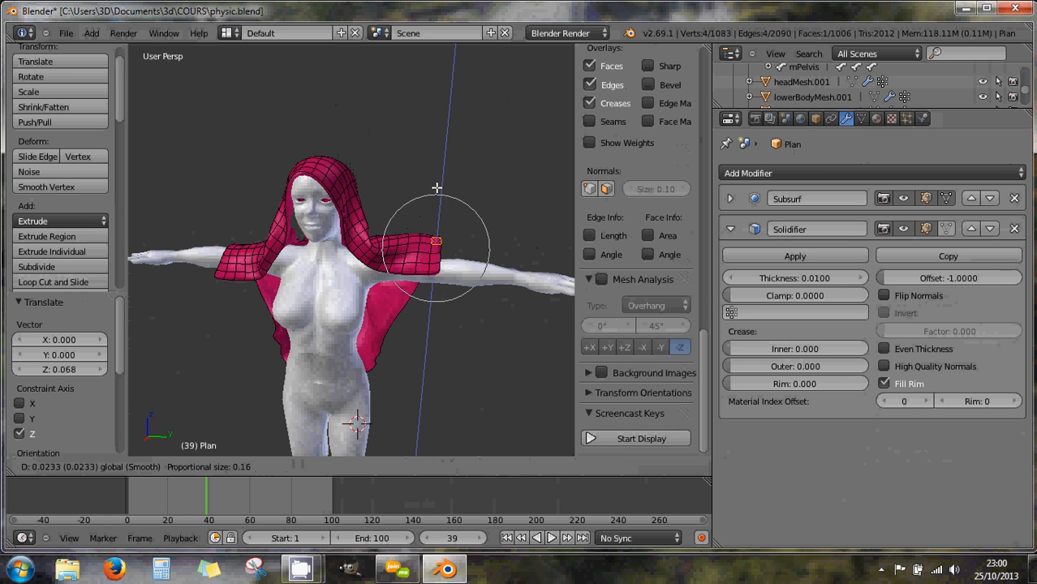
{"action": "key", "text": "y"}
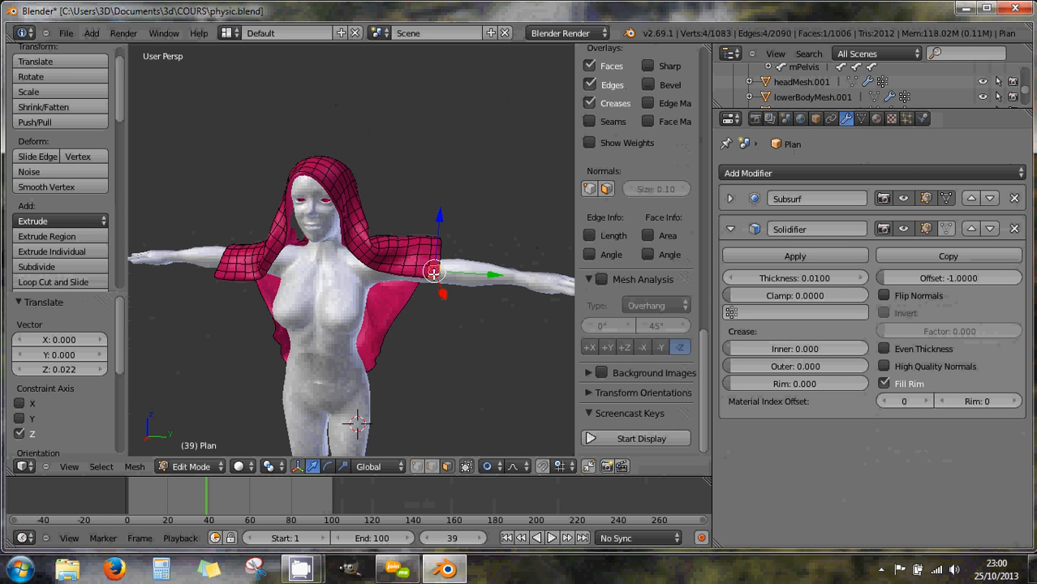
{"action": "left_click", "coordinate": [523, 276]}
Pull a face on the veil's side edge by the avatar's right waist outward by about 0.031 along negative Y
{"action": "middle_click_drag", "start_coordinate": [261, 283], "coordinate": [387, 316]}
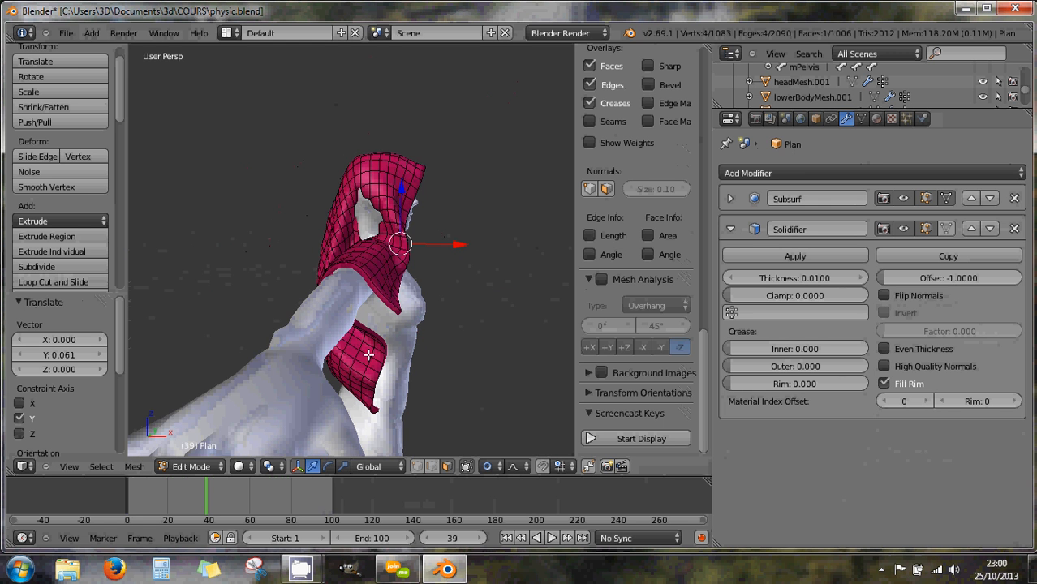
{"action": "middle_click_drag", "start_coordinate": [368, 355], "coordinate": [291, 368]}
{"action": "right_click", "coordinate": [287, 362]}
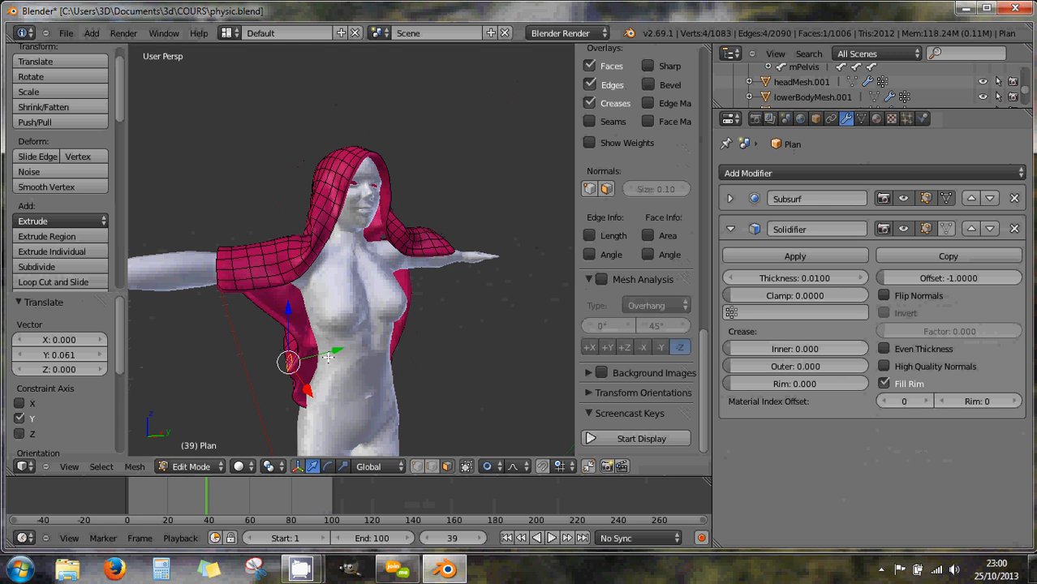
{"action": "key", "text": "g"}
{"action": "key", "text": "y"}
{"action": "left_click_drag", "start_coordinate": [331, 356], "coordinate": [322, 362]}
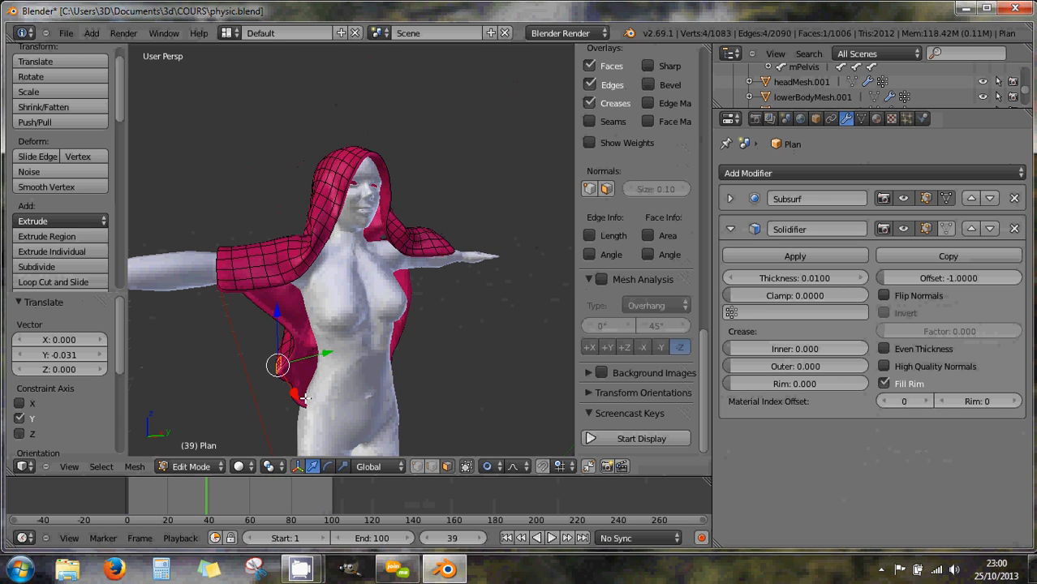
Move the veil's bottom corner face by the right hip outward by about 0.030 along negative Y
{"action": "right_click", "coordinate": [301, 403]}
{"action": "key", "text": "g"}
{"action": "key", "text": "y"}
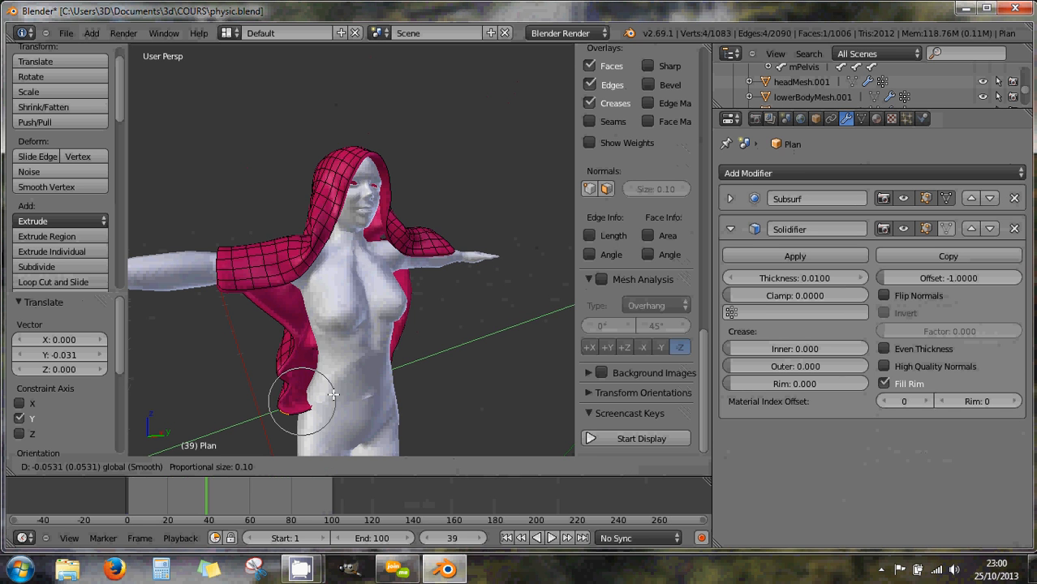
{"action": "left_click", "coordinate": [336, 394]}
Pull a face on the veil's side edge below the avatar's left arm outward by about 0.043 along Y
{"action": "middle_click_drag", "start_coordinate": [287, 392], "coordinate": [480, 352]}
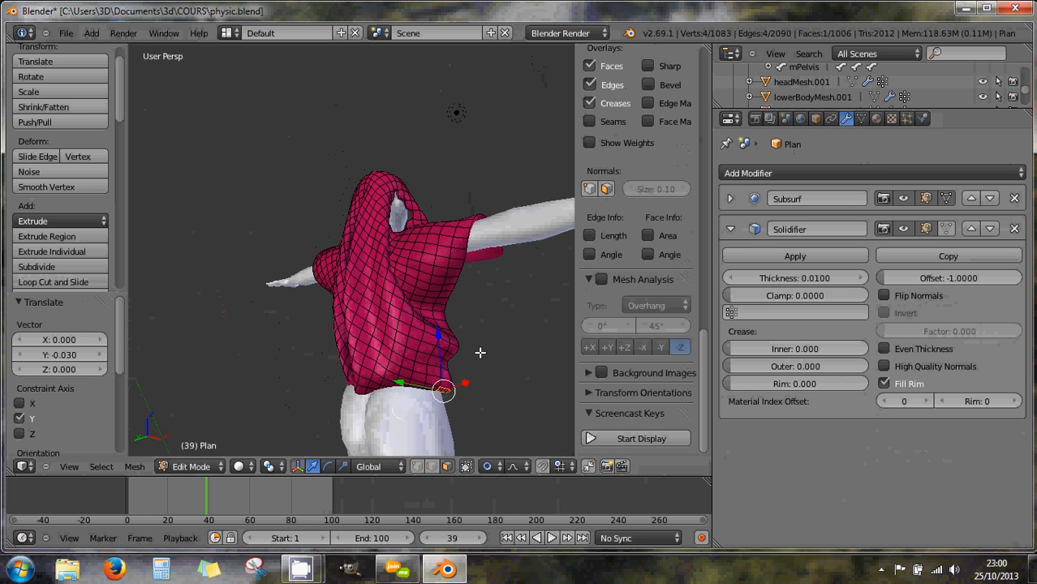
{"action": "middle_click_drag", "start_coordinate": [303, 366], "coordinate": [444, 379]}
{"action": "middle_click_drag", "start_coordinate": [337, 358], "coordinate": [405, 357]}
{"action": "right_click", "coordinate": [314, 296]}
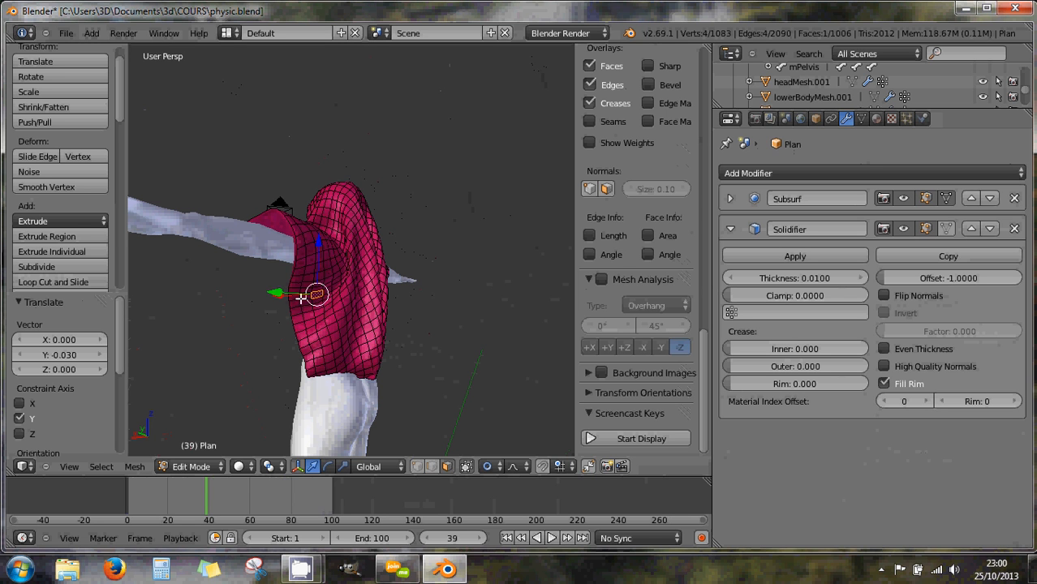
{"action": "right_click", "coordinate": [294, 304]}
{"action": "left_click_drag", "start_coordinate": [246, 304], "coordinate": [238, 305]}
Lower the veil's bottom corner face by the left hip about 0.046, and shift the hem face beside the rear slit about 0.049 along Y
{"action": "right_click", "coordinate": [309, 365]}
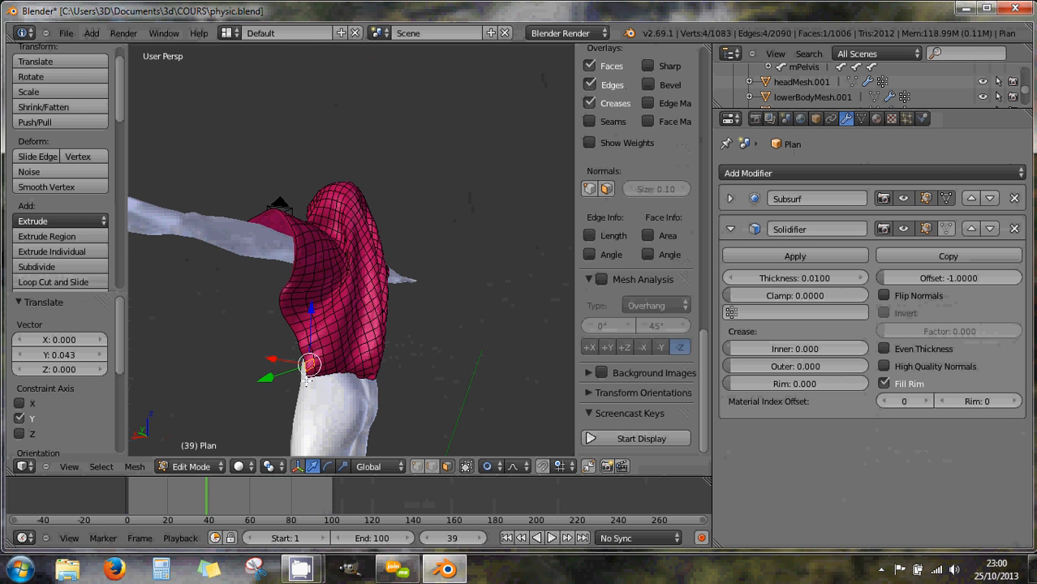
{"action": "left_click_drag", "start_coordinate": [310, 371], "coordinate": [310, 385]}
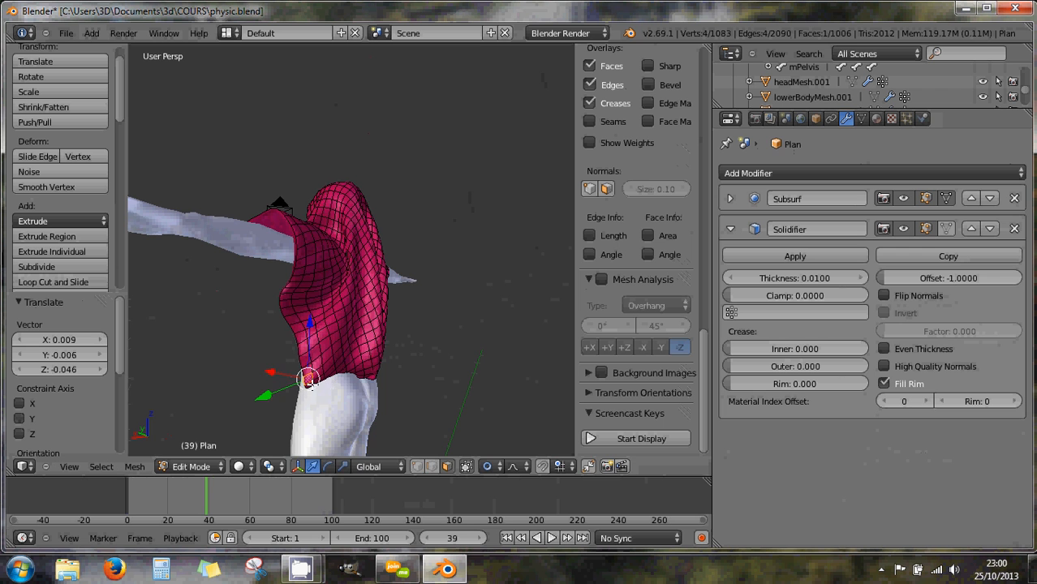
{"action": "middle_click_drag", "start_coordinate": [354, 347], "coordinate": [310, 366]}
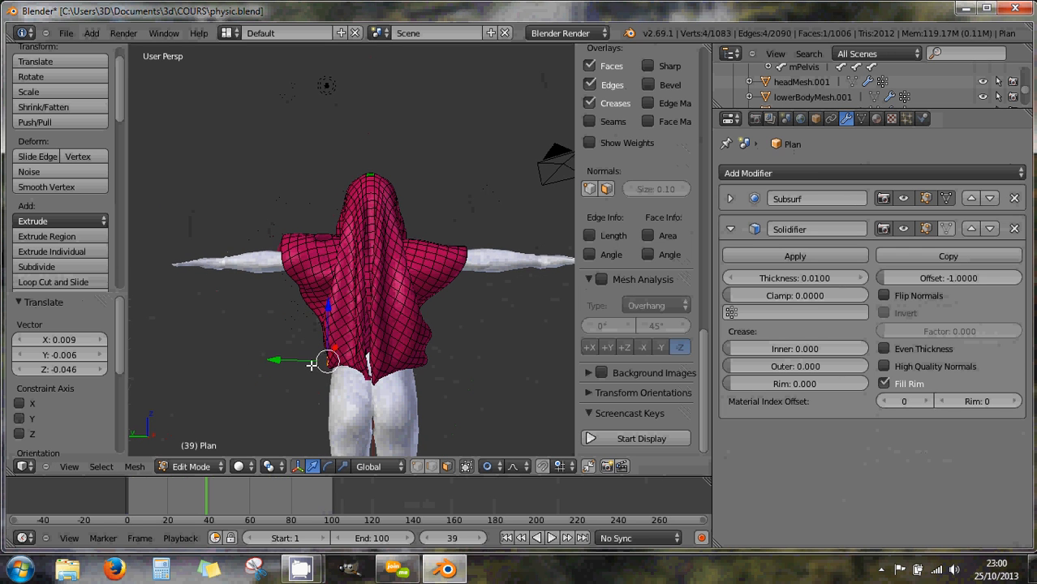
{"action": "right_click", "coordinate": [358, 372]}
{"action": "key", "text": "g"}
{"action": "left_click", "coordinate": [347, 376]}
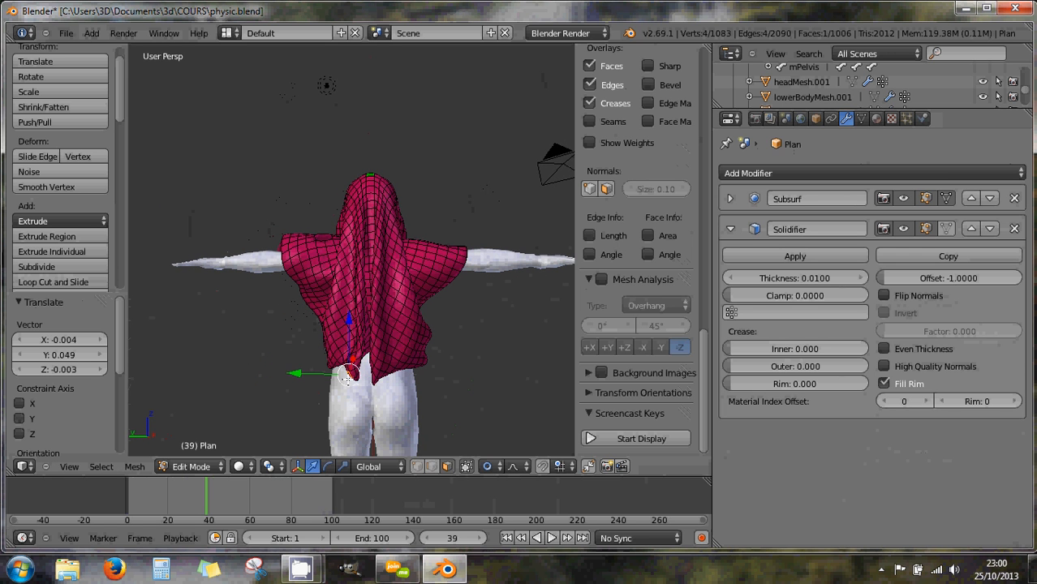
Set the Solidify modifier's thickness to 0.0020, checking the veil's edges around the shoulder
{"action": "middle_click_drag", "start_coordinate": [392, 355], "coordinate": [461, 376]}
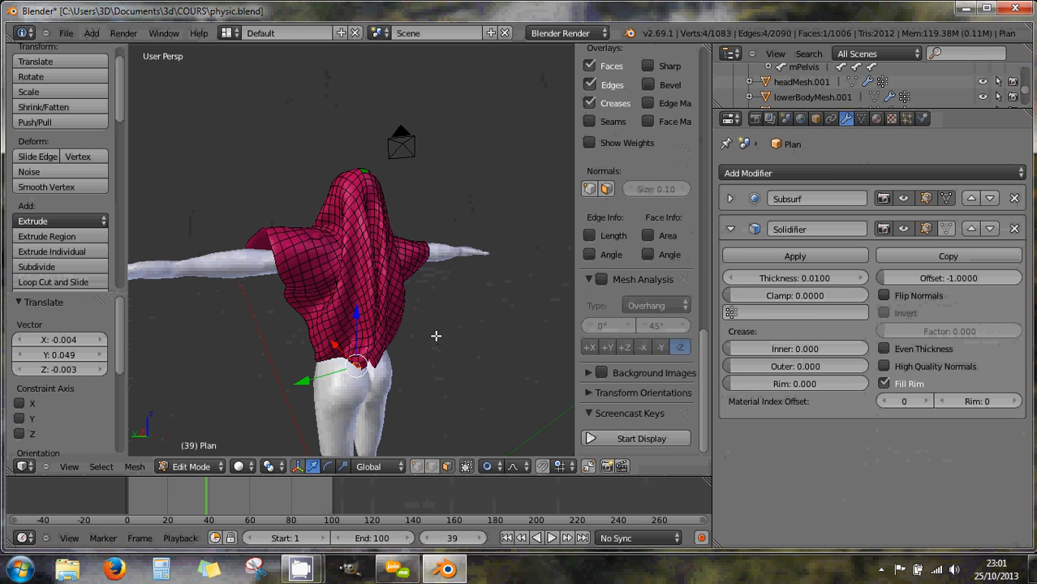
{"action": "middle_click_drag", "start_coordinate": [368, 318], "coordinate": [494, 364]}
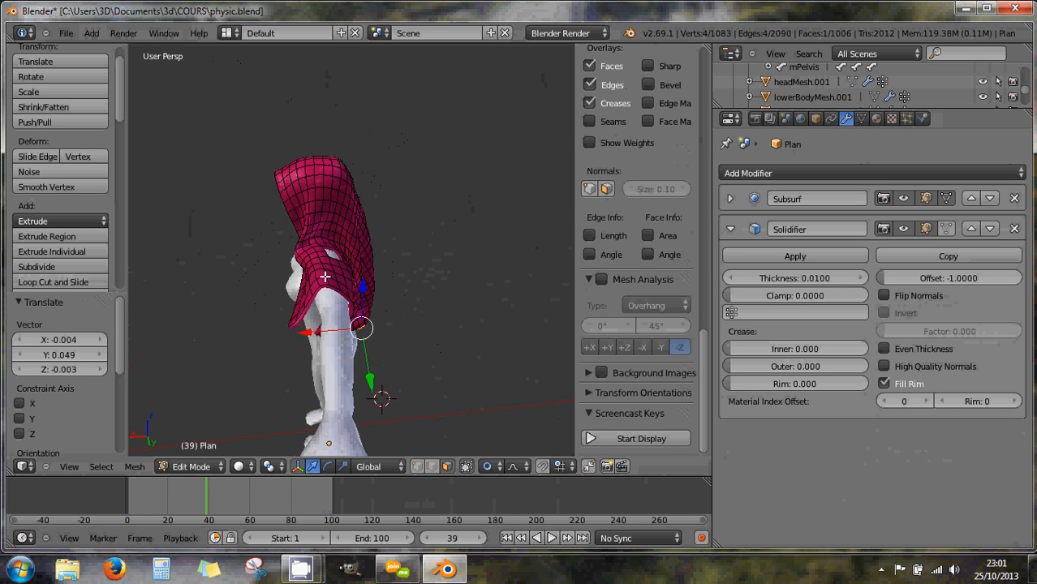
{"action": "middle_click_drag", "start_coordinate": [325, 276], "coordinate": [474, 241]}
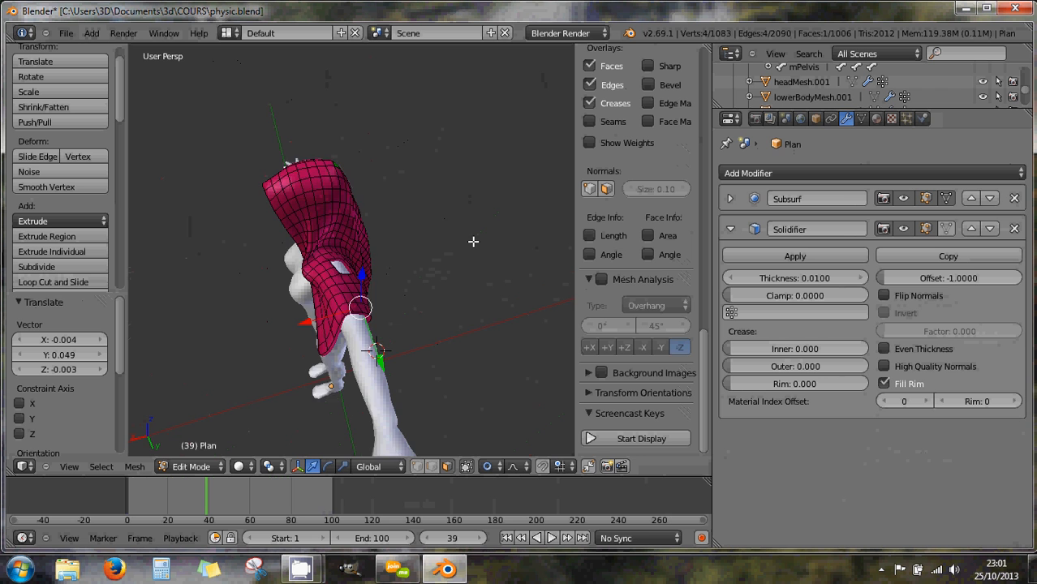
{"action": "scroll", "coordinate": [384, 255], "scroll_direction": "up", "scroll_amount": 5}
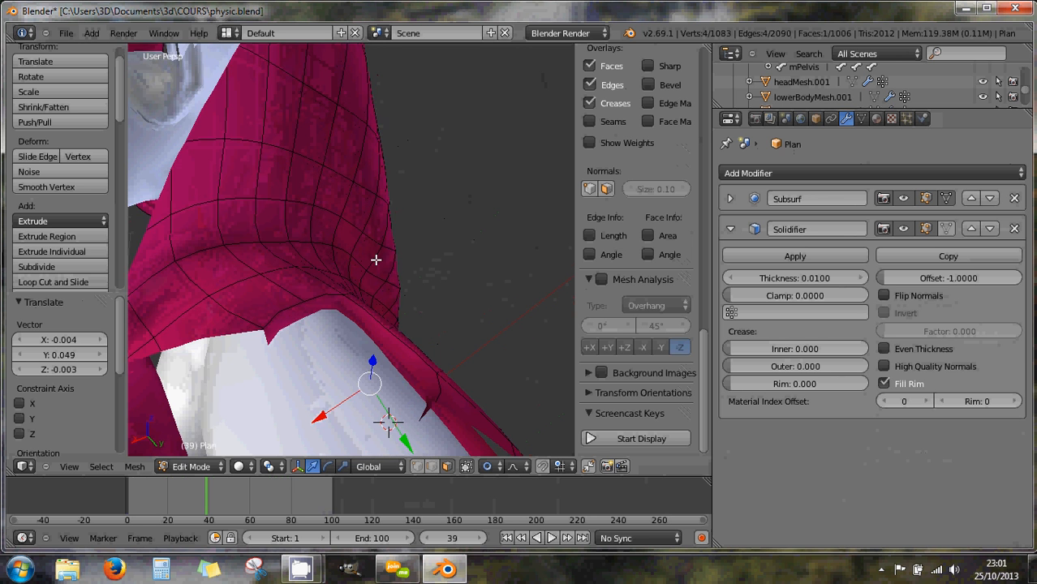
{"action": "middle_click_drag", "start_coordinate": [376, 260], "coordinate": [384, 246]}
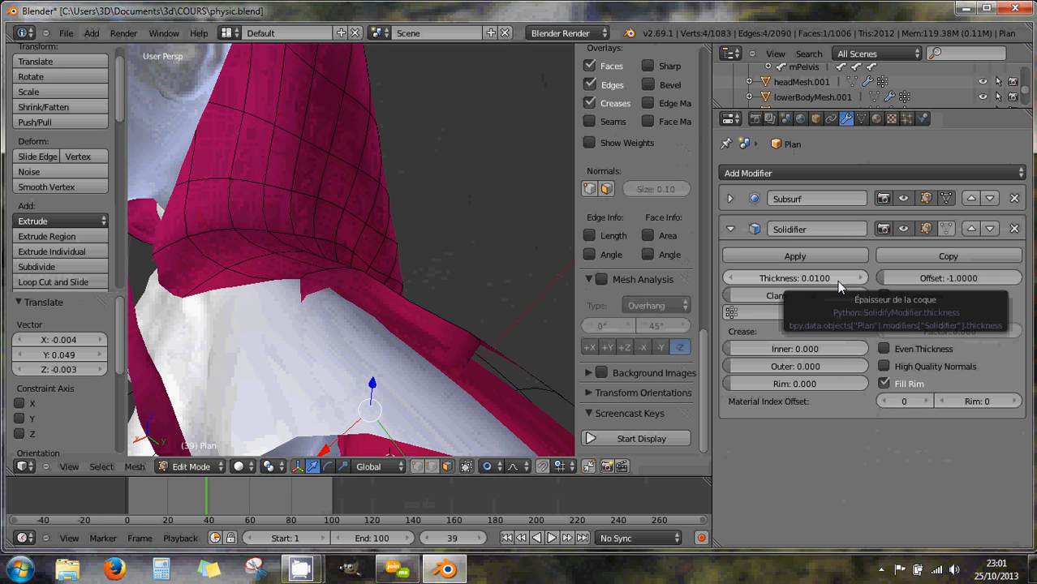
{"action": "mouse_move", "coordinate": [840, 281]}
{"action": "left_mouse_down"}
{"action": "mouse_move", "coordinate": [854, 279]}
{"action": "mouse_move", "coordinate": [834, 278]}
{"action": "left_mouse_up"}
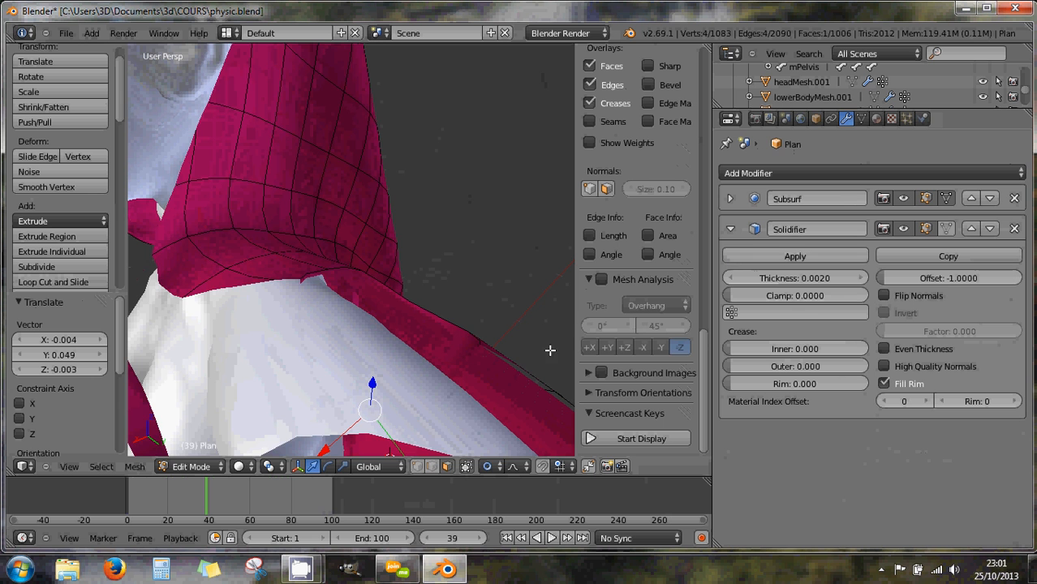
Inspect the thickened veil around the avatar's head, shoulders and arms from the front, sides and rear, and minimize the modelling window
{"action": "middle_click_drag", "start_coordinate": [550, 349], "coordinate": [81, 283]}
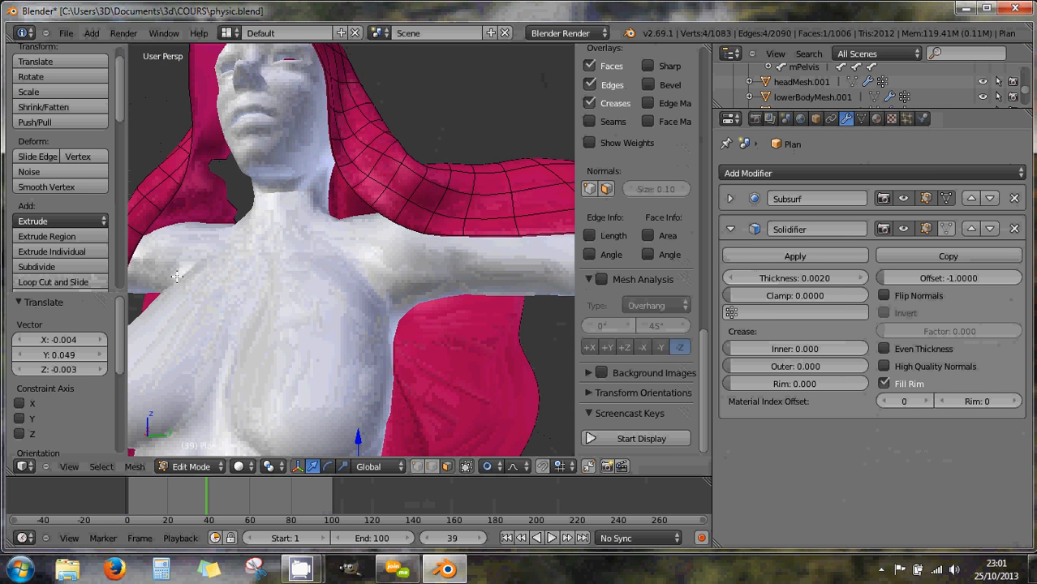
{"action": "scroll", "coordinate": [258, 260], "scroll_direction": "down", "scroll_amount": 3}
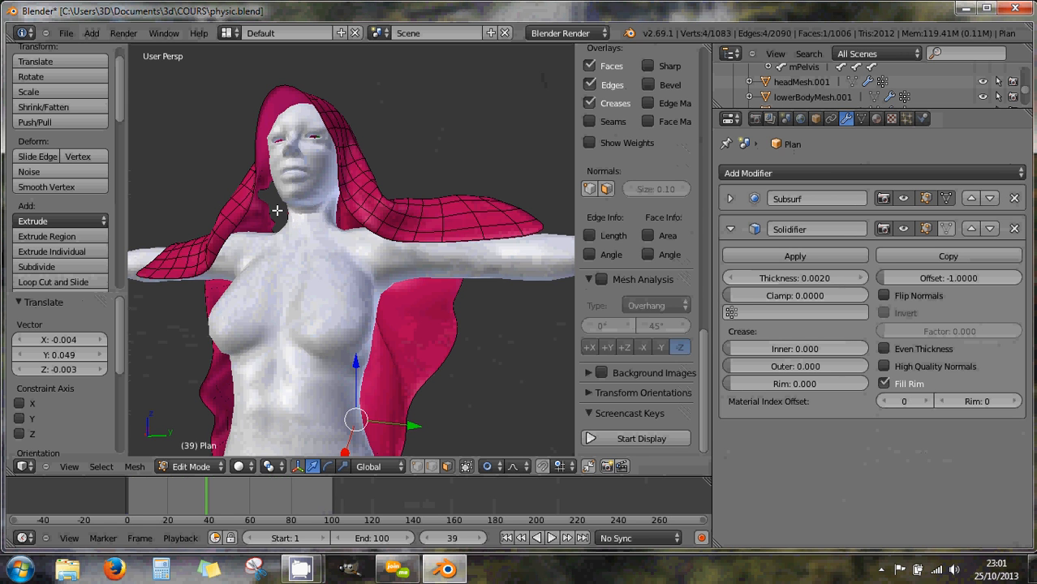
{"action": "middle_click_drag", "start_coordinate": [275, 229], "coordinate": [187, 285]}
{"action": "middle_click_drag", "start_coordinate": [301, 241], "coordinate": [244, 287]}
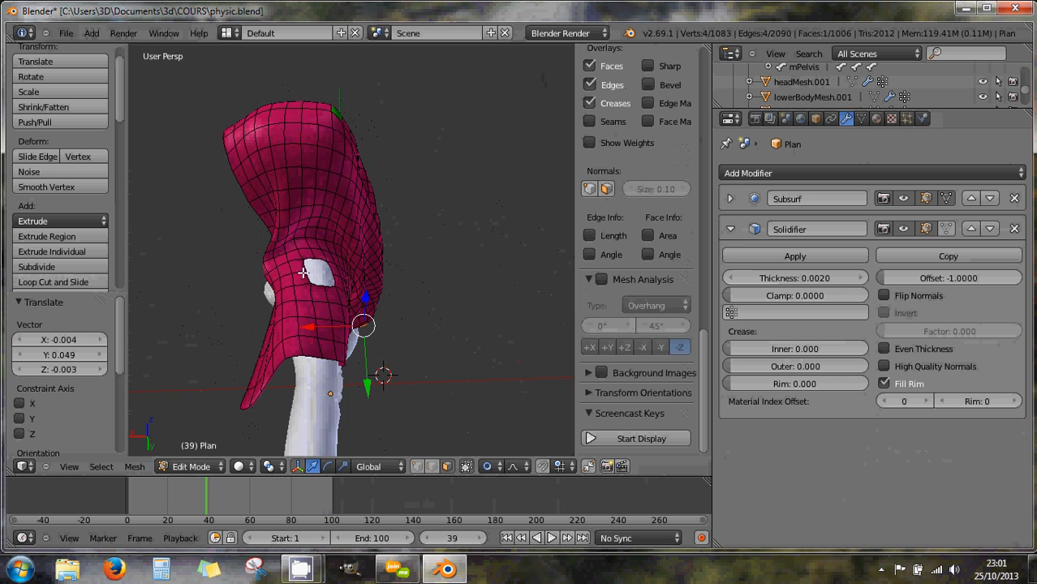
{"action": "mouse_move", "coordinate": [304, 271]}
{"action": "middle_mouse_down"}
{"action": "mouse_move", "coordinate": [307, 192]}
{"action": "mouse_move", "coordinate": [303, 262]}
{"action": "mouse_move", "coordinate": [346, 254]}
{"action": "mouse_move", "coordinate": [312, 253]}
{"action": "mouse_move", "coordinate": [360, 217]}
{"action": "mouse_move", "coordinate": [315, 239]}
{"action": "mouse_move", "coordinate": [419, 242]}
{"action": "middle_mouse_up"}
{"action": "scroll", "coordinate": [303, 262], "scroll_direction": "up", "scroll_amount": 6}
{"action": "scroll", "coordinate": [318, 249], "scroll_direction": "down", "scroll_amount": 5}
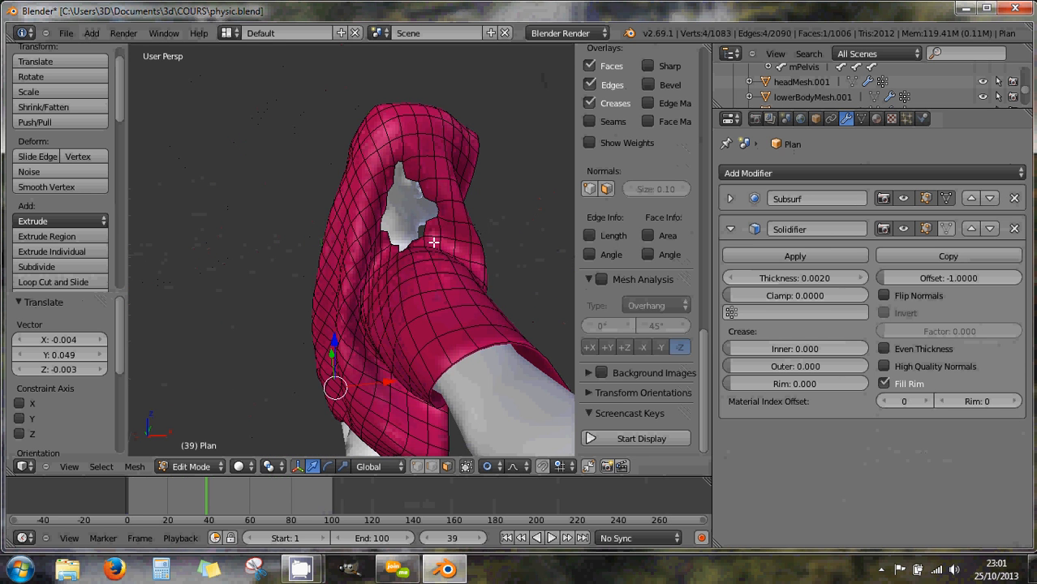
{"action": "middle_click_drag", "start_coordinate": [434, 242], "coordinate": [340, 224]}
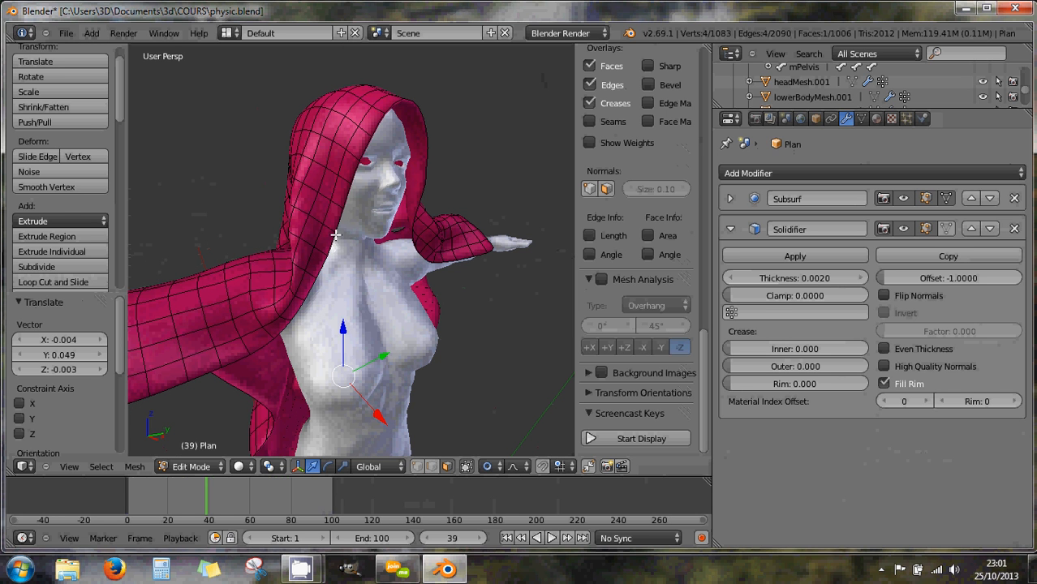
{"action": "middle_click_drag", "start_coordinate": [327, 231], "coordinate": [297, 221]}
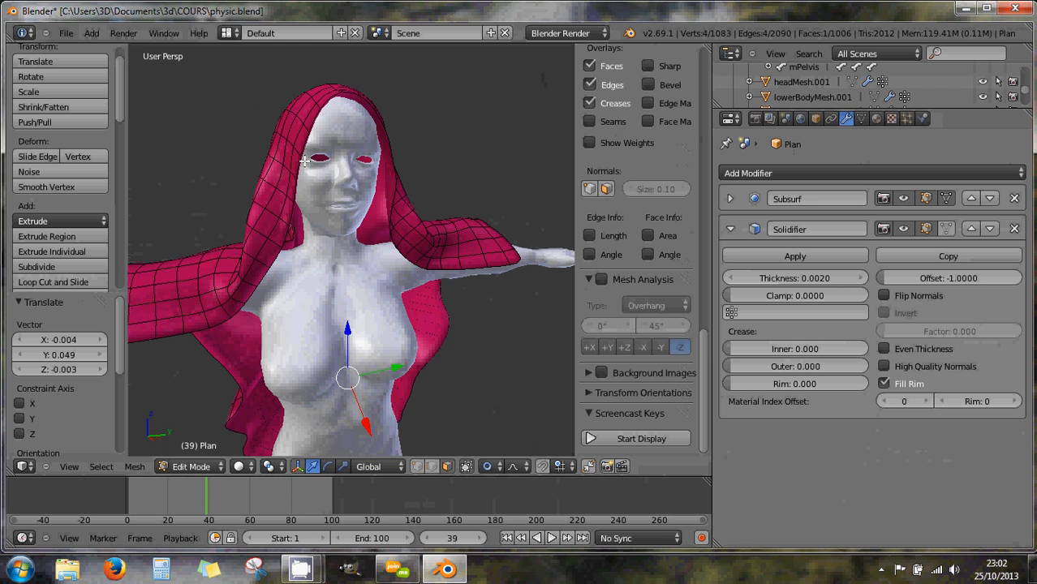
{"action": "middle_click_drag", "start_coordinate": [306, 210], "coordinate": [481, 210]}
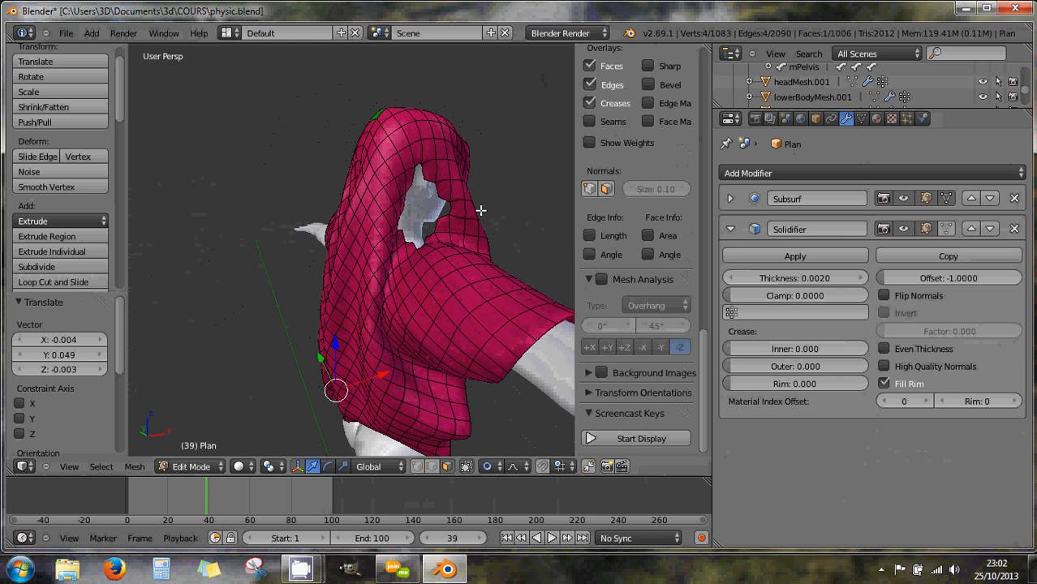
{"action": "middle_click_drag", "start_coordinate": [366, 248], "coordinate": [291, 232]}
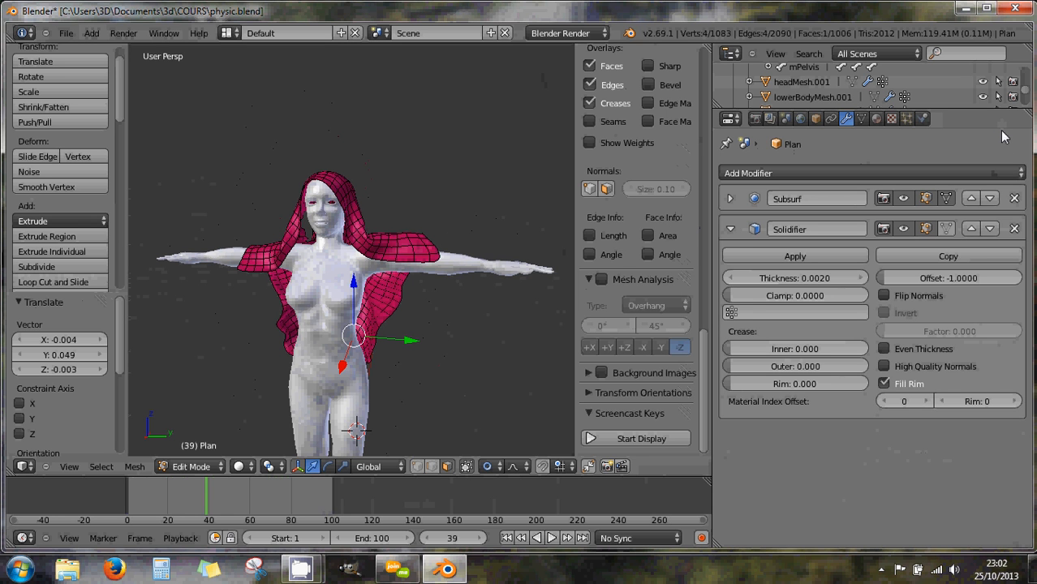
{"action": "left_click", "coordinate": [966, 10]}
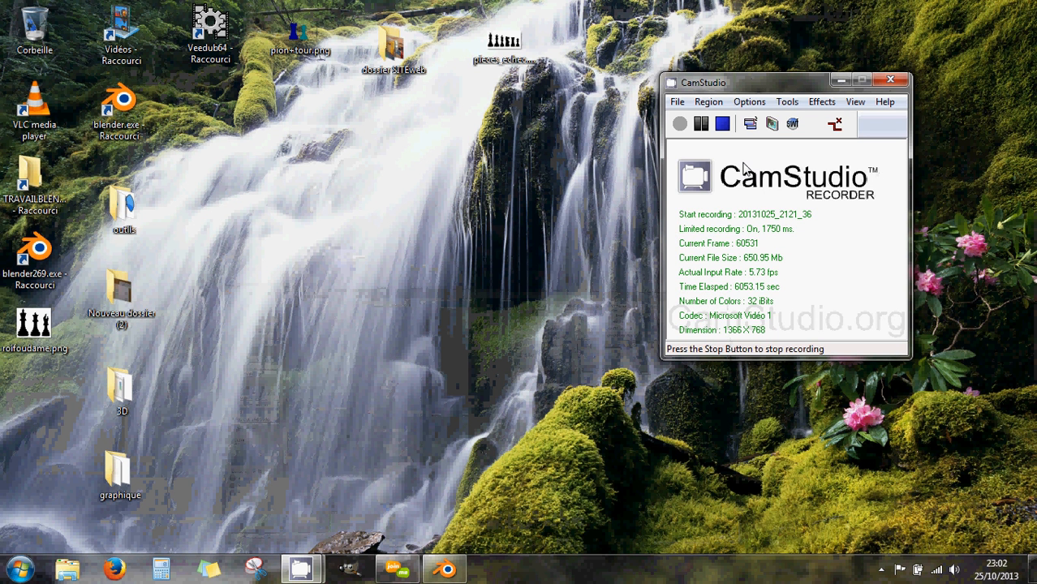